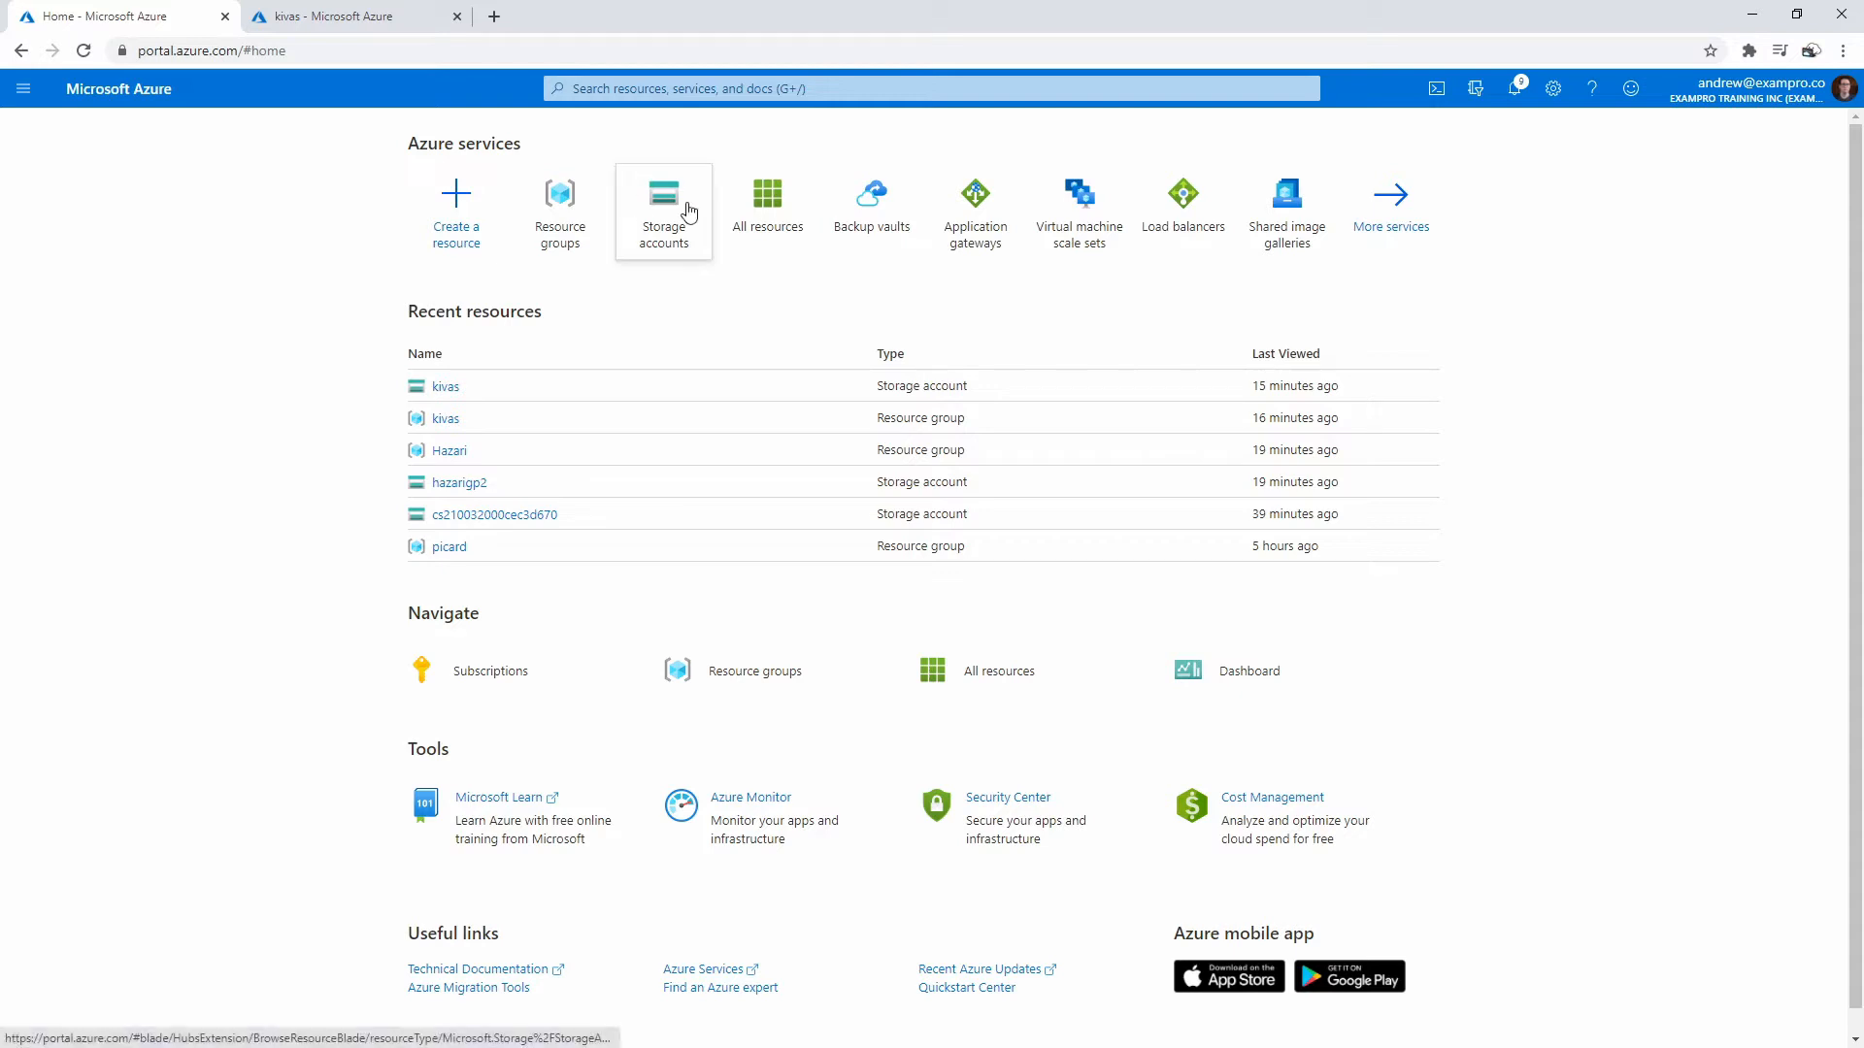
# - Close the kivas virtual machine tab and confirm leaving the page
pyautogui.moveTo(660, 195)
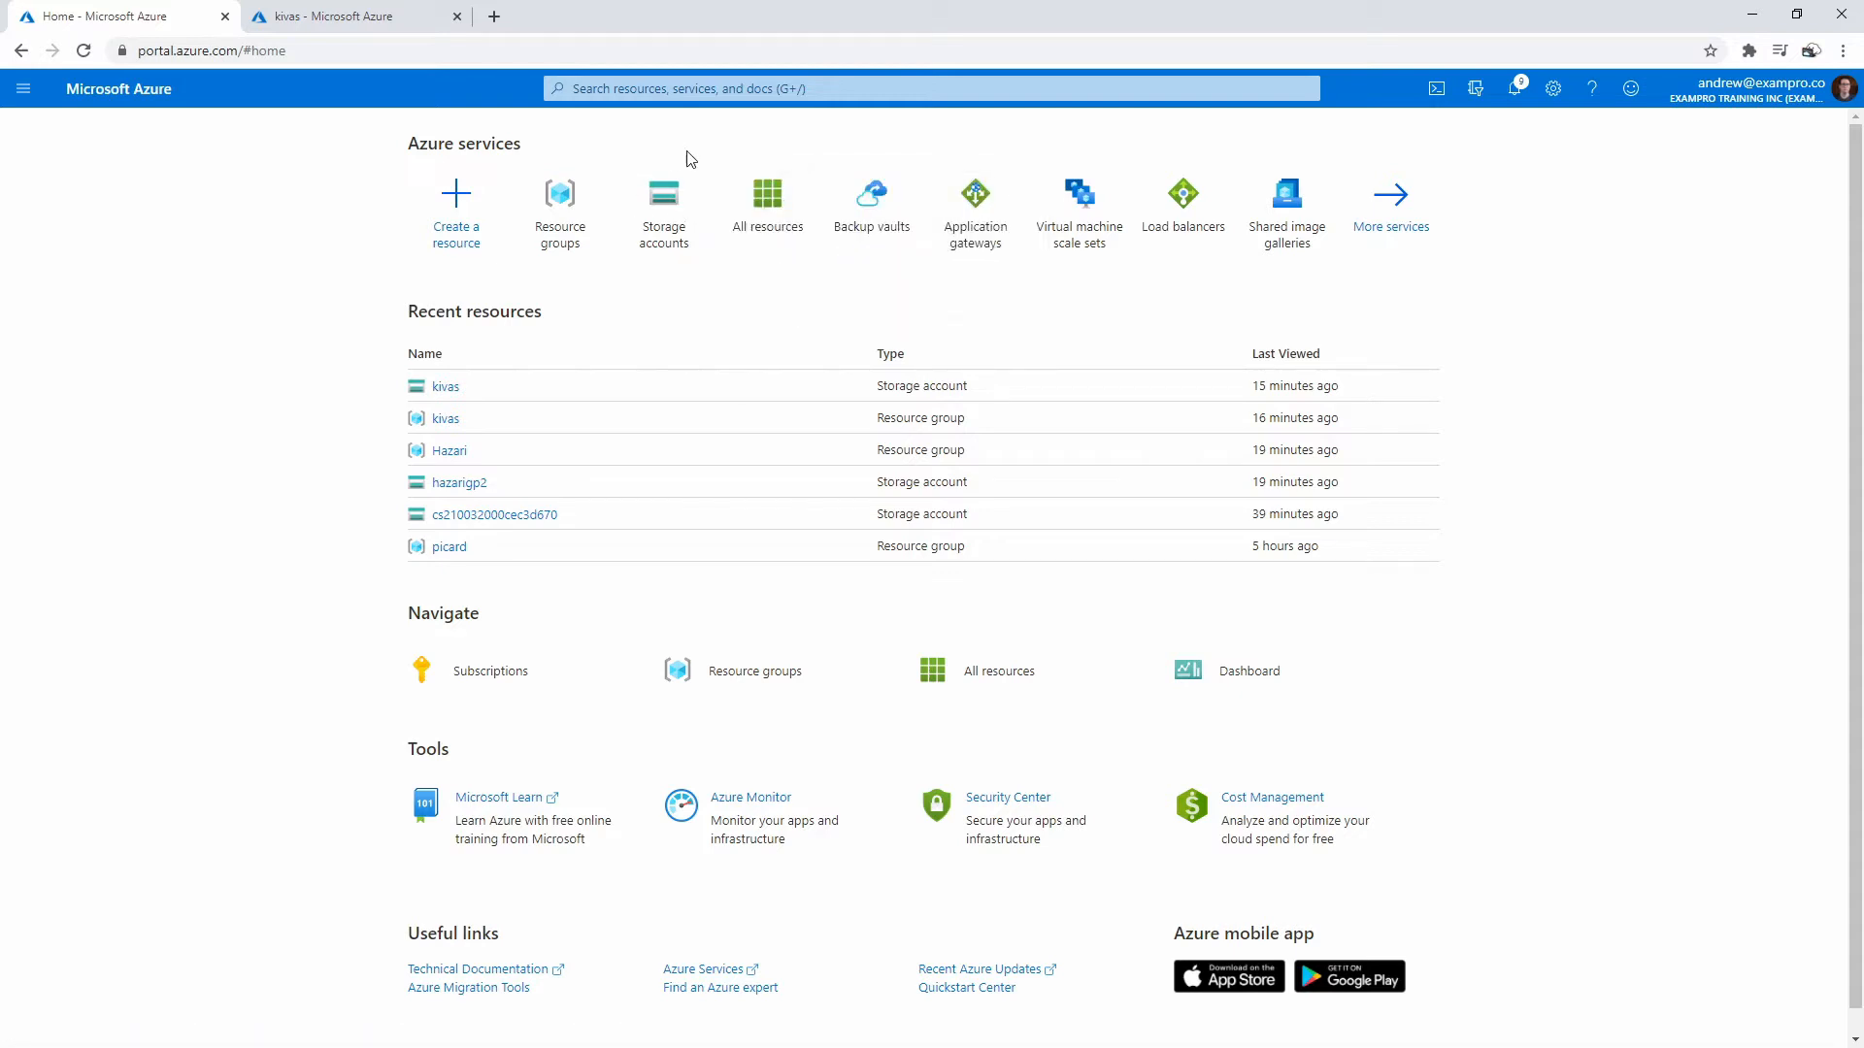
pyautogui.click(340, 17)
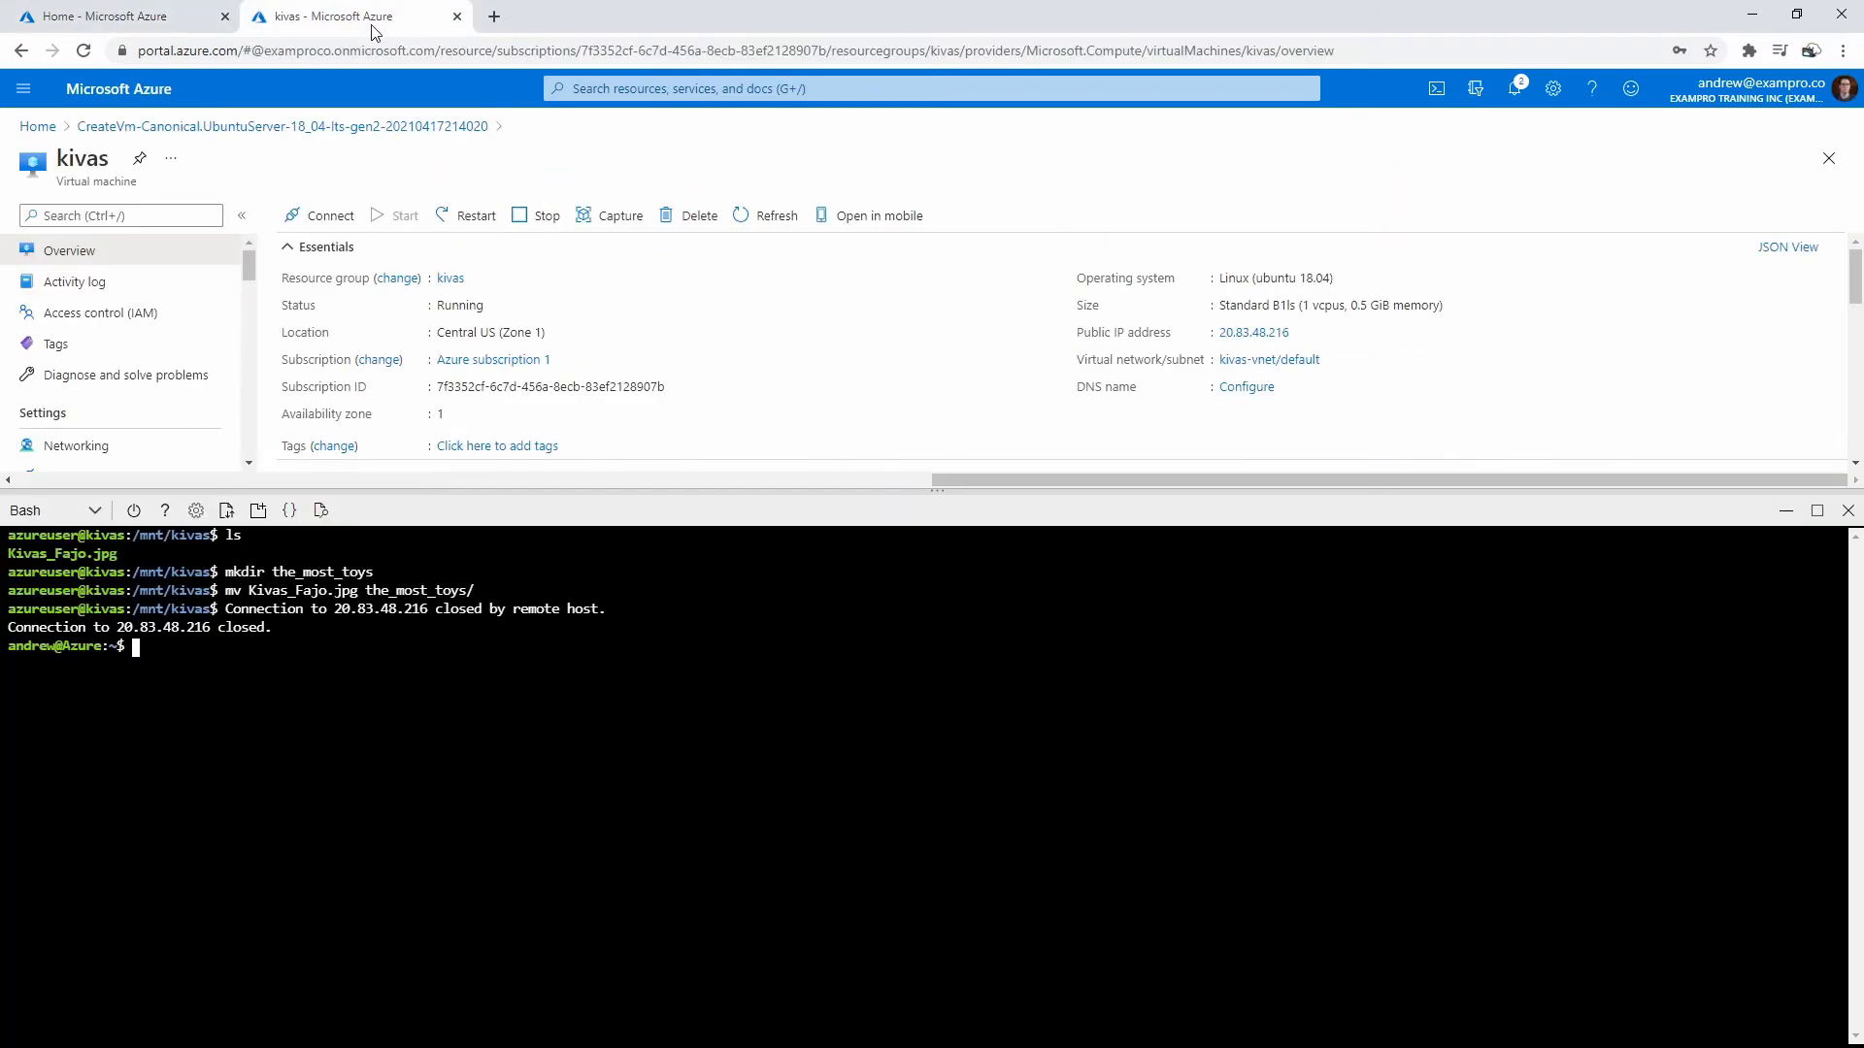
pyautogui.click(456, 16)
pyautogui.click(1024, 165)
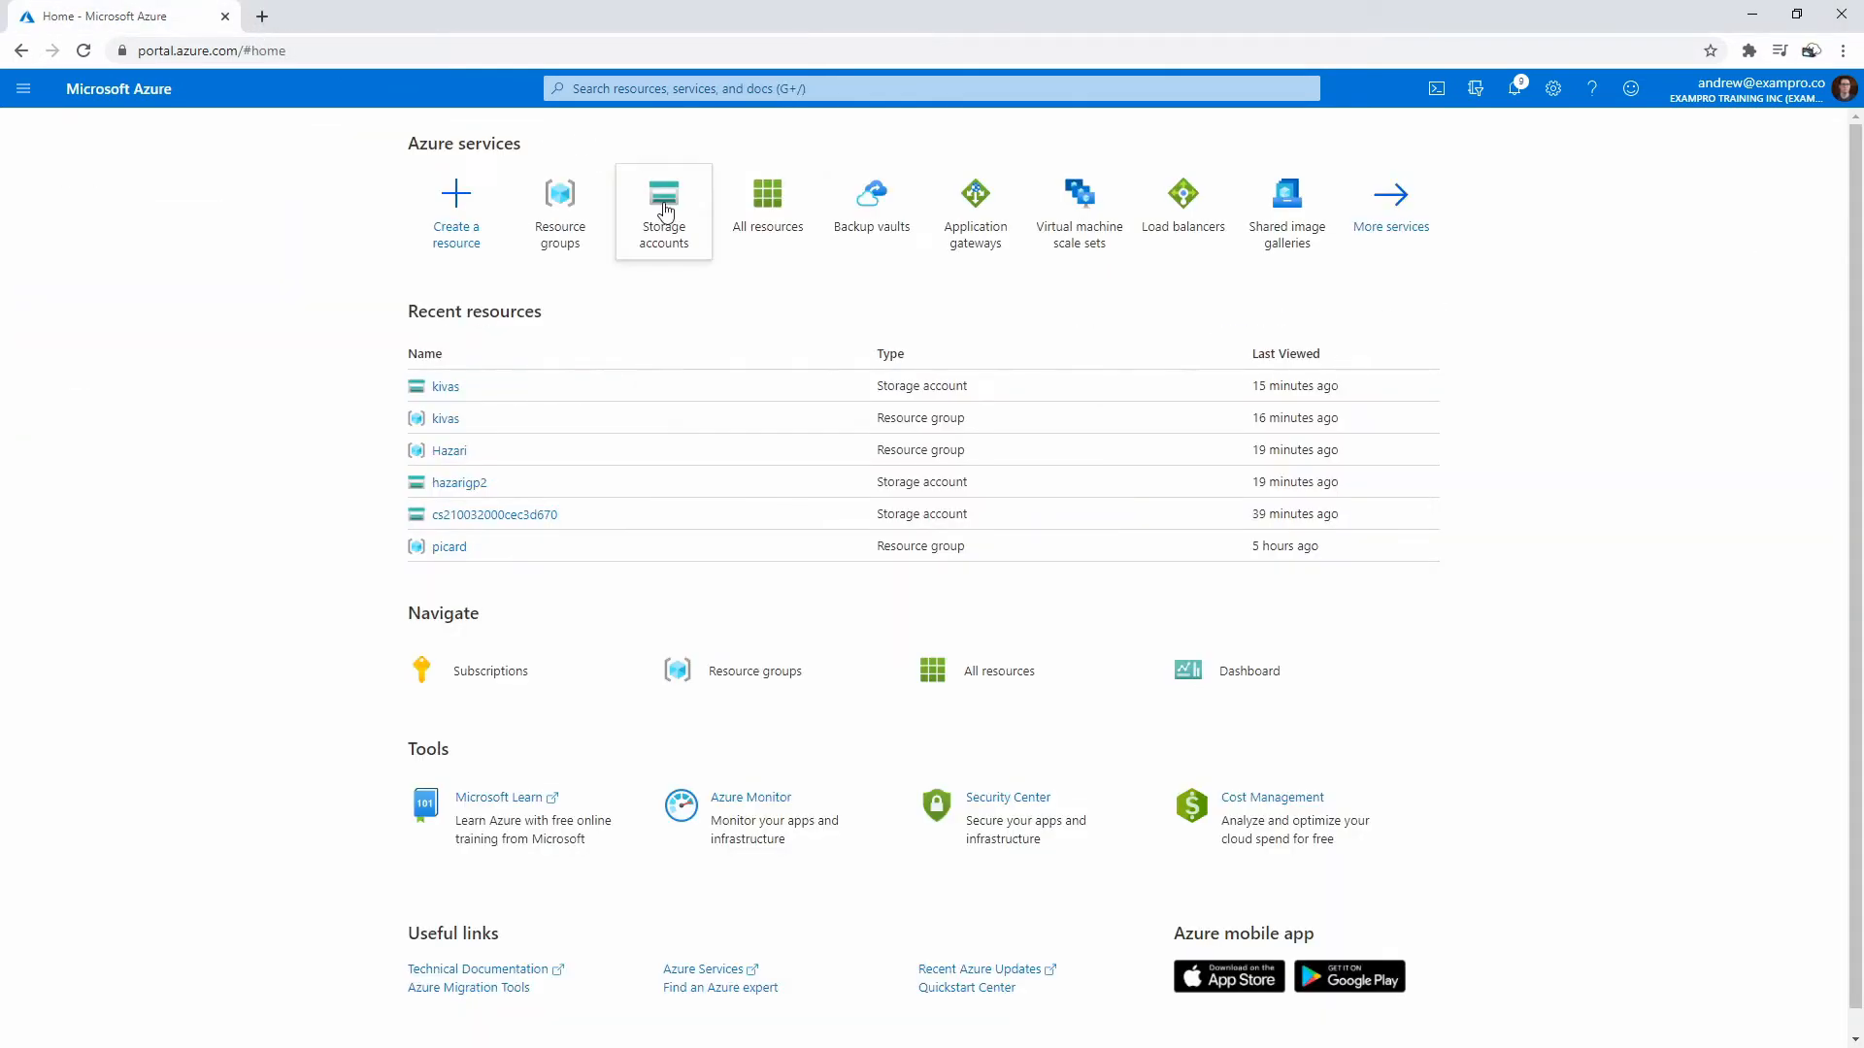
# - Search 'virtual', open Virtual machines in a new tab and start a new virtual machine
pyautogui.click(629, 90)
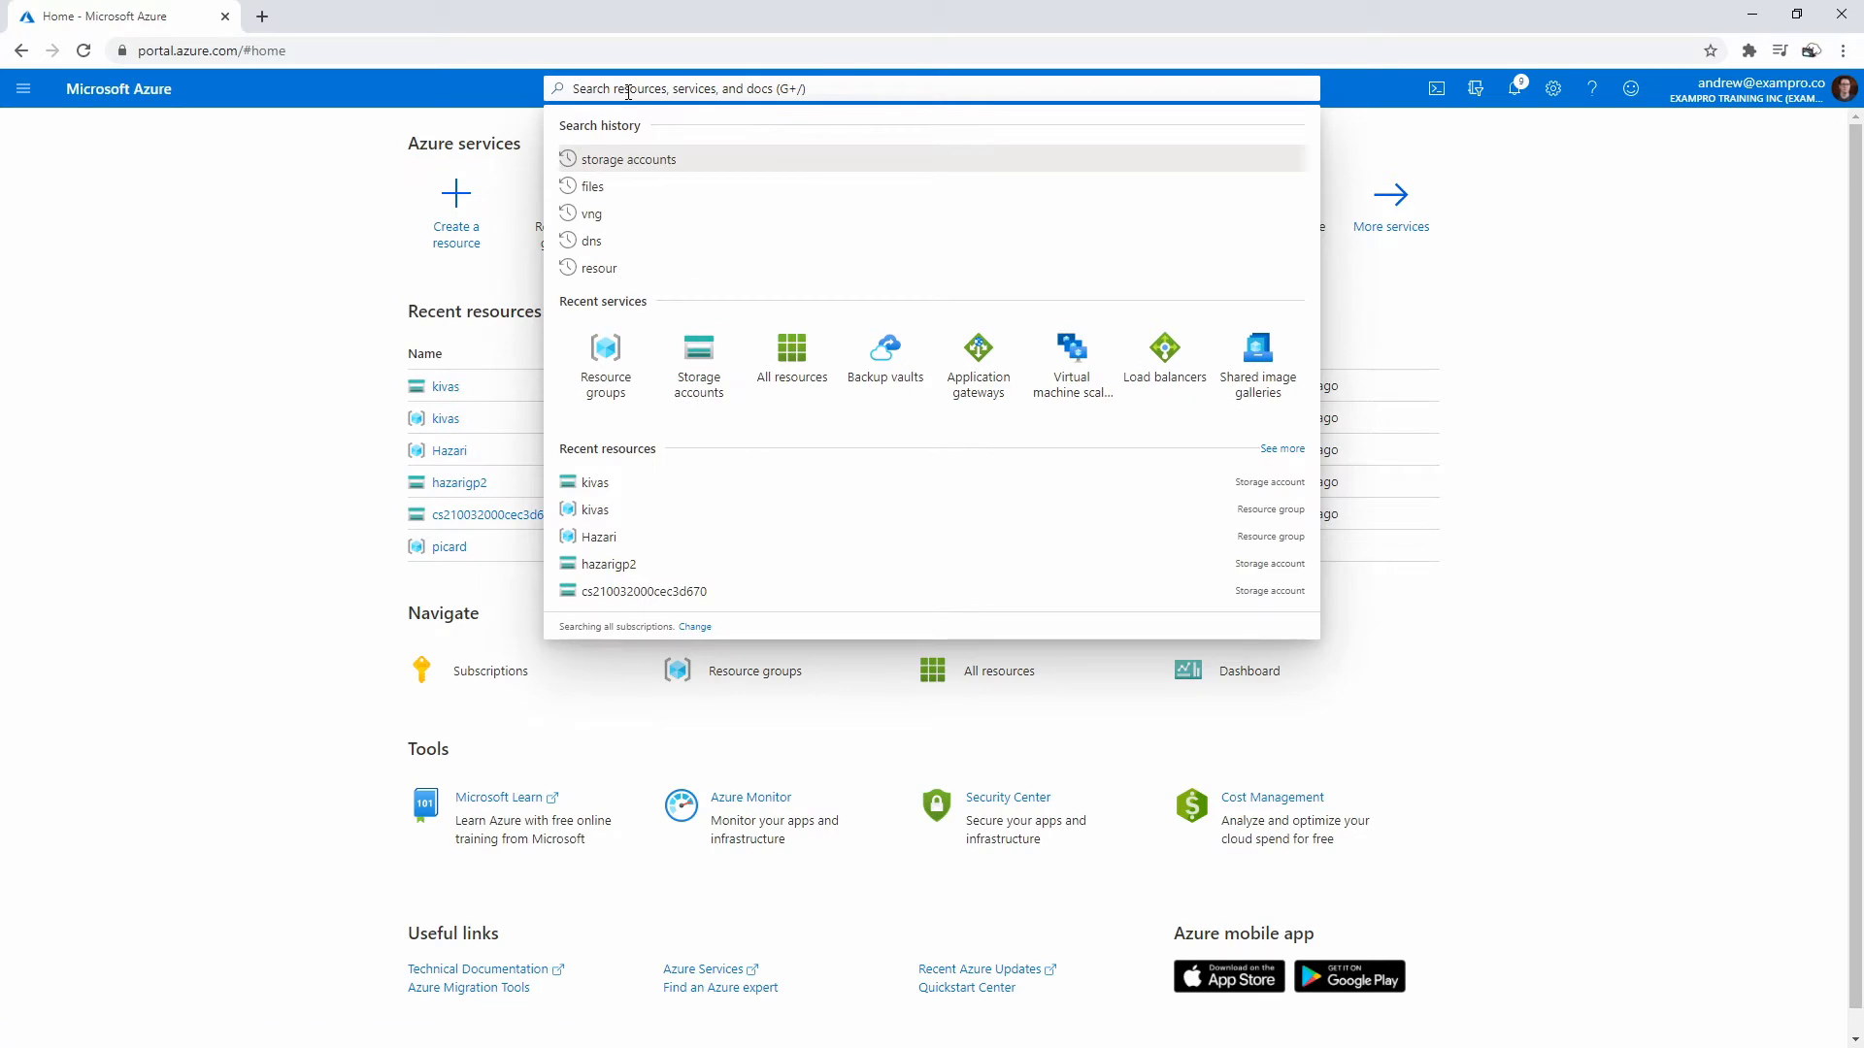
pyautogui.write('virtual')
pyautogui.rightClick(572, 187)
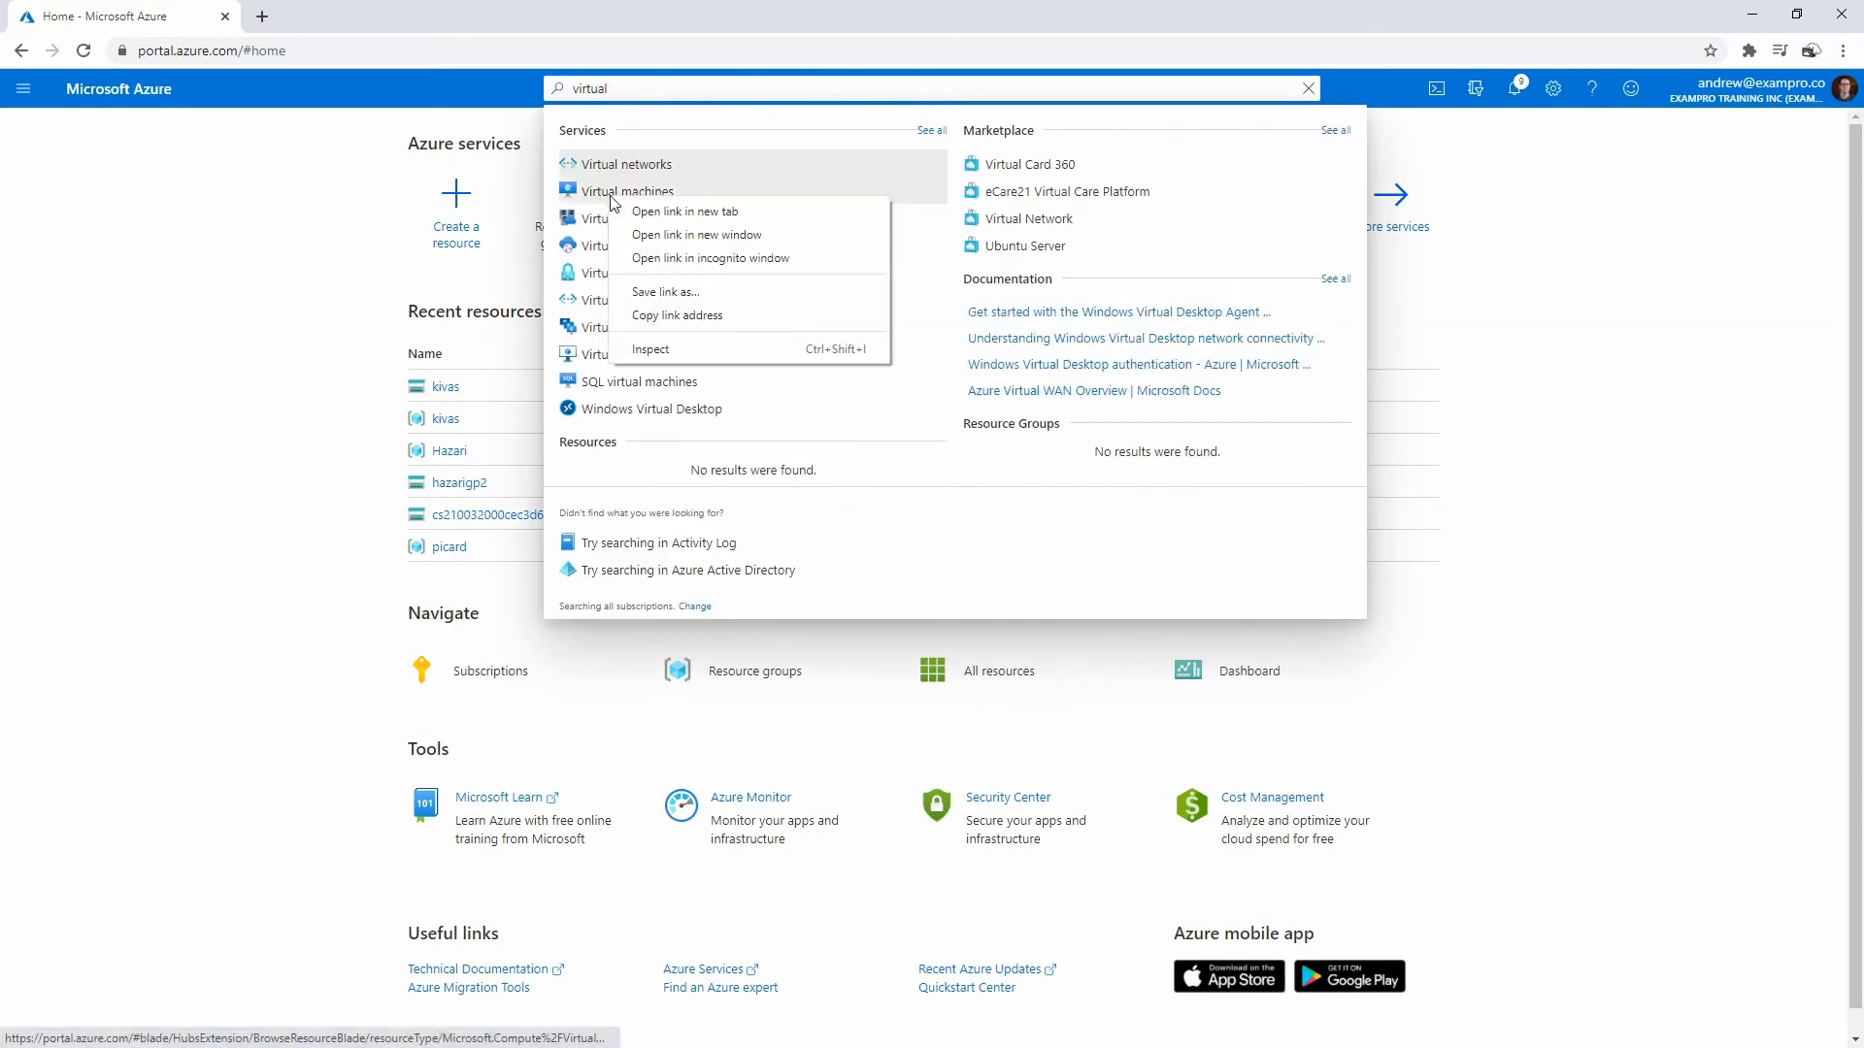
pyautogui.click(621, 198)
pyautogui.click(320, 16)
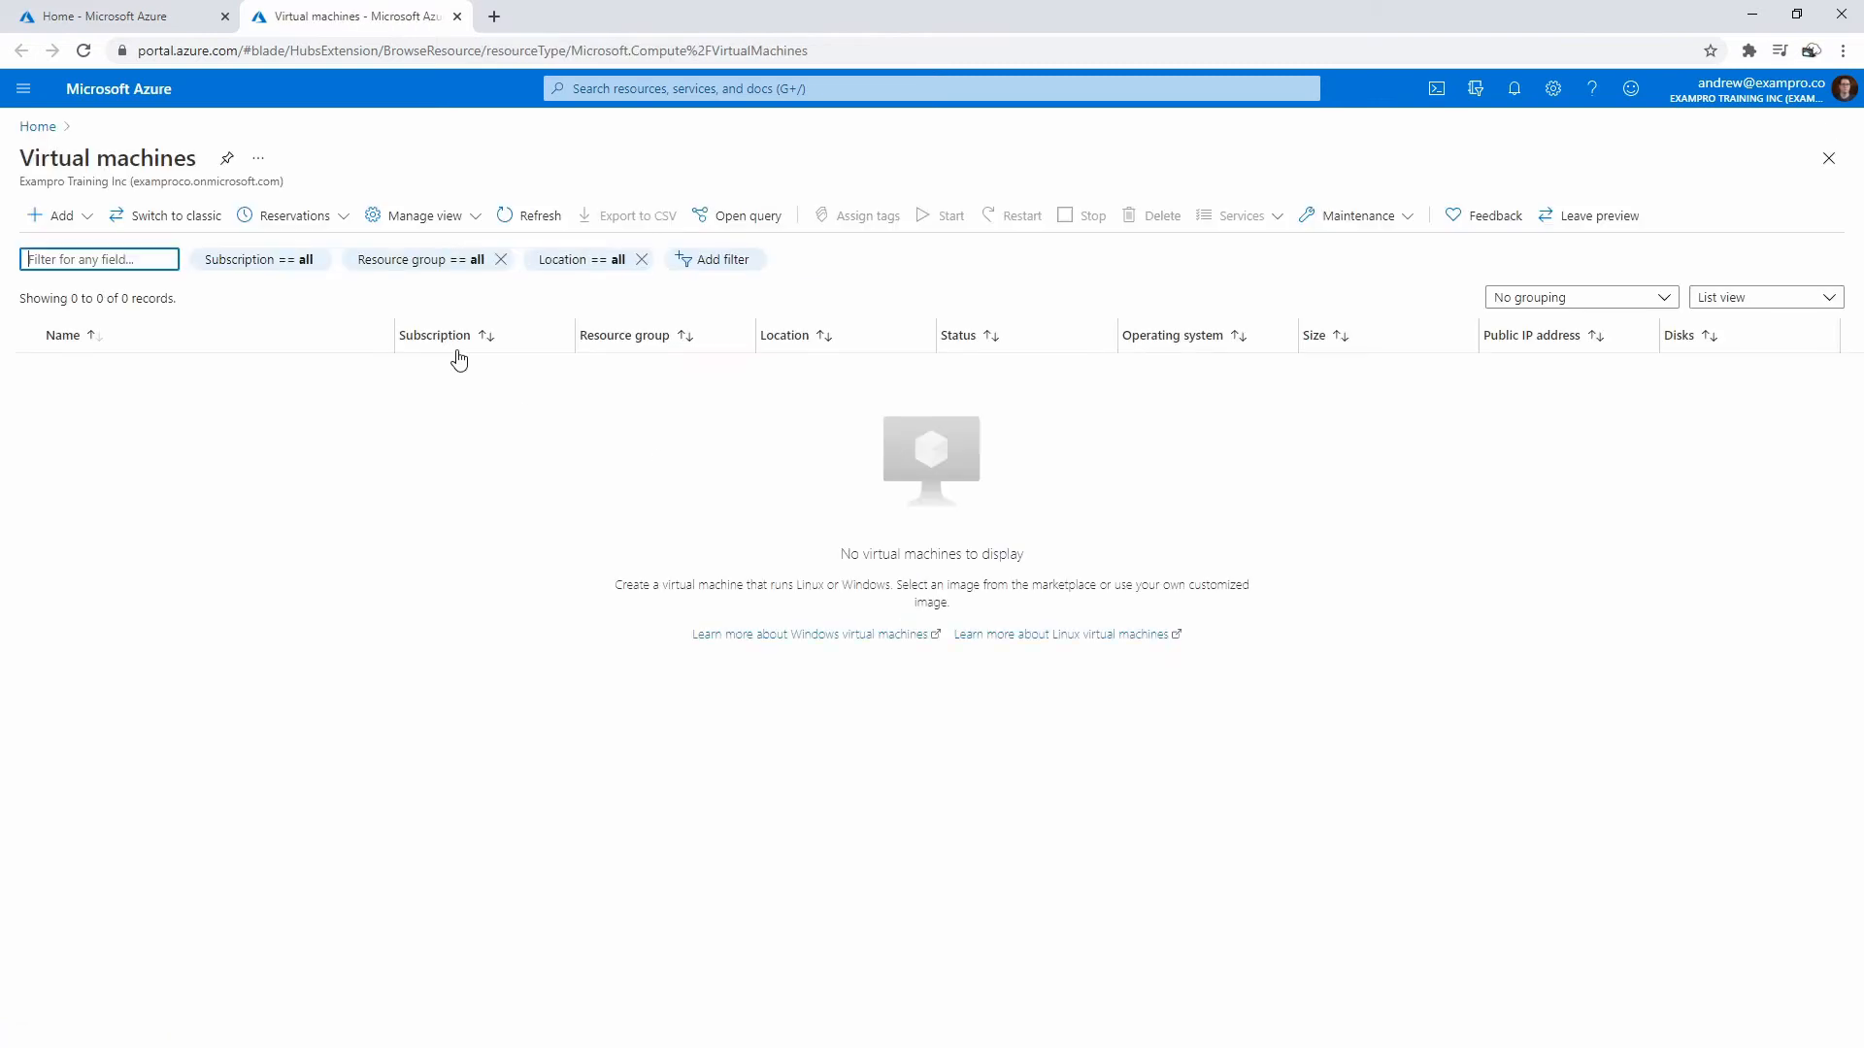
pyautogui.click(56, 215)
pyautogui.click(108, 251)
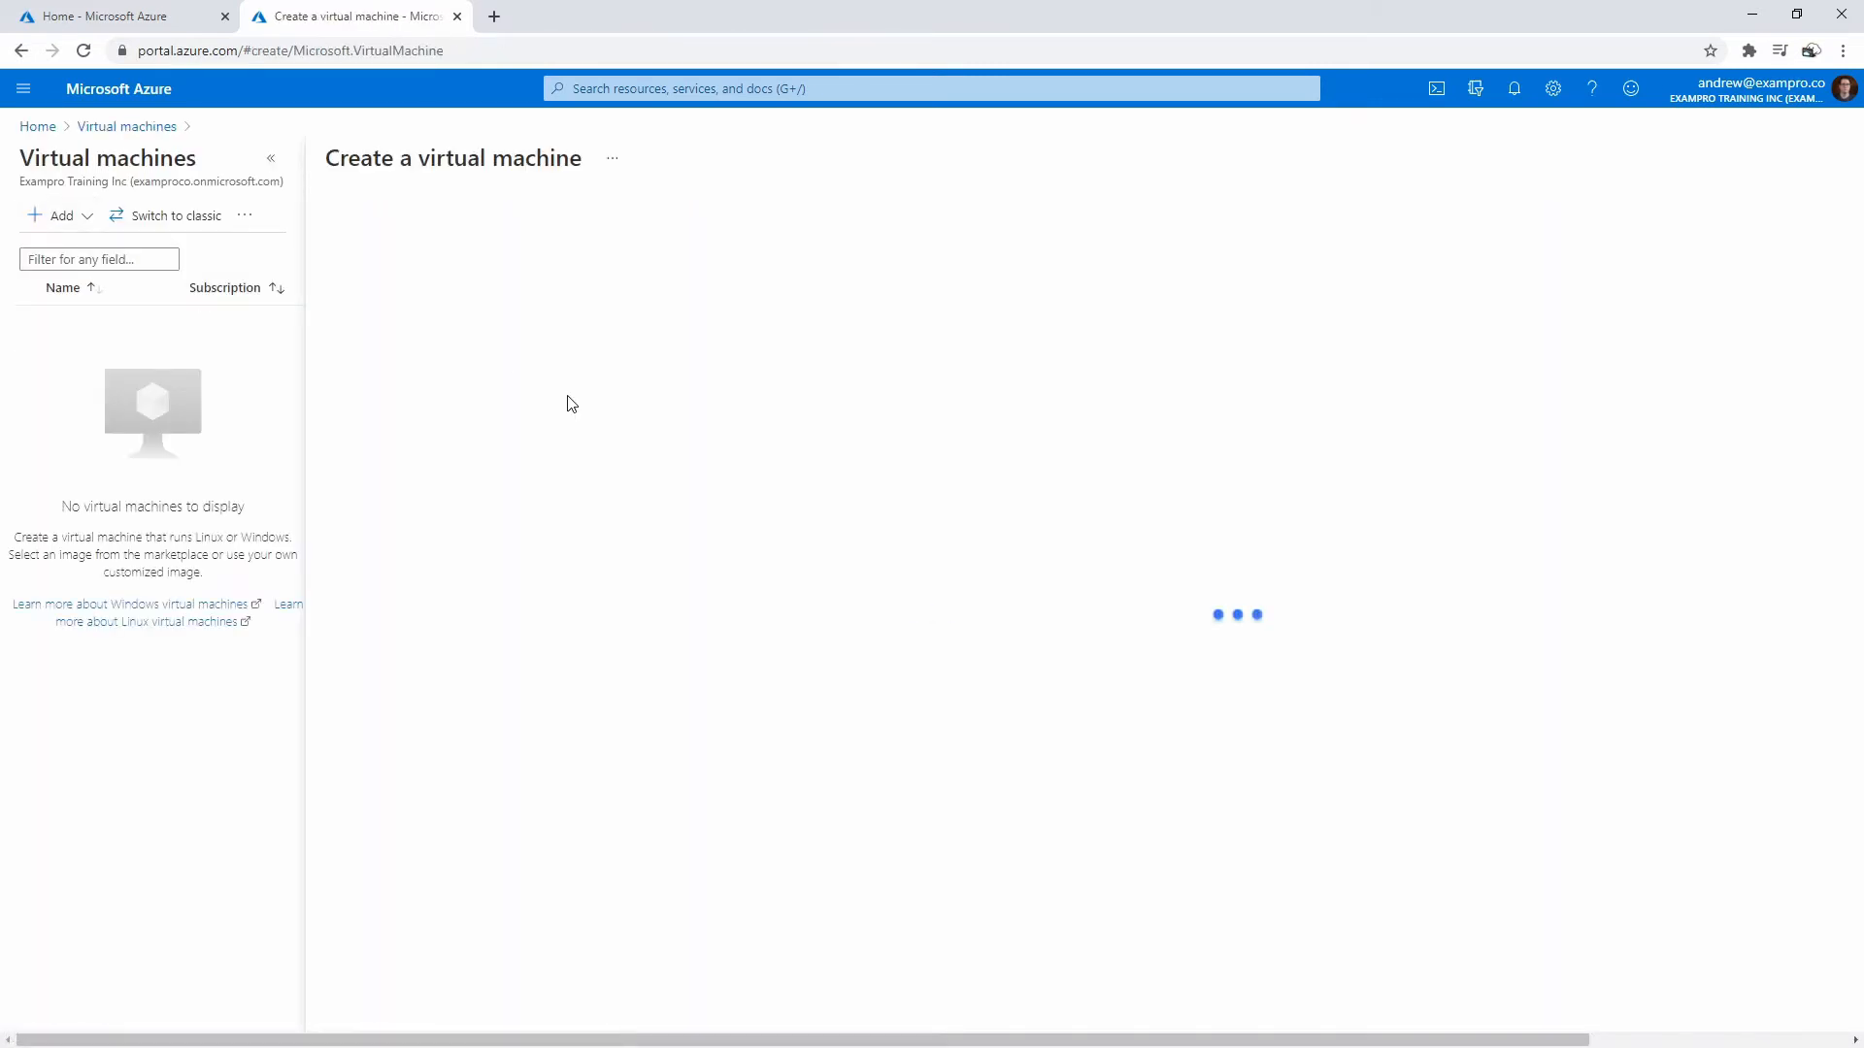
# - Create new resource group kivas and name the virtual machine kivas
pyautogui.click(637, 464)
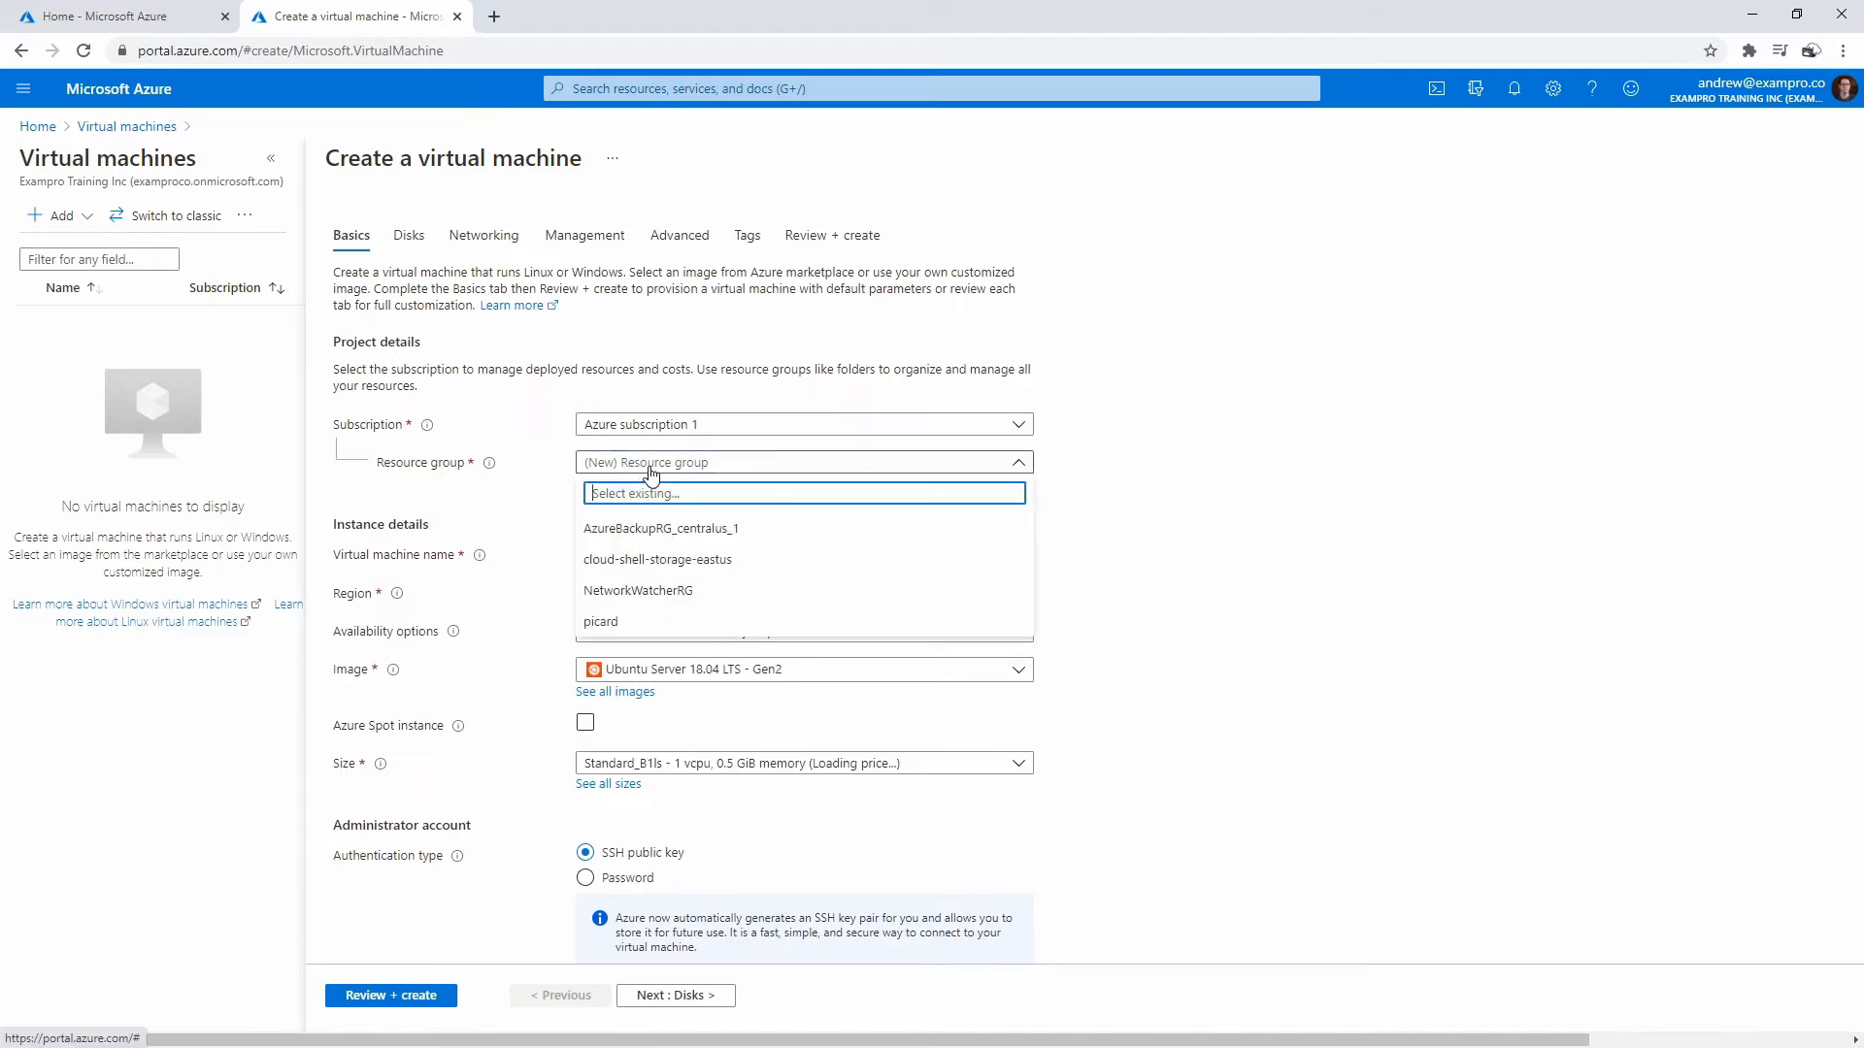
pyautogui.click(648, 464)
pyautogui.click(621, 484)
pyautogui.write('kivas')
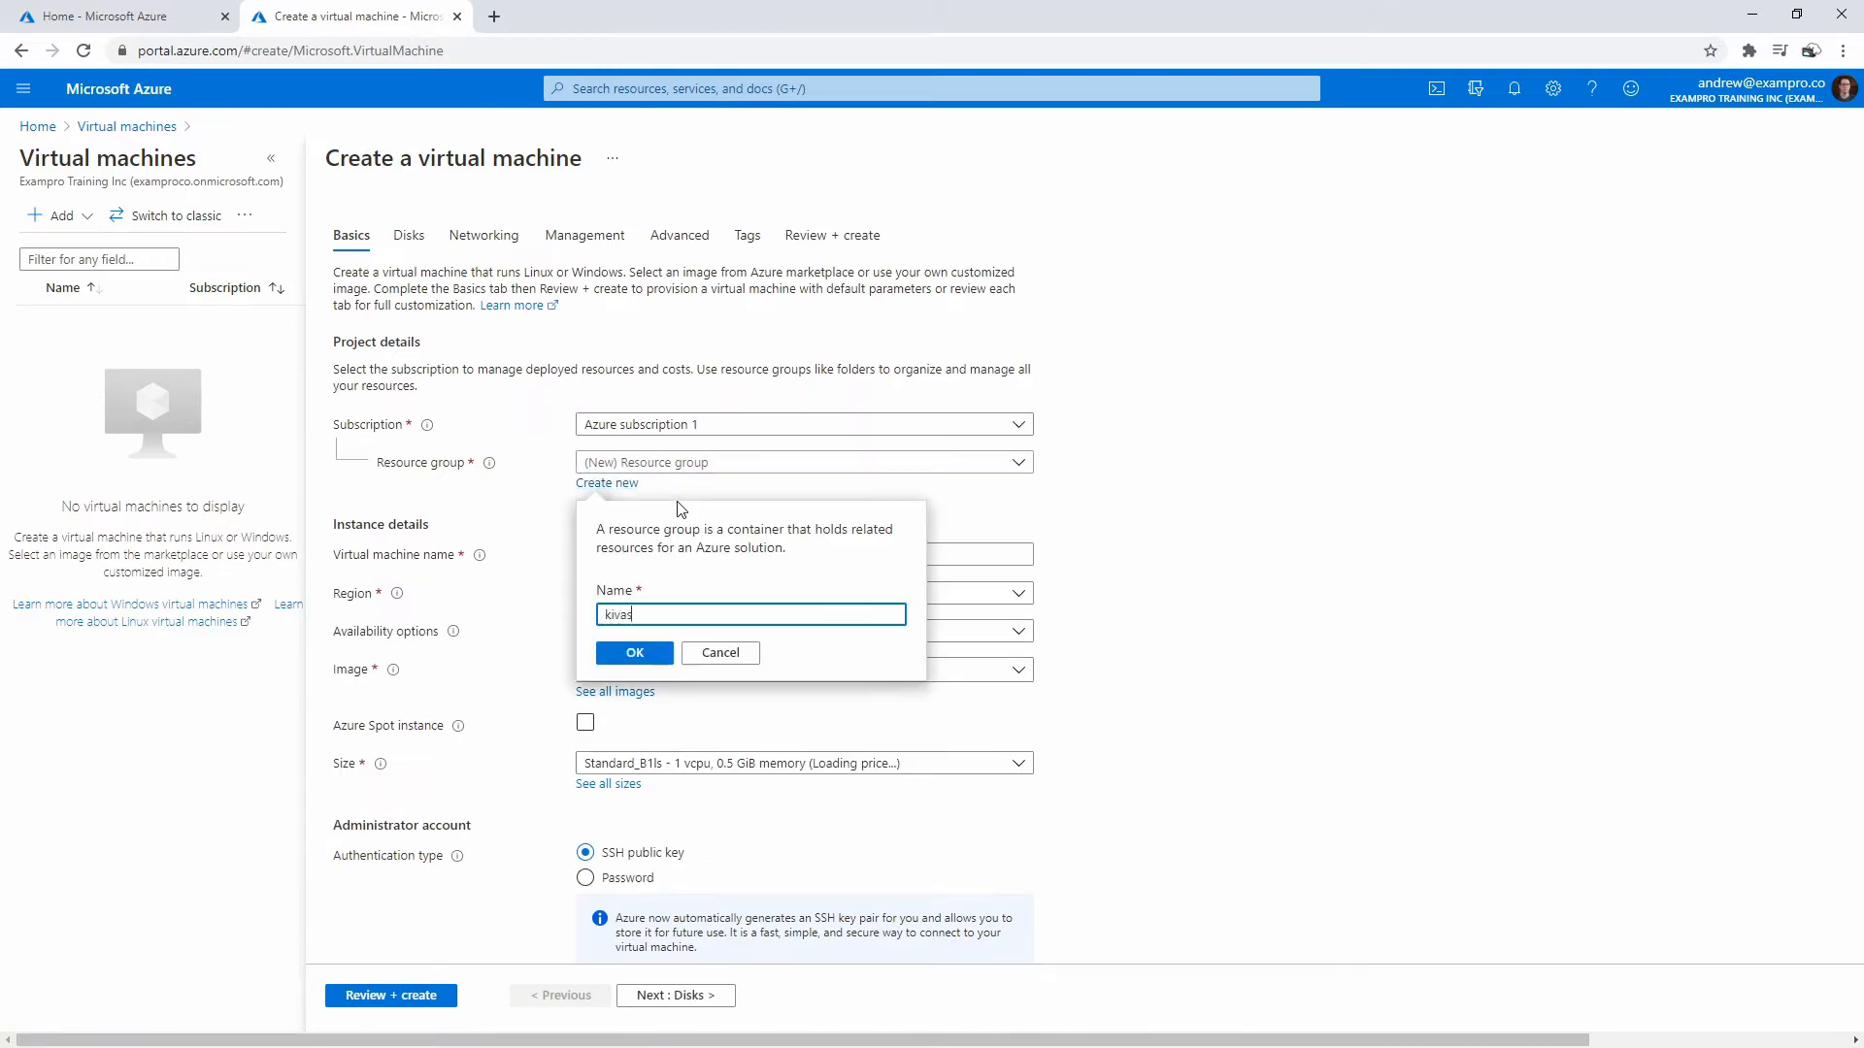
pyautogui.click(635, 653)
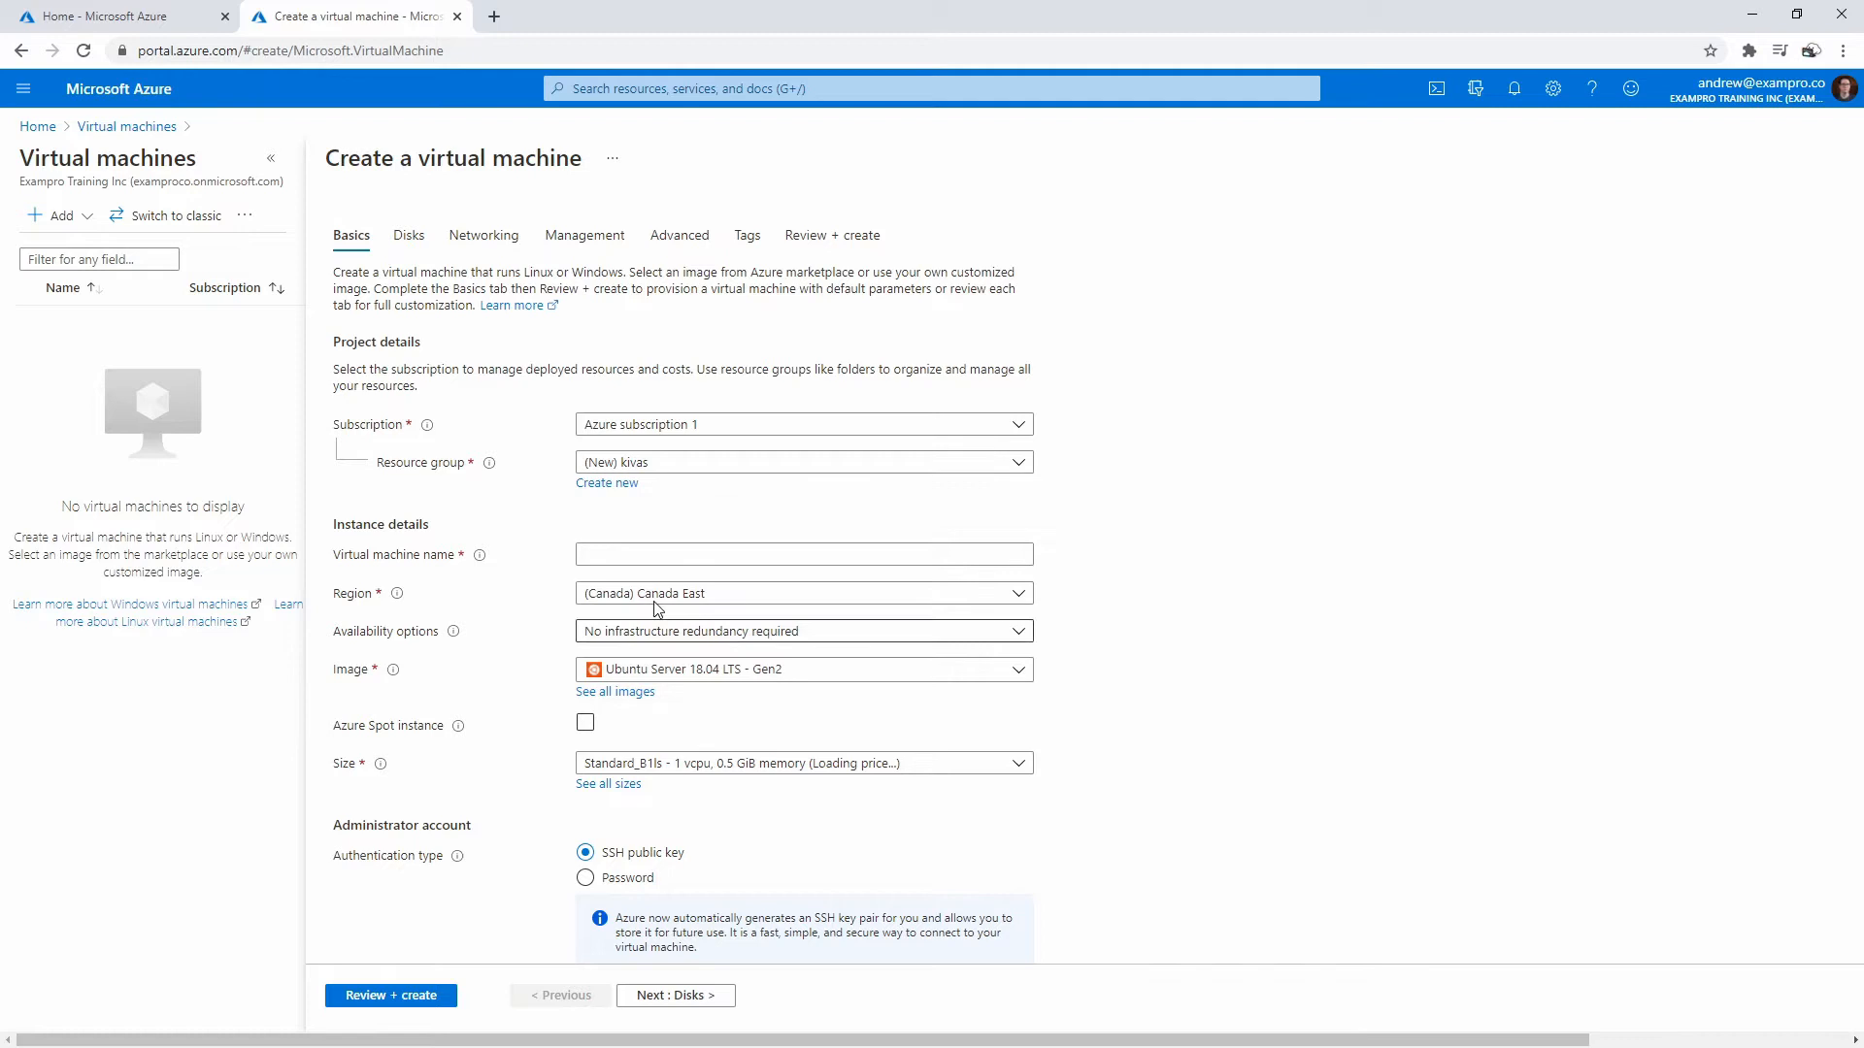
pyautogui.click(643, 549)
pyautogui.write('kivas')
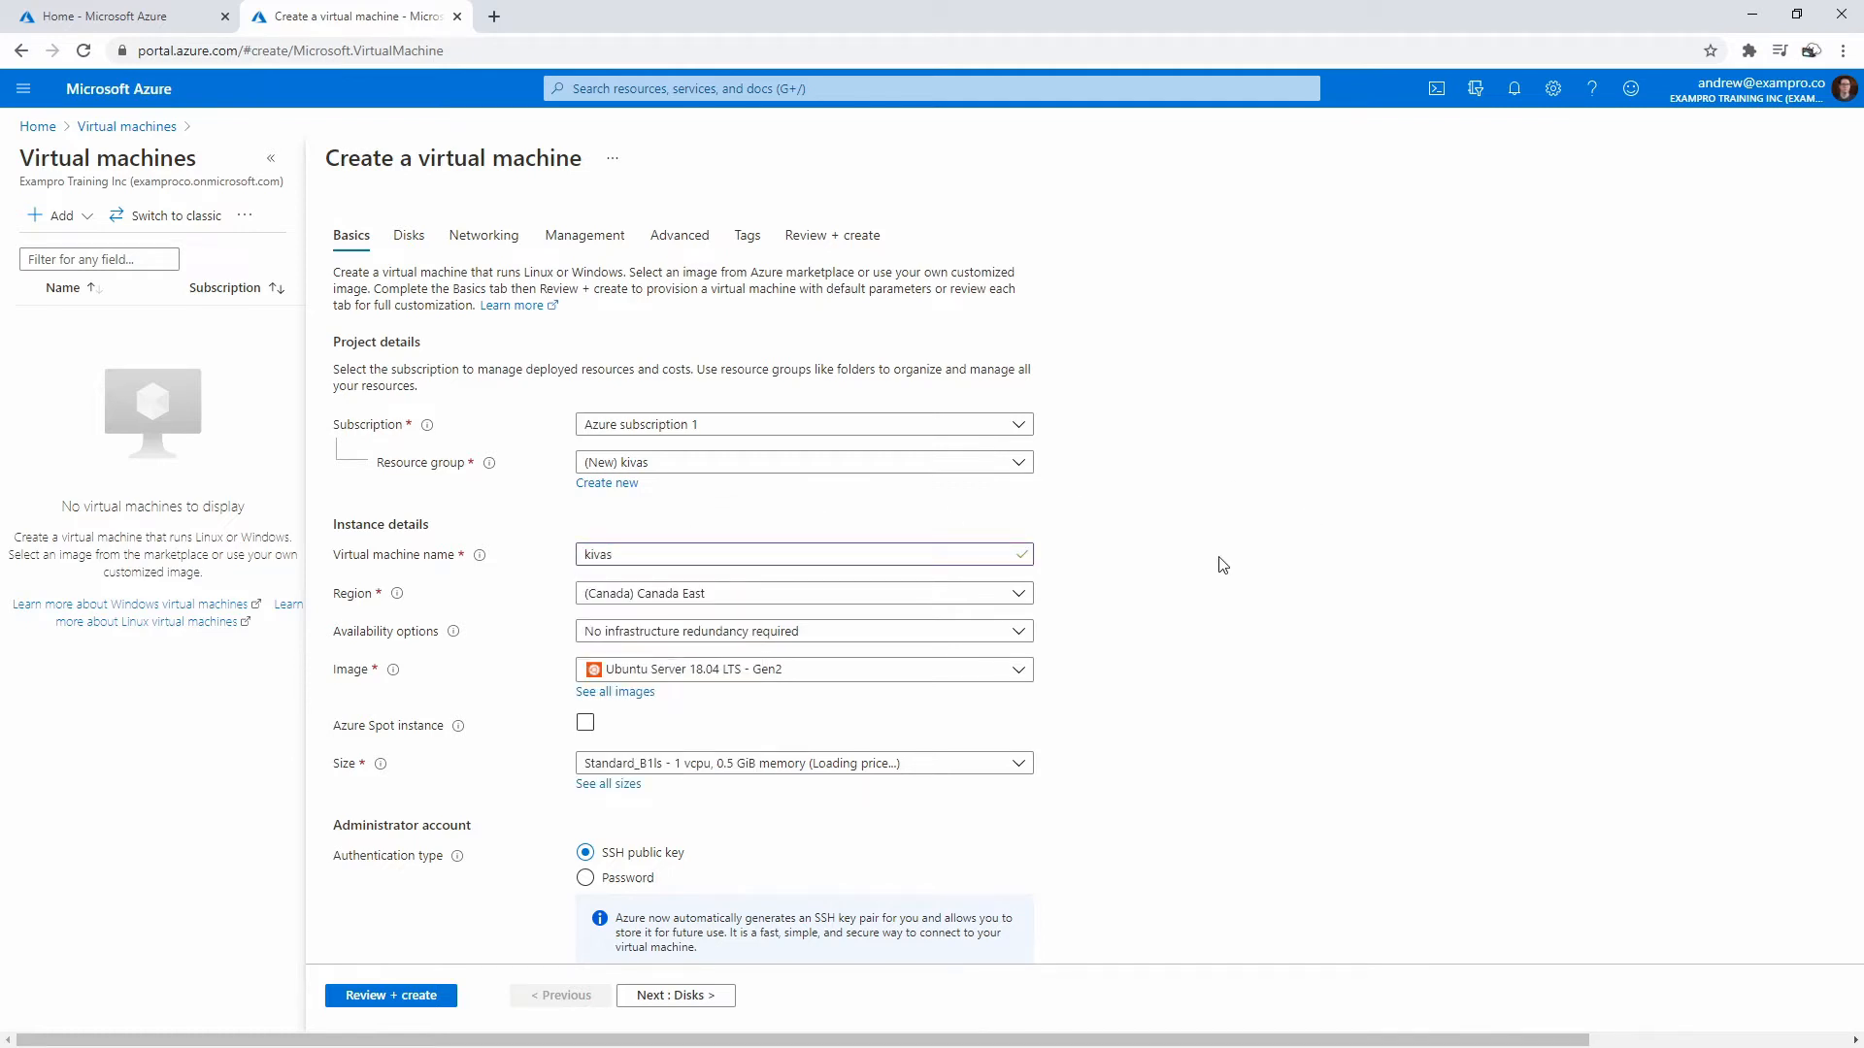
pyautogui.click(621, 692)
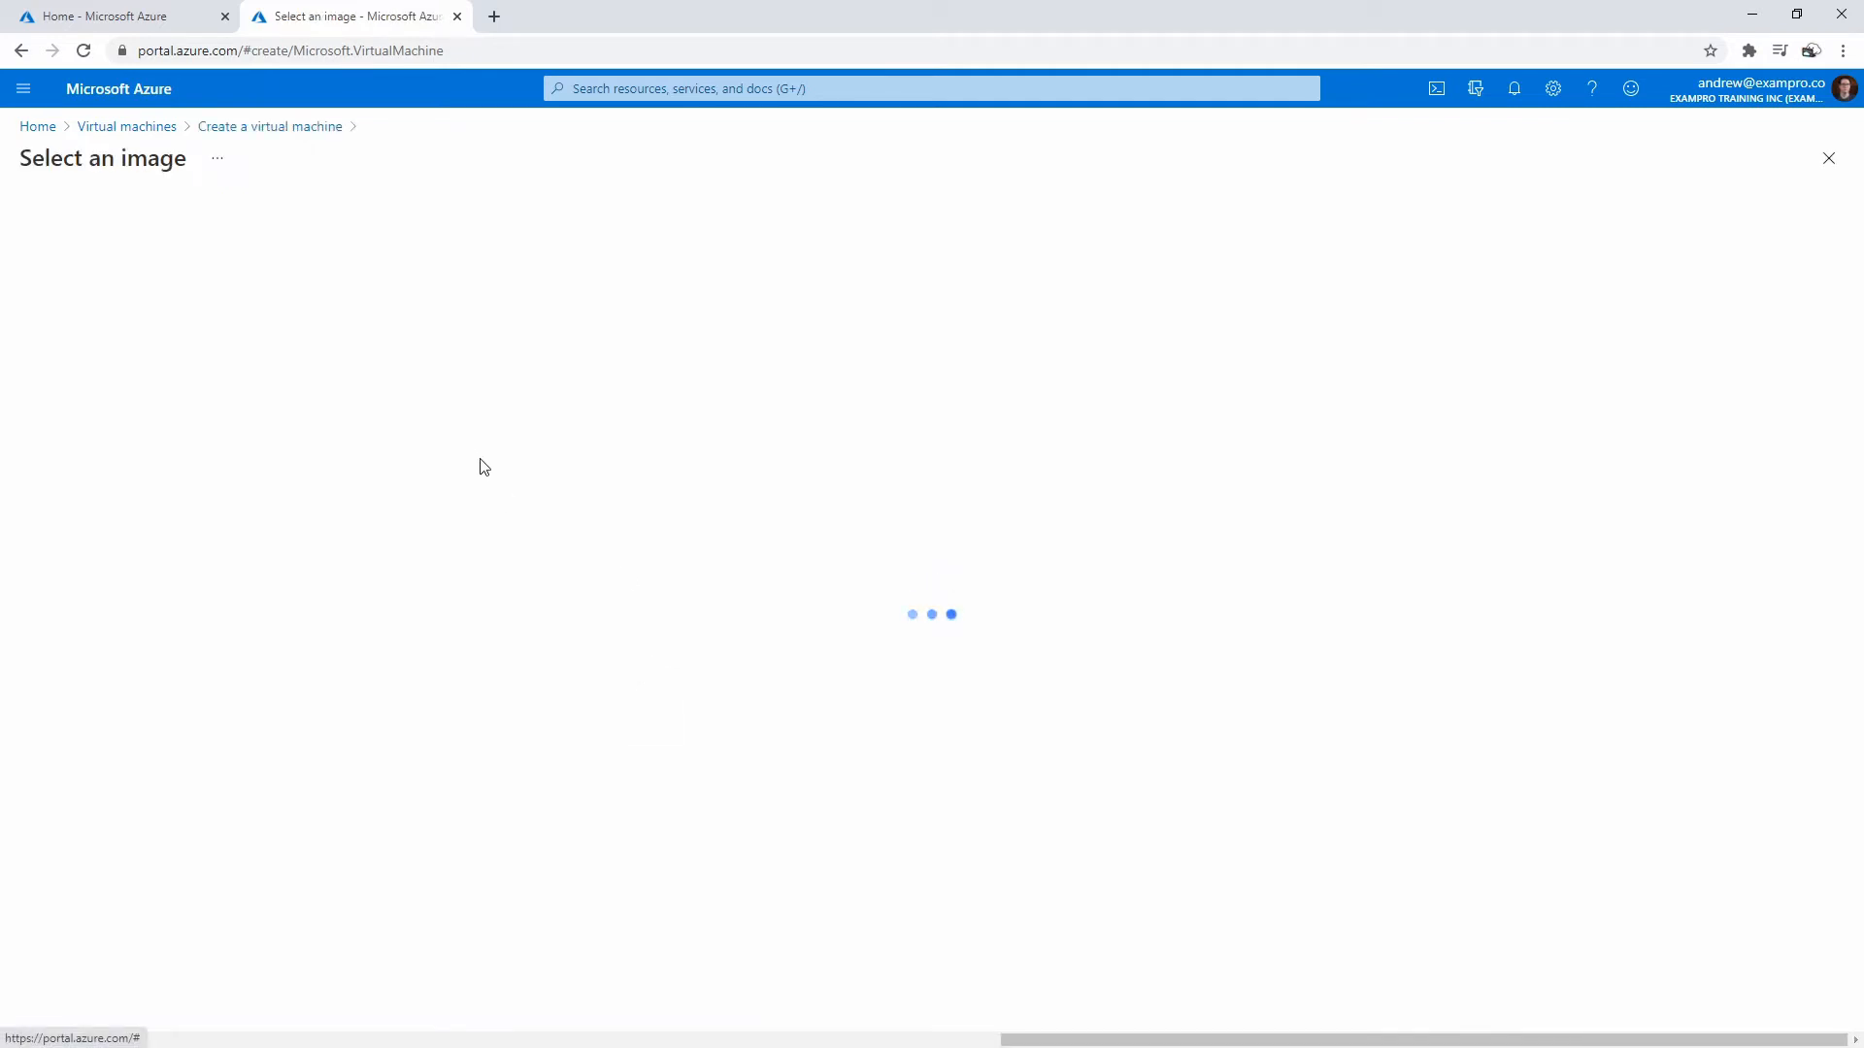
# - Choose the Windows Server 2019 Datacenter - Gen2 image
pyautogui.click(255, 653)
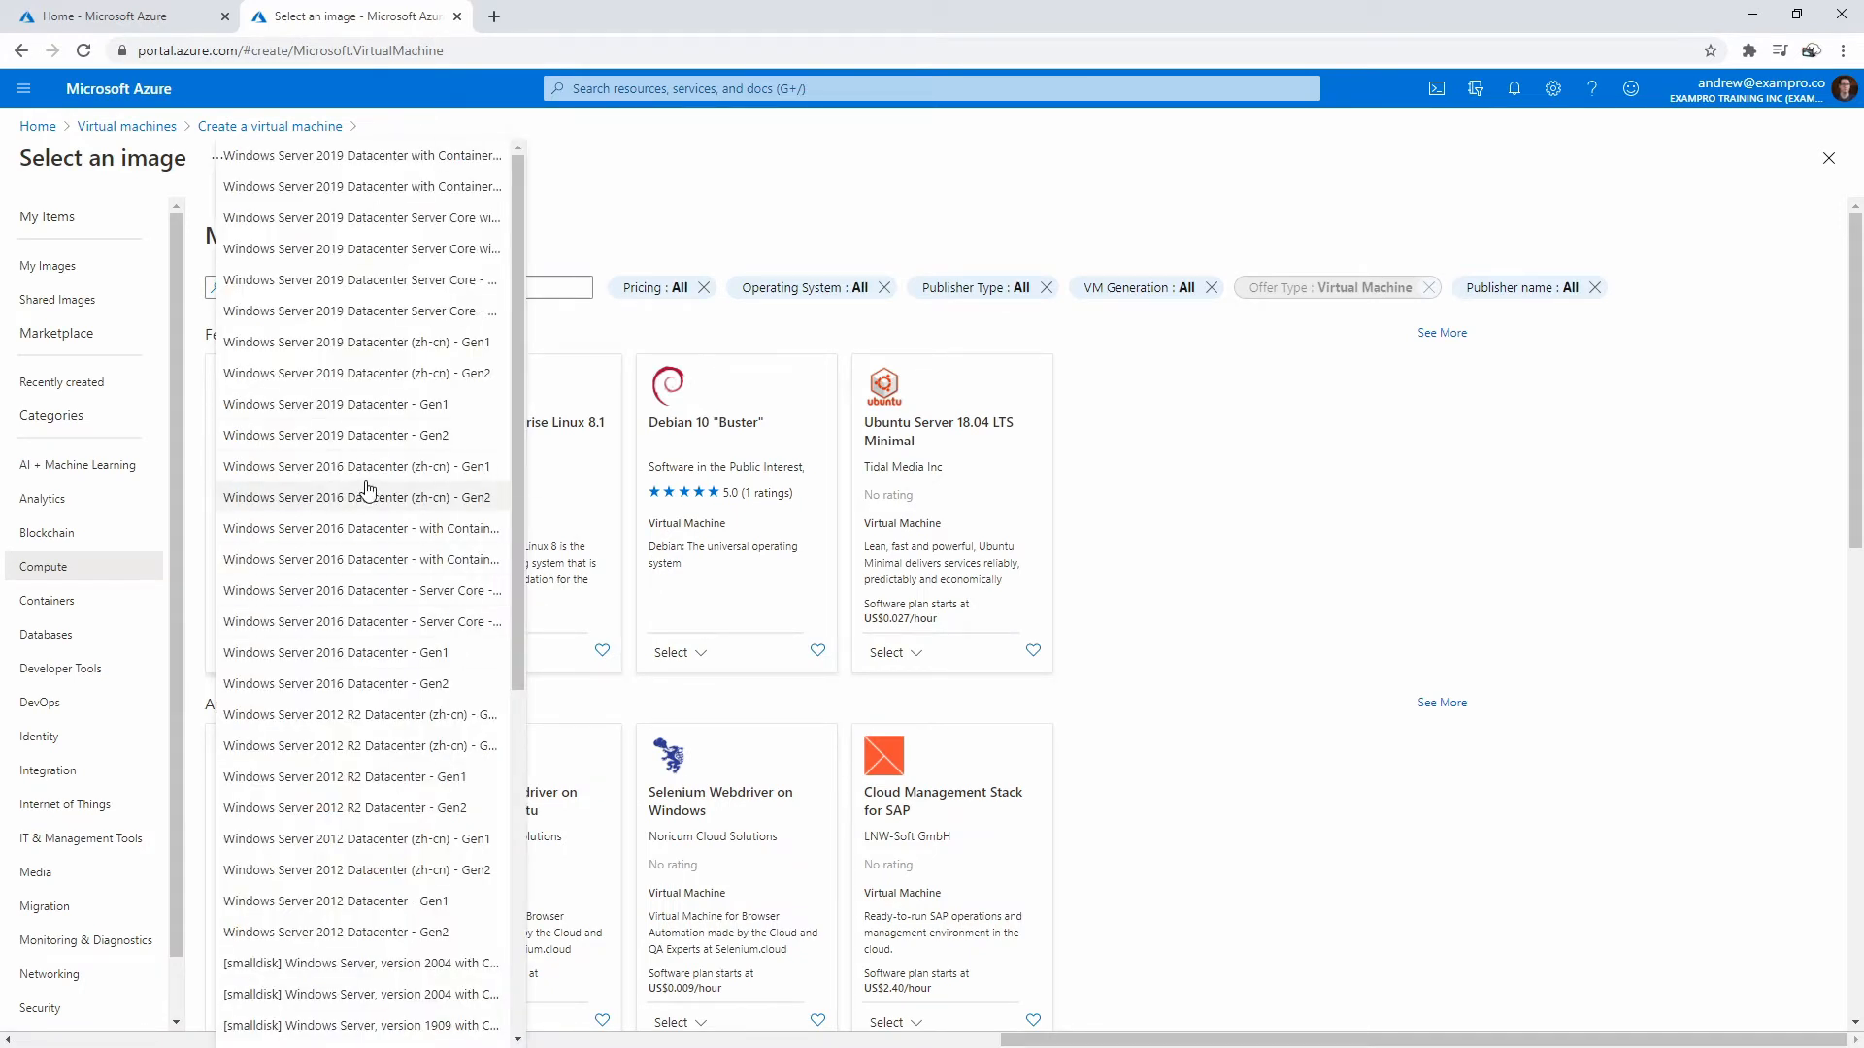
pyautogui.scroll(-4, 367, 469)
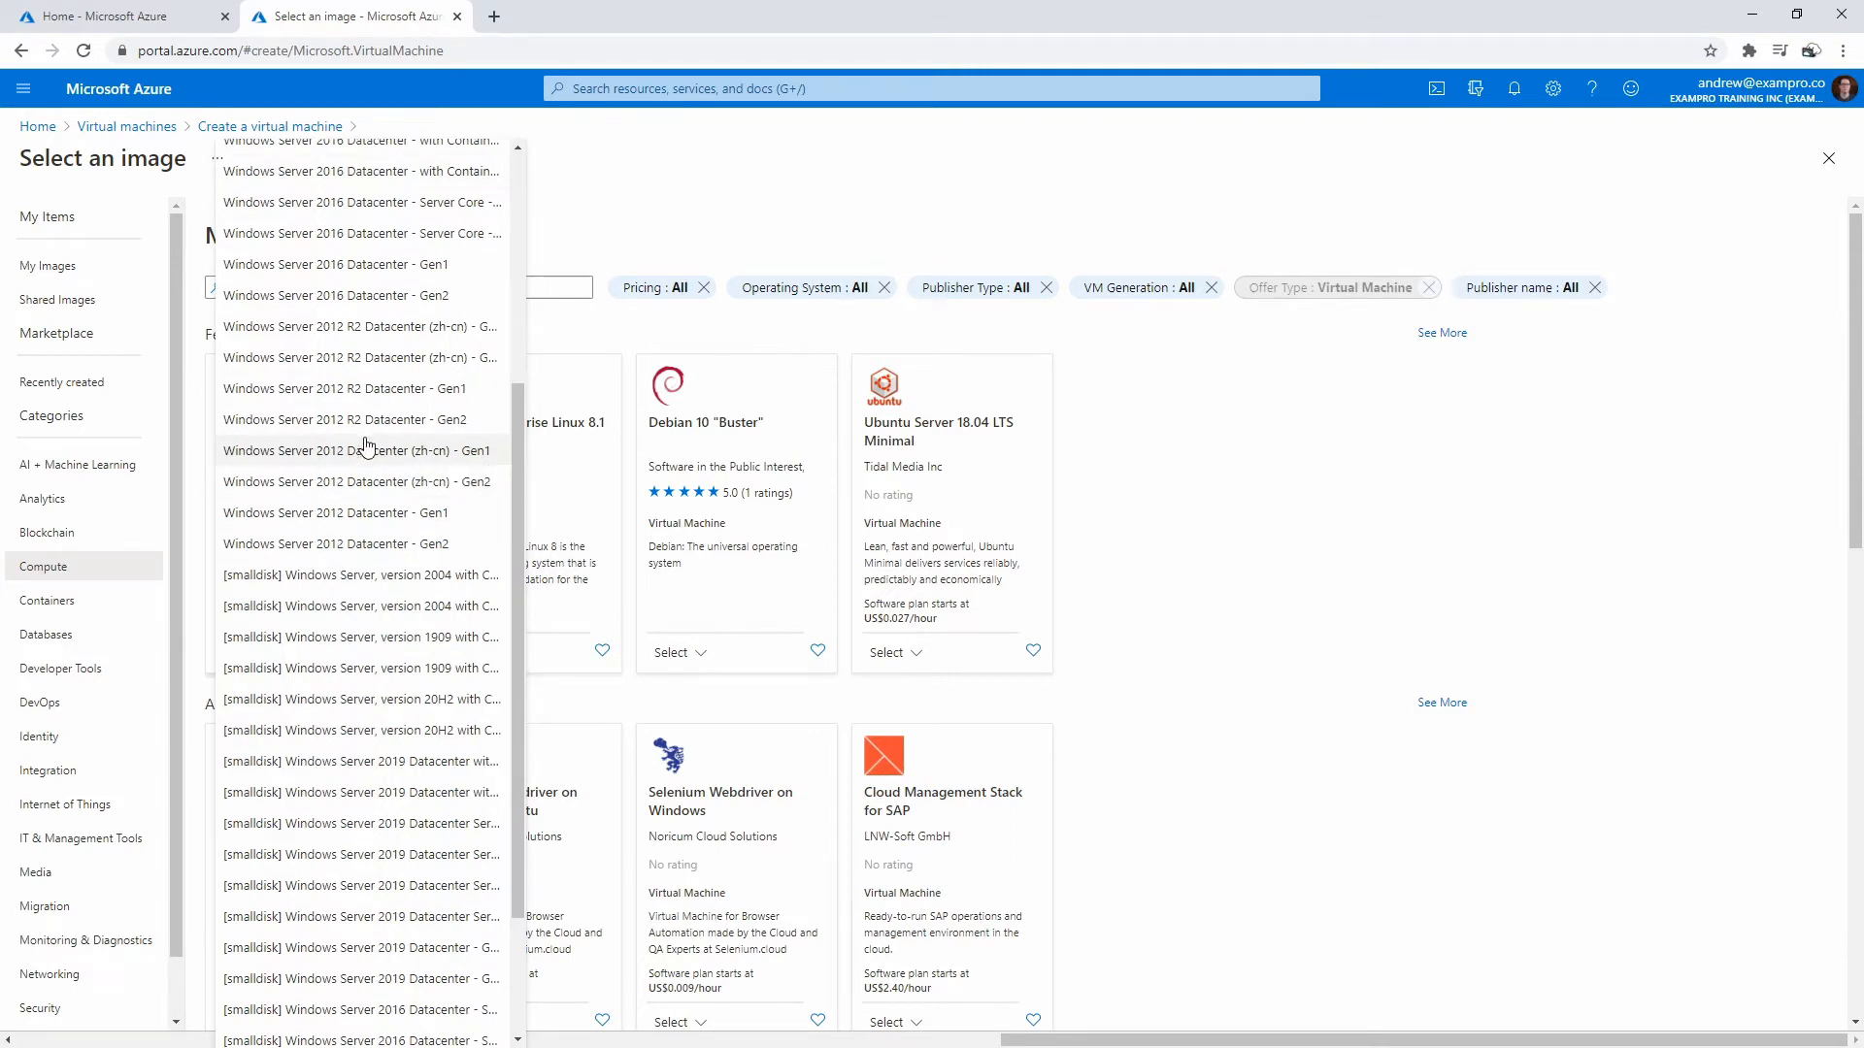
pyautogui.scroll(4, 420, 820)
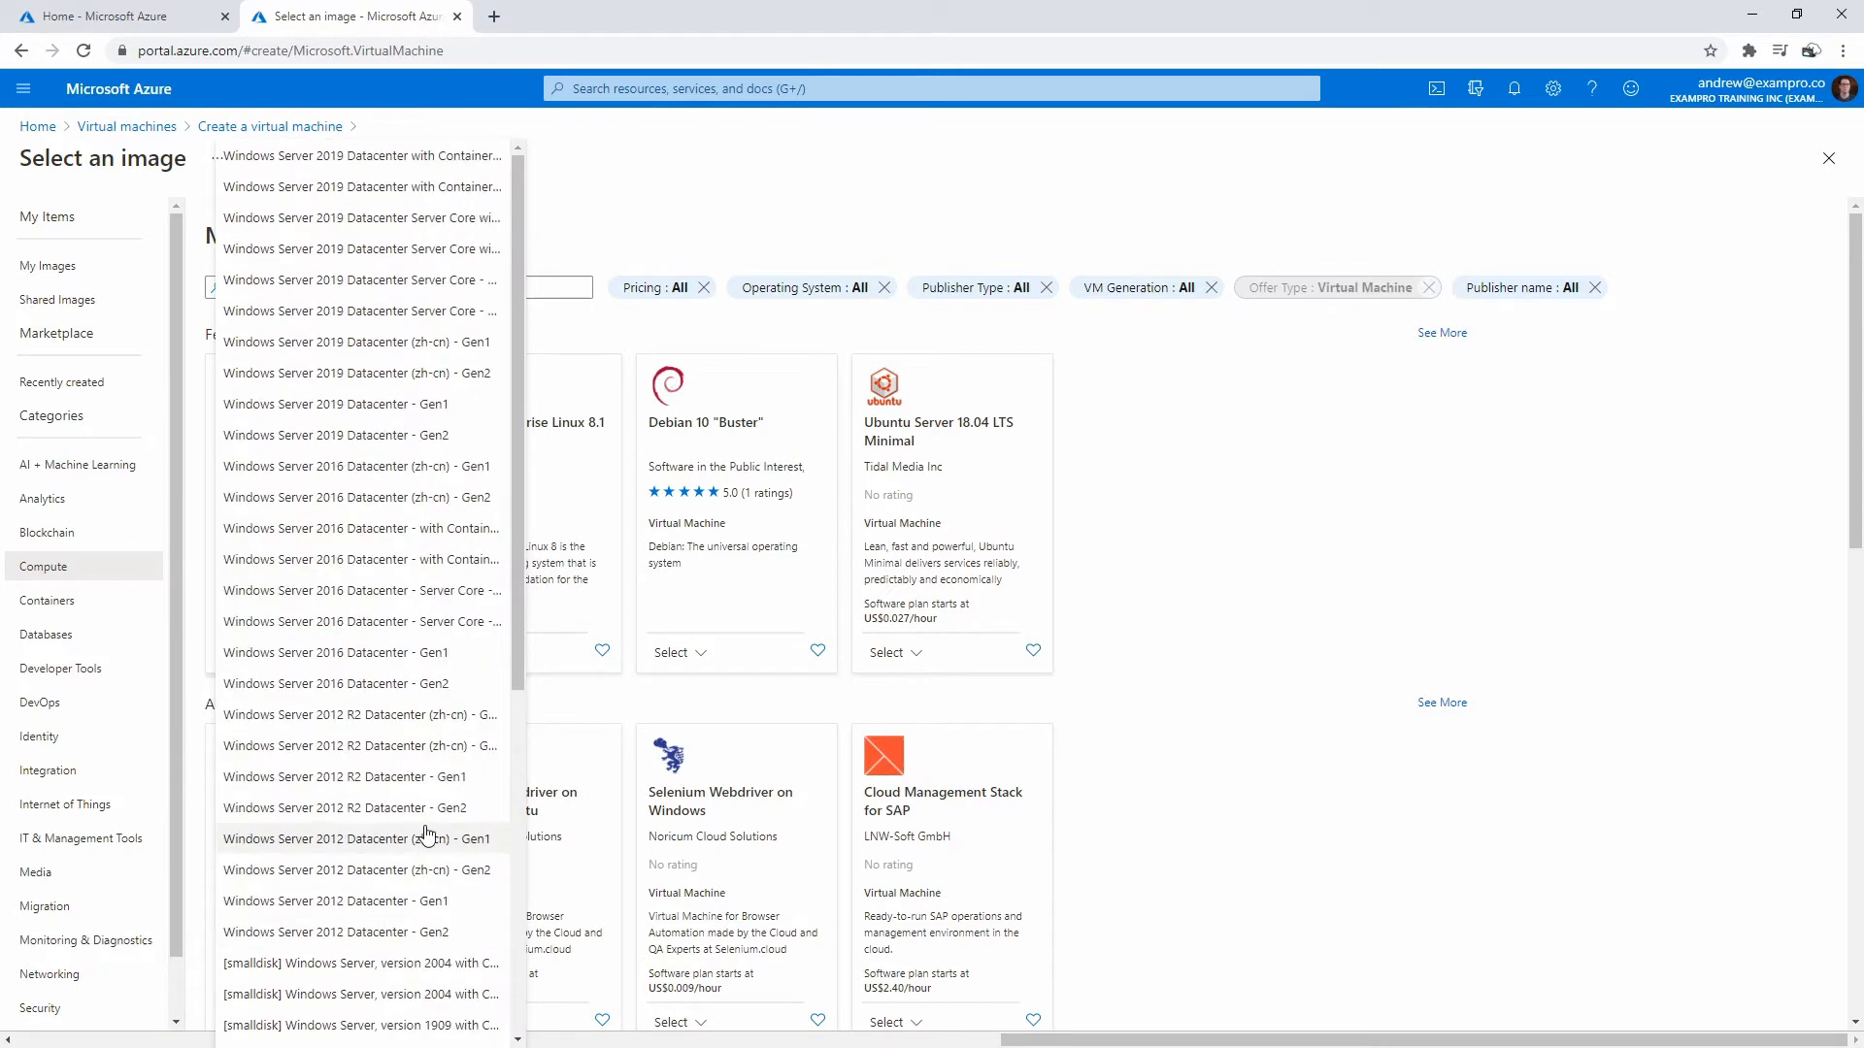
pyautogui.click(424, 436)
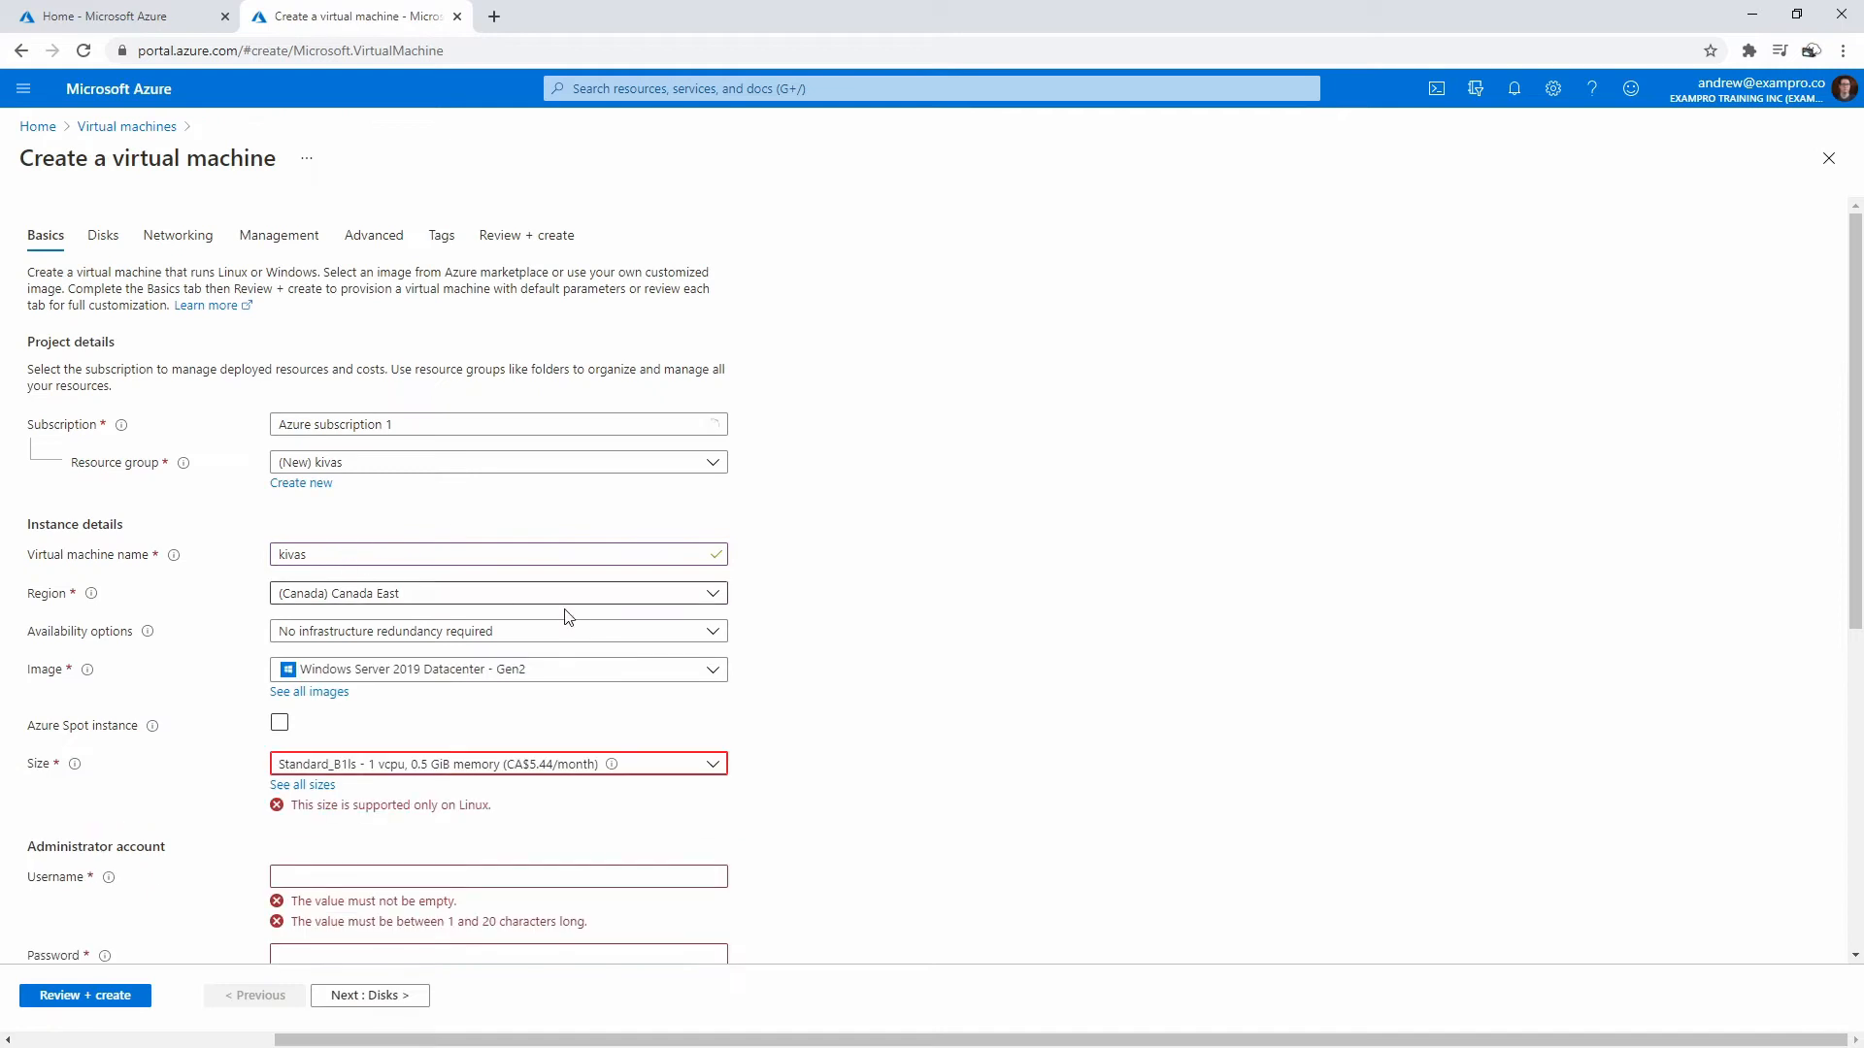
# - Enter the administrator username and the account password twice
pyautogui.scroll(-2, 892, 663)
pyautogui.click(362, 683)
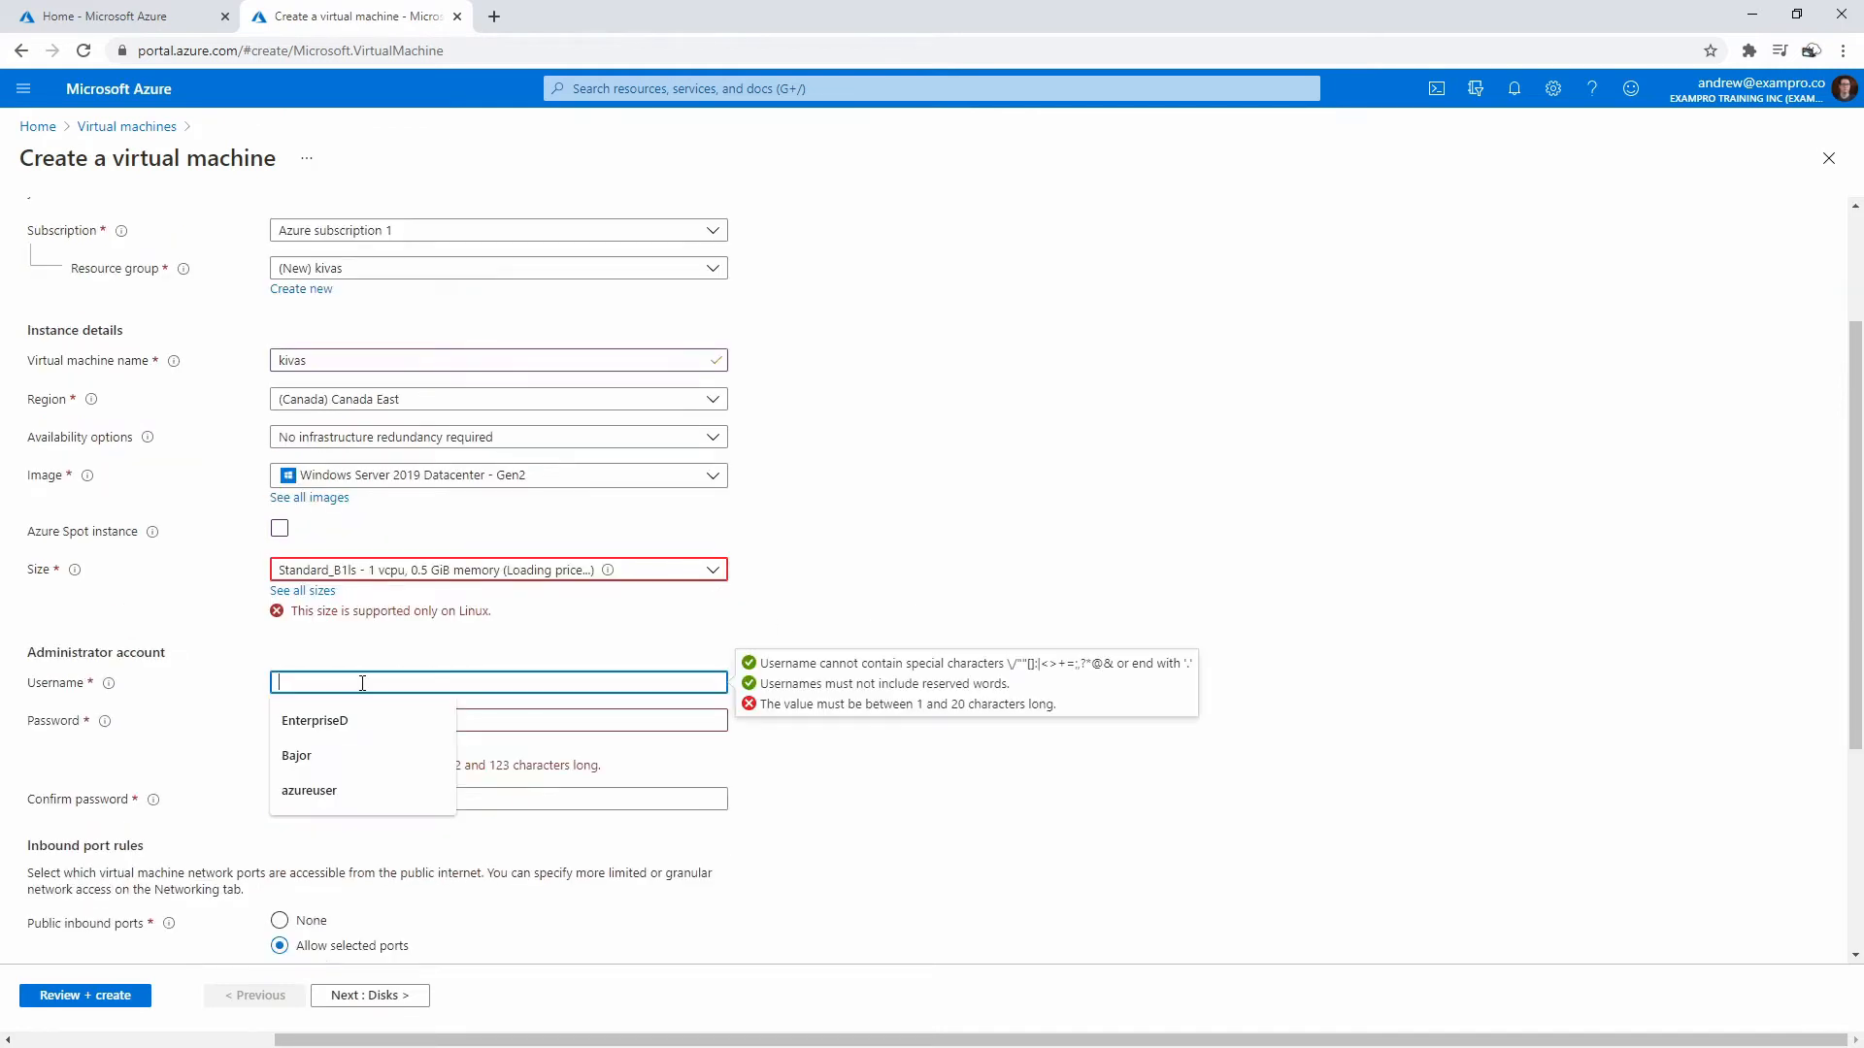
pyautogui.write('azure')
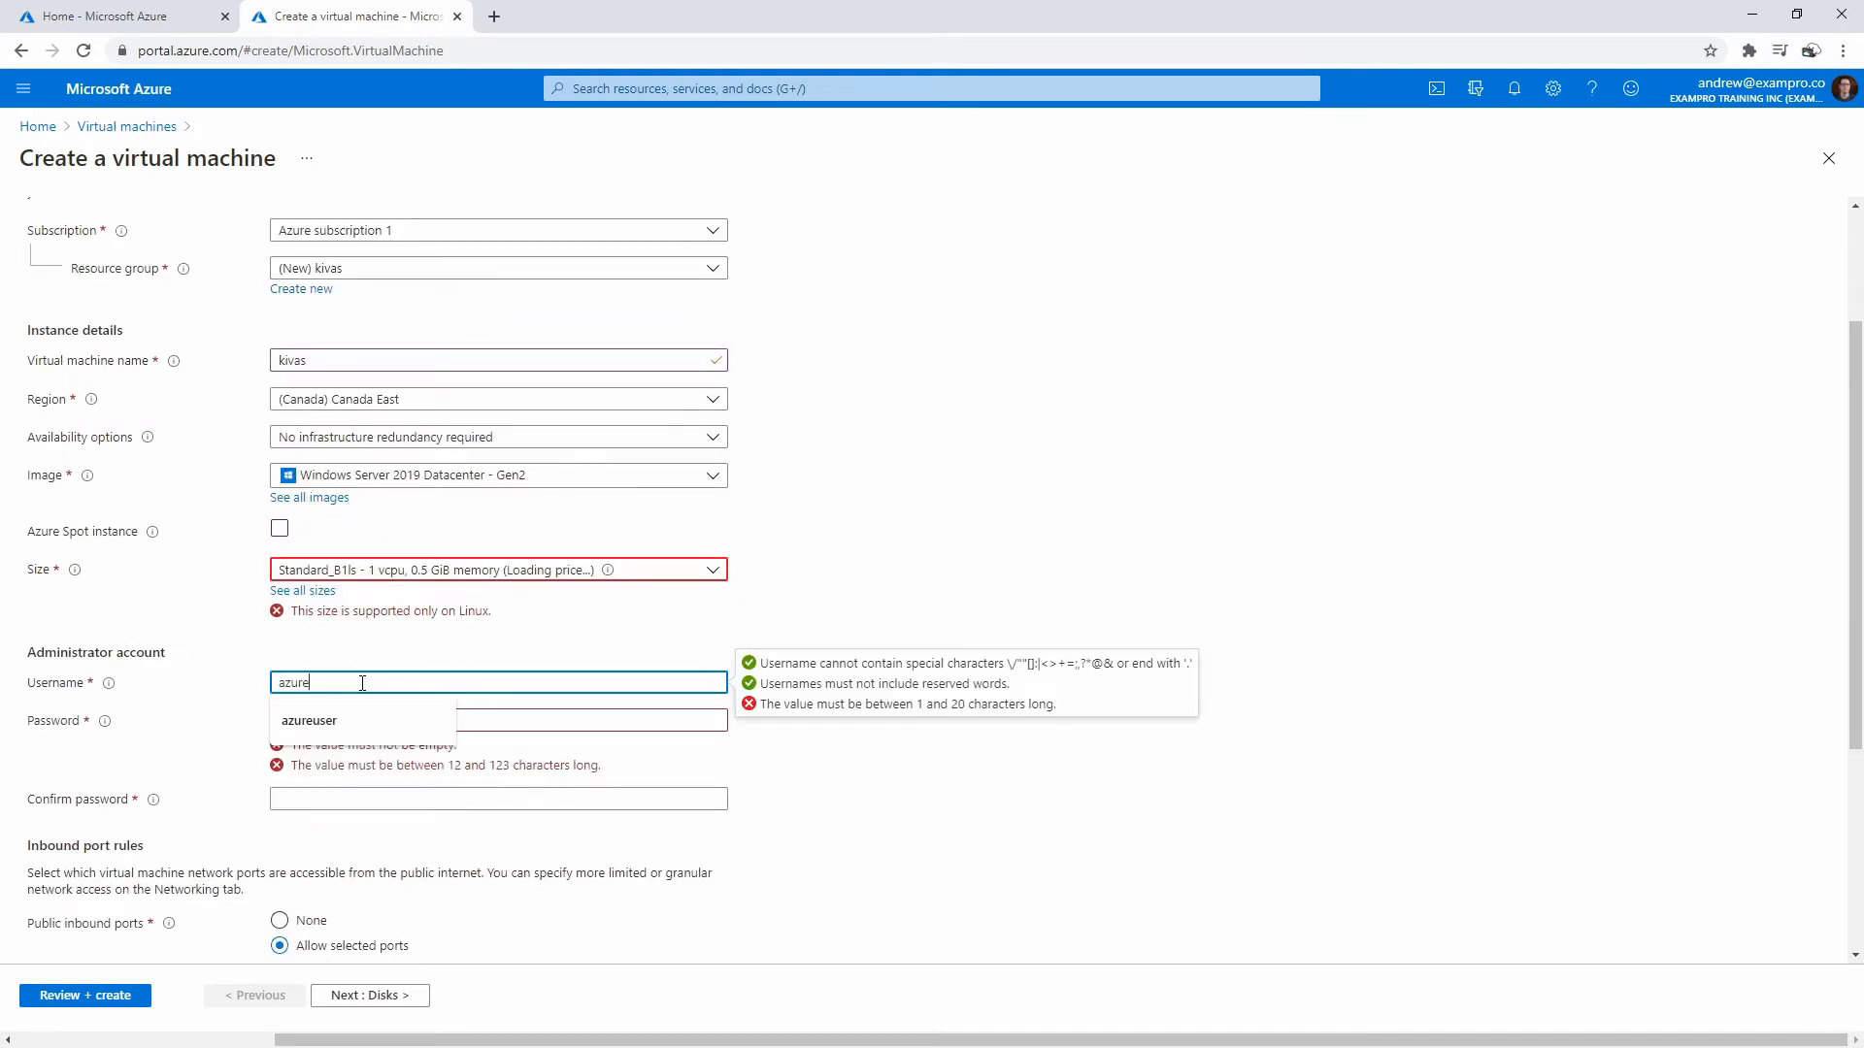
pyautogui.write('uest')
pyautogui.press('BackSpace')
pyautogui.press('BackSpace')
pyautogui.press('BackSpace')
pyautogui.write('ser')
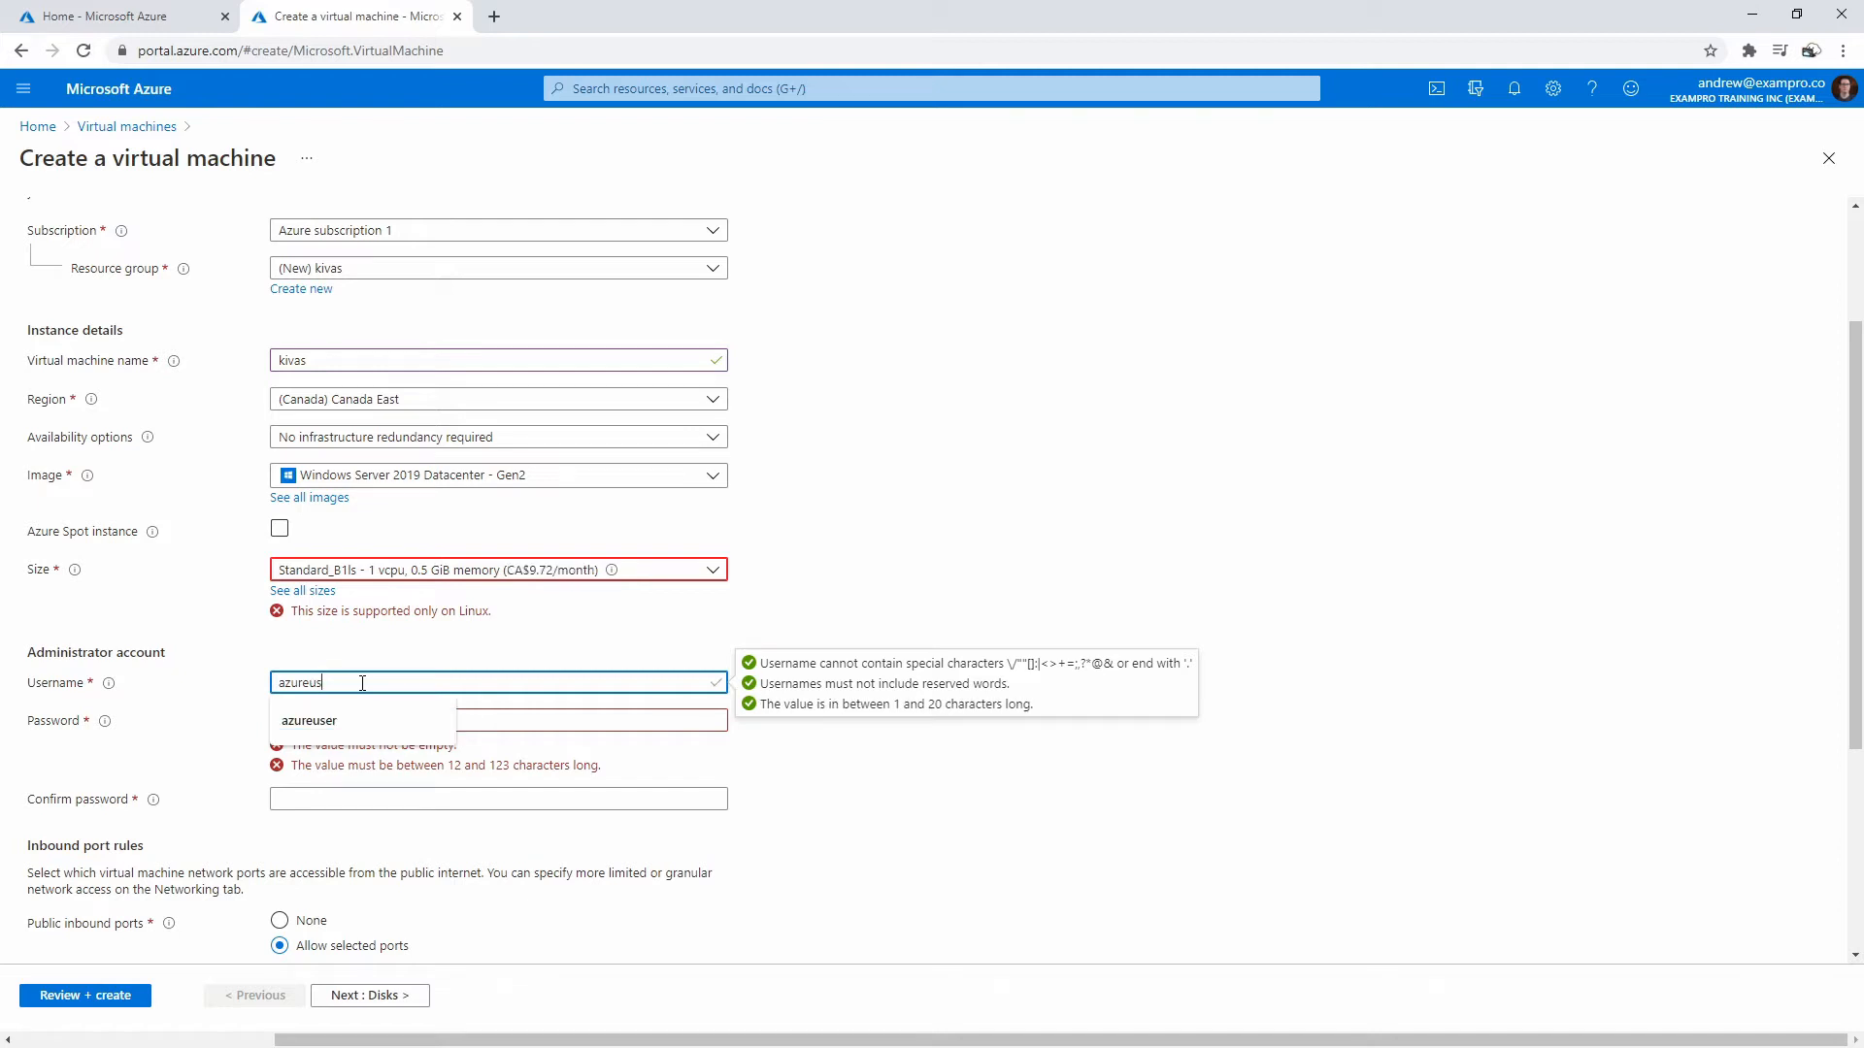
pyautogui.press('Tab')
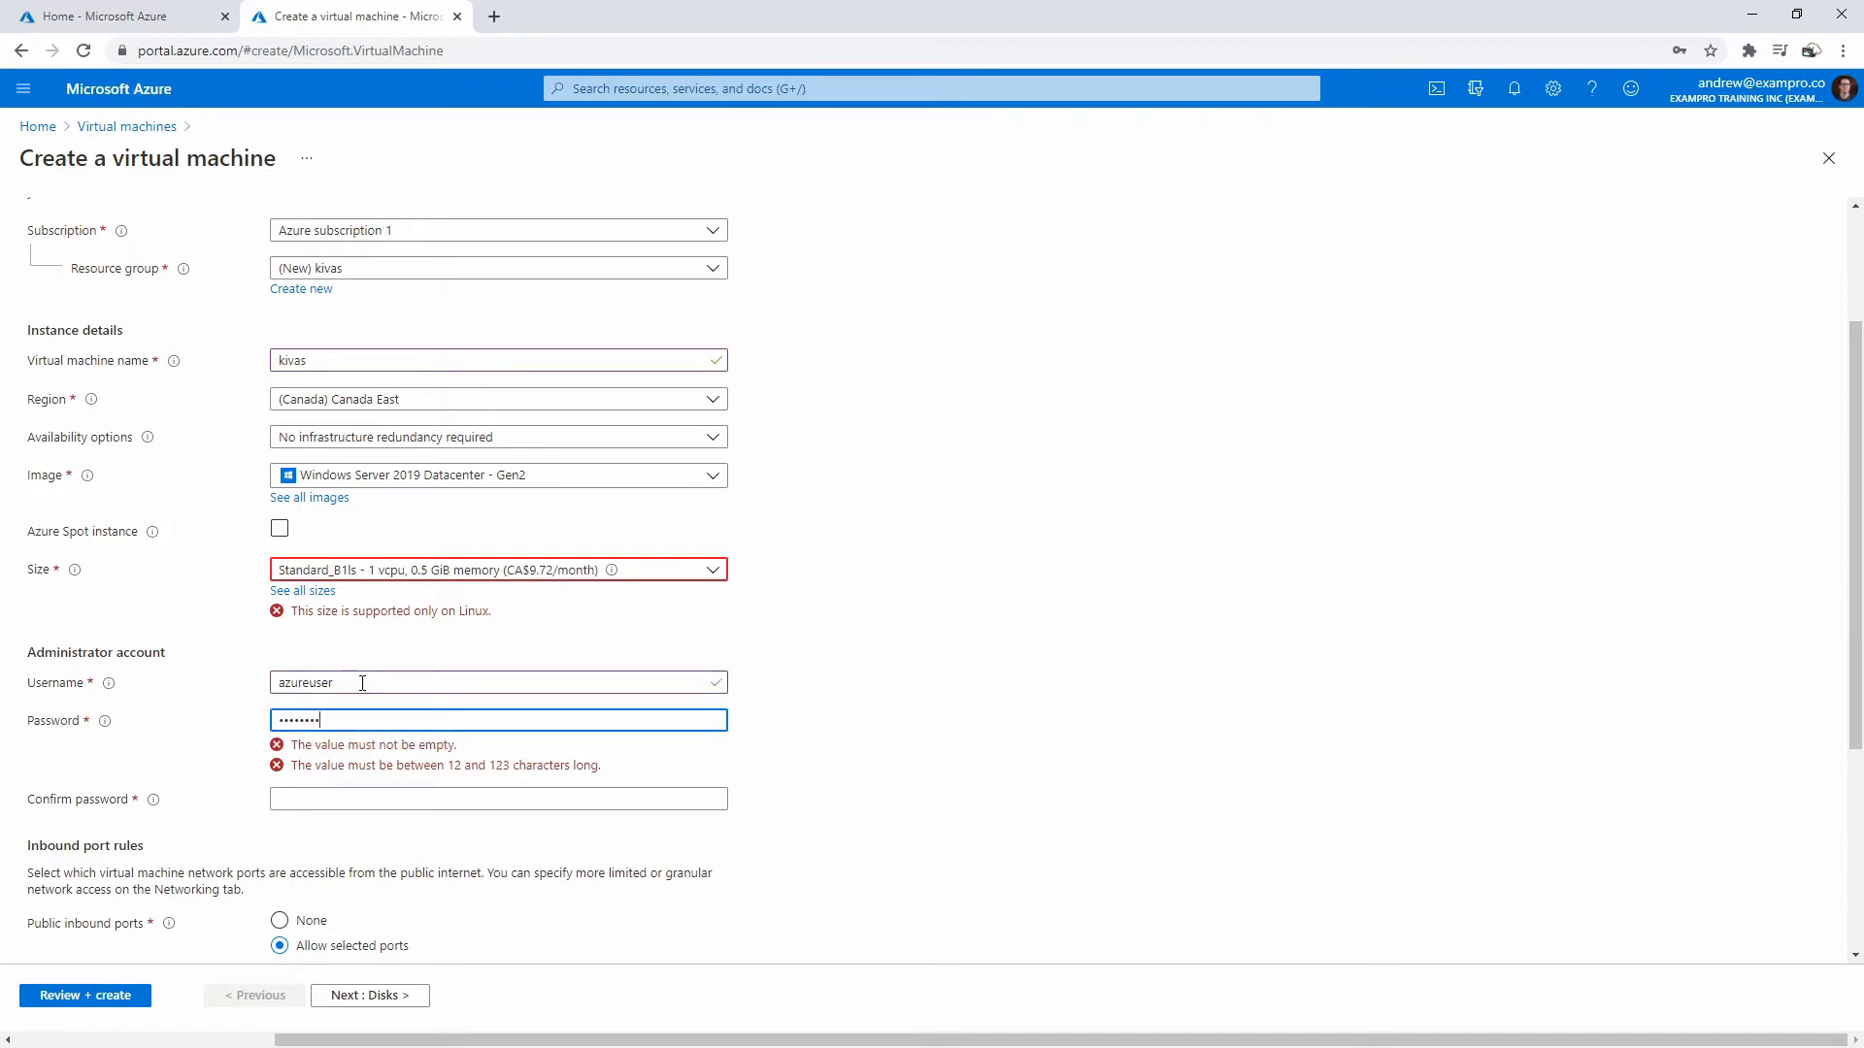
pyautogui.write('56')
pyautogui.press('Tab')
pyautogui.write('T')
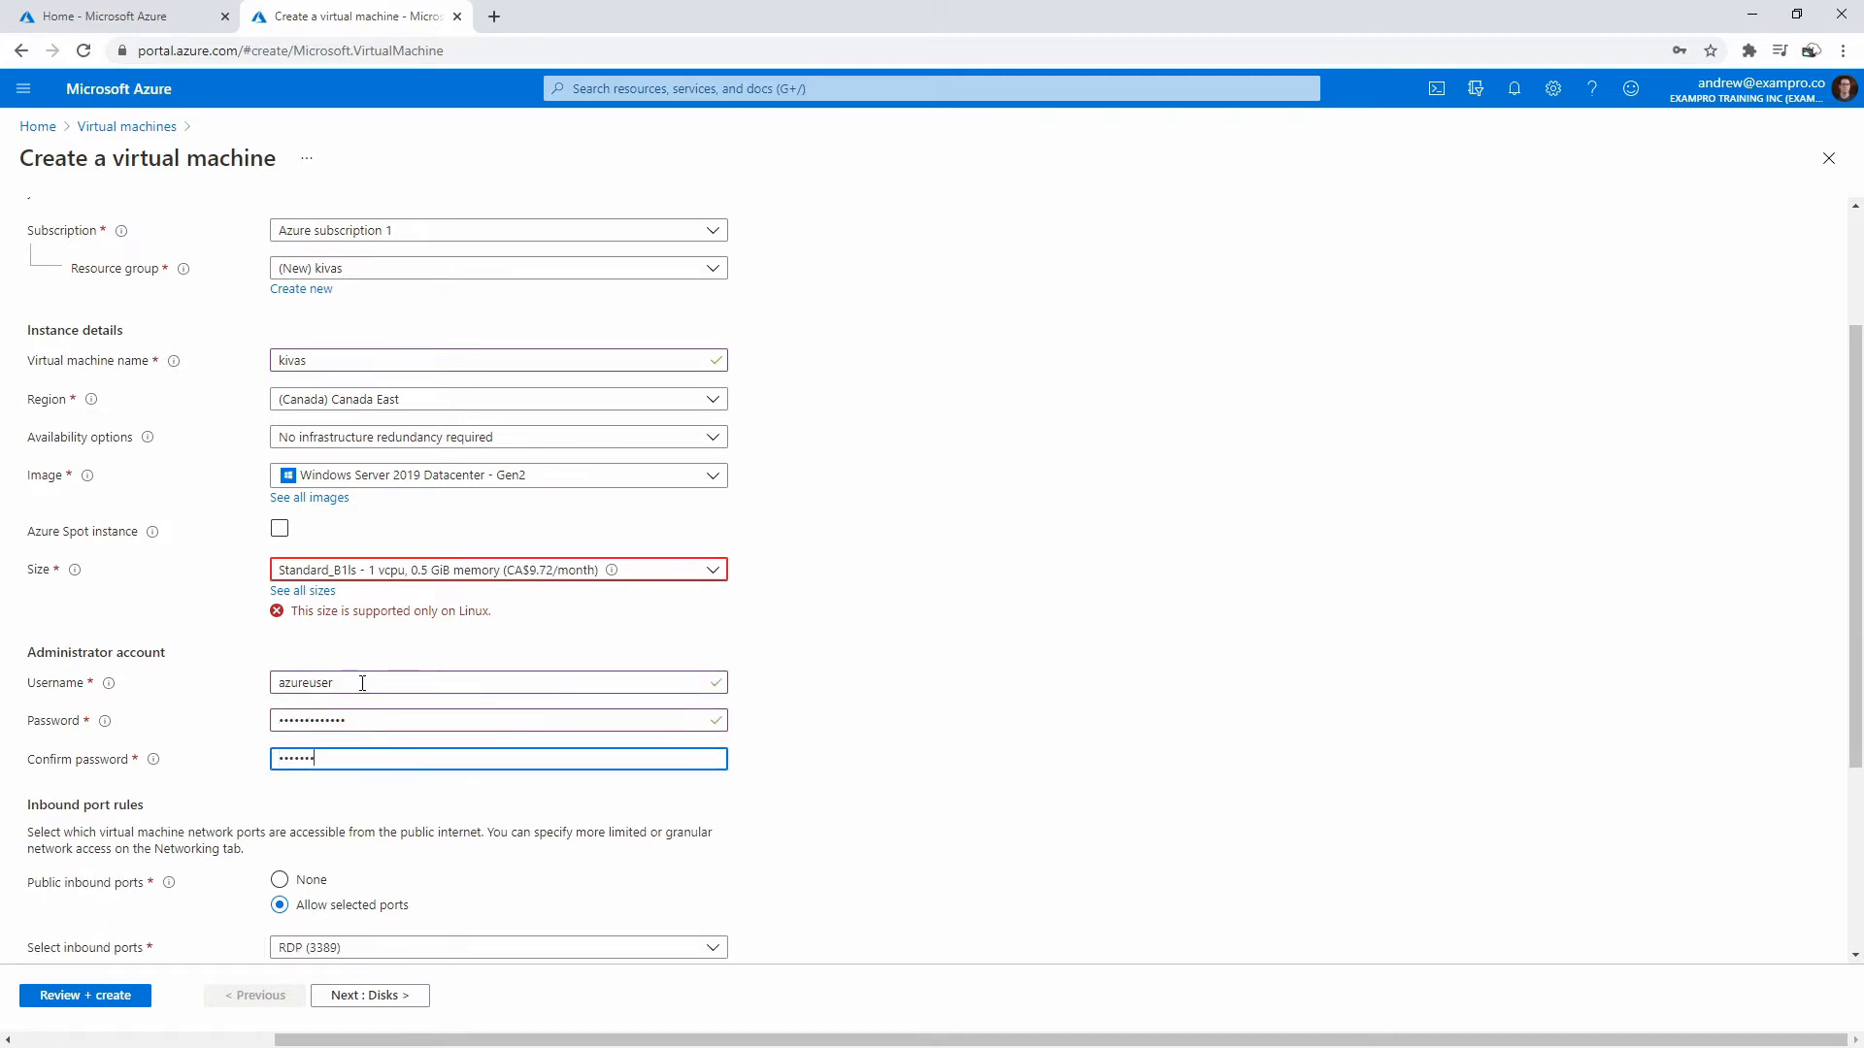
pyautogui.click(839, 712)
# - Also allow HTTP (80) and HTTPS (443) inbound ports, then run Review + create validation
pyautogui.scroll(-3, 840, 711)
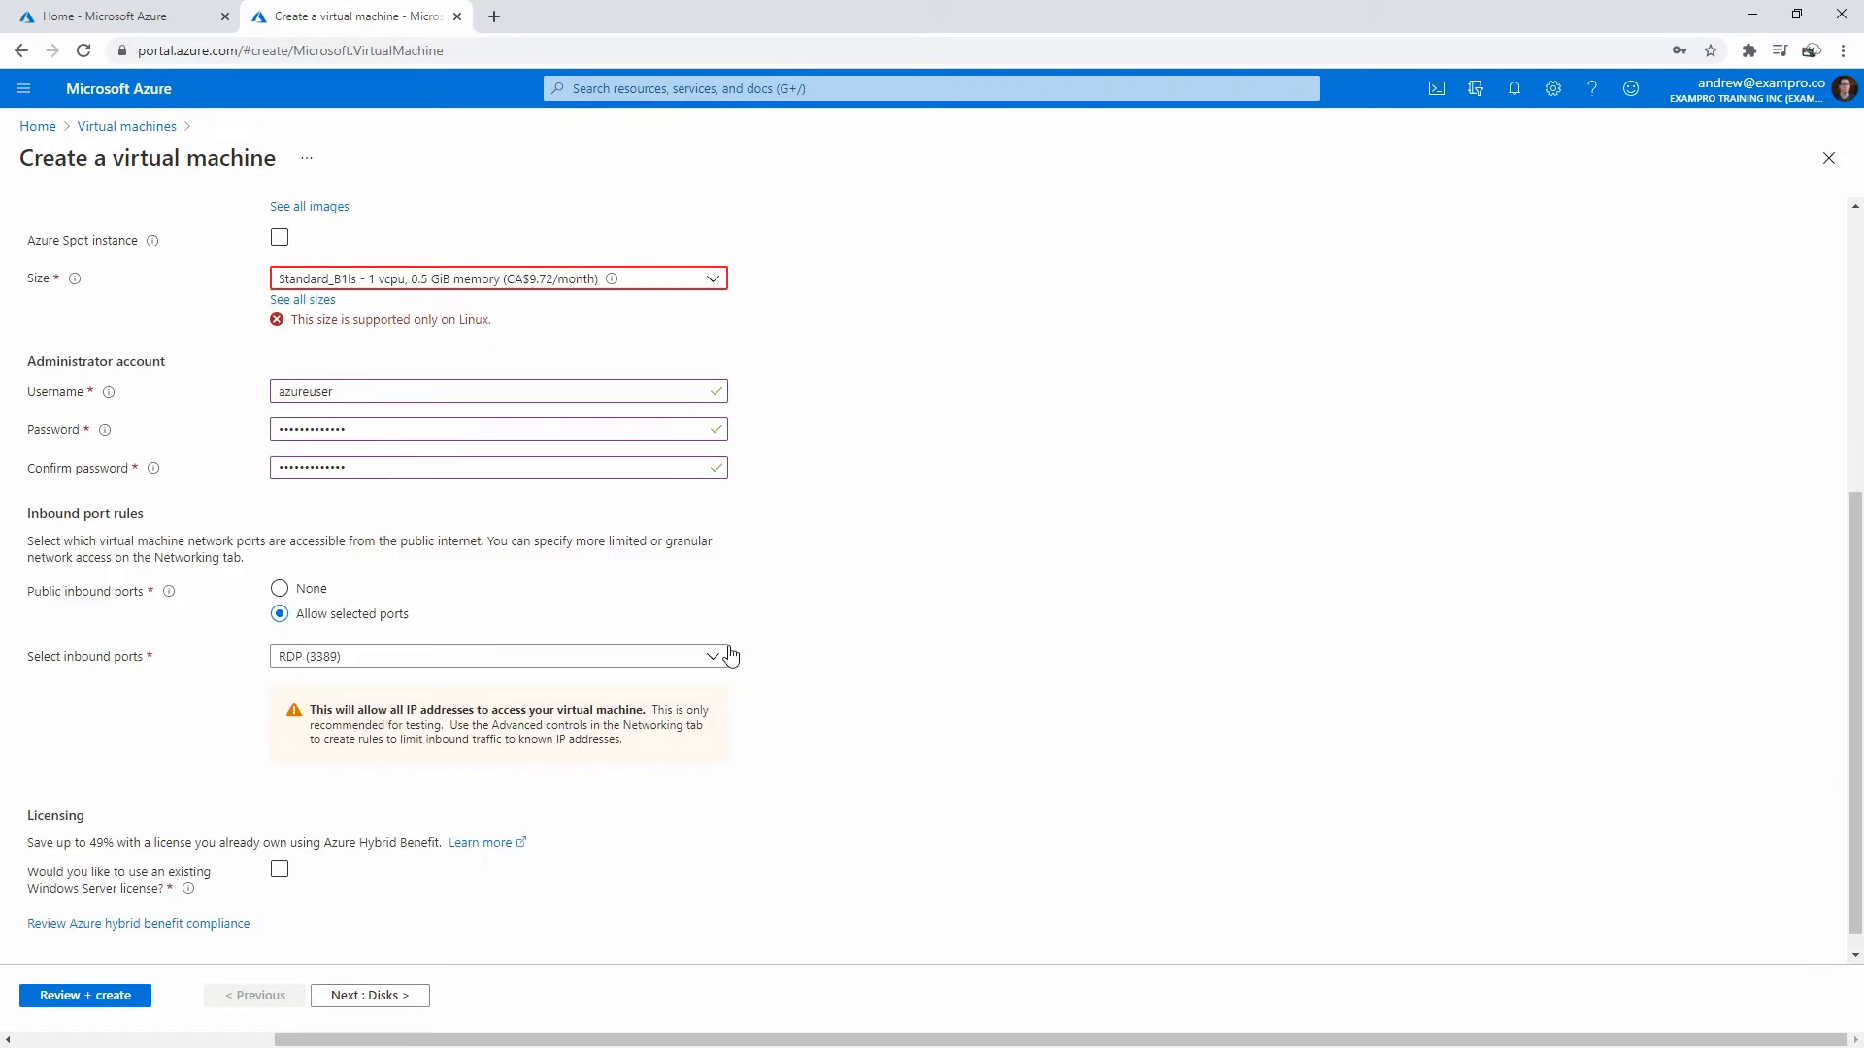
pyautogui.click(379, 660)
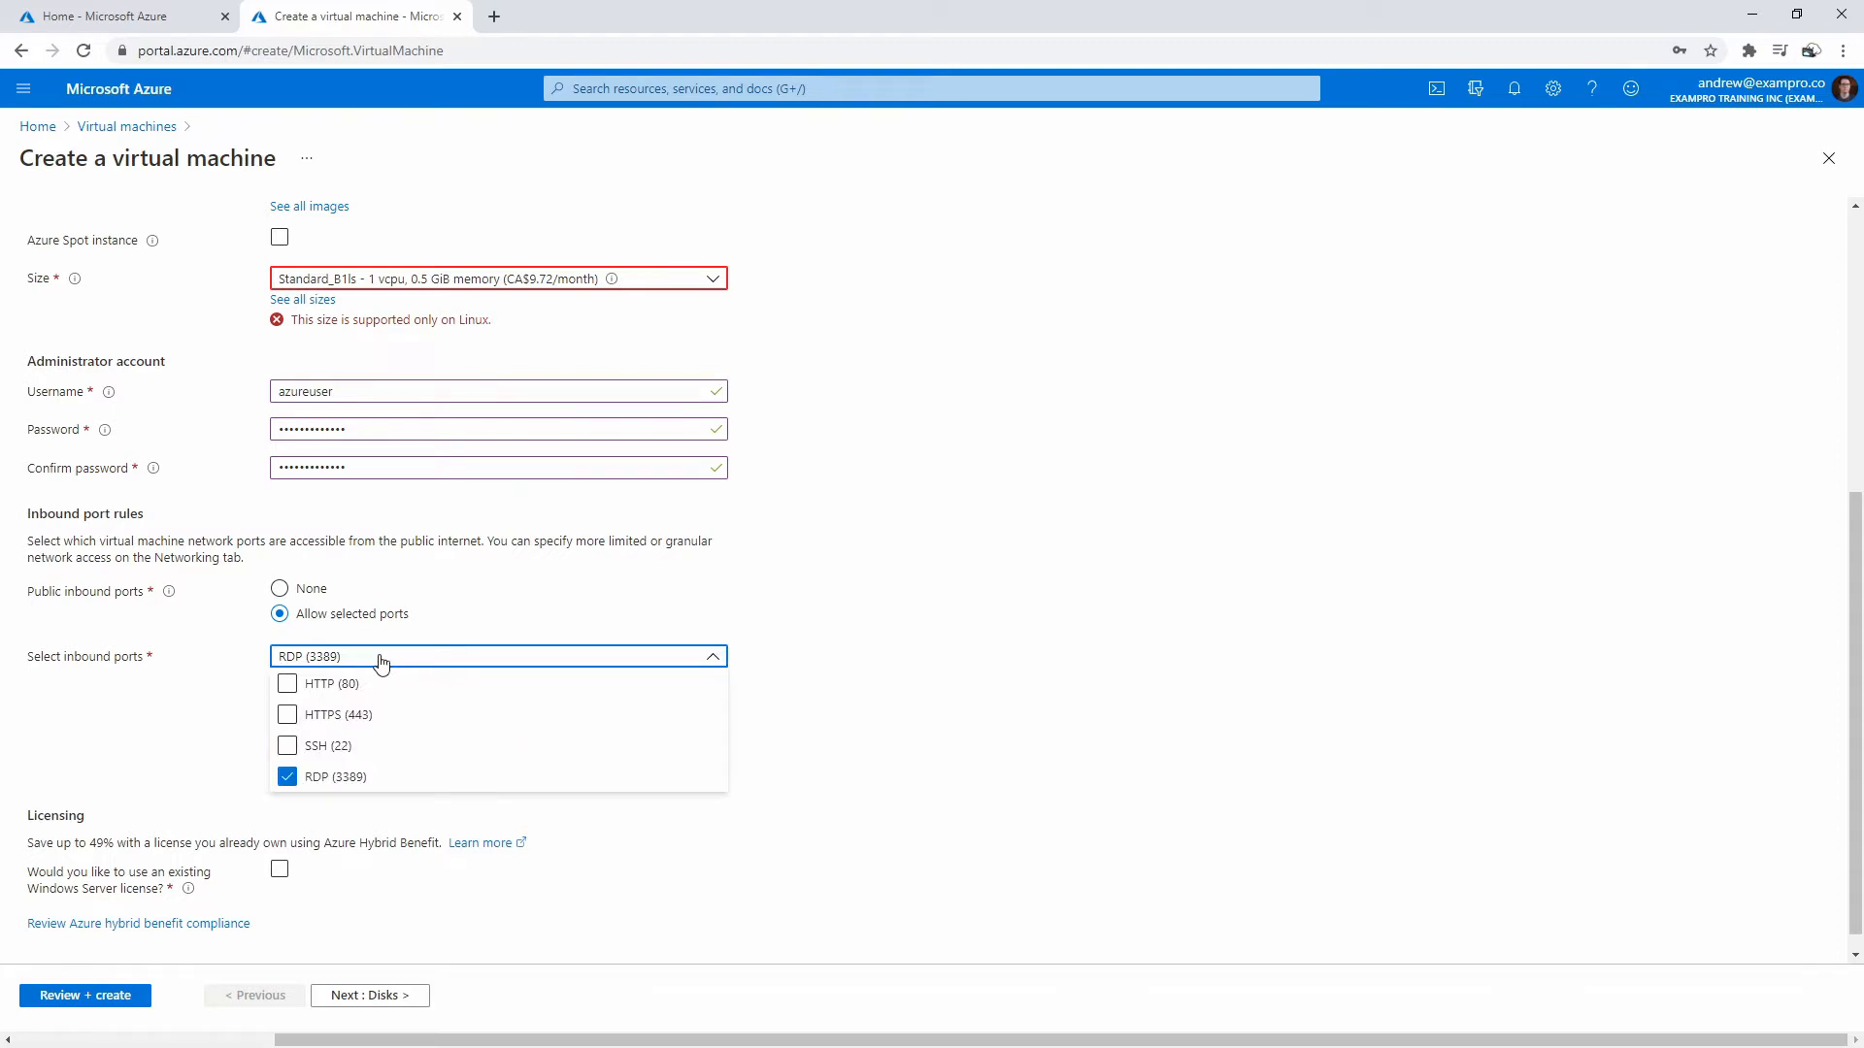
pyautogui.click(288, 685)
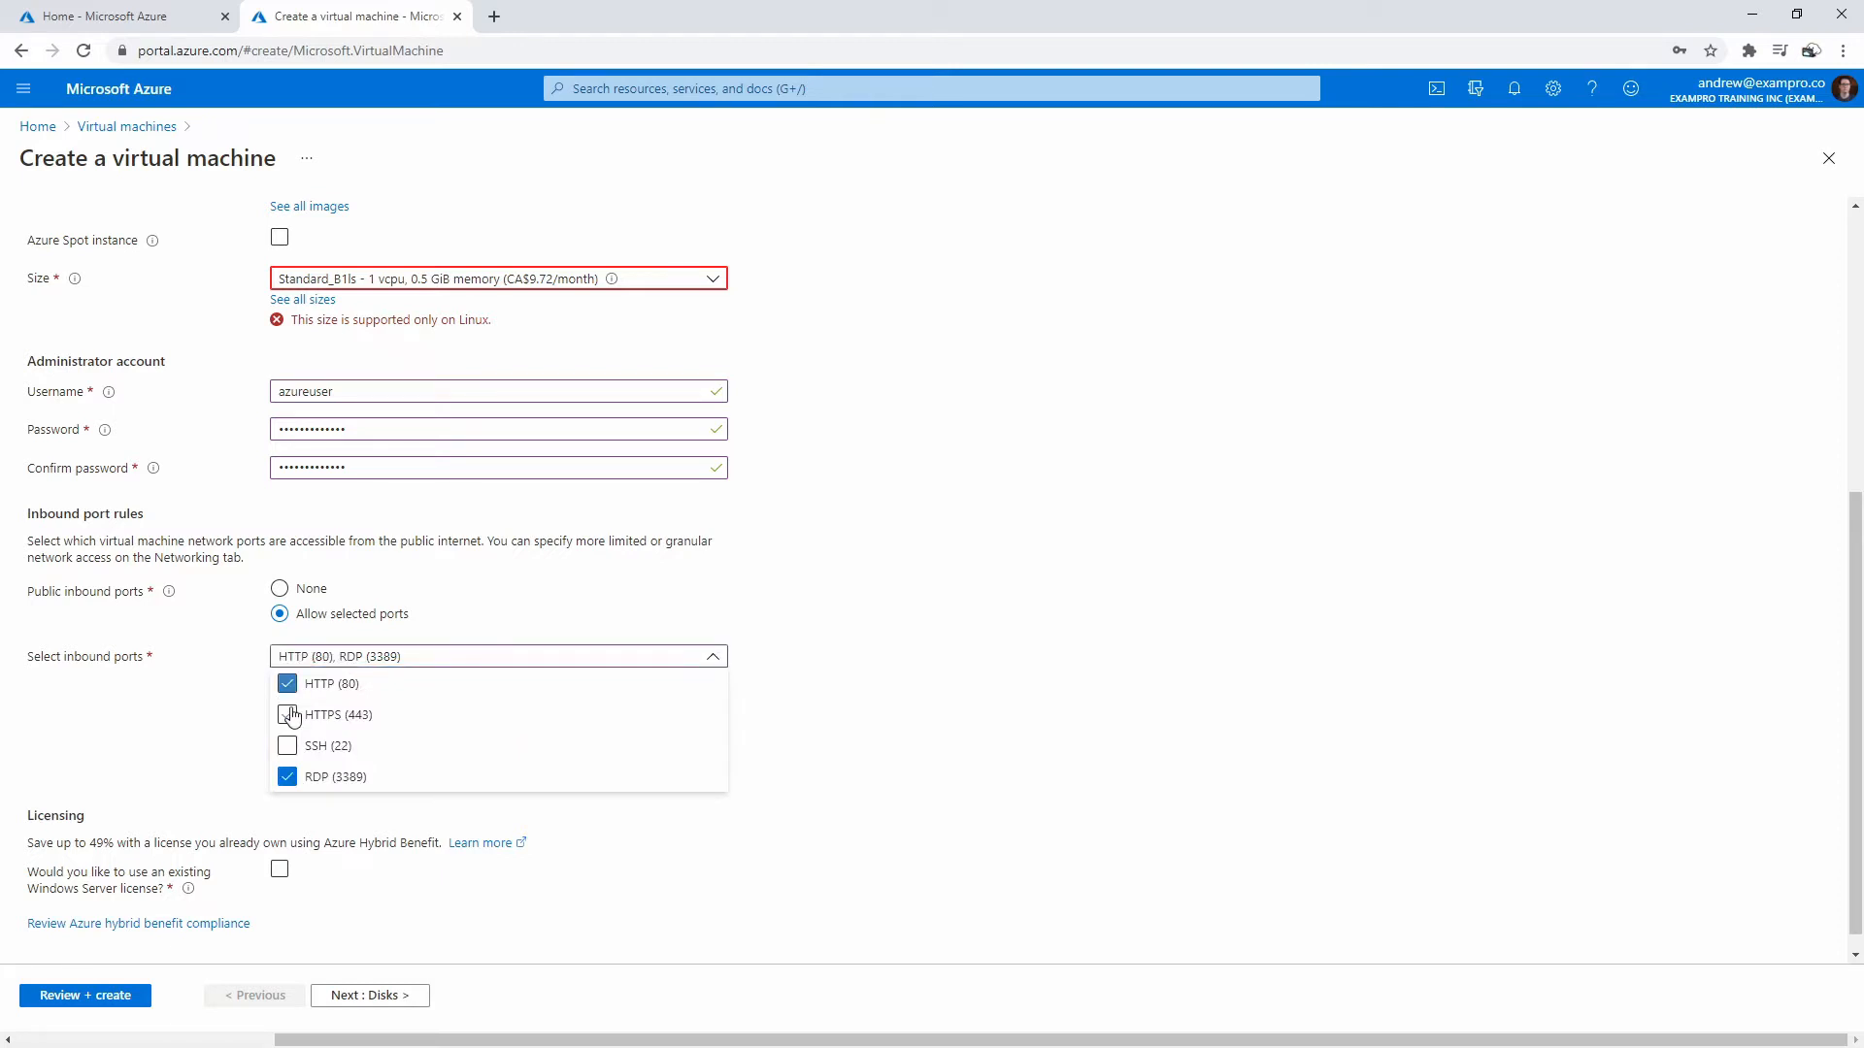
pyautogui.click(287, 716)
pyautogui.click(815, 653)
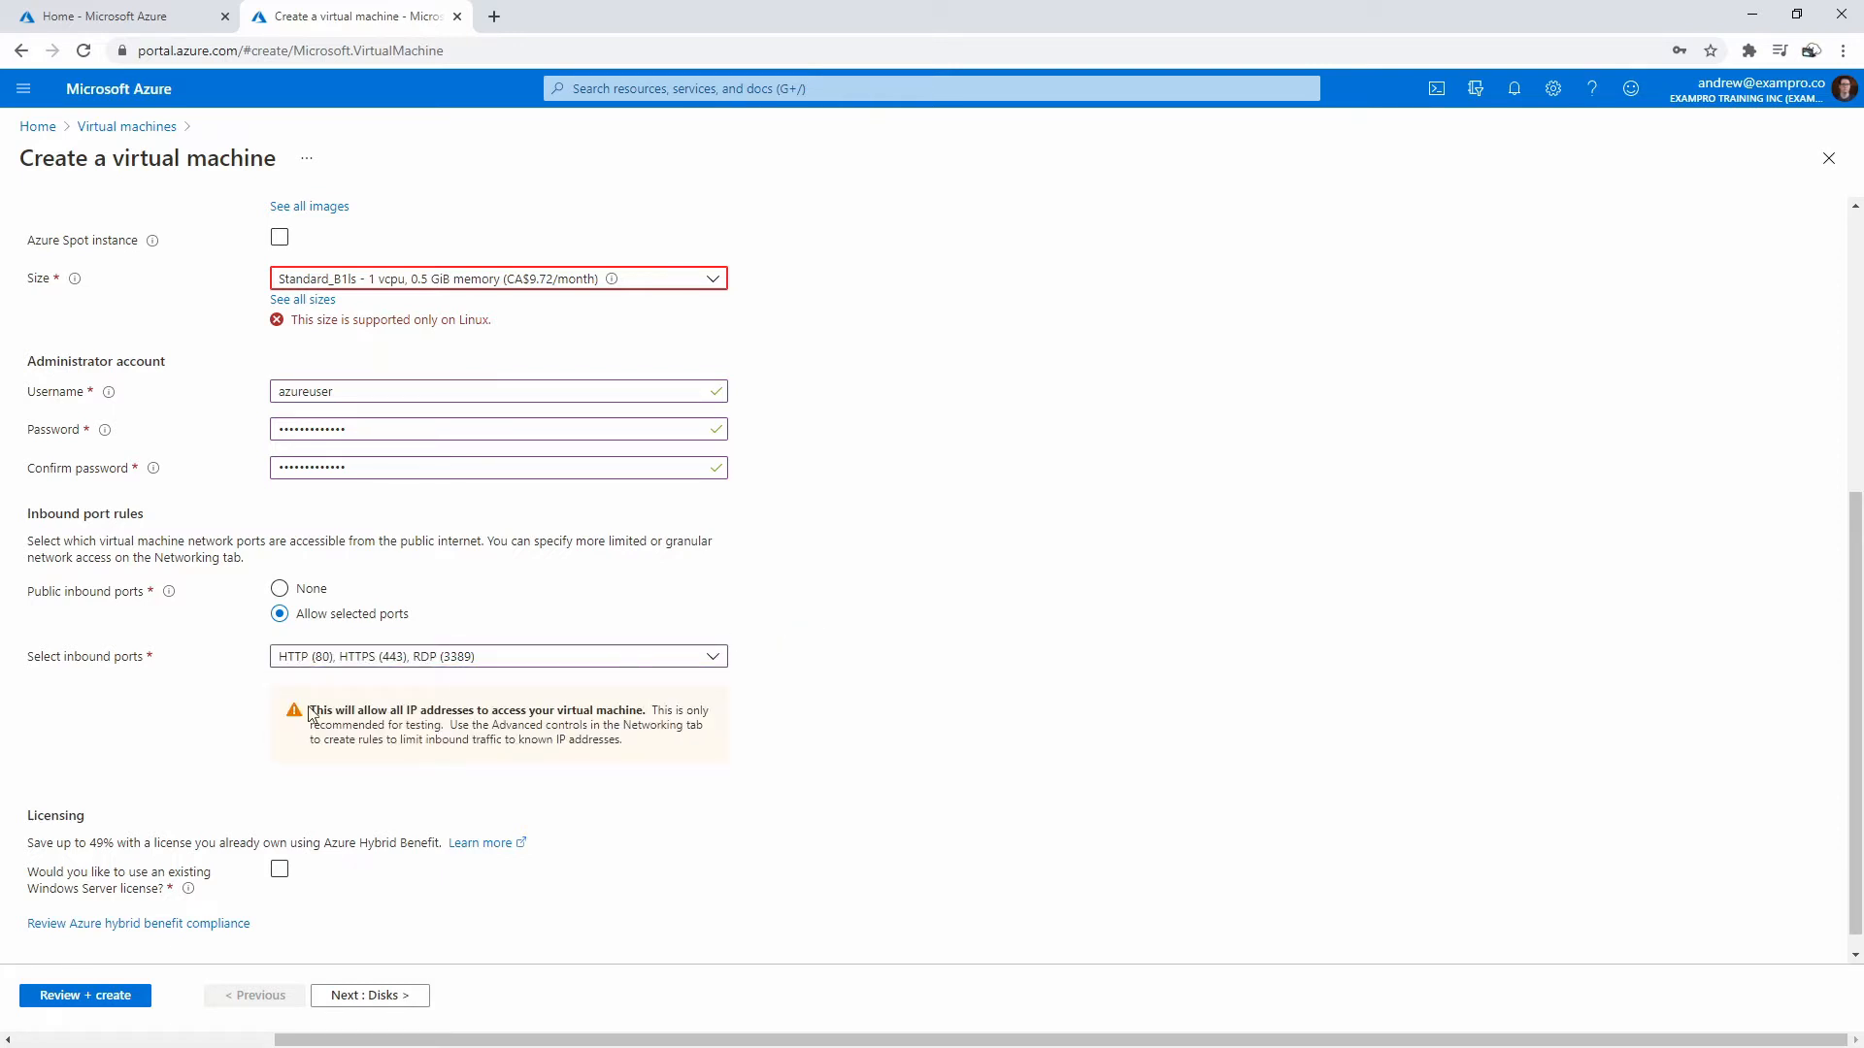
pyautogui.click(119, 997)
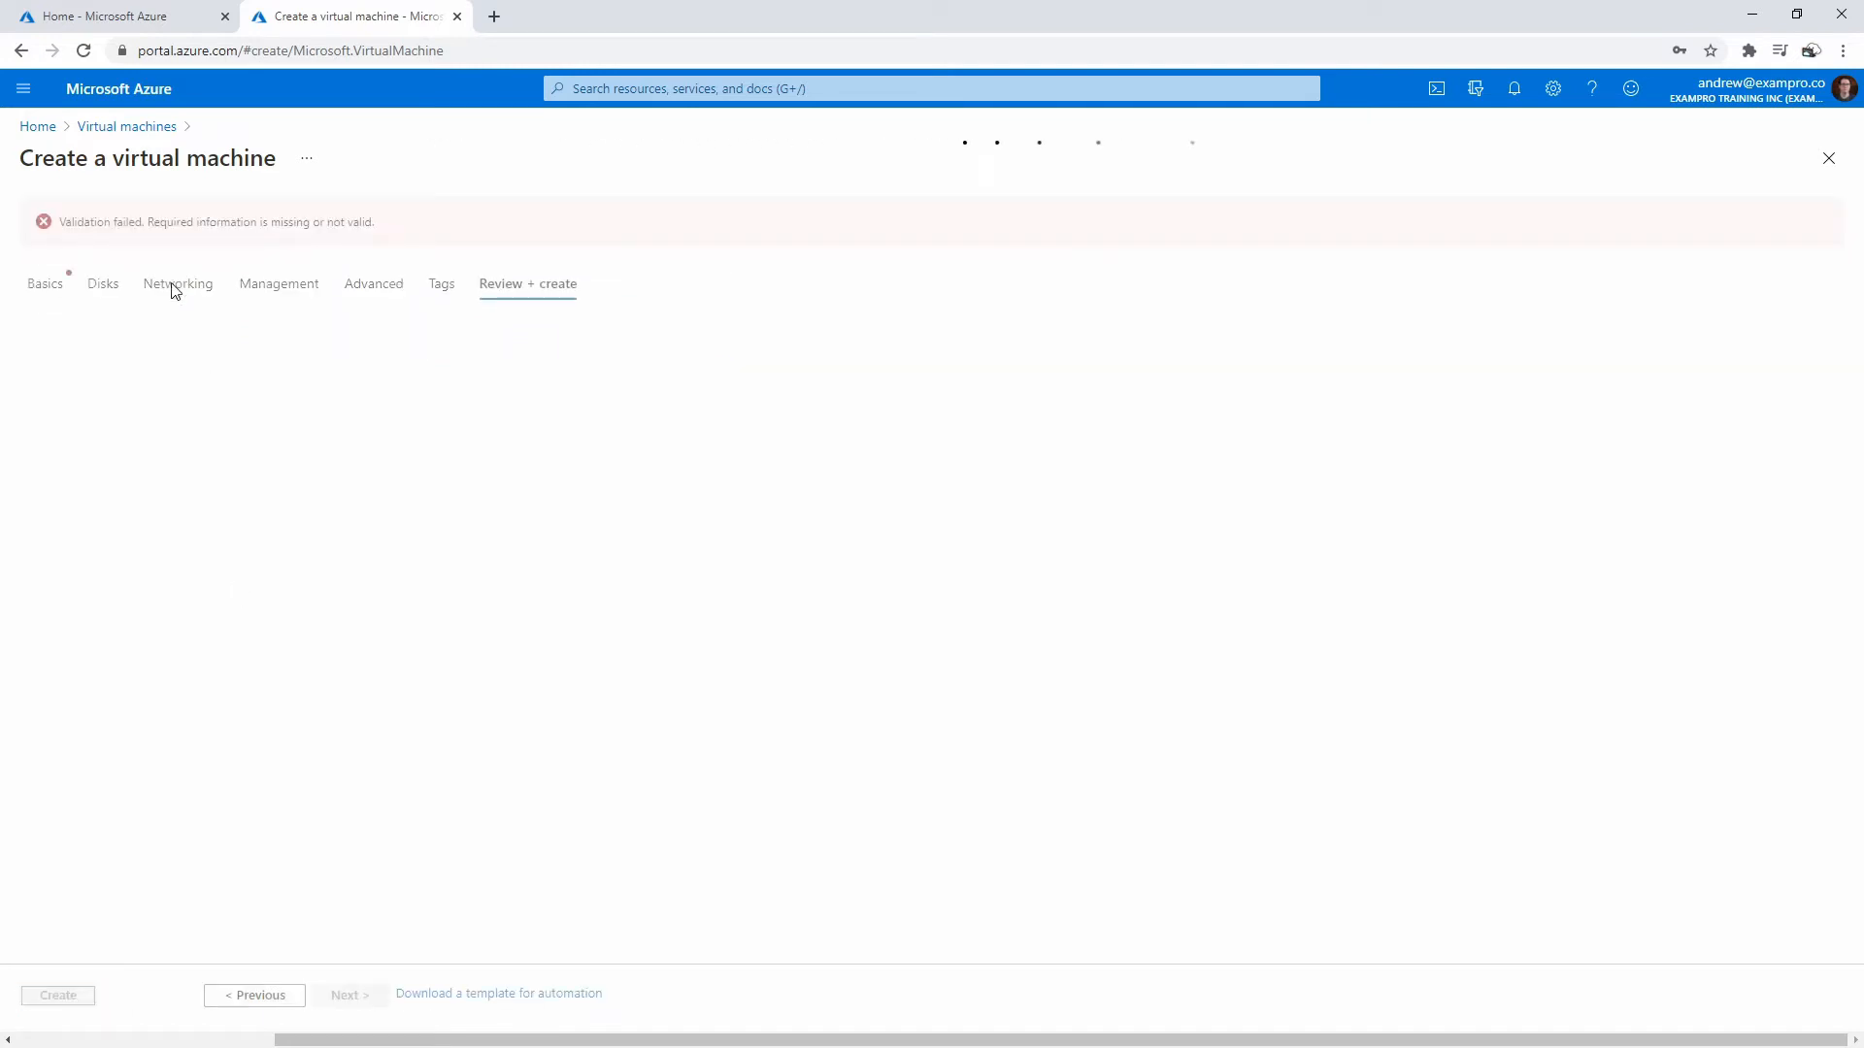
# - Change the VM size to Standard_B2s and rerun validation until it passes
pyautogui.click(51, 287)
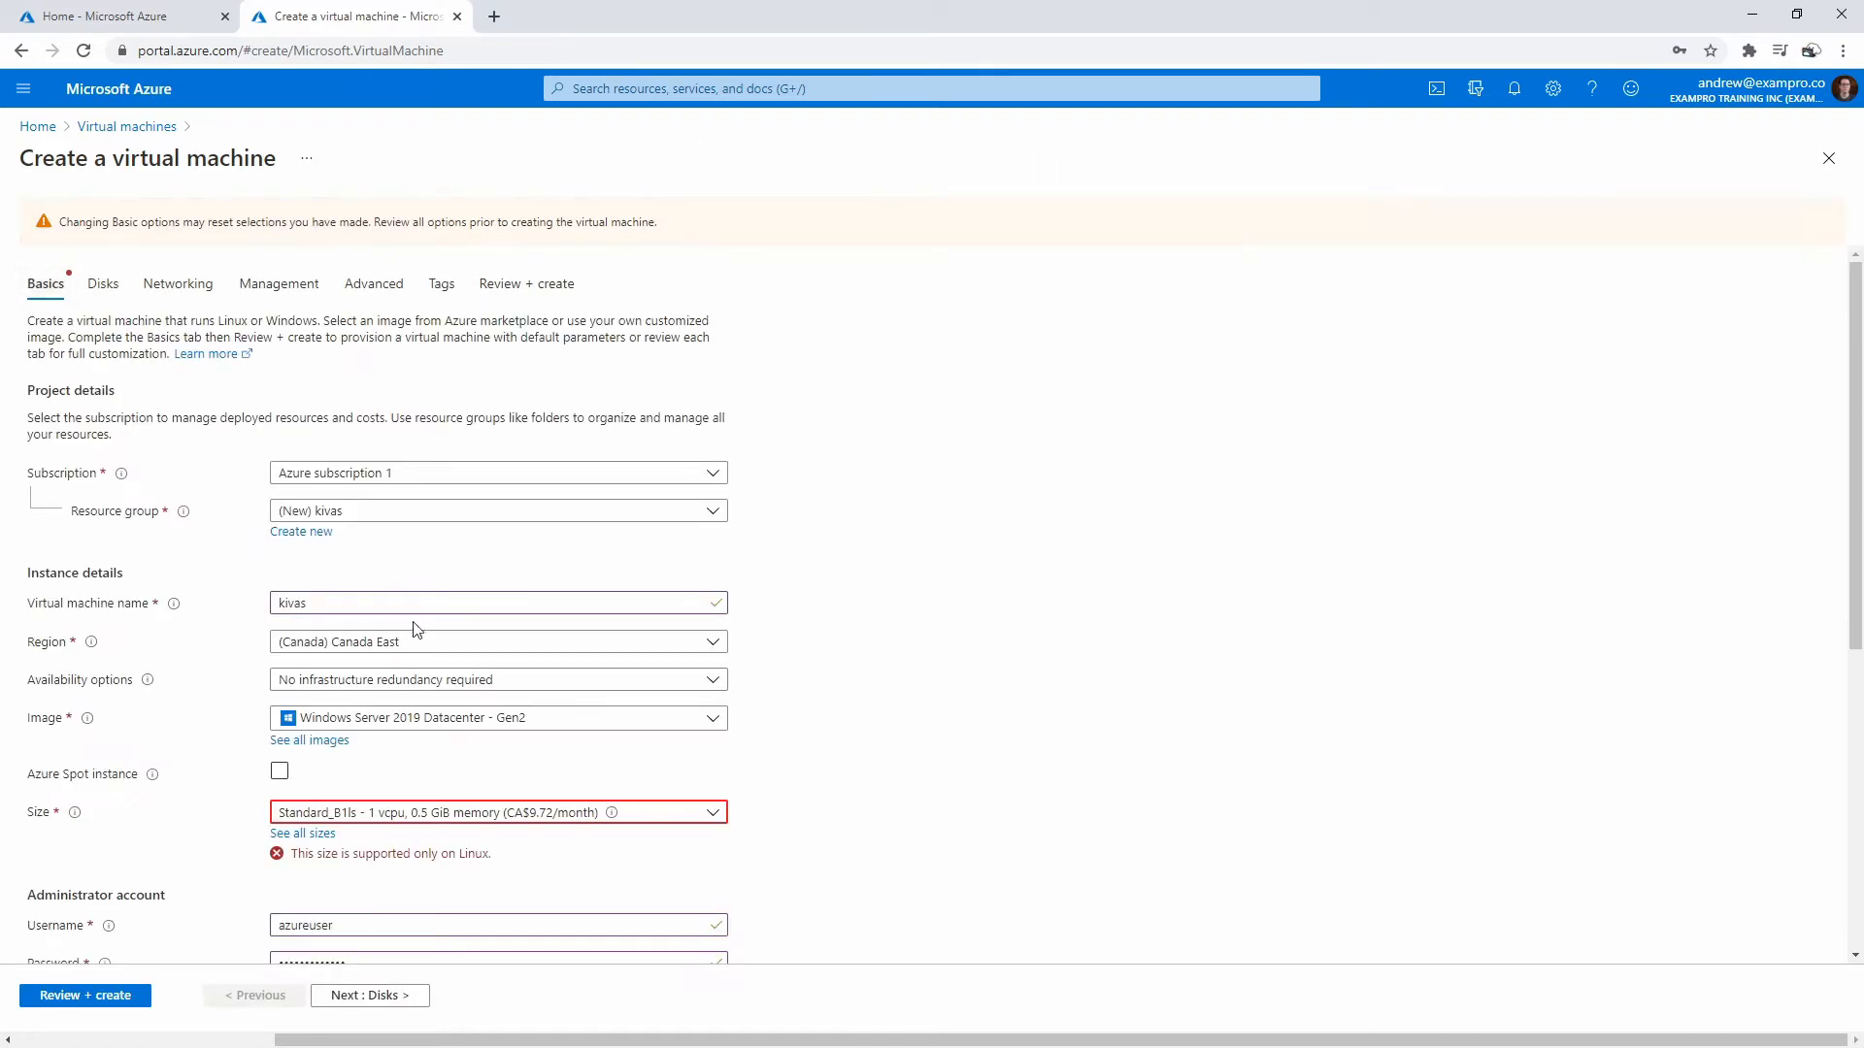
pyautogui.click(321, 833)
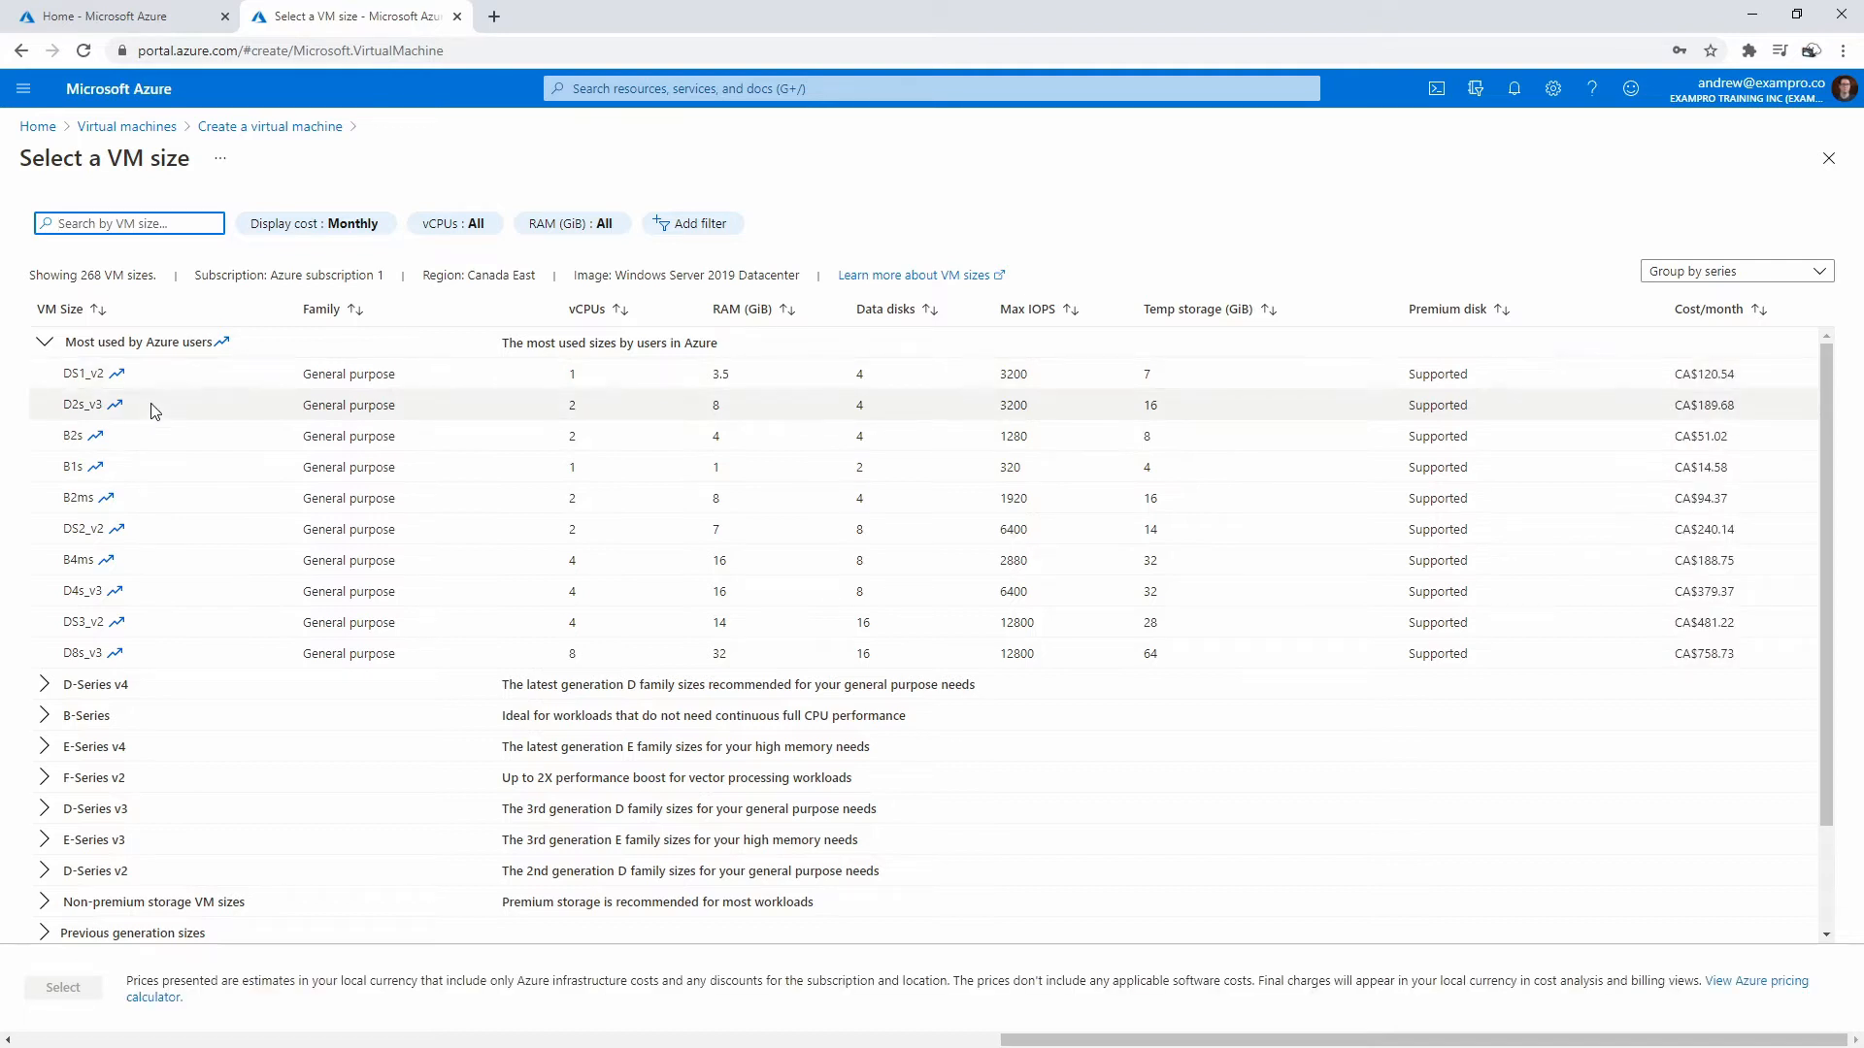
pyautogui.click(185, 407)
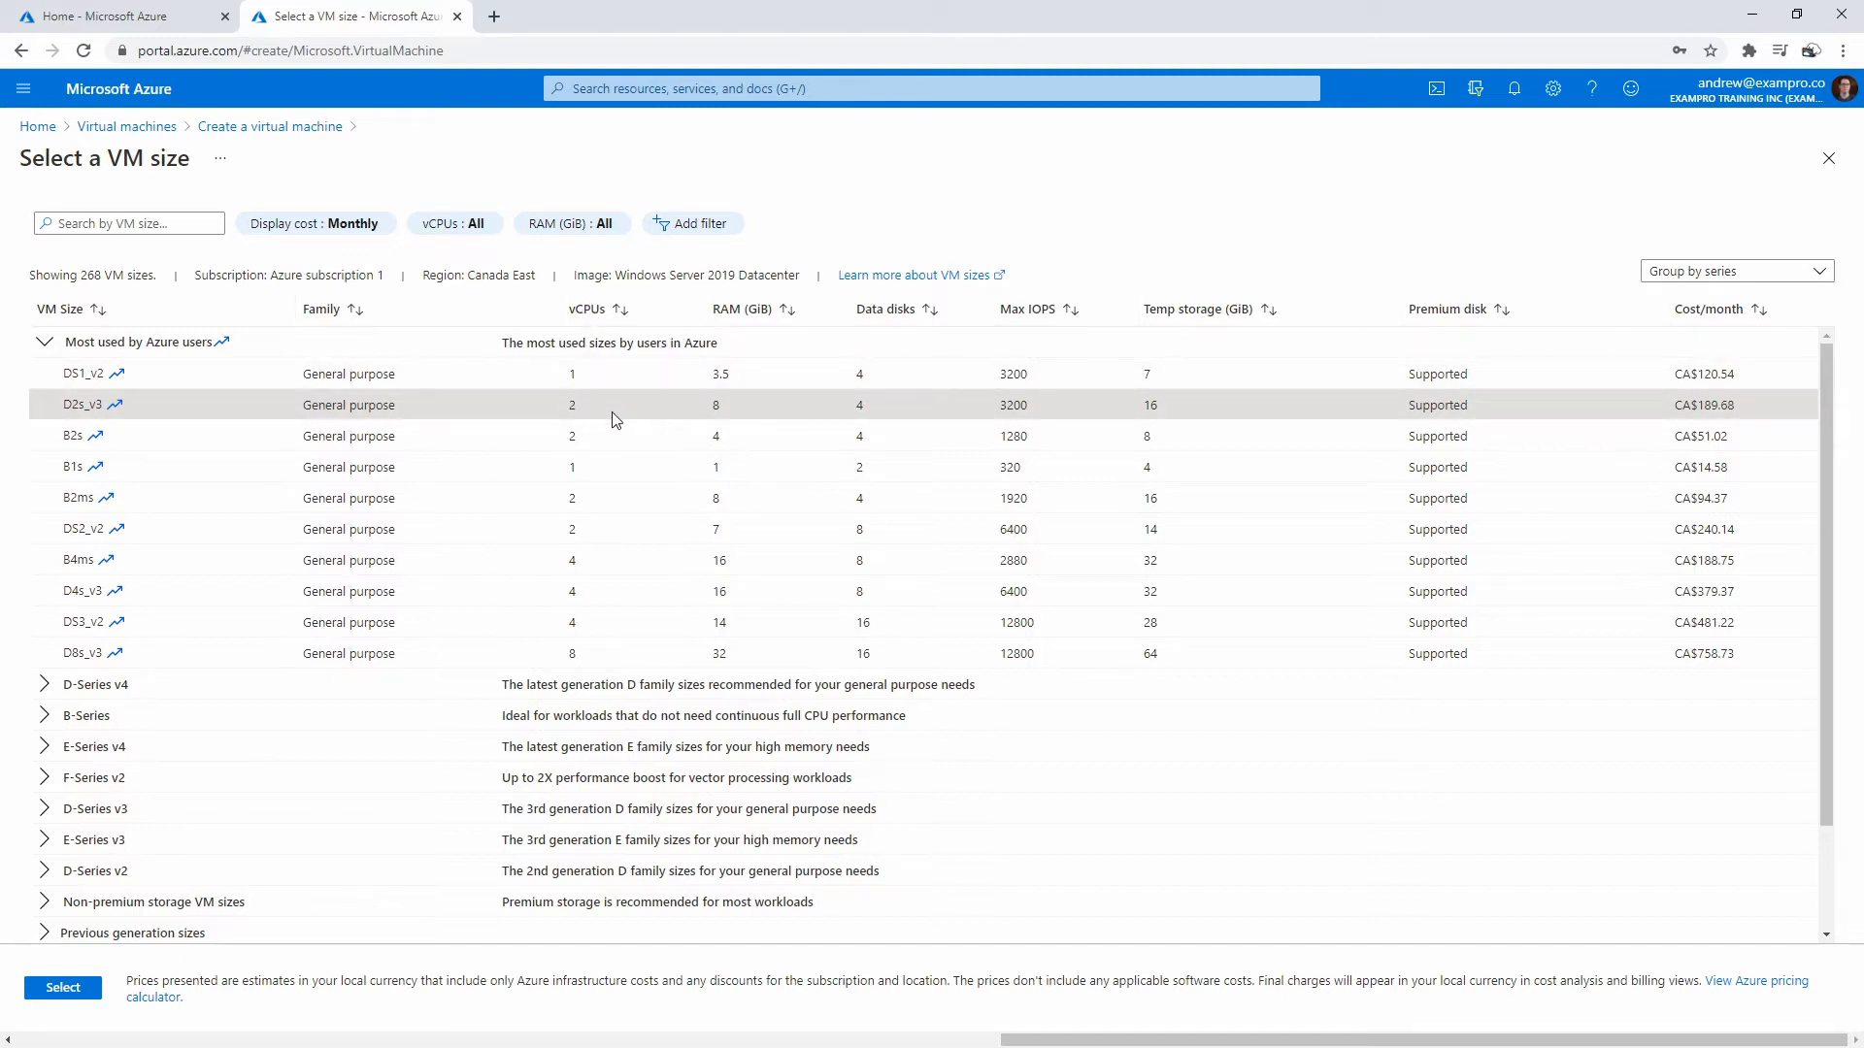
pyautogui.click(590, 433)
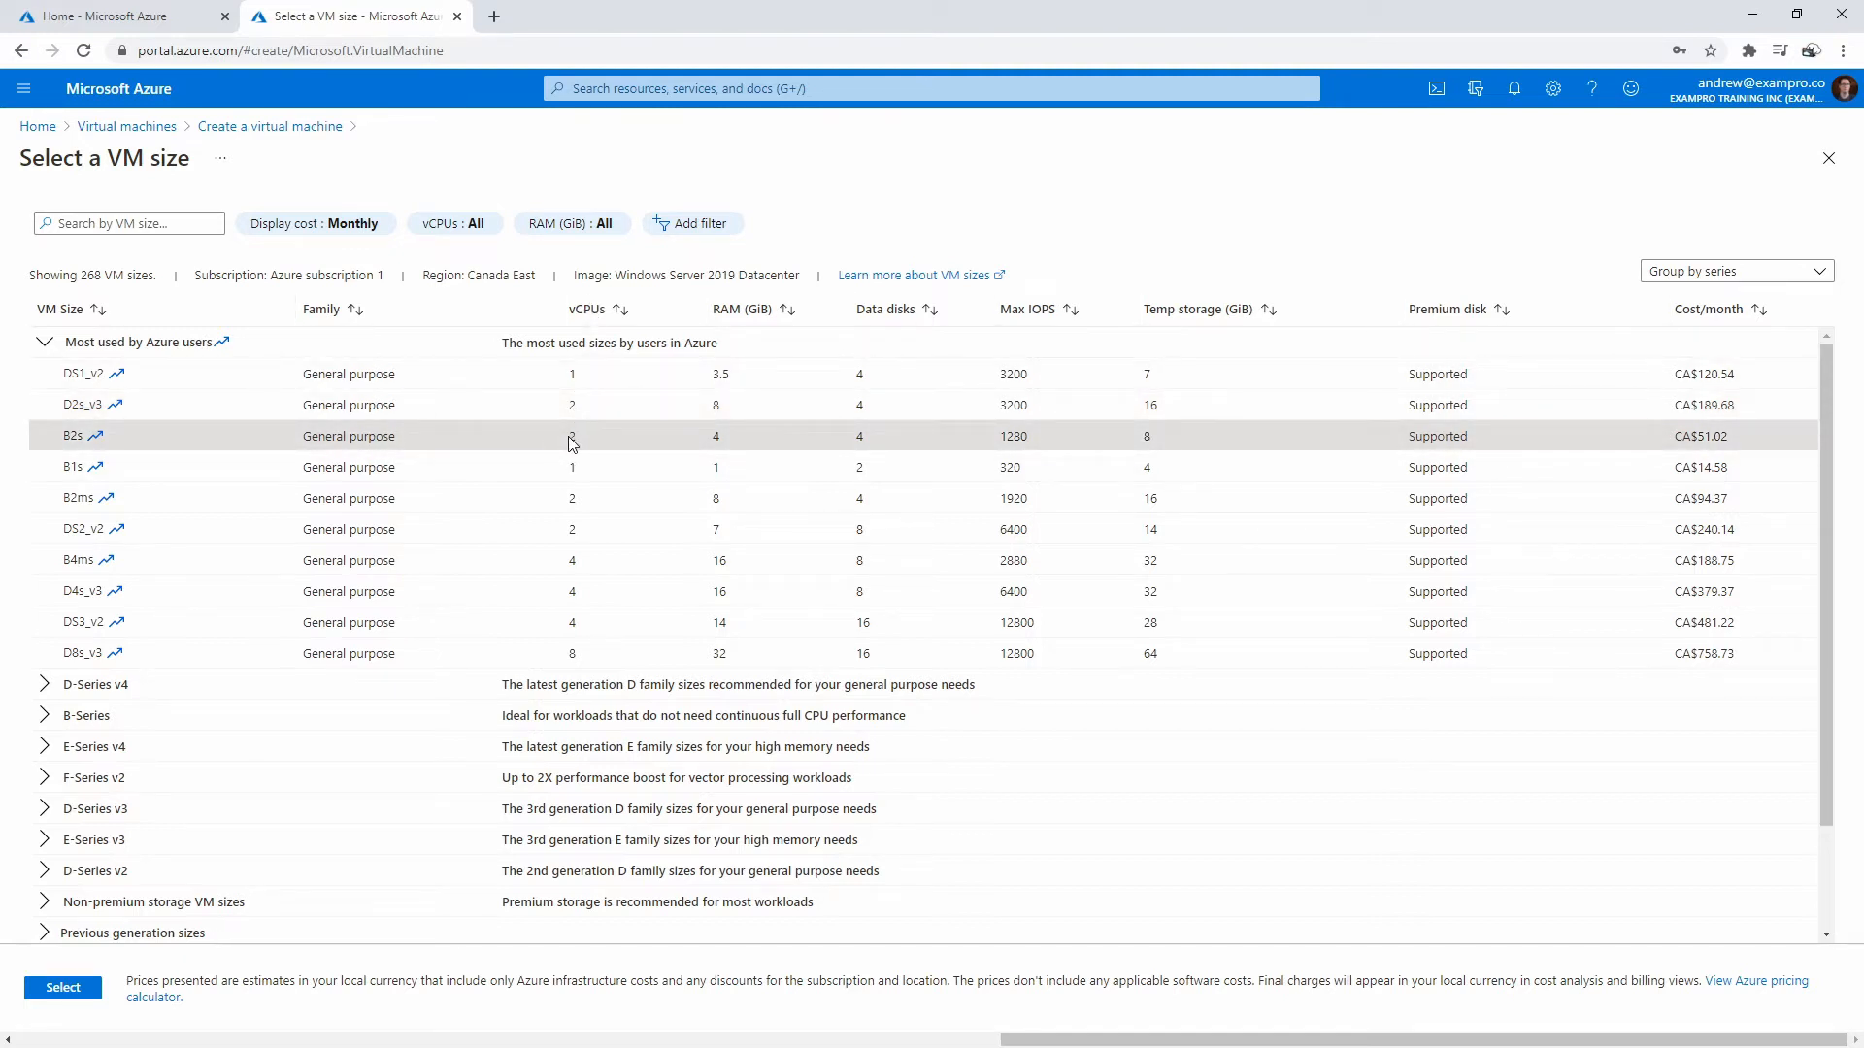
pyautogui.click(68, 988)
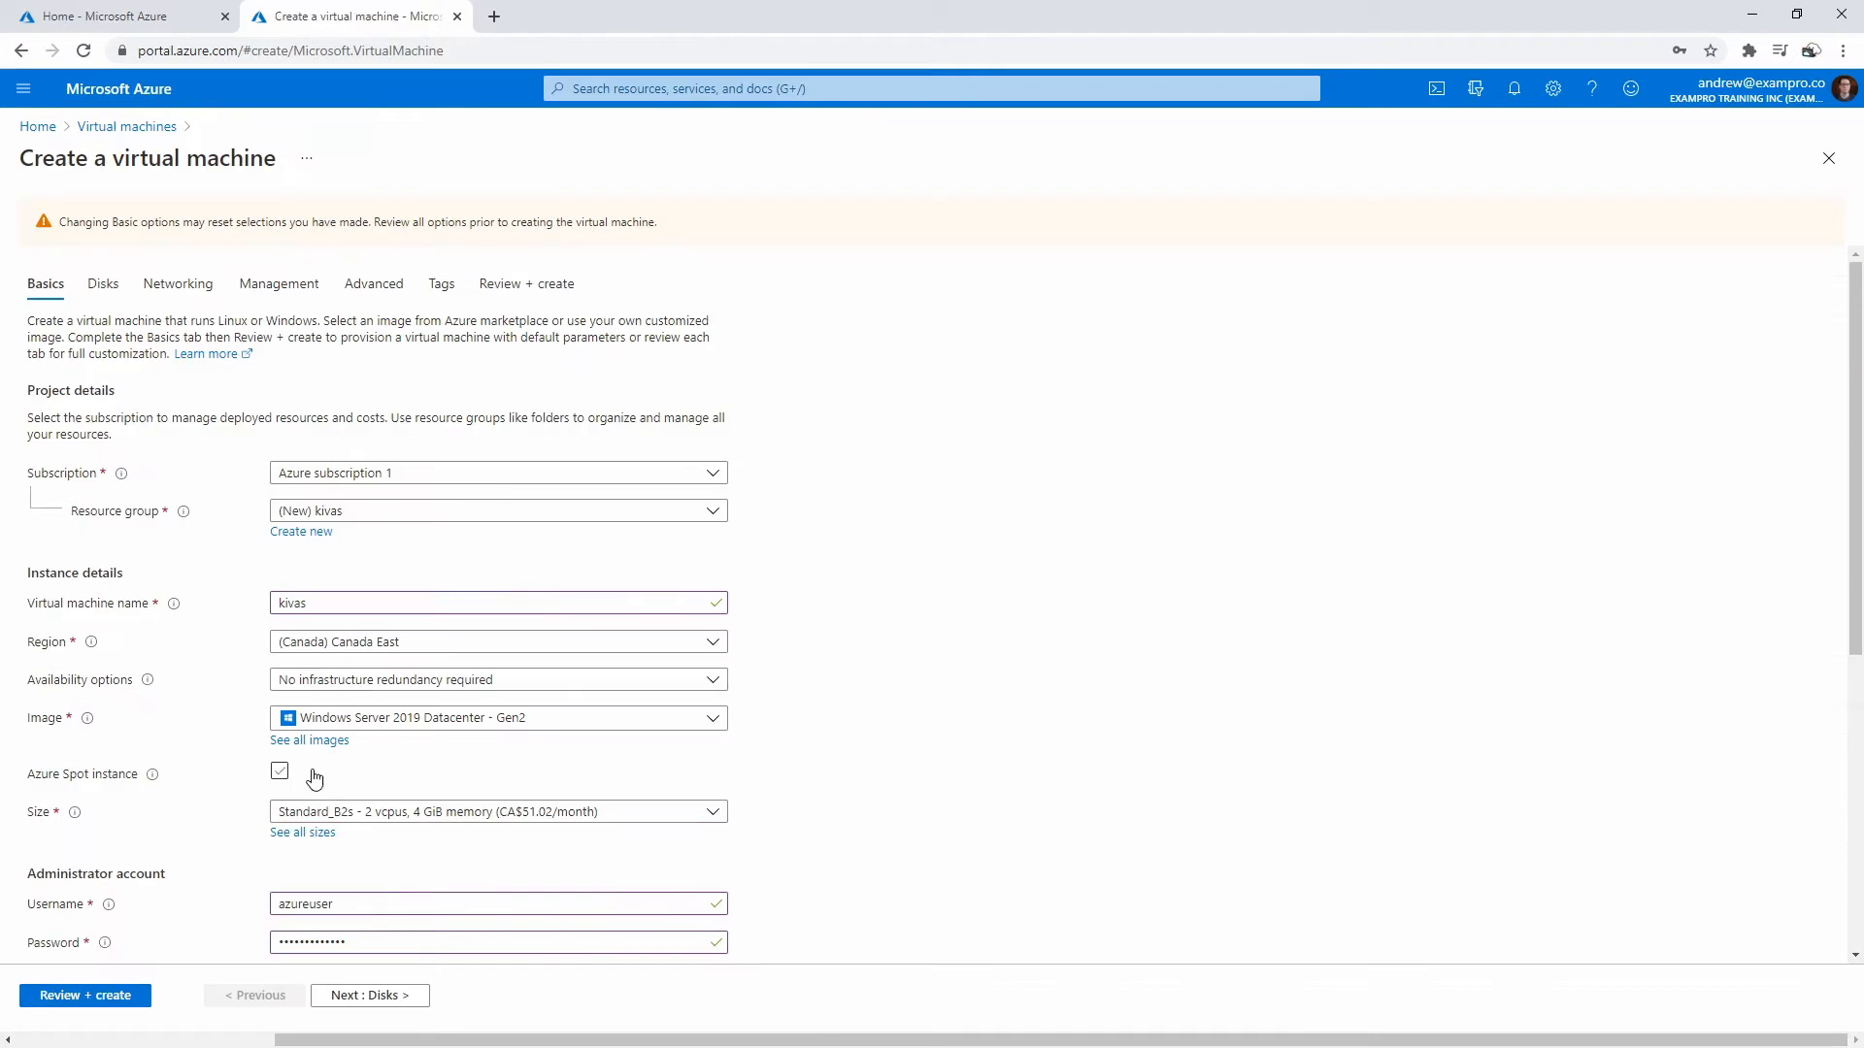
pyautogui.scroll(-5, 799, 740)
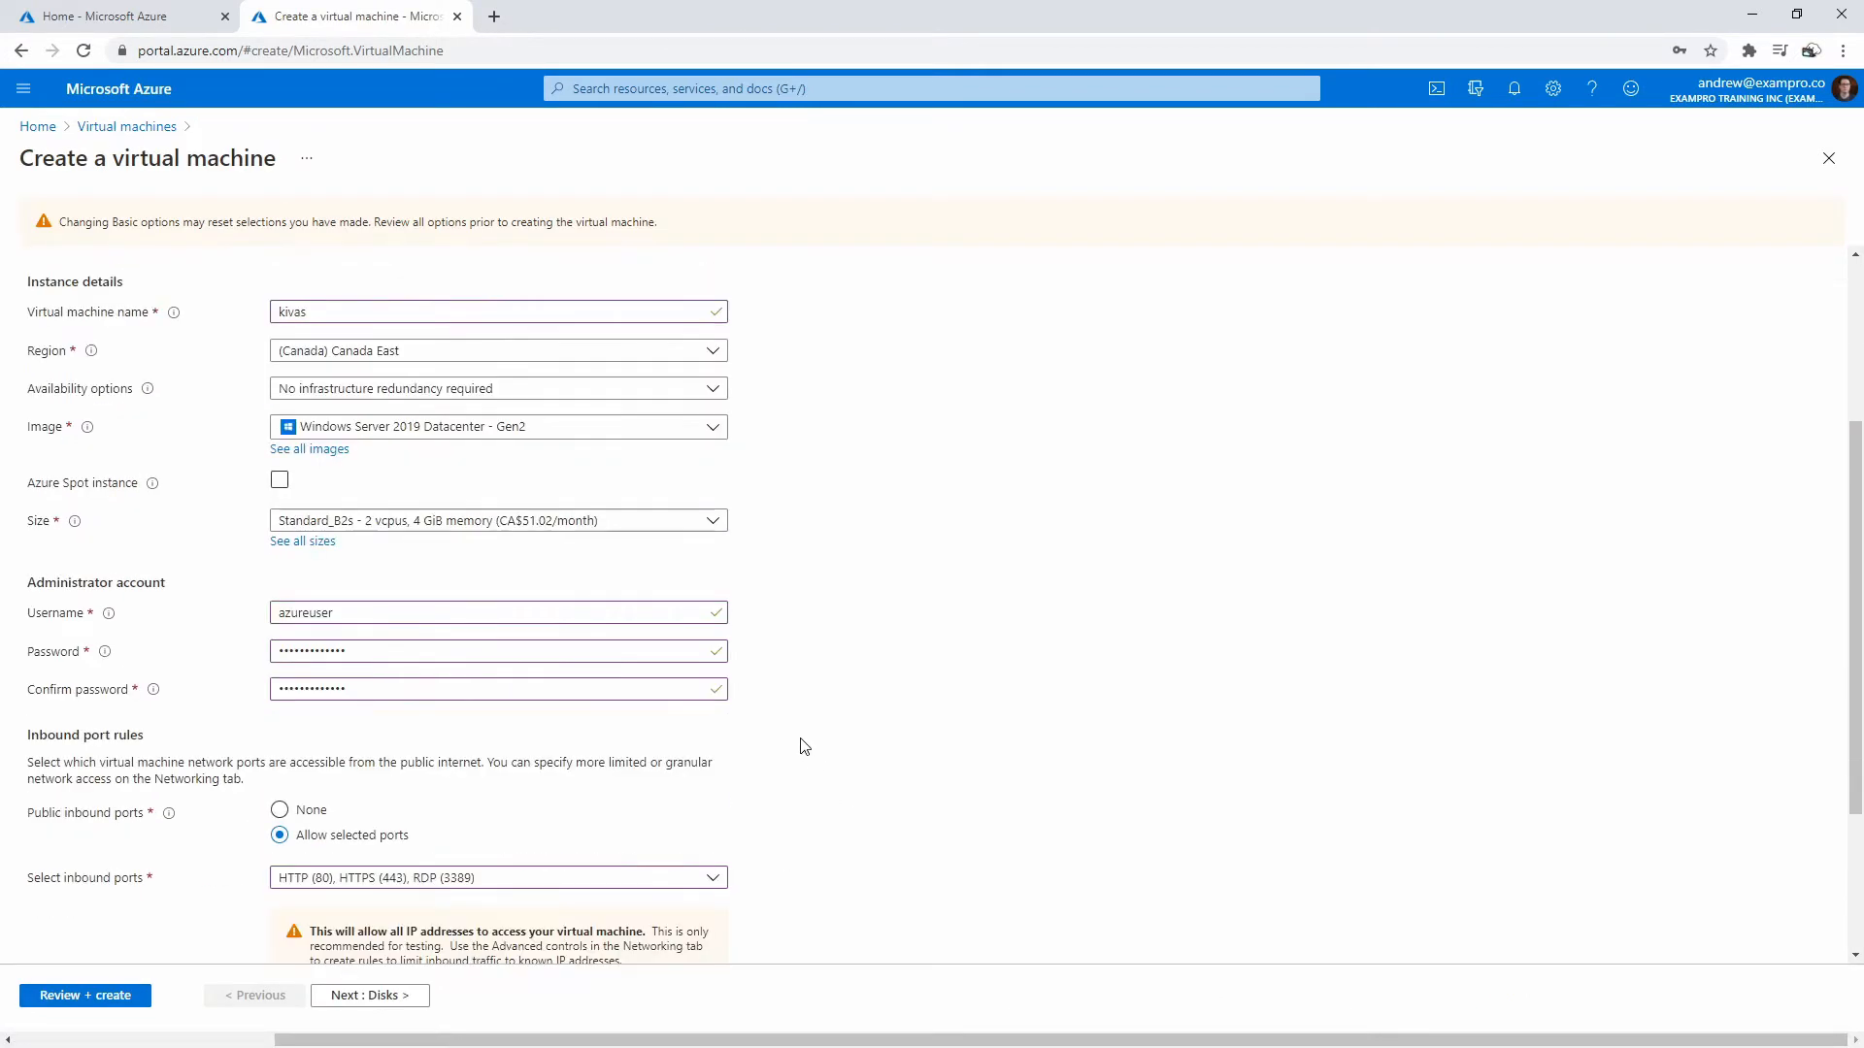
pyautogui.click(130, 999)
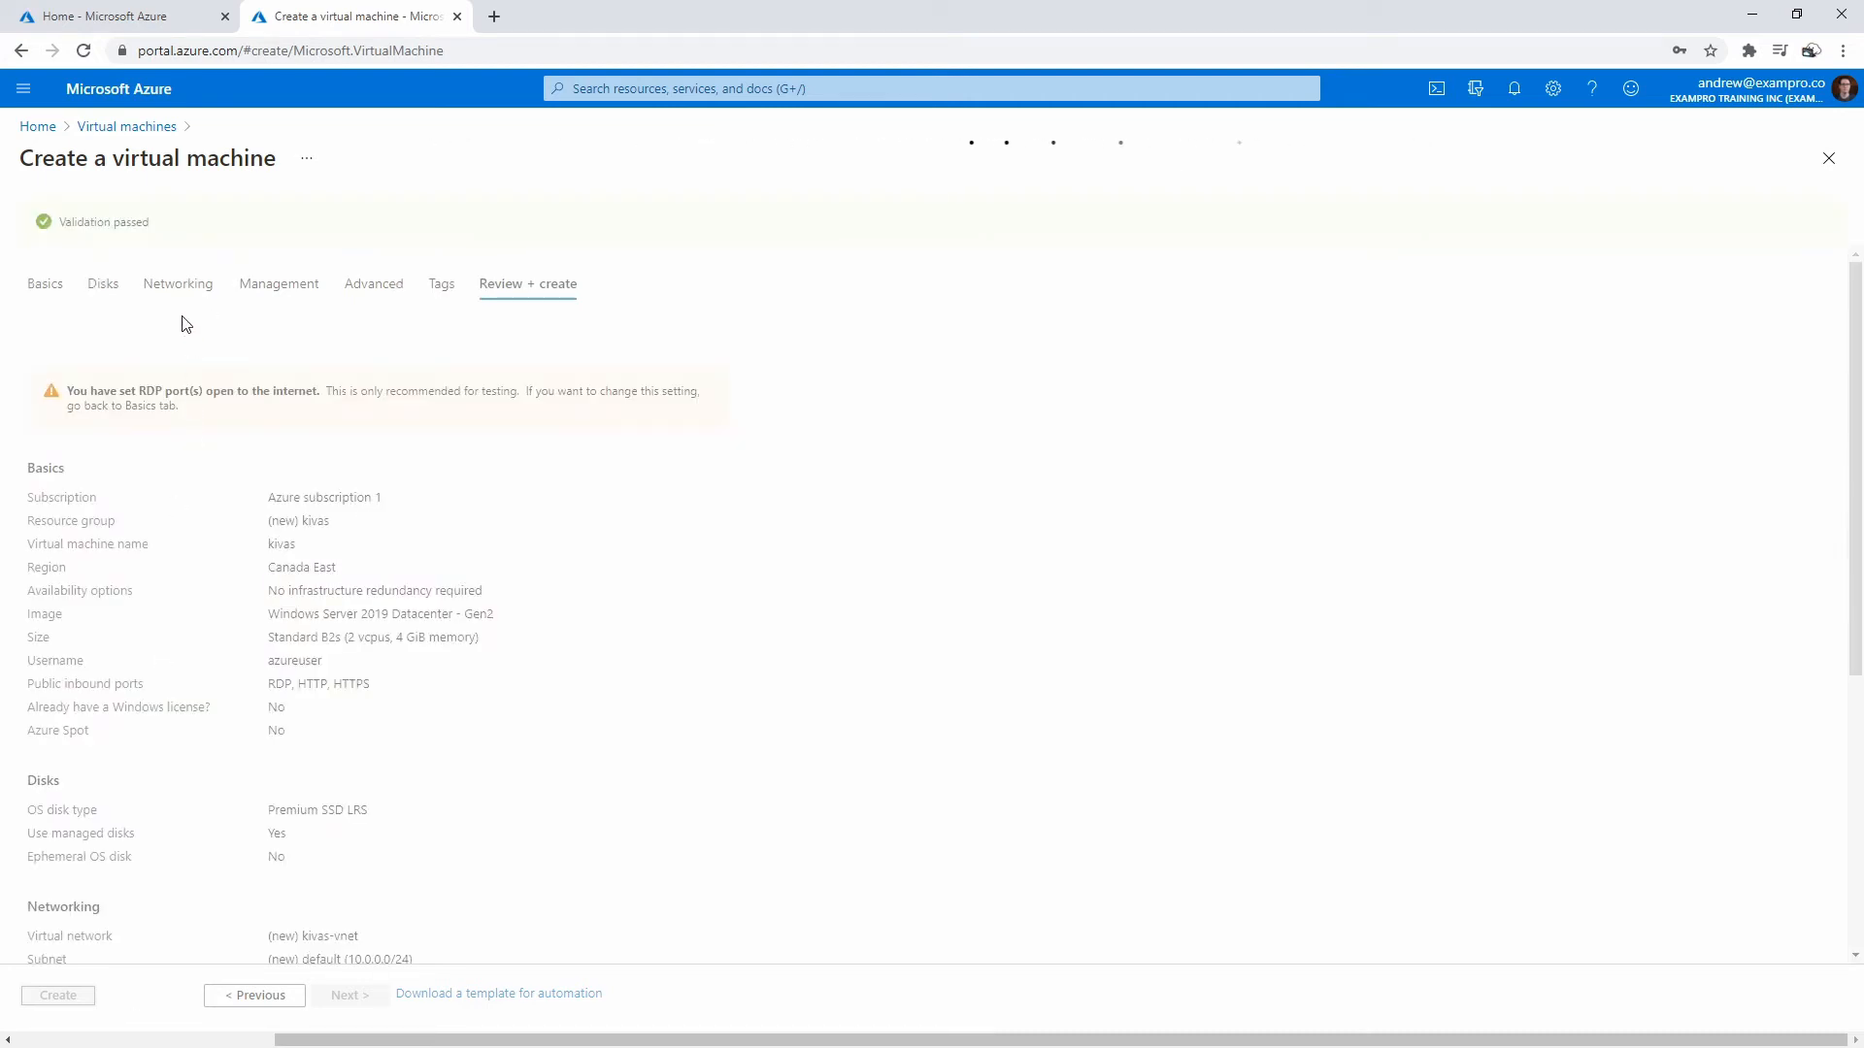
pyautogui.click(103, 284)
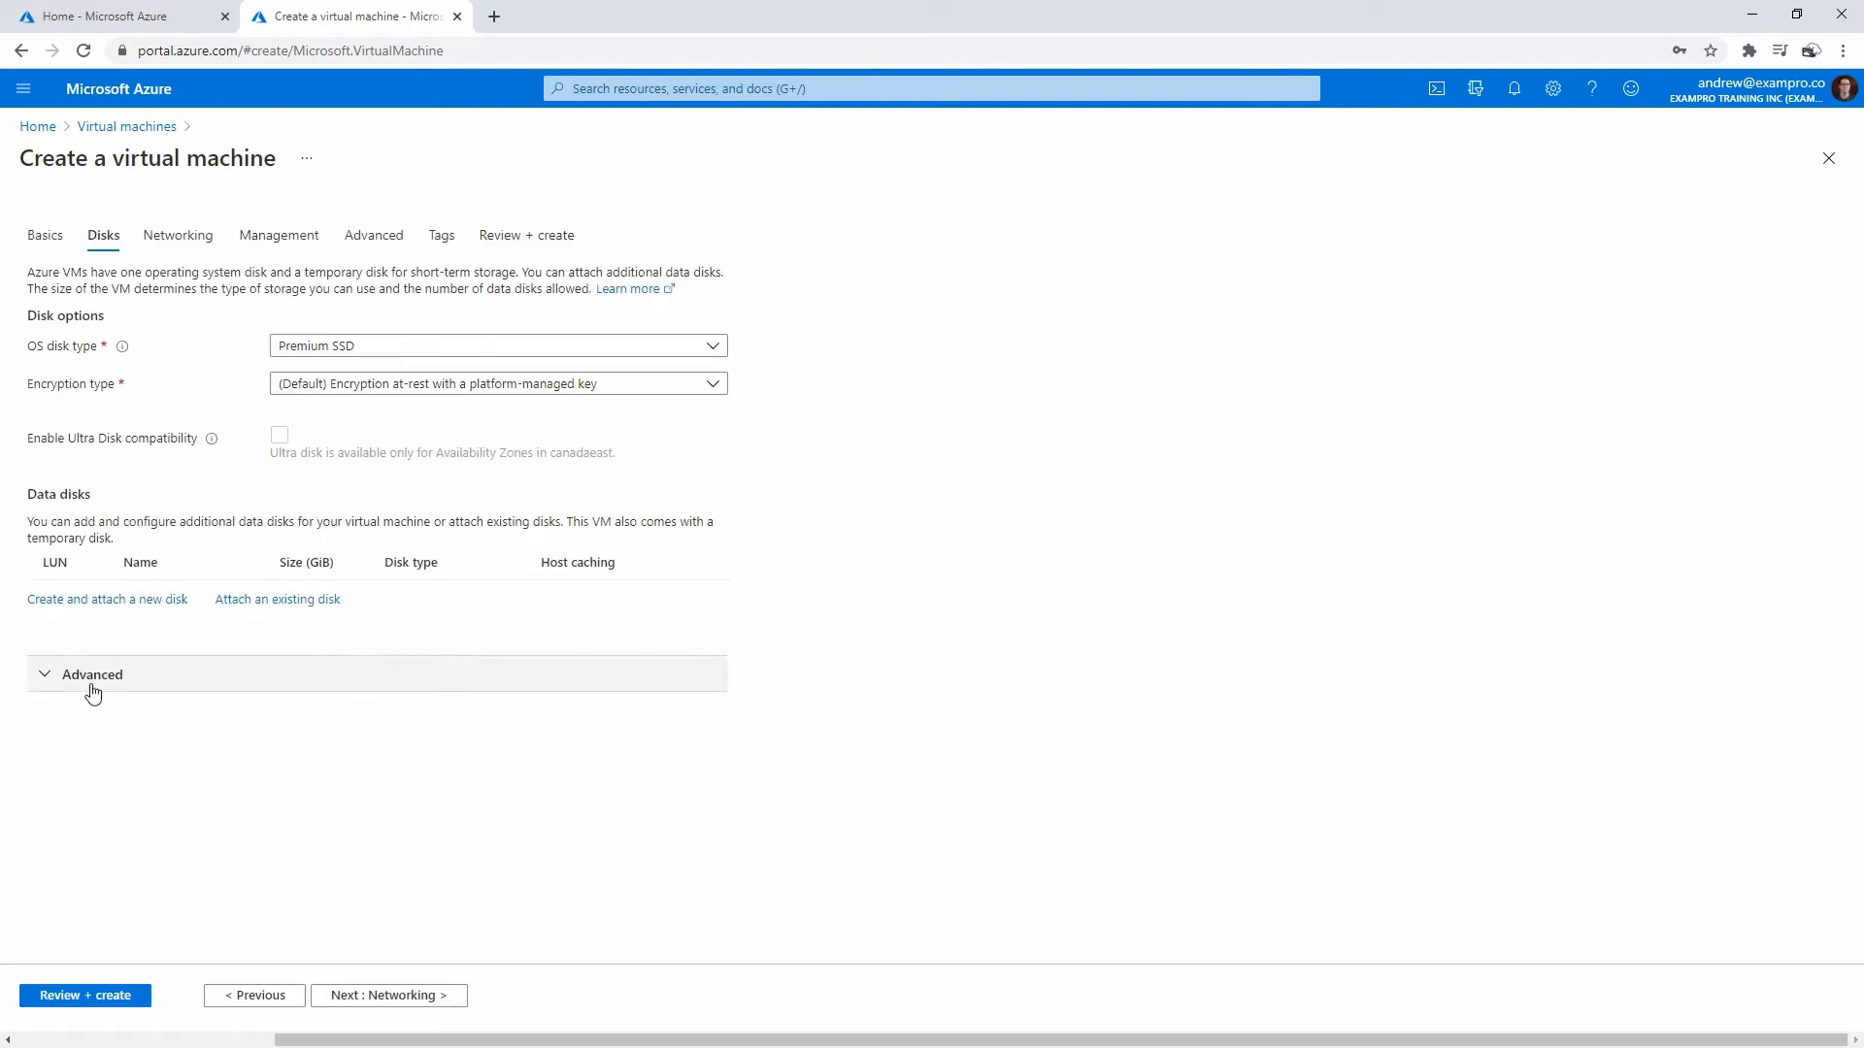
# - Attach a new empty 1024 GiB data disk kivas_DataDisk_0 with disk sharing off
pyautogui.click(105, 602)
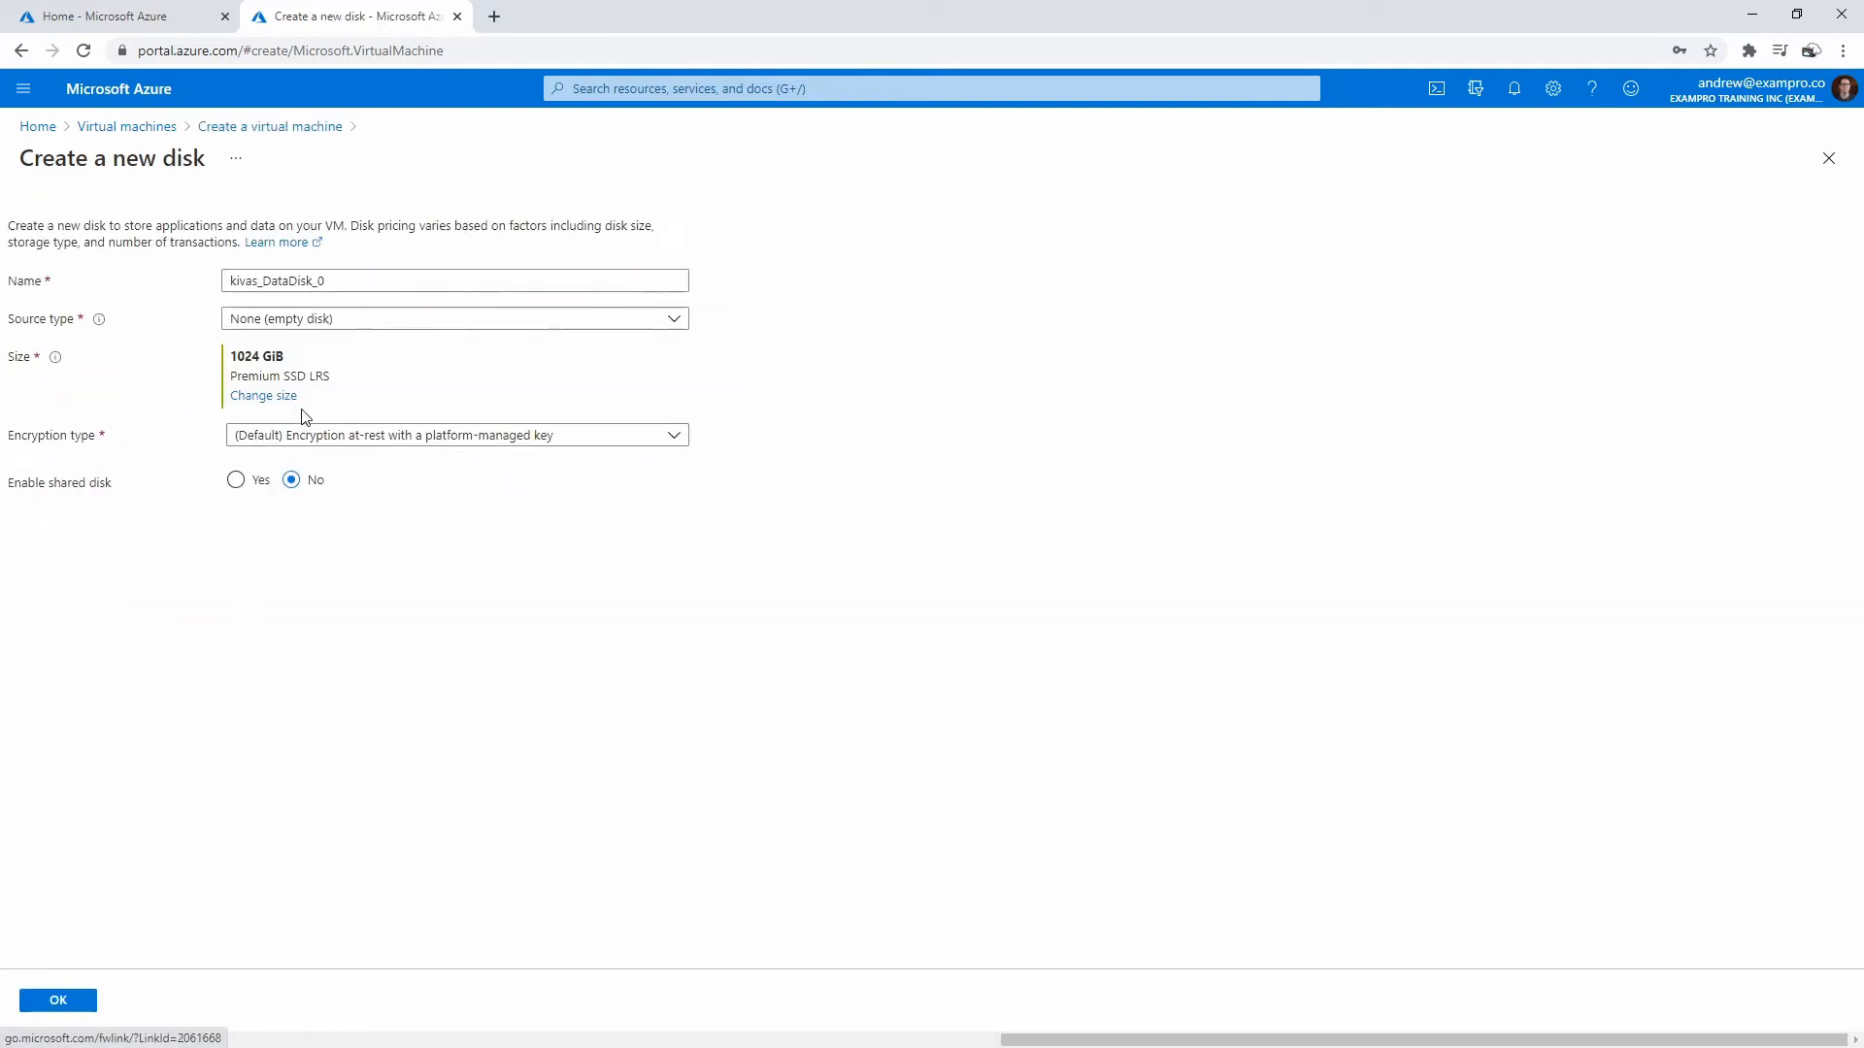
pyautogui.click(390, 318)
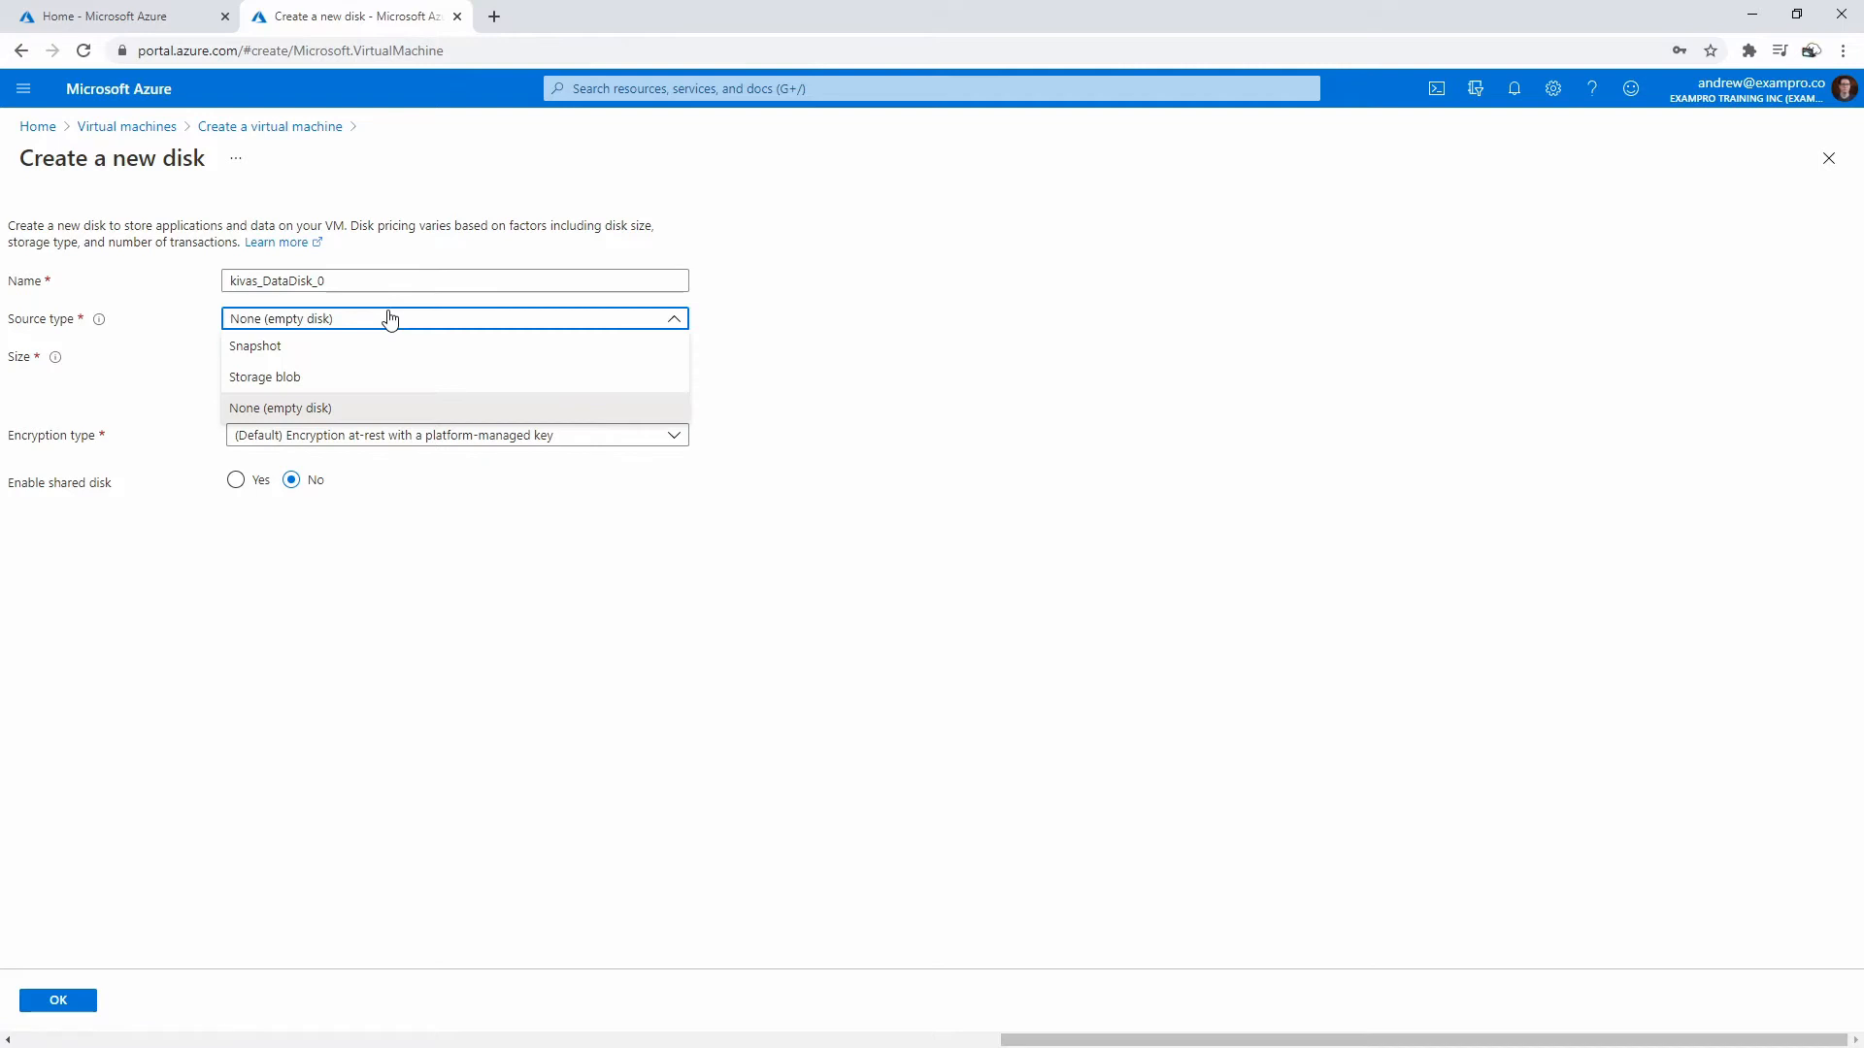
pyautogui.click(391, 319)
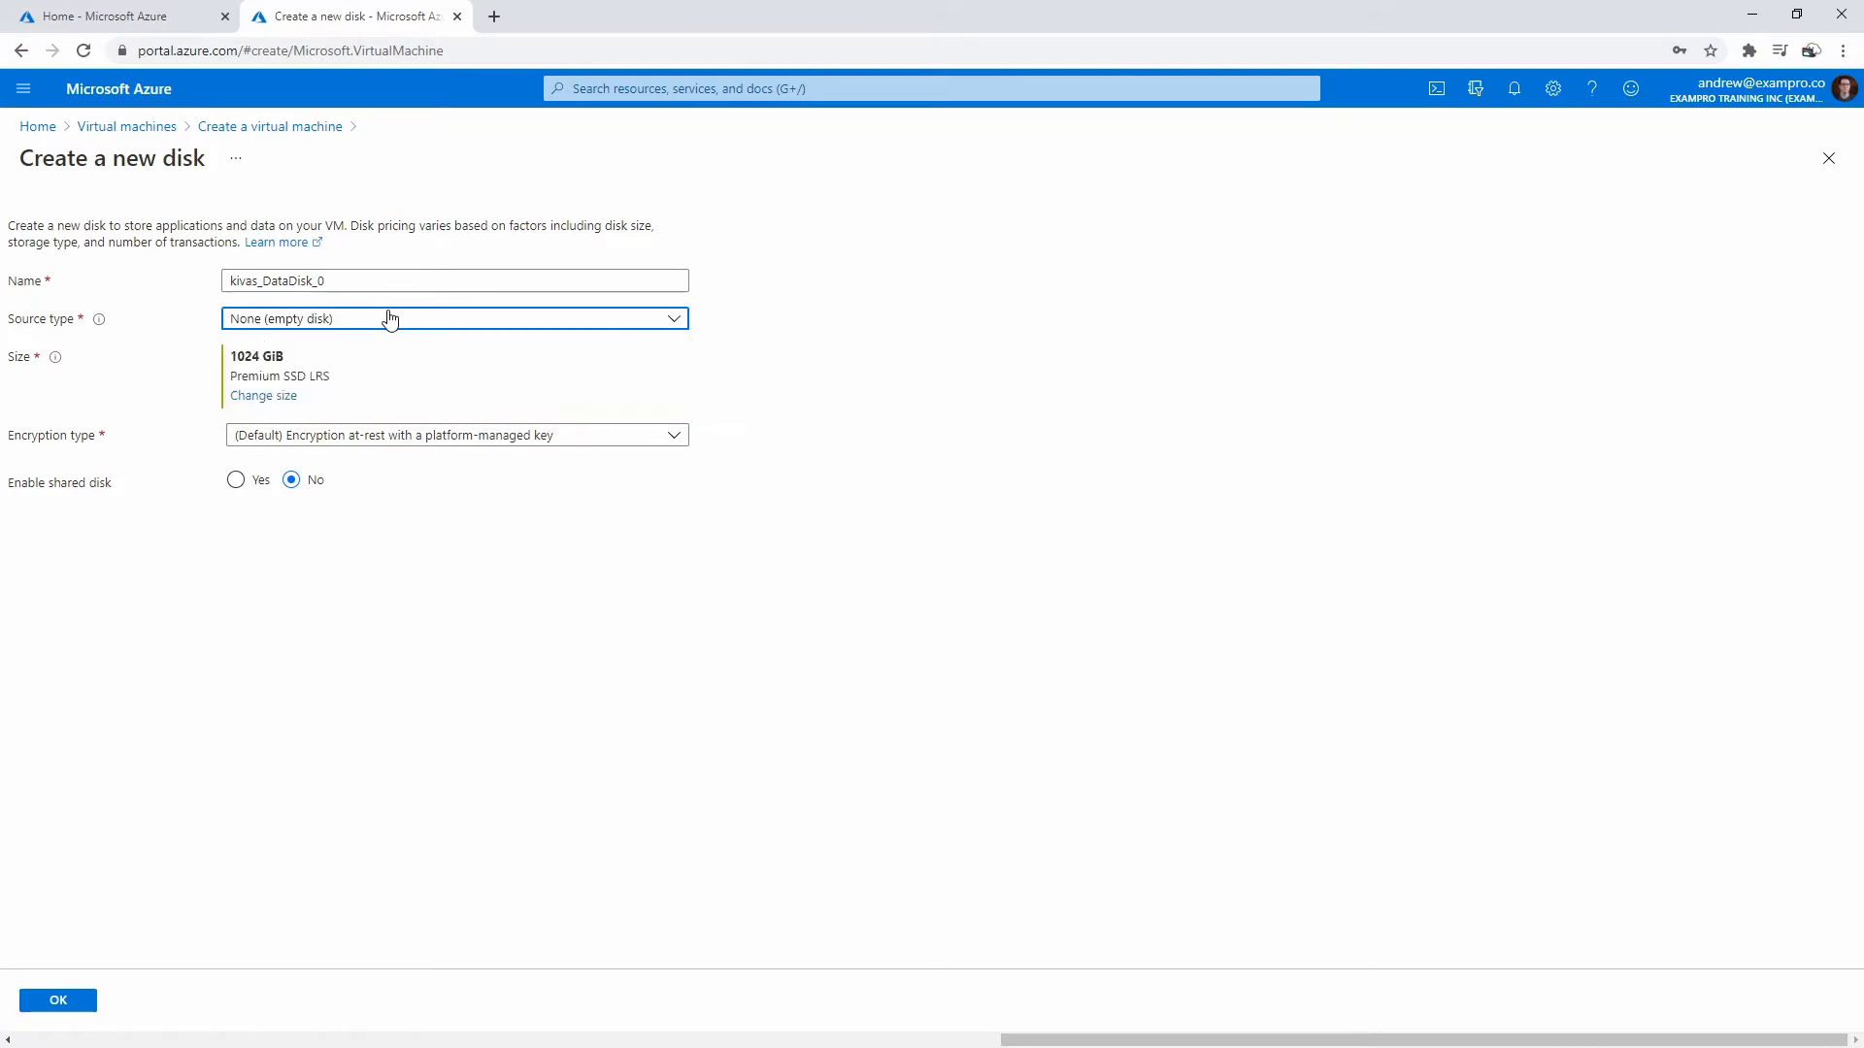
pyautogui.click(393, 321)
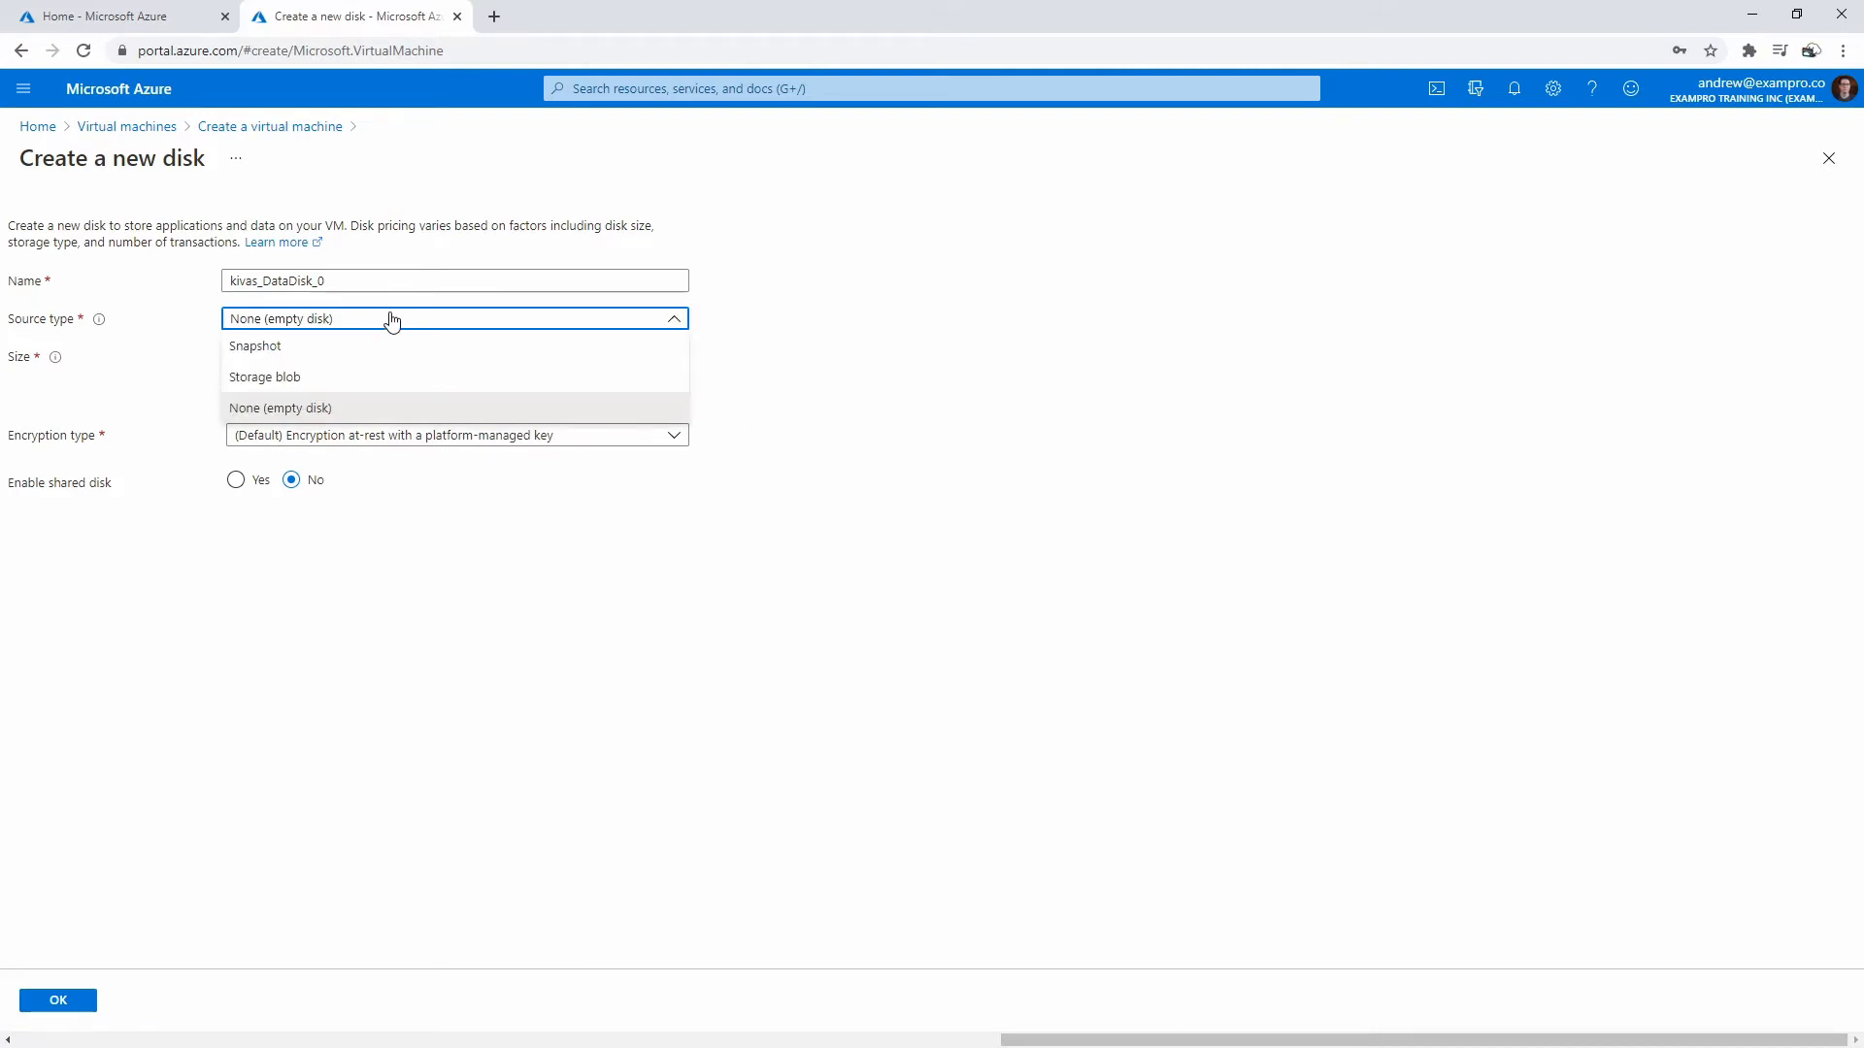
pyautogui.click(392, 321)
pyautogui.moveTo(342, 282); pyautogui.dragTo(208, 287)
pyautogui.click(788, 384)
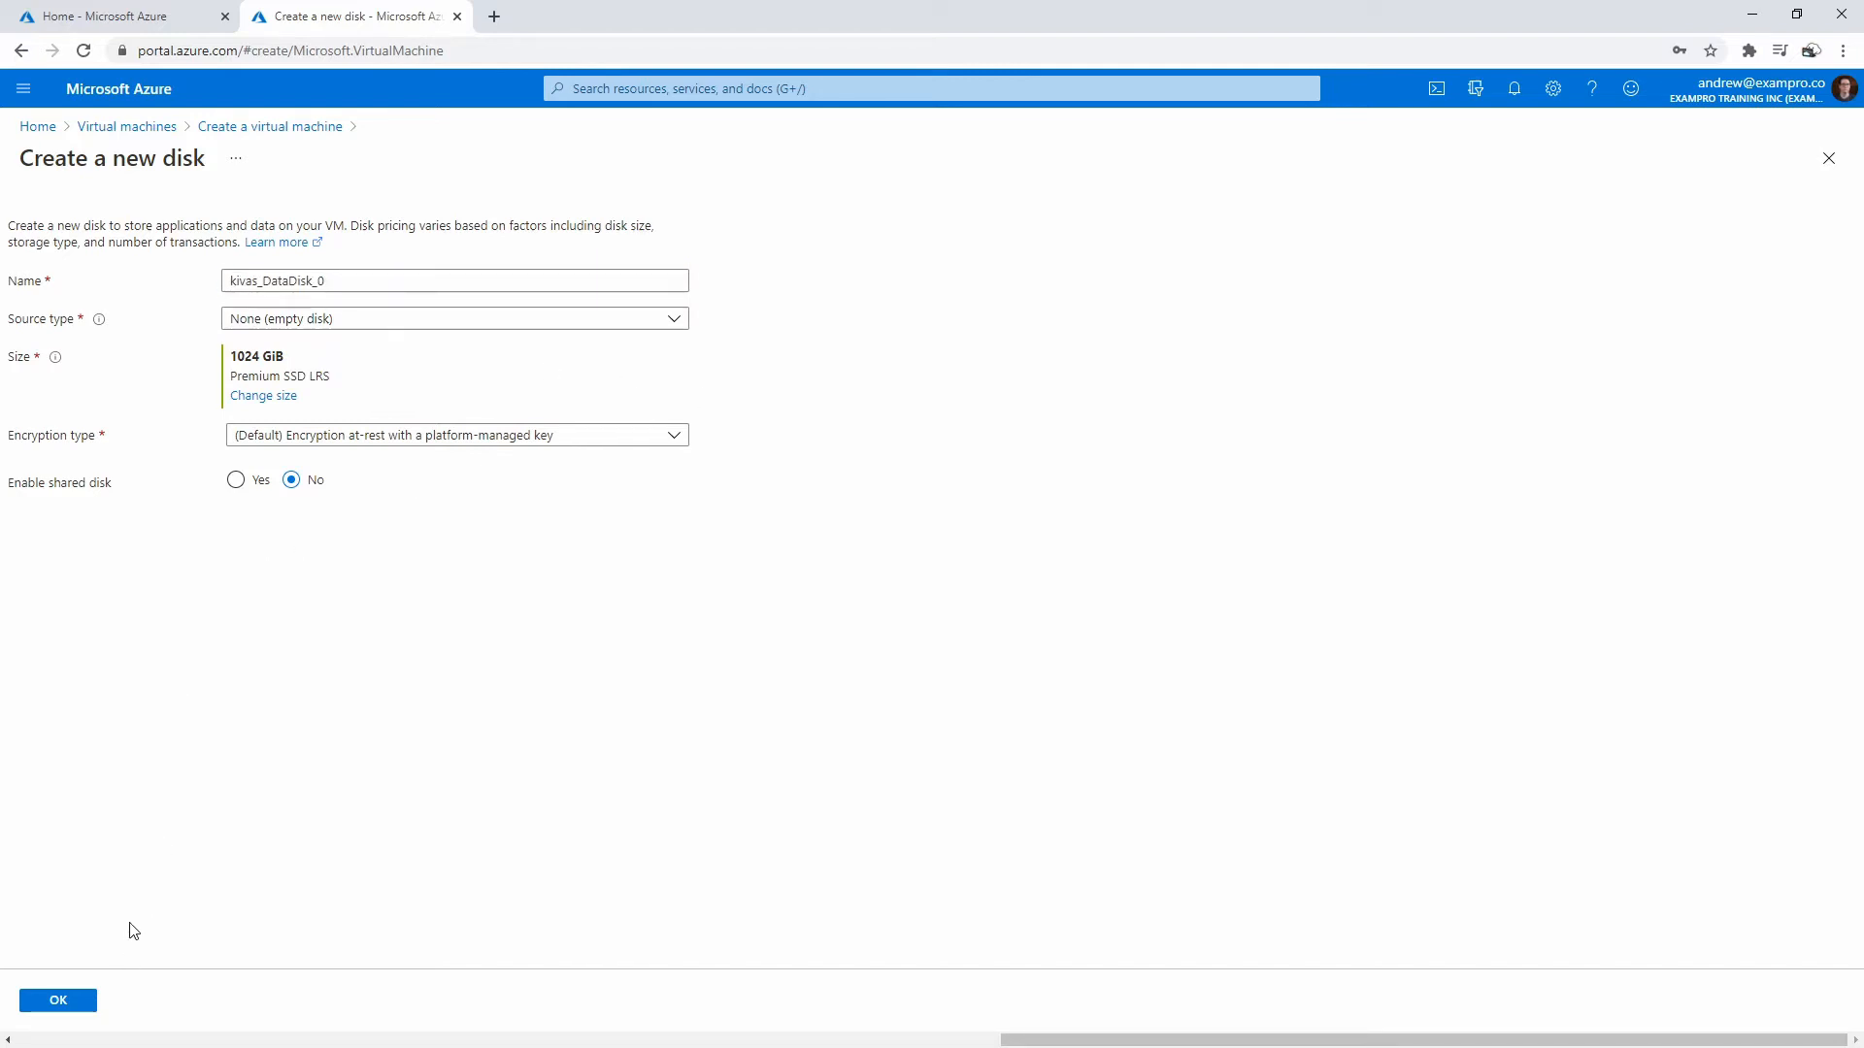
pyautogui.click(250, 482)
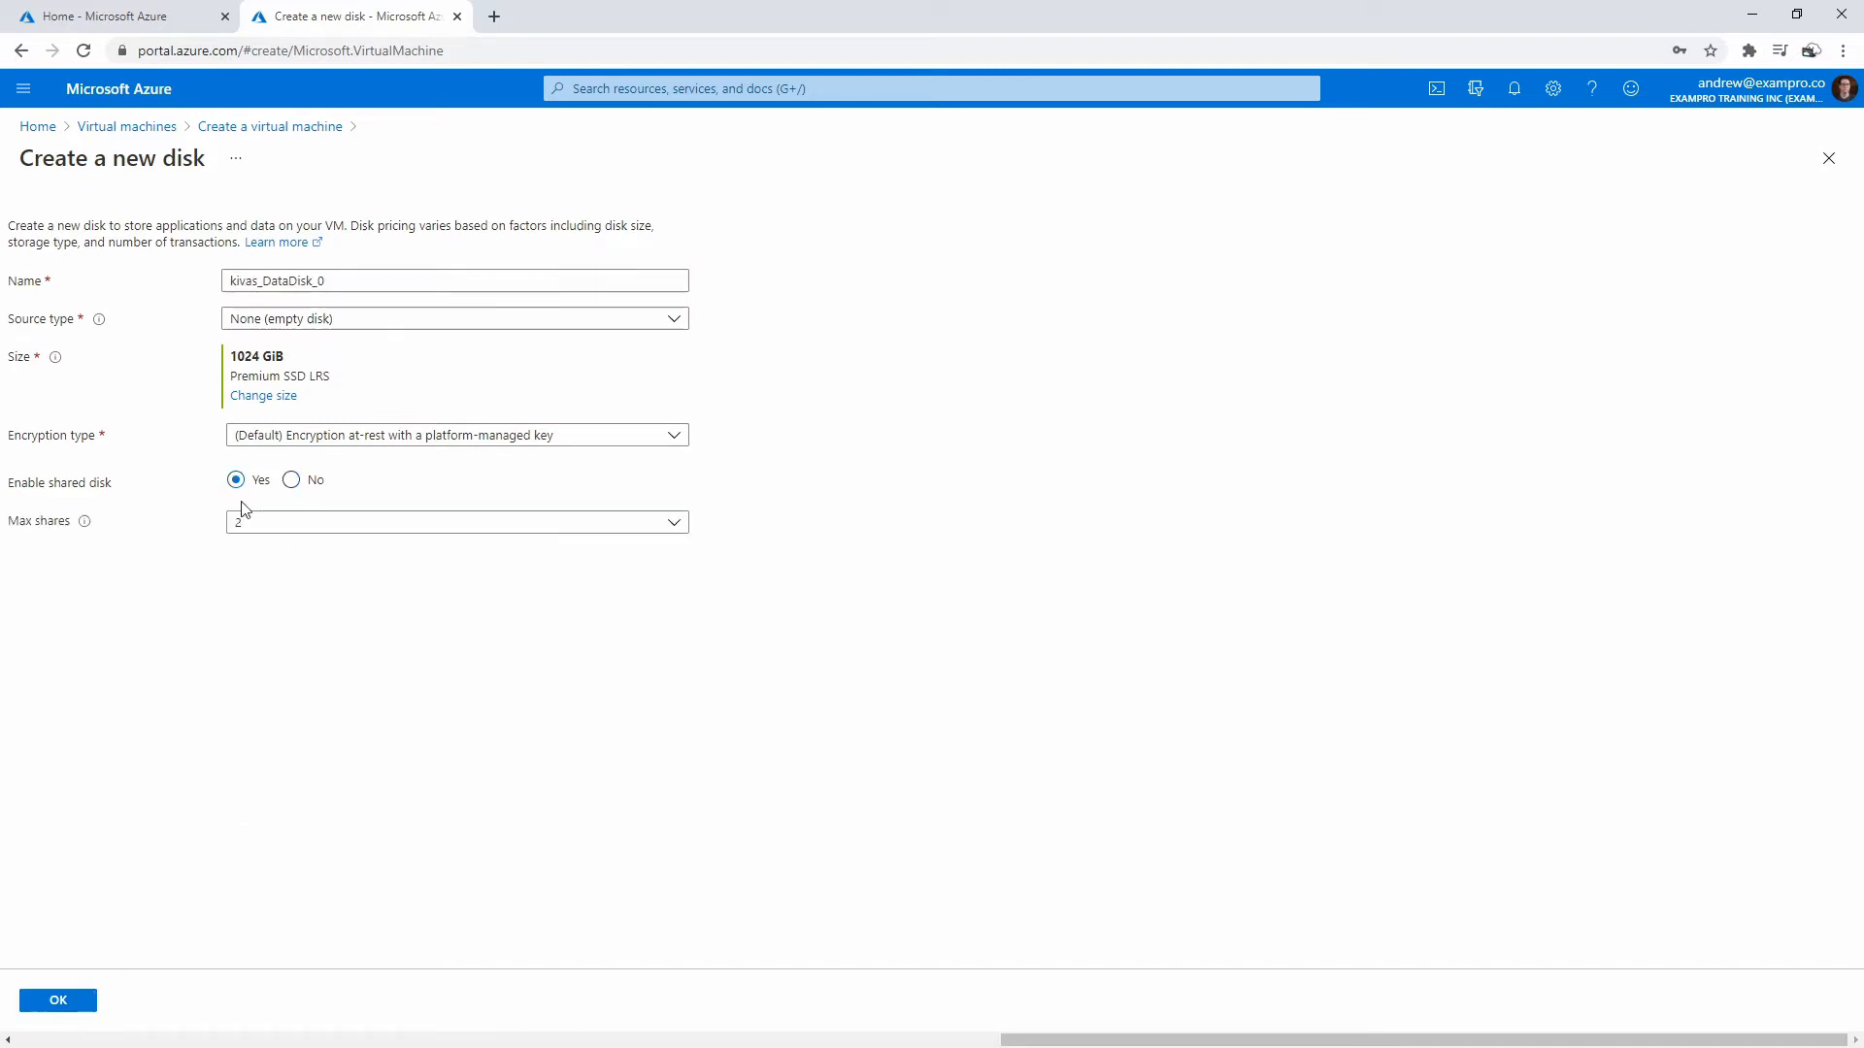
pyautogui.click(291, 480)
pyautogui.click(78, 999)
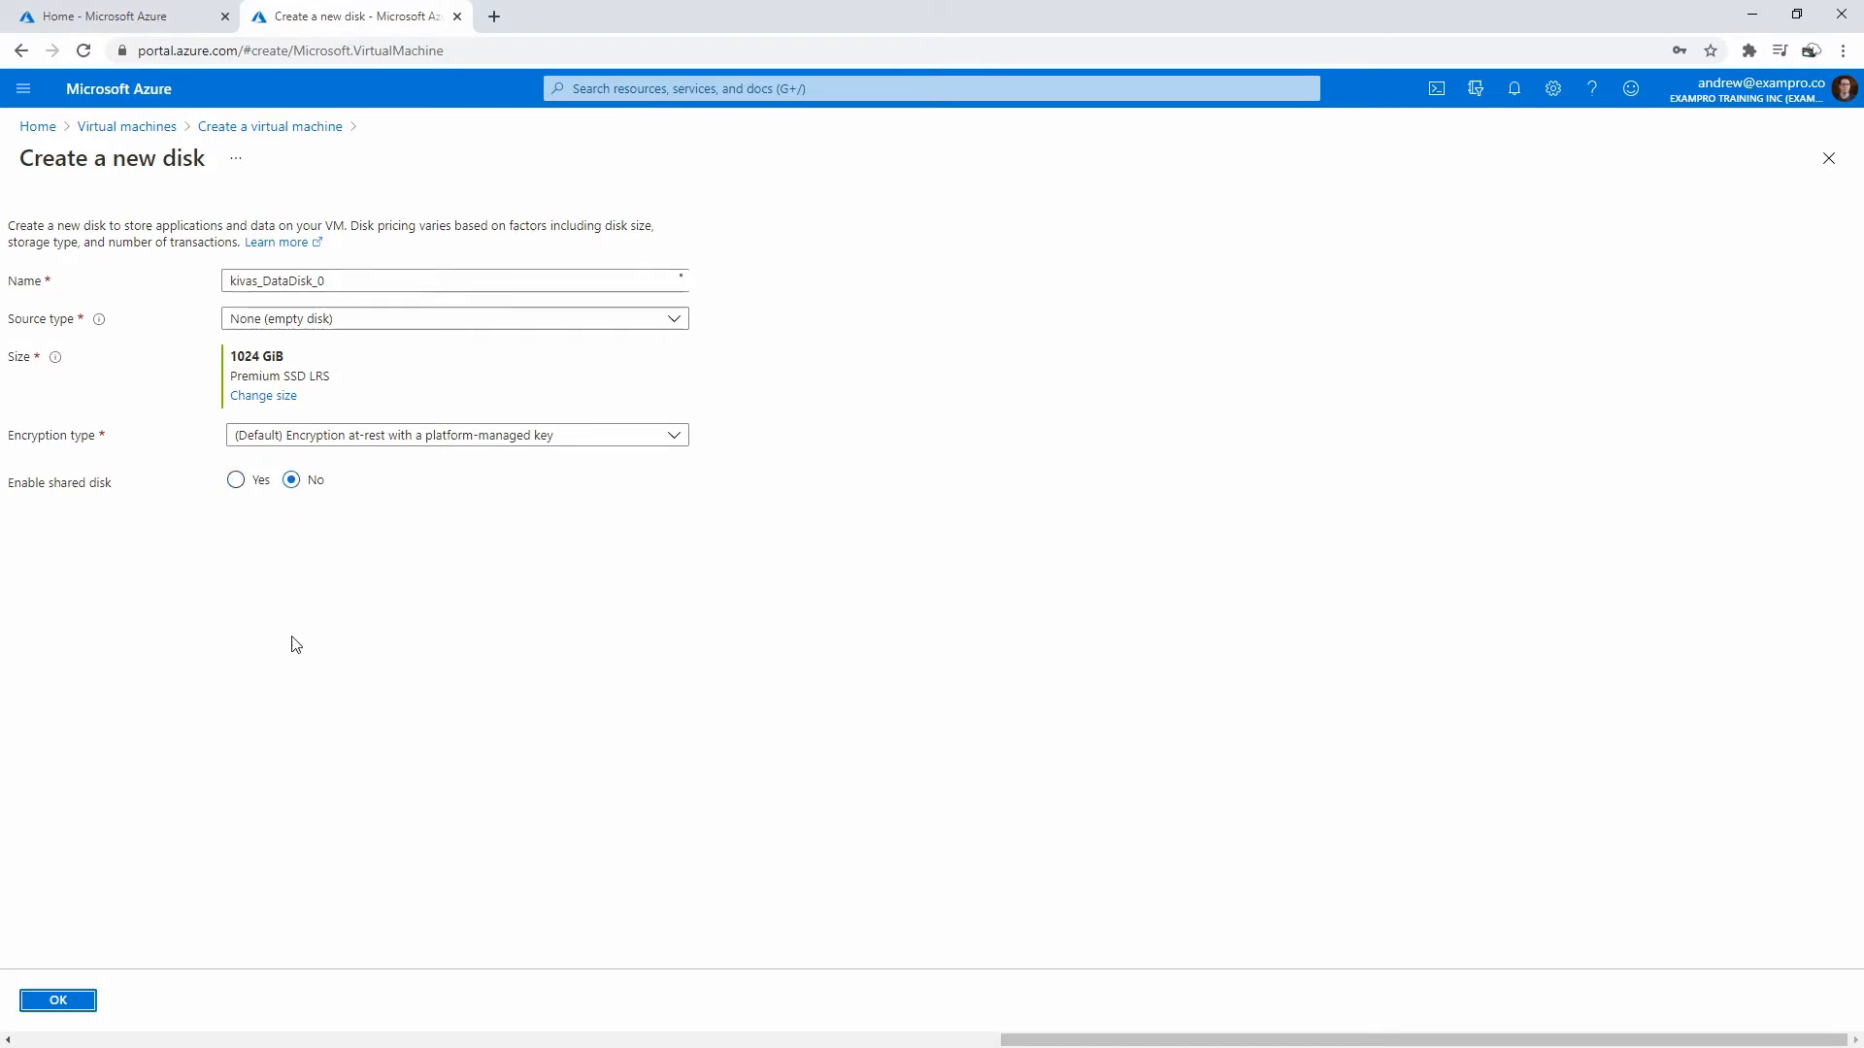
# - Validate and create the kivas virtual machine, then return to Home
pyautogui.click(105, 993)
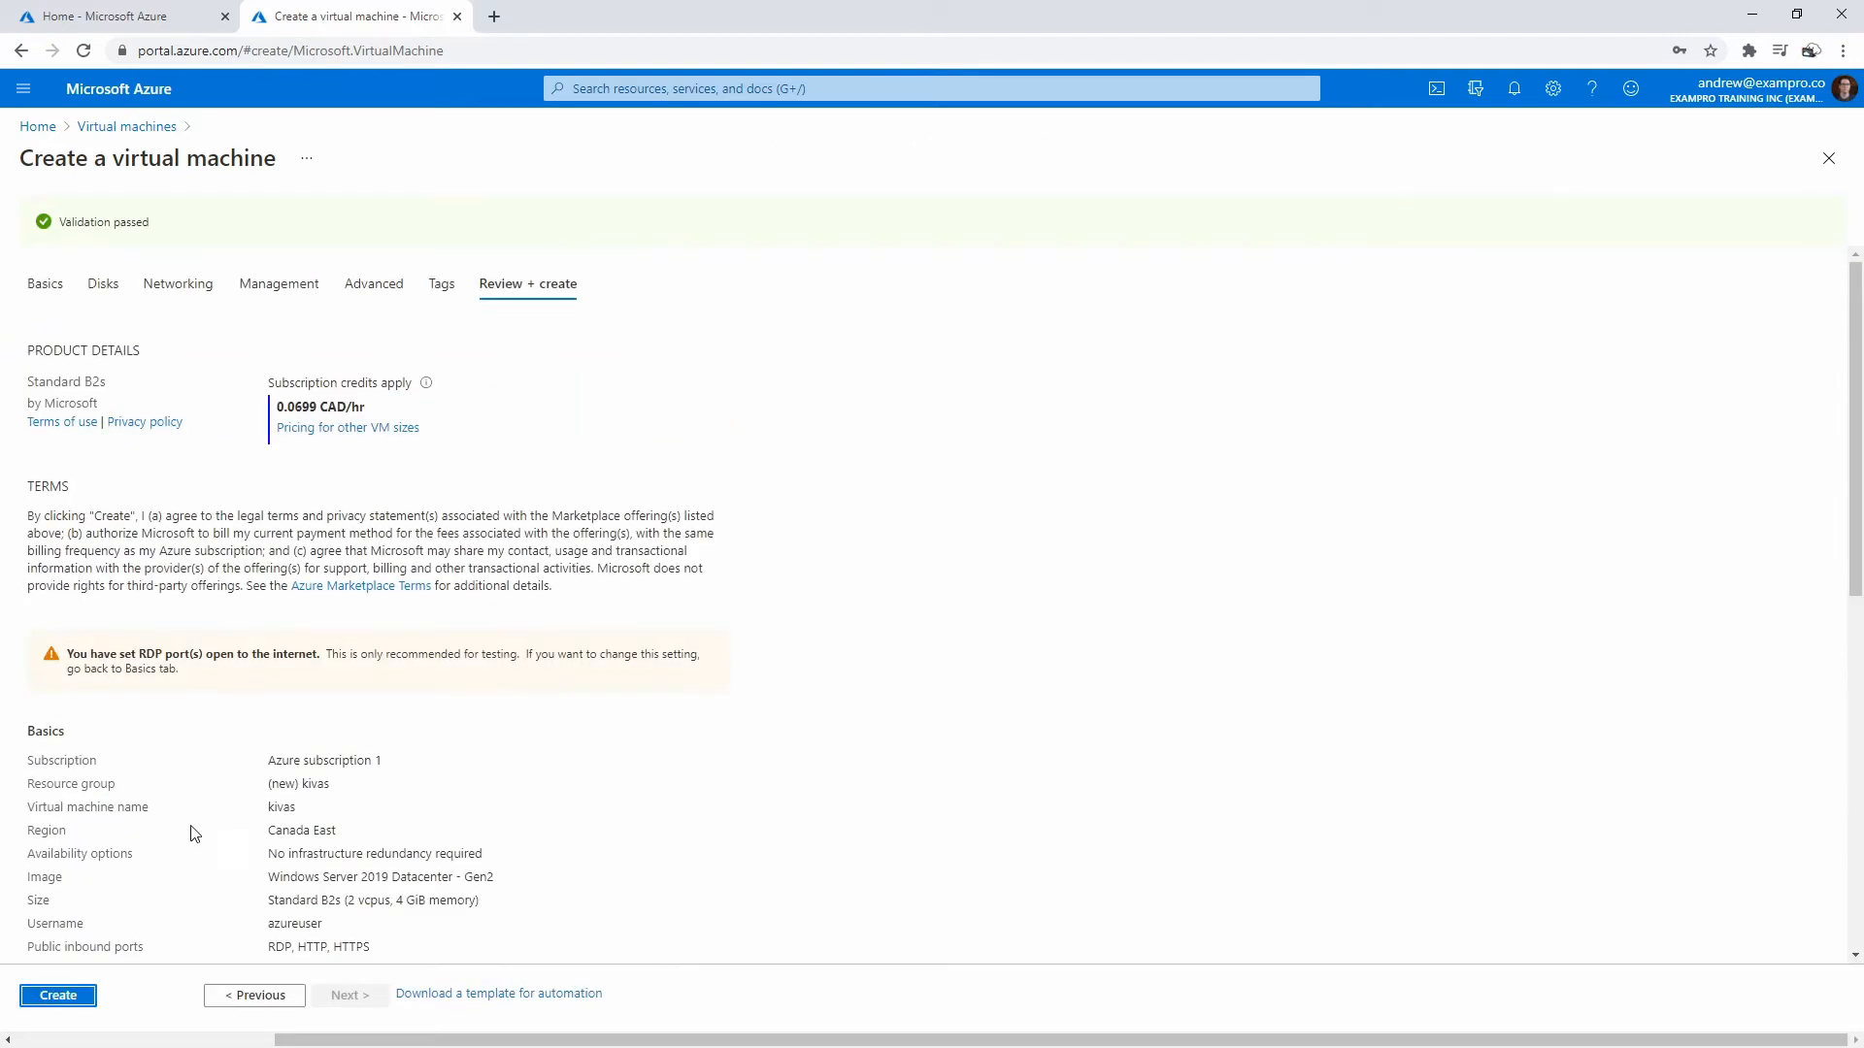
pyautogui.click(76, 998)
pyautogui.click(106, 16)
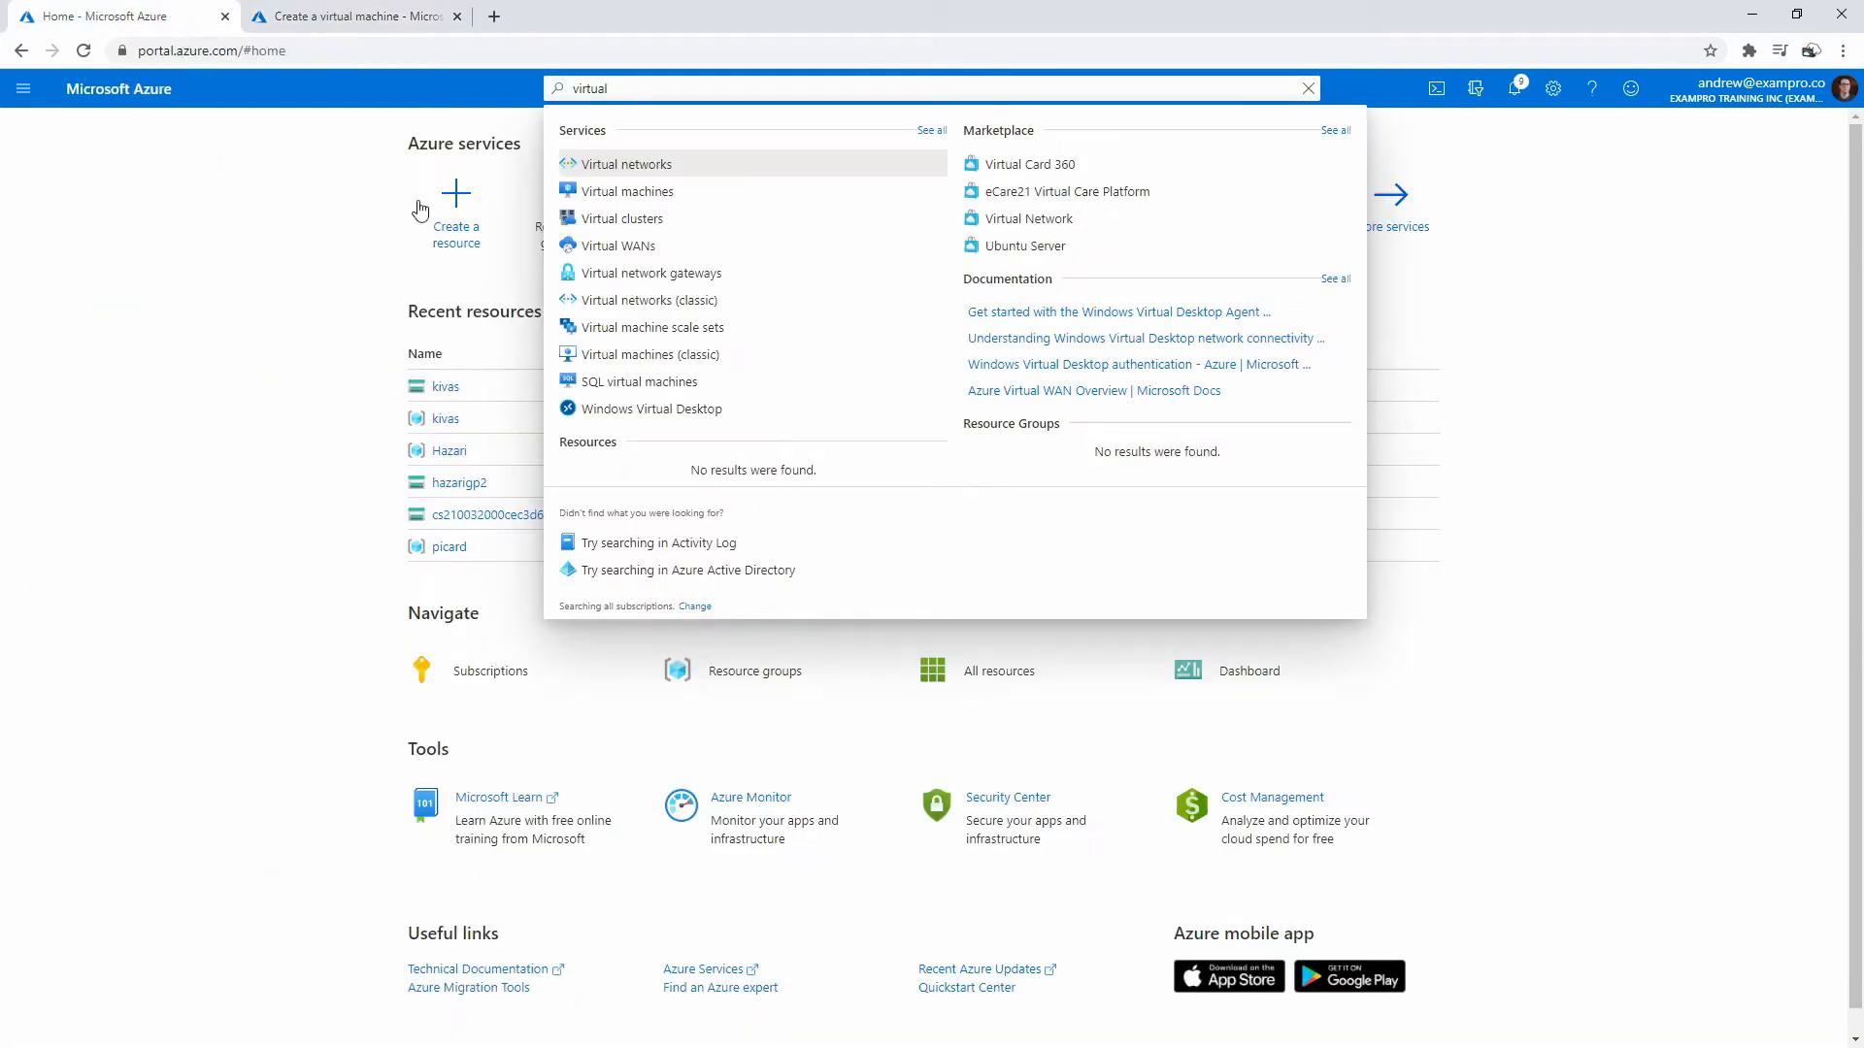
# - Create storage account kivas in resource group kivas (StorageV2, RA-GRS, Canada East)
pyautogui.click(389, 241)
pyautogui.click(637, 88)
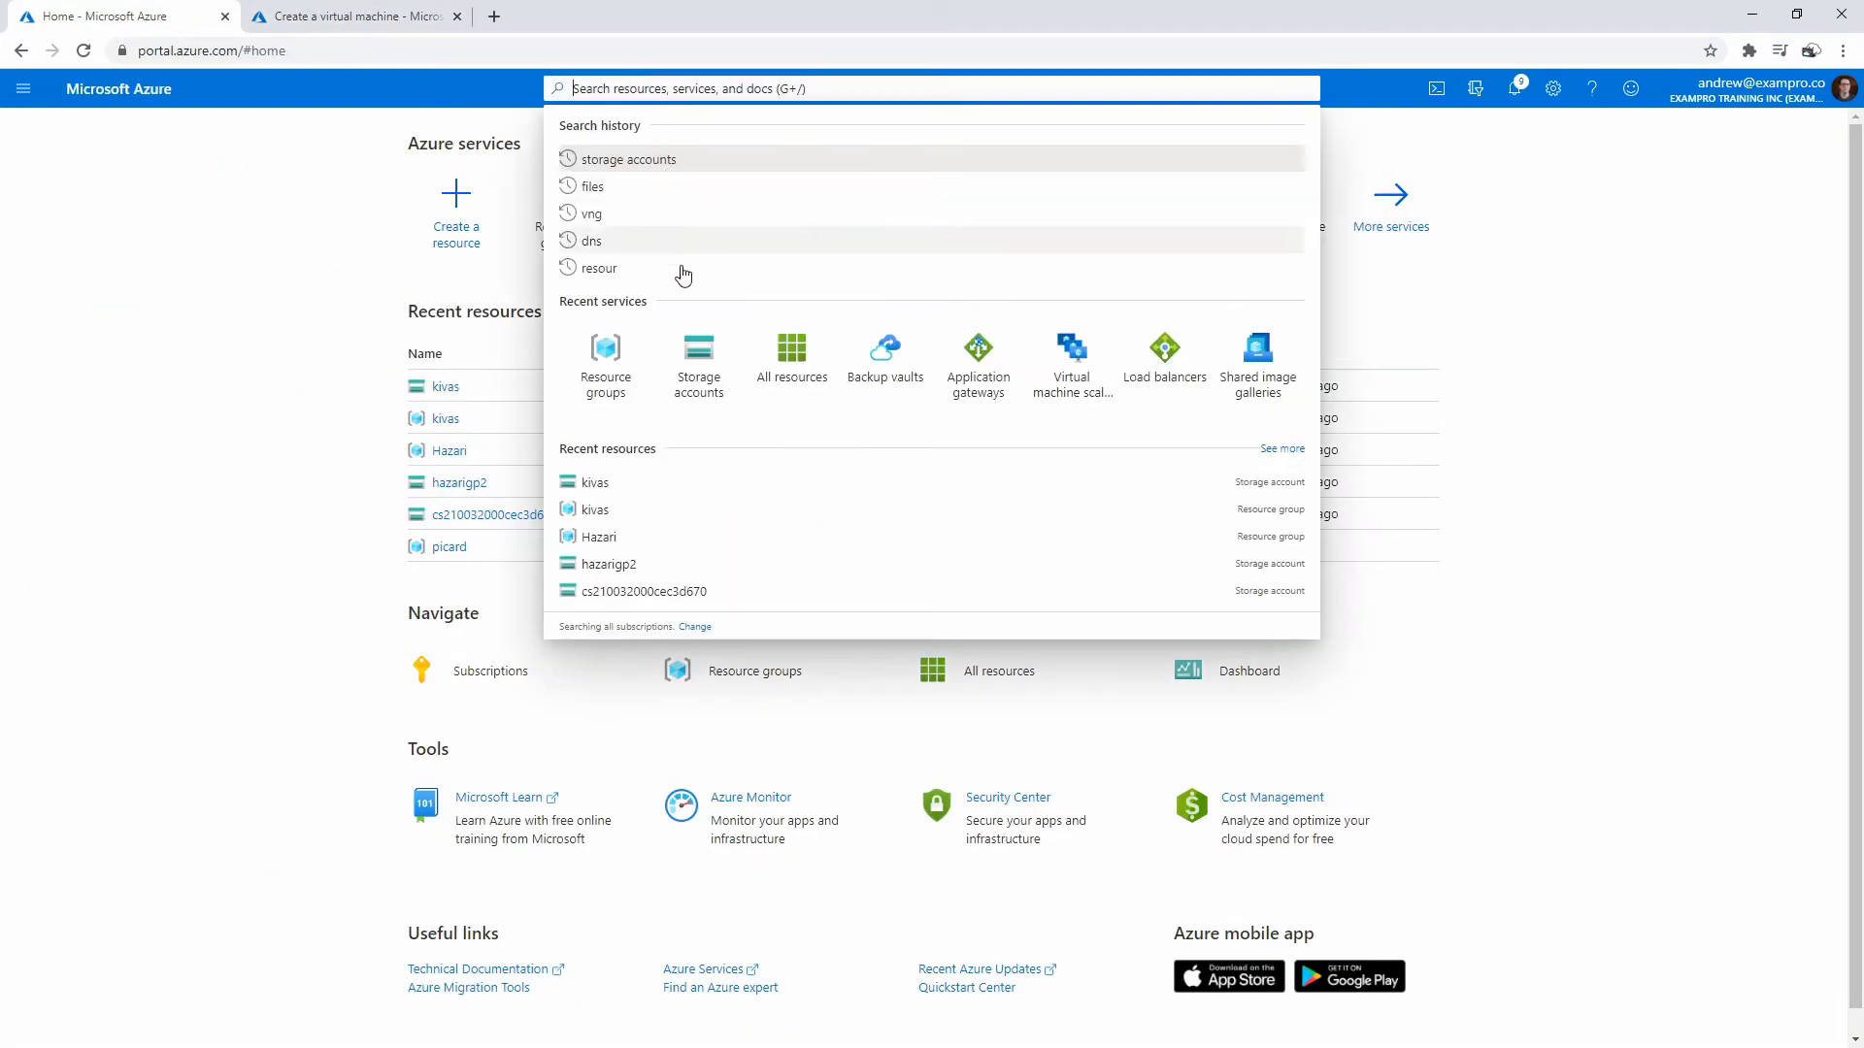
pyautogui.click(693, 356)
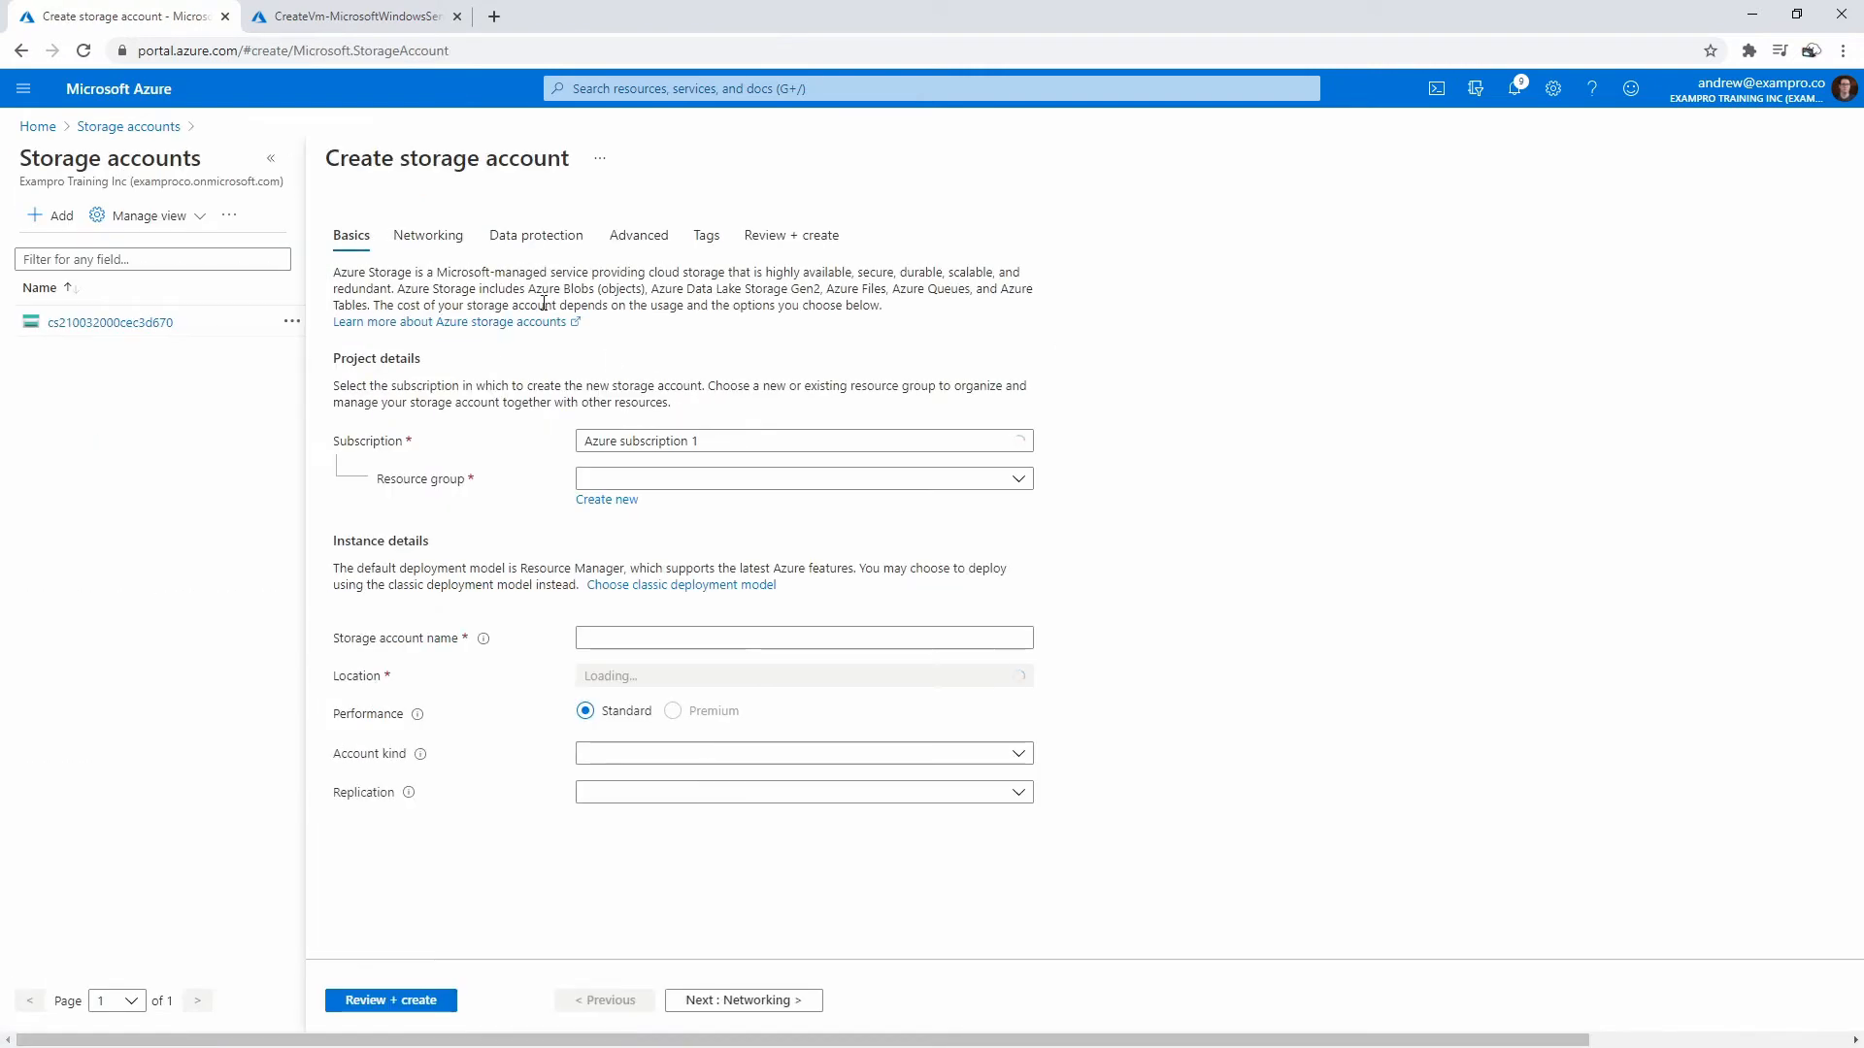
pyautogui.click(650, 478)
pyautogui.click(645, 603)
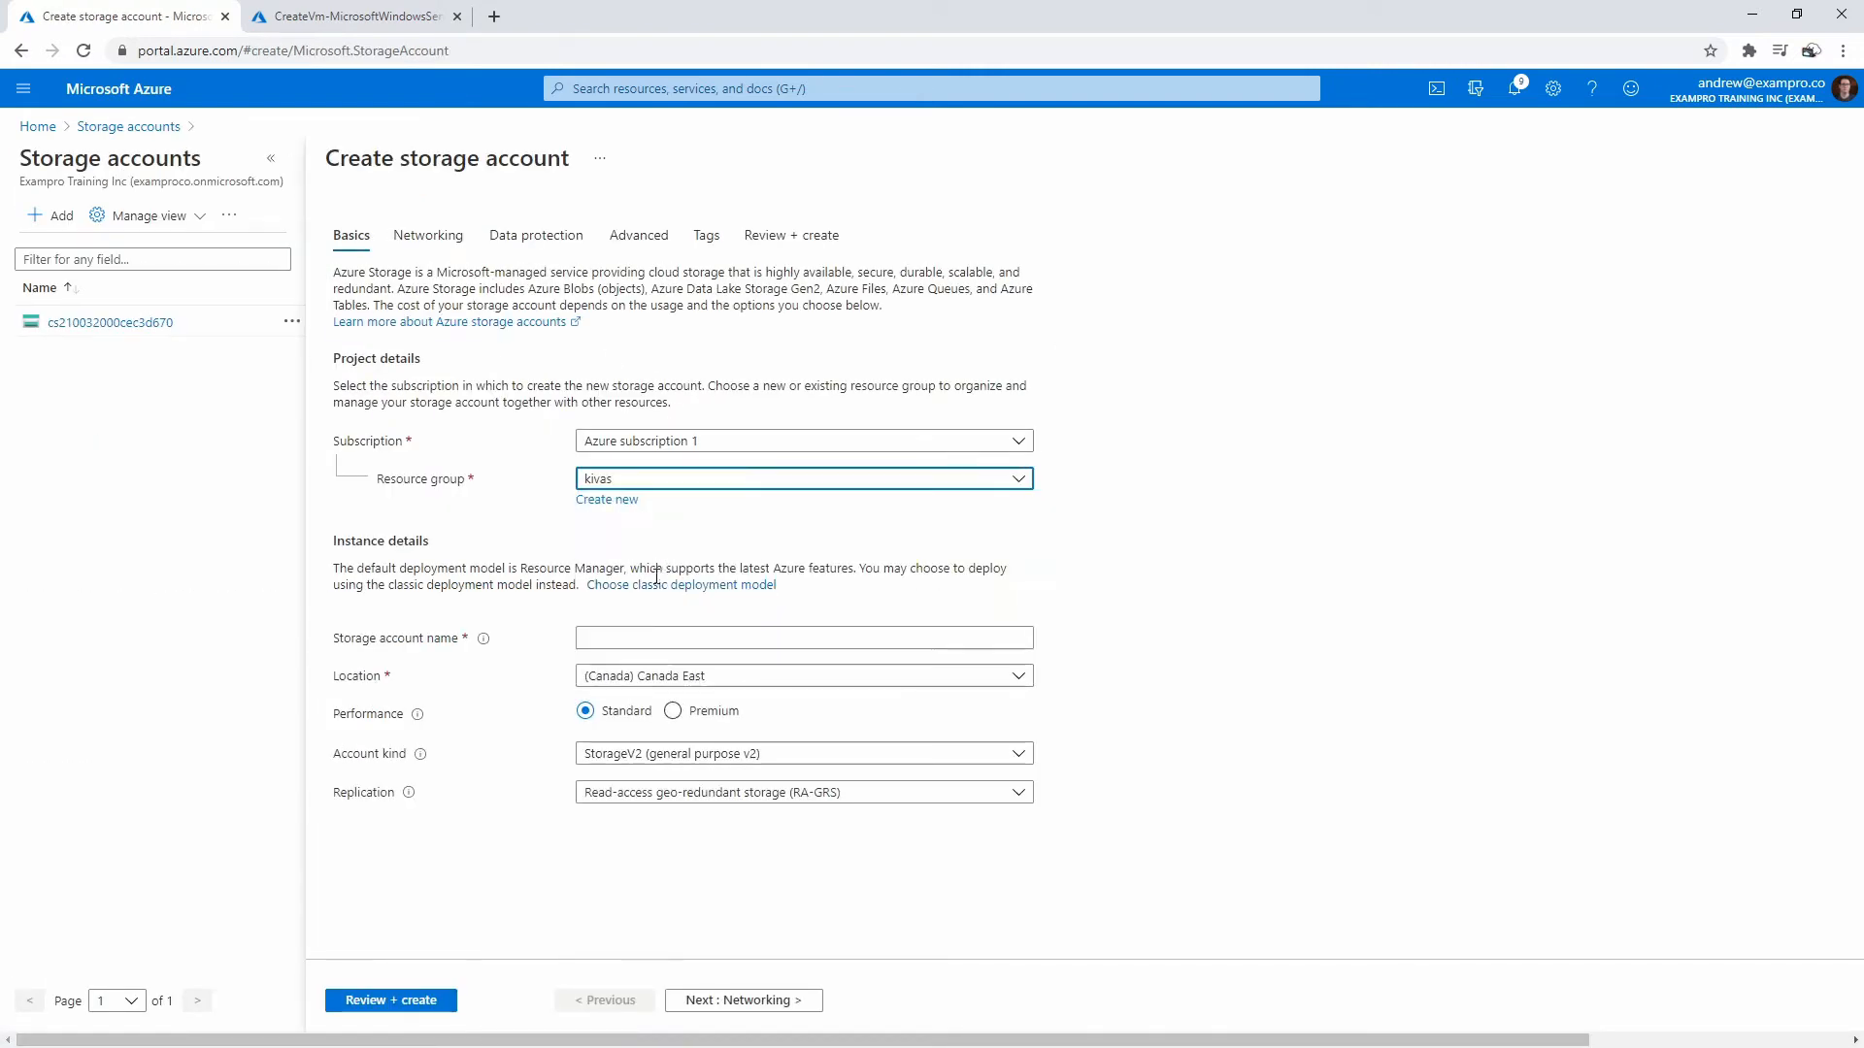
pyautogui.click(626, 636)
pyautogui.write('kivas')
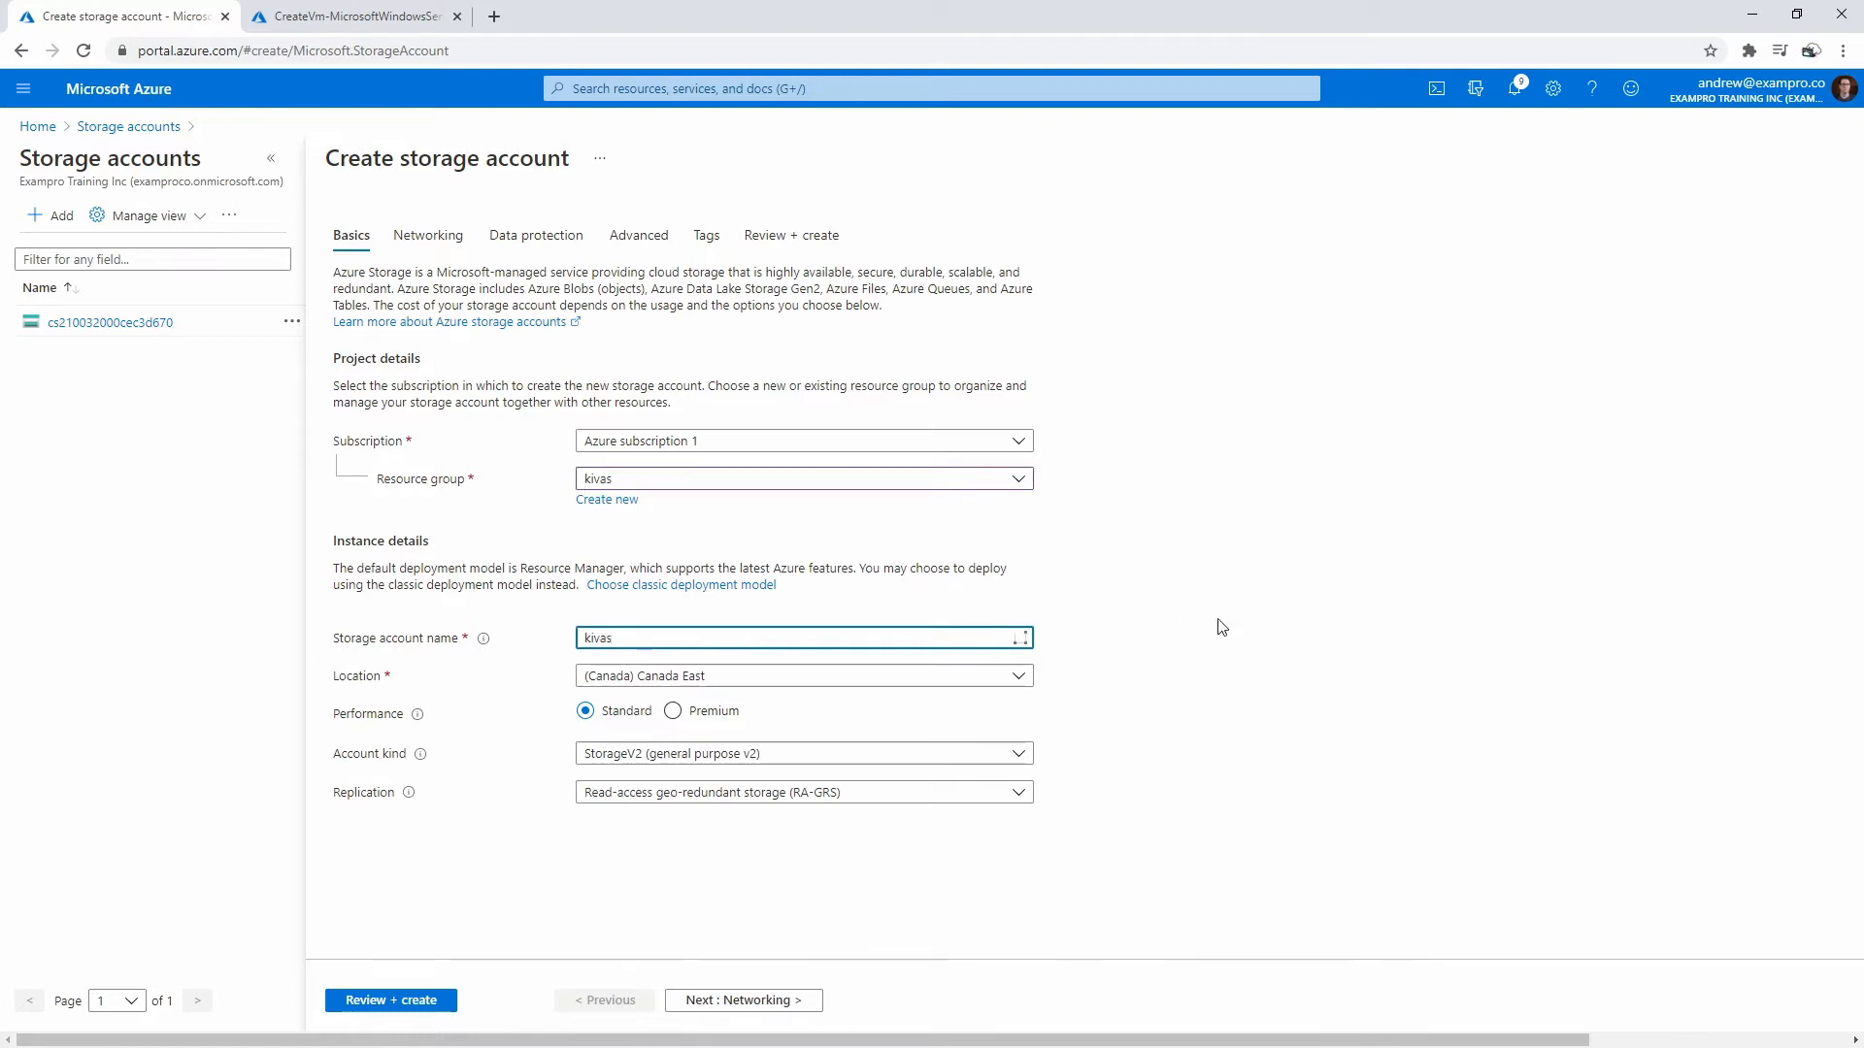
pyautogui.click(1222, 627)
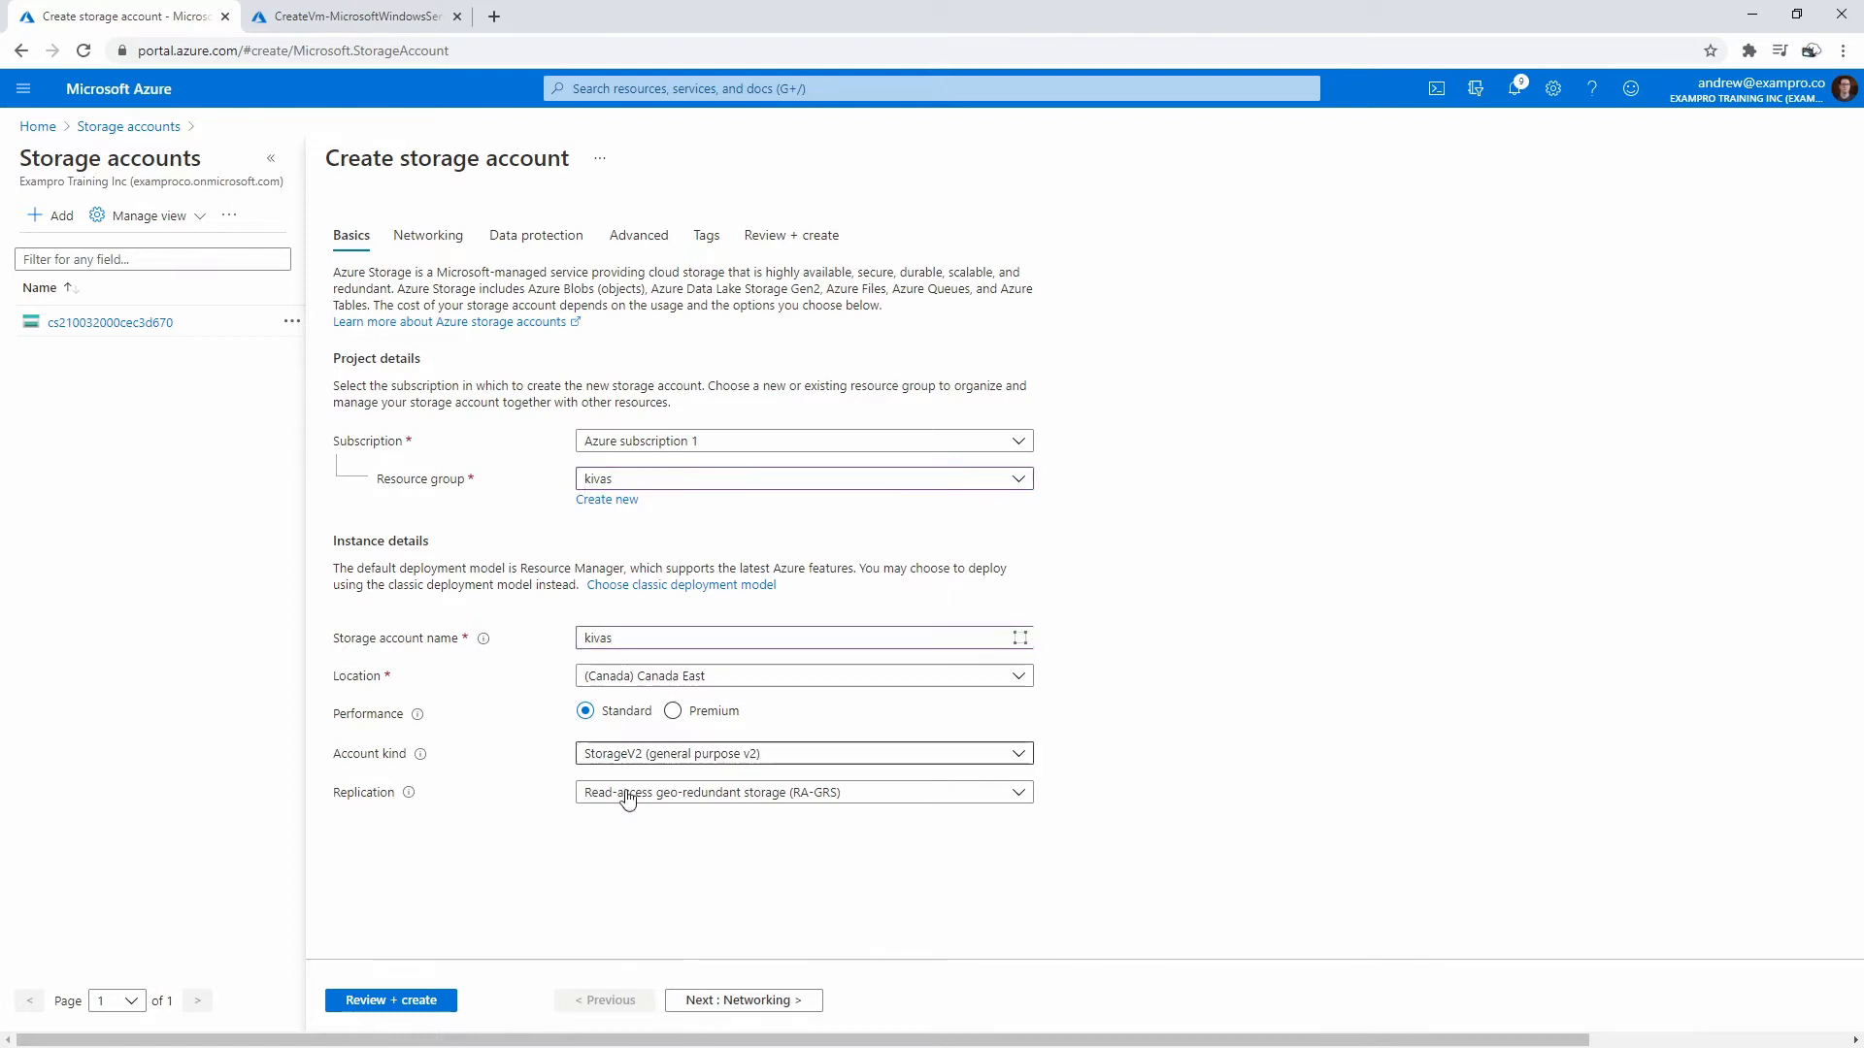
pyautogui.click(433, 1000)
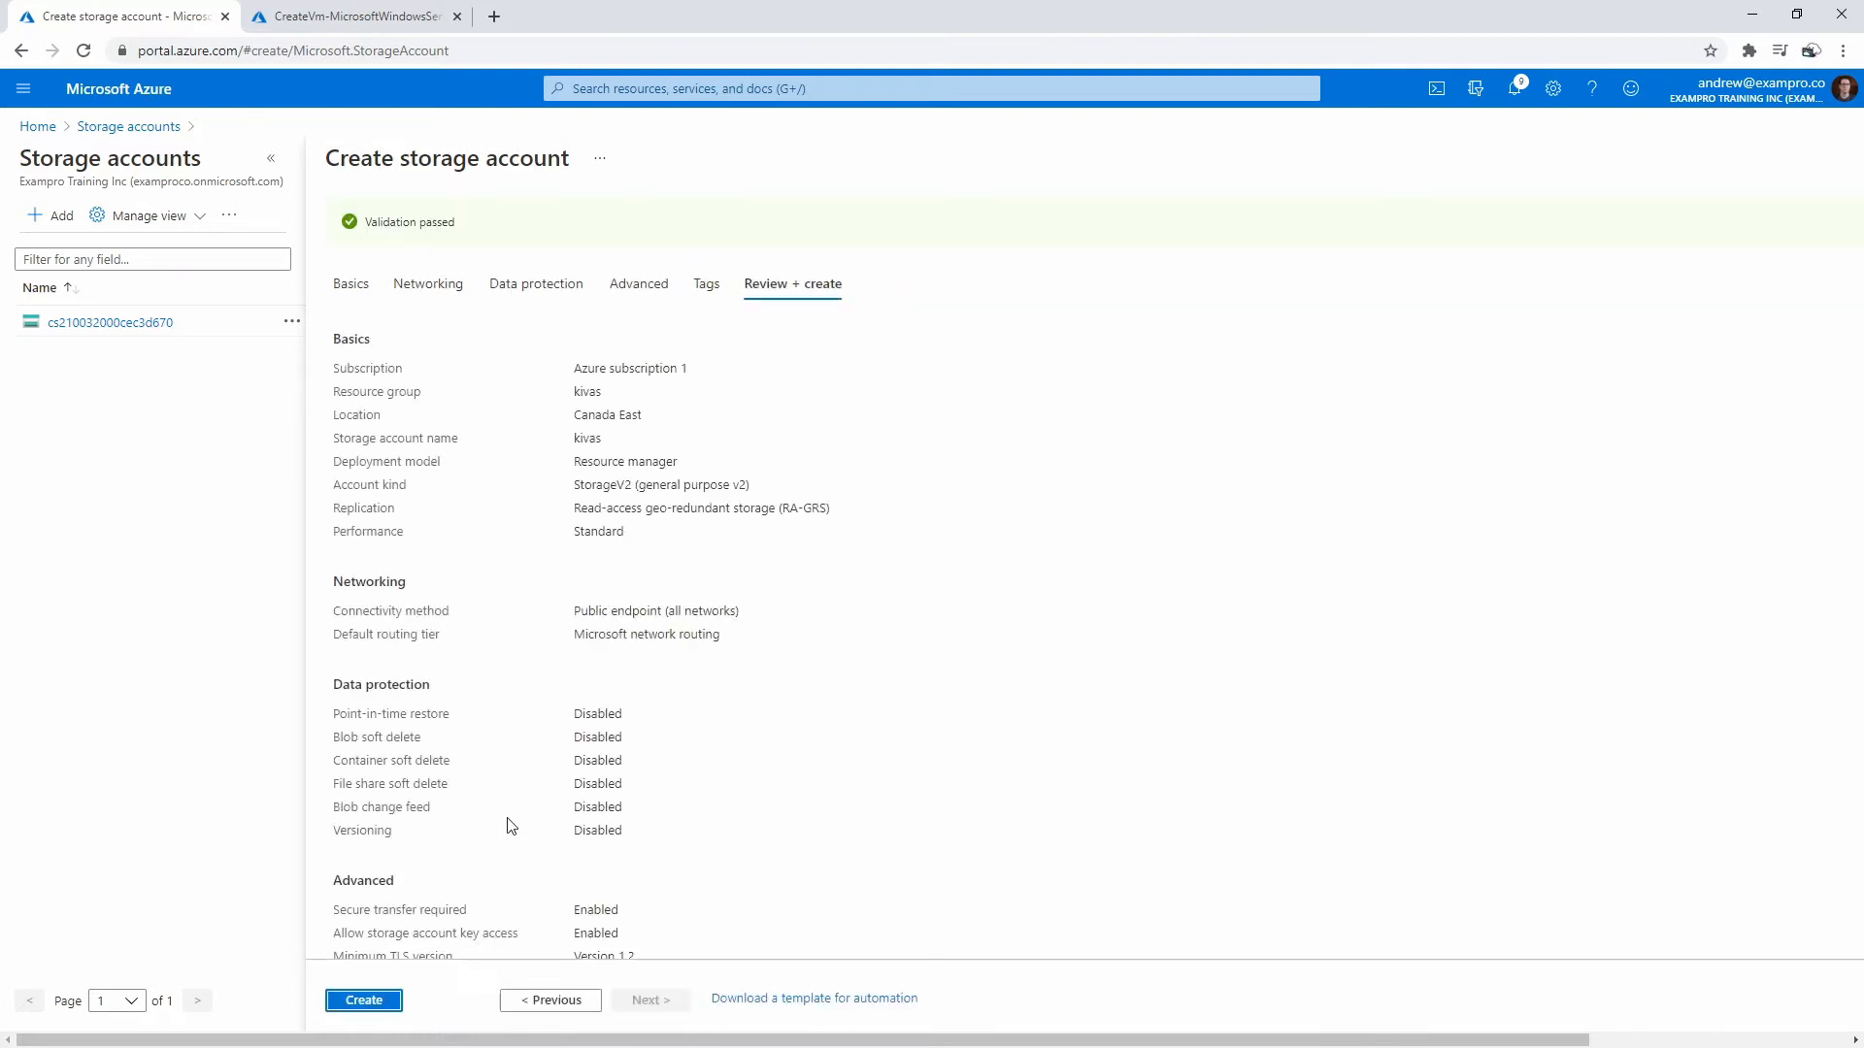
pyautogui.click(365, 1001)
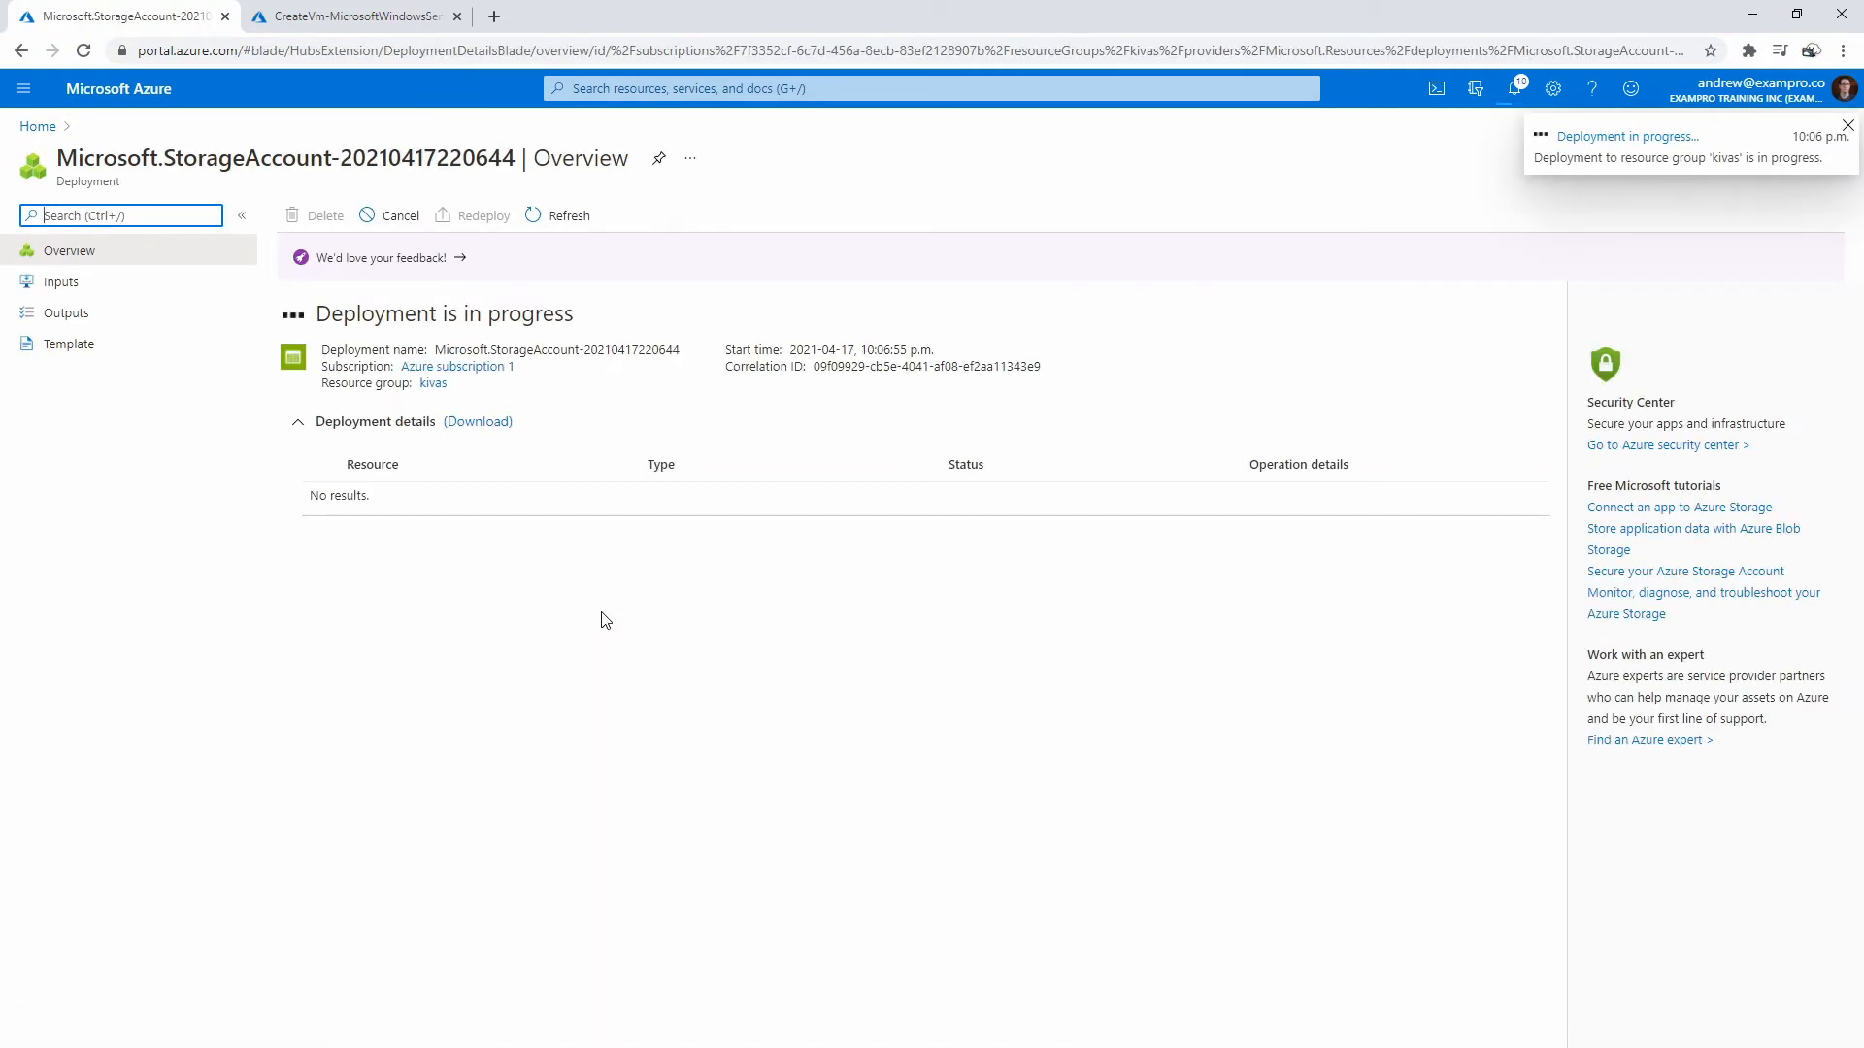
# - Refresh until the kivas storage account deployment succeeds, then open the account
pyautogui.click(353, 25)
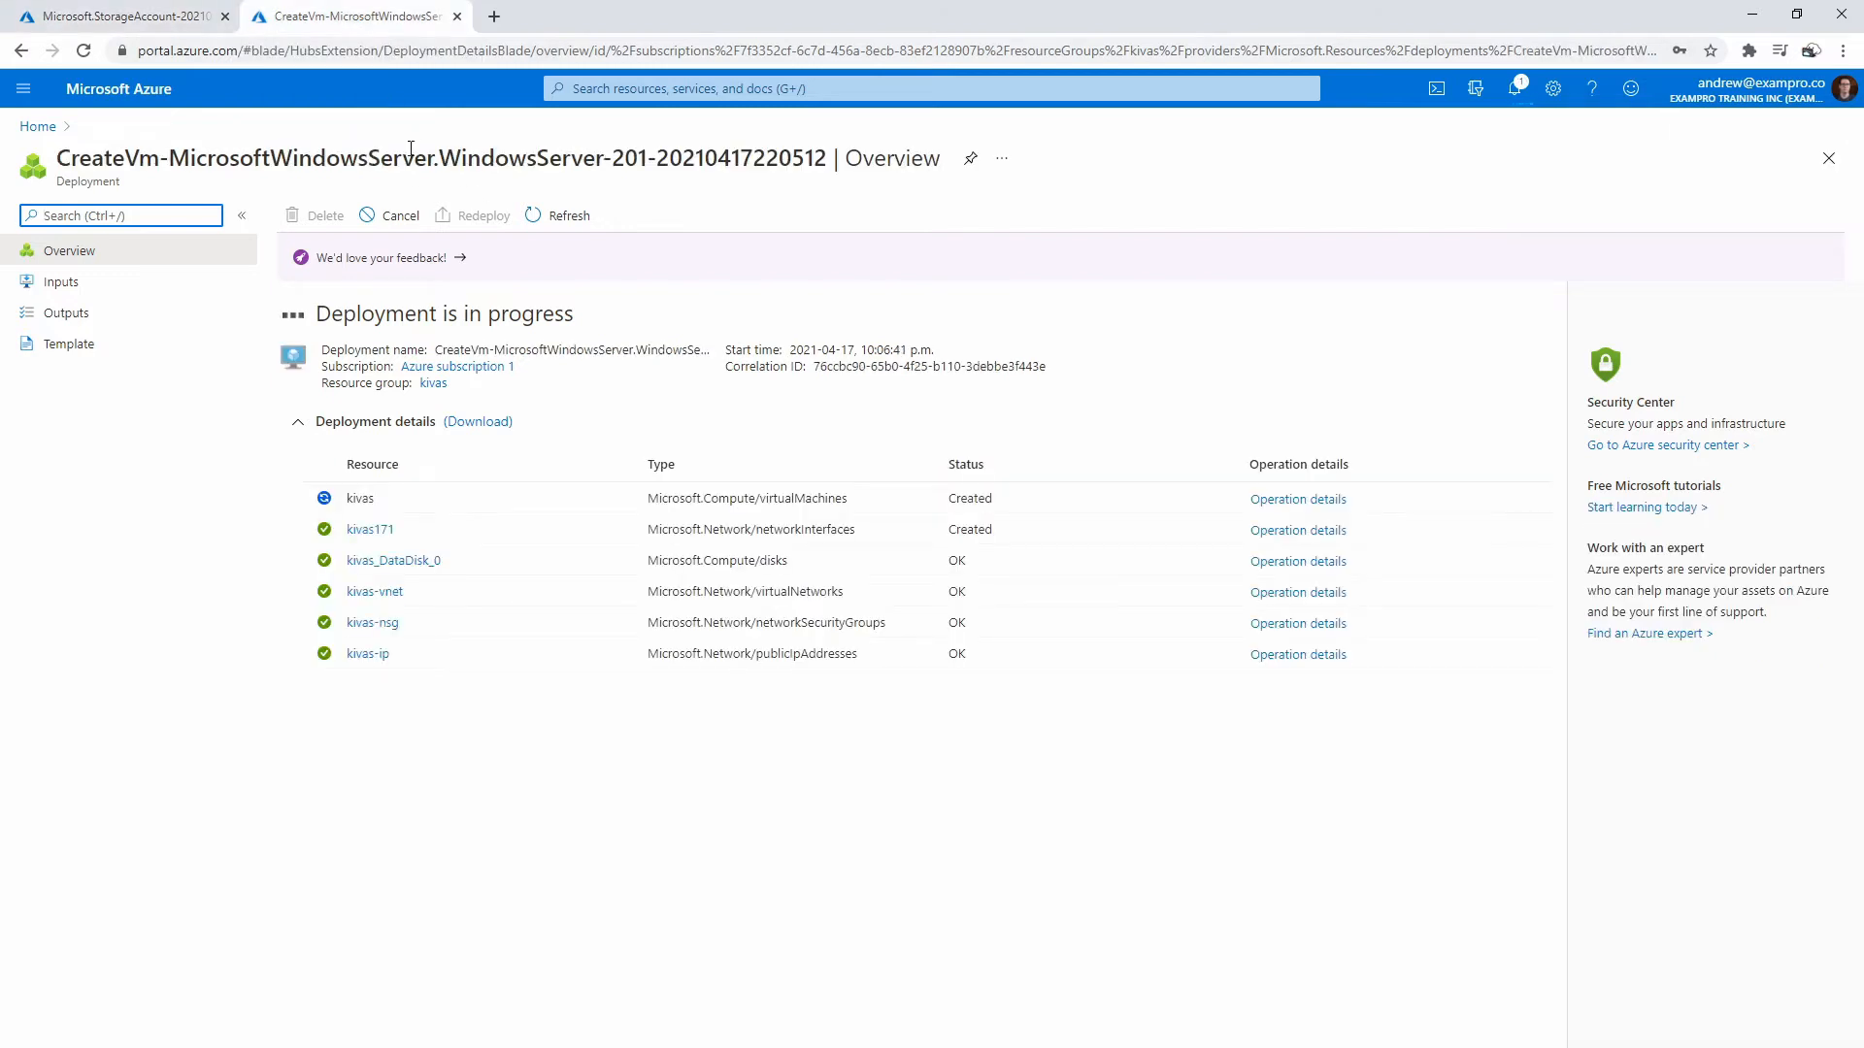
pyautogui.click(173, 21)
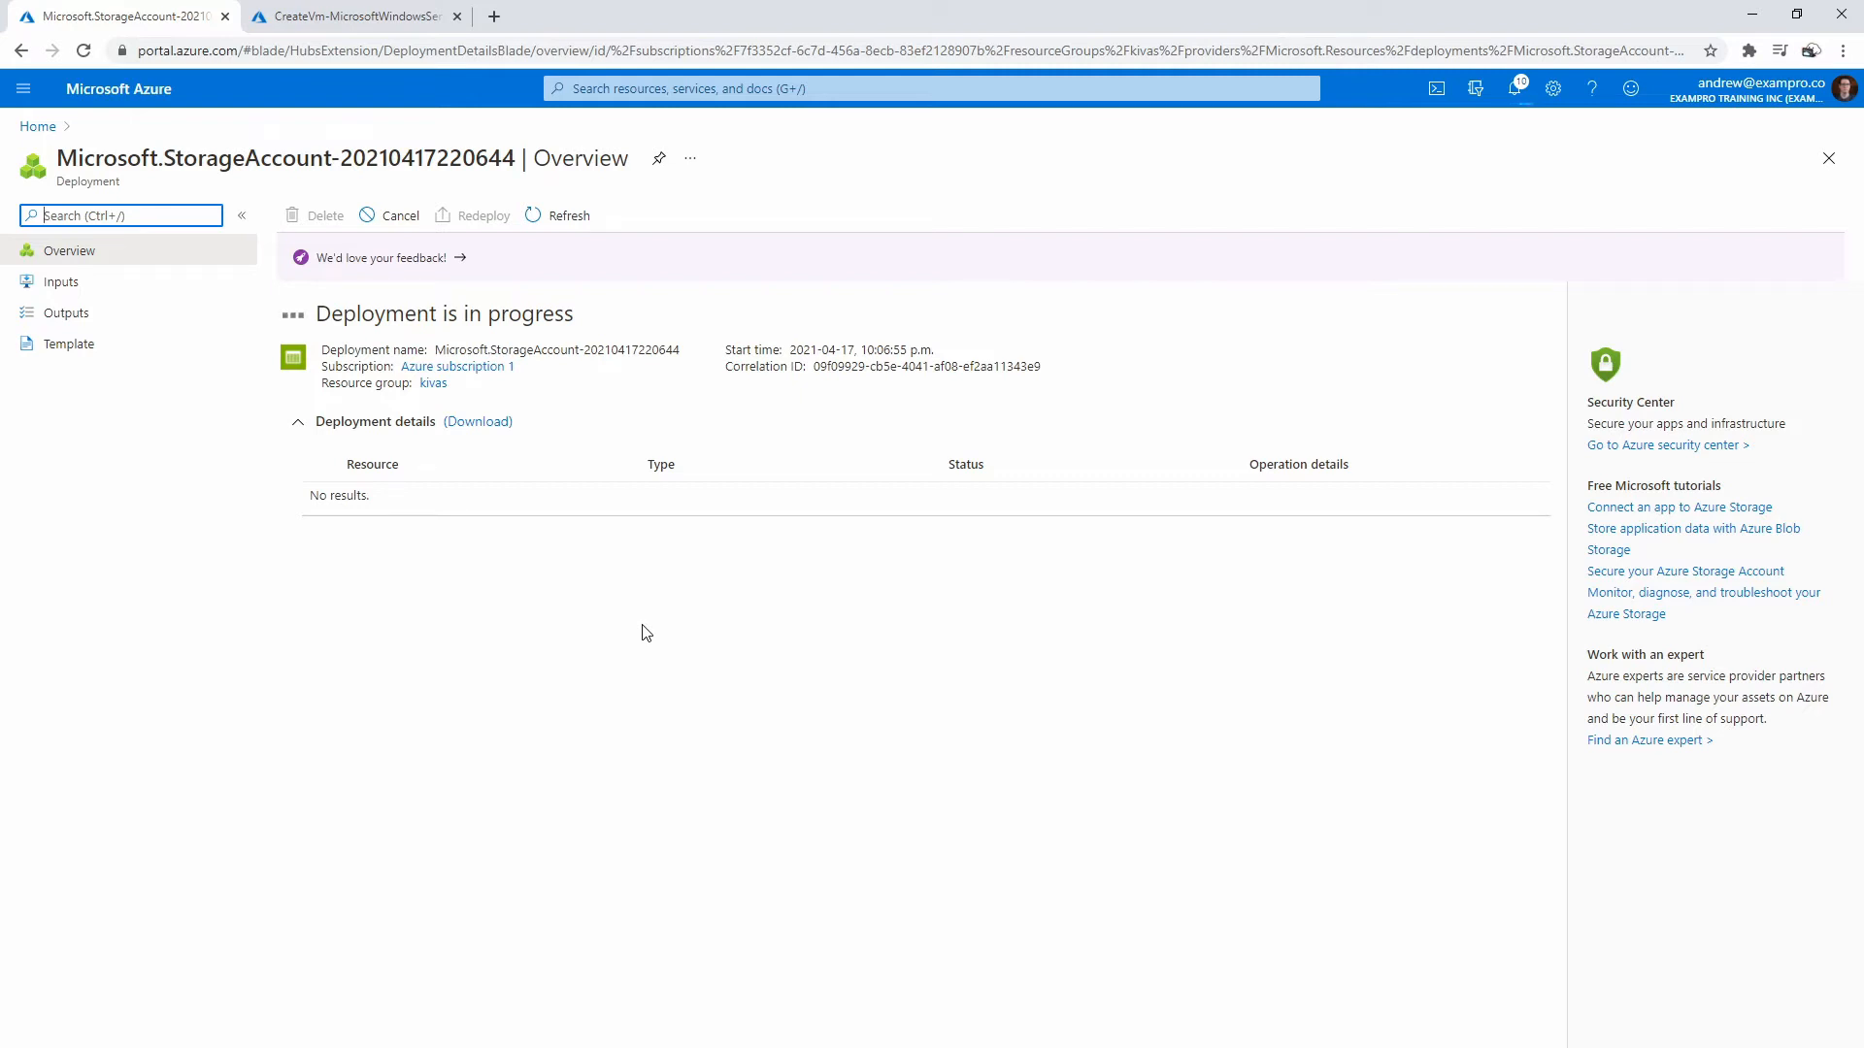
pyautogui.click(565, 216)
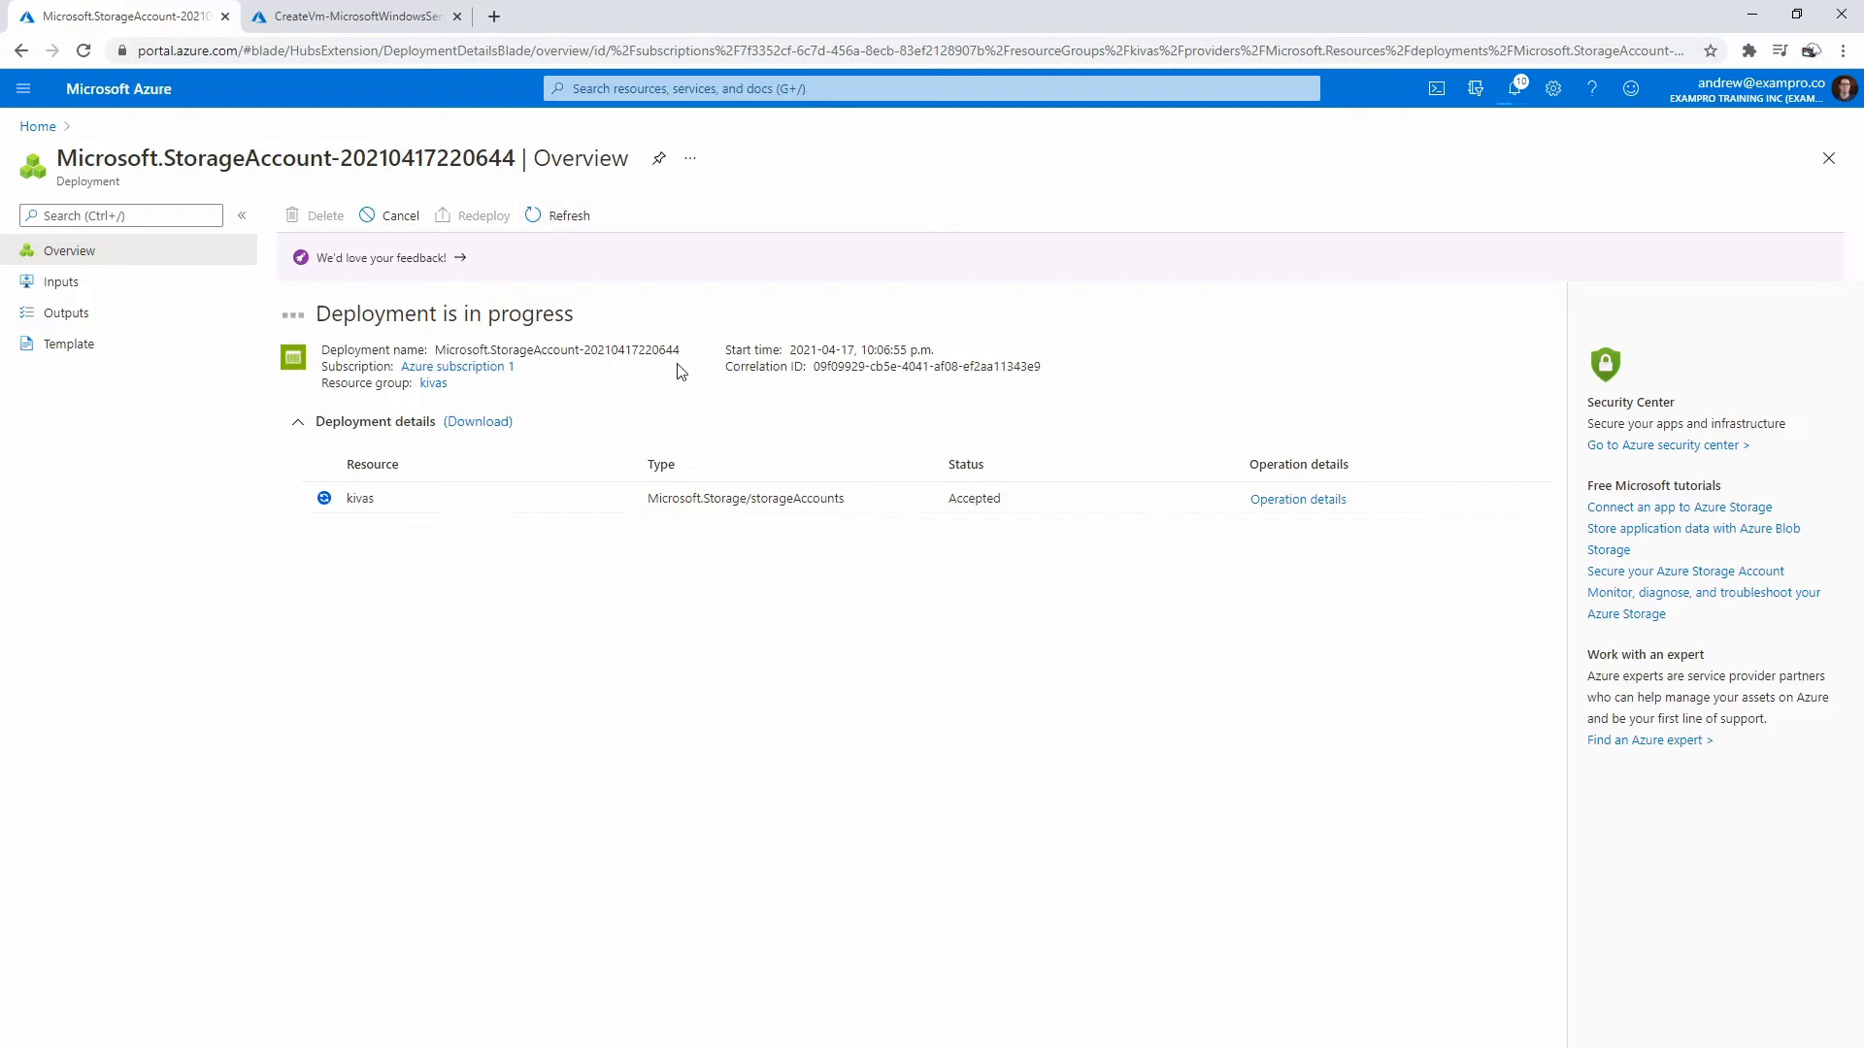
pyautogui.click(574, 219)
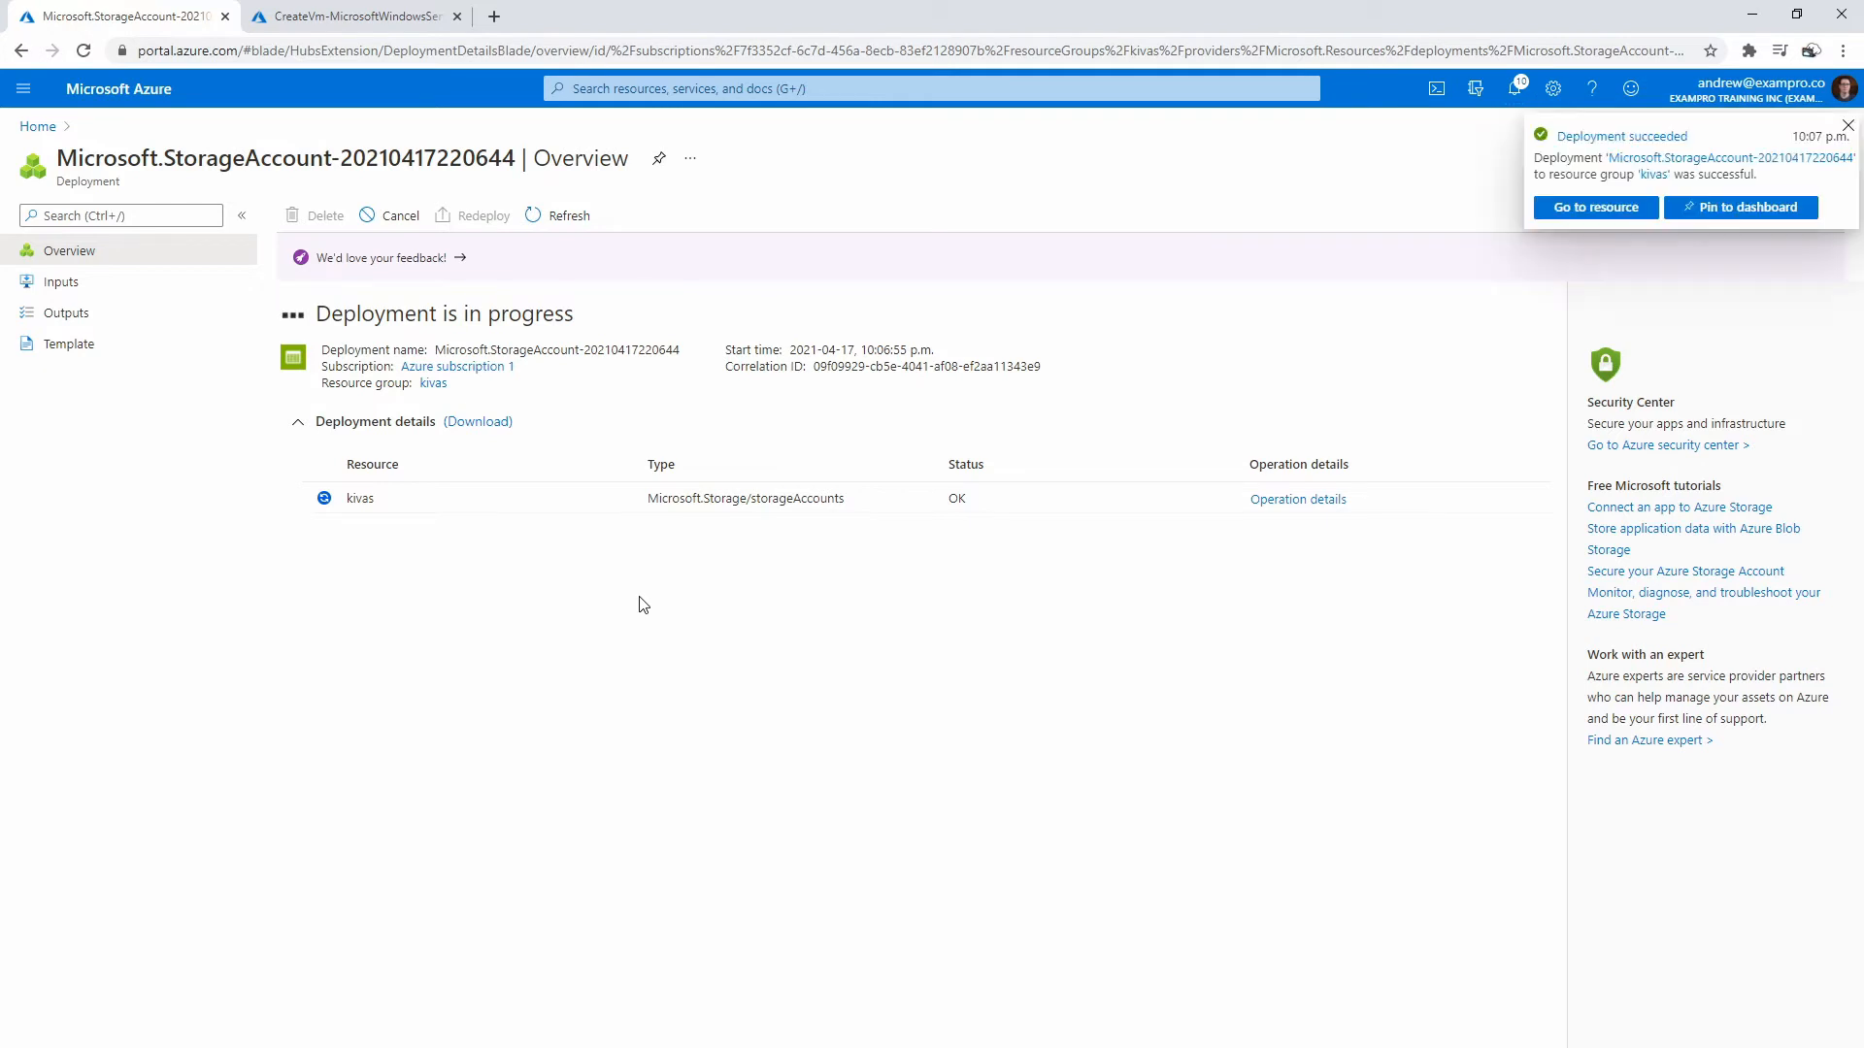
pyautogui.click(1602, 209)
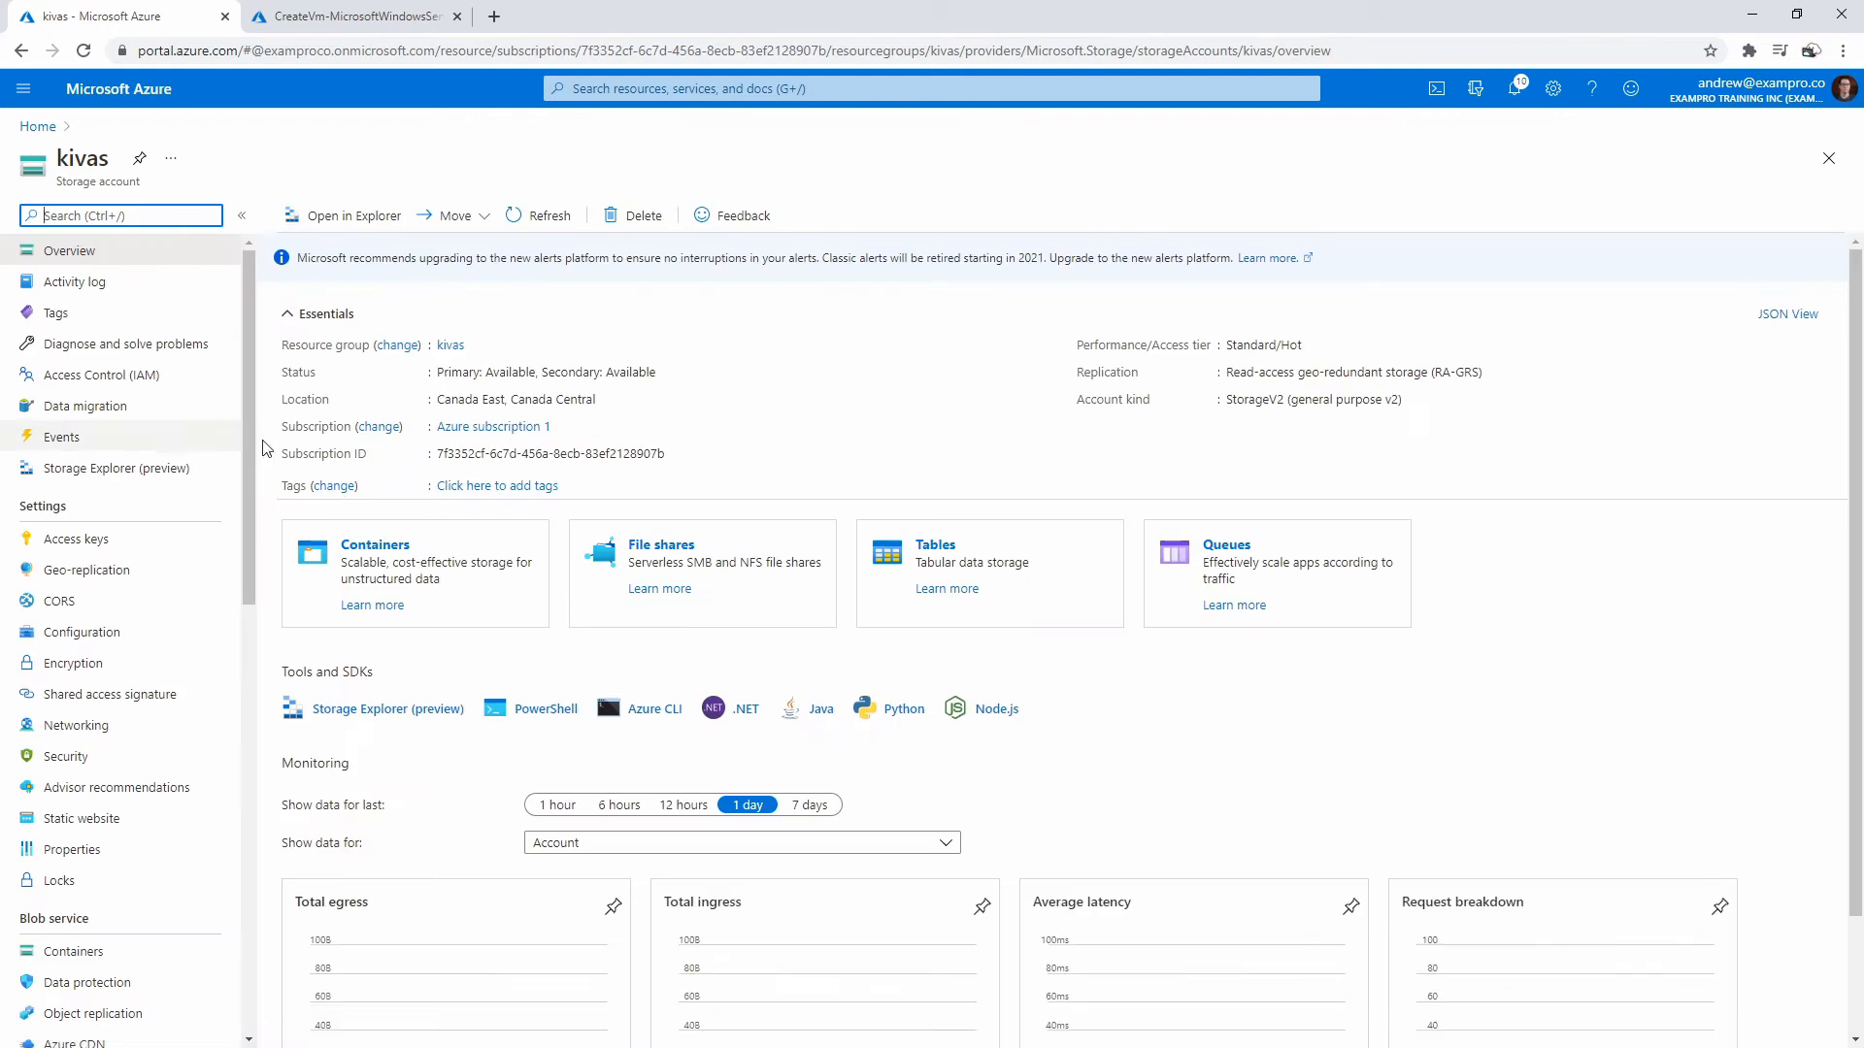
# - Add a file share named kivas with a 5 GiB quota and open it
pyautogui.click(678, 549)
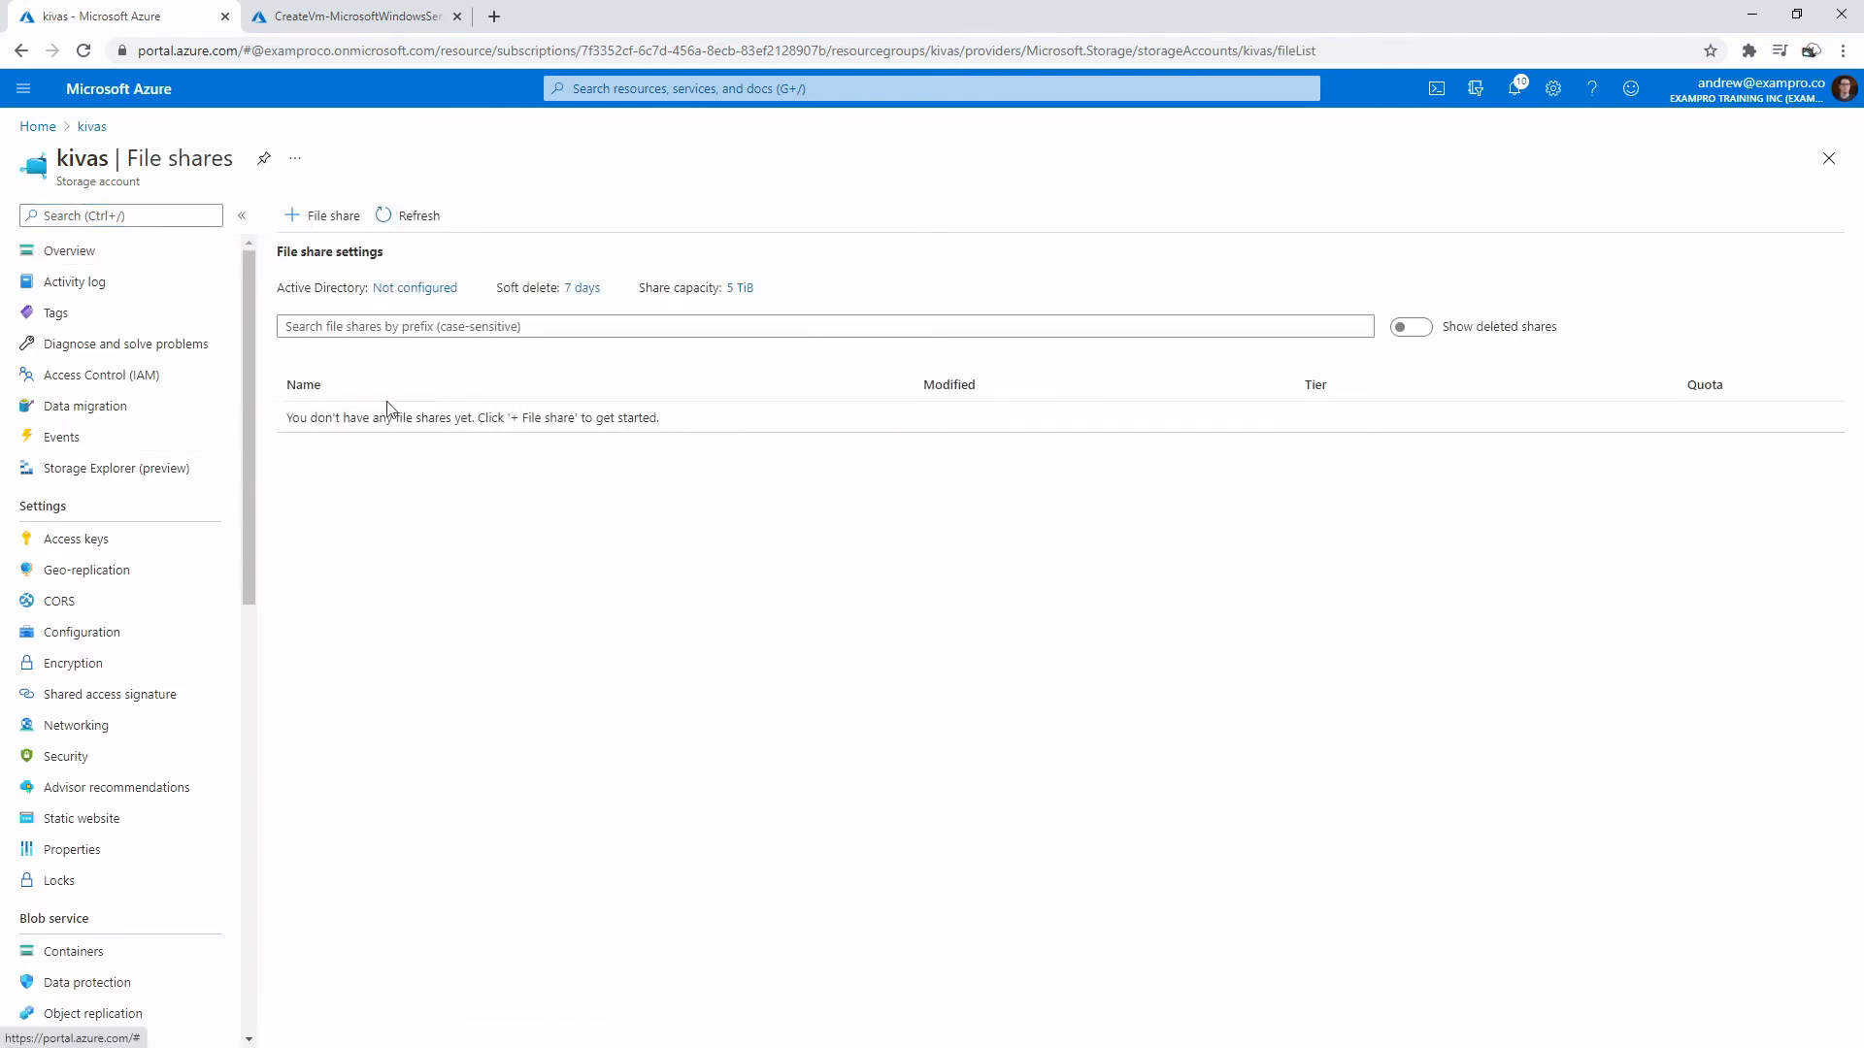
pyautogui.click(323, 214)
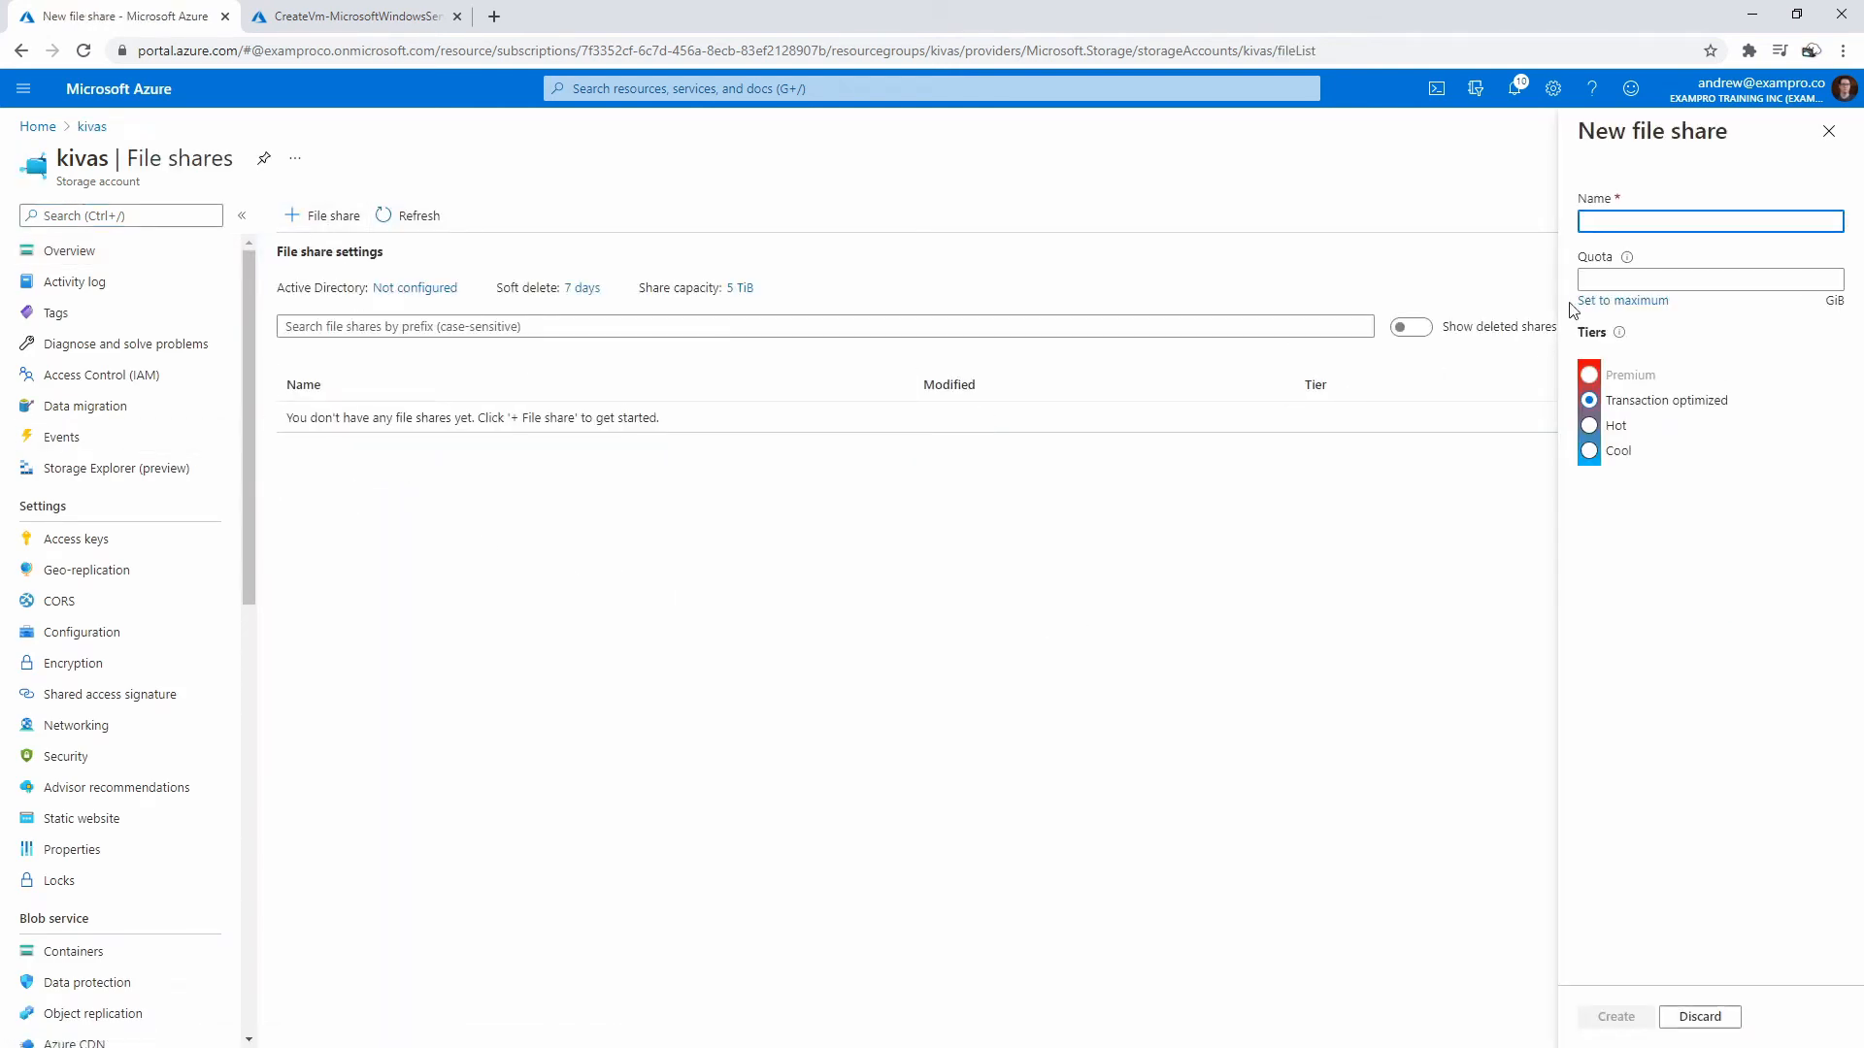
pyautogui.write('kivas')
pyautogui.click(1627, 280)
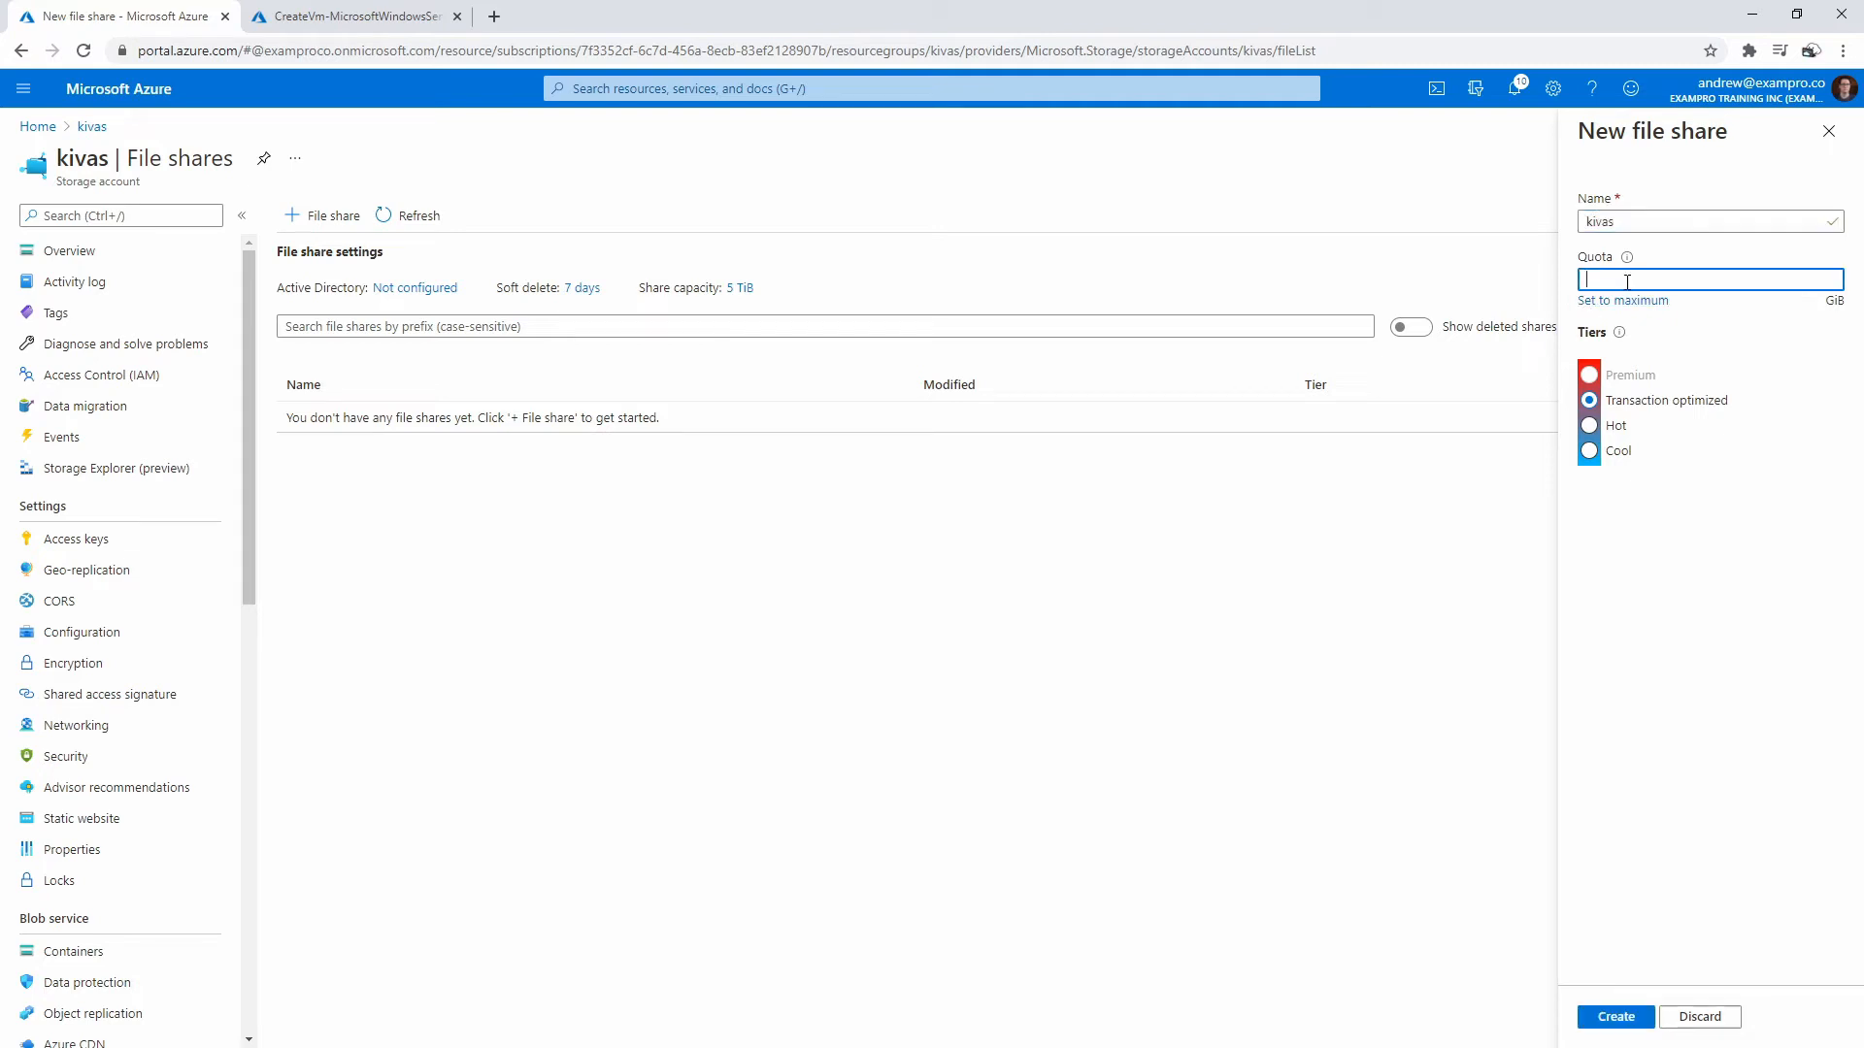
pyautogui.click(1696, 602)
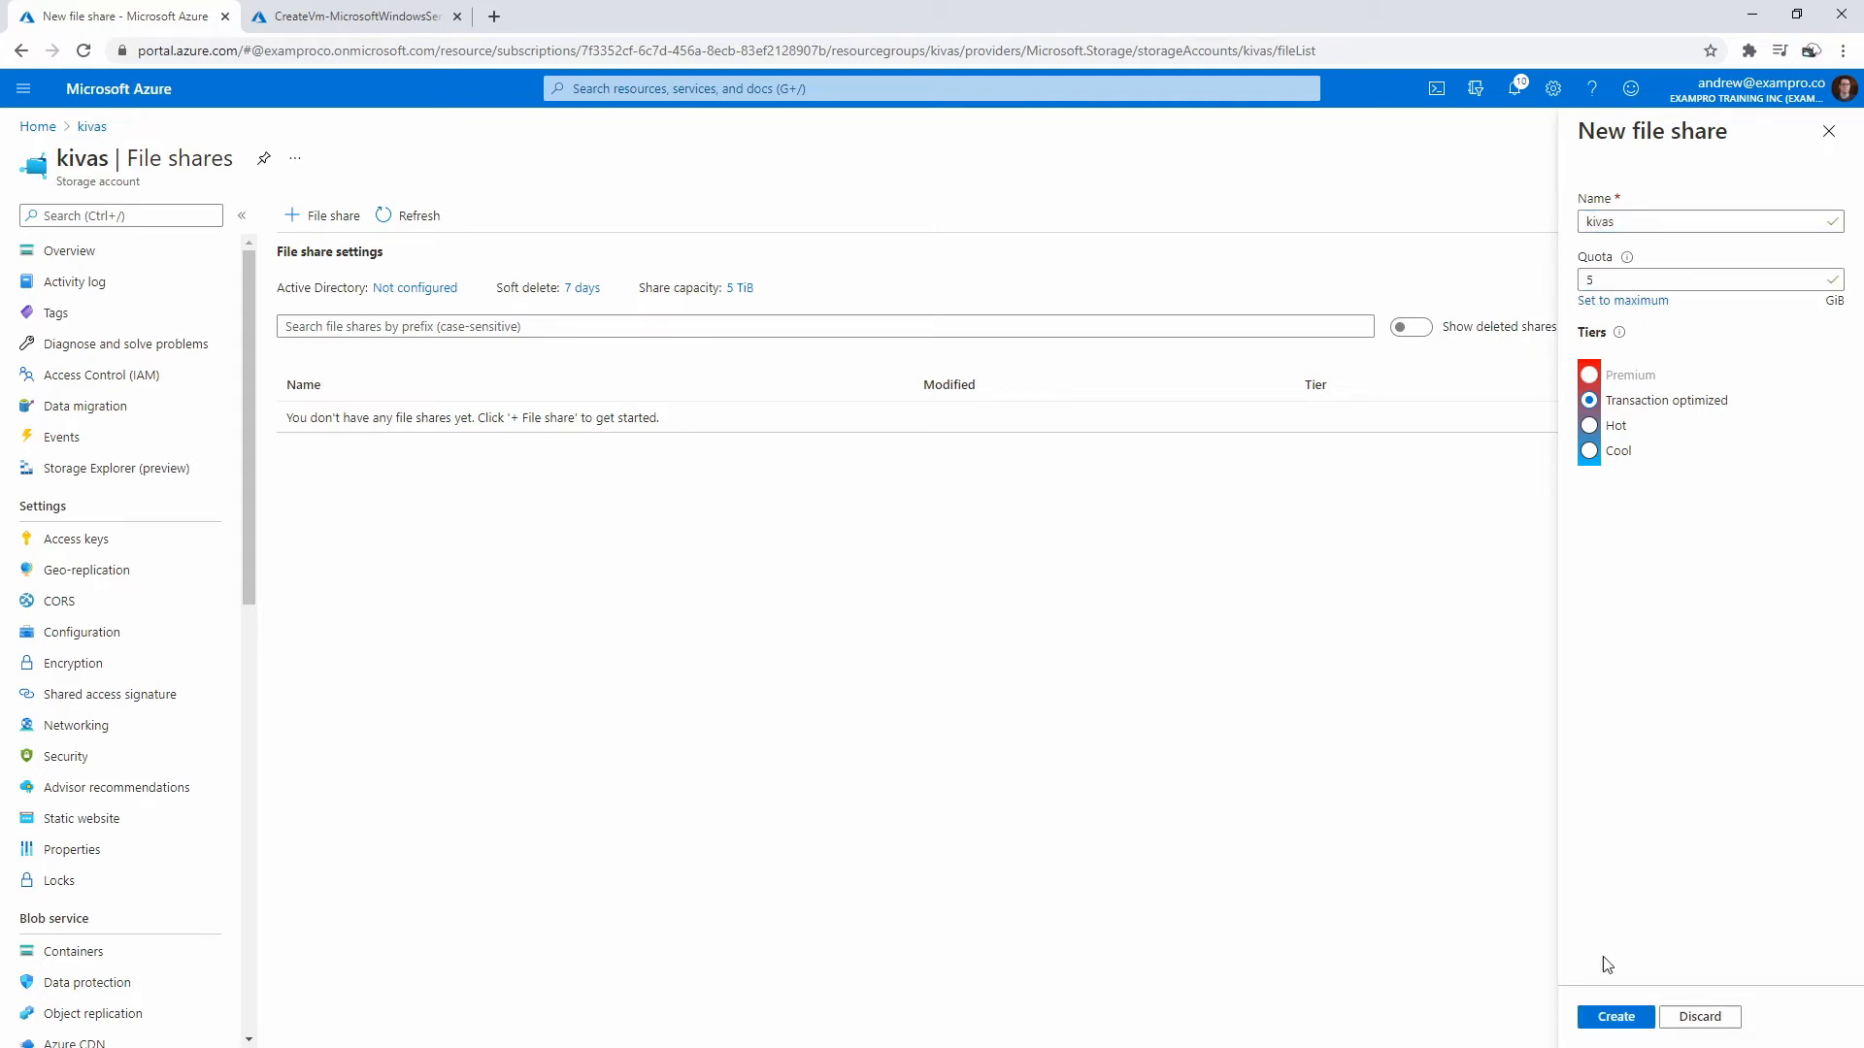
pyautogui.click(1615, 1017)
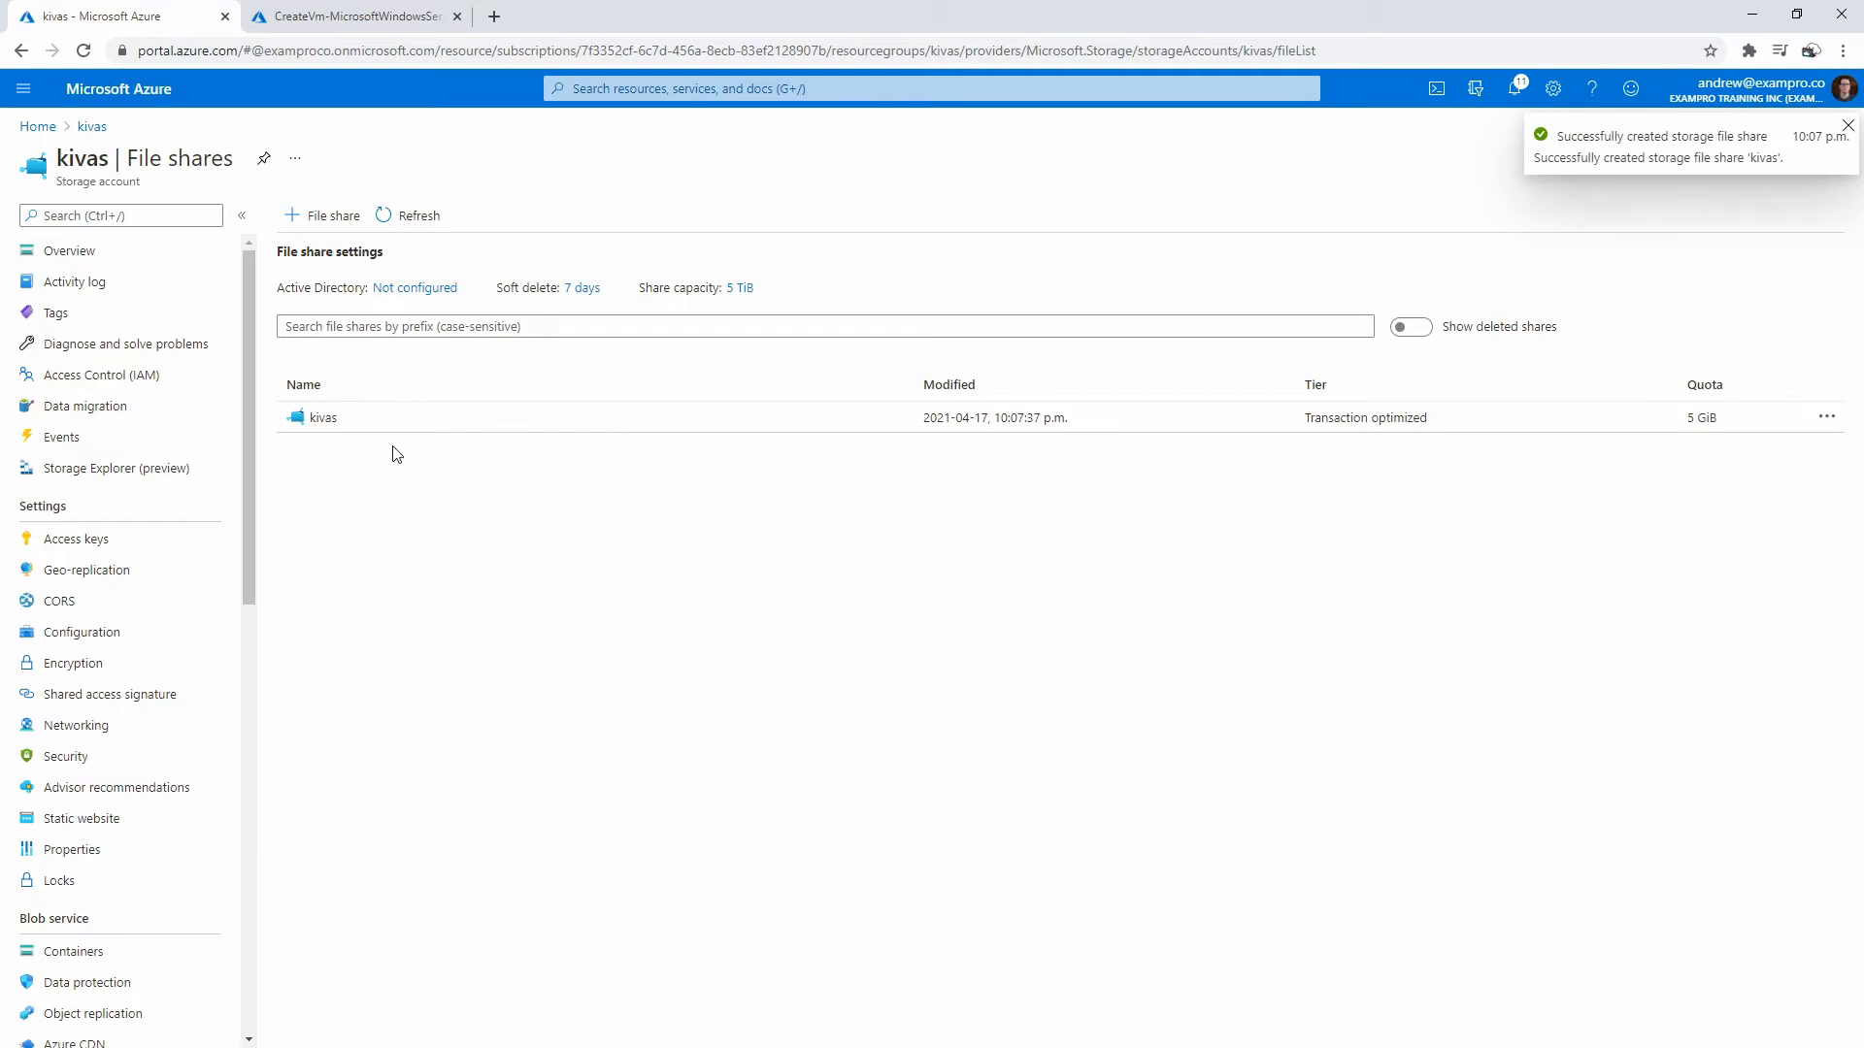
pyautogui.click(324, 417)
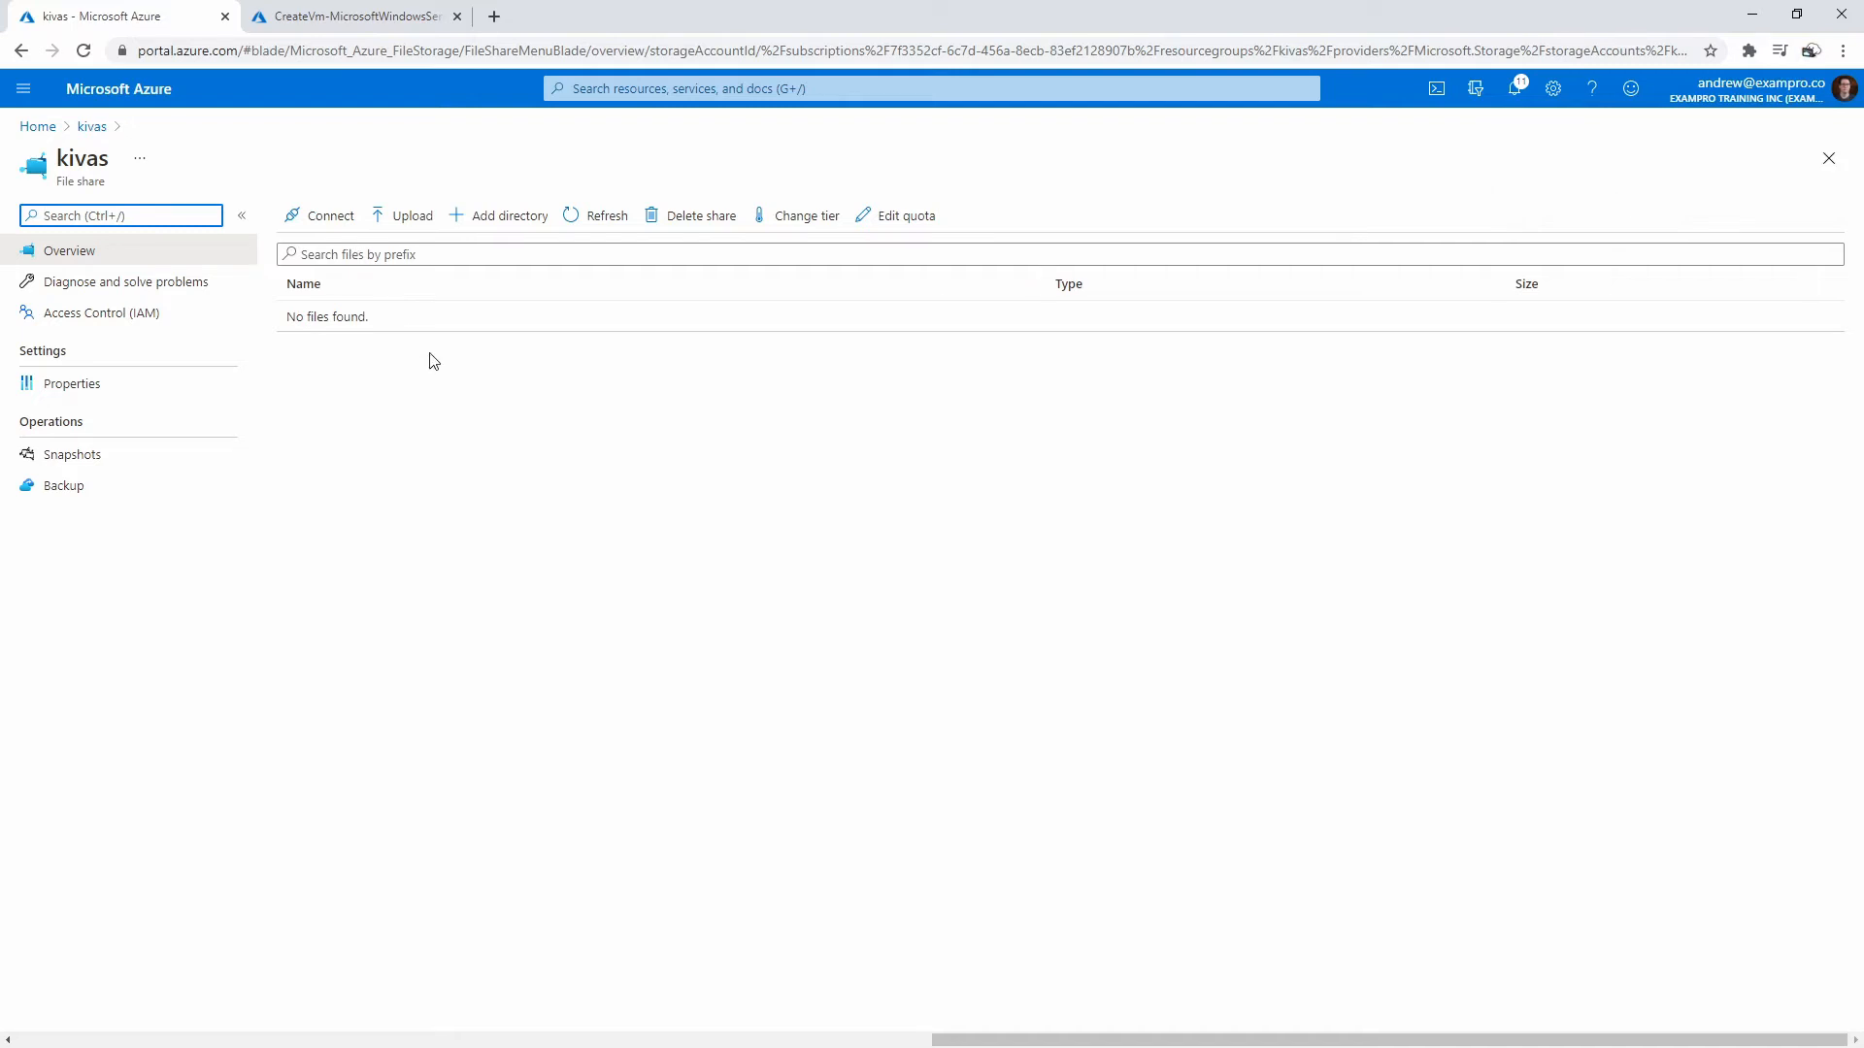
# - Check the VM deployment, then go from the kivas share to All services via the portal menu
pyautogui.click(330, 16)
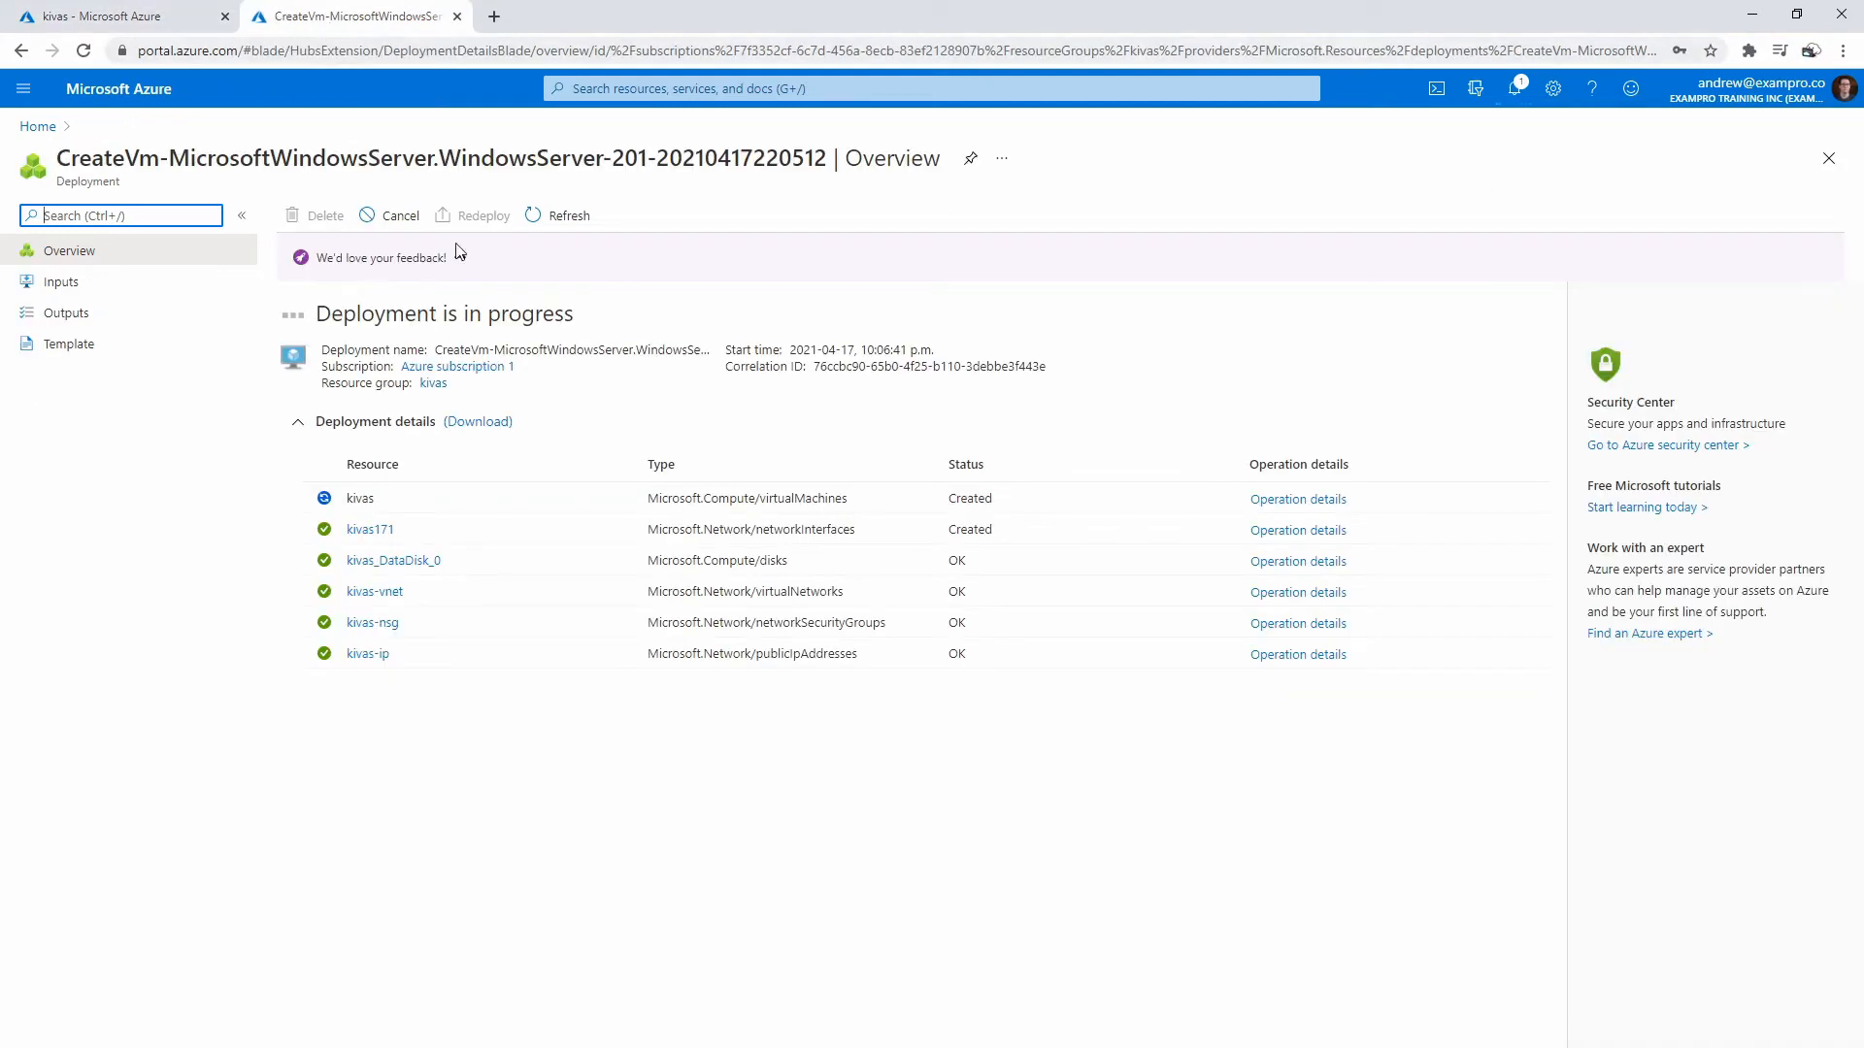
pyautogui.click(180, 19)
pyautogui.click(534, 547)
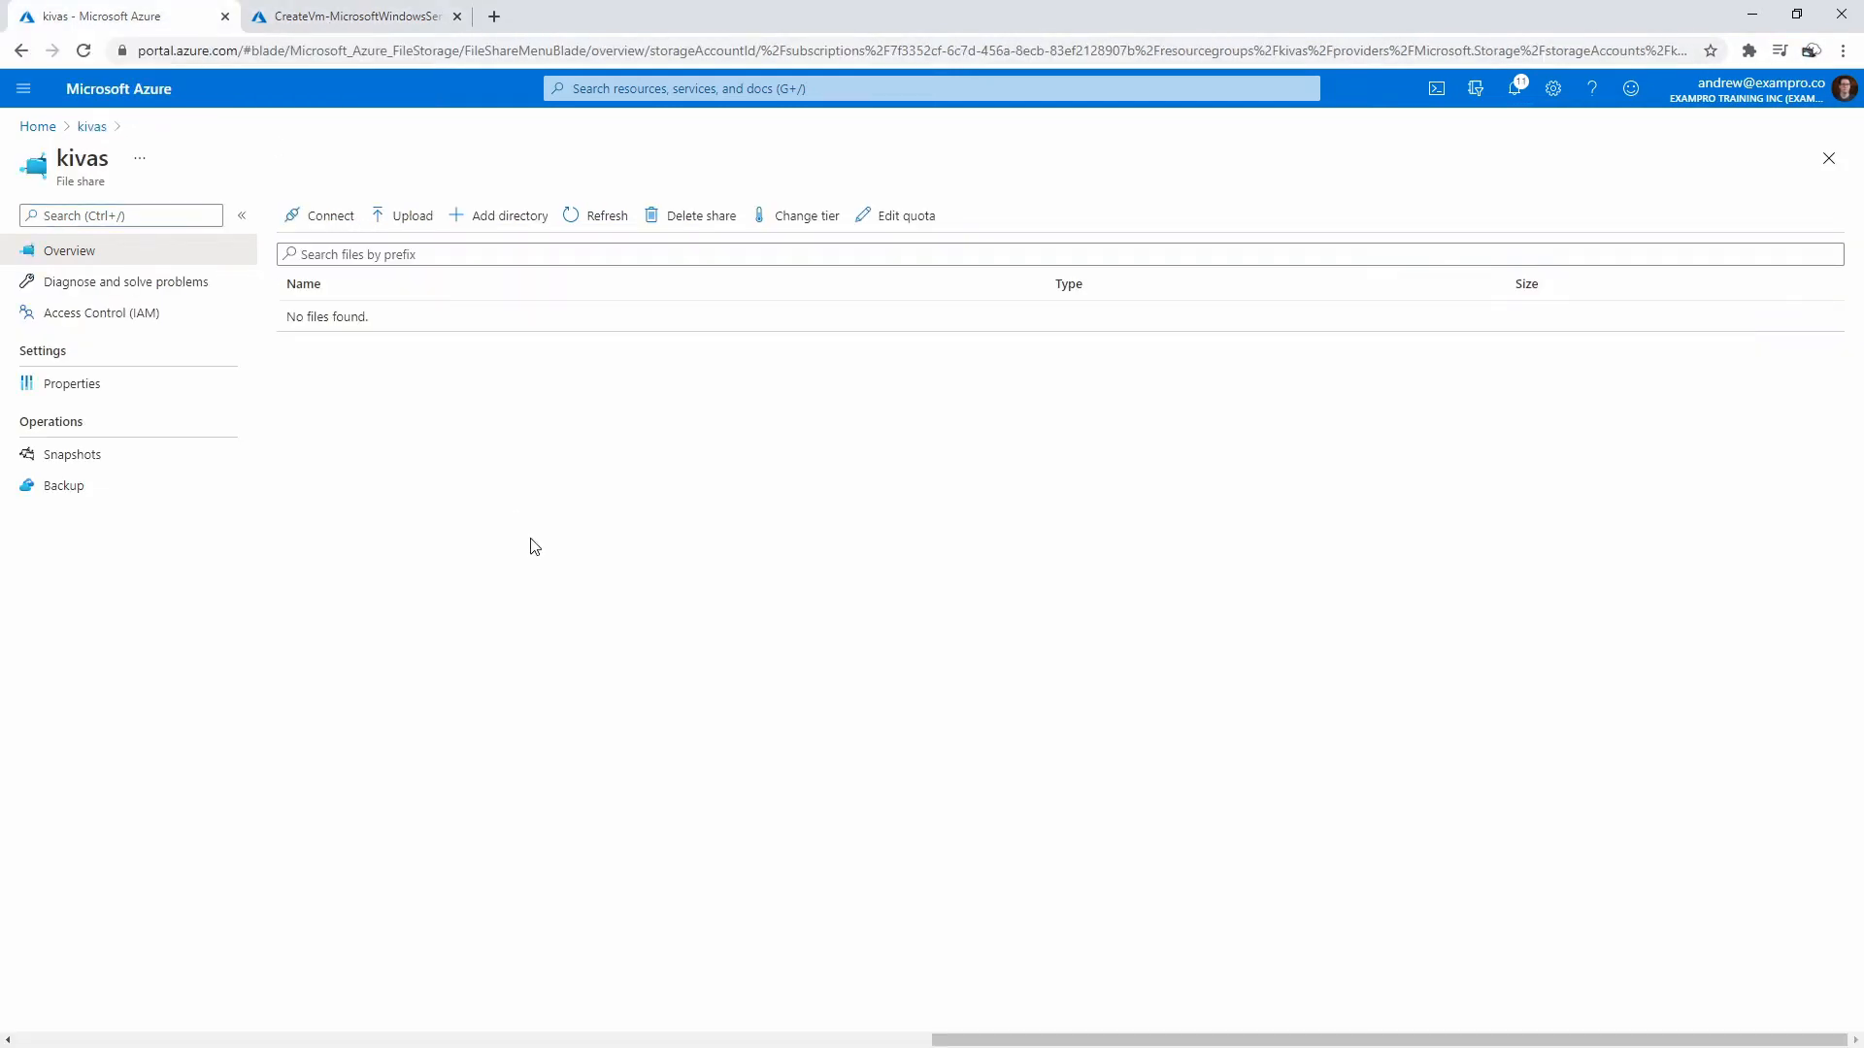
pyautogui.click(626, 89)
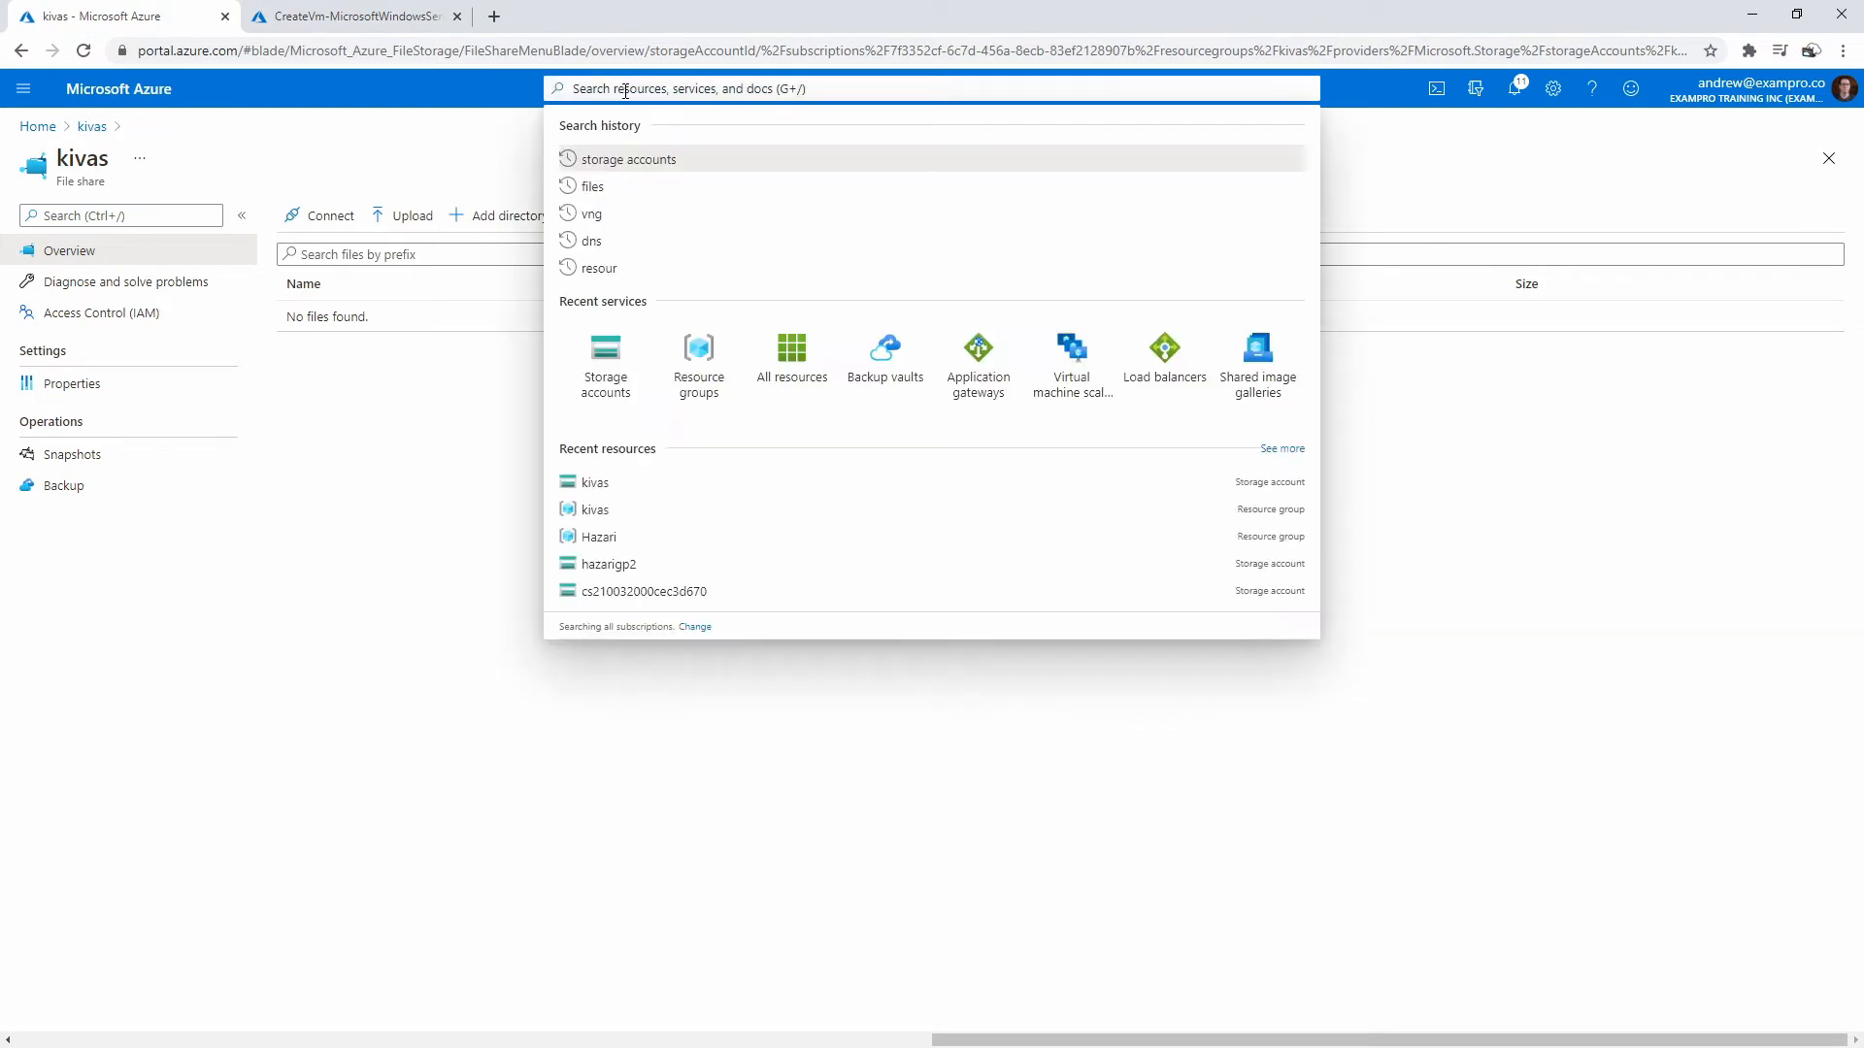
pyautogui.write('files')
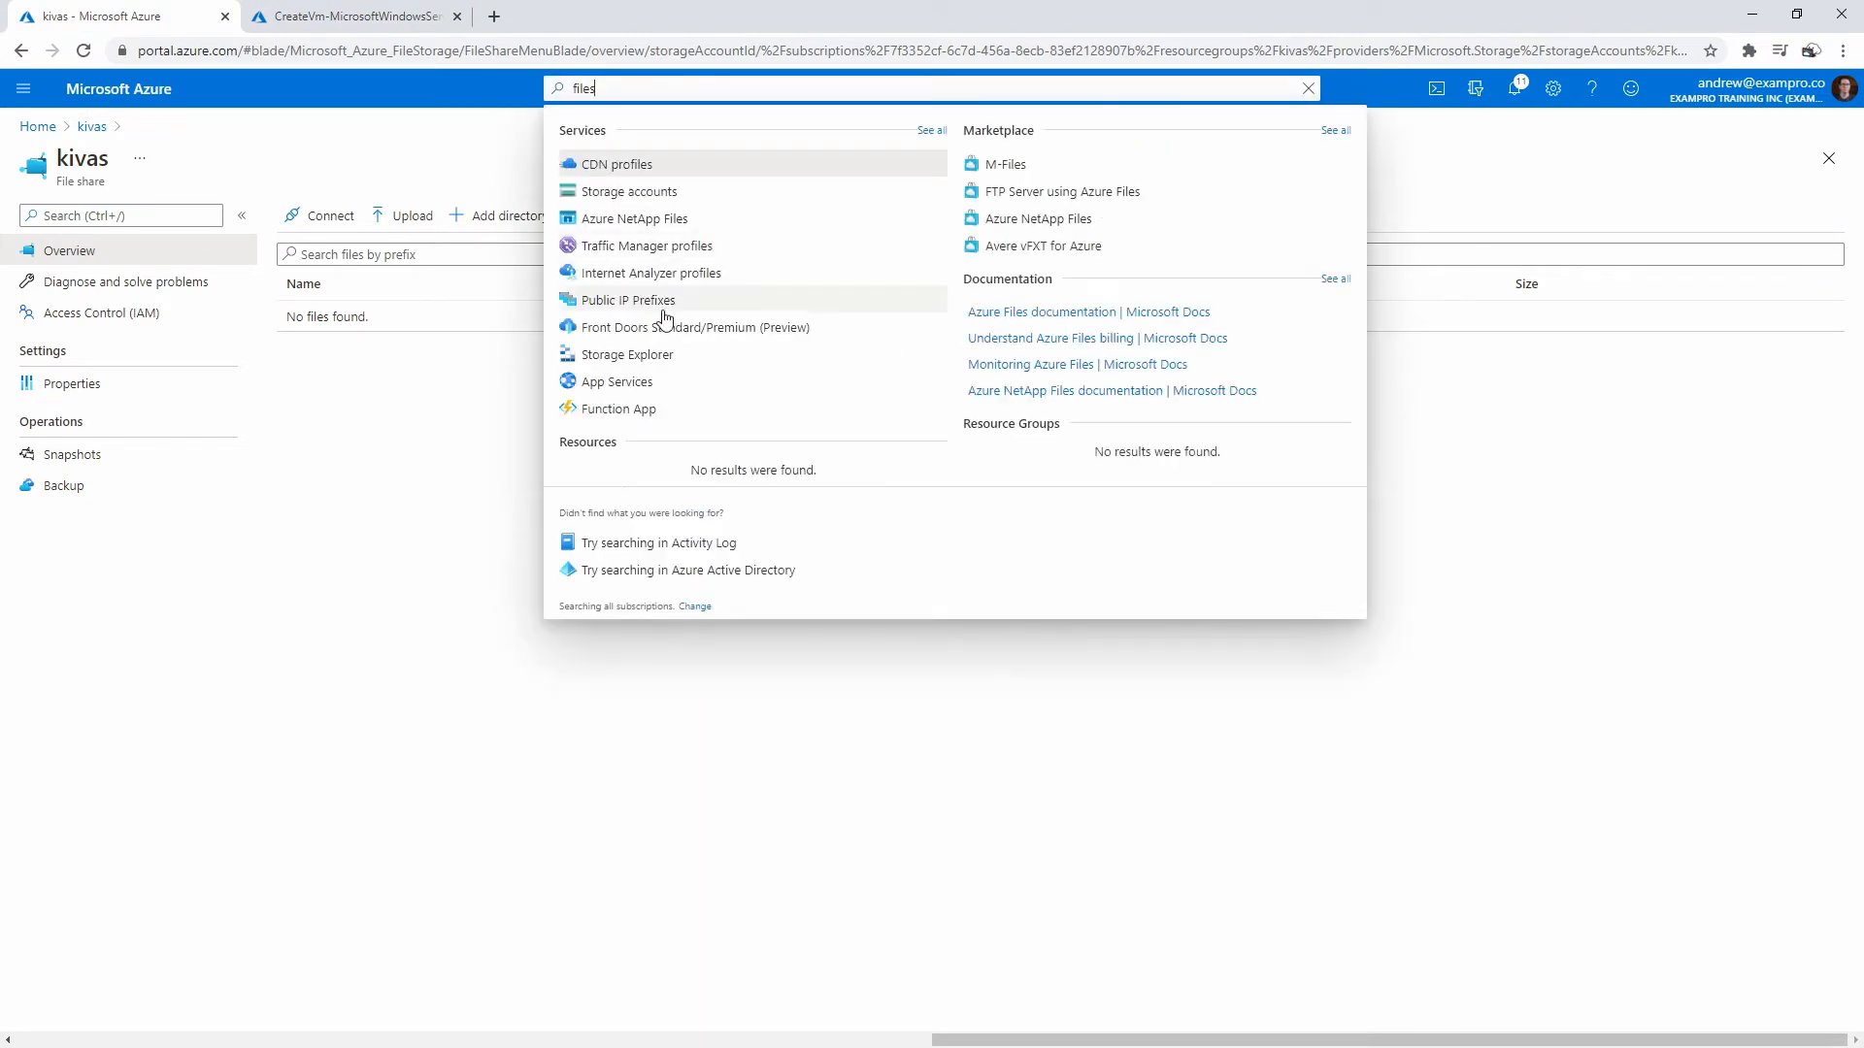
pyautogui.click(449, 545)
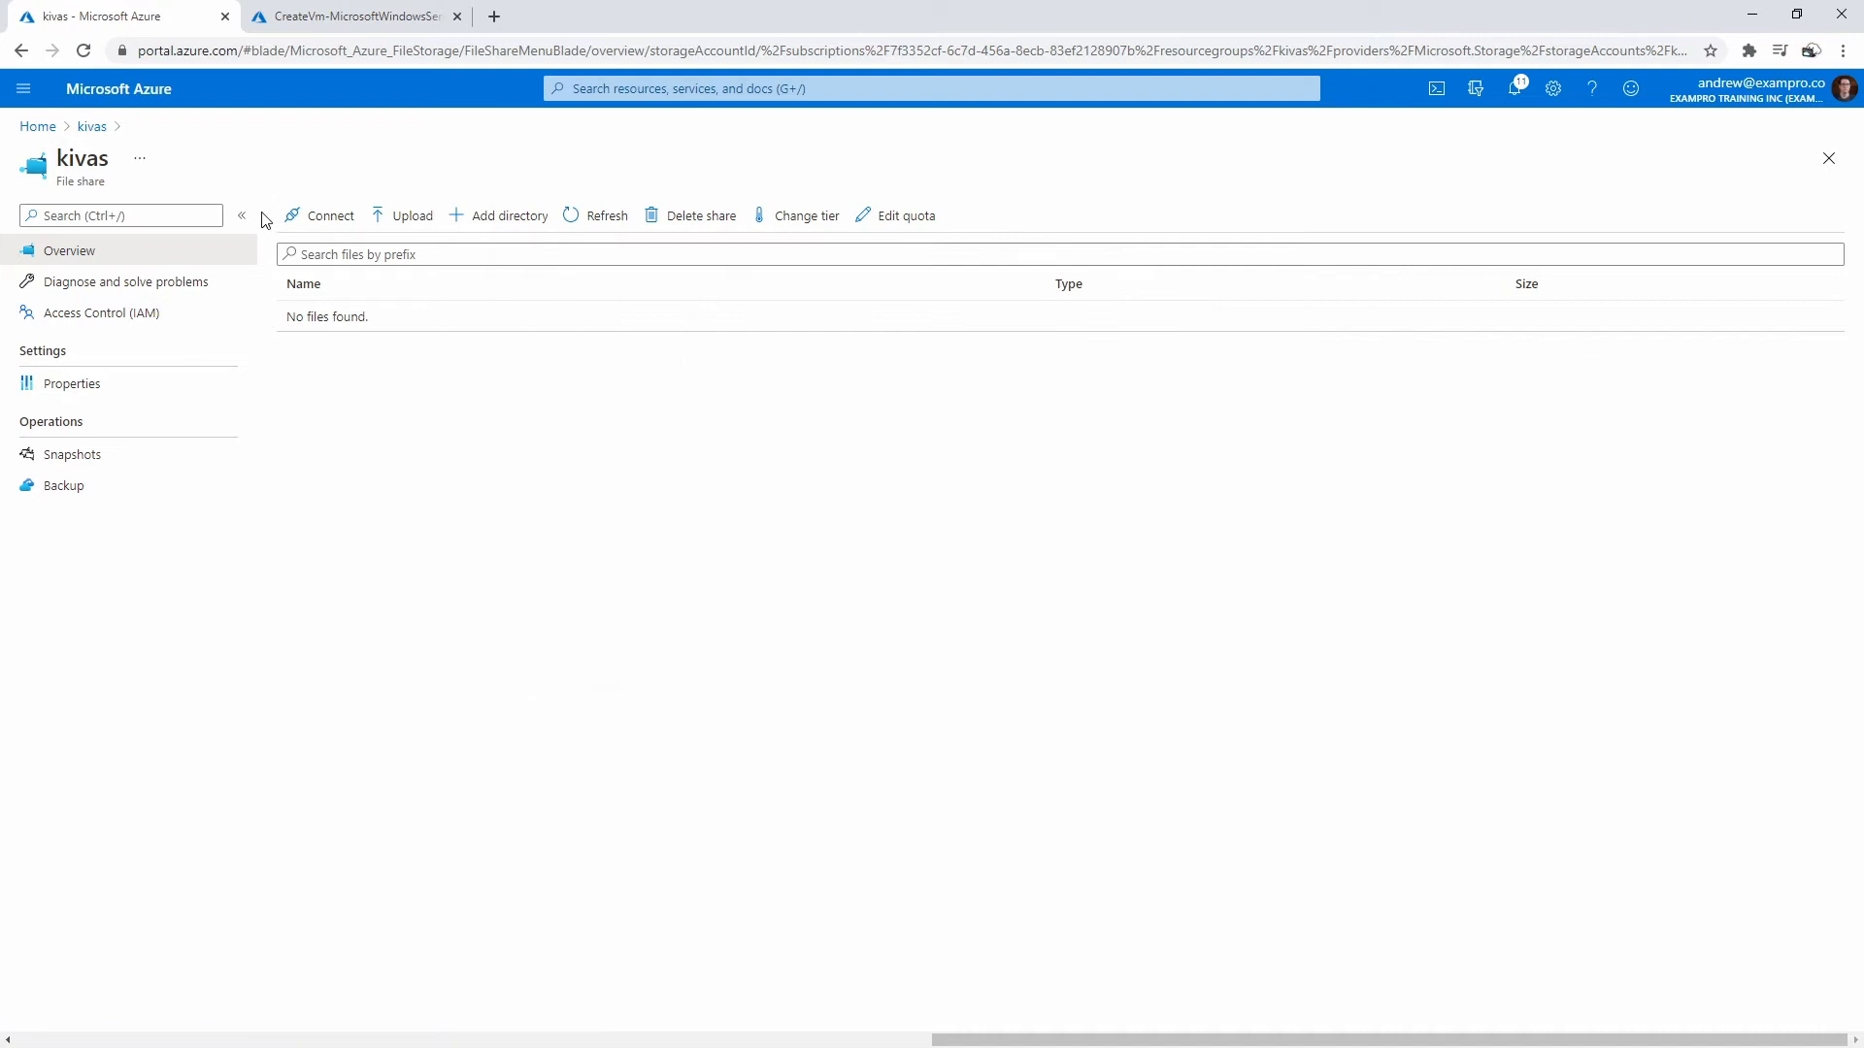
pyautogui.click(583, 90)
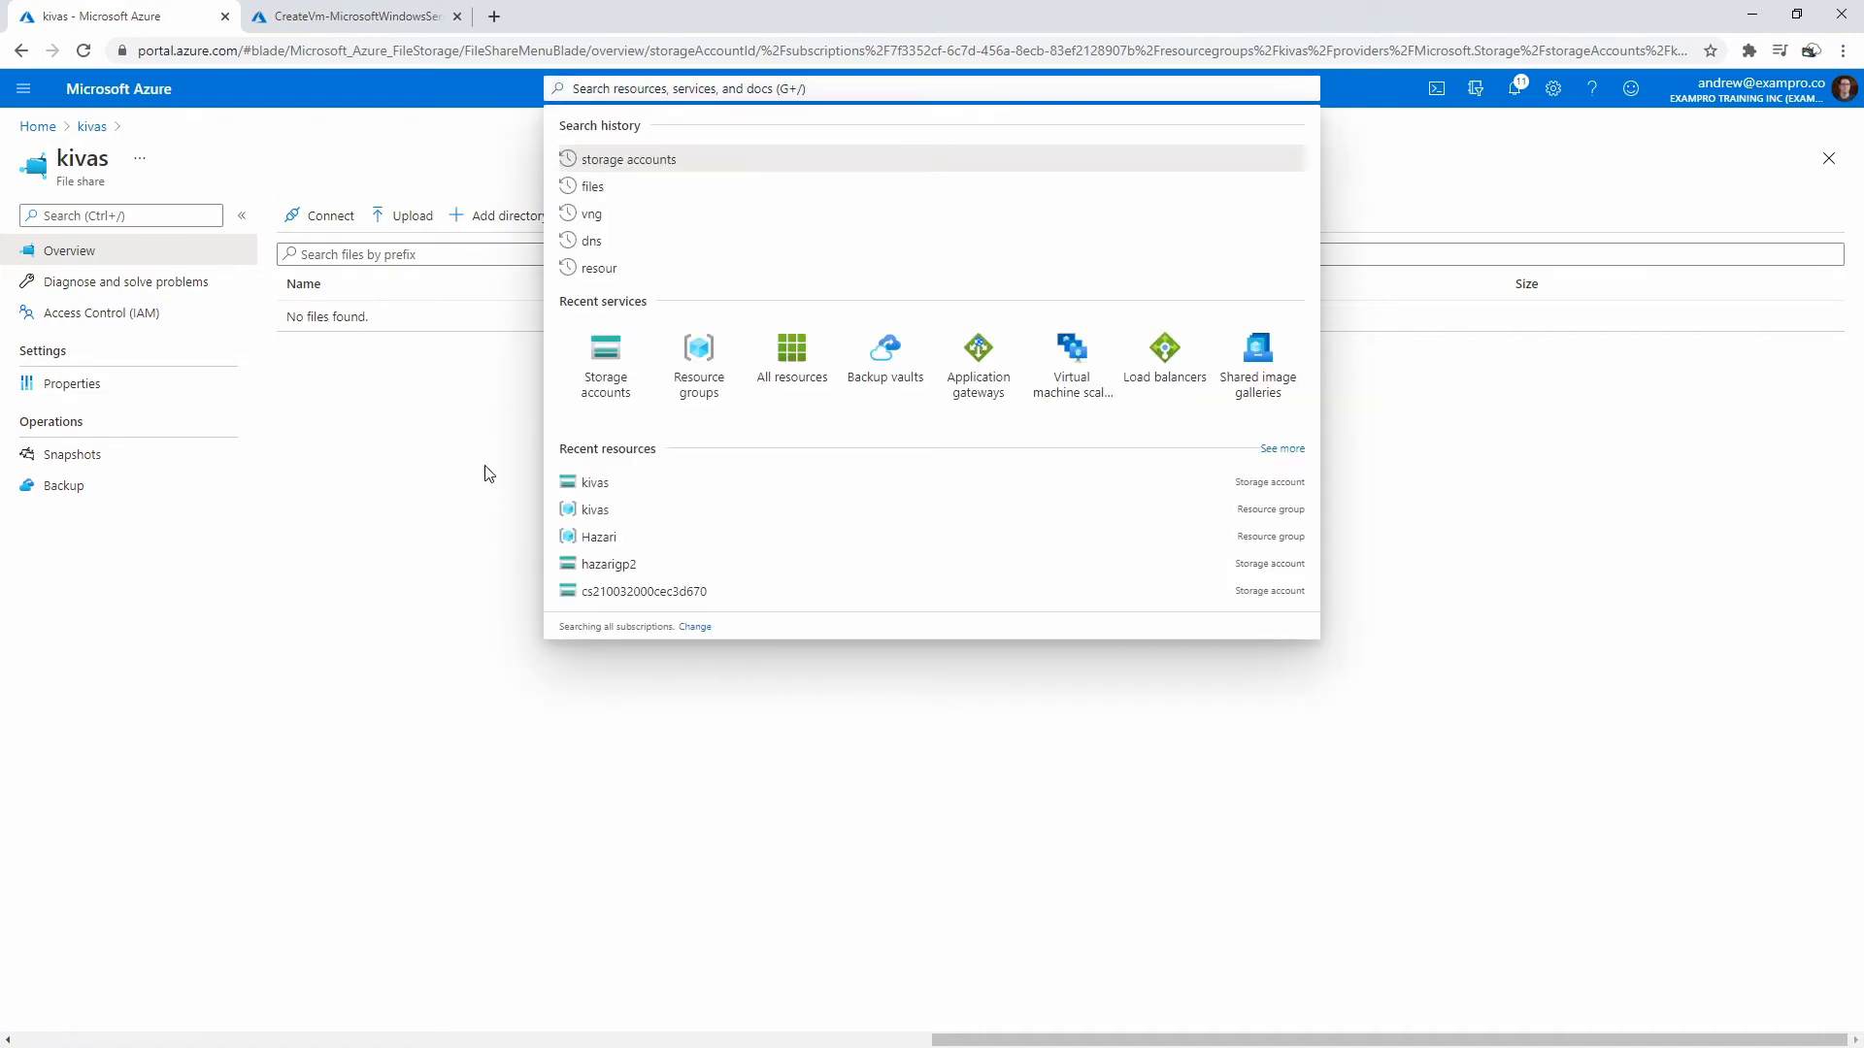
pyautogui.click(23, 88)
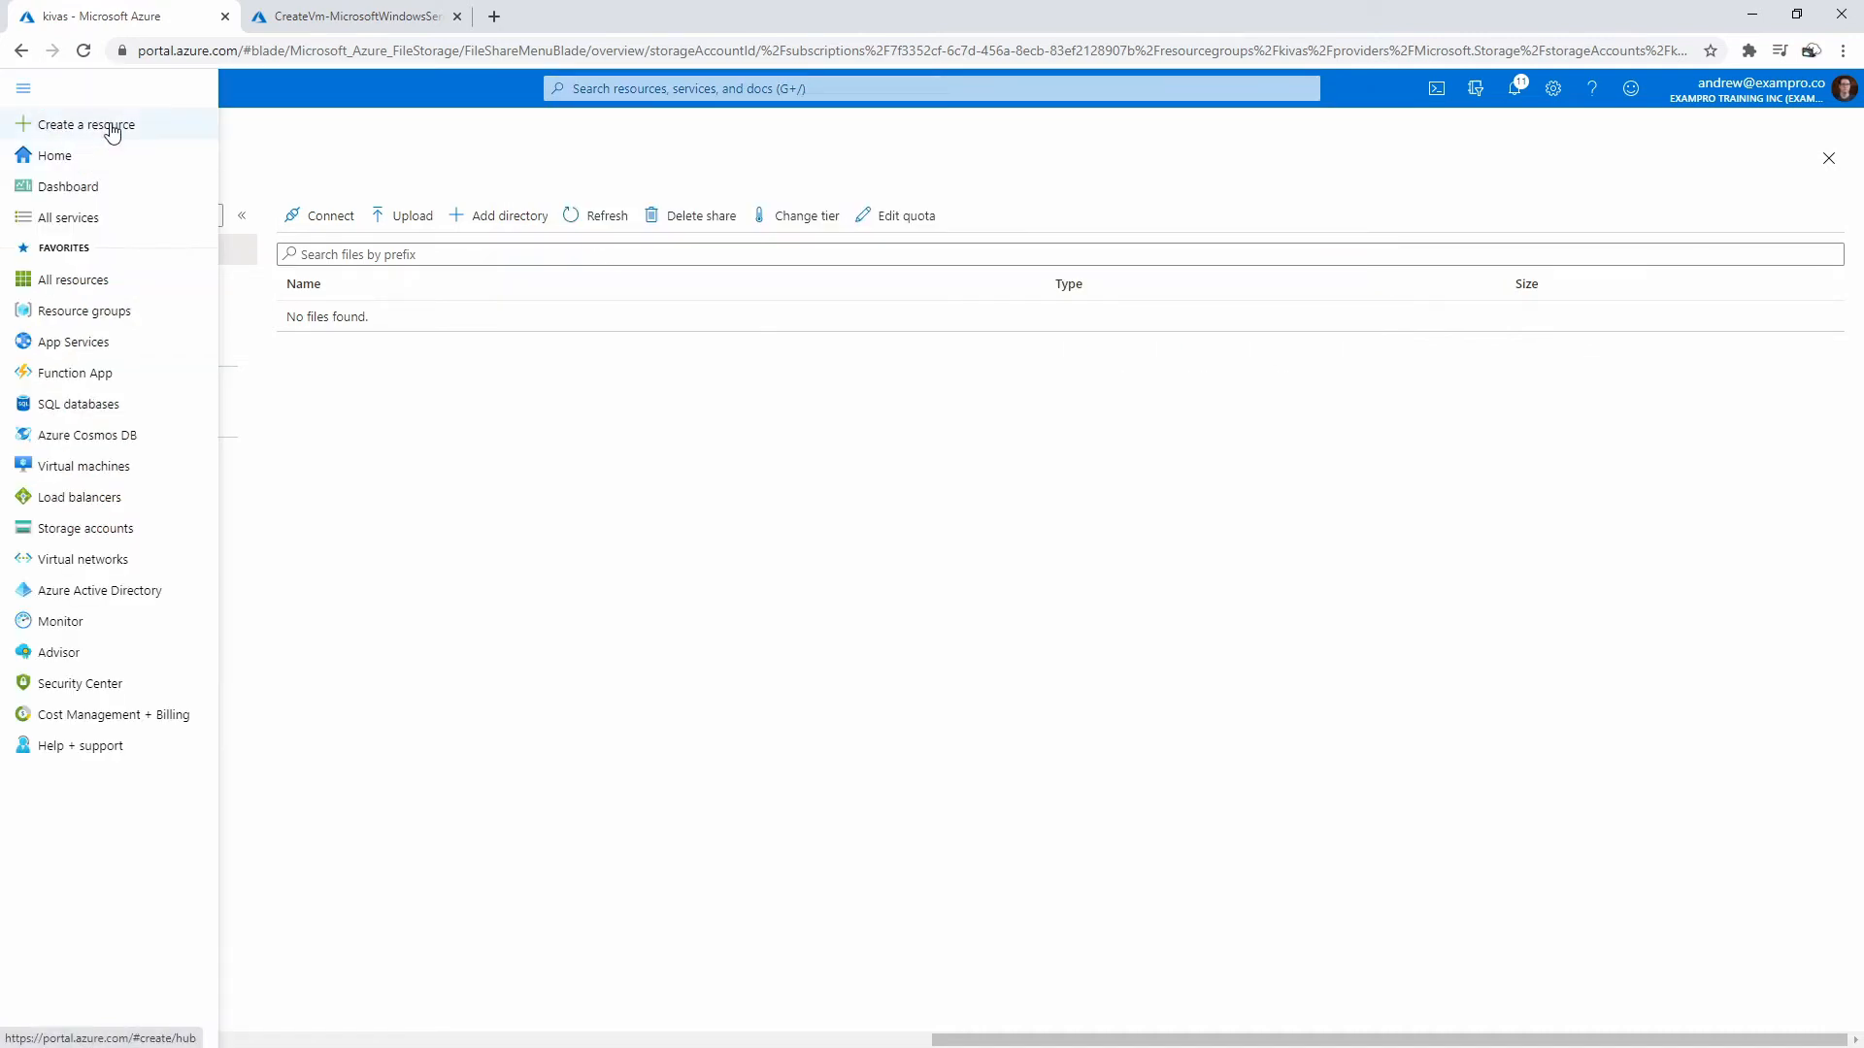
pyautogui.click(107, 217)
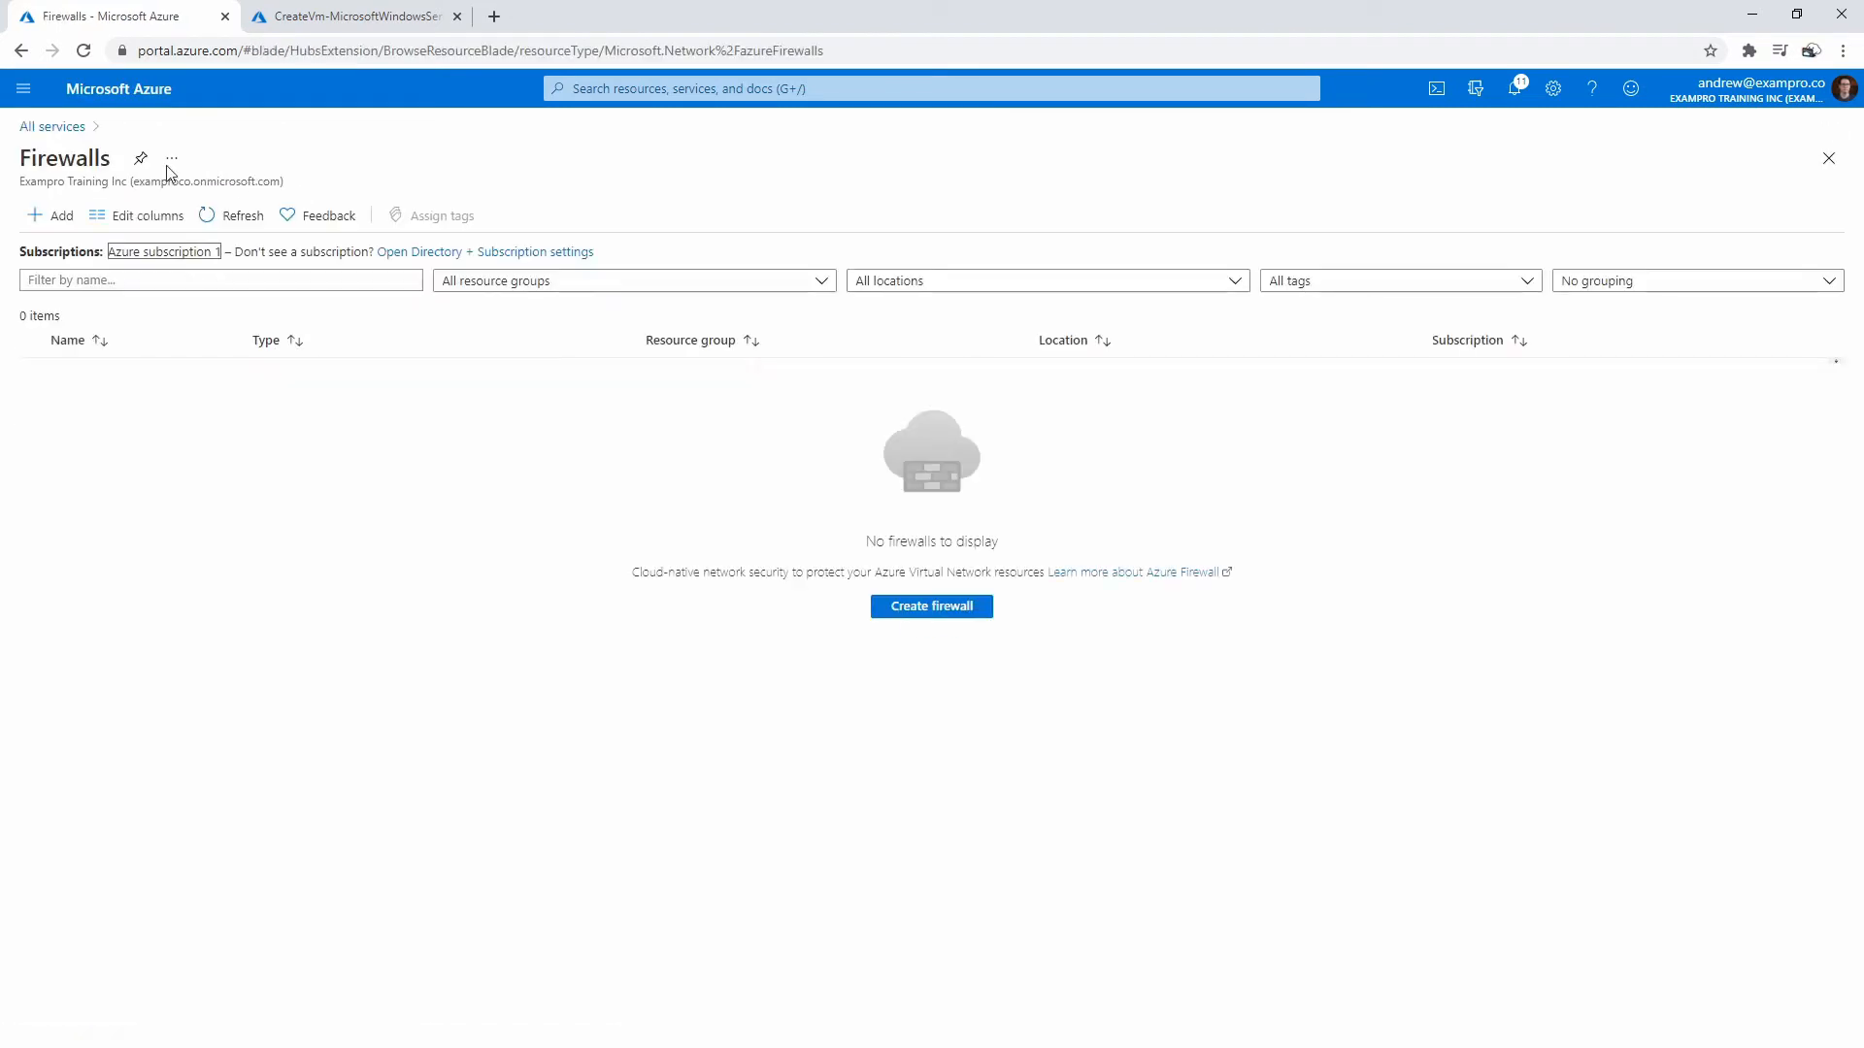
# - Filter All services for 'sync' and open Storage Sync Services in a new tab
pyautogui.click(20, 50)
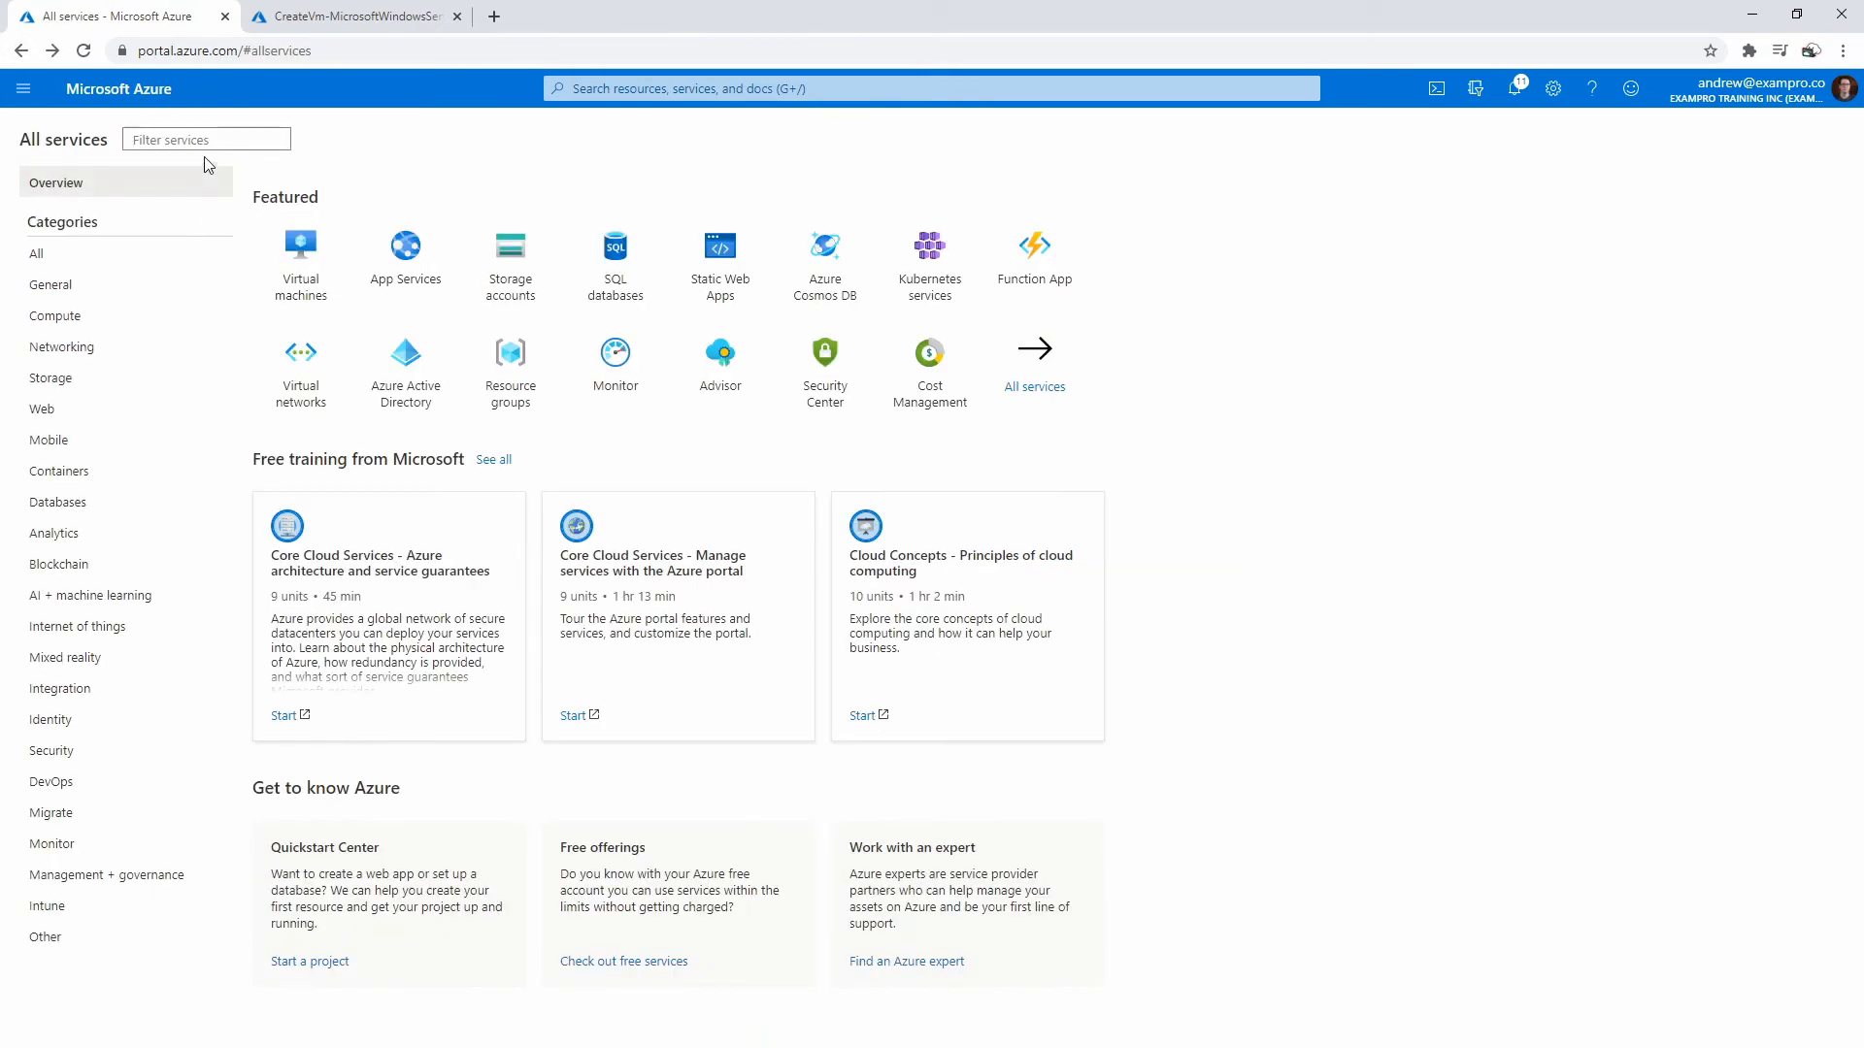
pyautogui.write('files')
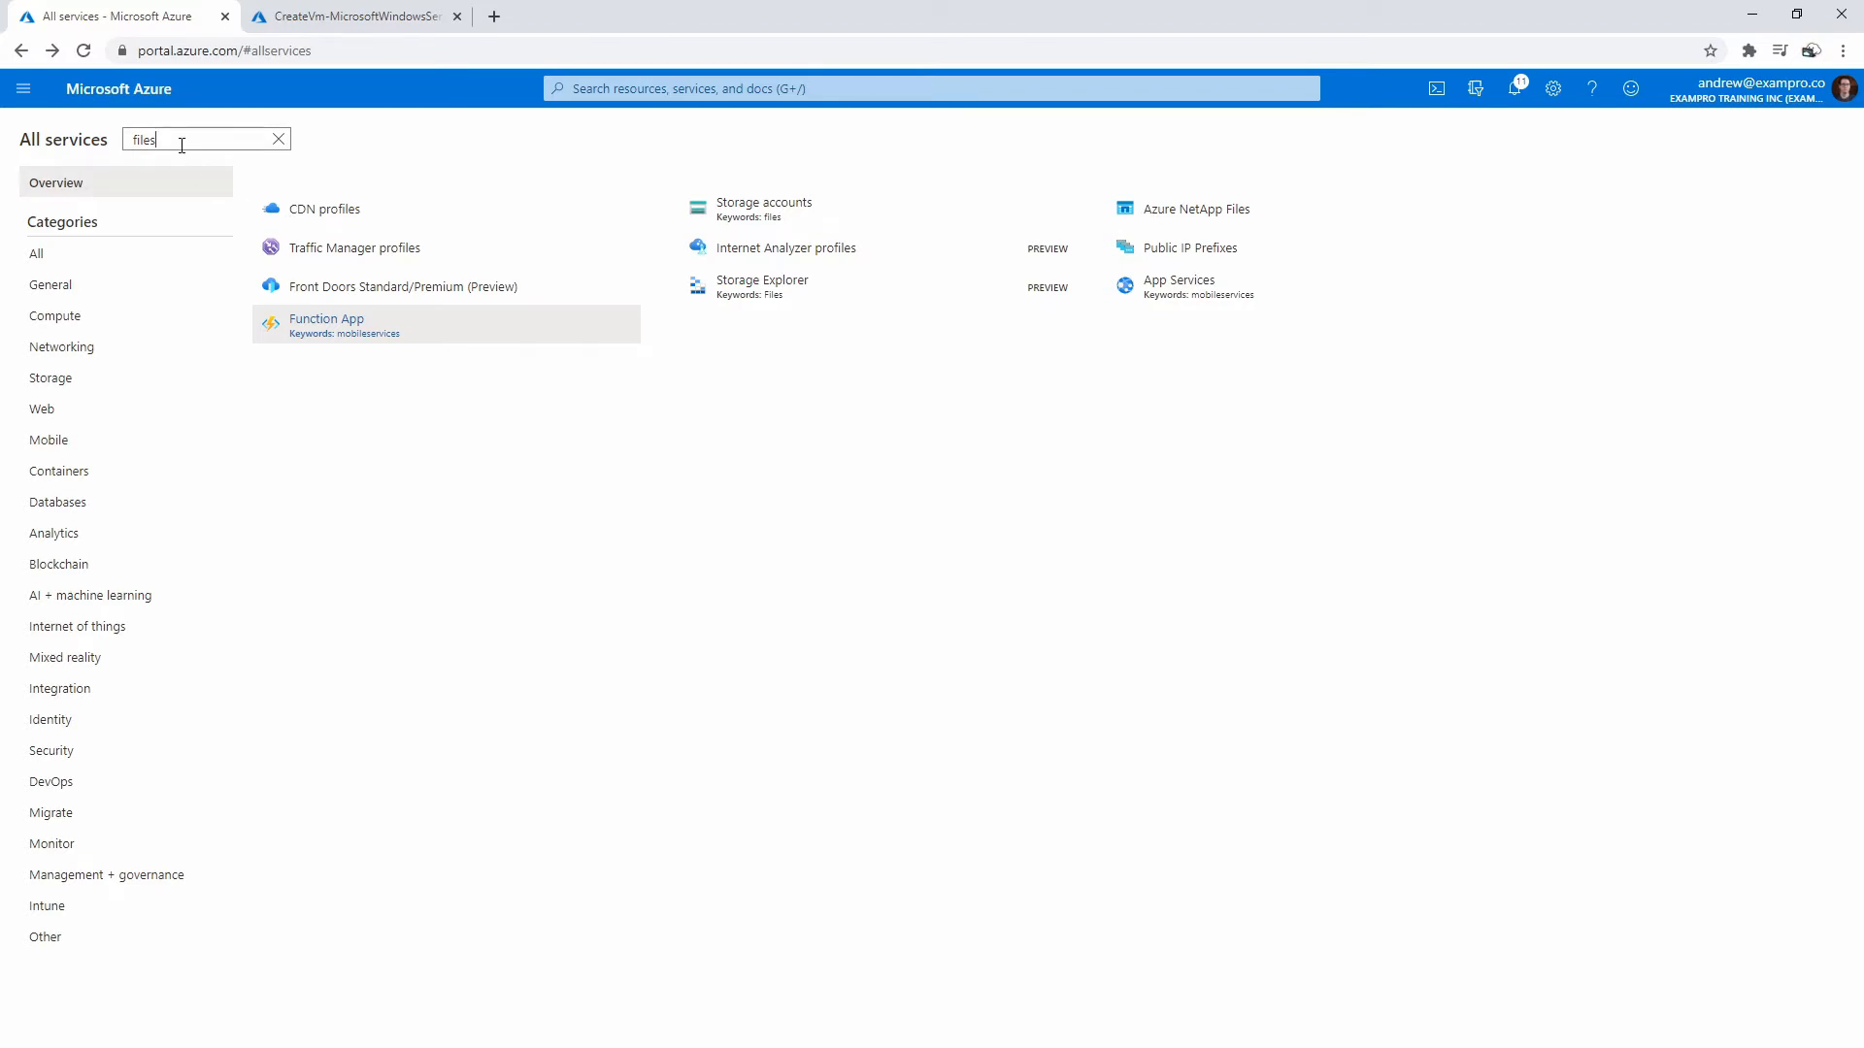
pyautogui.write('sync')
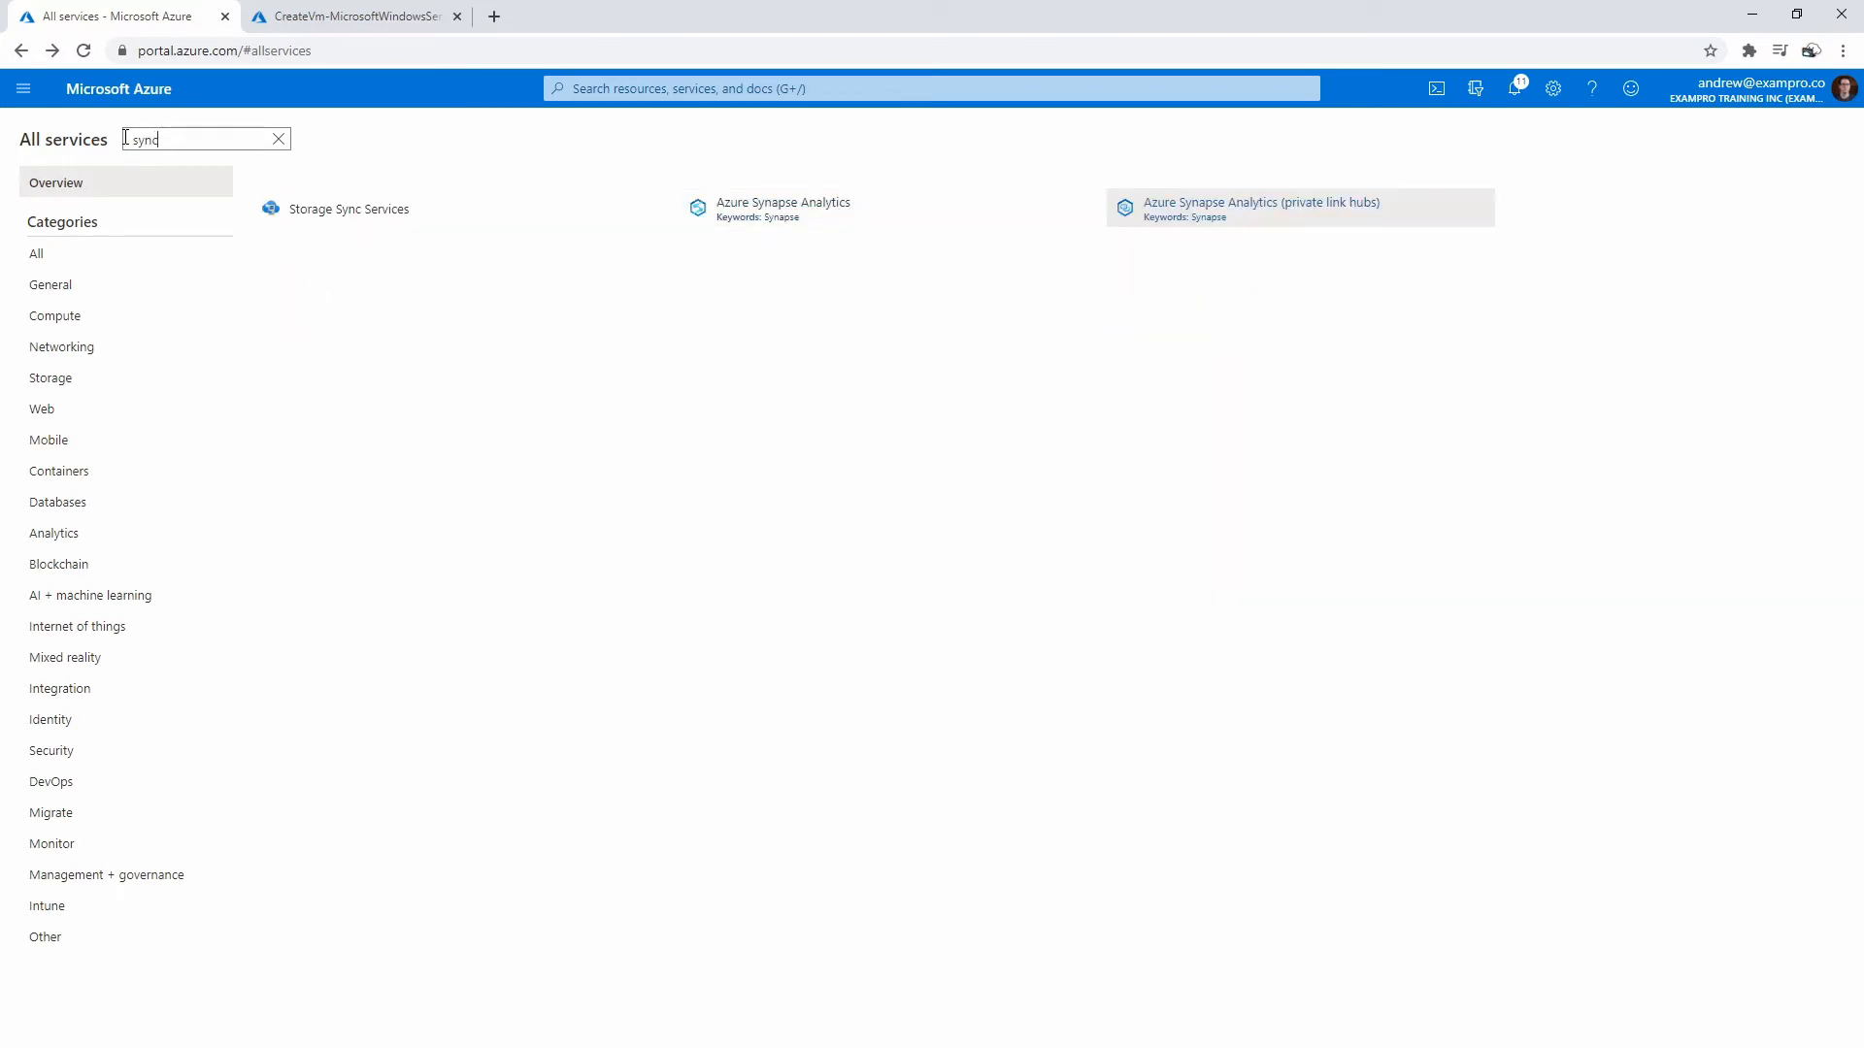
pyautogui.rightClick(391, 220)
pyautogui.click(392, 230)
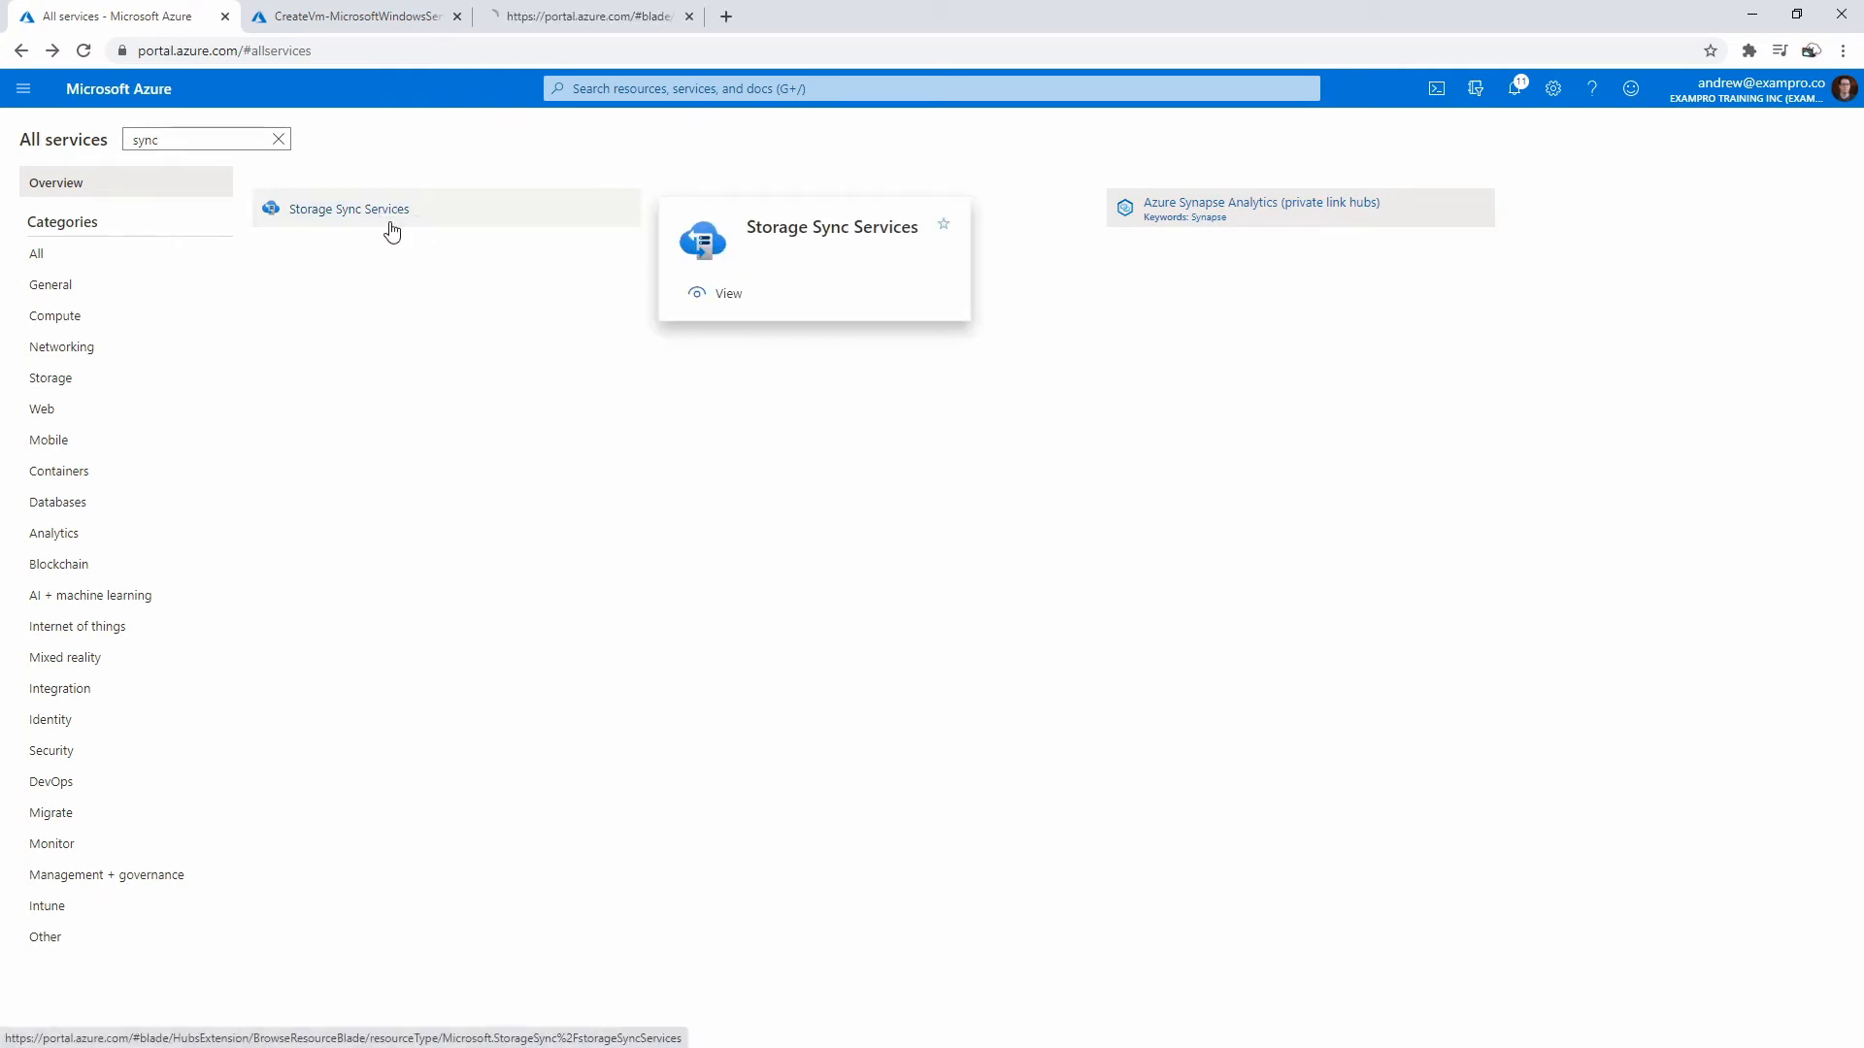
pyautogui.click(541, 20)
pyautogui.moveTo(553, 21); pyautogui.dragTo(311, 34)
pyautogui.hotkey('ctrl', 'shift', 'Tab')
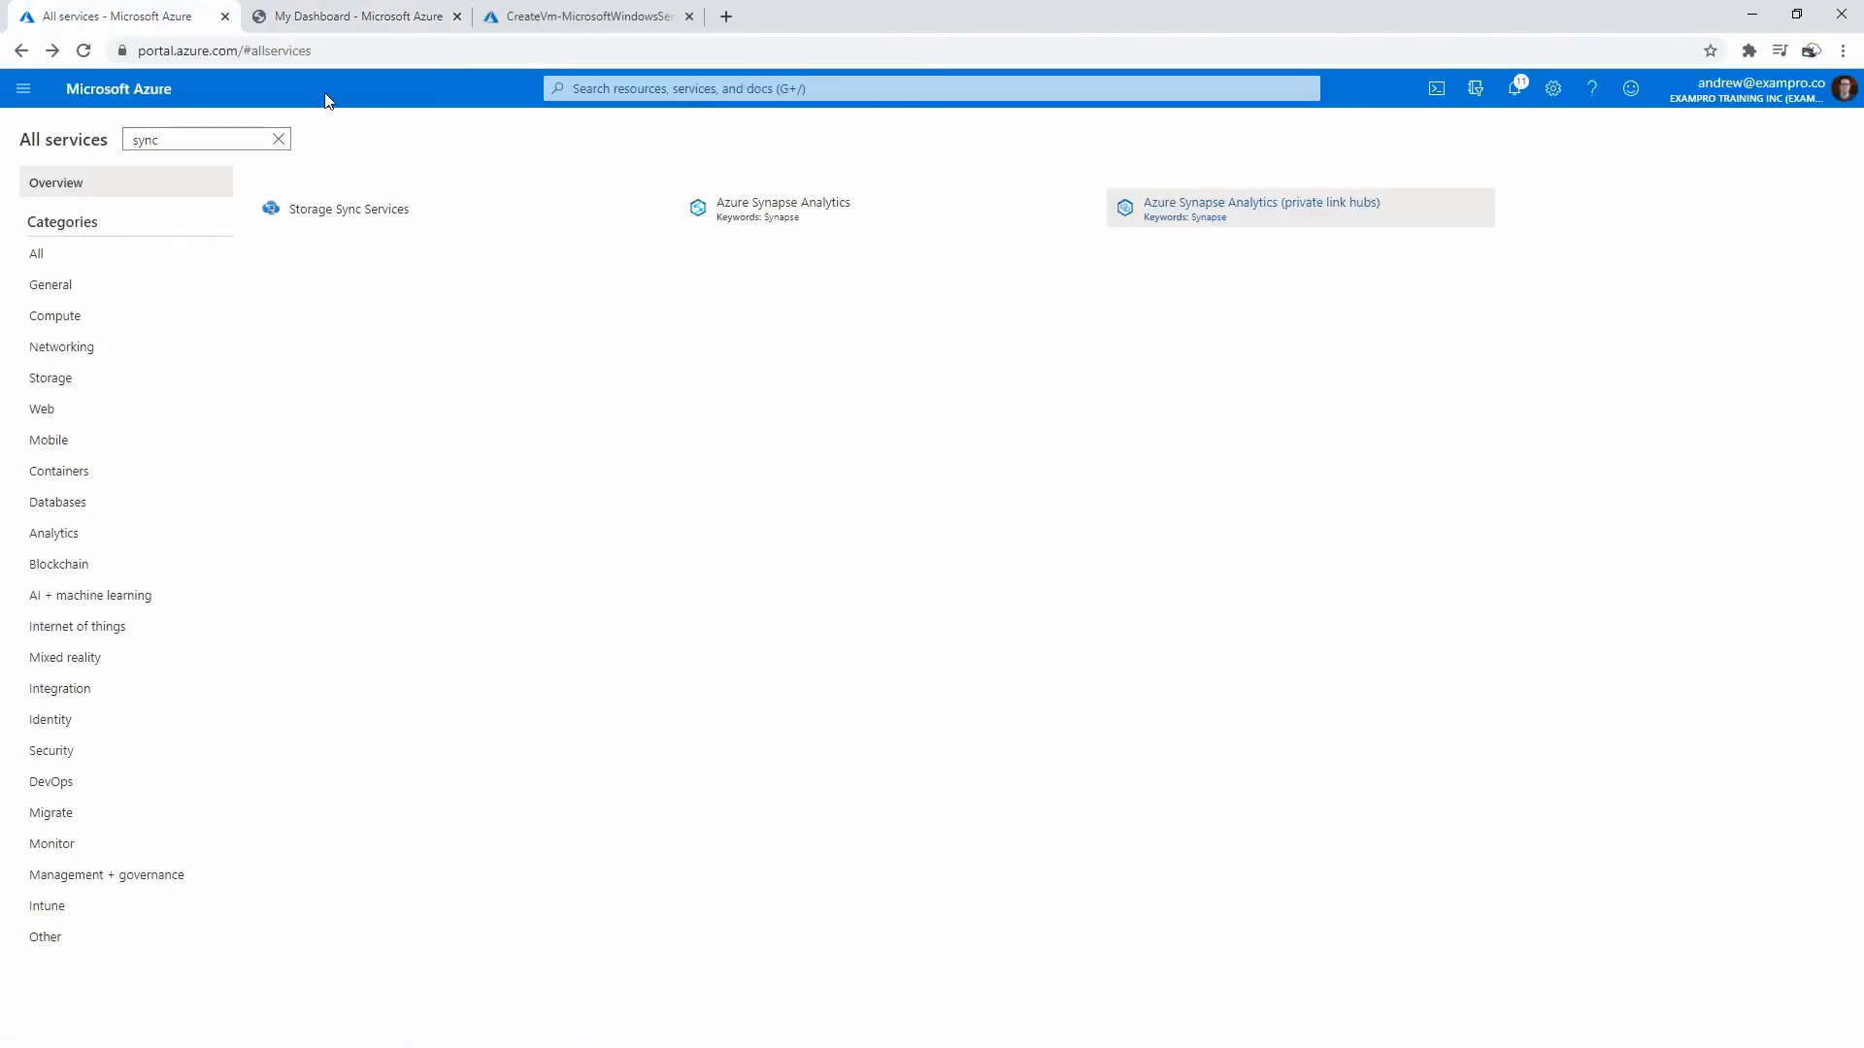
# - Open Storage Sync Services from the portal search for 'sync' and close the duplicate tab
pyautogui.click(587, 89)
pyautogui.write('sync')
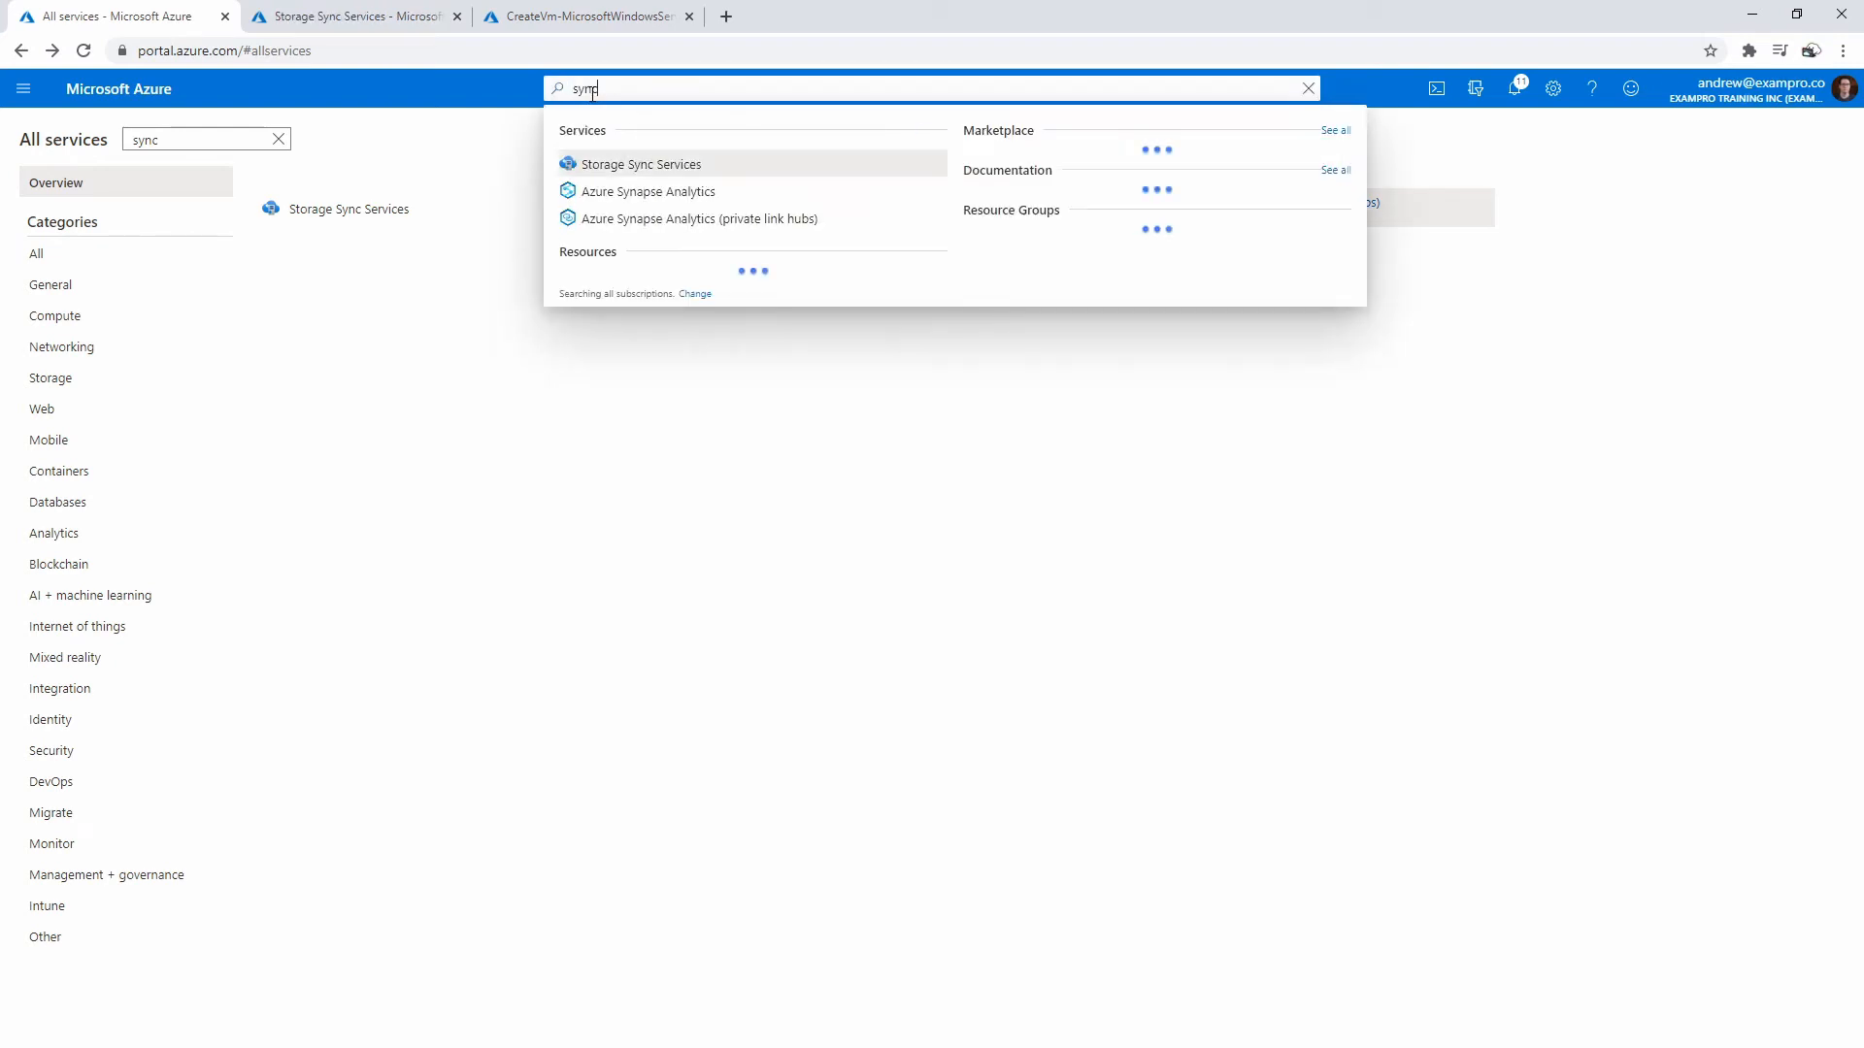
pyautogui.click(624, 165)
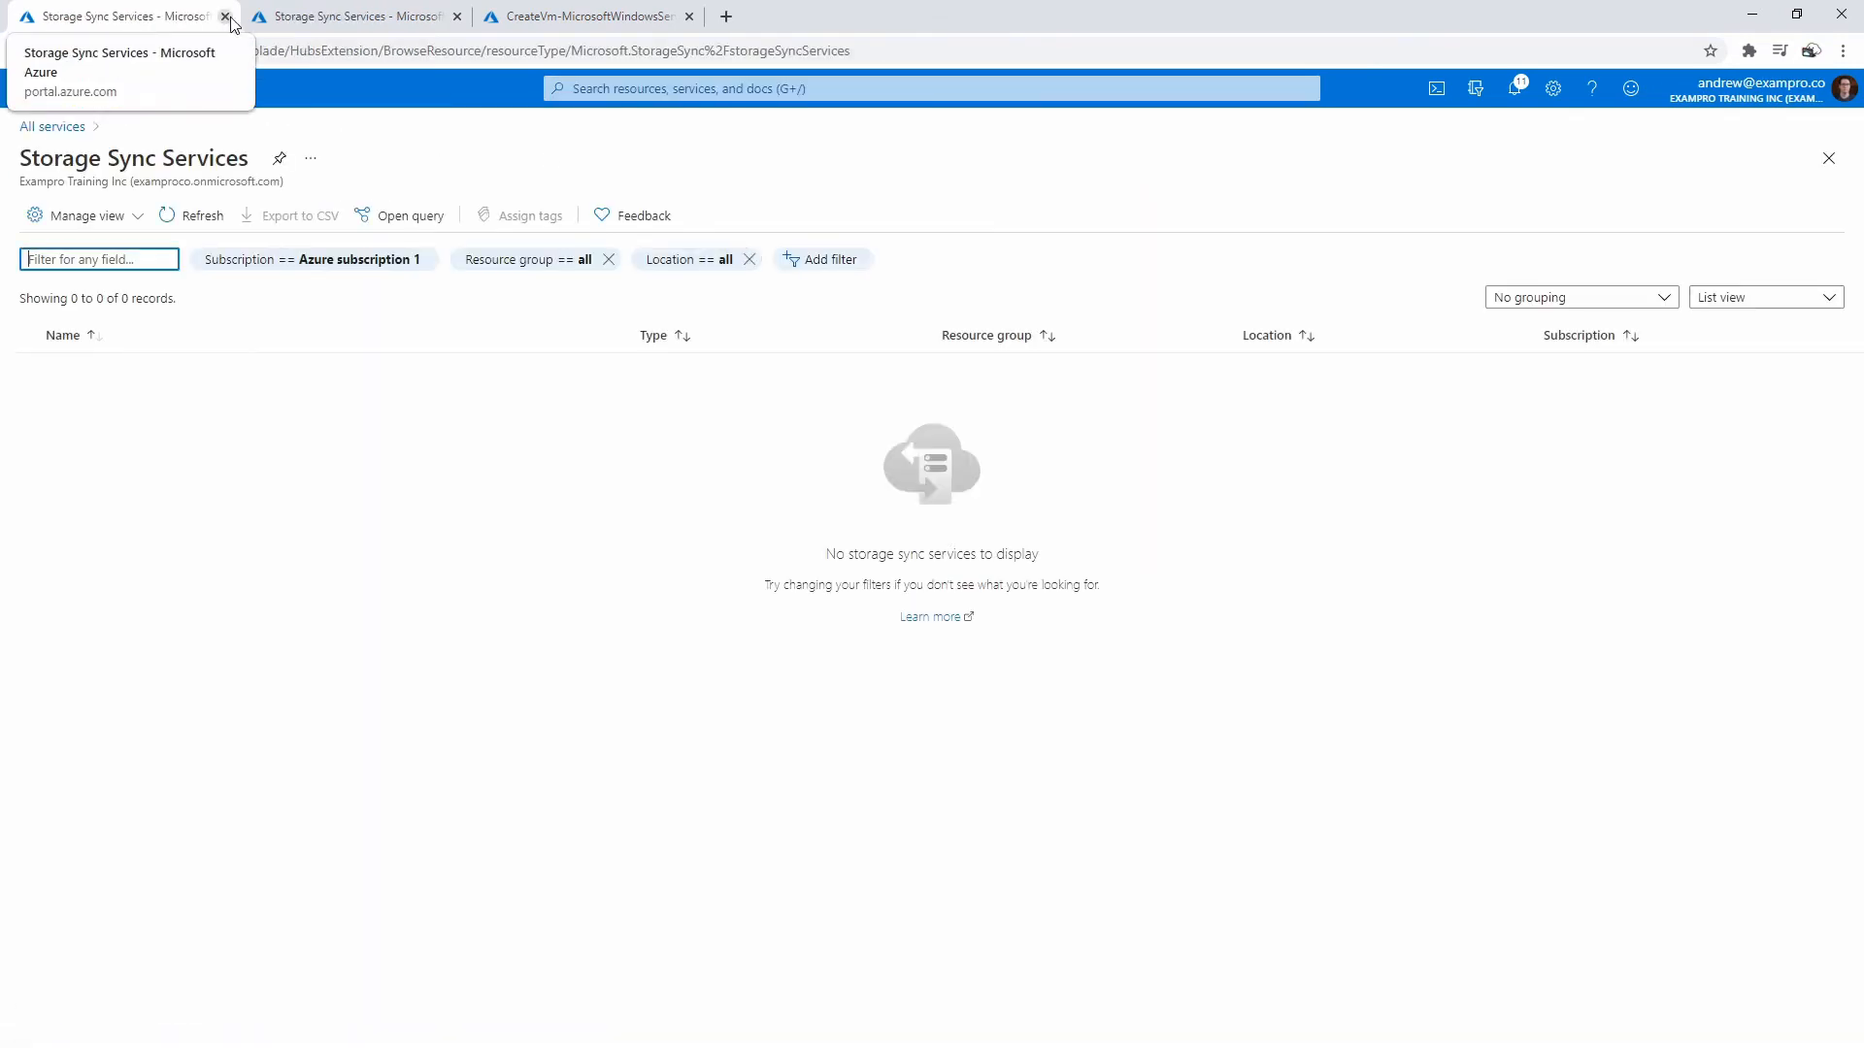
pyautogui.click(330, 19)
pyautogui.click(457, 17)
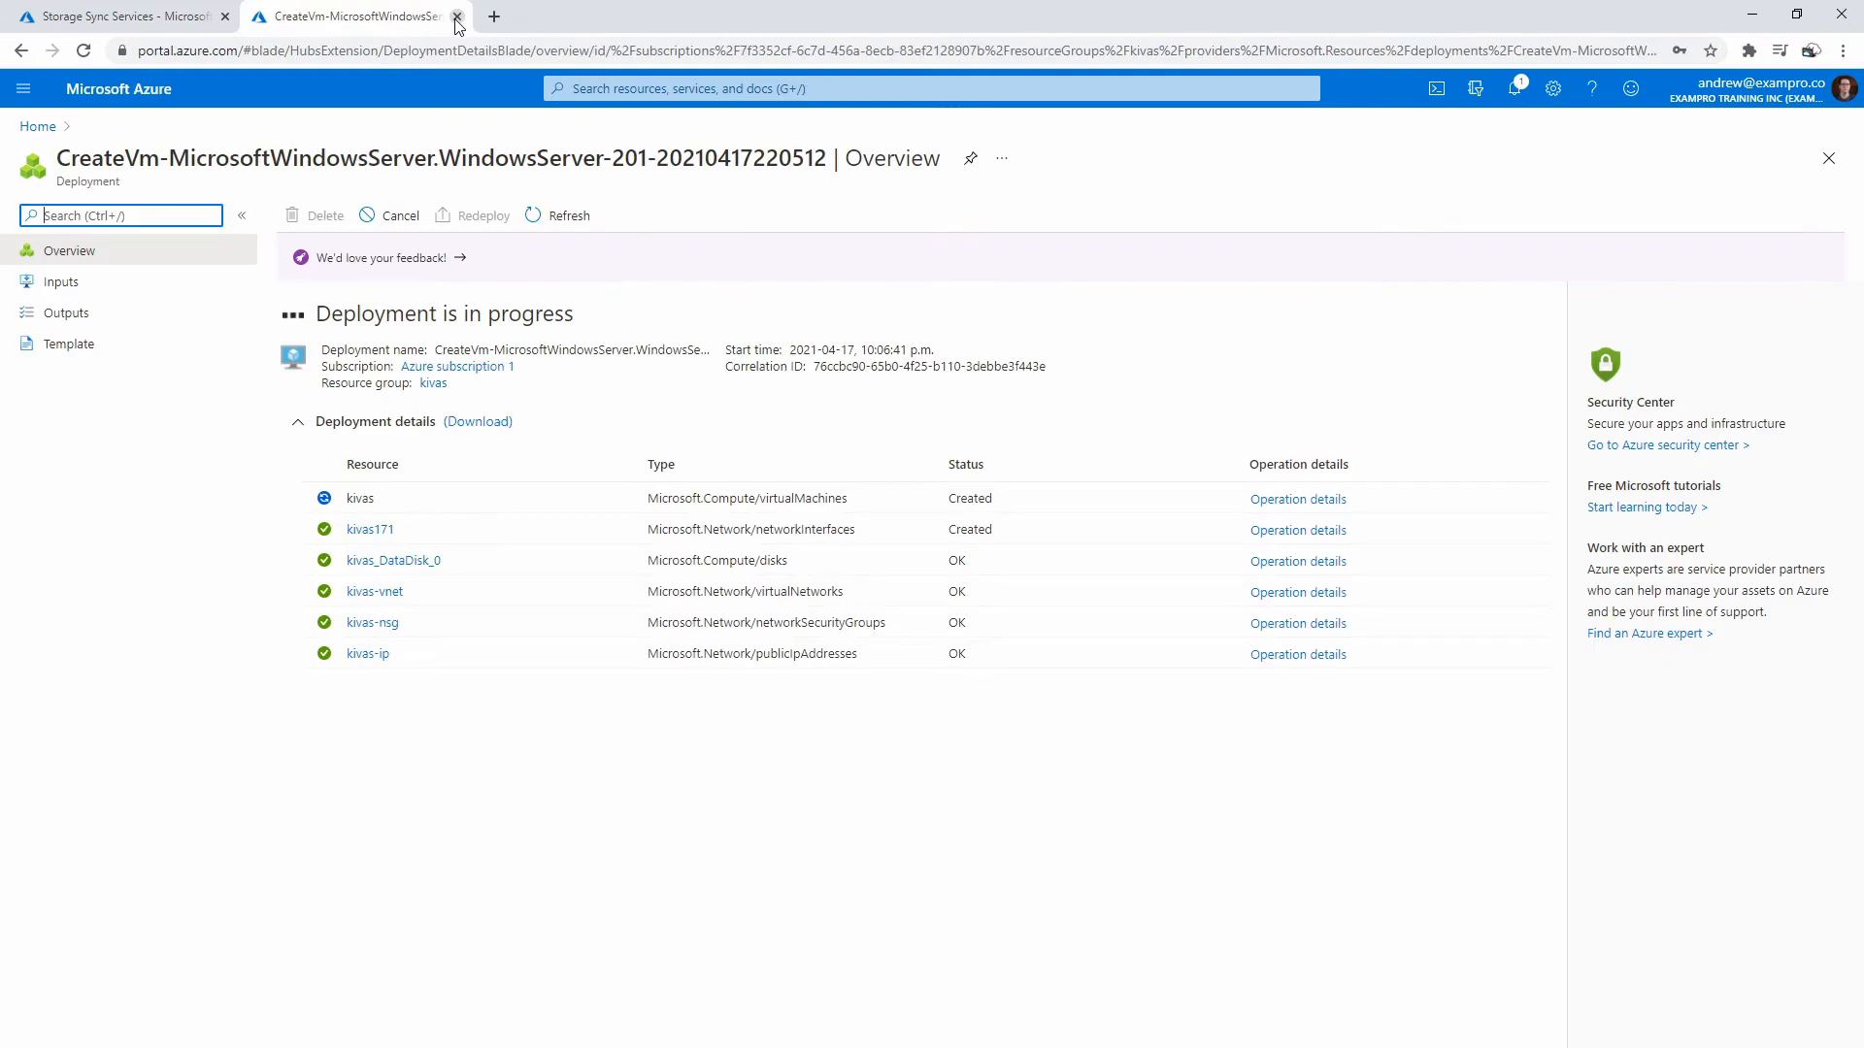
pyautogui.click(169, 22)
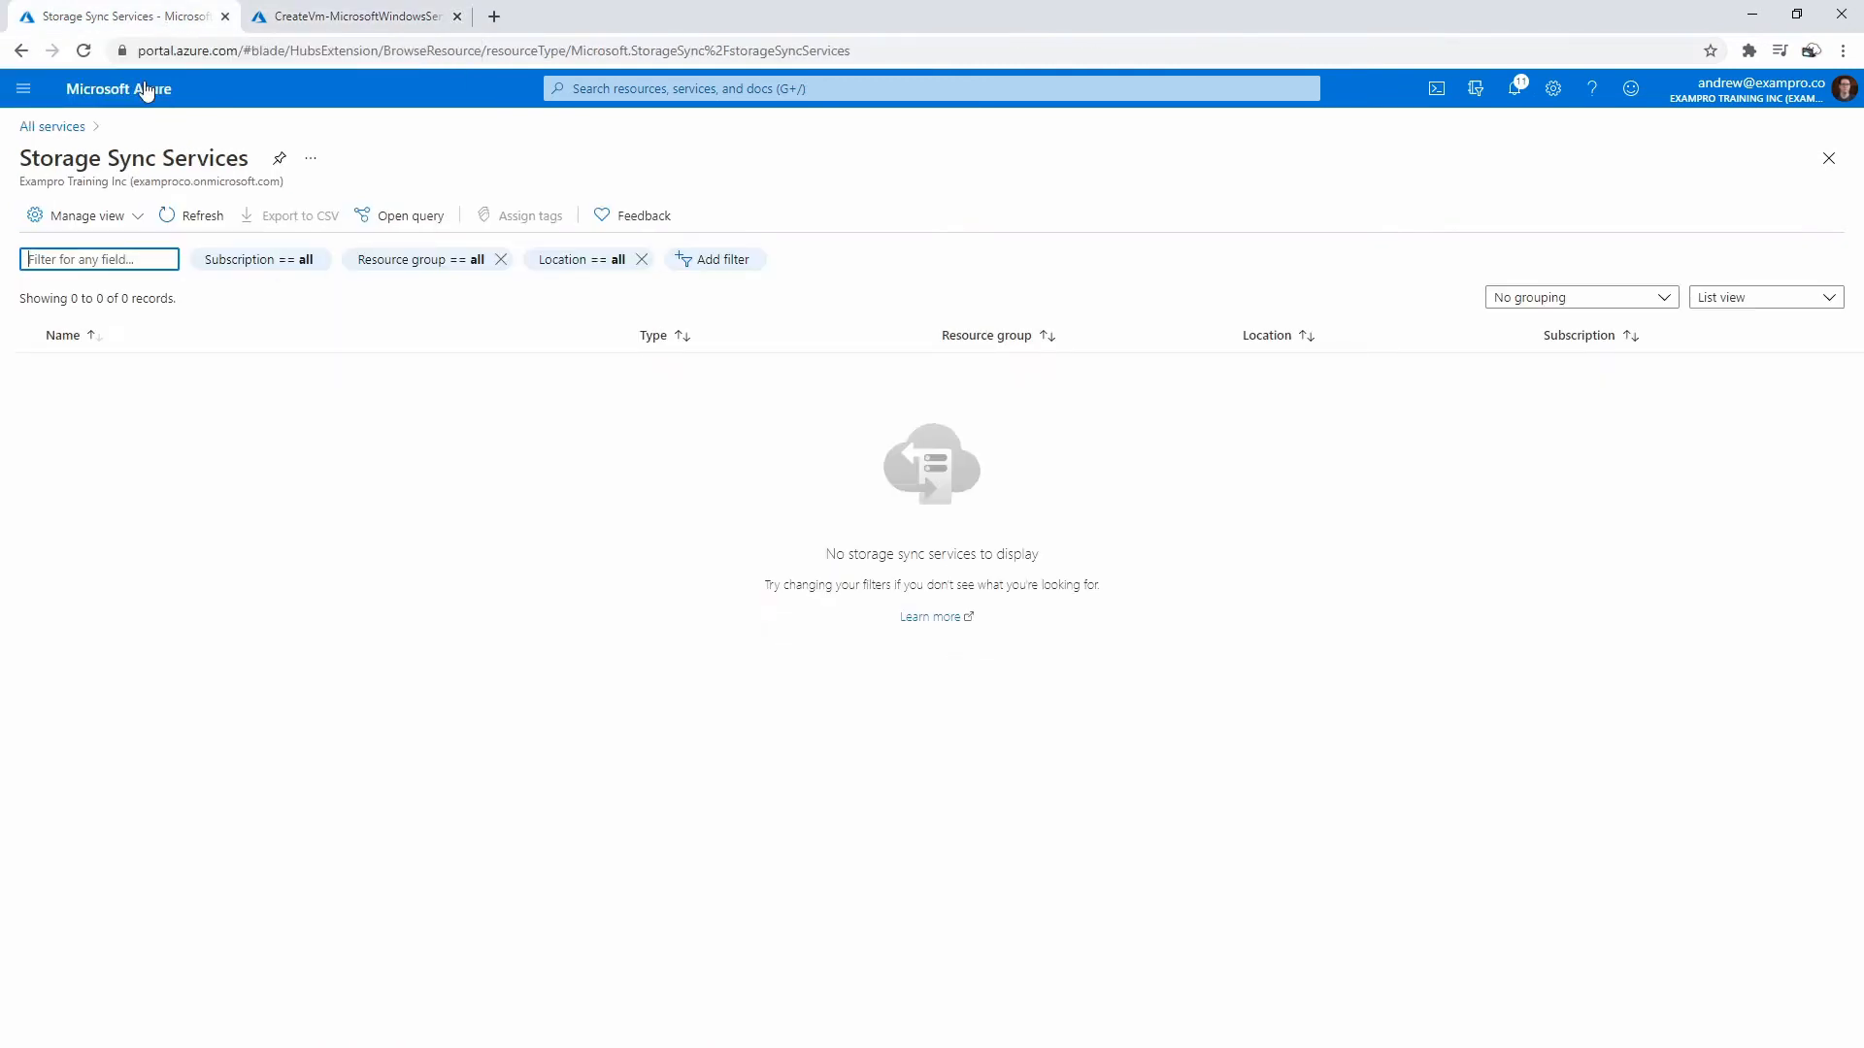
pyautogui.click(23, 88)
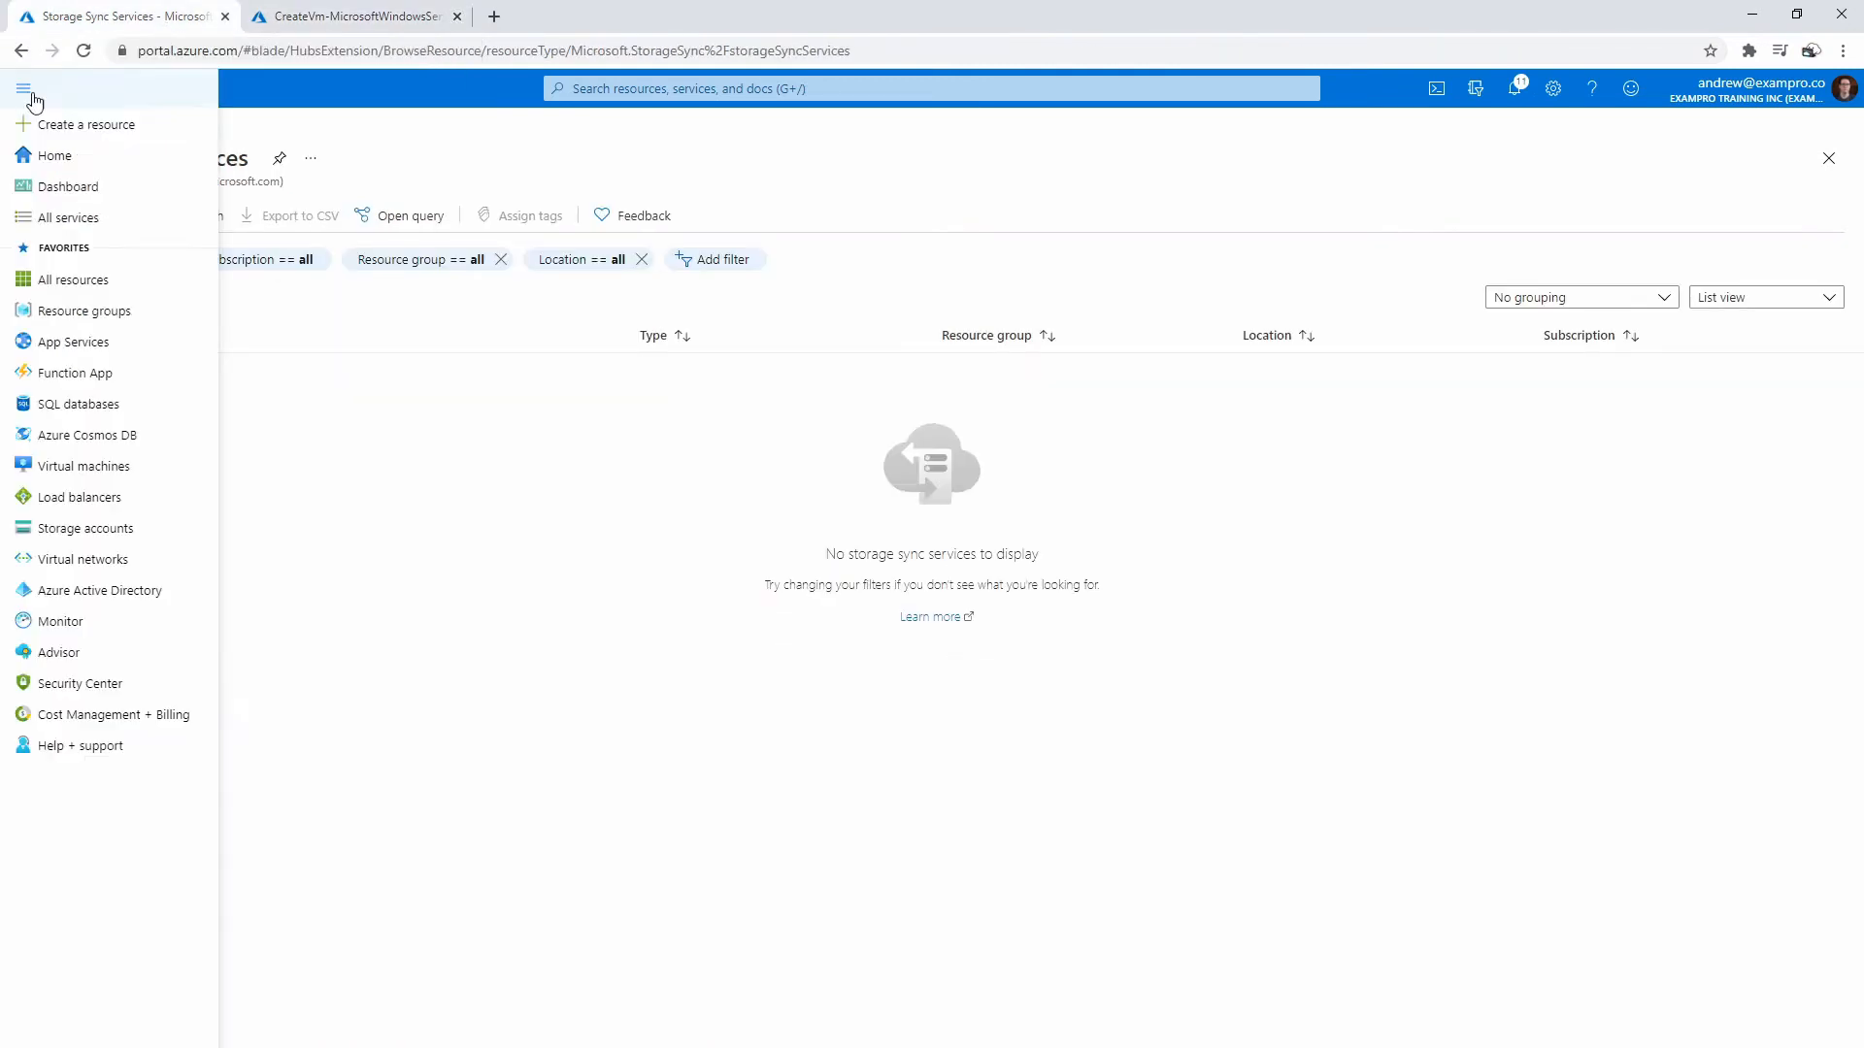
pyautogui.middleClick(90, 136)
# - Find Azure File Sync in the marketplace, review its plans, and start creating the service
pyautogui.click(282, 22)
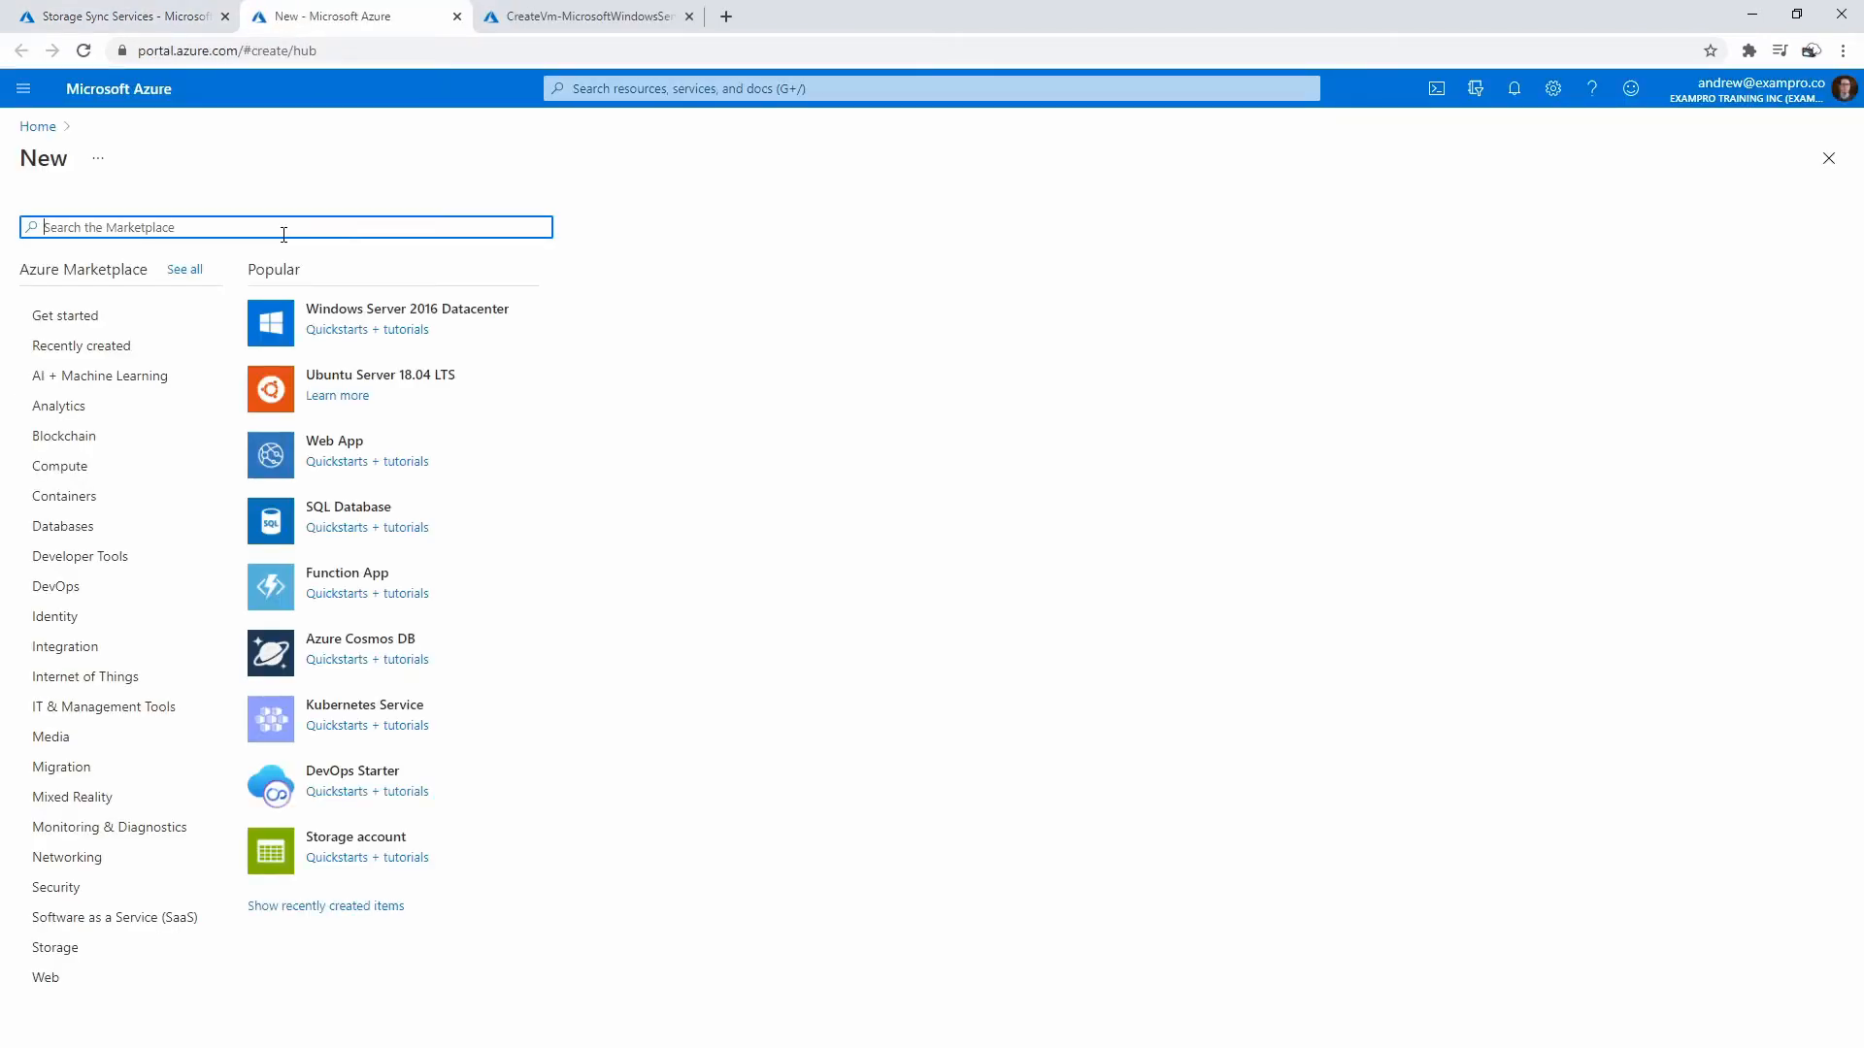
pyautogui.write('File Sync')
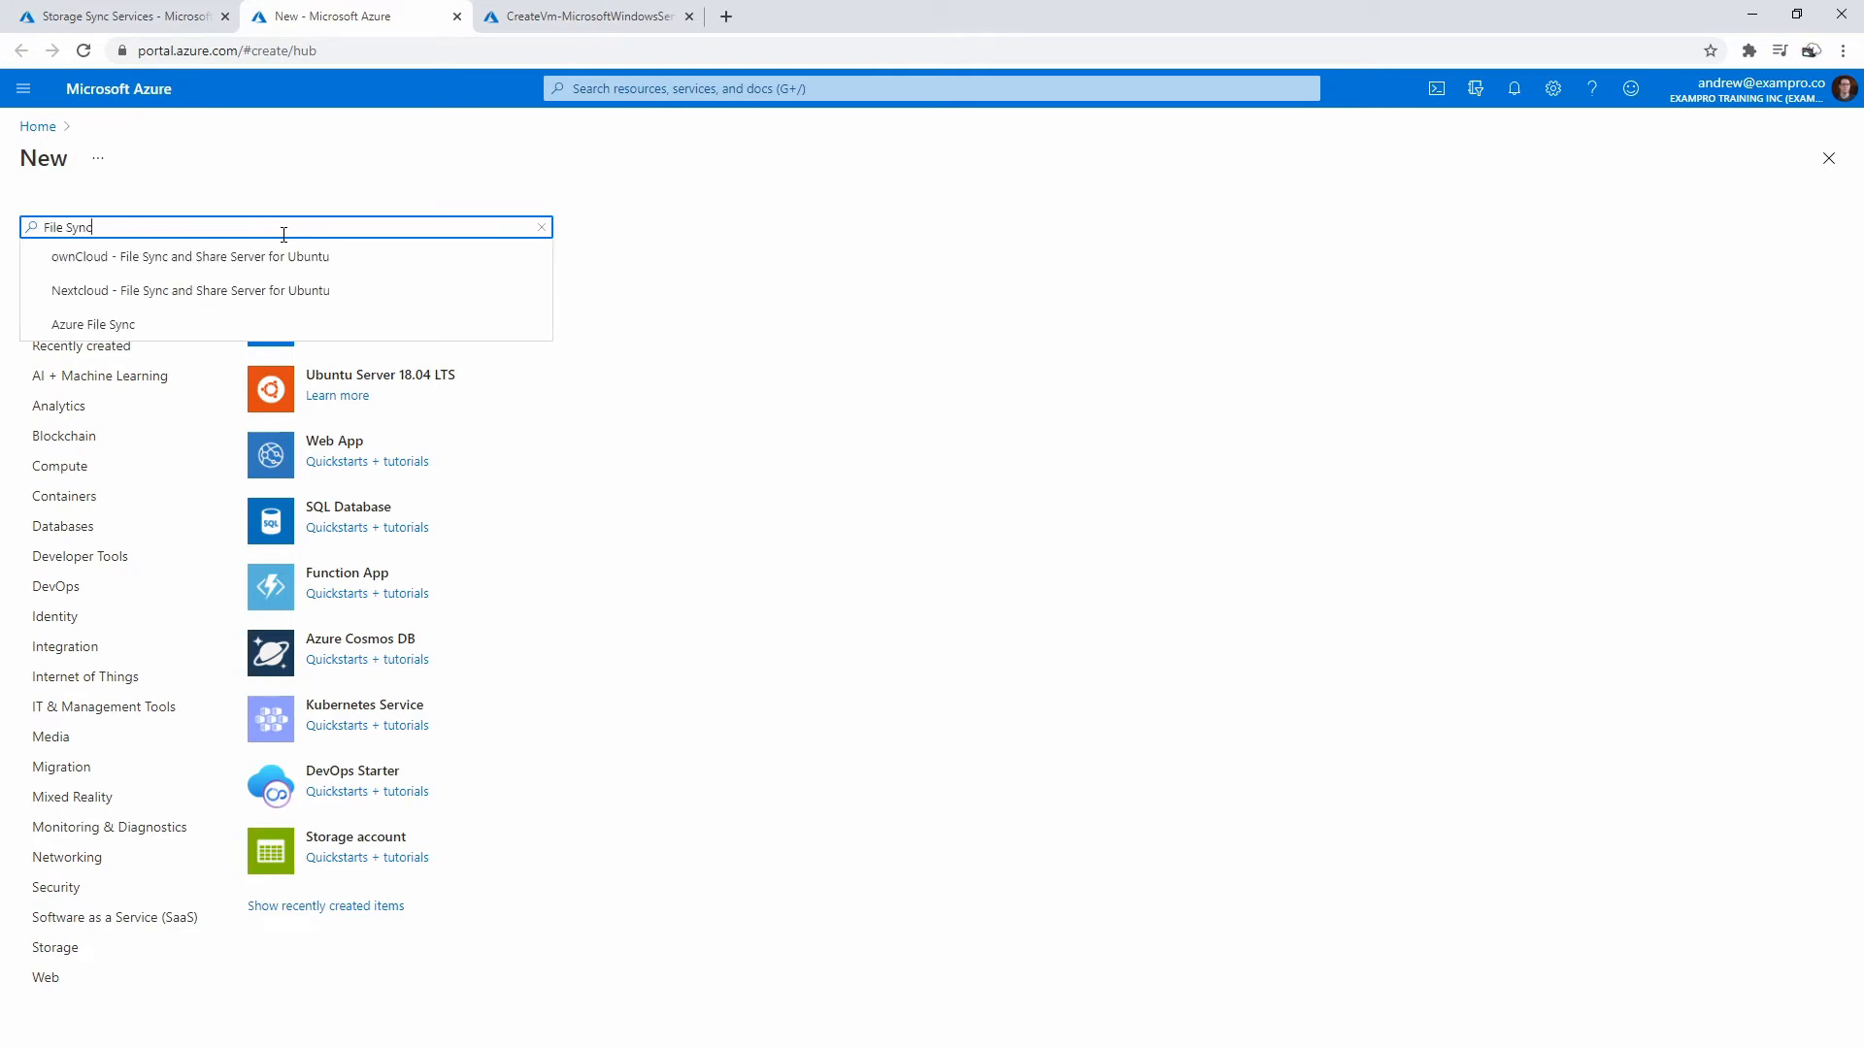
pyautogui.click(155, 323)
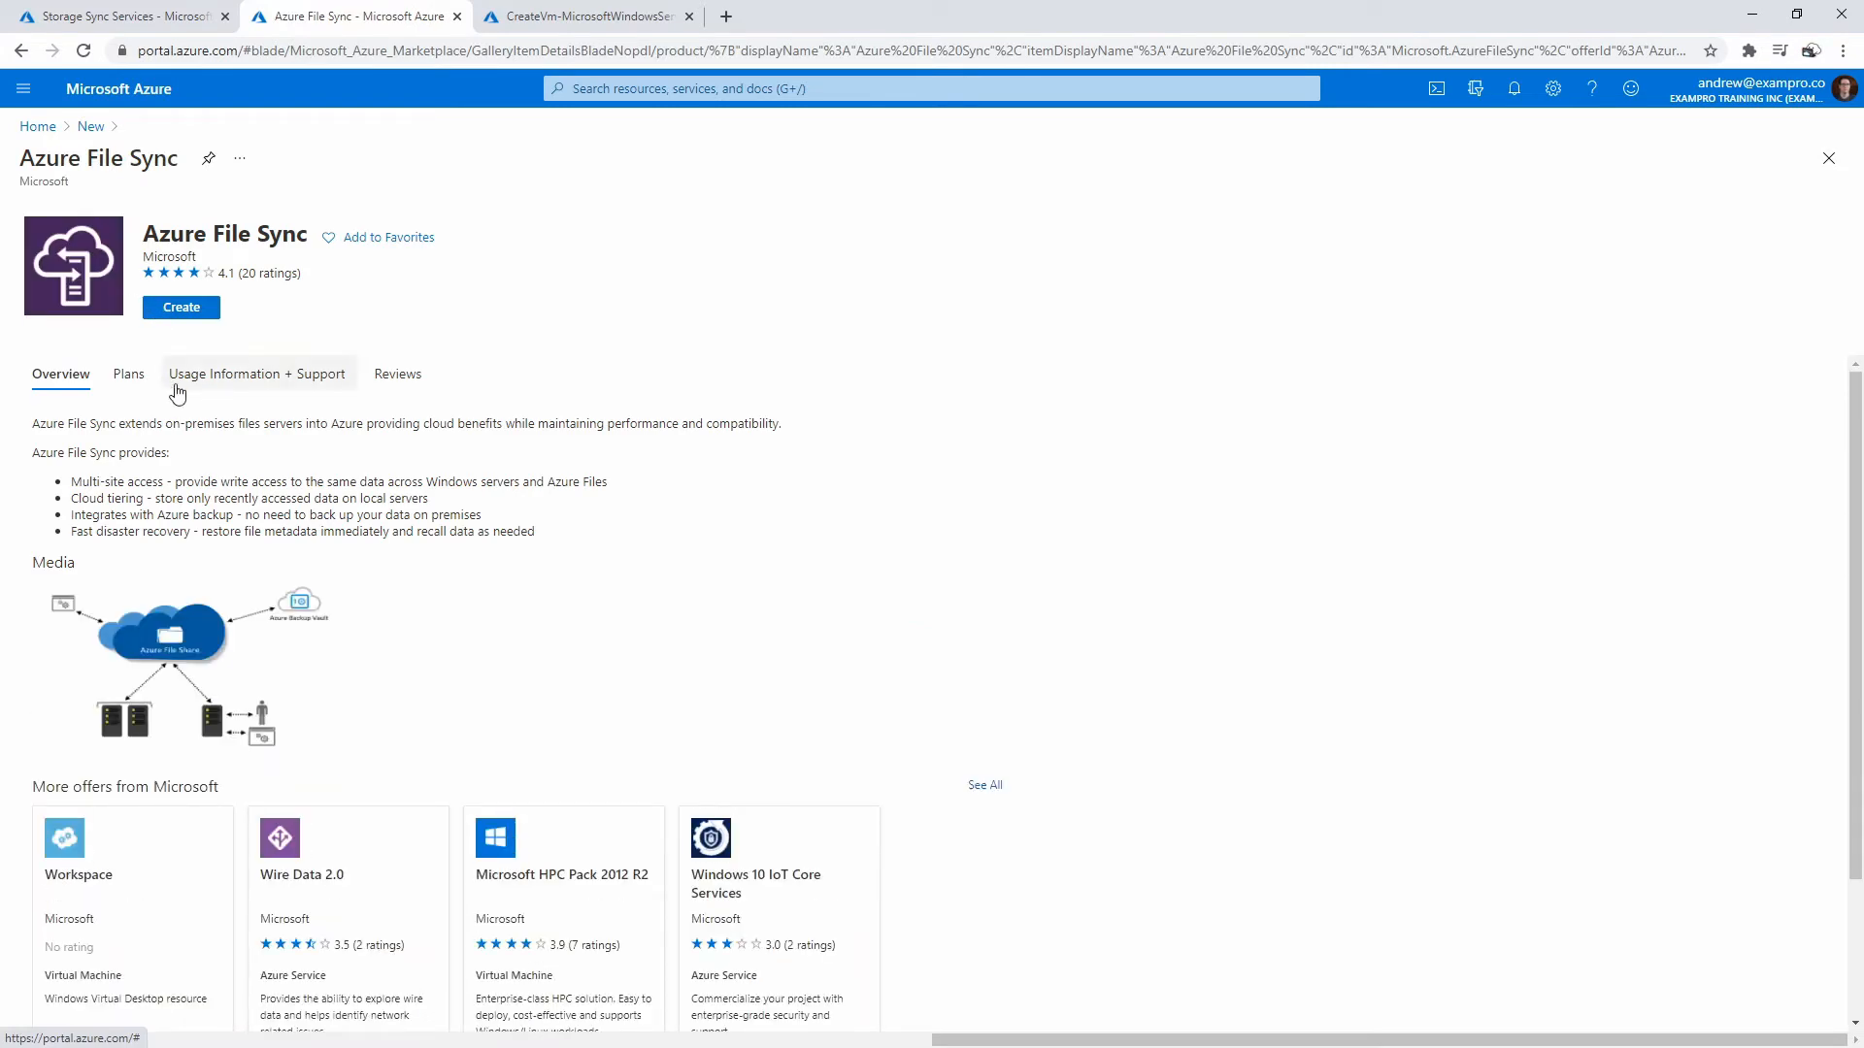
pyautogui.moveTo(320, 237); pyautogui.dragTo(143, 238)
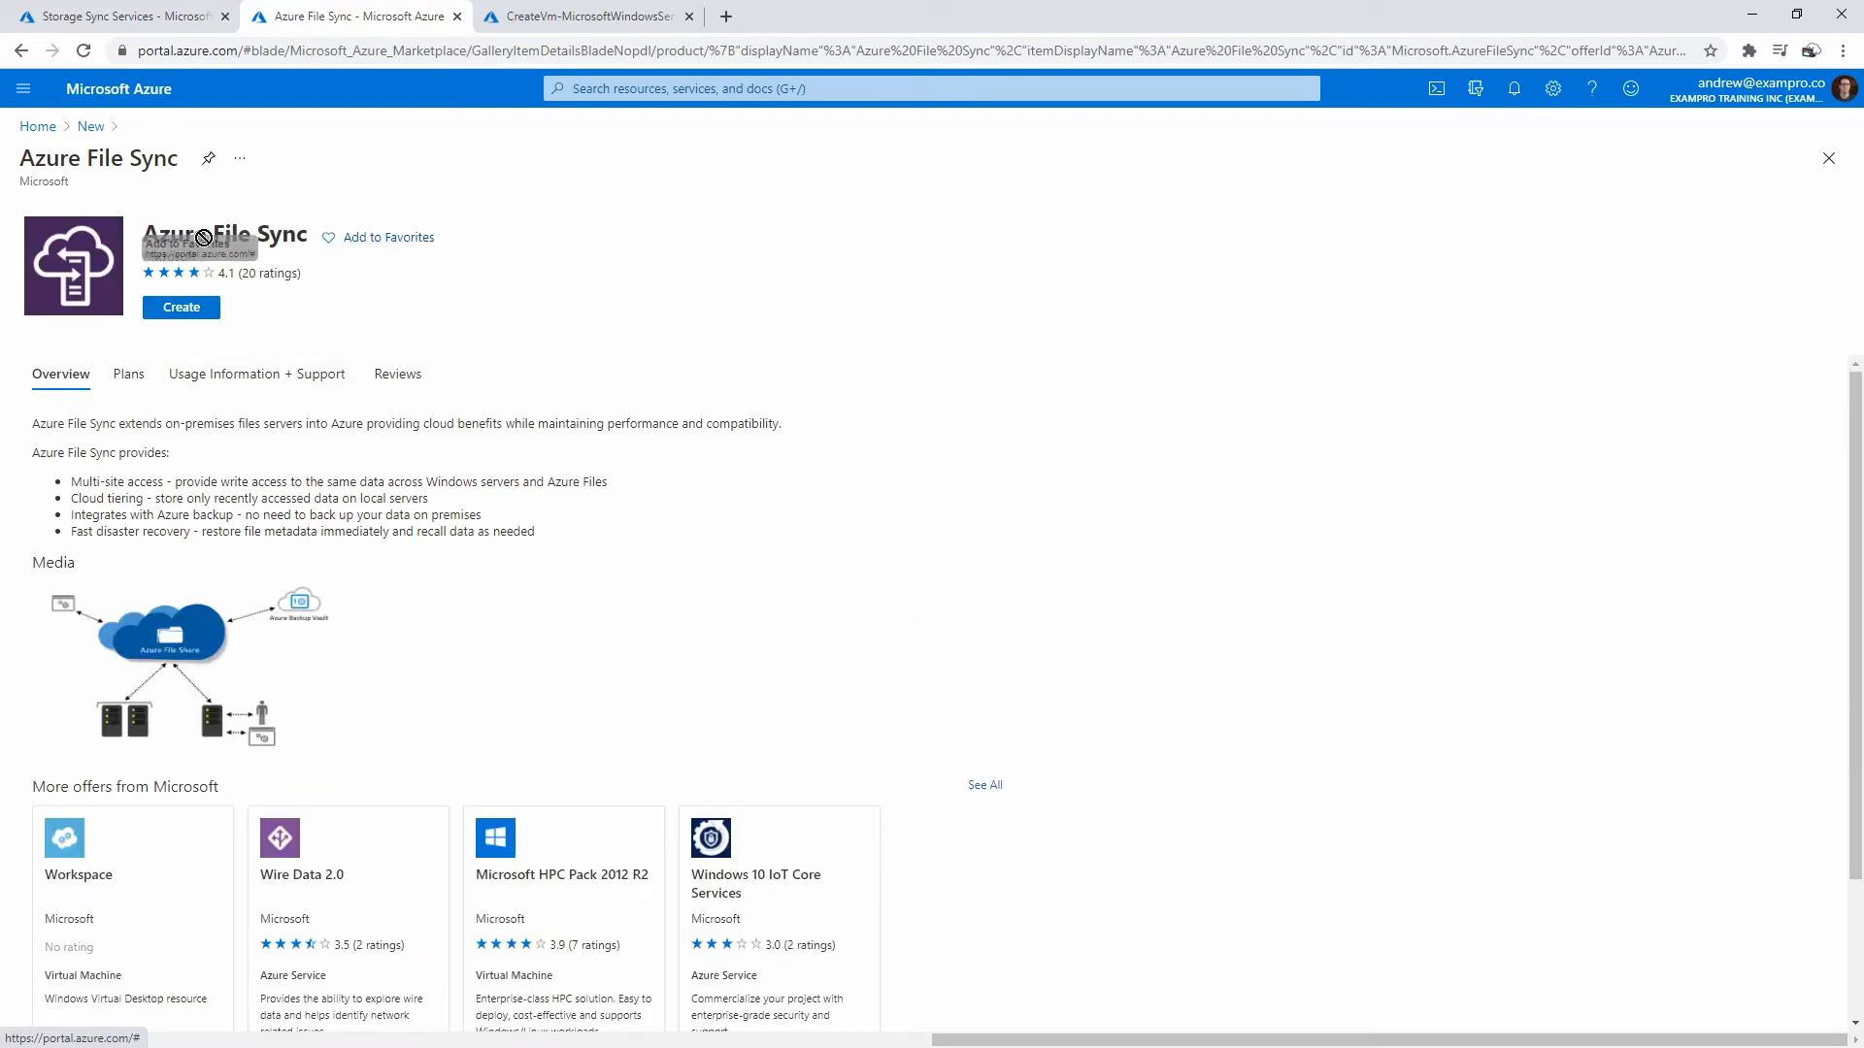
pyautogui.click(649, 88)
pyautogui.write('Azure File Sync')
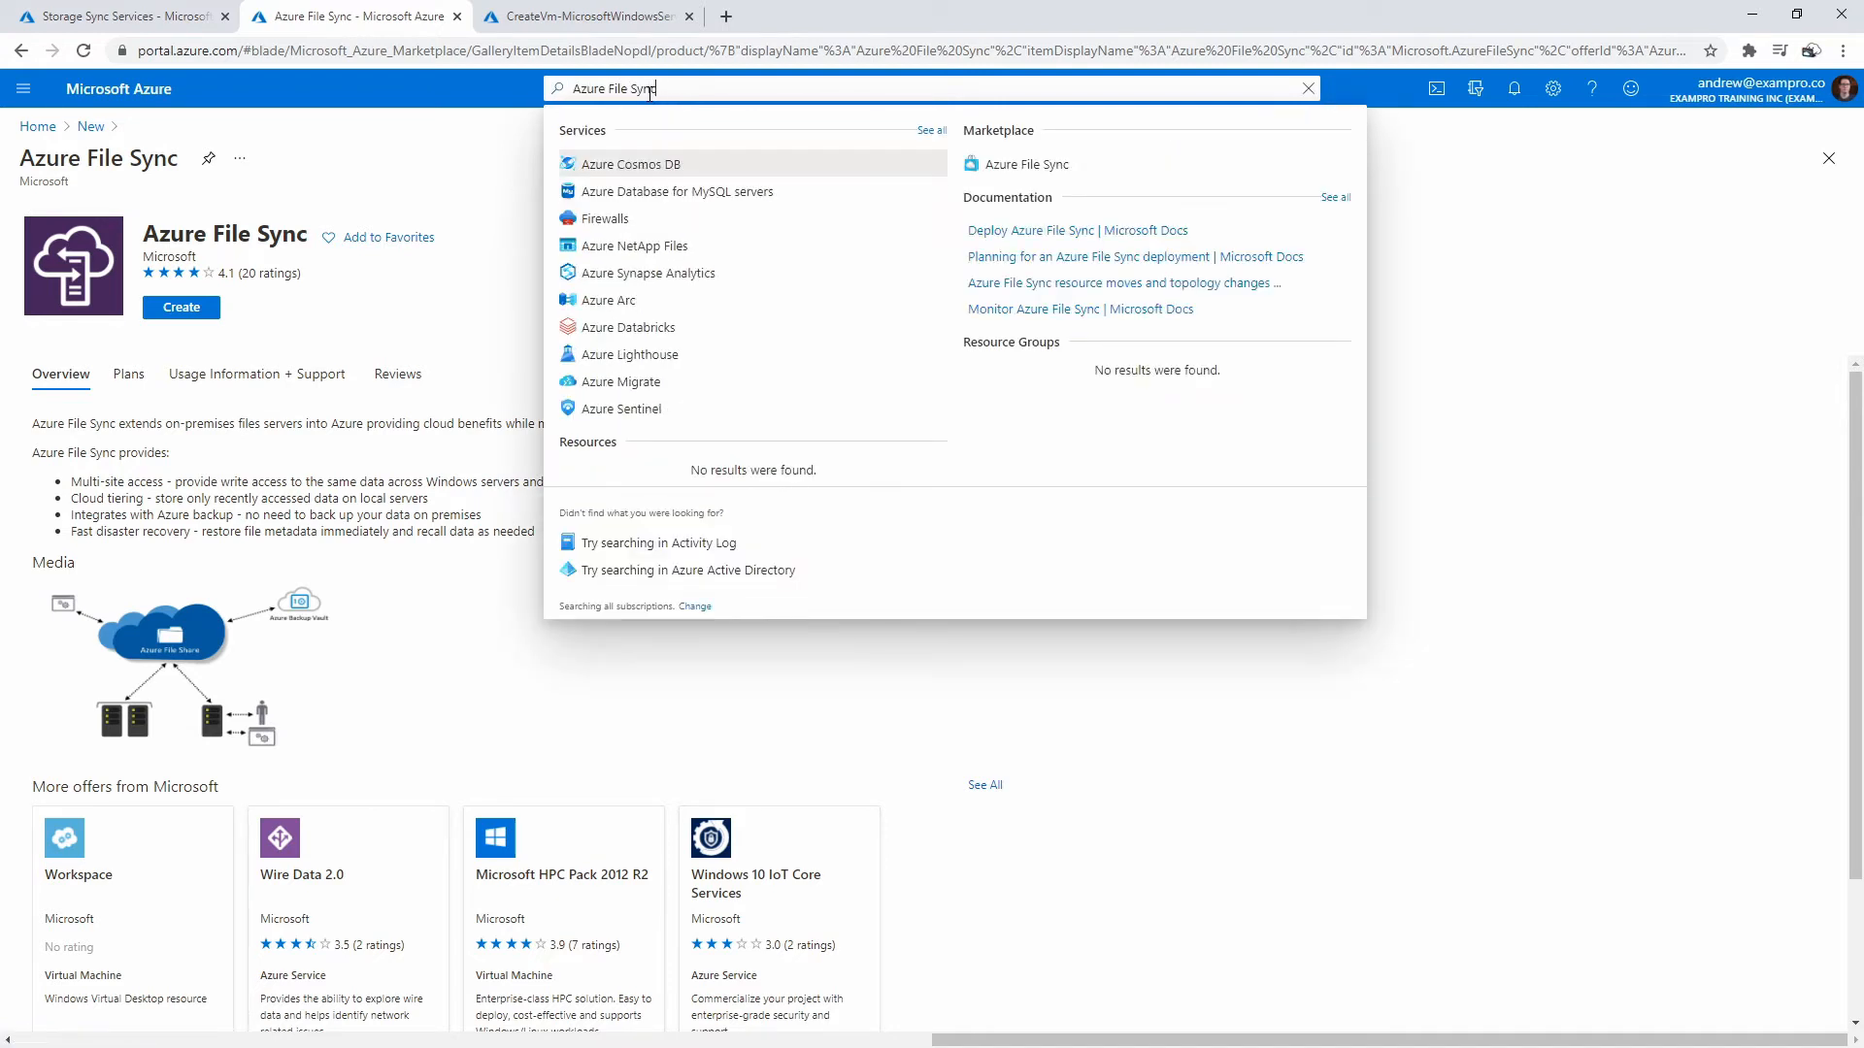
pyautogui.click(445, 375)
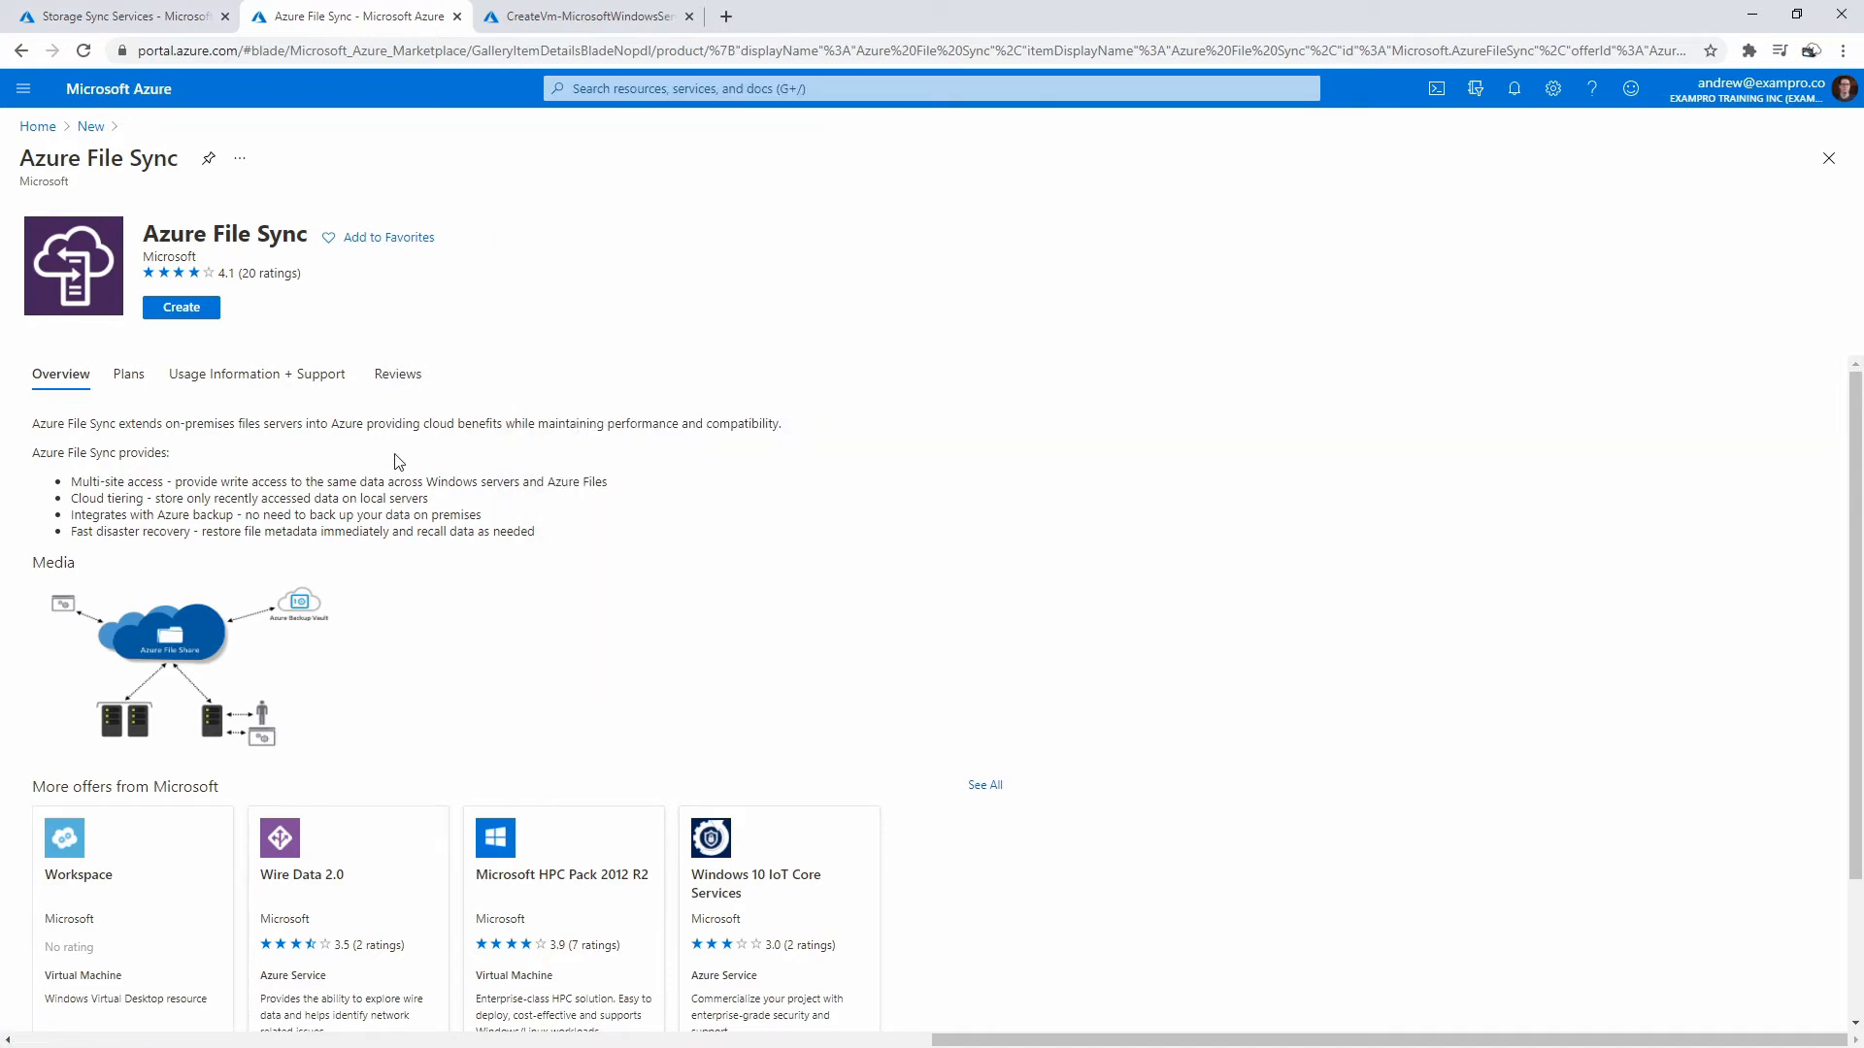
pyautogui.click(132, 374)
pyautogui.moveTo(217, 550); pyautogui.dragTo(145, 484)
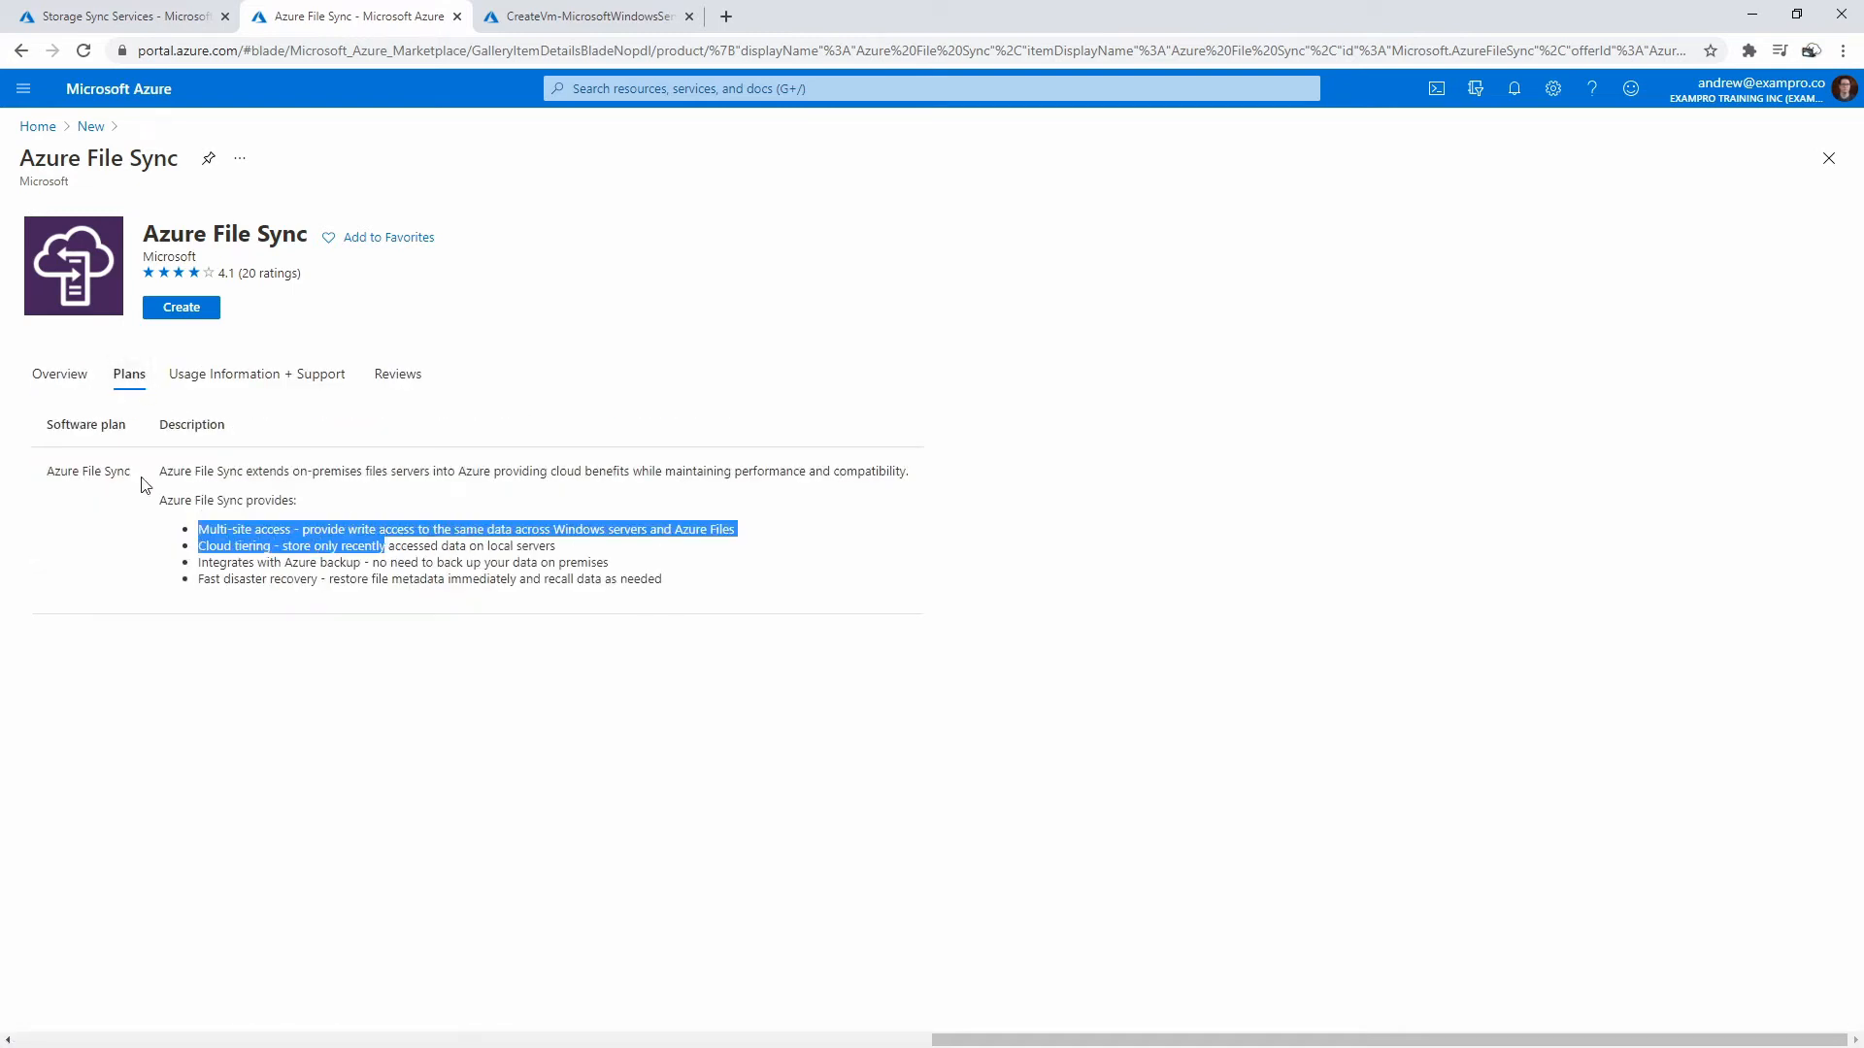
pyautogui.click(60, 374)
pyautogui.click(197, 307)
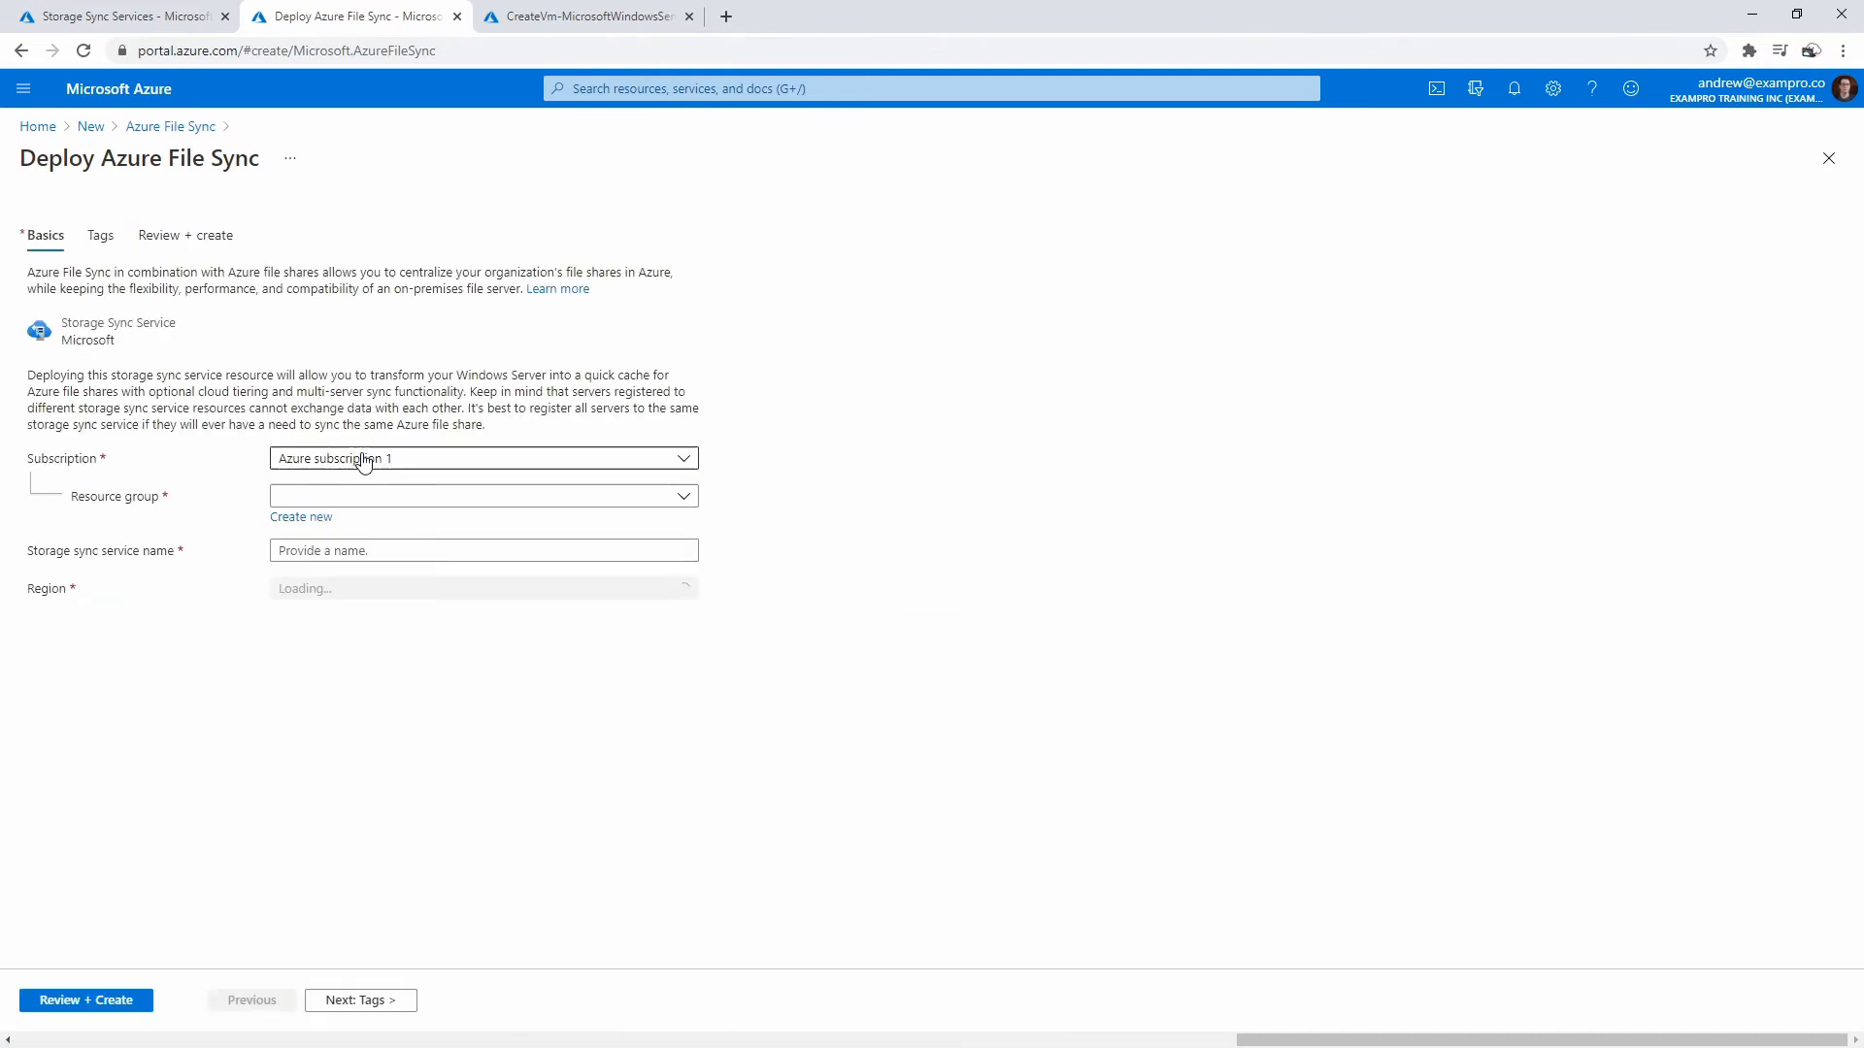
# - Place the storage sync service in resource group kivas and name it kivas
pyautogui.click(383, 497)
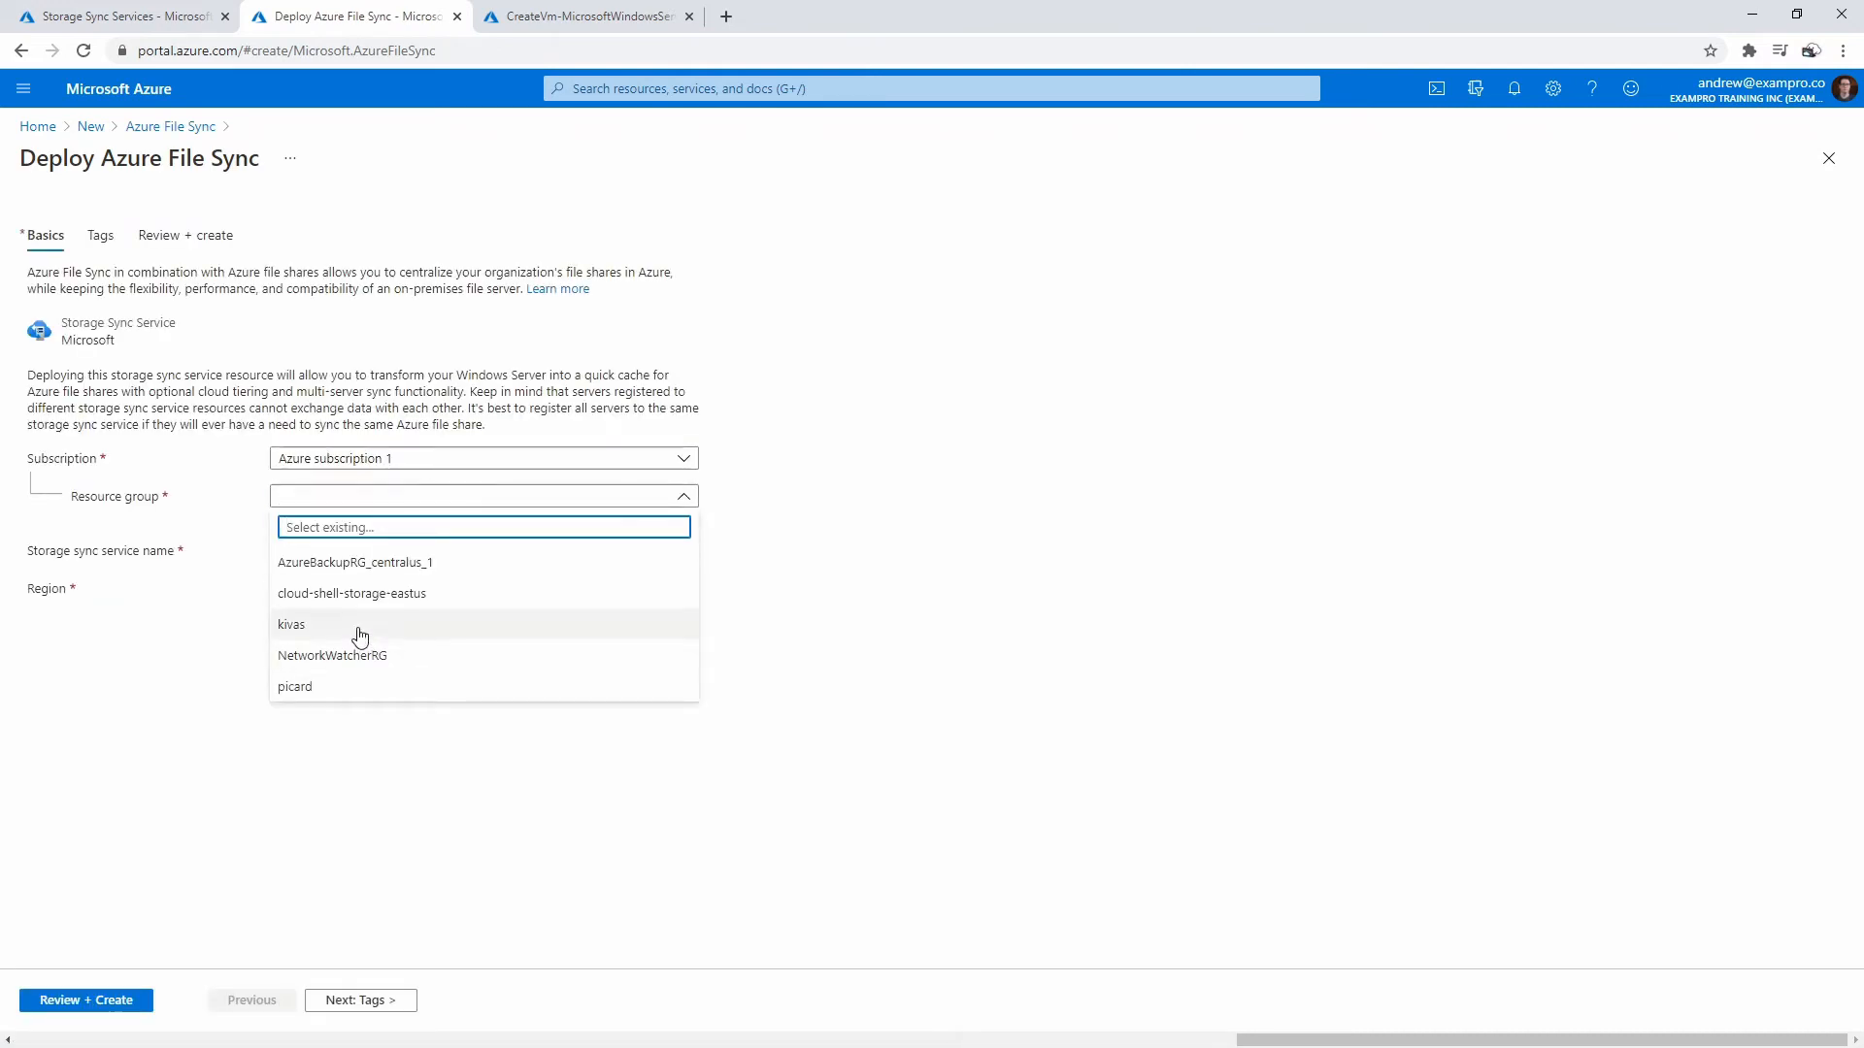
pyautogui.click(358, 626)
pyautogui.click(370, 550)
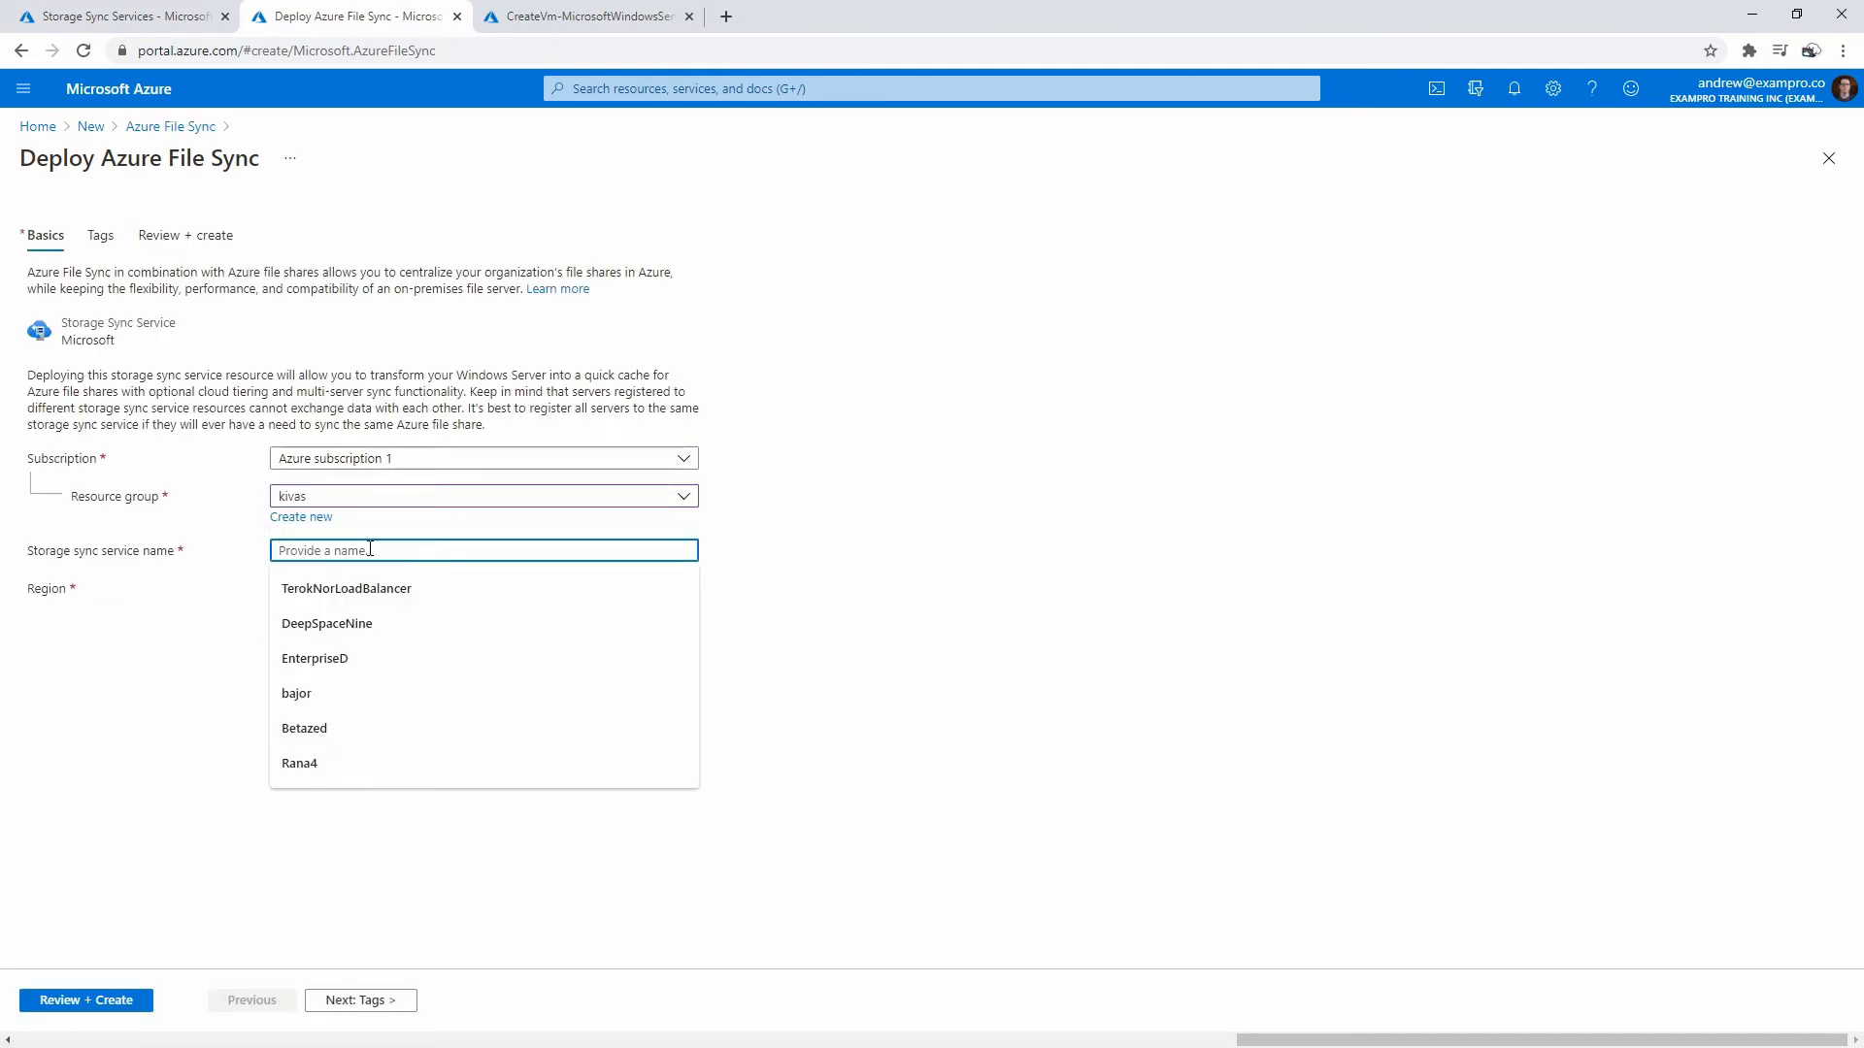
pyautogui.click(865, 578)
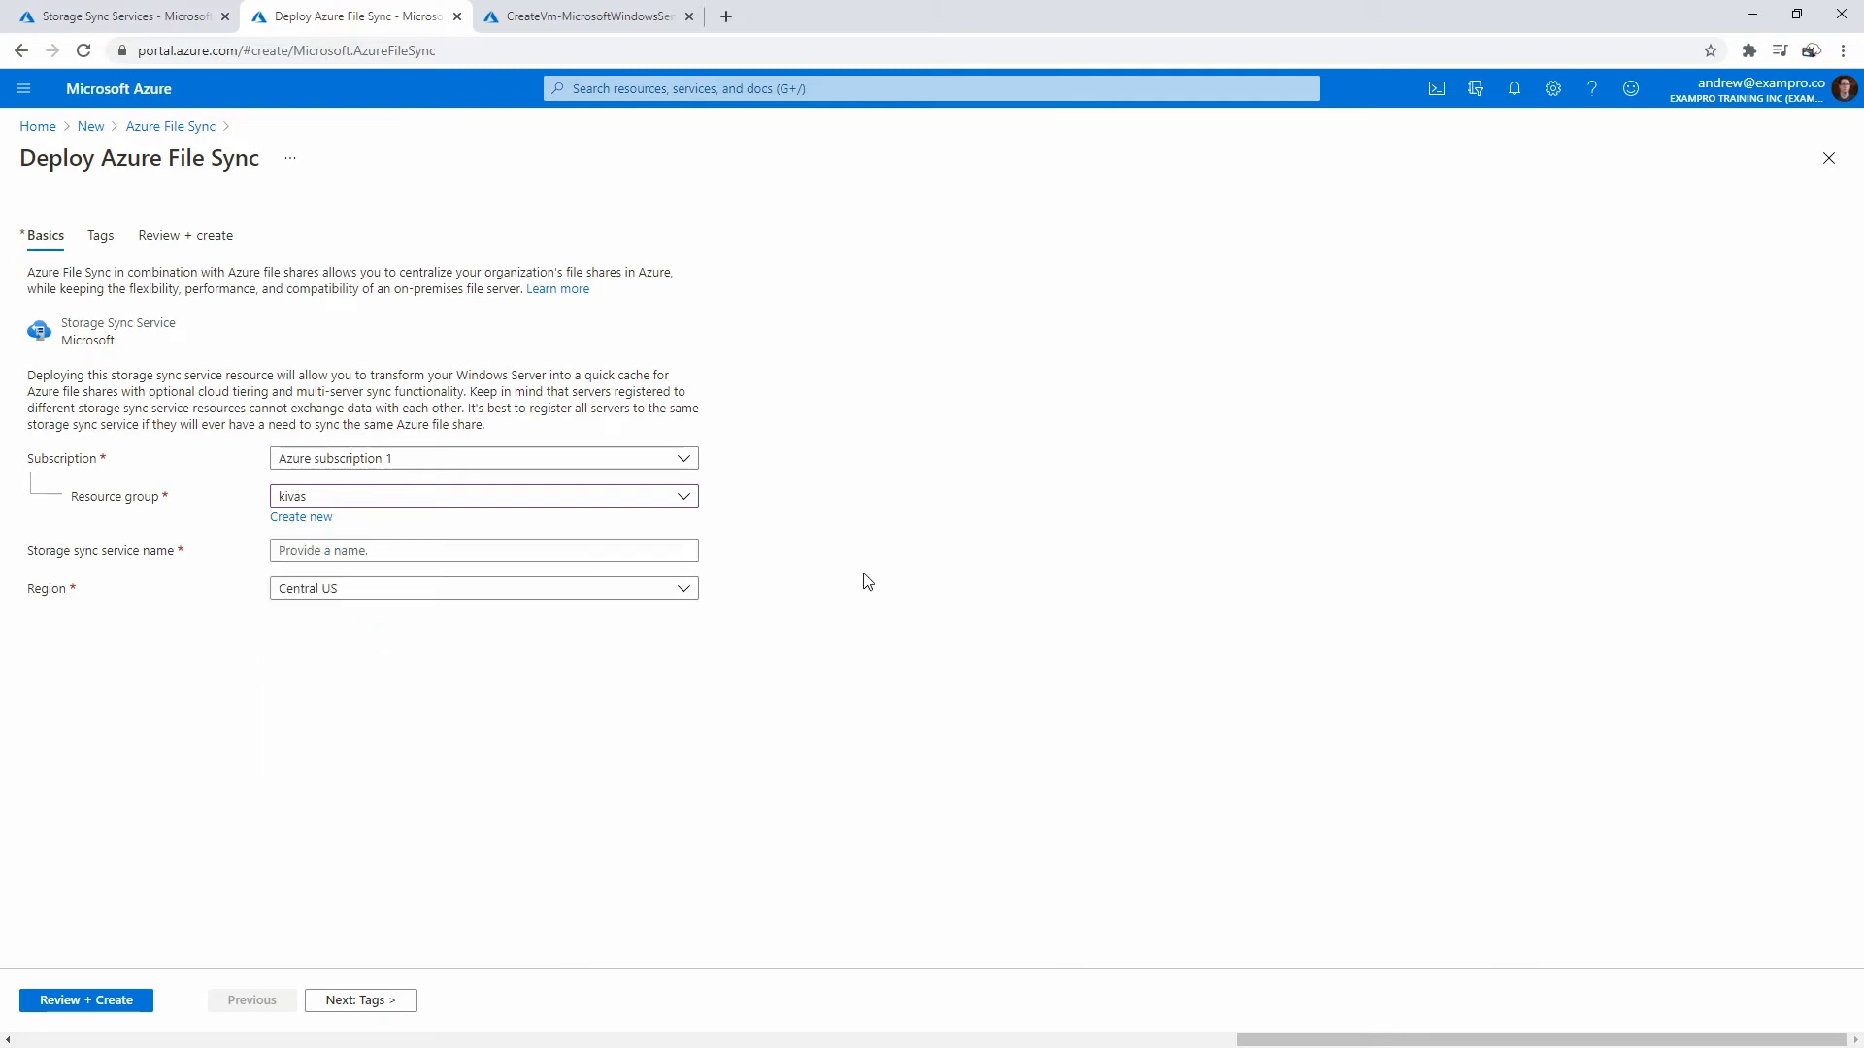
pyautogui.click(389, 558)
pyautogui.write('kivas')
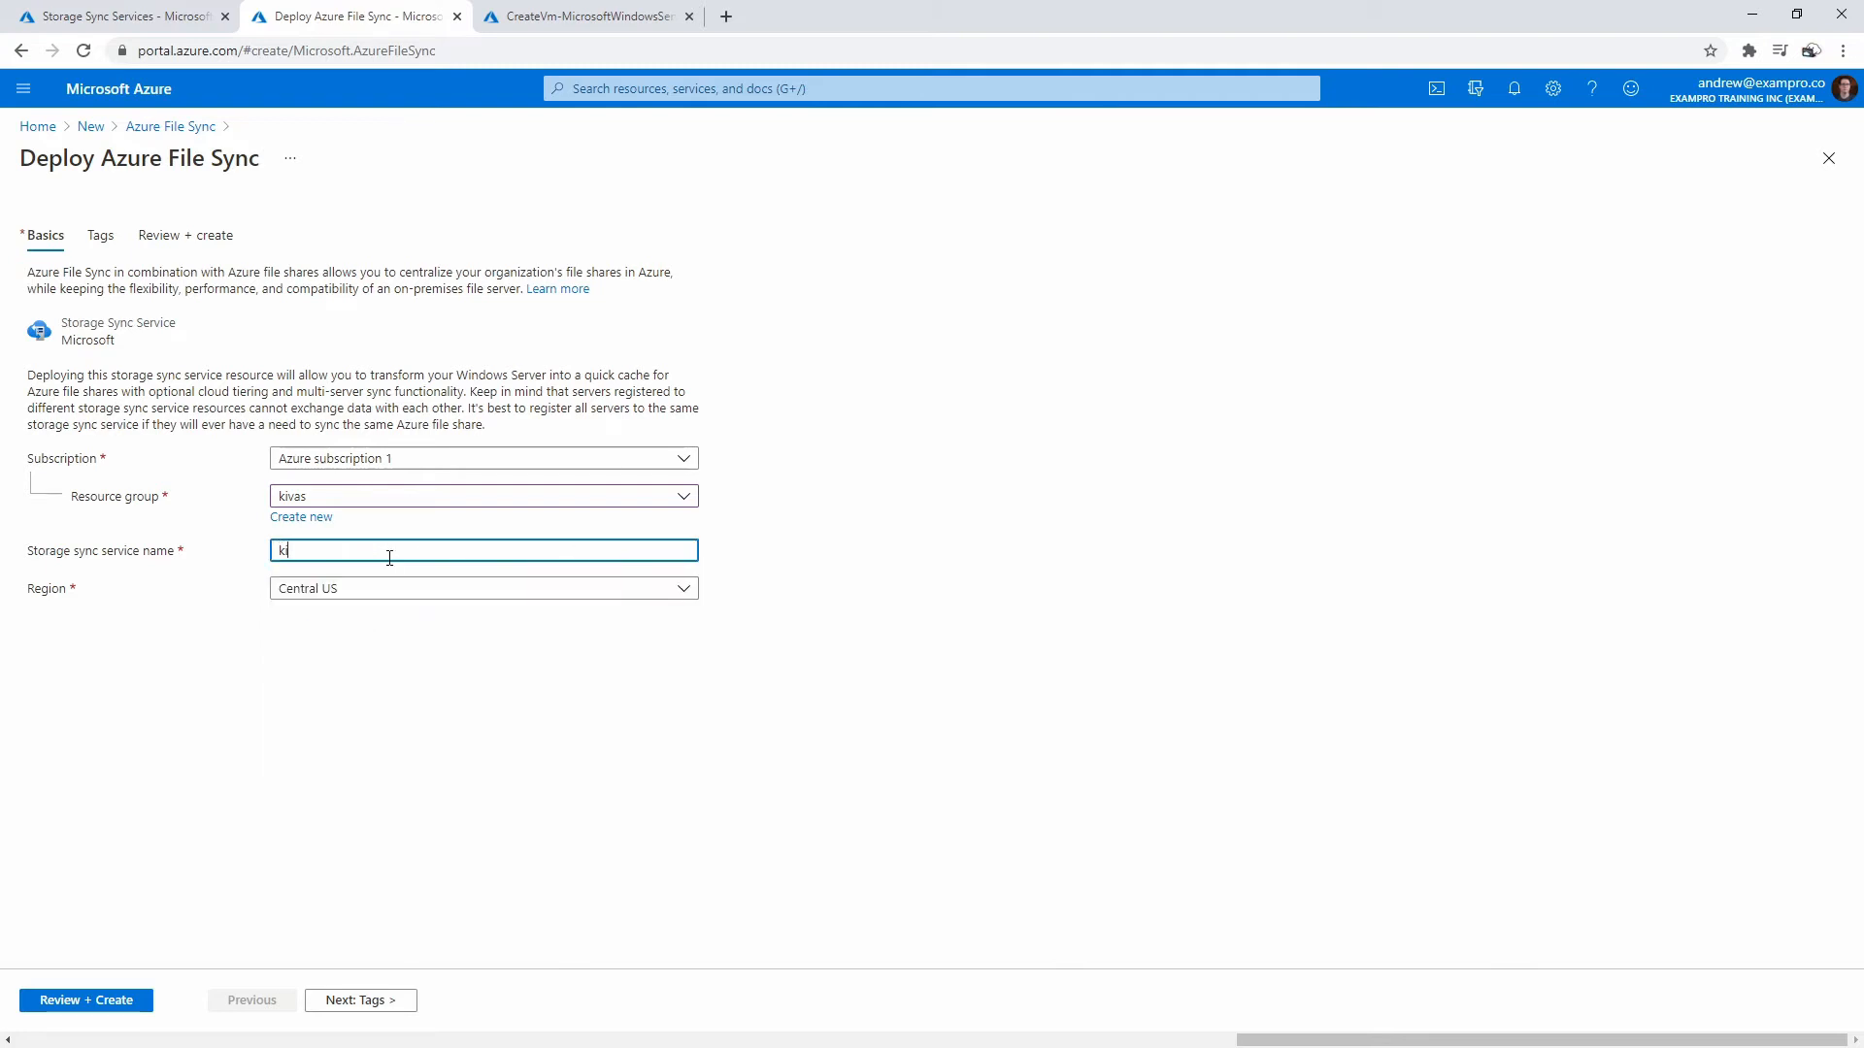
pyautogui.click(533, 599)
pyautogui.click(539, 599)
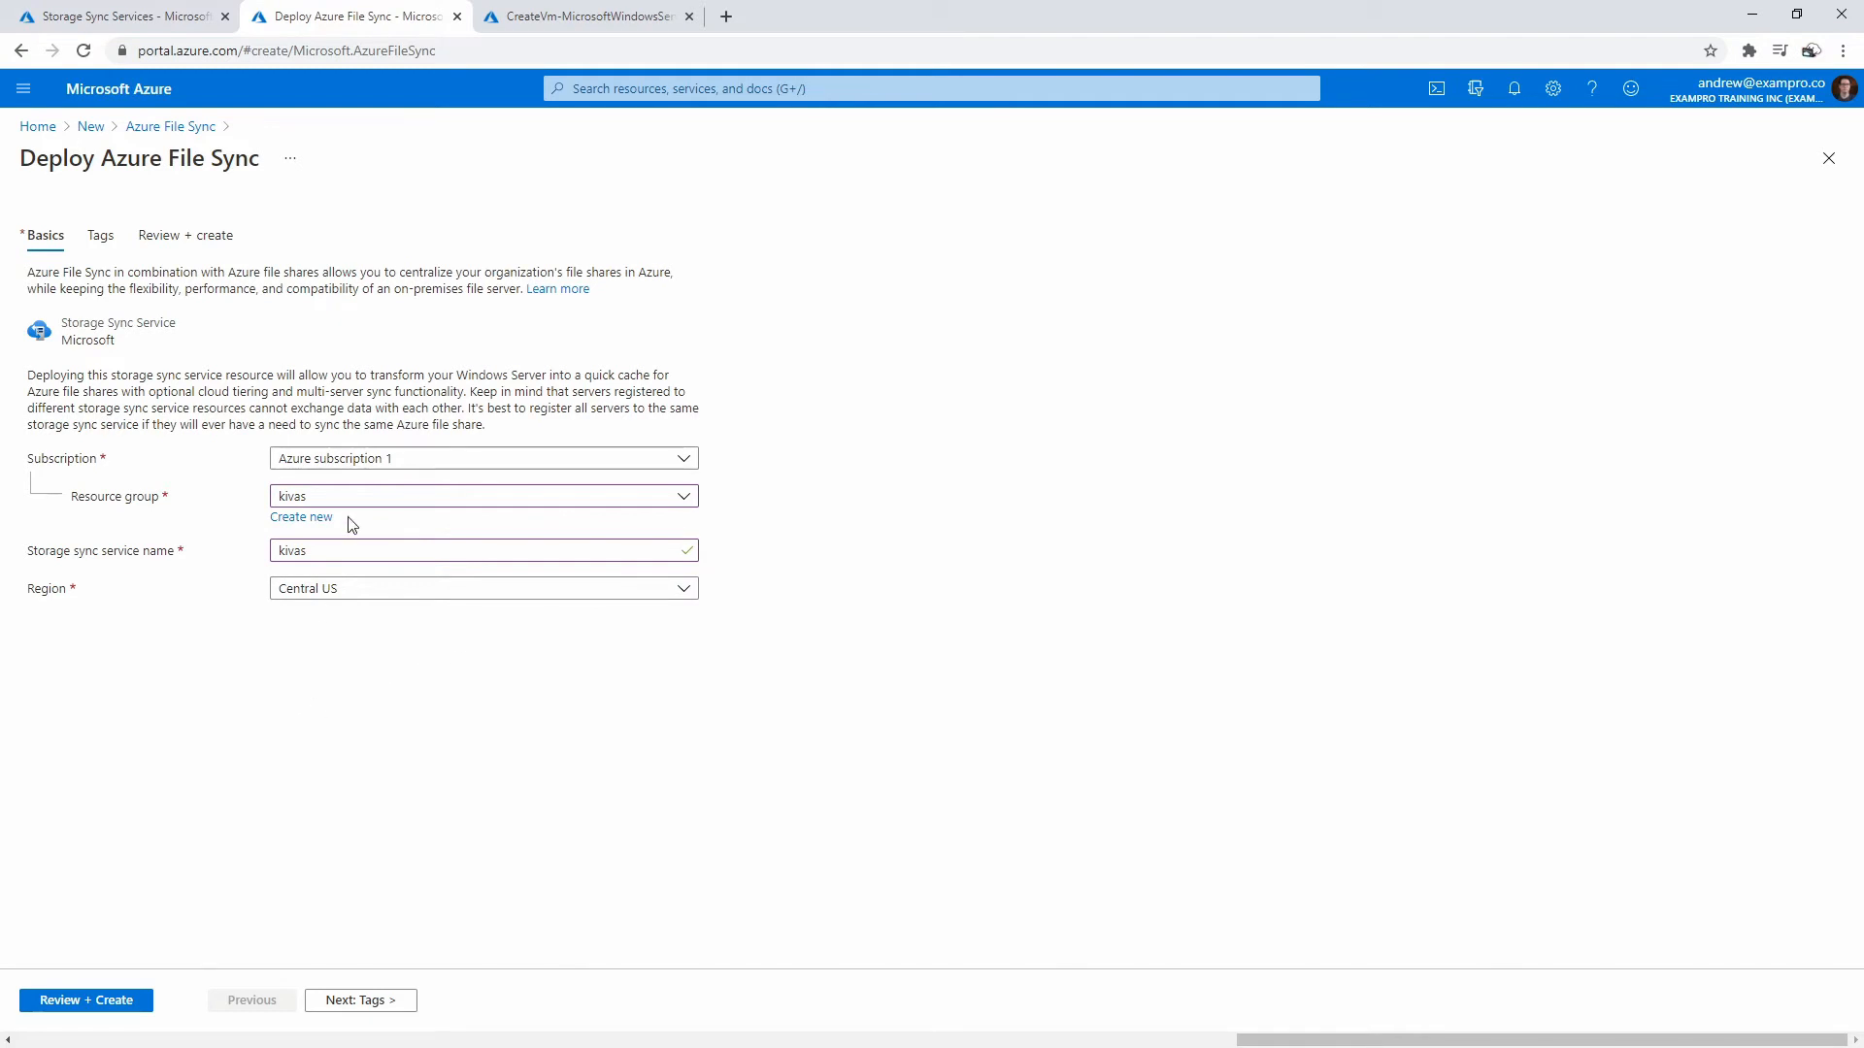
# - Check the kivas VM deployment and the storage accounts list, then return to the form
pyautogui.click(536, 19)
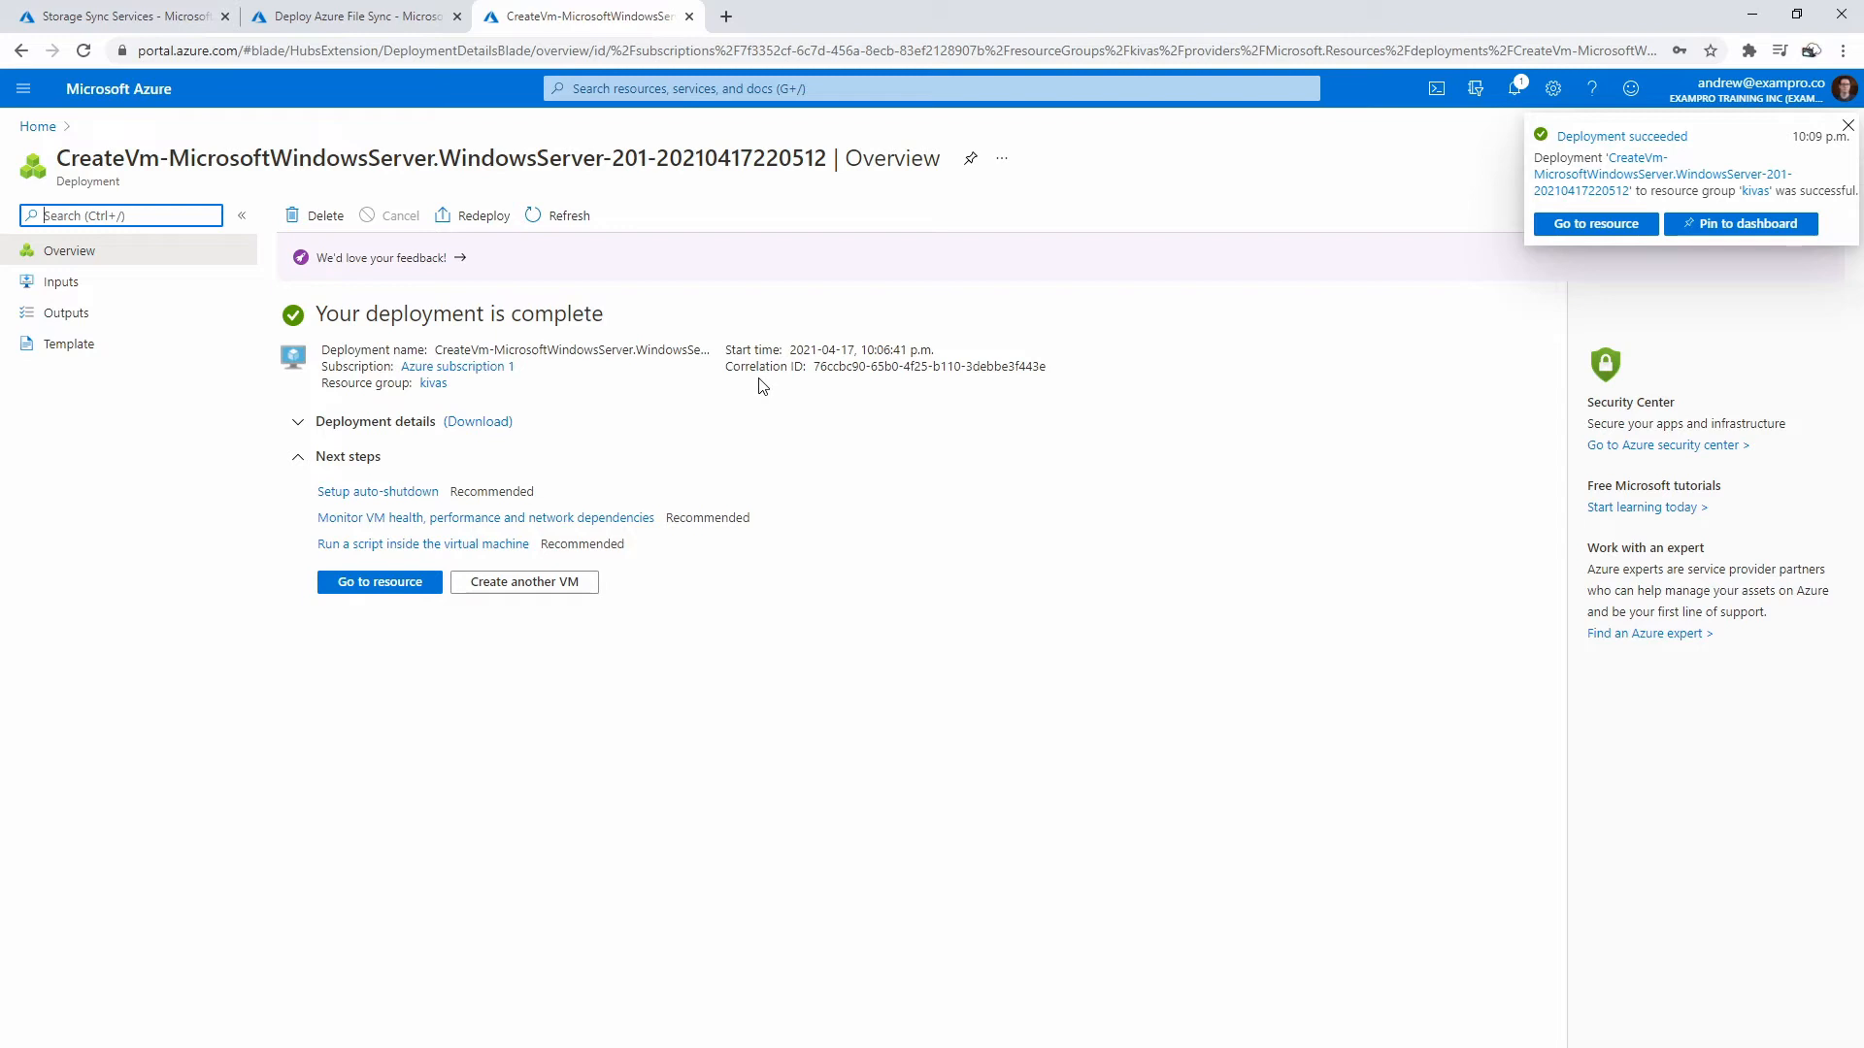
pyautogui.click(407, 582)
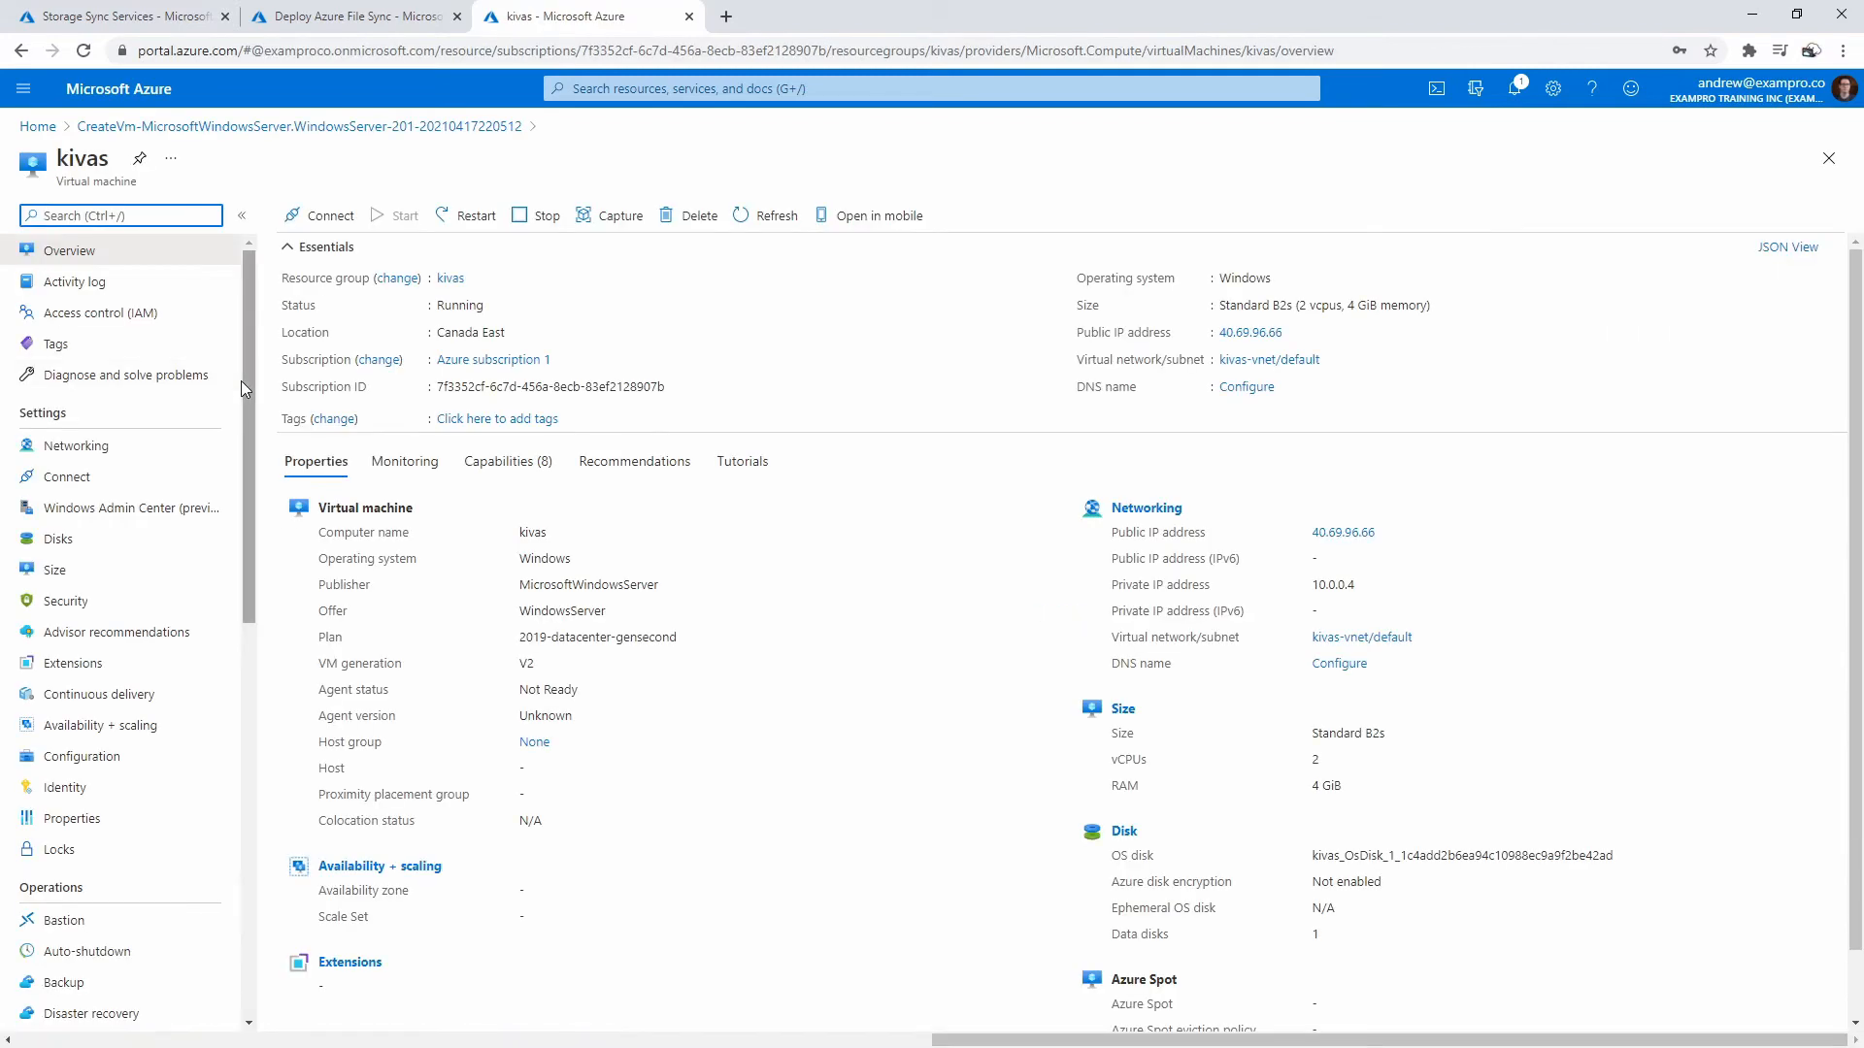
pyautogui.click(116, 17)
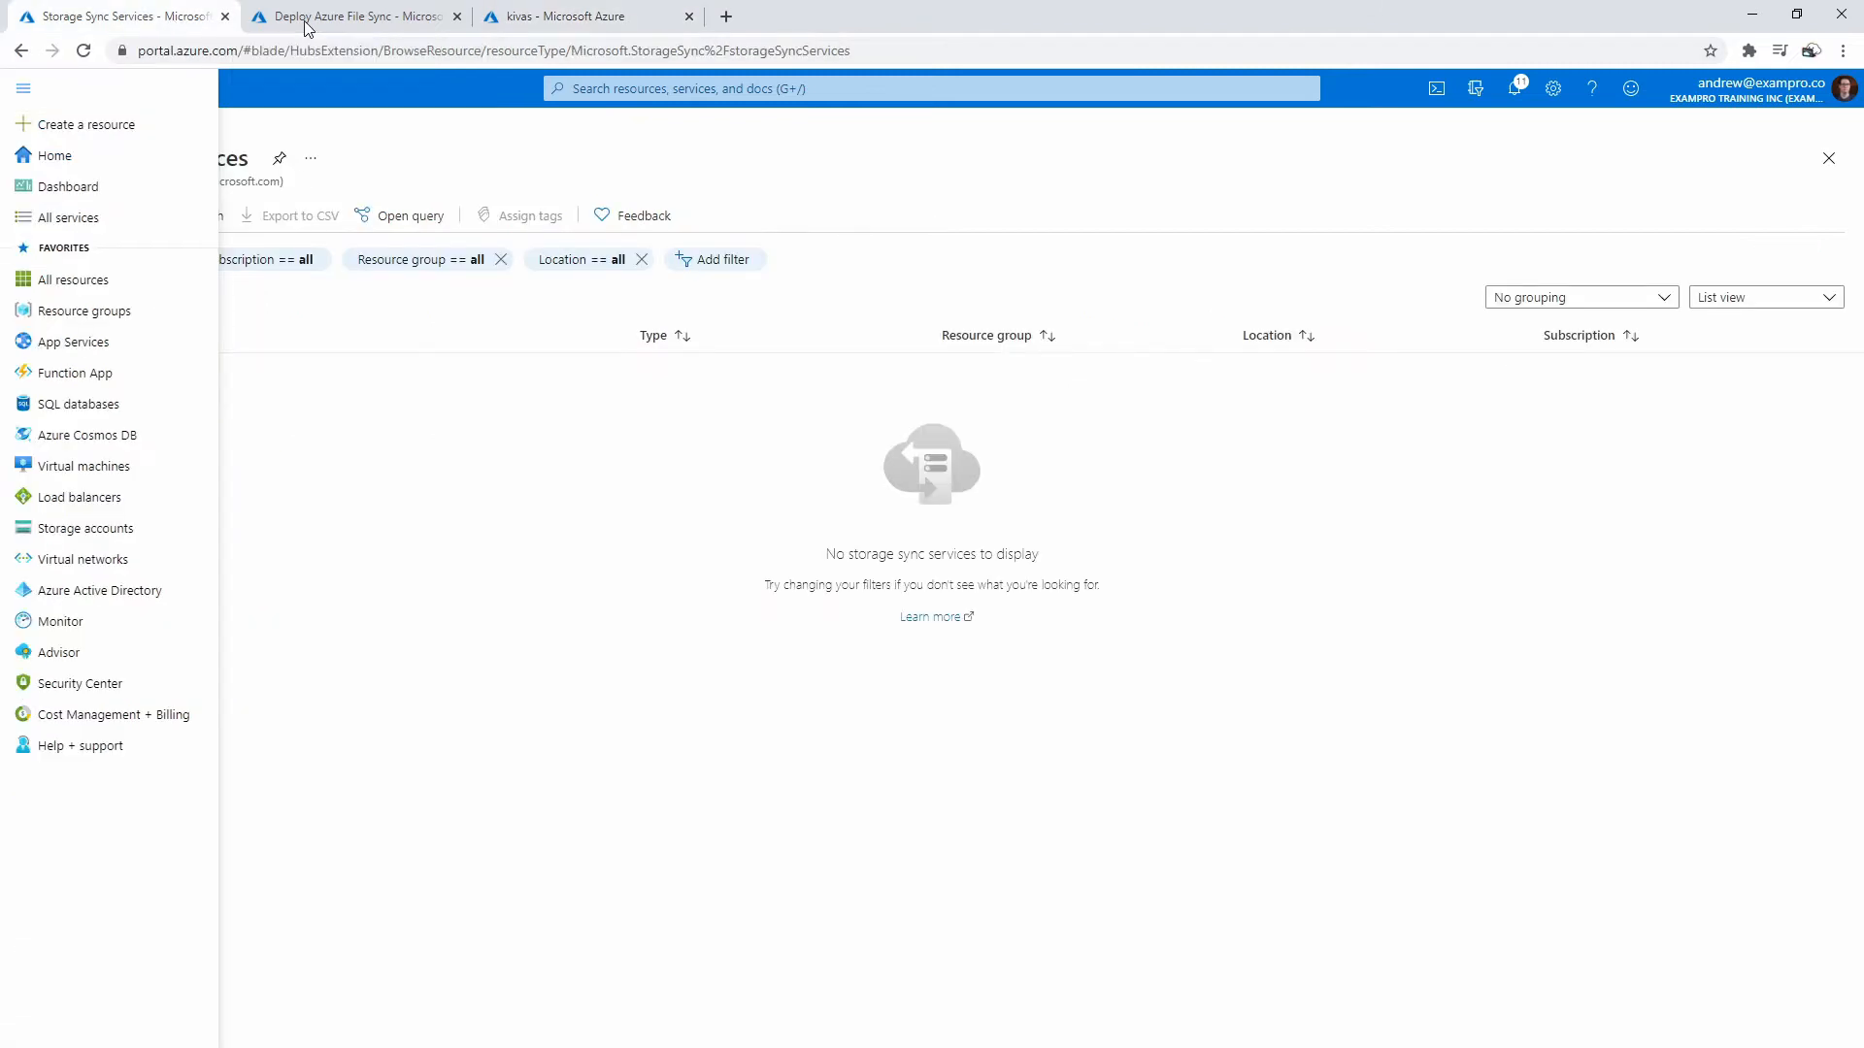
pyautogui.click(304, 19)
pyautogui.click(185, 20)
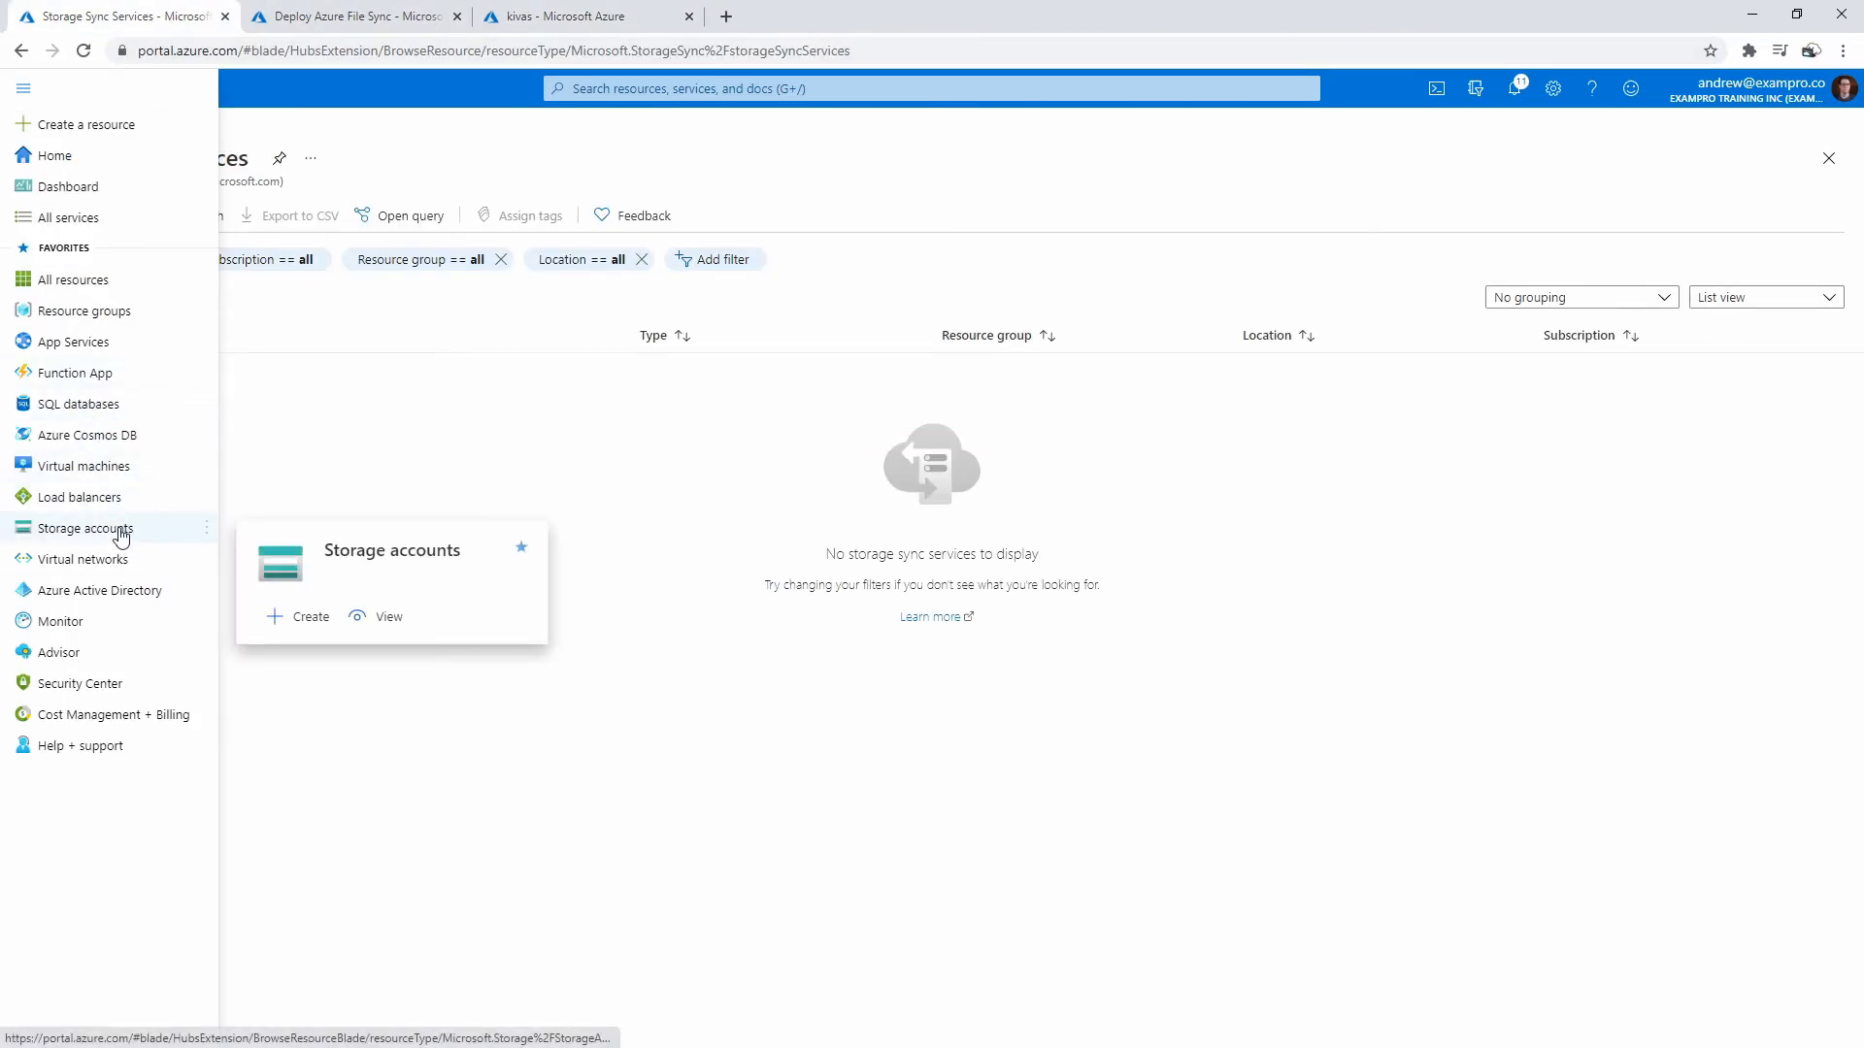
pyautogui.click(122, 529)
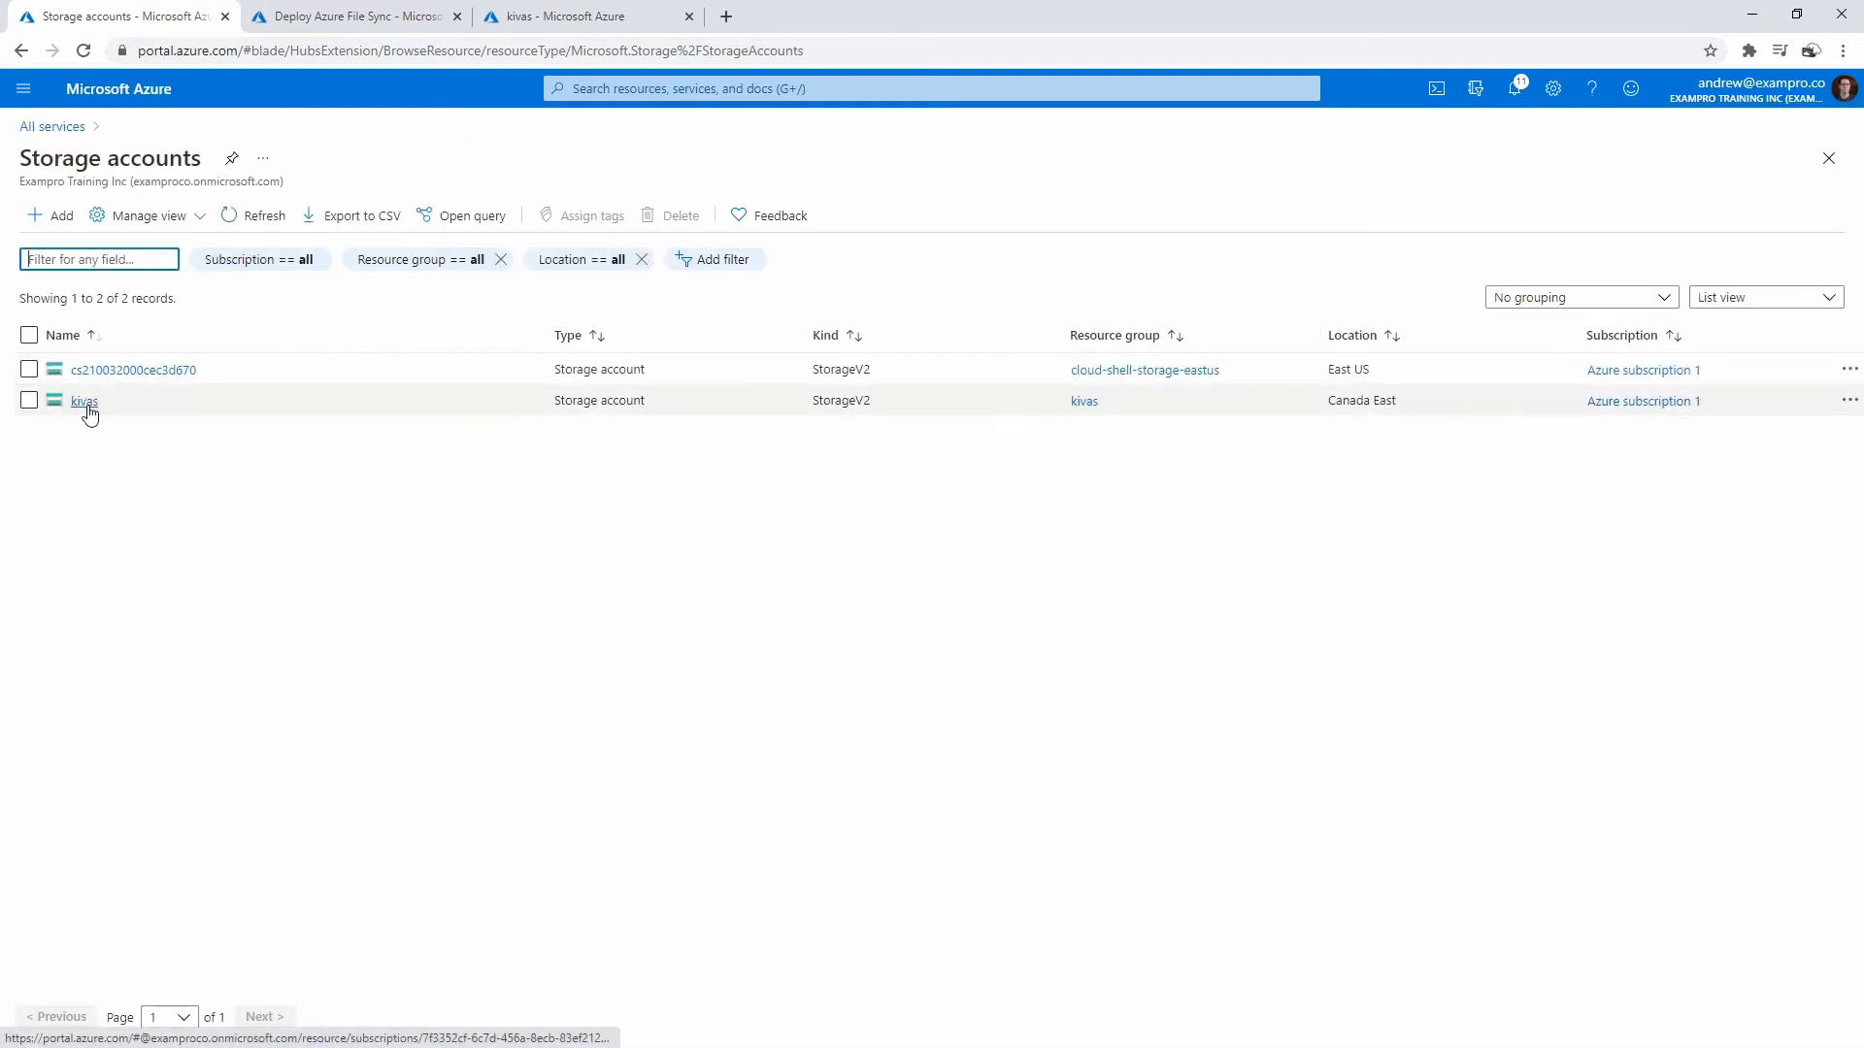
pyautogui.click(398, 18)
# - Set the region to Canada East, then review and create the storage sync service
pyautogui.click(361, 589)
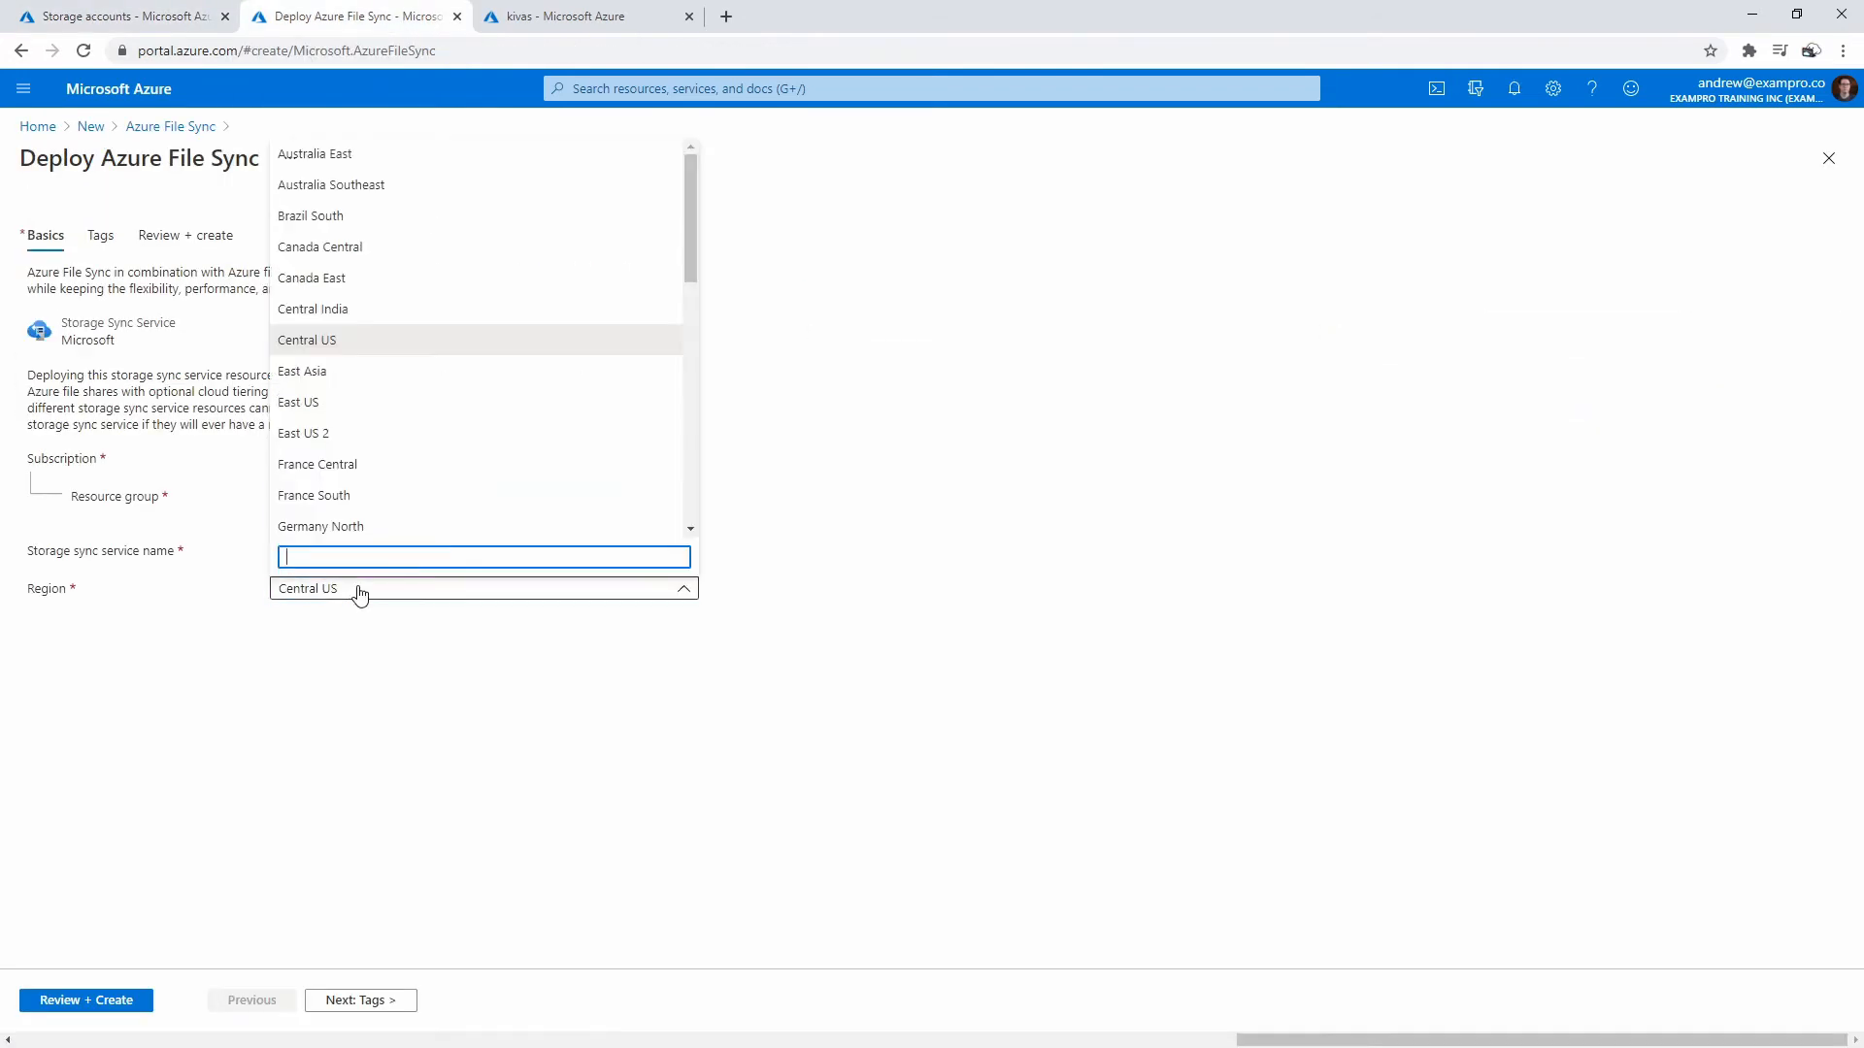
pyautogui.click(450, 279)
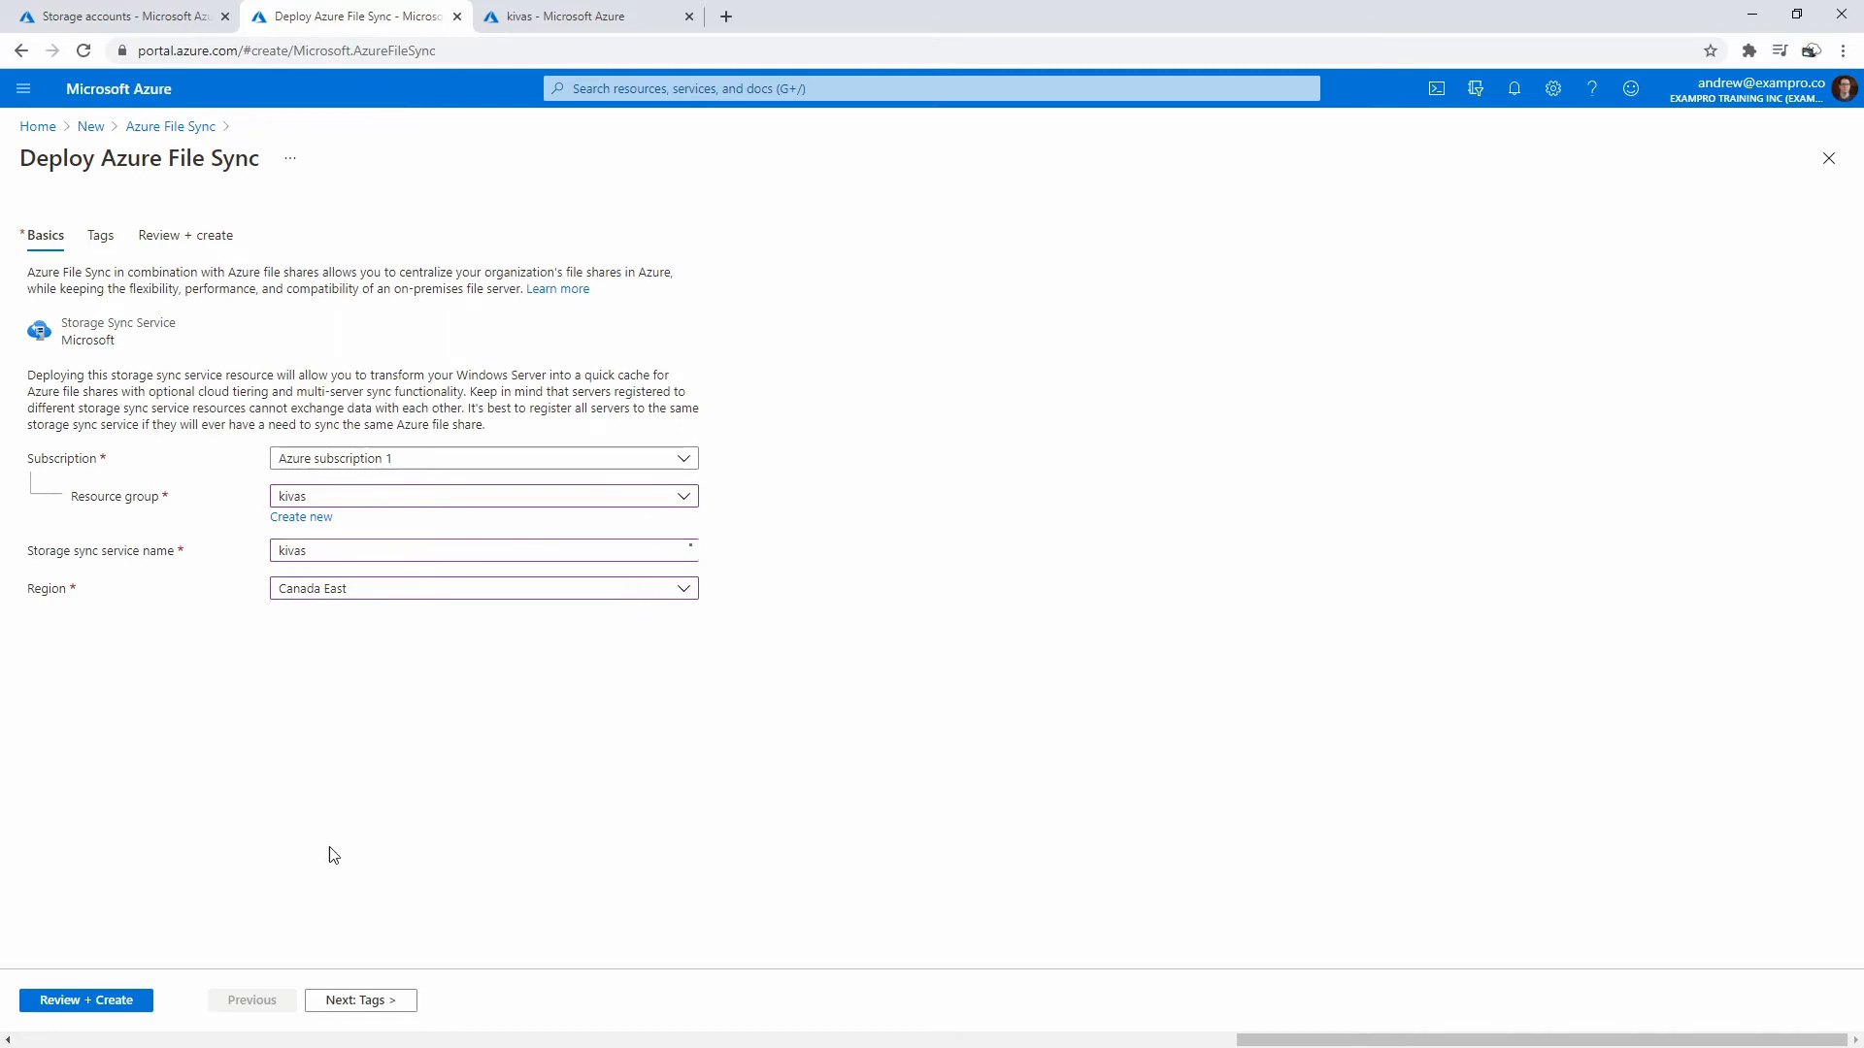
pyautogui.click(139, 1001)
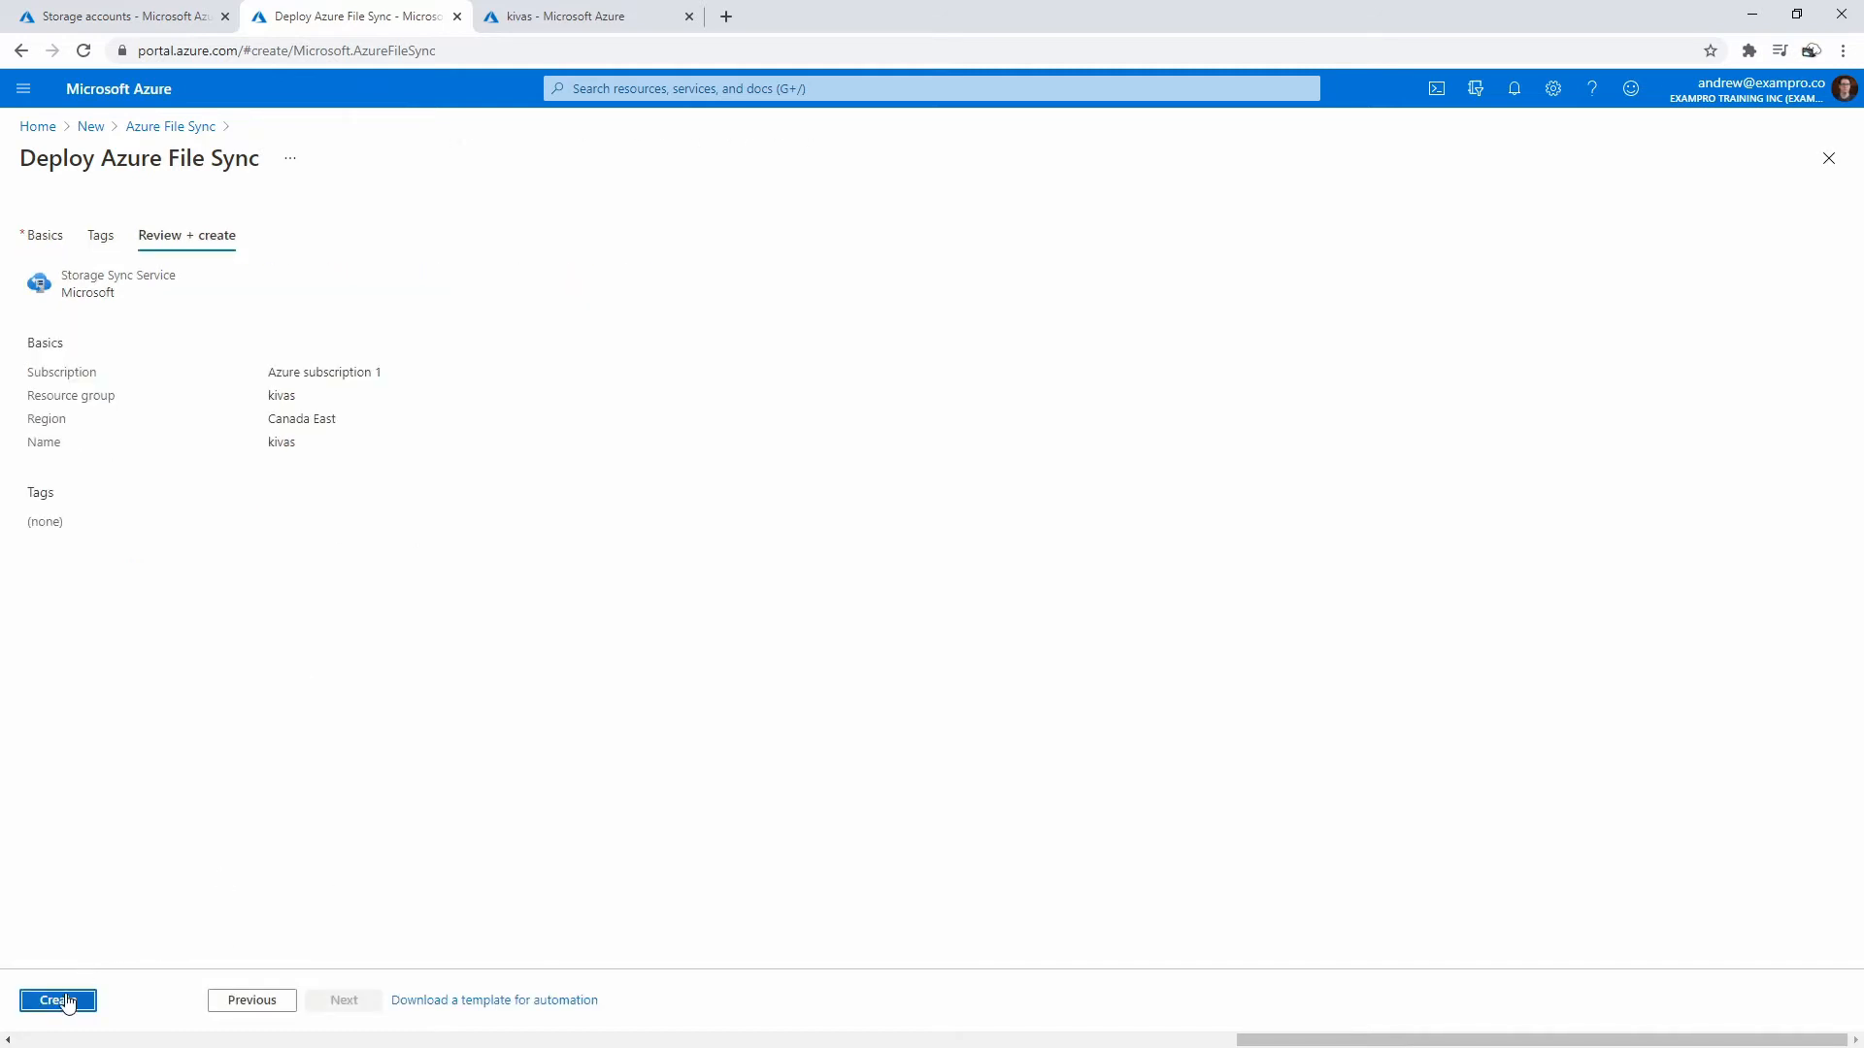
pyautogui.click(64, 1000)
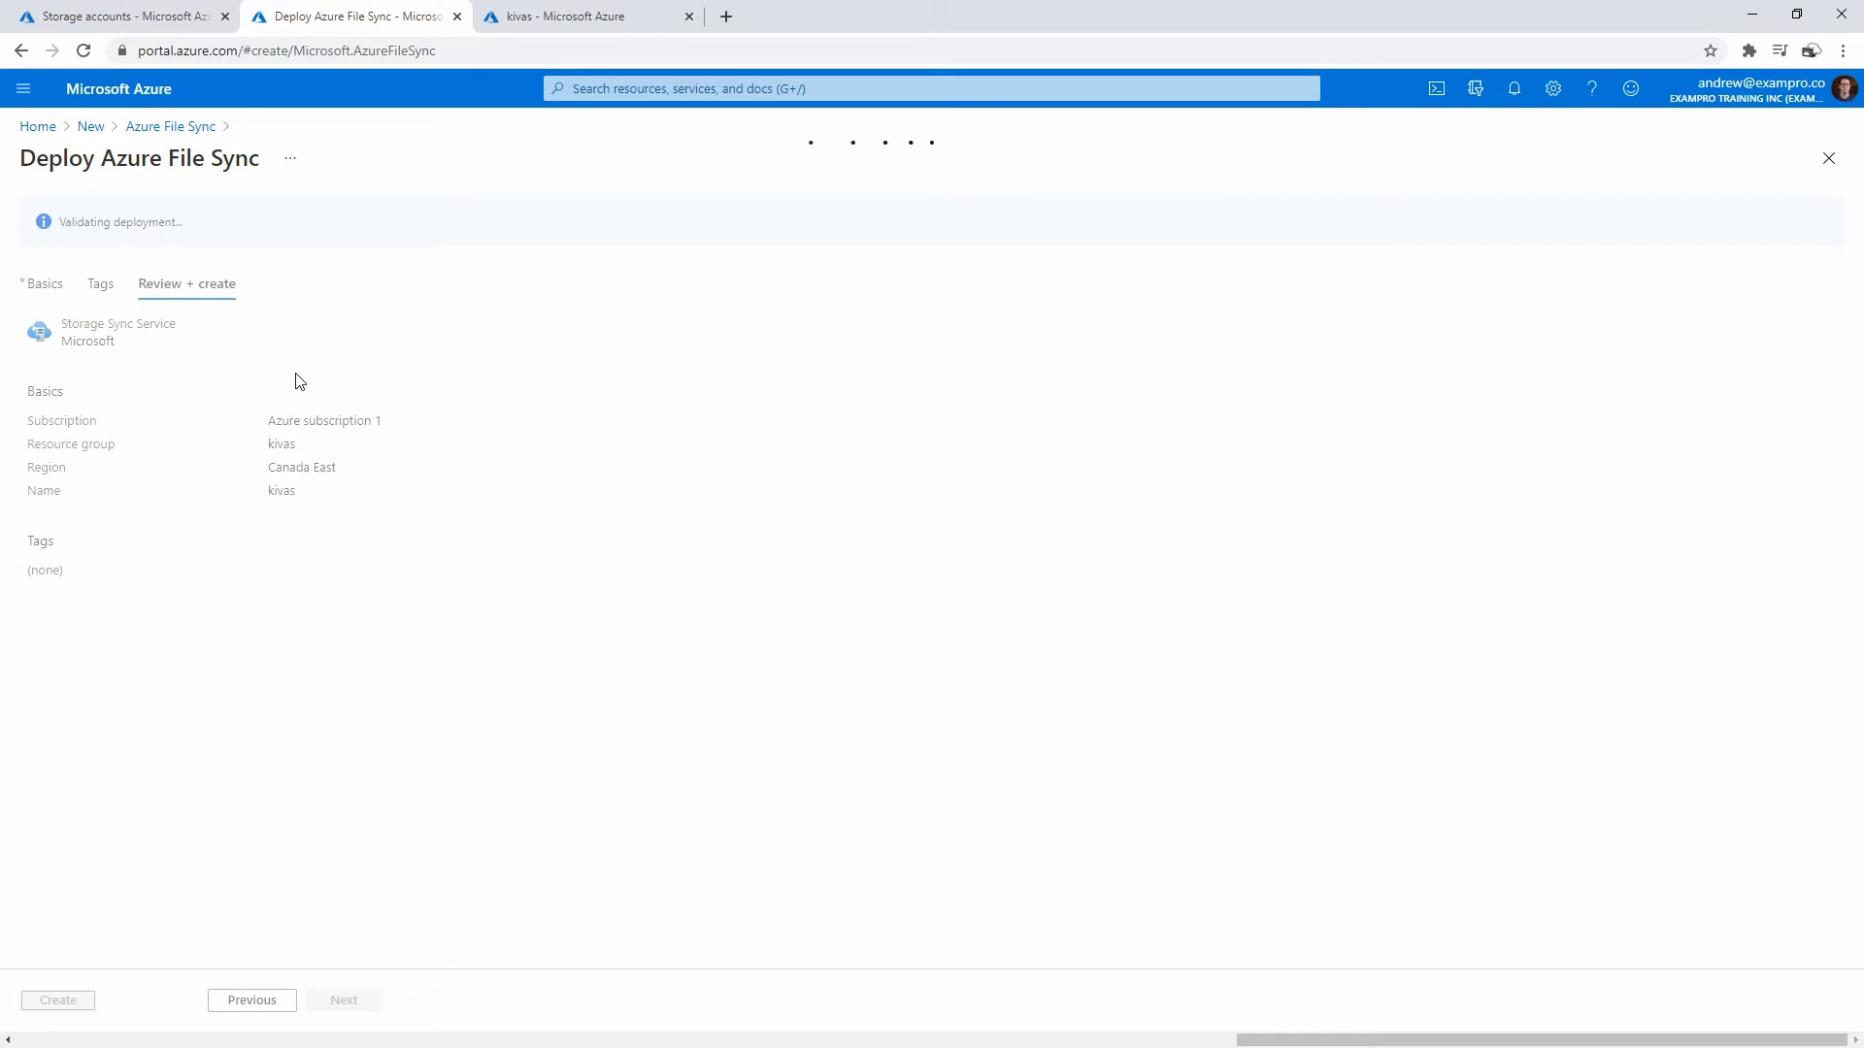
# - Download the kivas VM's RDP file from its Connect page and open it
pyautogui.click(525, 27)
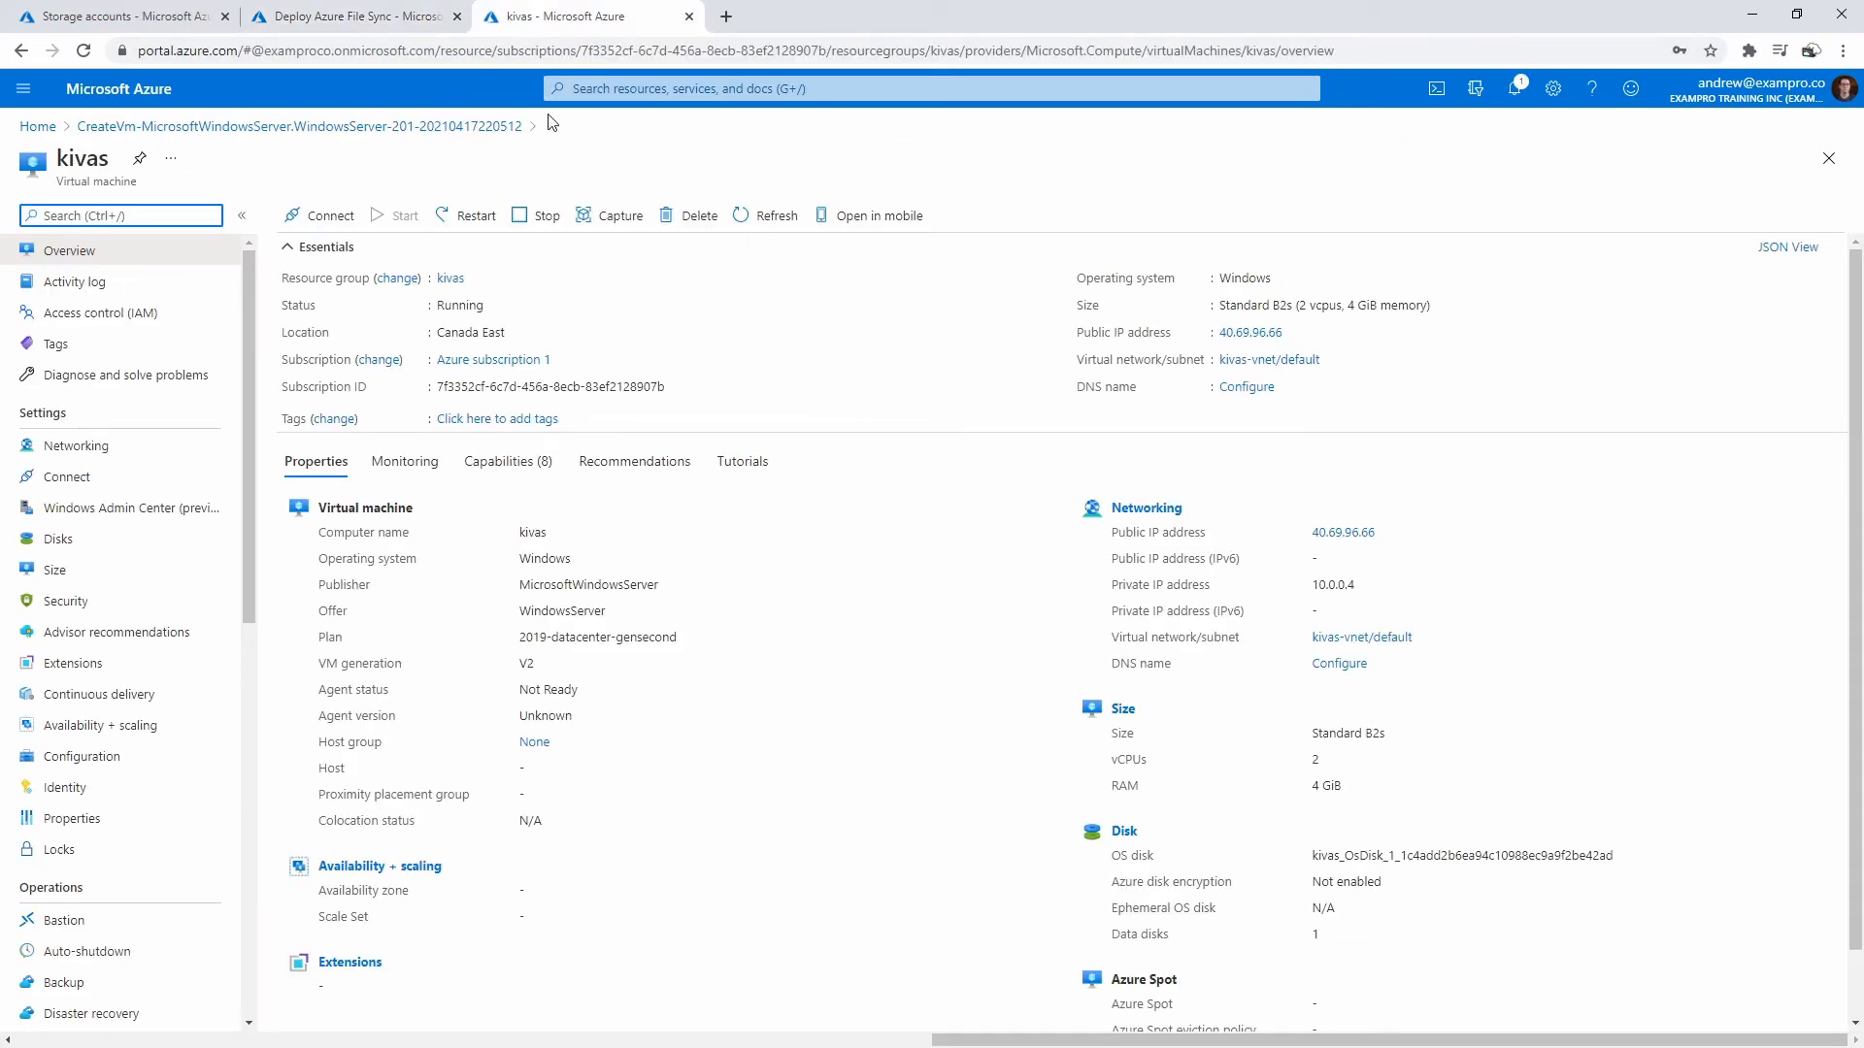
pyautogui.click(341, 219)
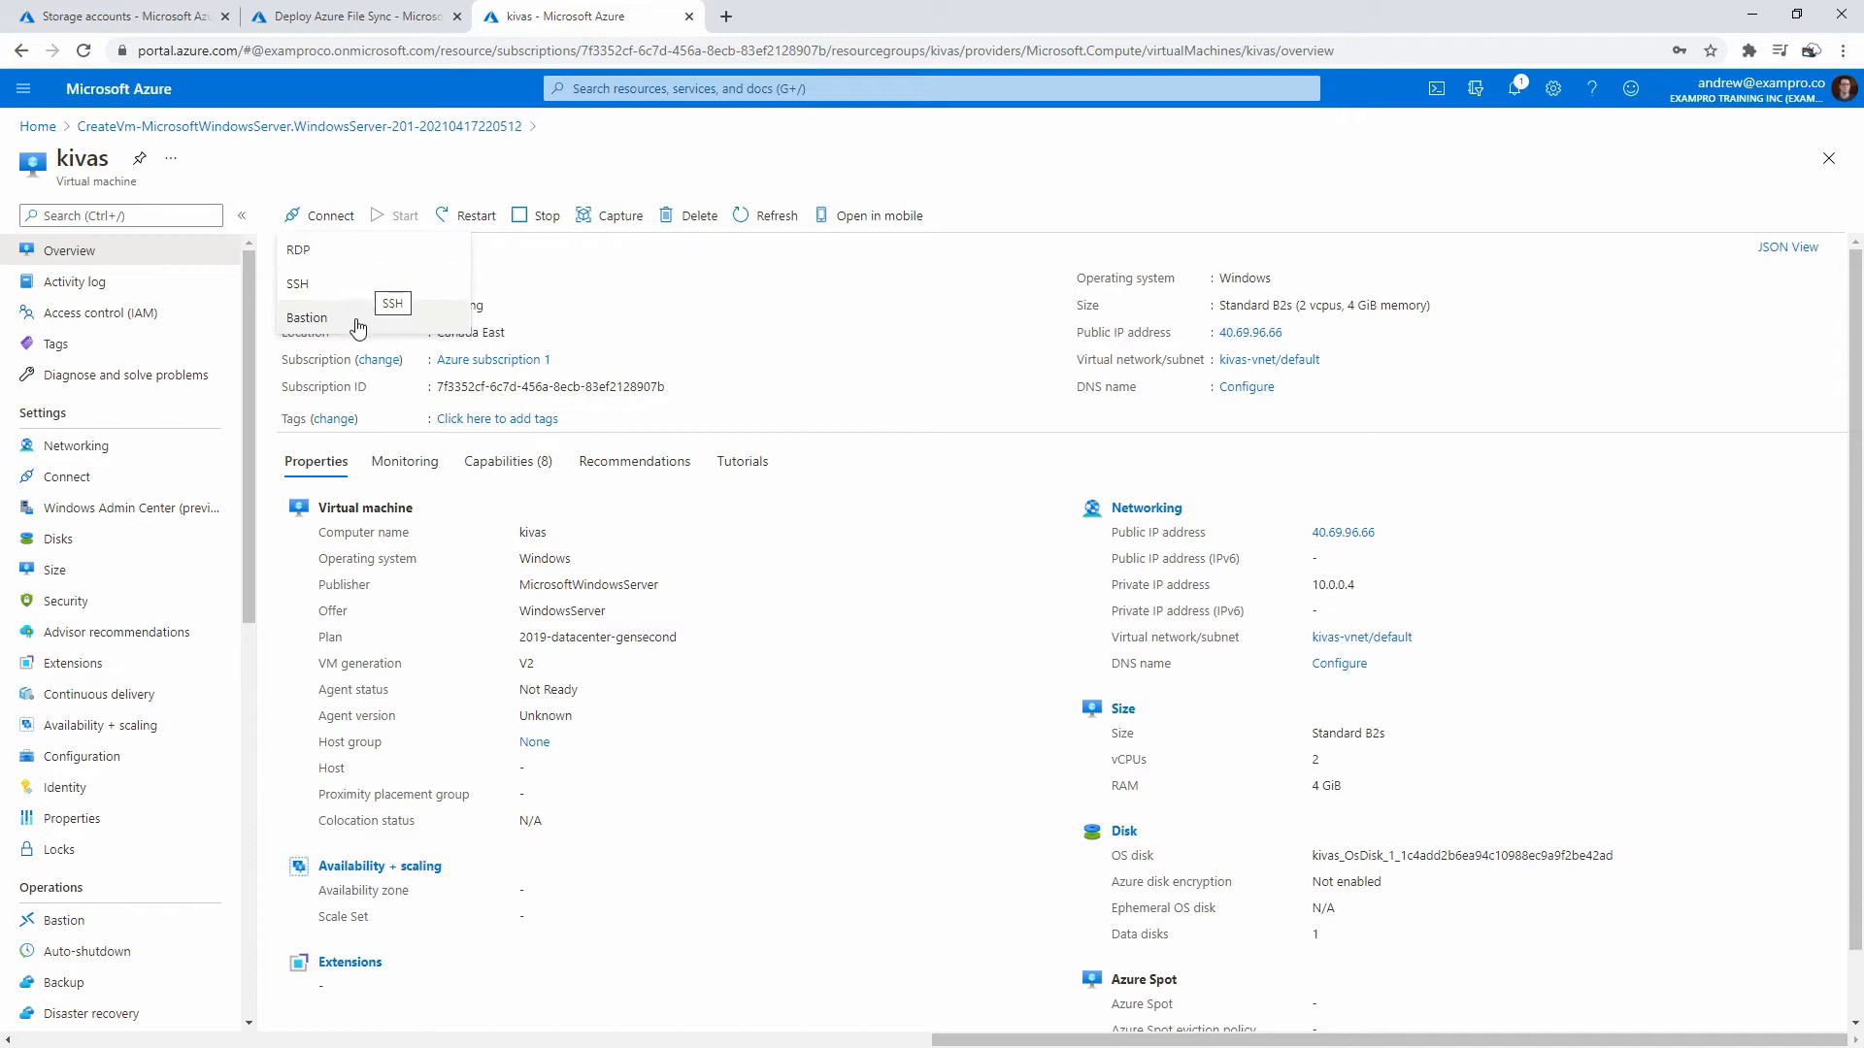
pyautogui.click(367, 288)
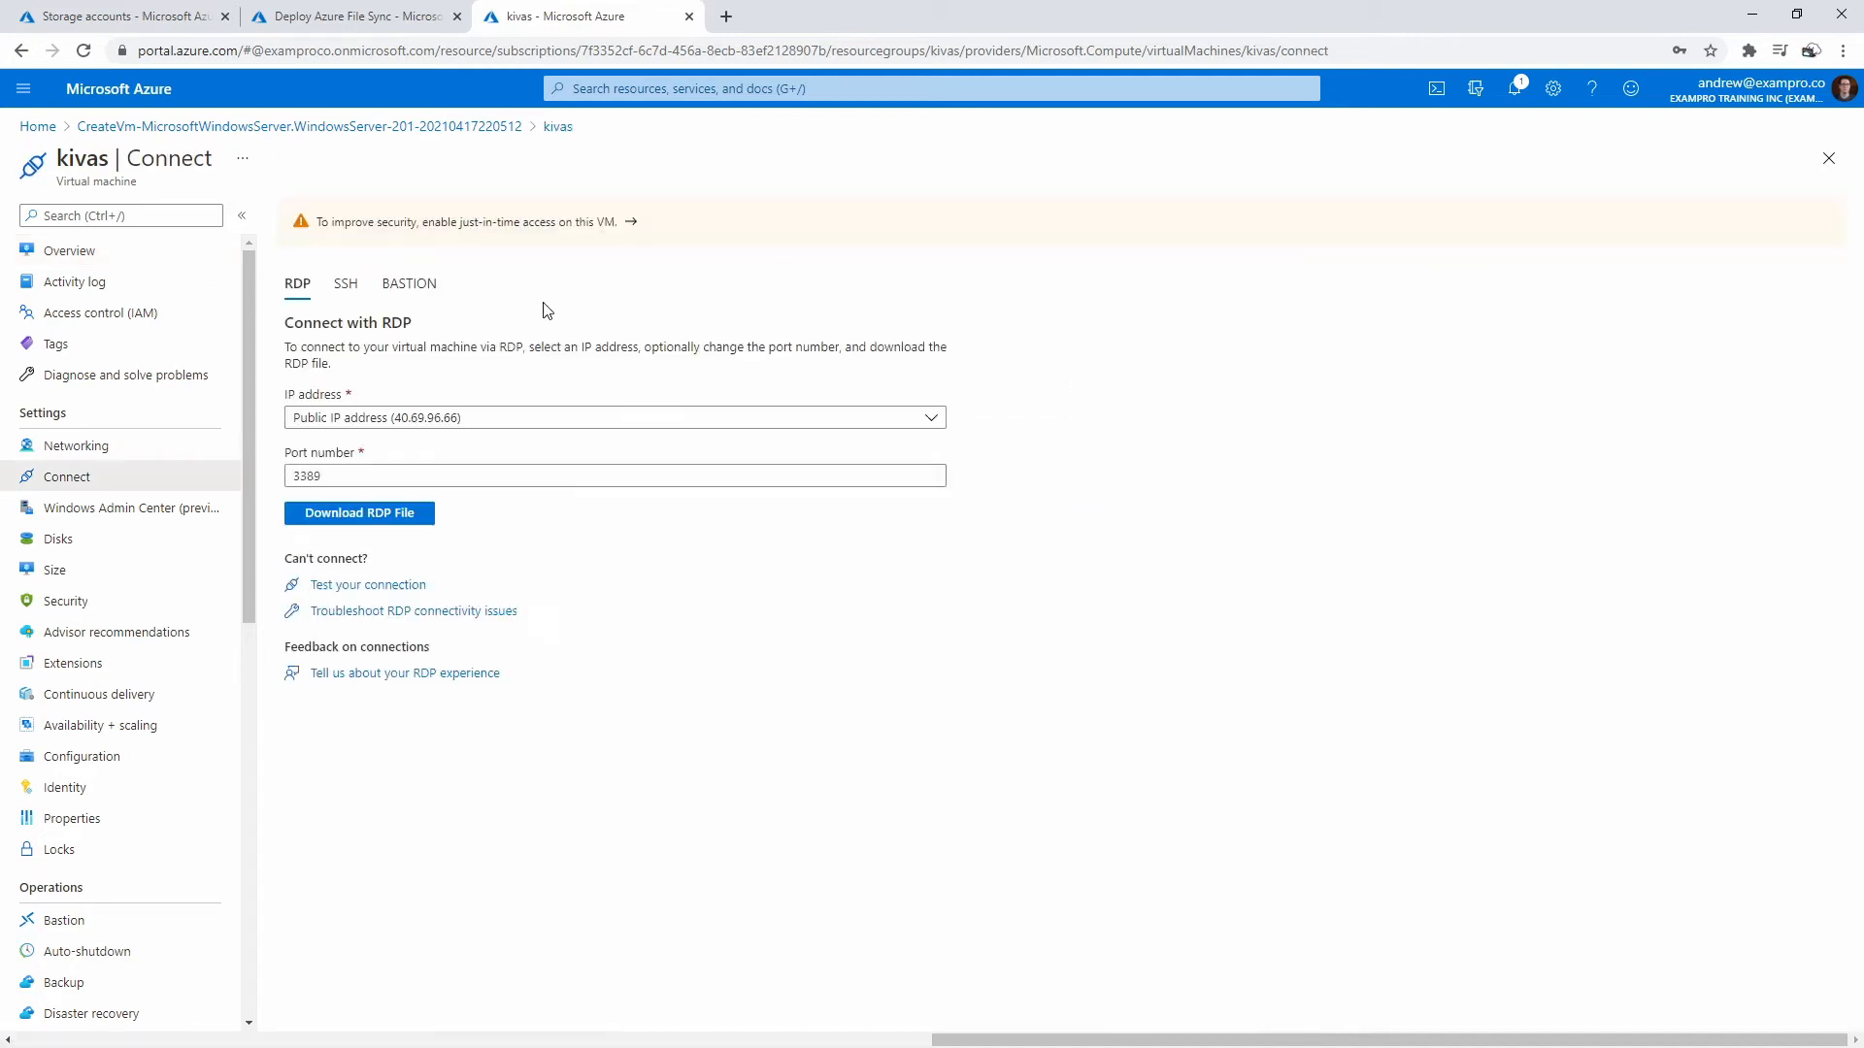
pyautogui.click(378, 522)
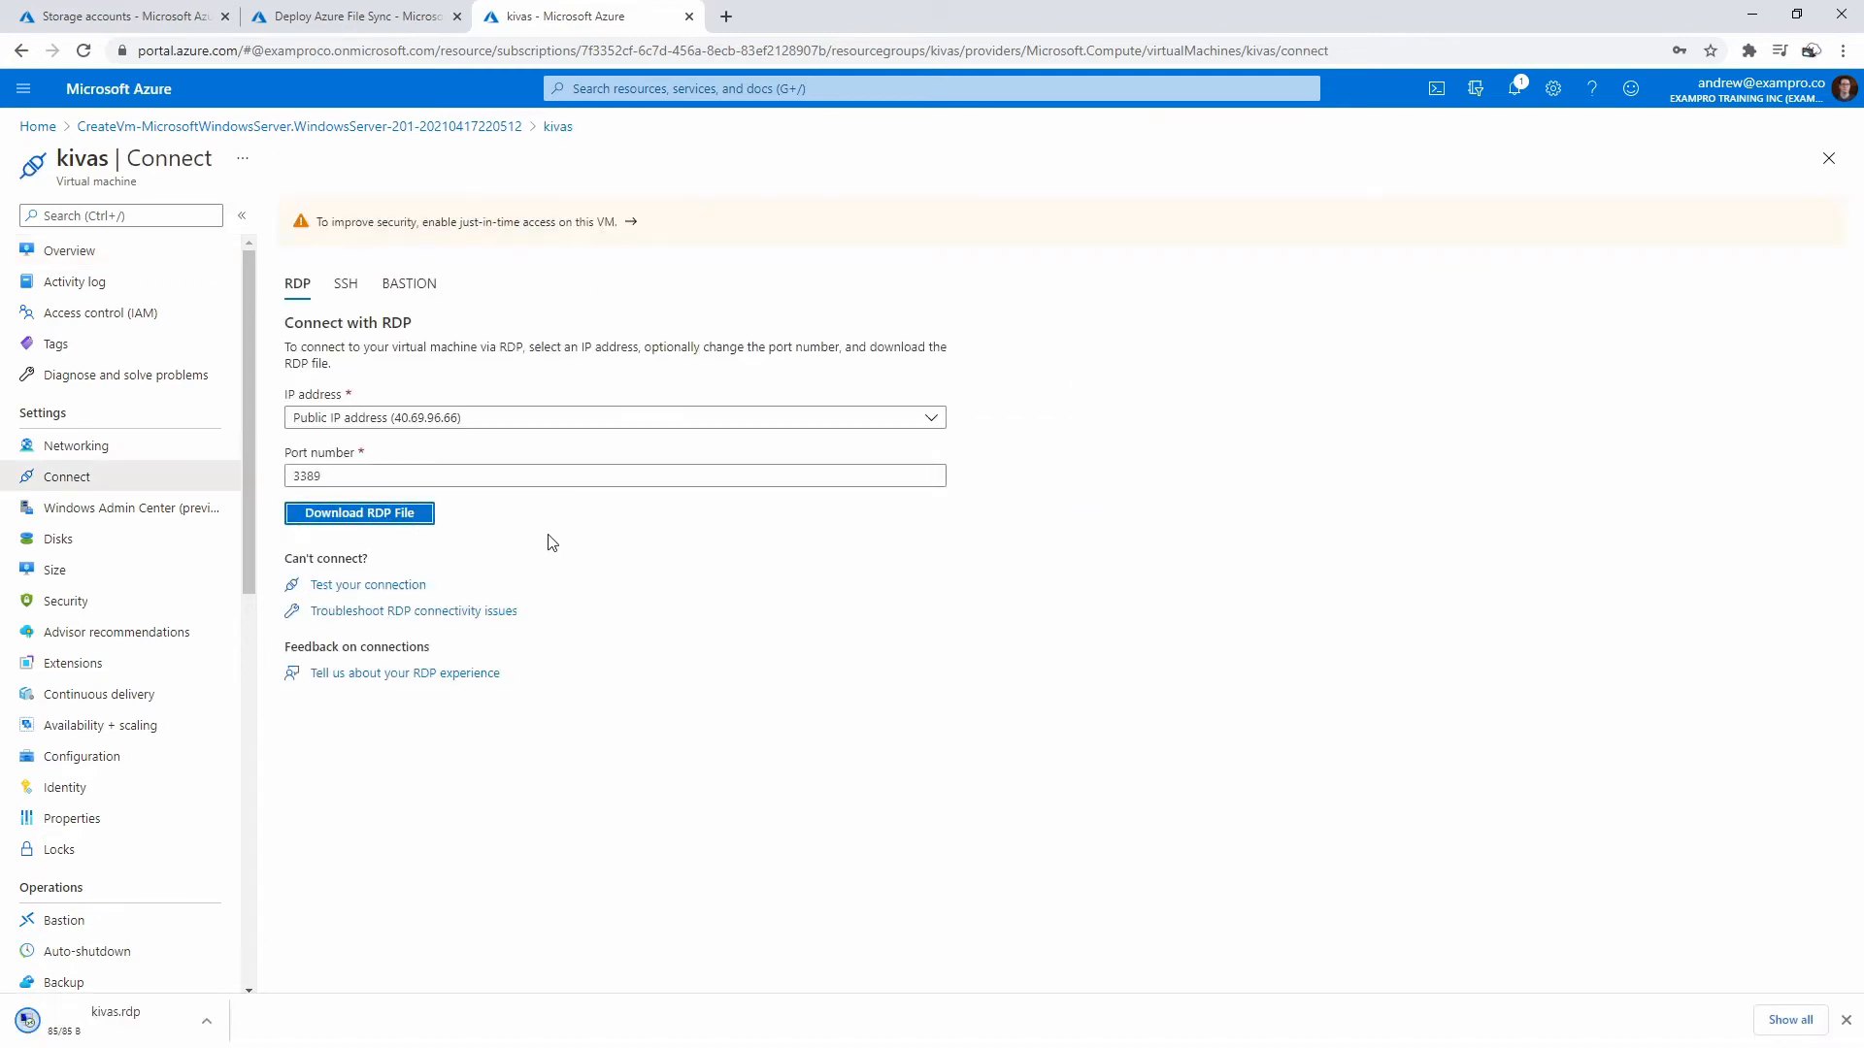
pyautogui.click(171, 1022)
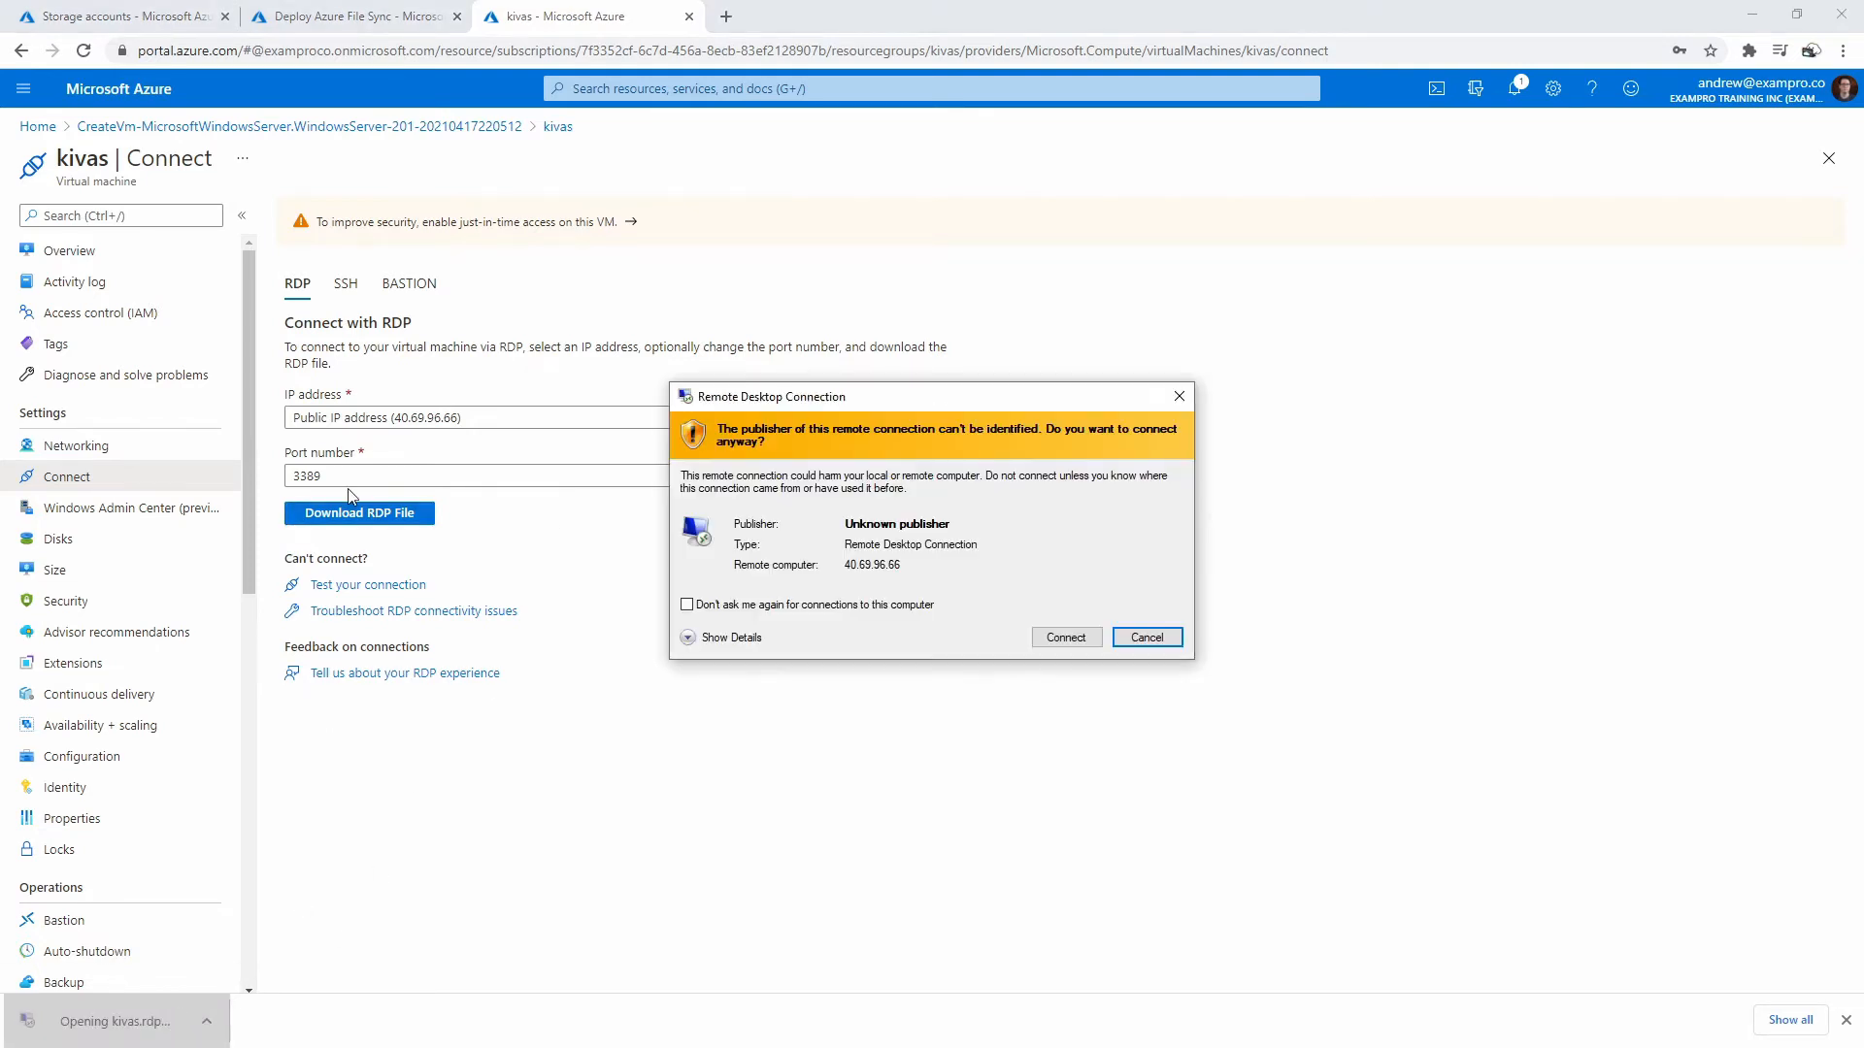
# - Connect with the VM's admin username and password and accept the remote certificate
pyautogui.click(1088, 639)
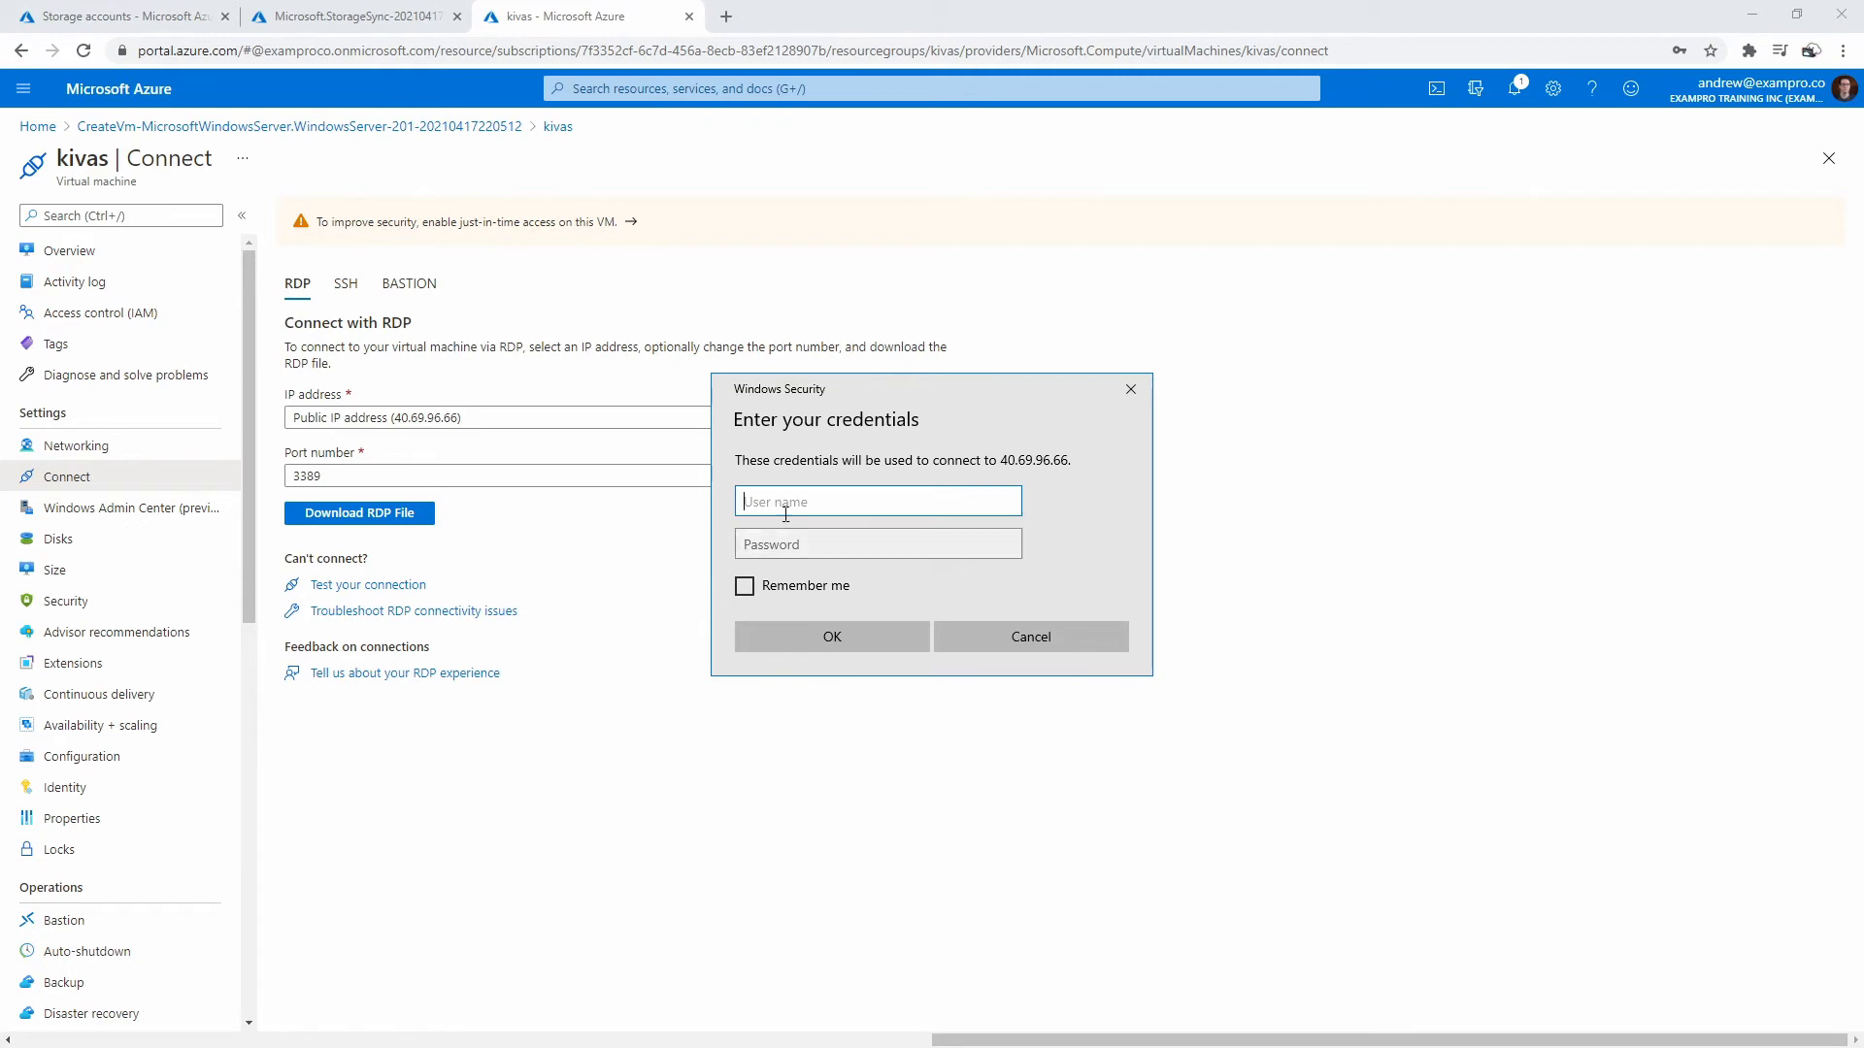
pyautogui.write('azureuser')
pyautogui.press('Tab')
pyautogui.write('********')
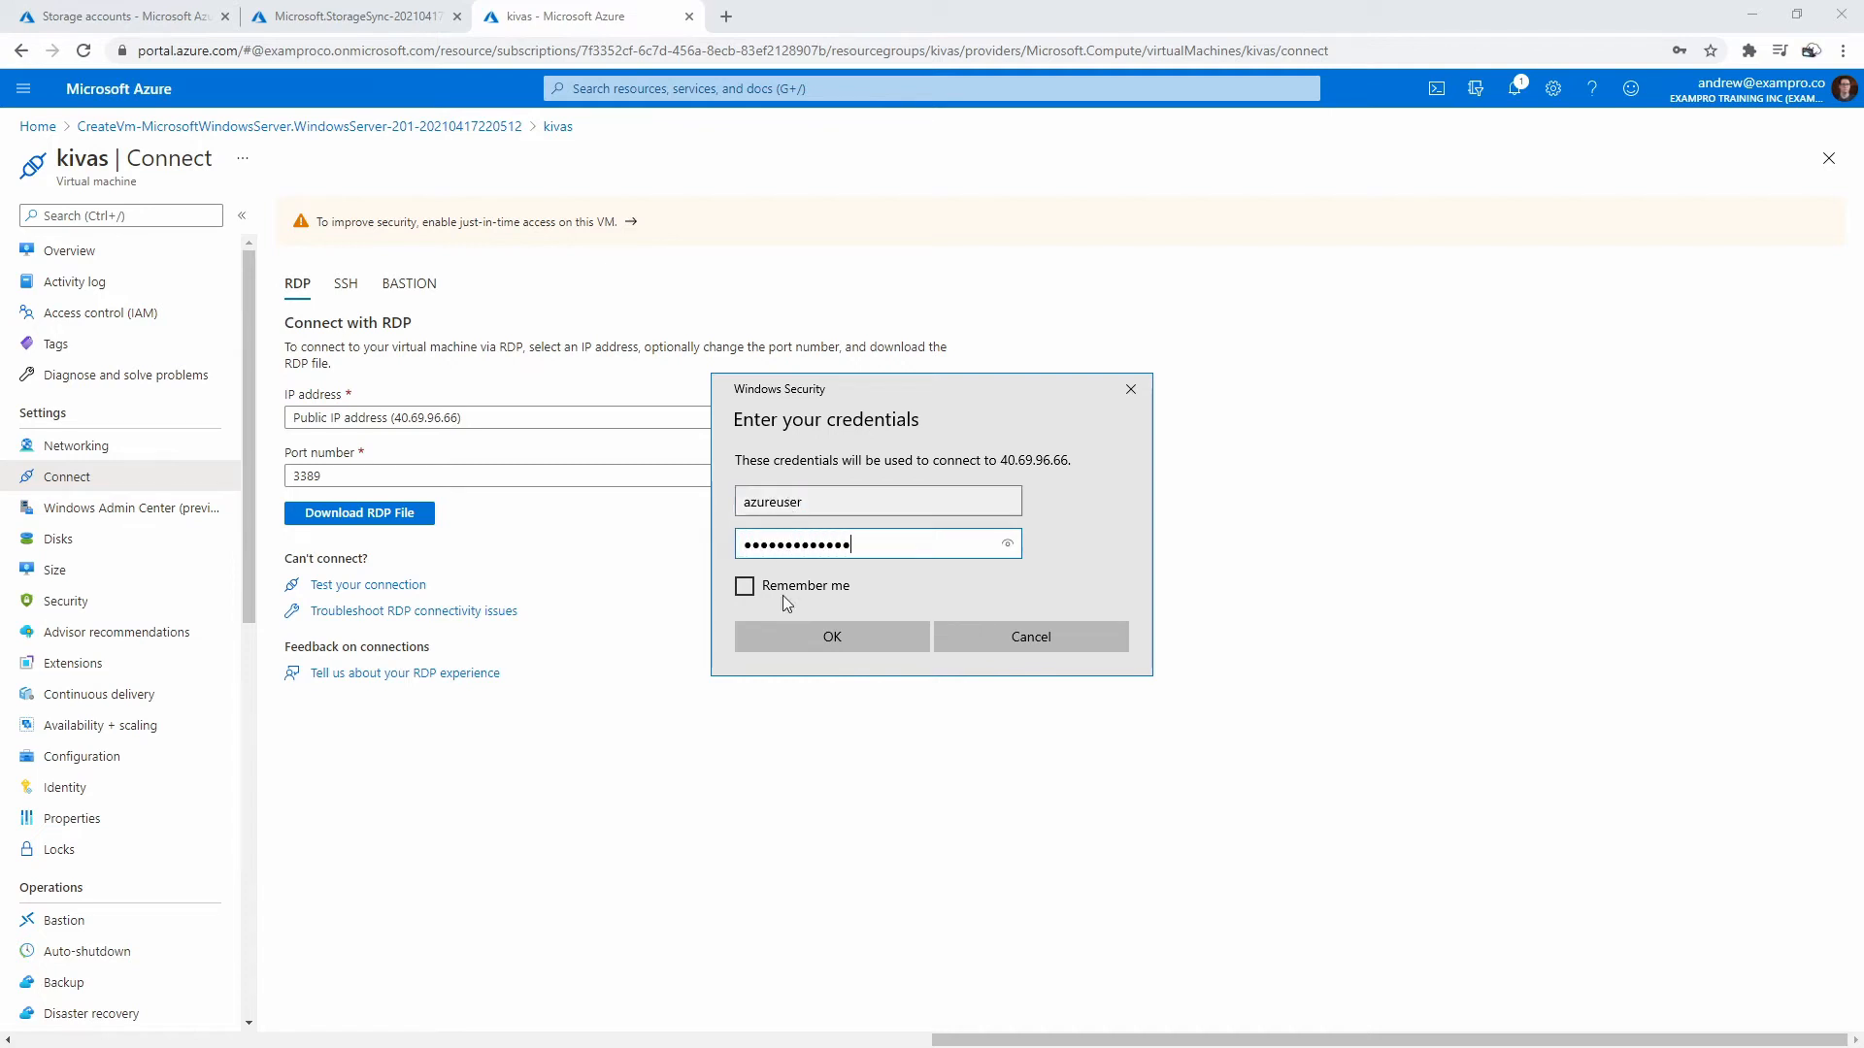
pyautogui.click(820, 646)
pyautogui.click(992, 692)
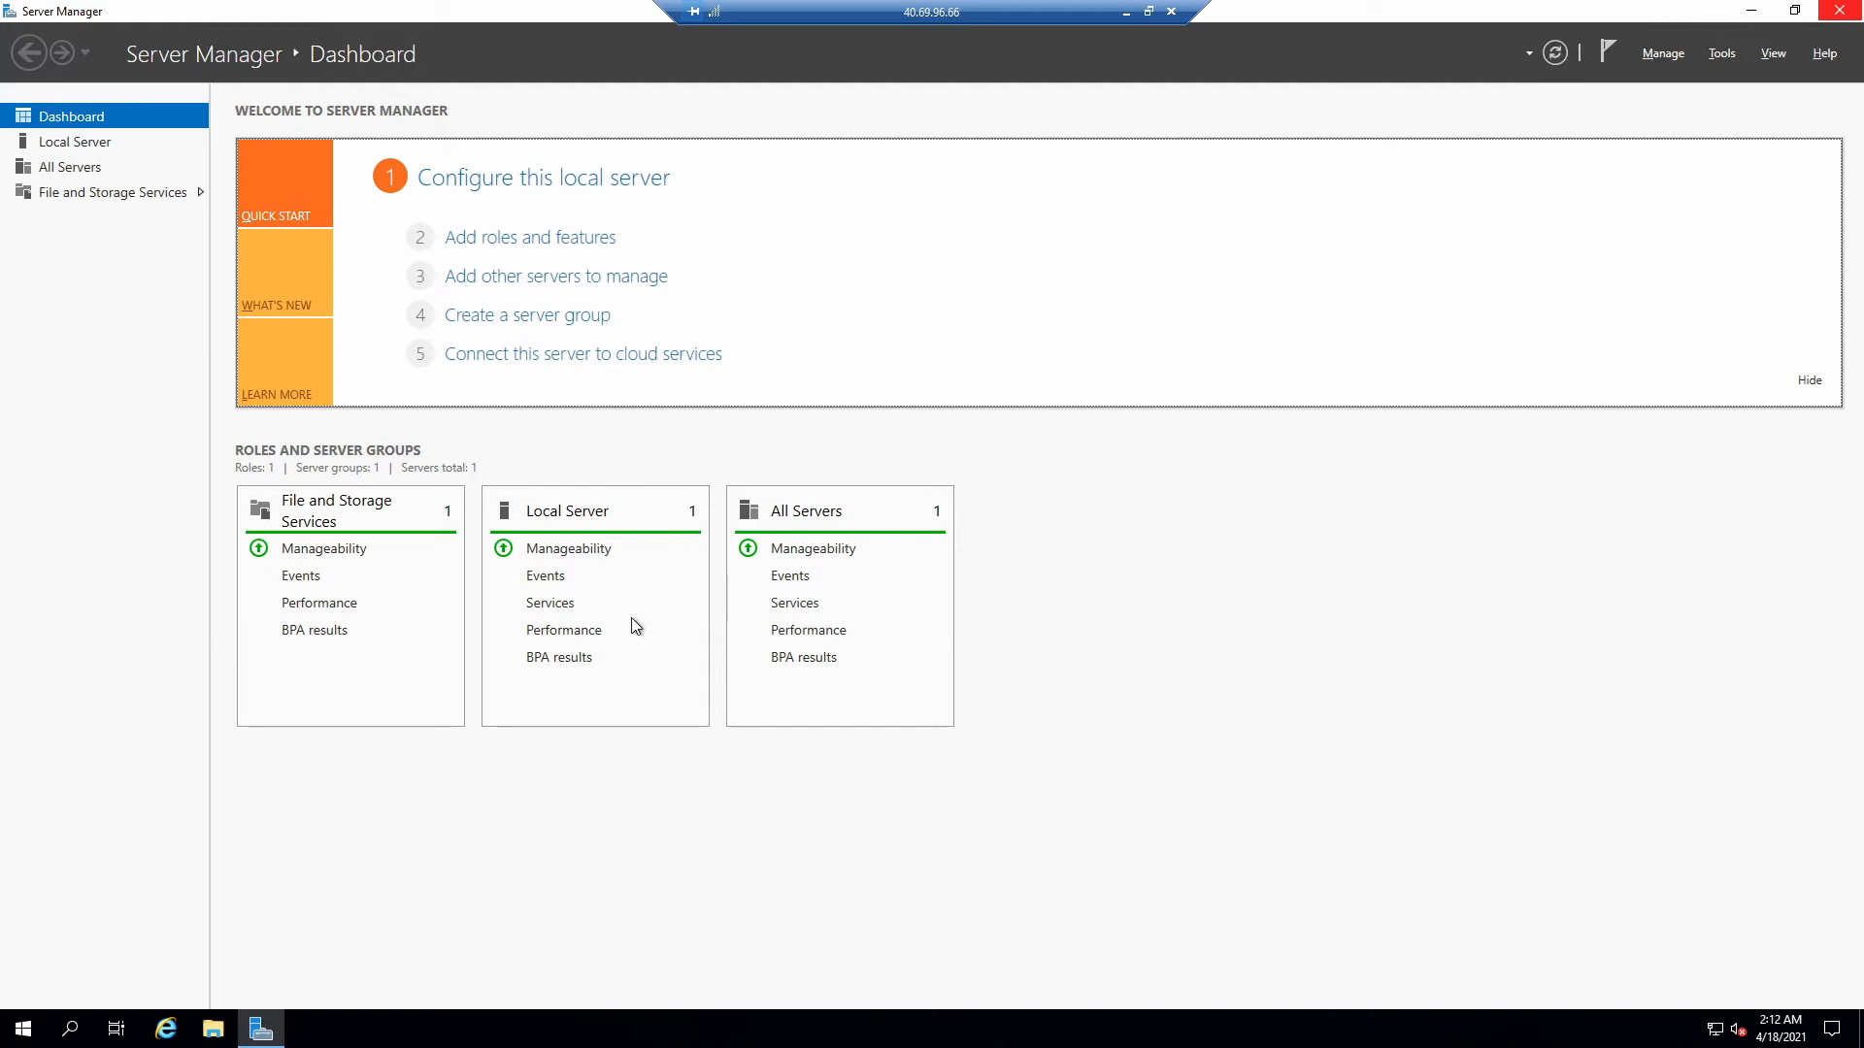
# - Search Start for PowerShell, run Windows PowerShell as administrator, and centre its console
pyautogui.click(27, 1031)
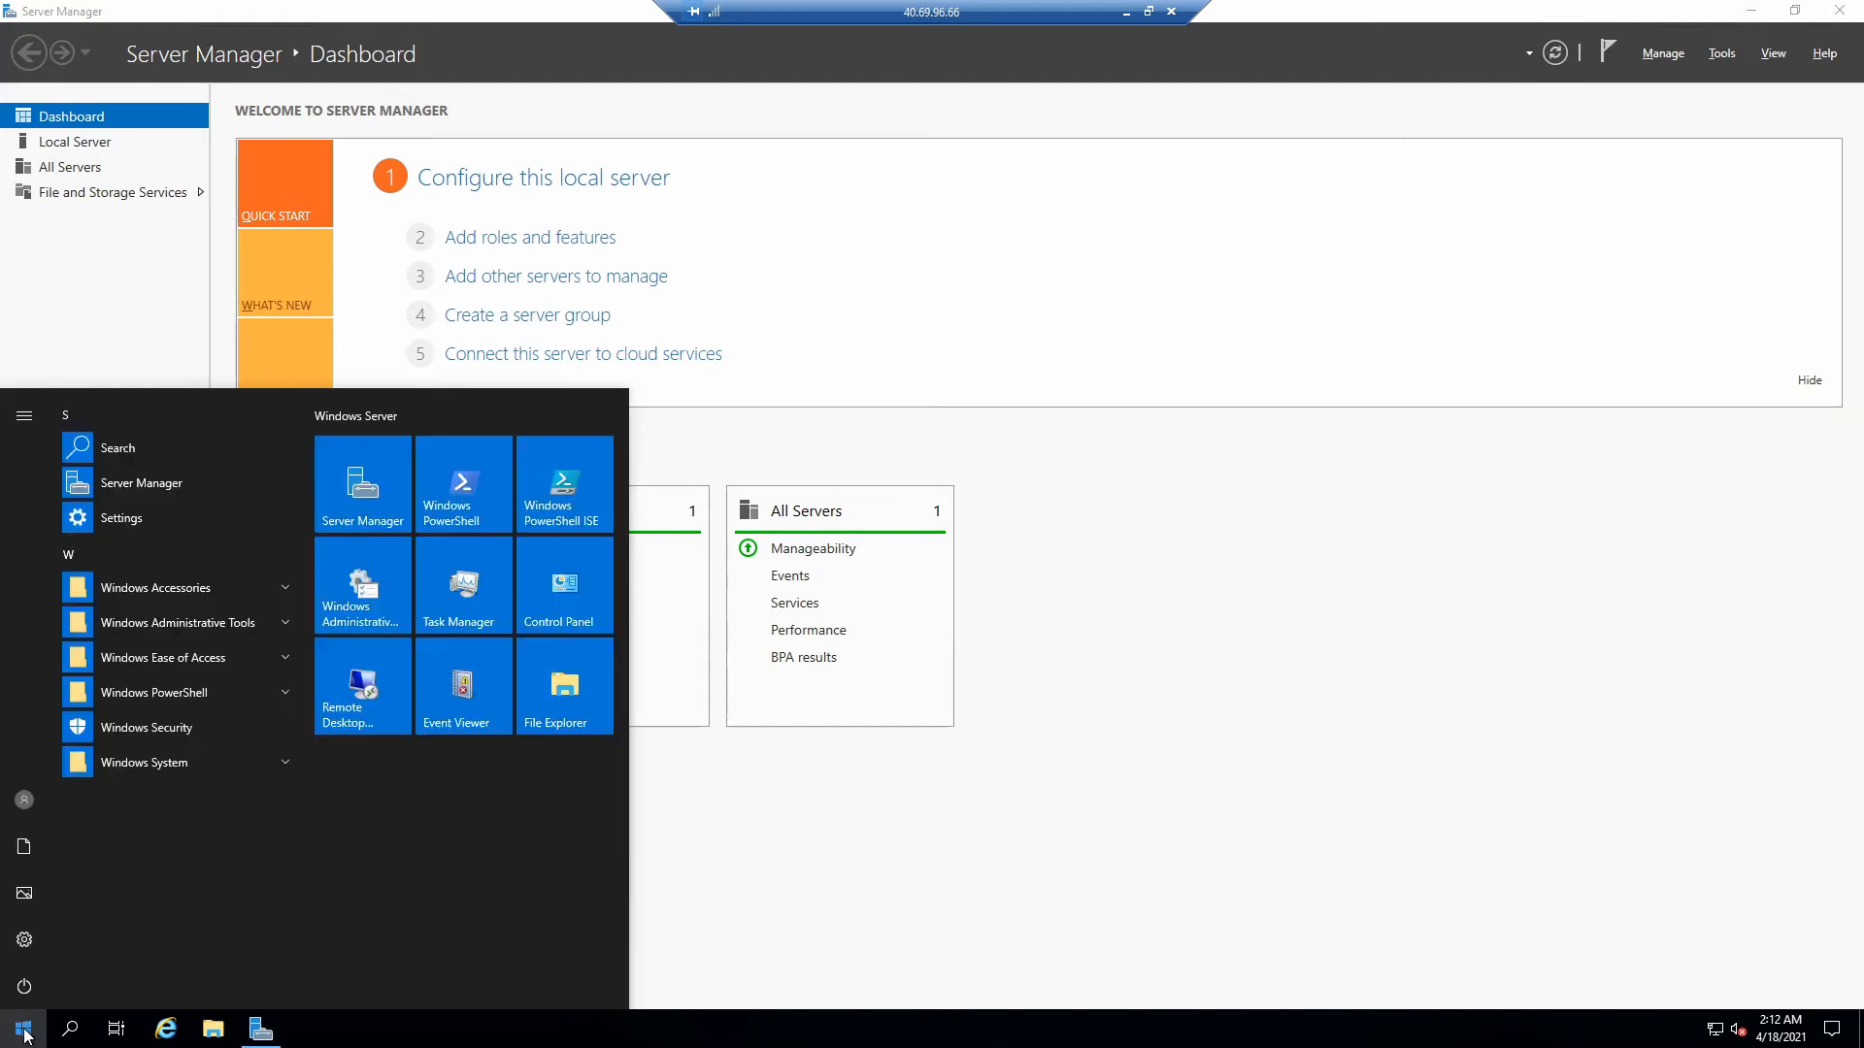
pyautogui.write('c')
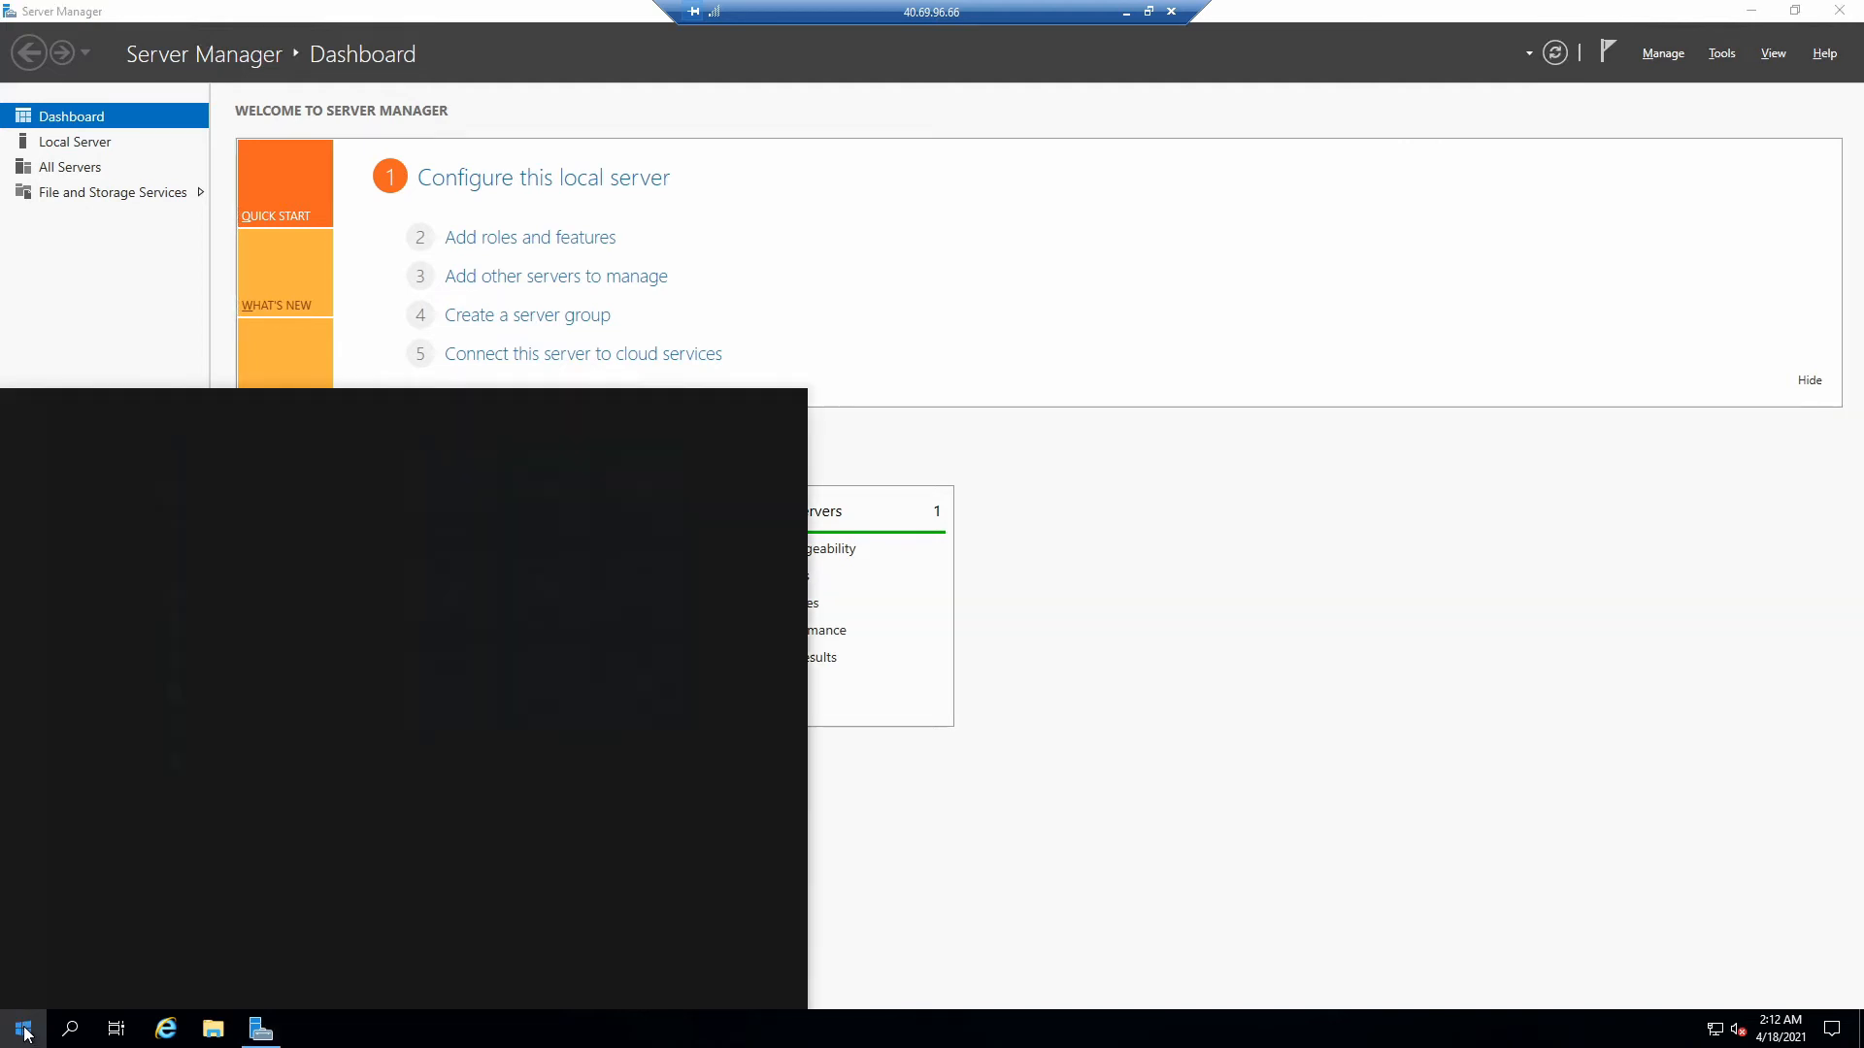
pyautogui.write('owerh')
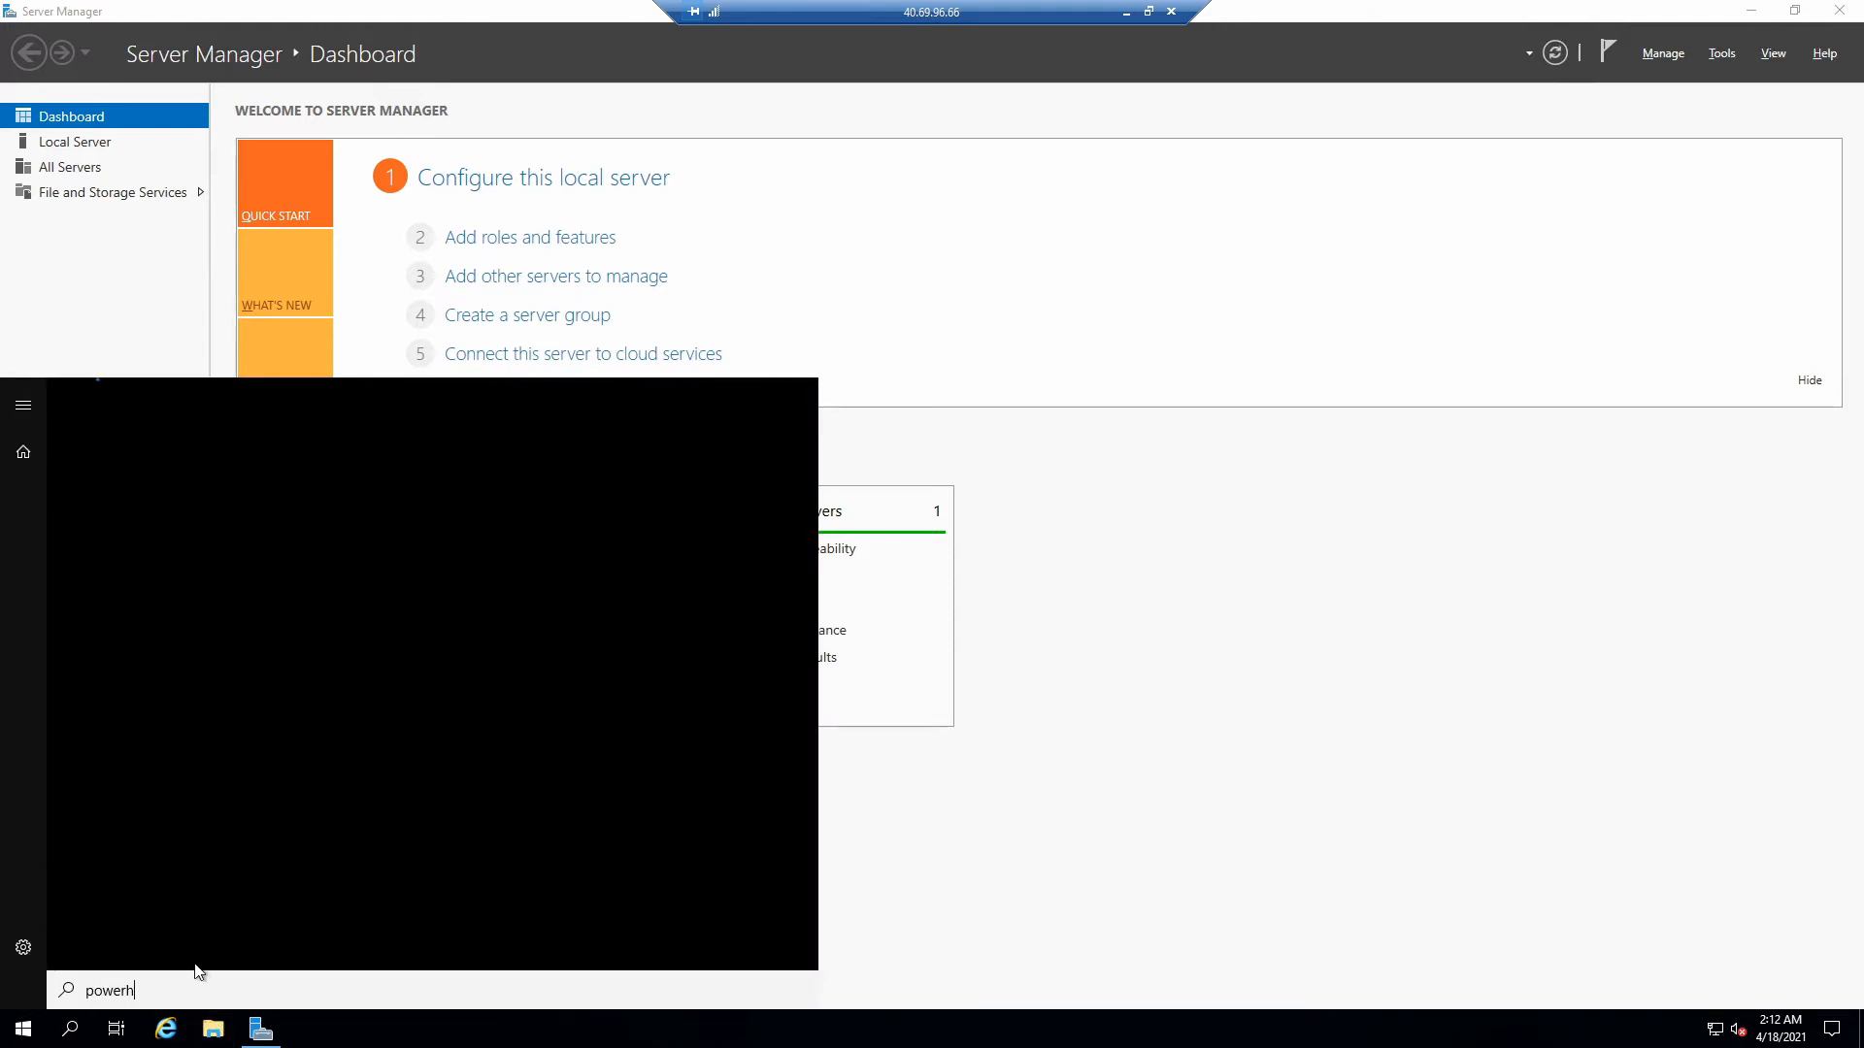
pyautogui.press('BackSpace')
pyautogui.write('shell')
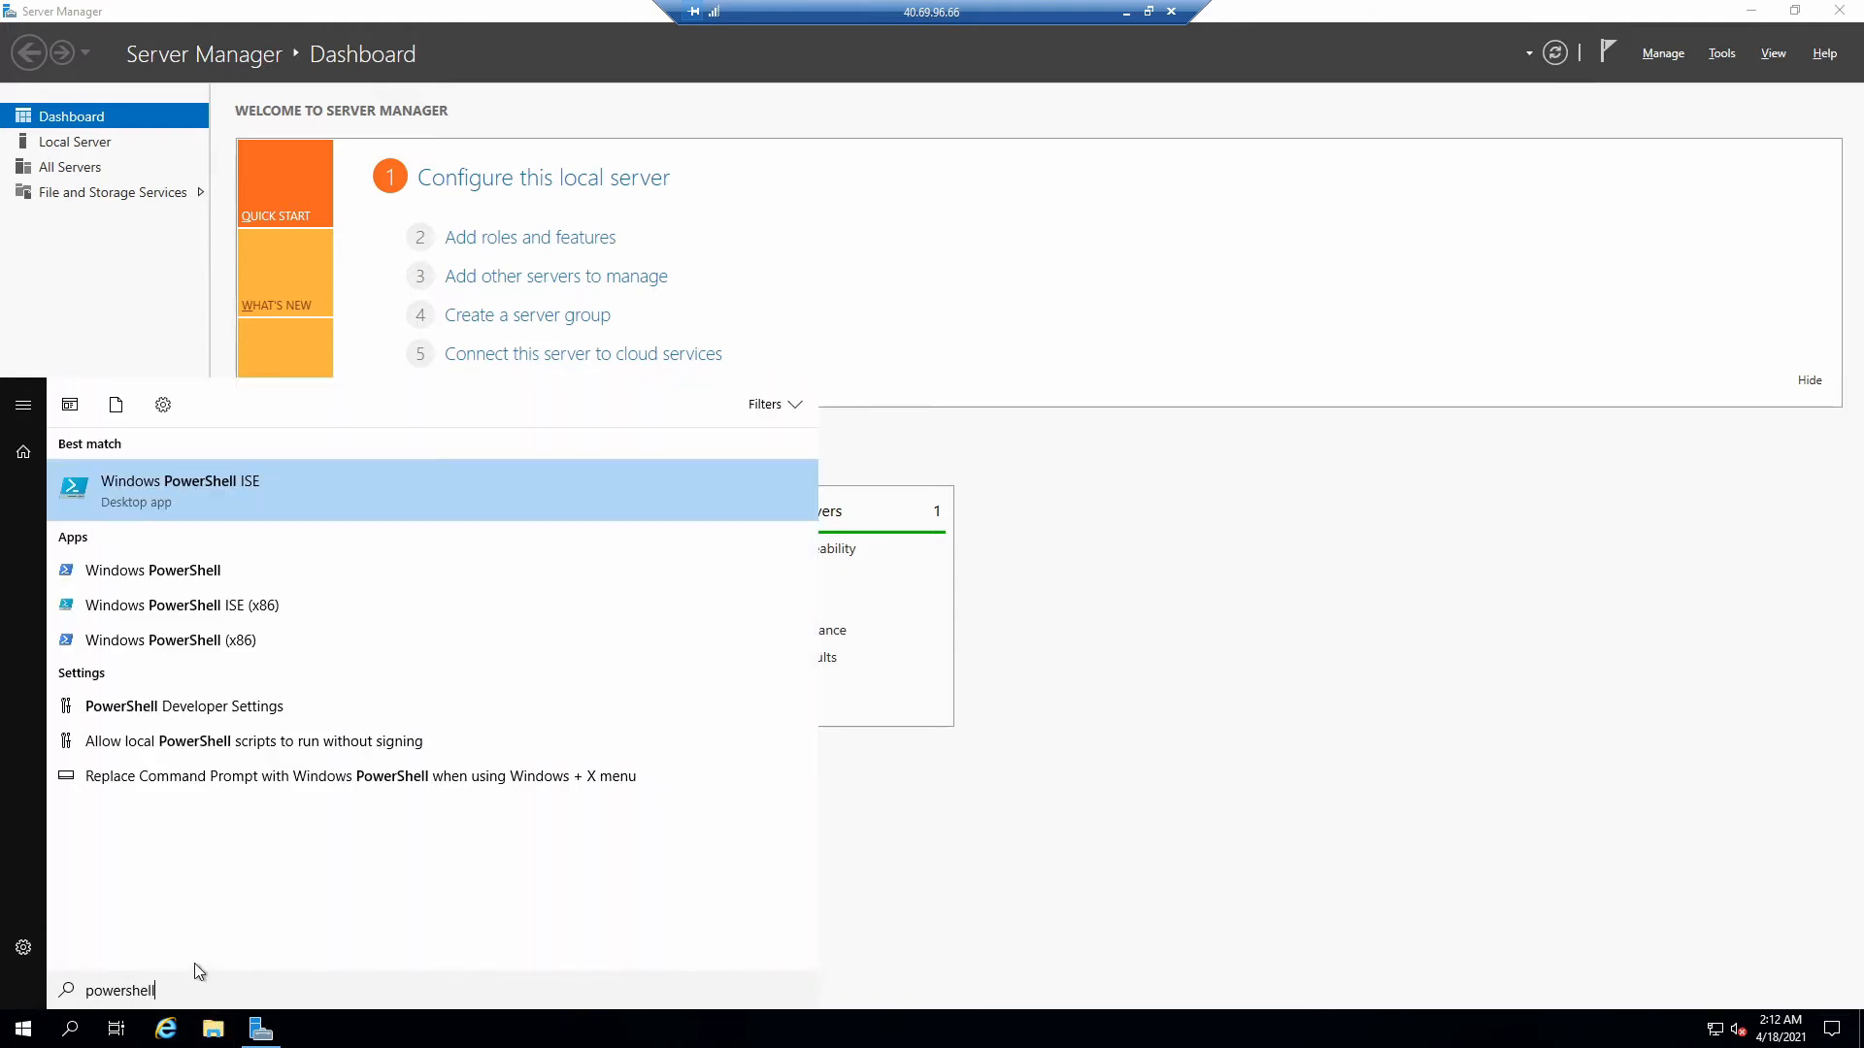
pyautogui.rightClick(207, 571)
pyautogui.click(231, 595)
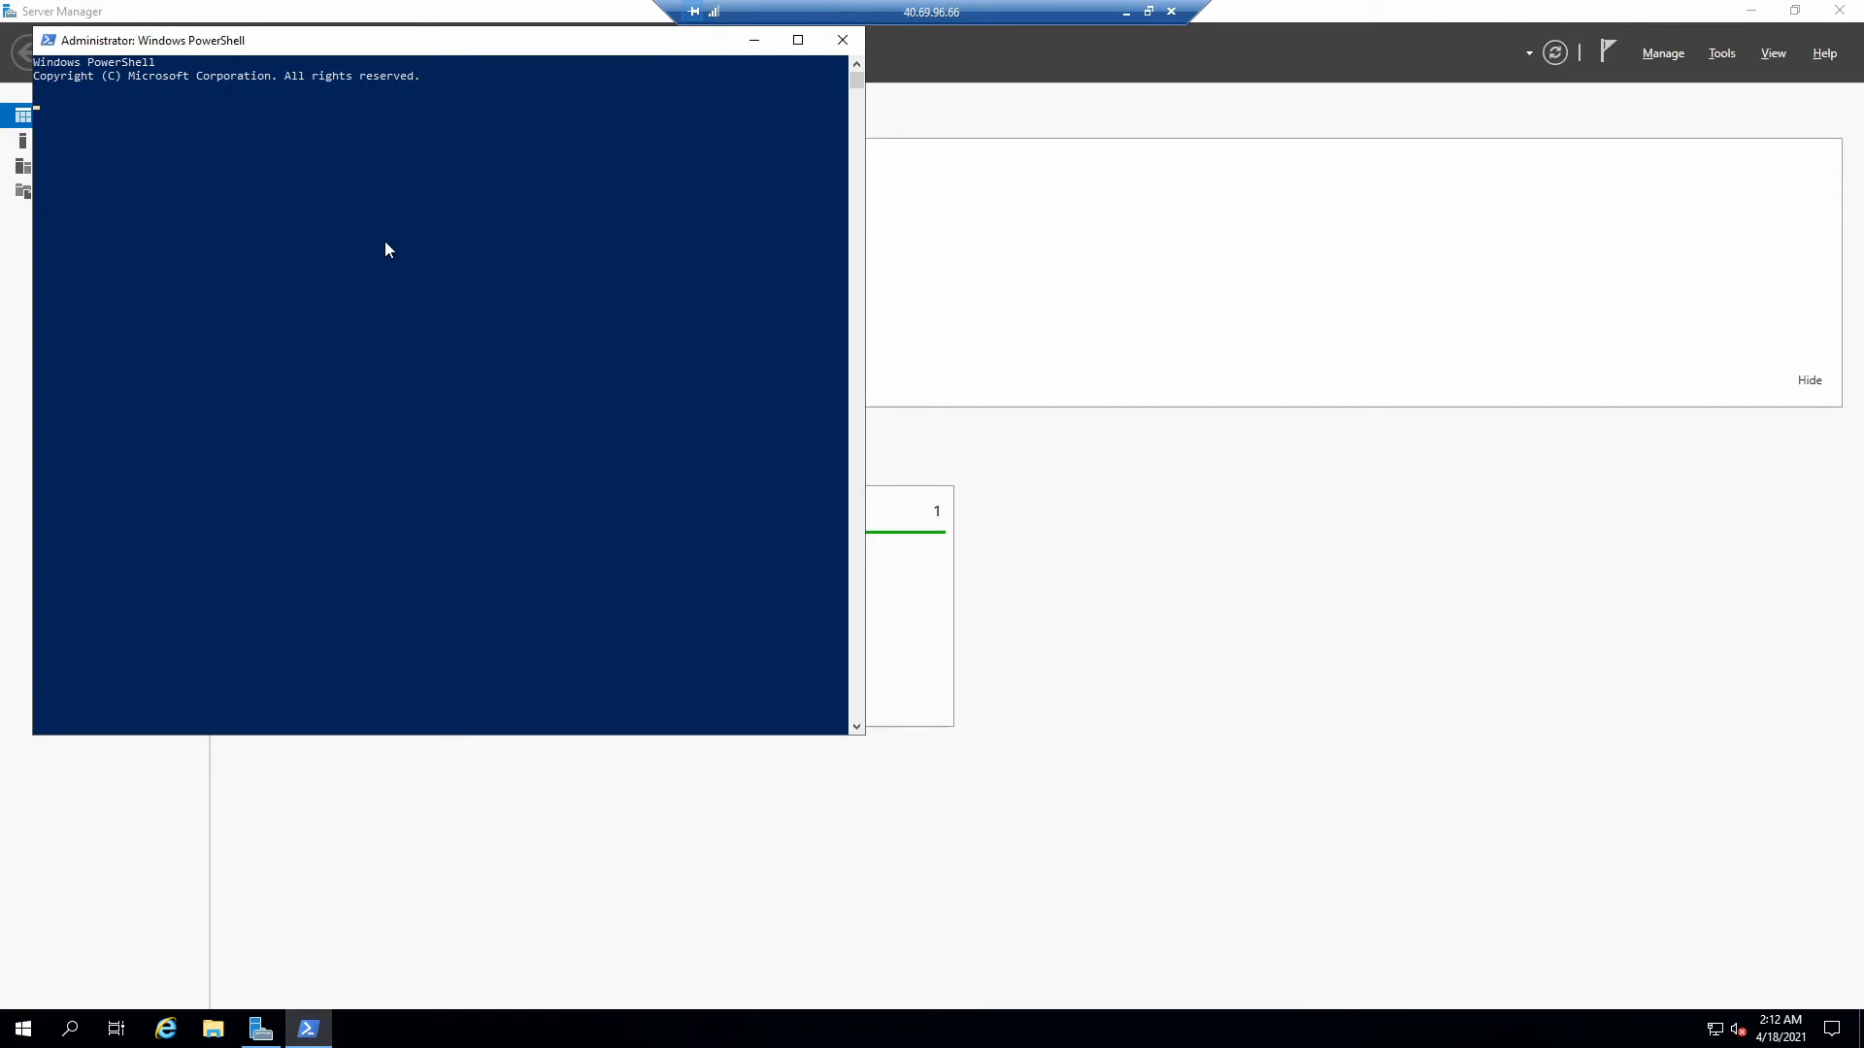
pyautogui.moveTo(408, 54); pyautogui.dragTo(707, 160)
pyautogui.click(668, 266)
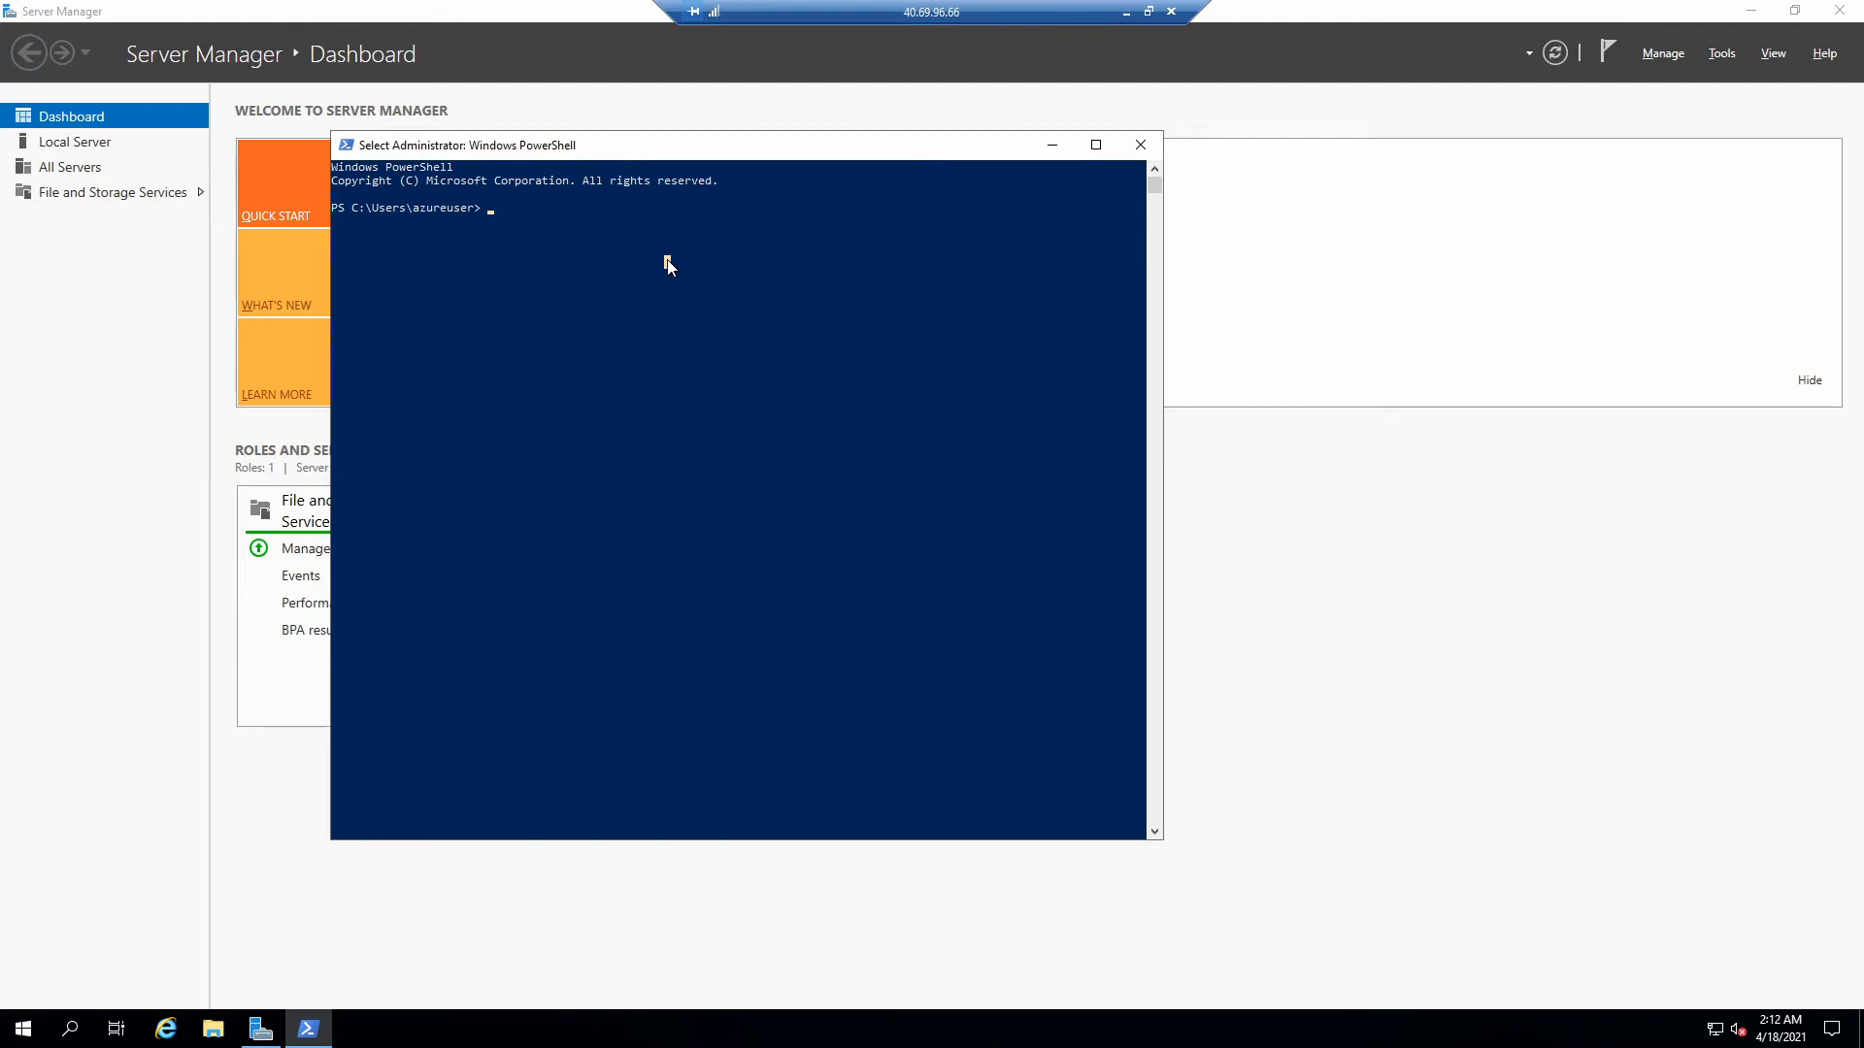
# - Run Install-Module -Name AzureRM -AllowClobber and answer Y to the NuGet prompt
pyautogui.write('Install-')
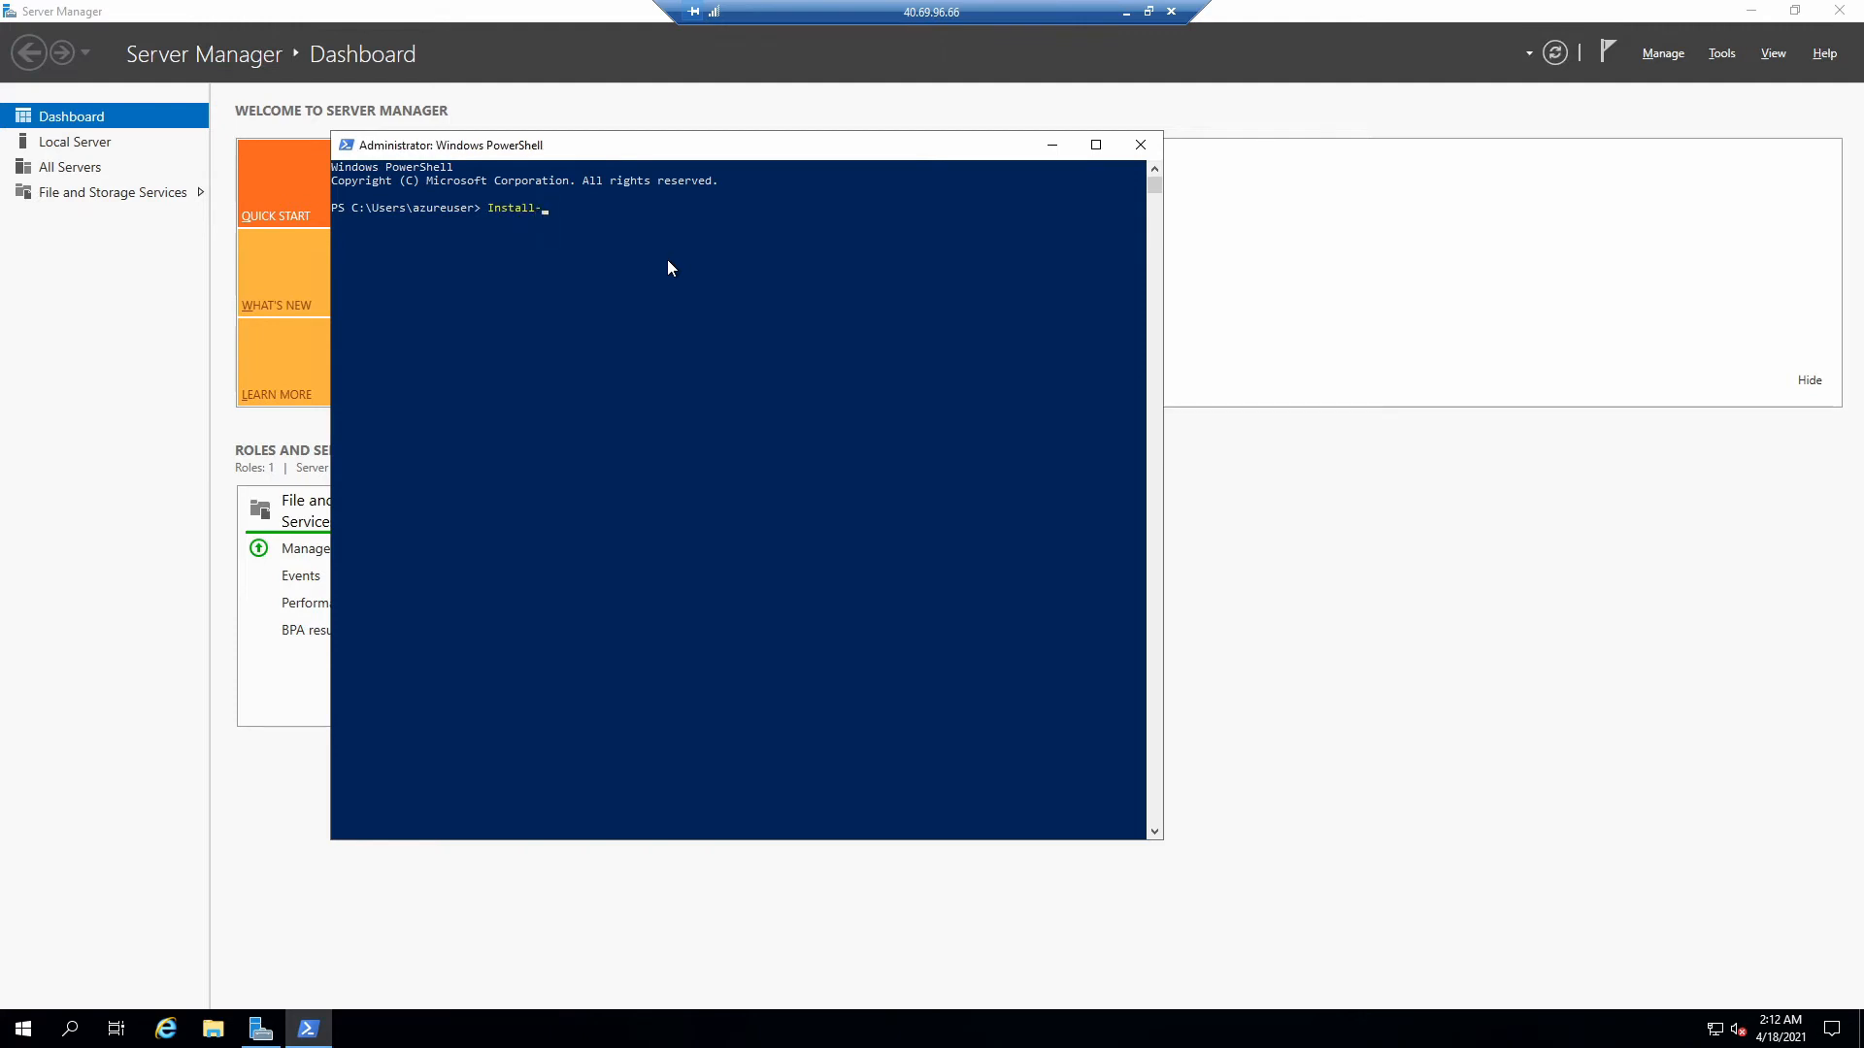
pyautogui.write('Module -Name AzureRM -AllowClobber')
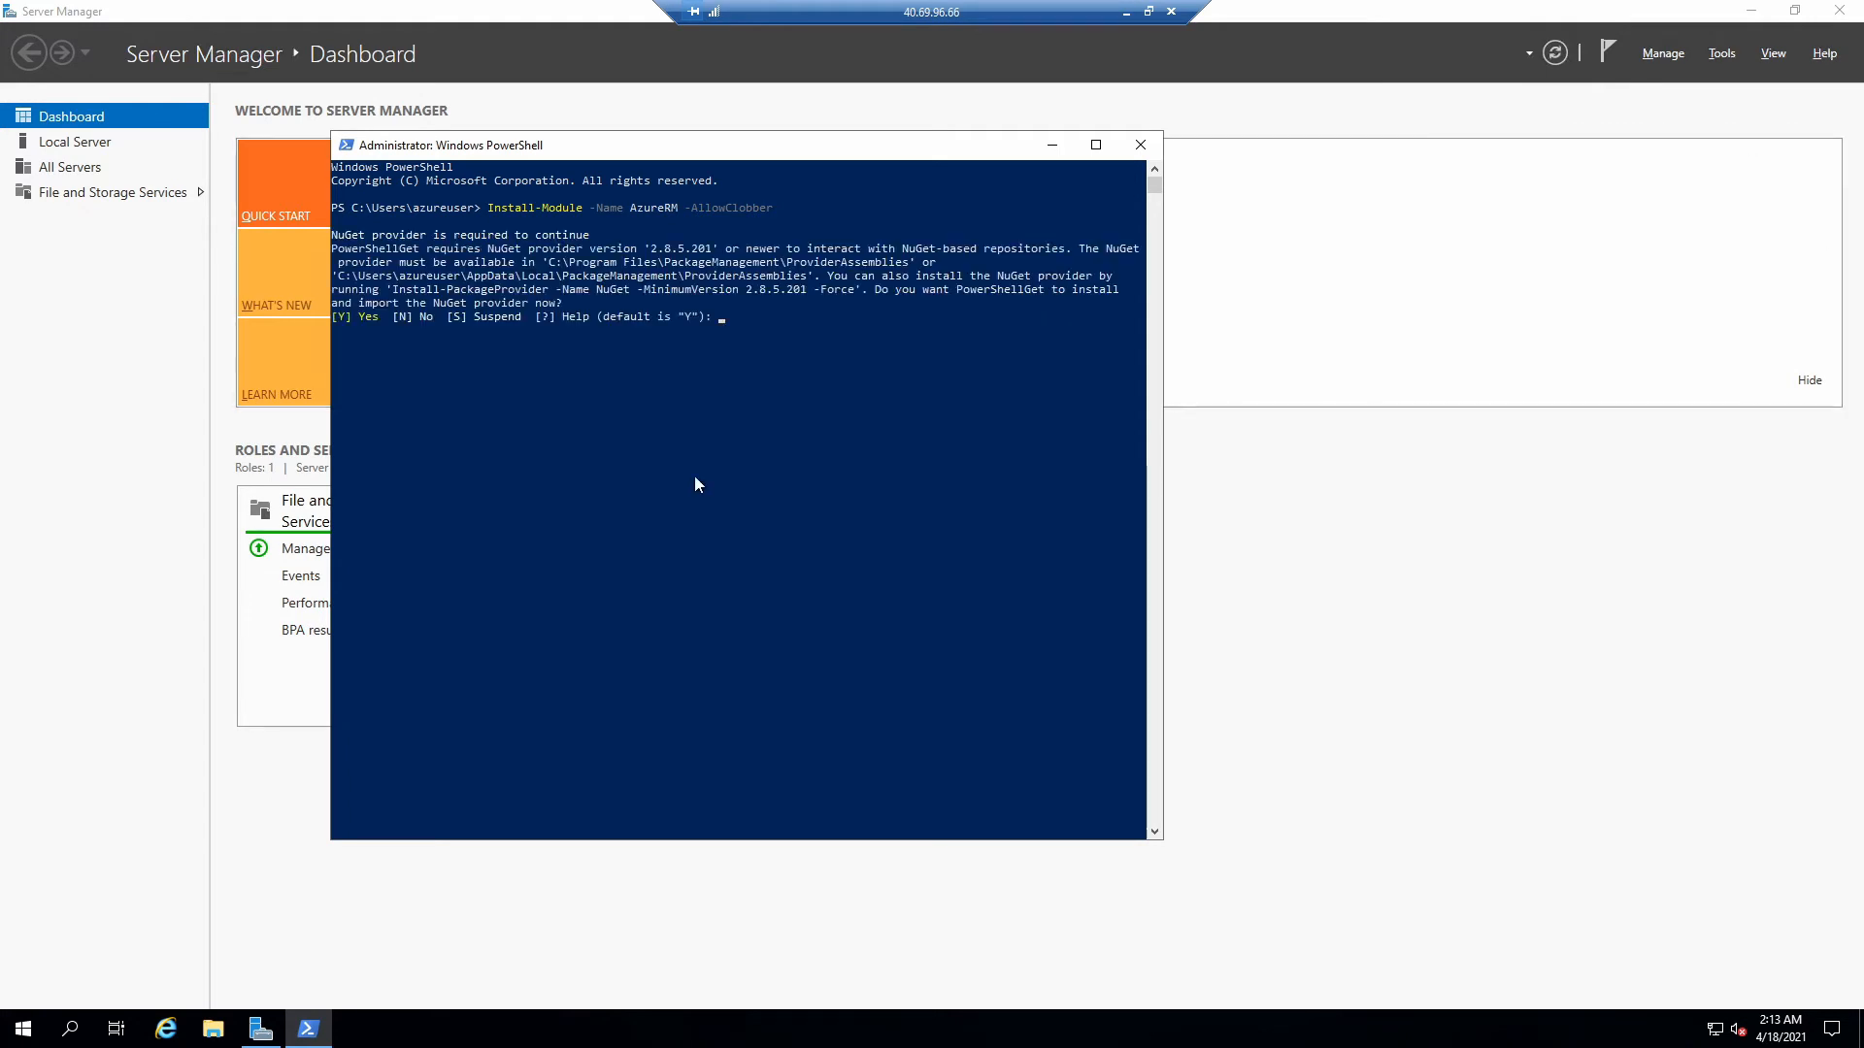
pyautogui.click(617, 393)
pyautogui.write('Y')
# - Resize the Remote Desktop and Server Manager windows, then answer Y to the untrusted repository prompt
pyautogui.click(1791, 12)
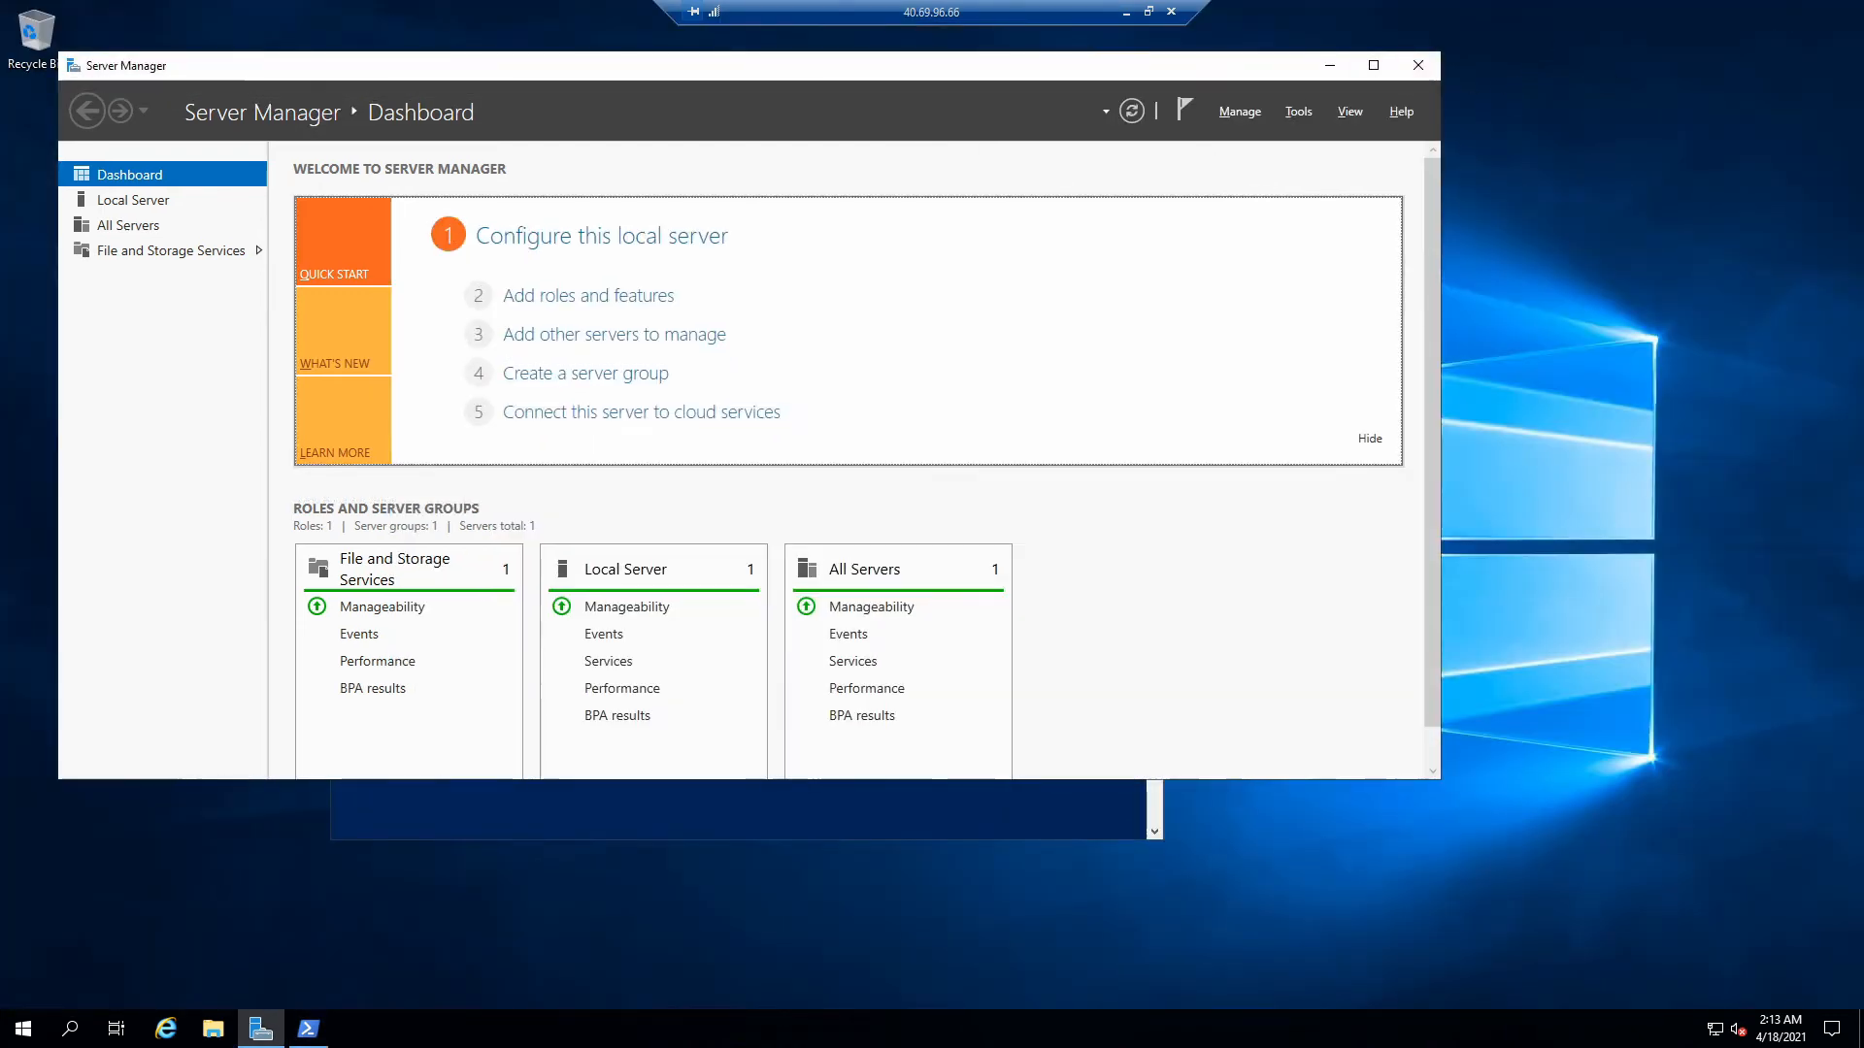
pyautogui.click(1149, 12)
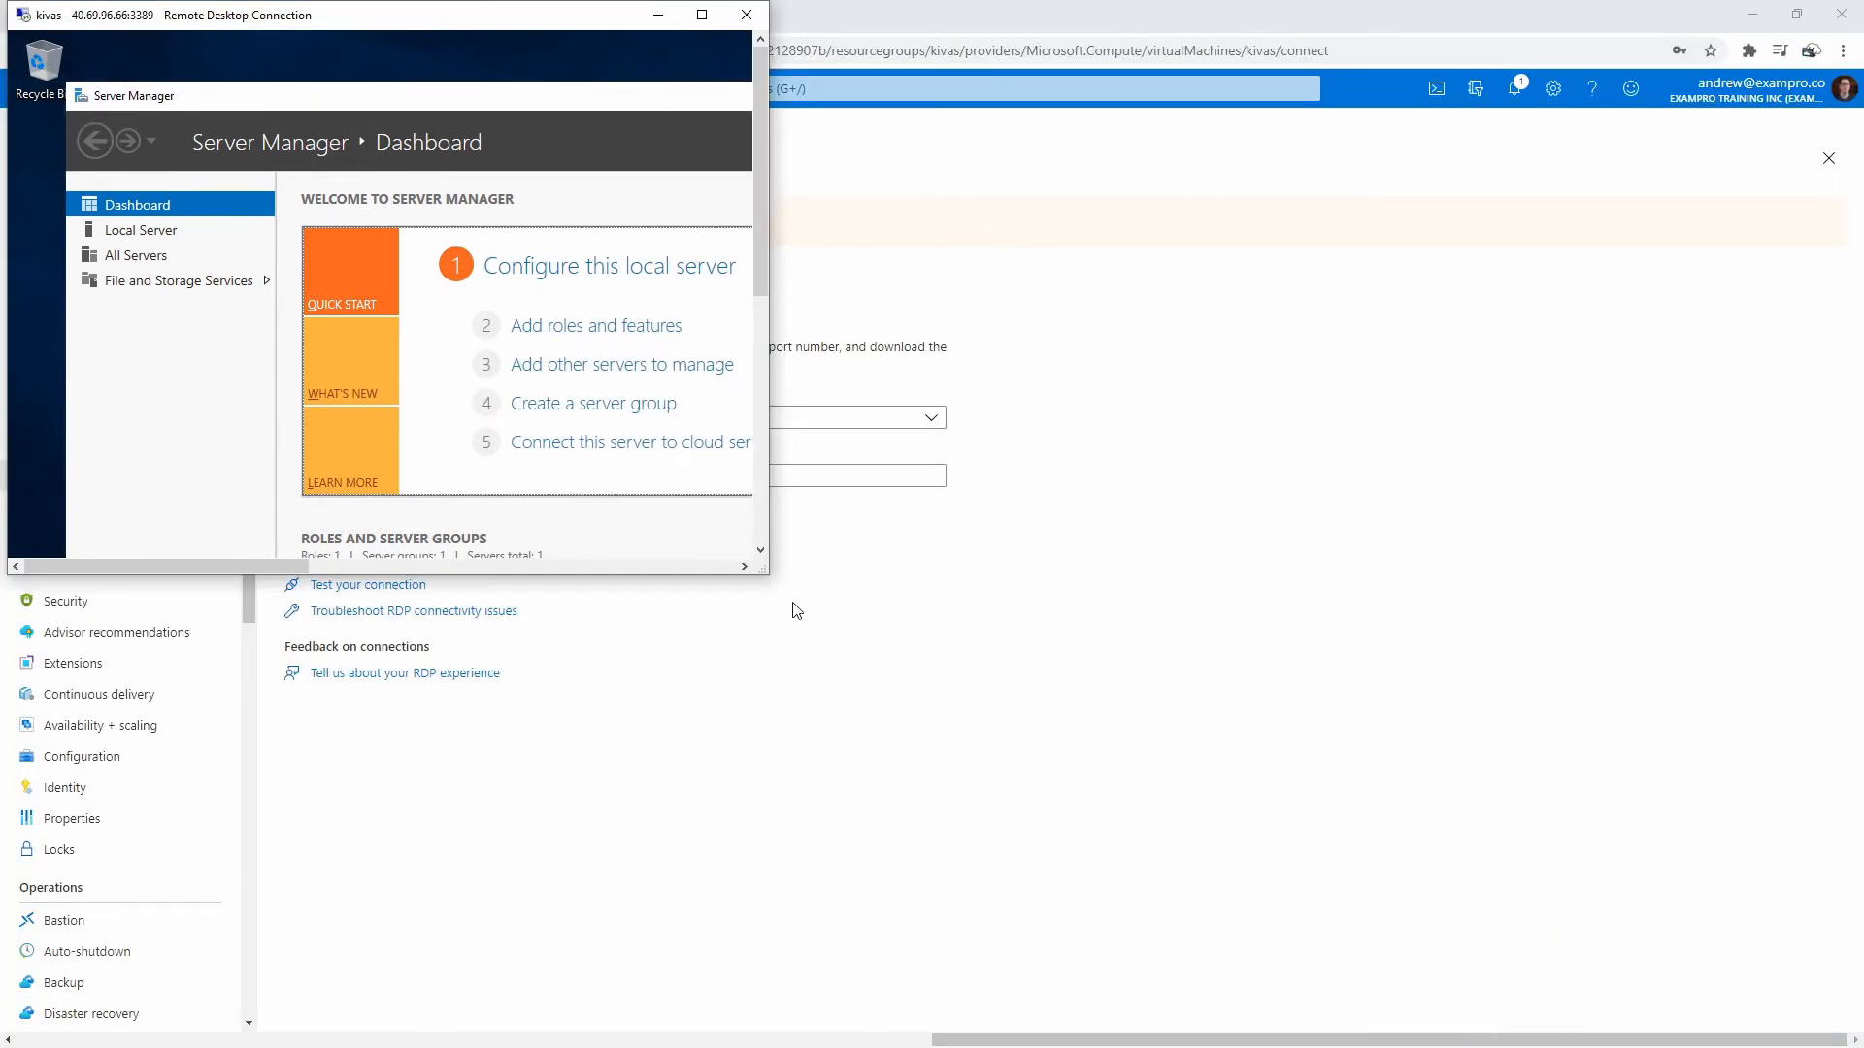
pyautogui.moveTo(768, 574); pyautogui.dragTo(1796, 1019)
pyautogui.scroll(-1, 973, 761)
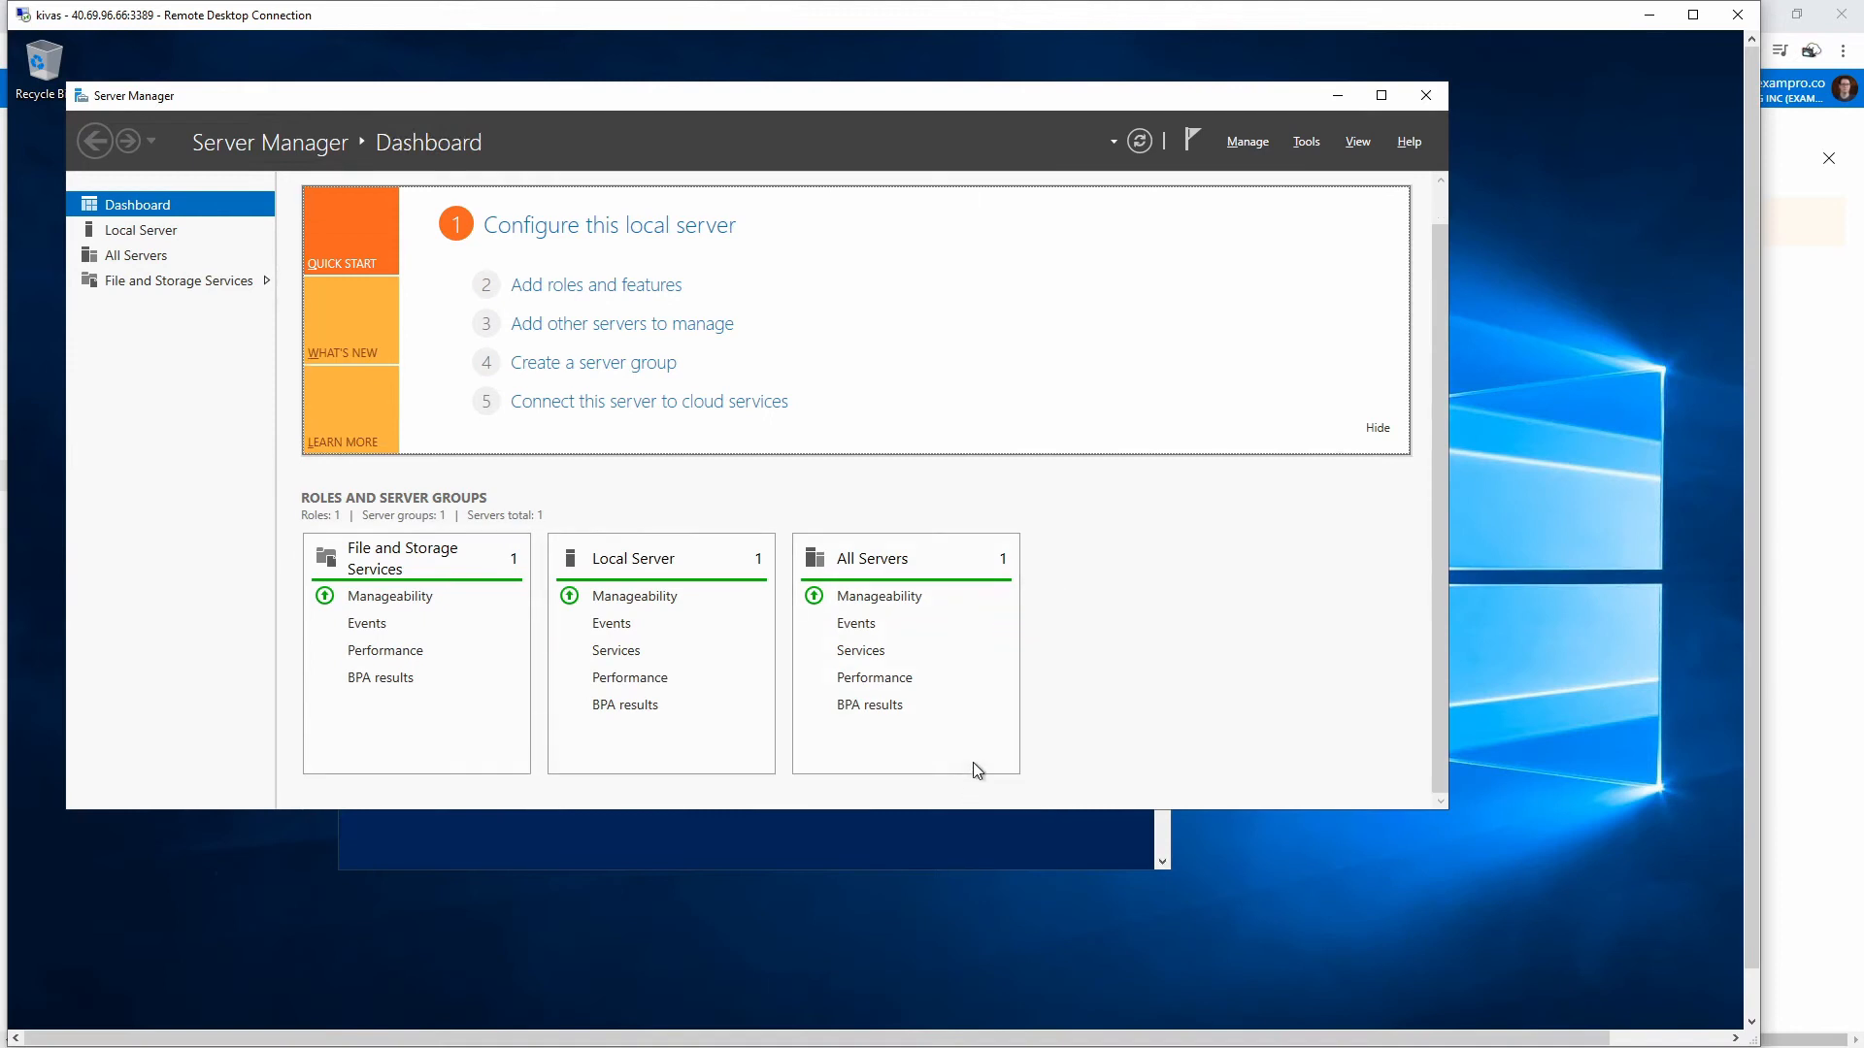
pyautogui.moveTo(1010, 93); pyautogui.dragTo(1072, 267)
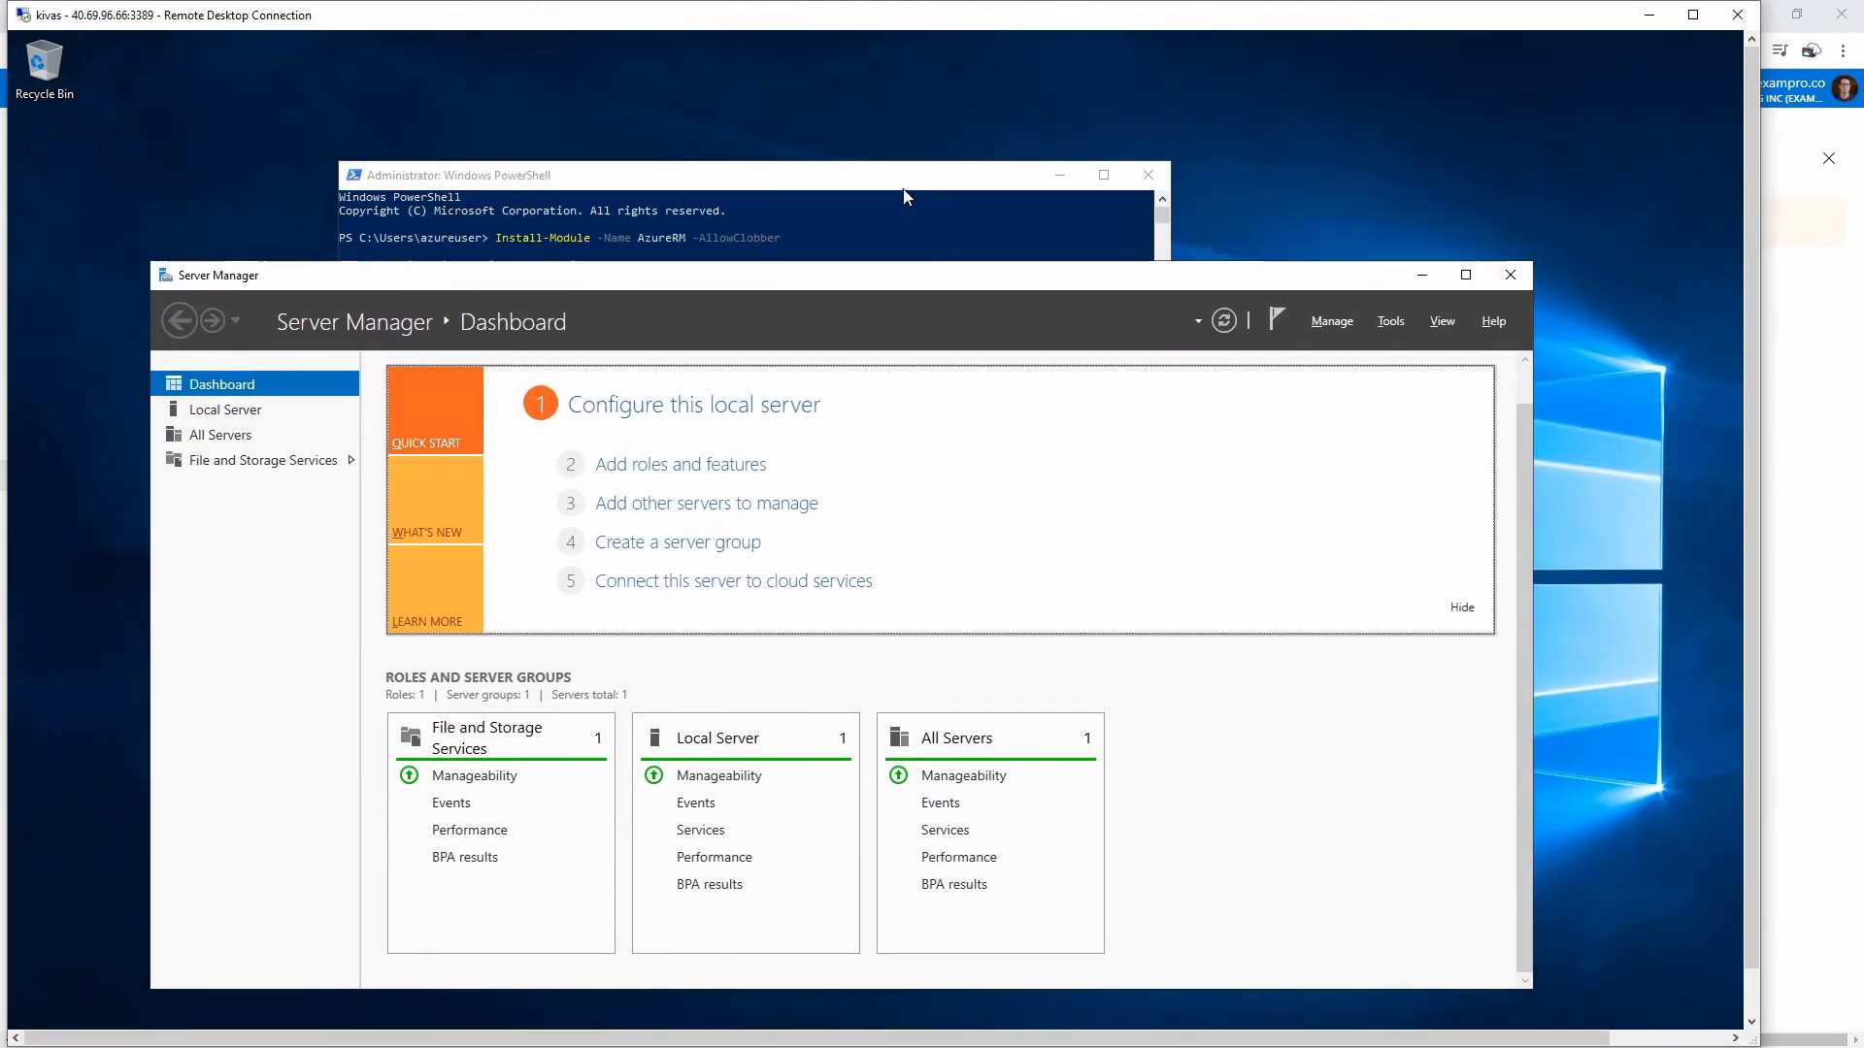
pyautogui.moveTo(907, 182); pyautogui.dragTo(925, 172)
pyautogui.click(959, 532)
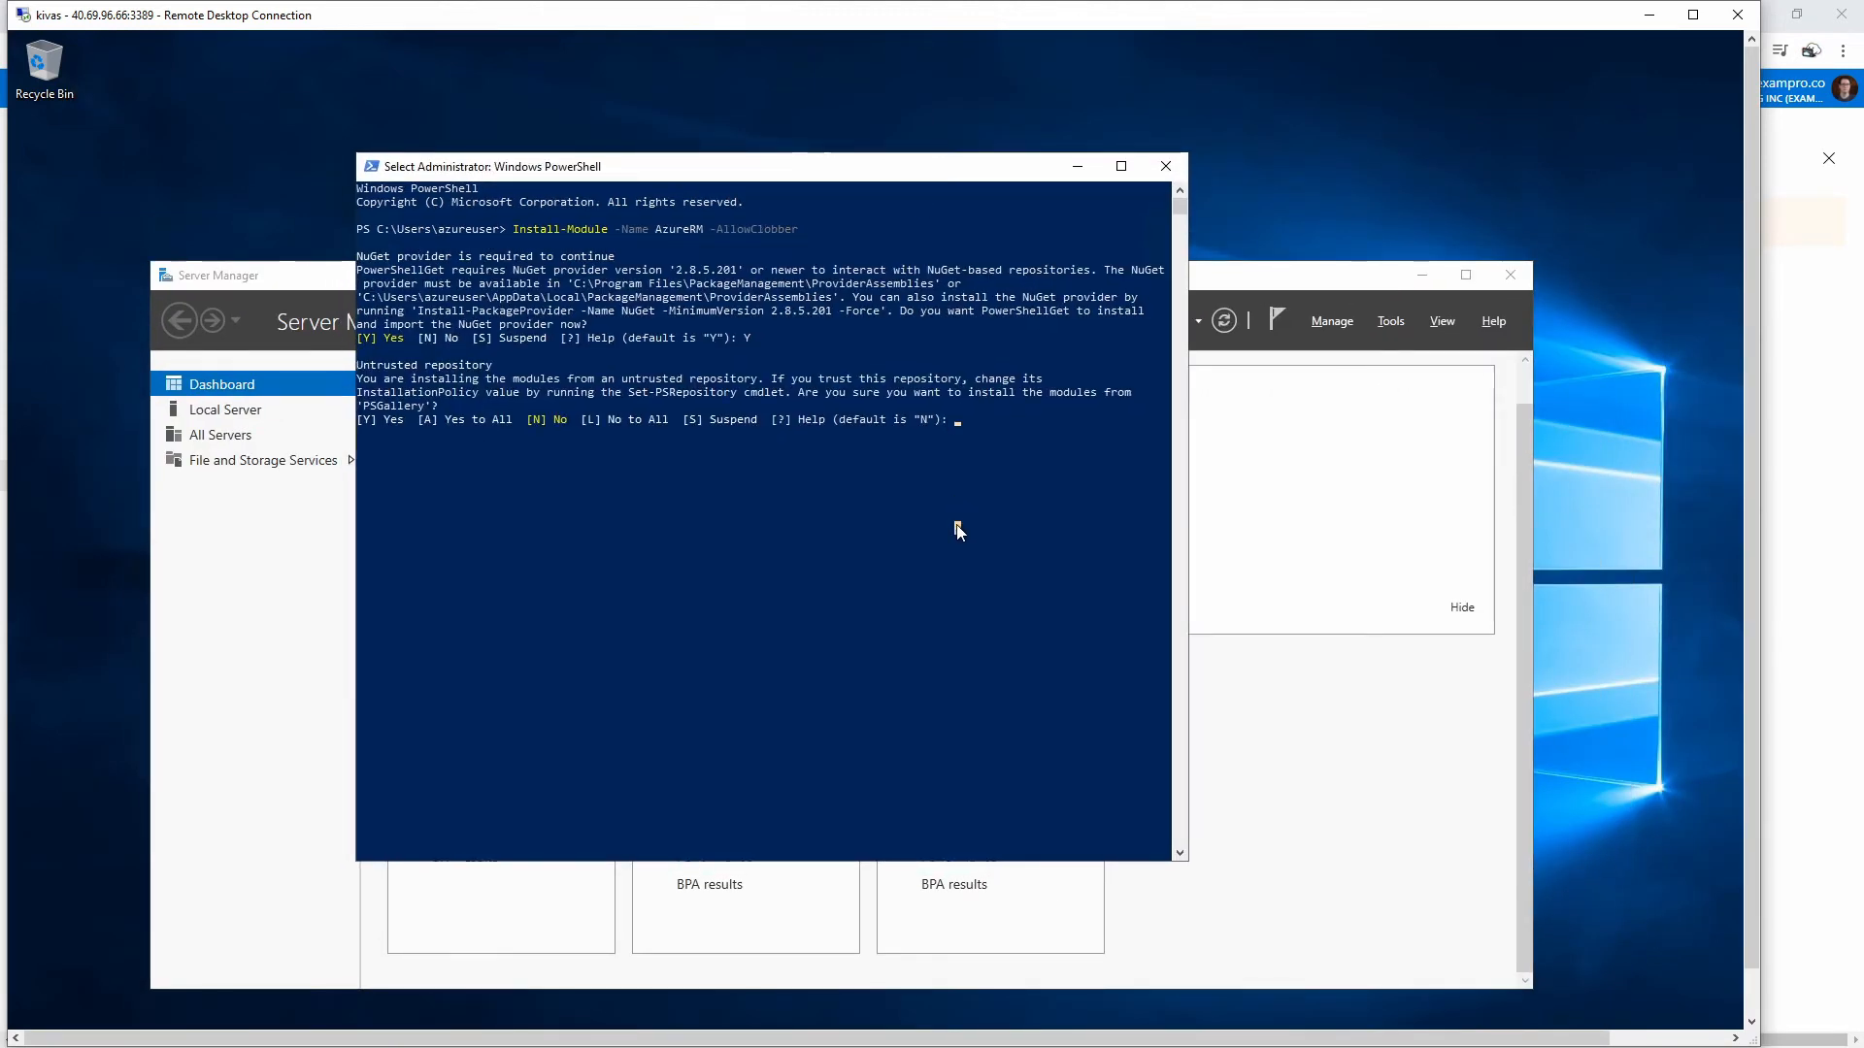
pyautogui.write('Y')
# - Return to the Azure portal's Microsoft.StorageSync deployment page
pyautogui.moveTo(575, 17); pyautogui.dragTo(614, 33)
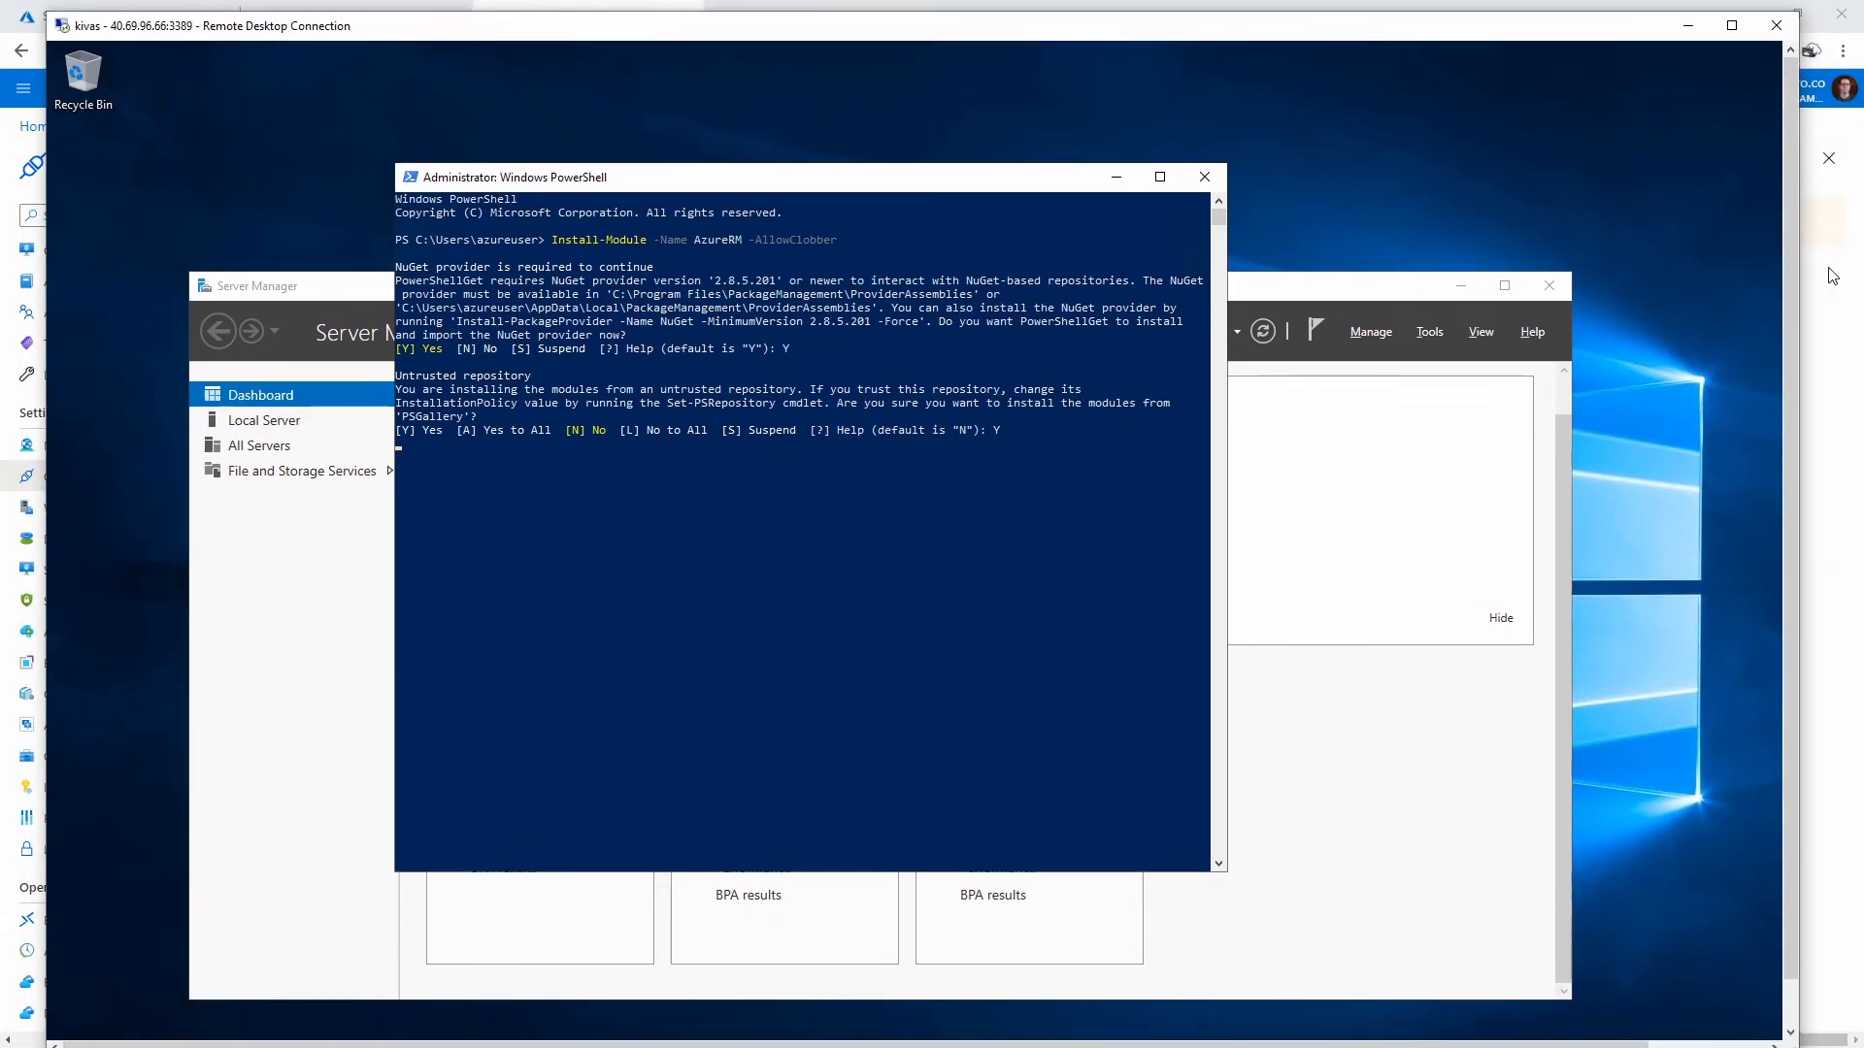
pyautogui.click(1829, 272)
pyautogui.click(346, 29)
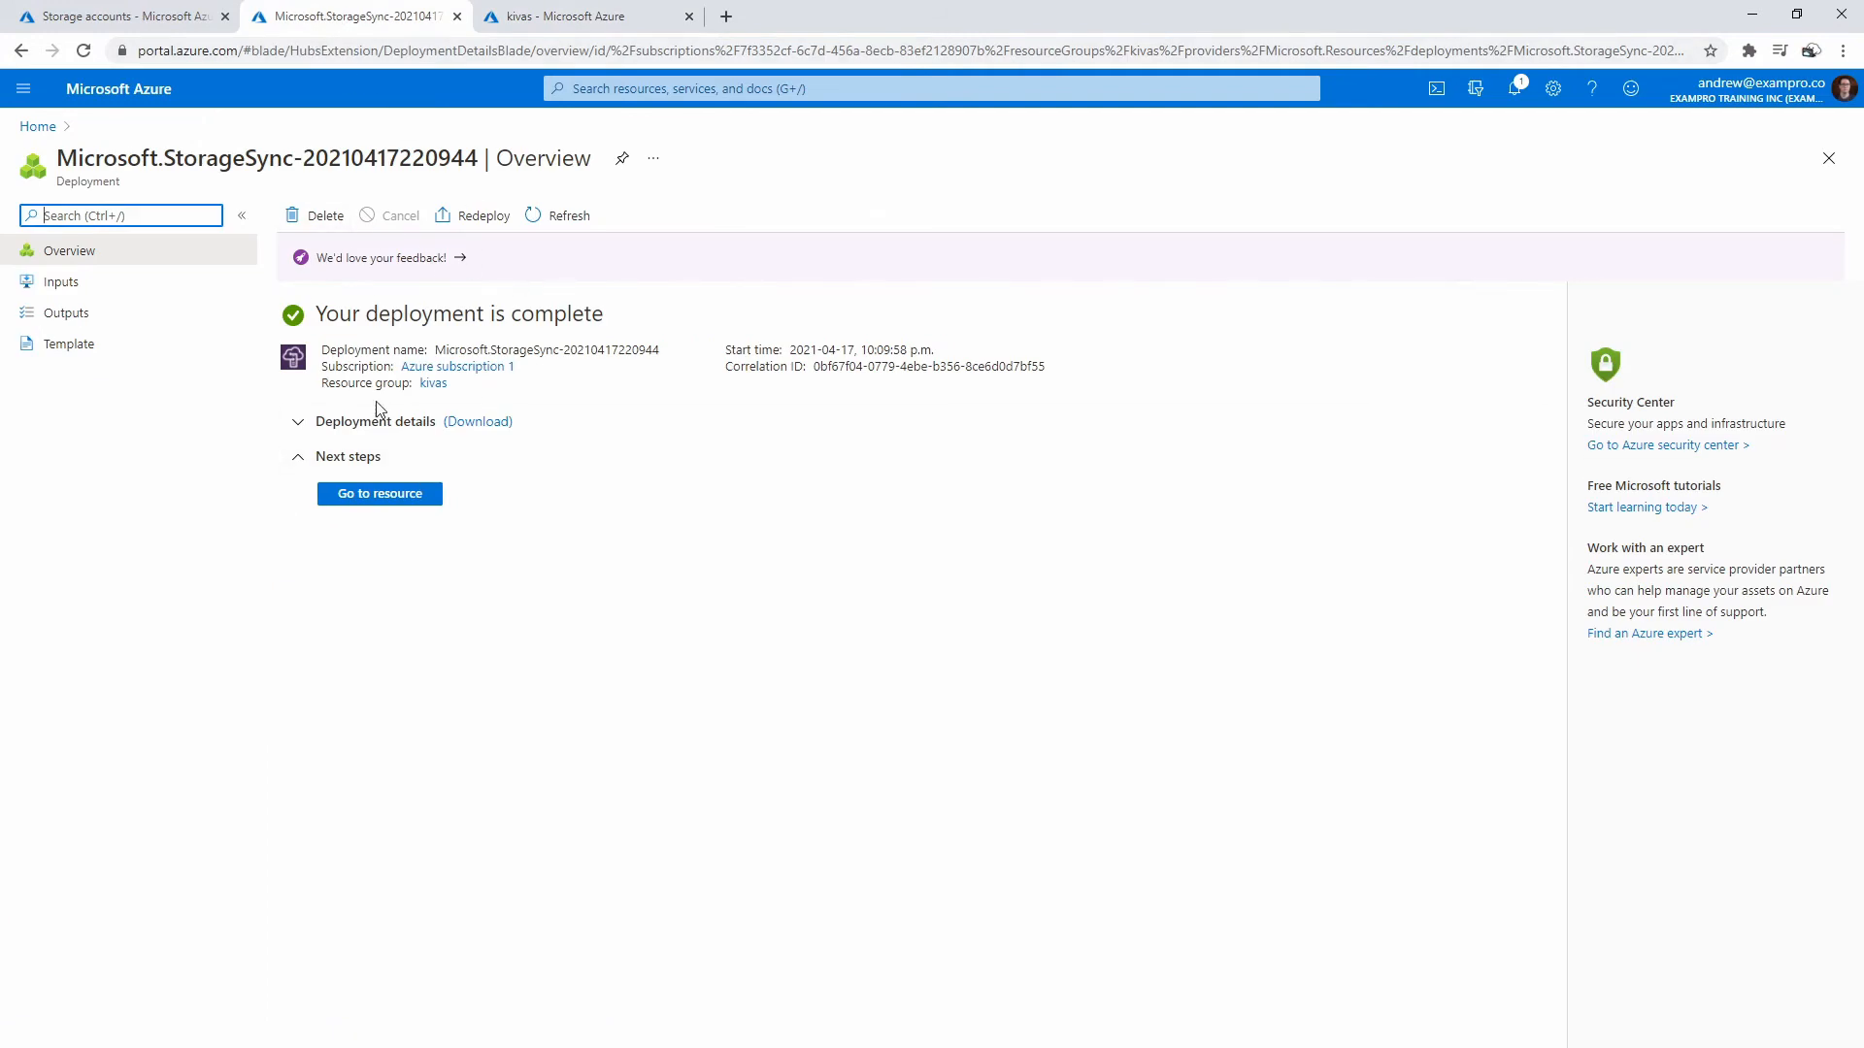
# - Create sync group kivas using the kivas storage account and kivas file share
pyautogui.click(378, 496)
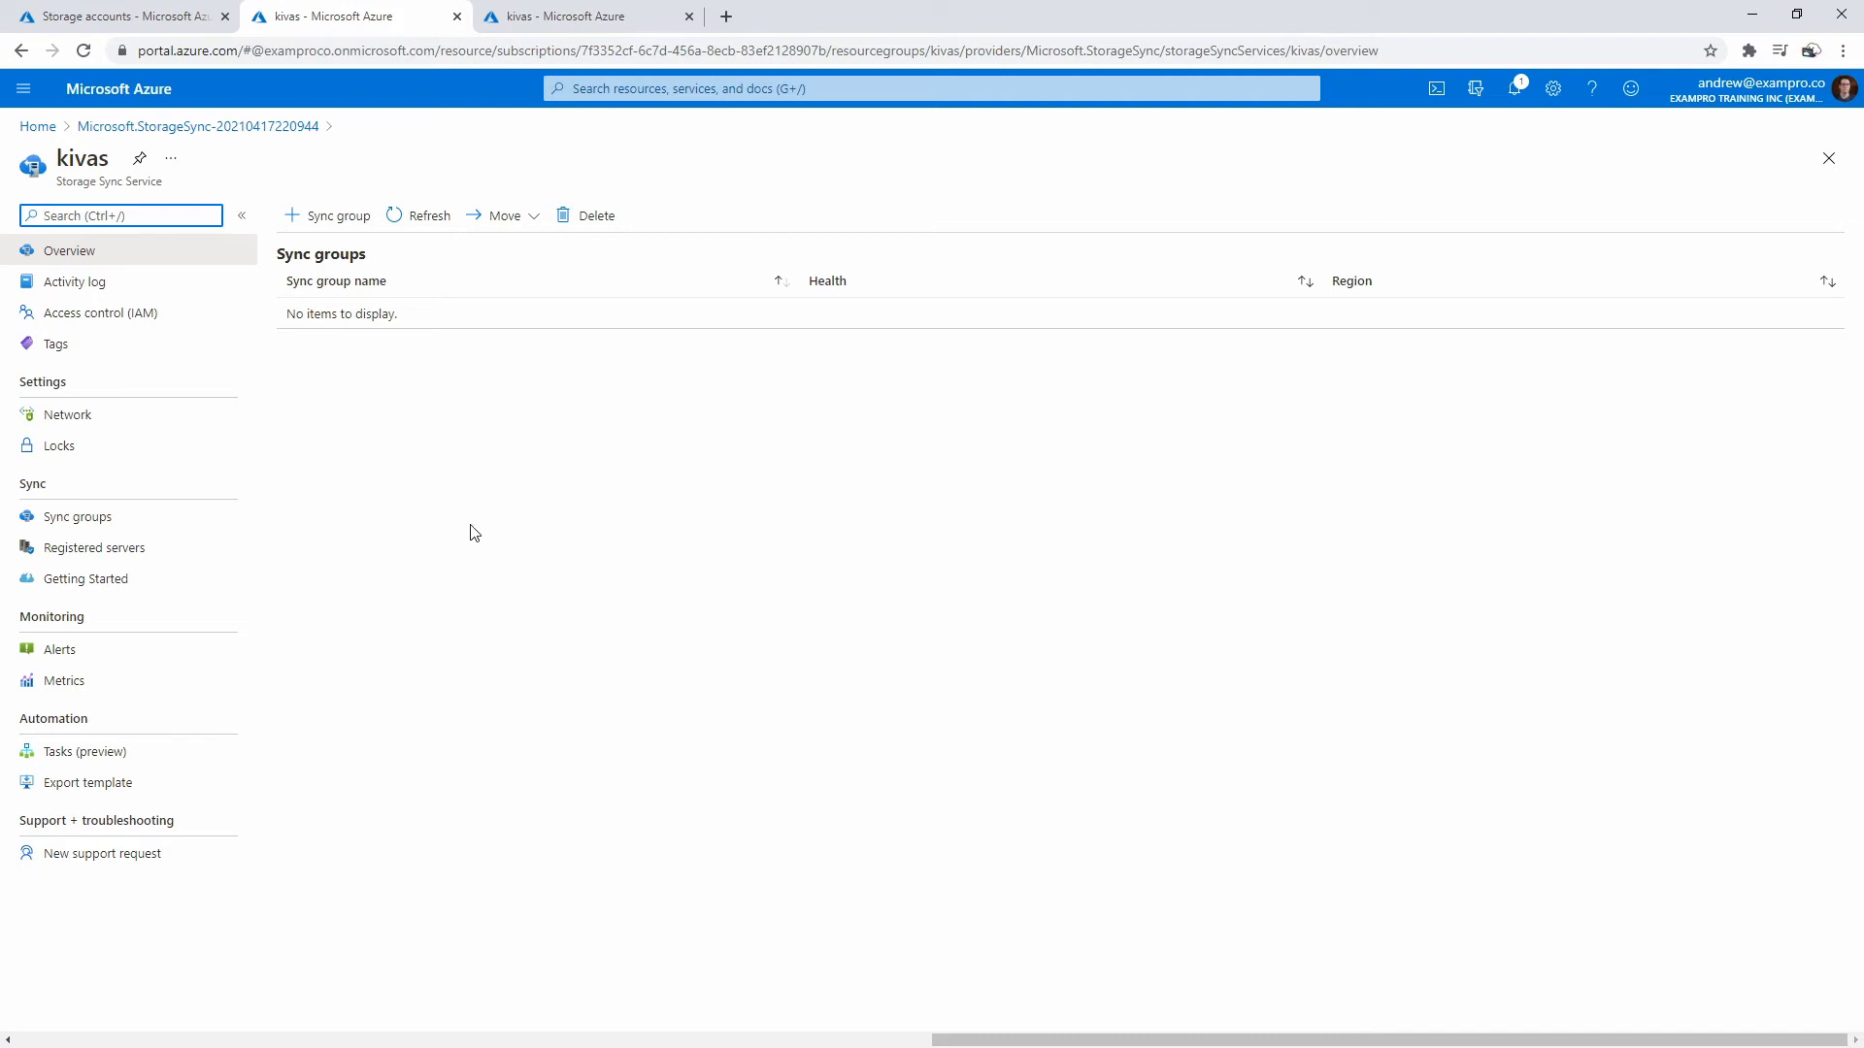
pyautogui.click(330, 215)
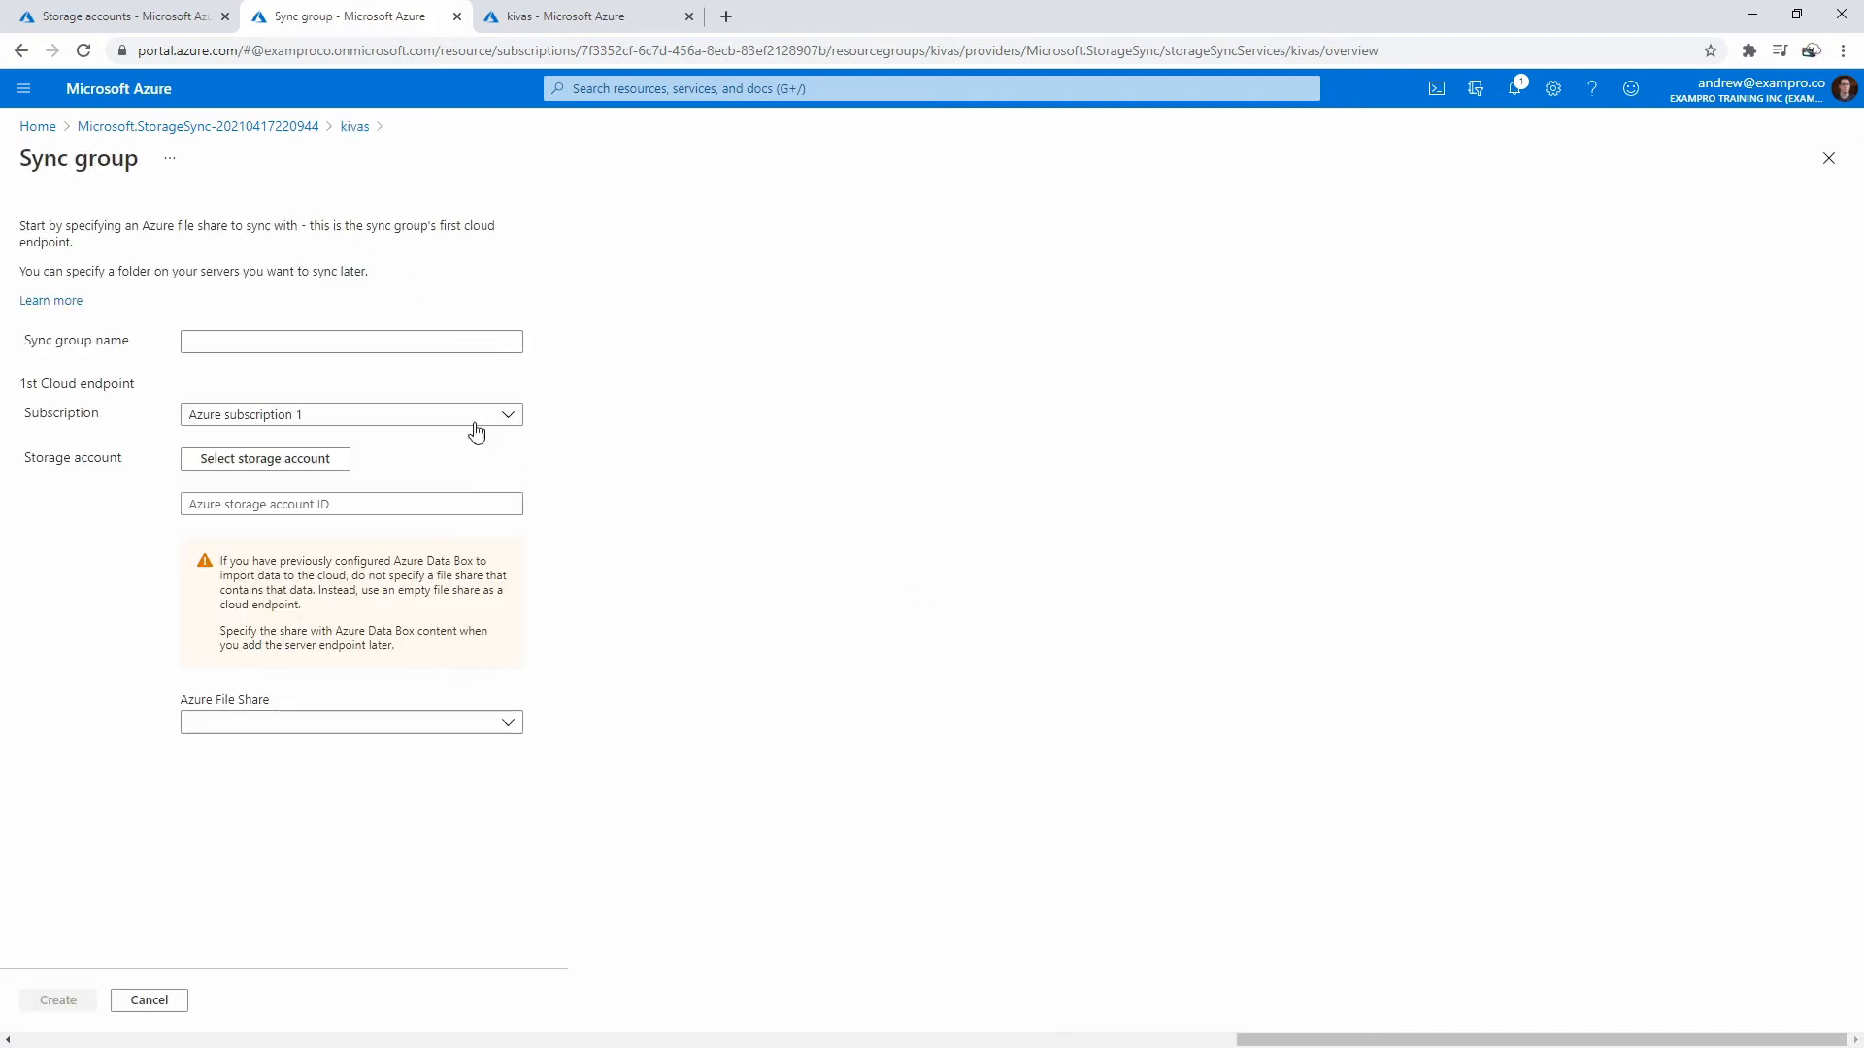
pyautogui.click(279, 345)
pyautogui.write('kivas')
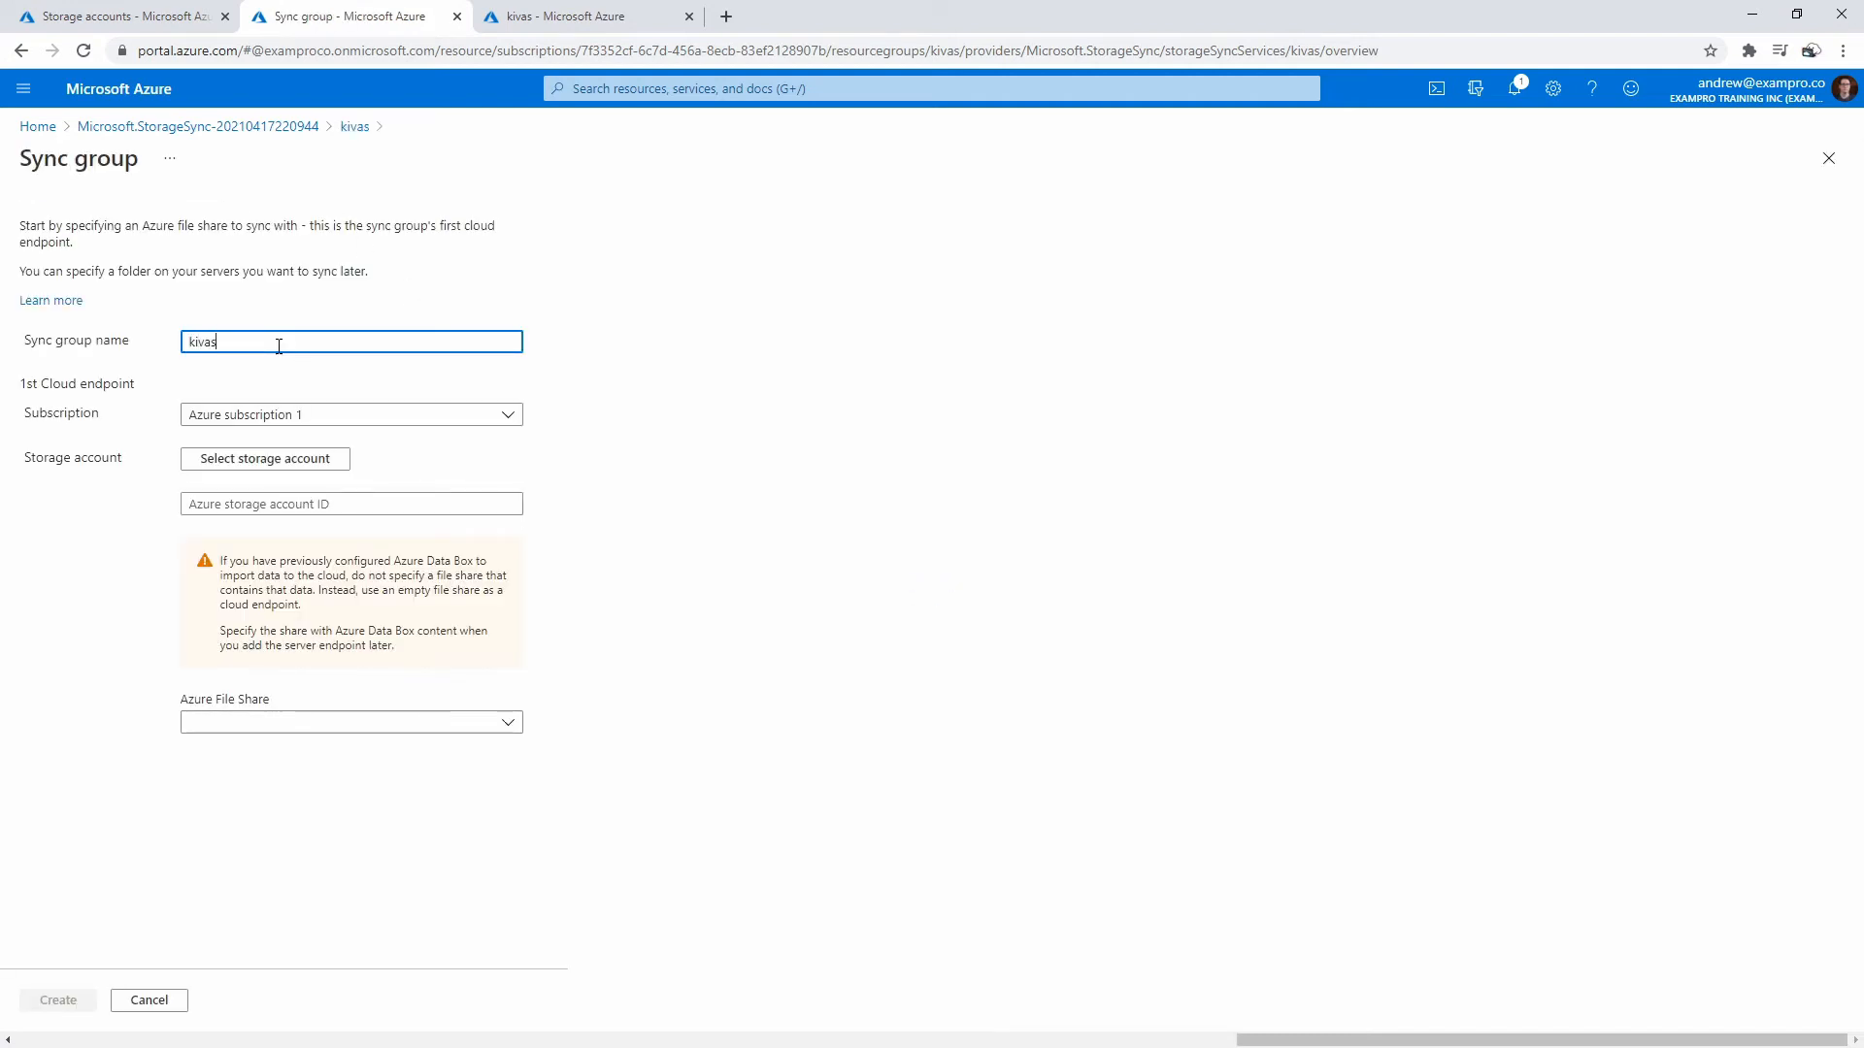
pyautogui.click(646, 379)
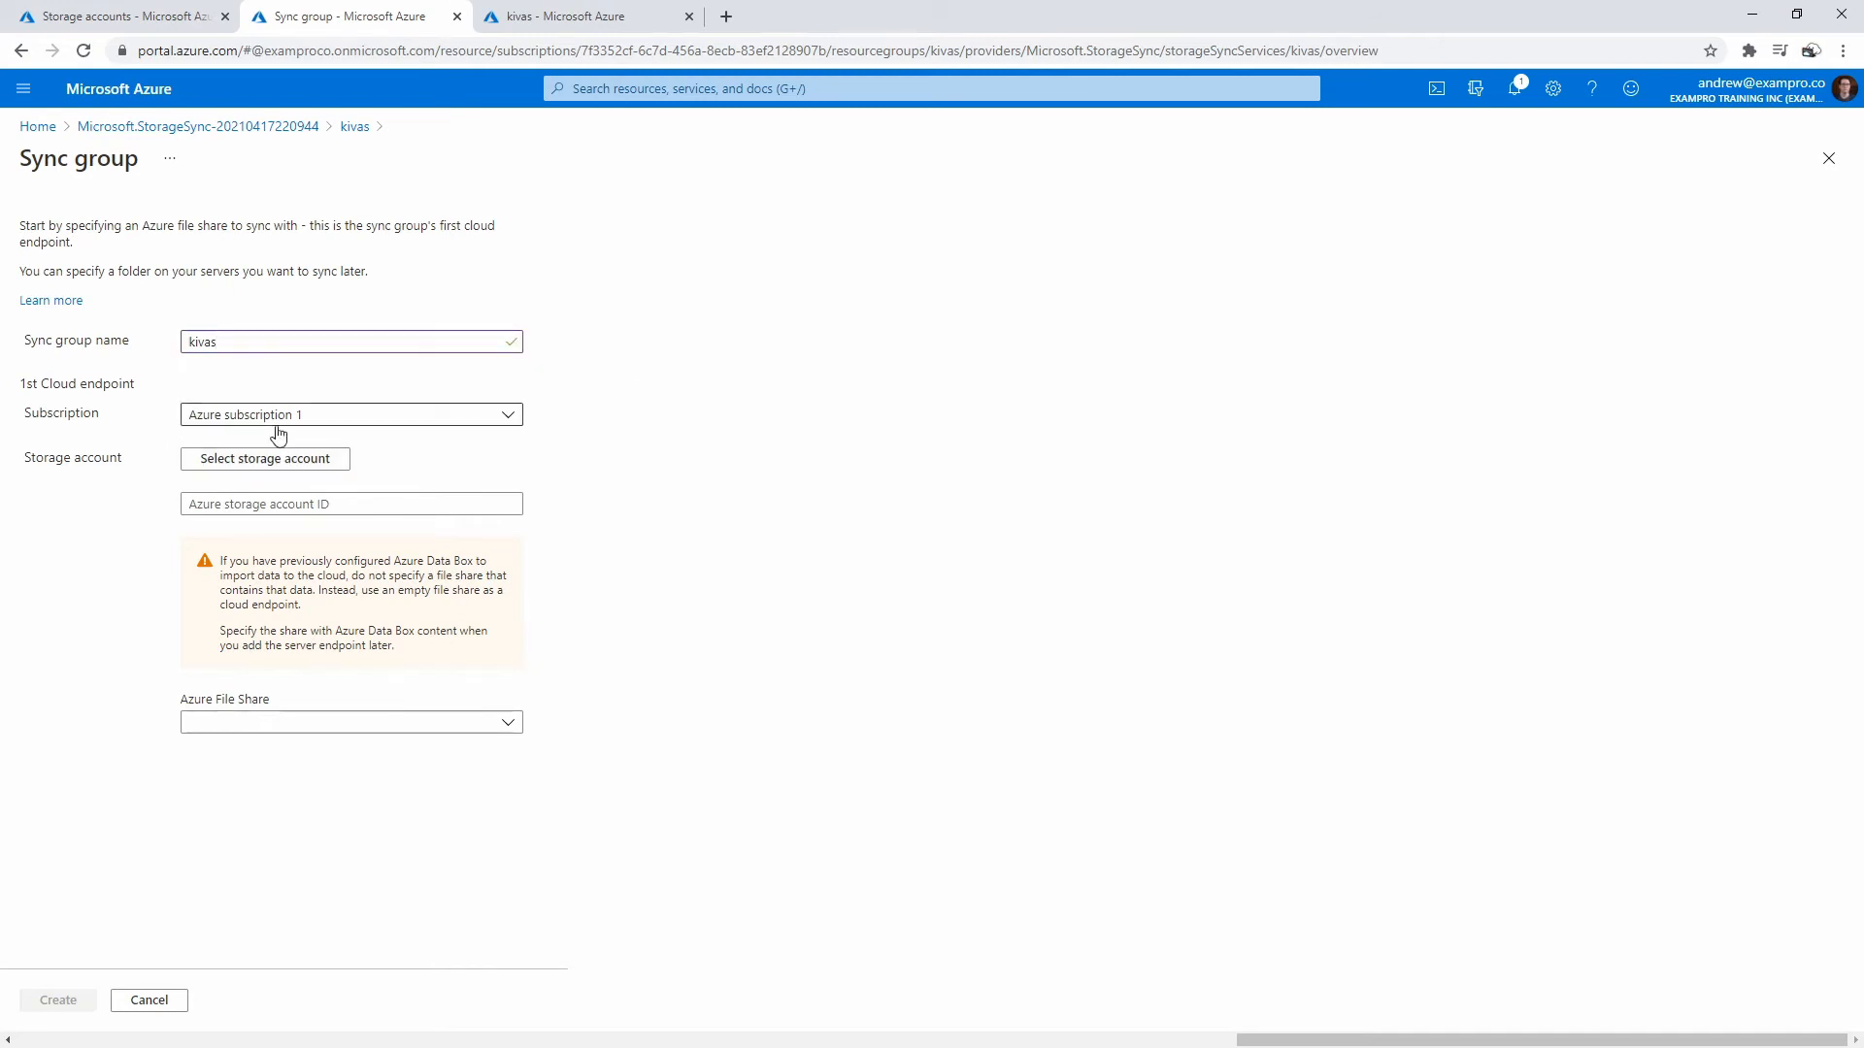
pyautogui.click(298, 460)
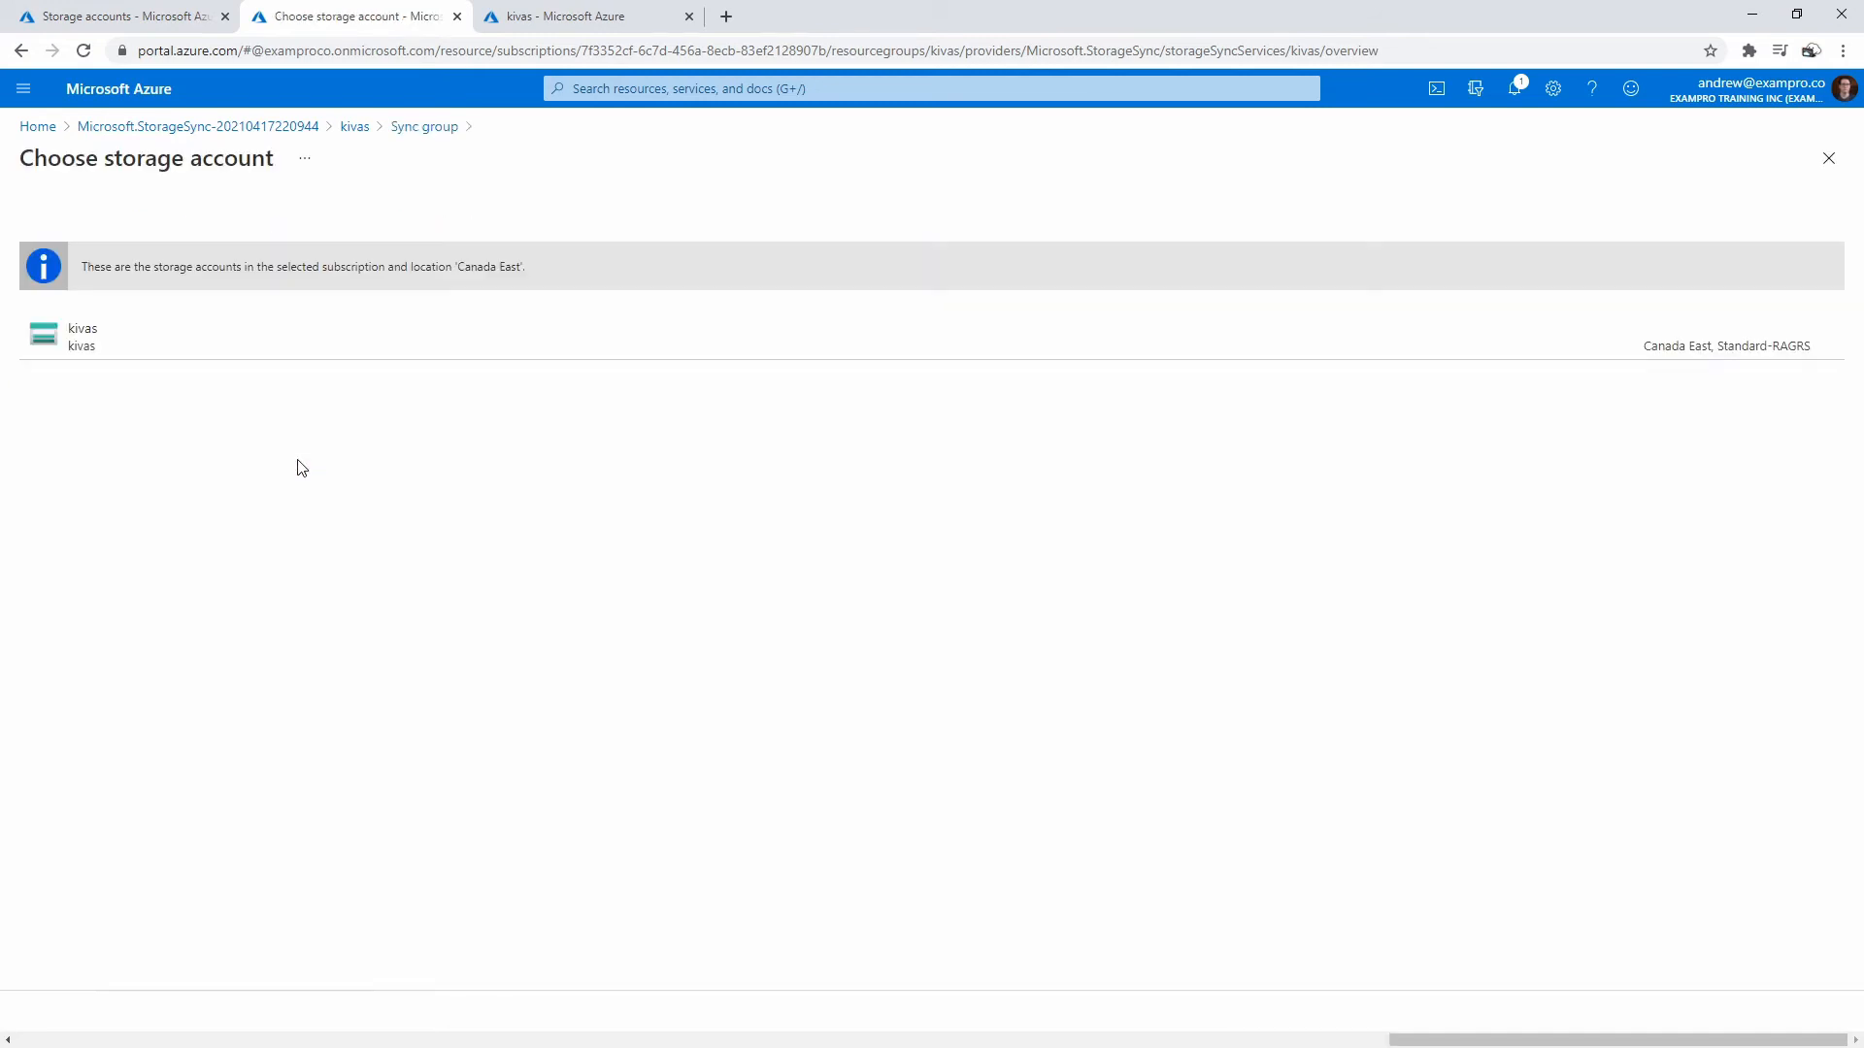
pyautogui.click(146, 348)
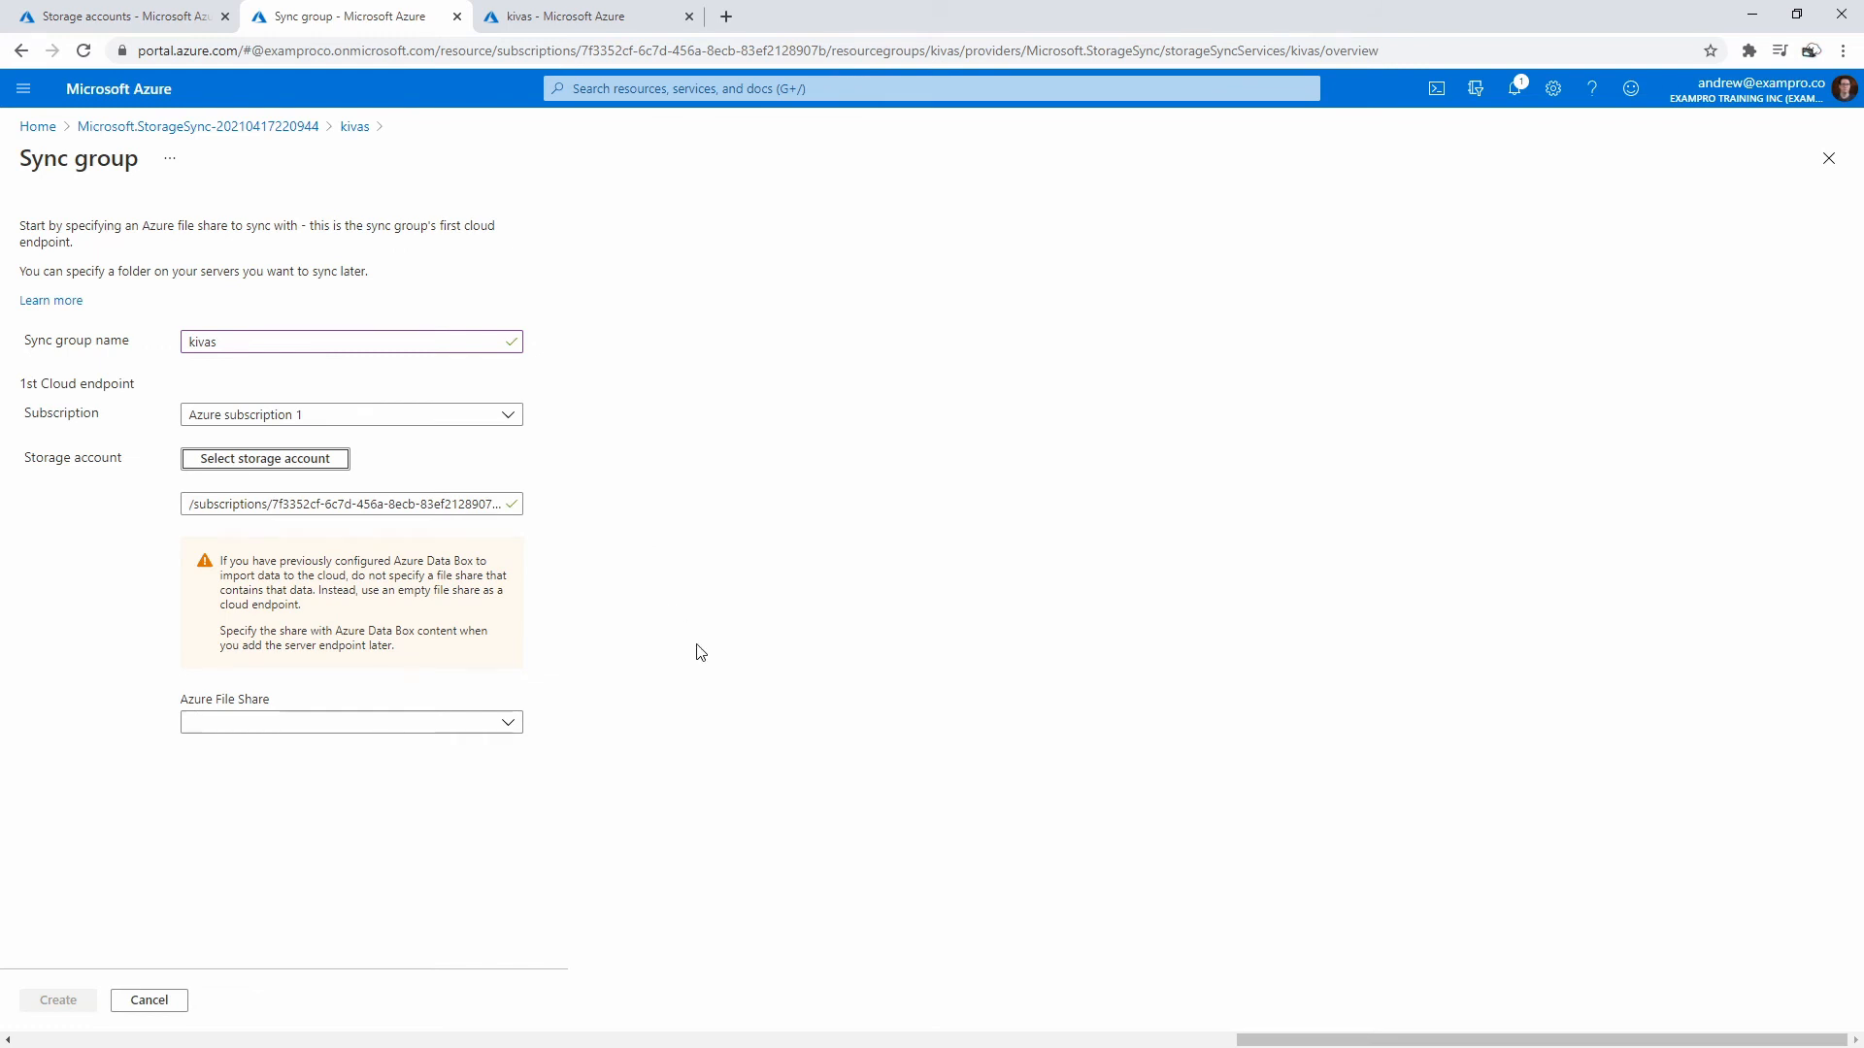
pyautogui.click(431, 728)
pyautogui.click(348, 788)
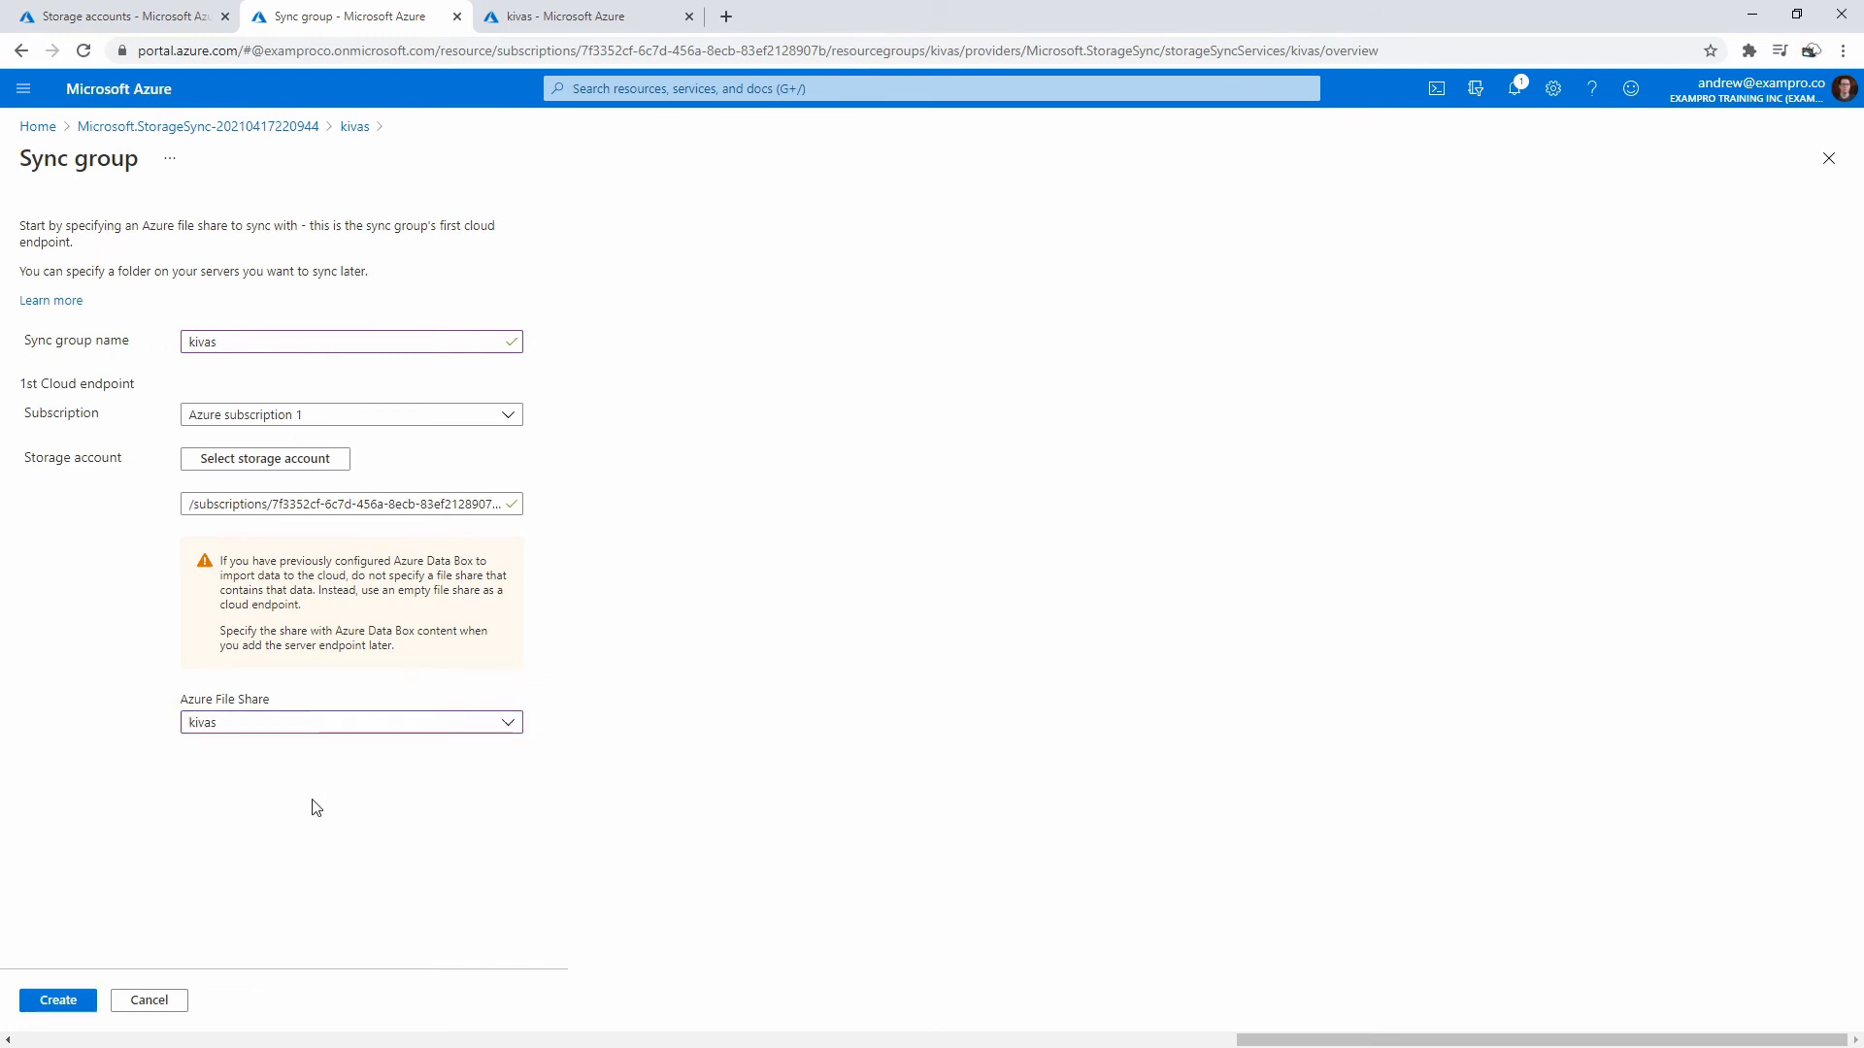
pyautogui.click(58, 1000)
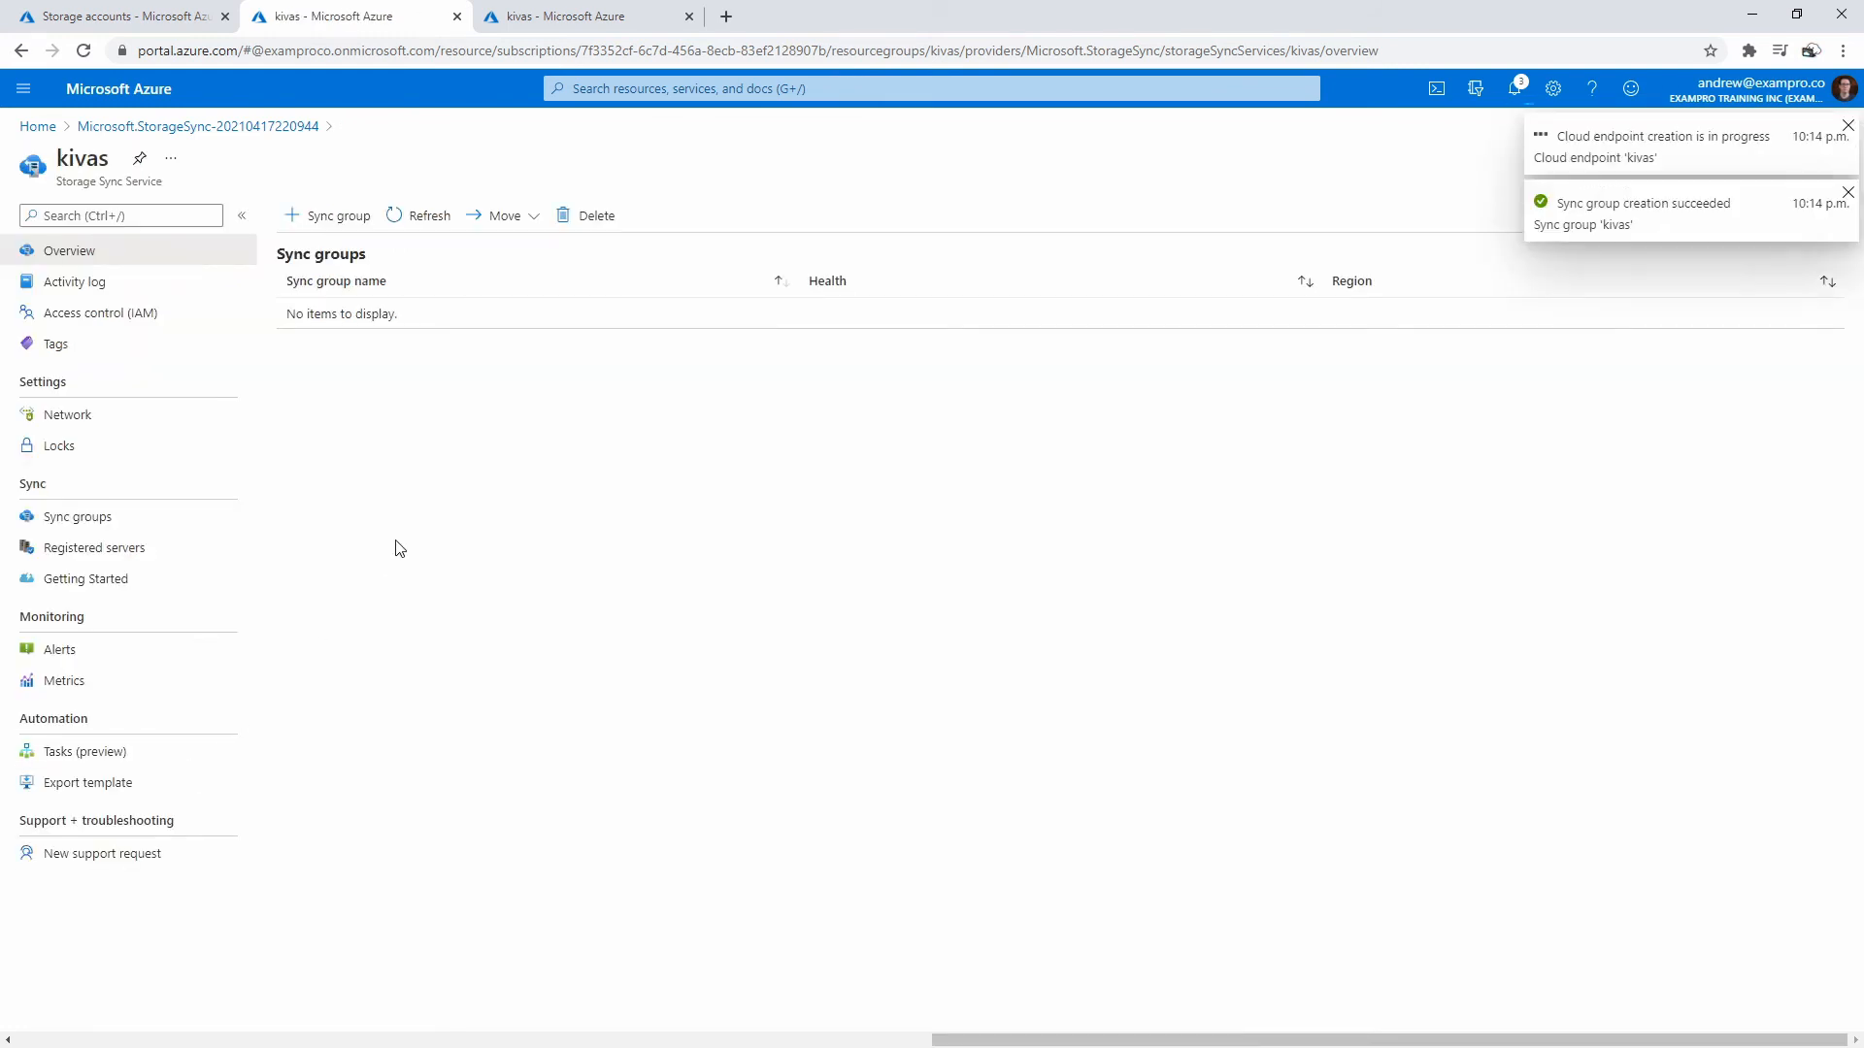
# - In the kivas sync group, add a cloud endpoint with the kivas storage account and kivas file share
pyautogui.click(309, 314)
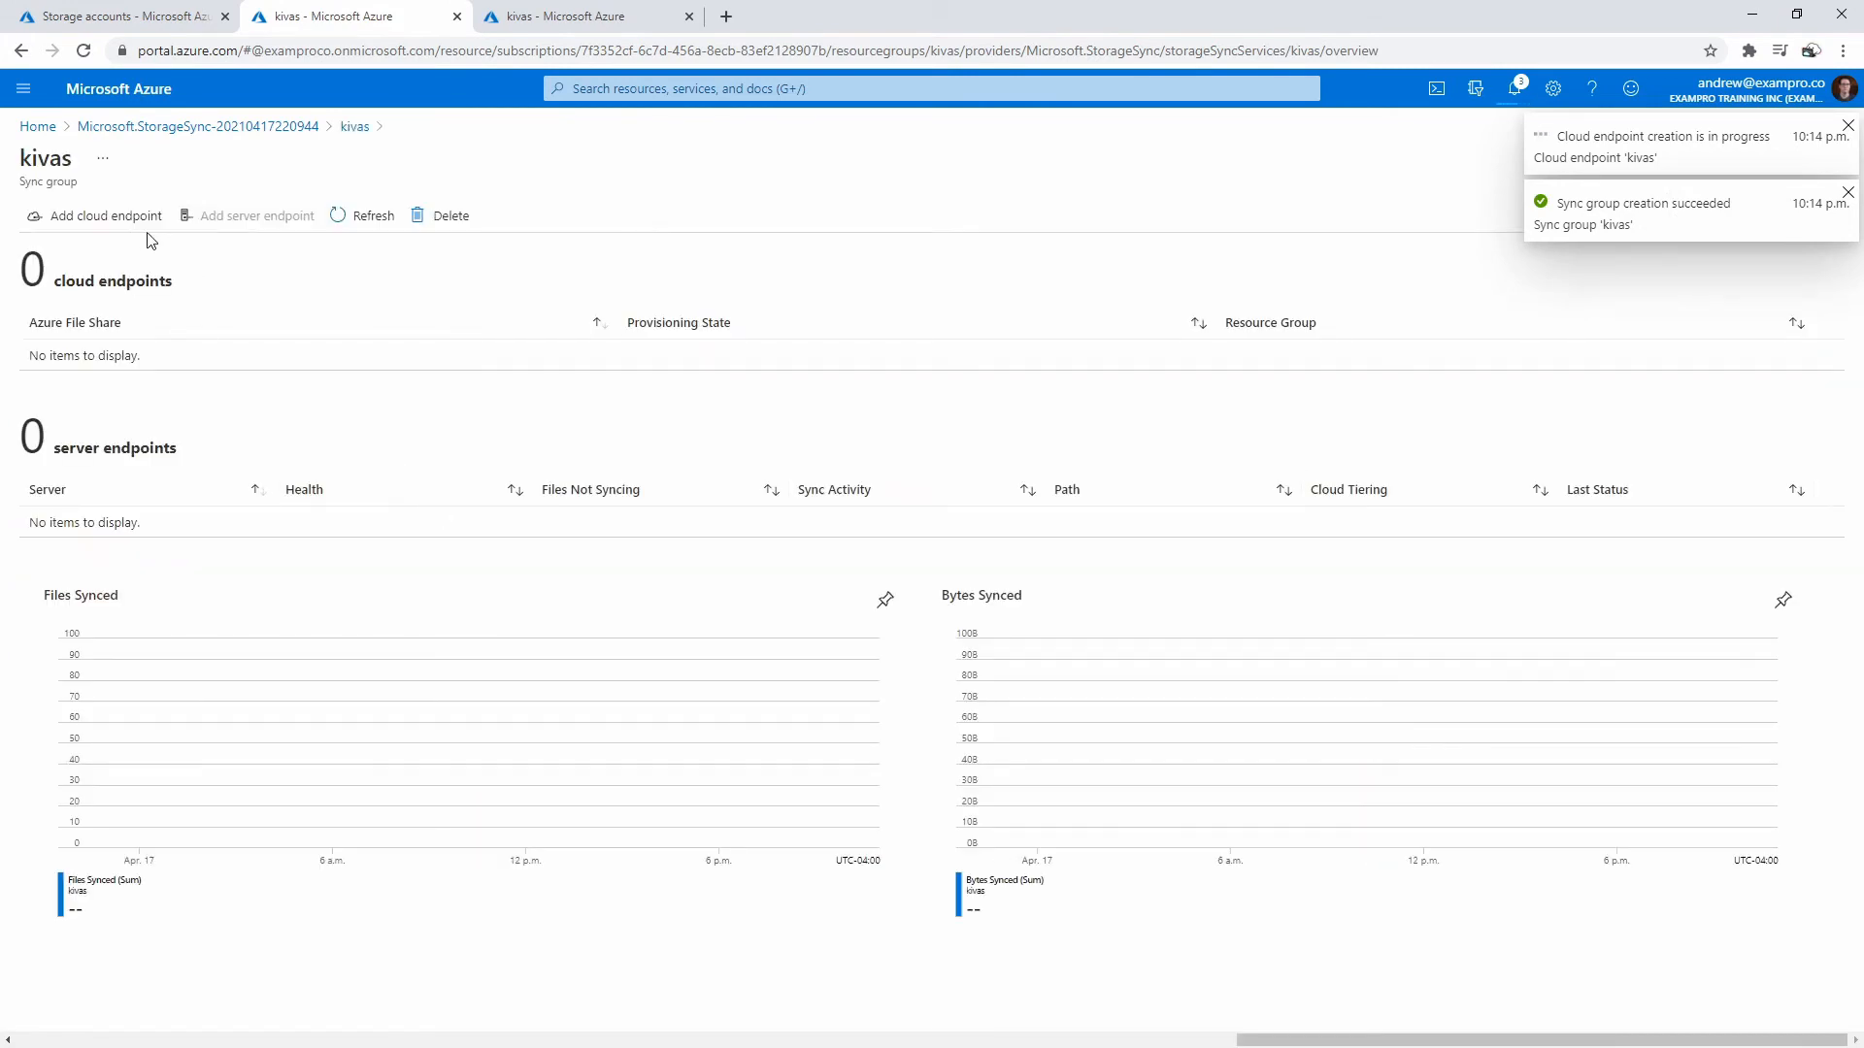
pyautogui.click(105, 216)
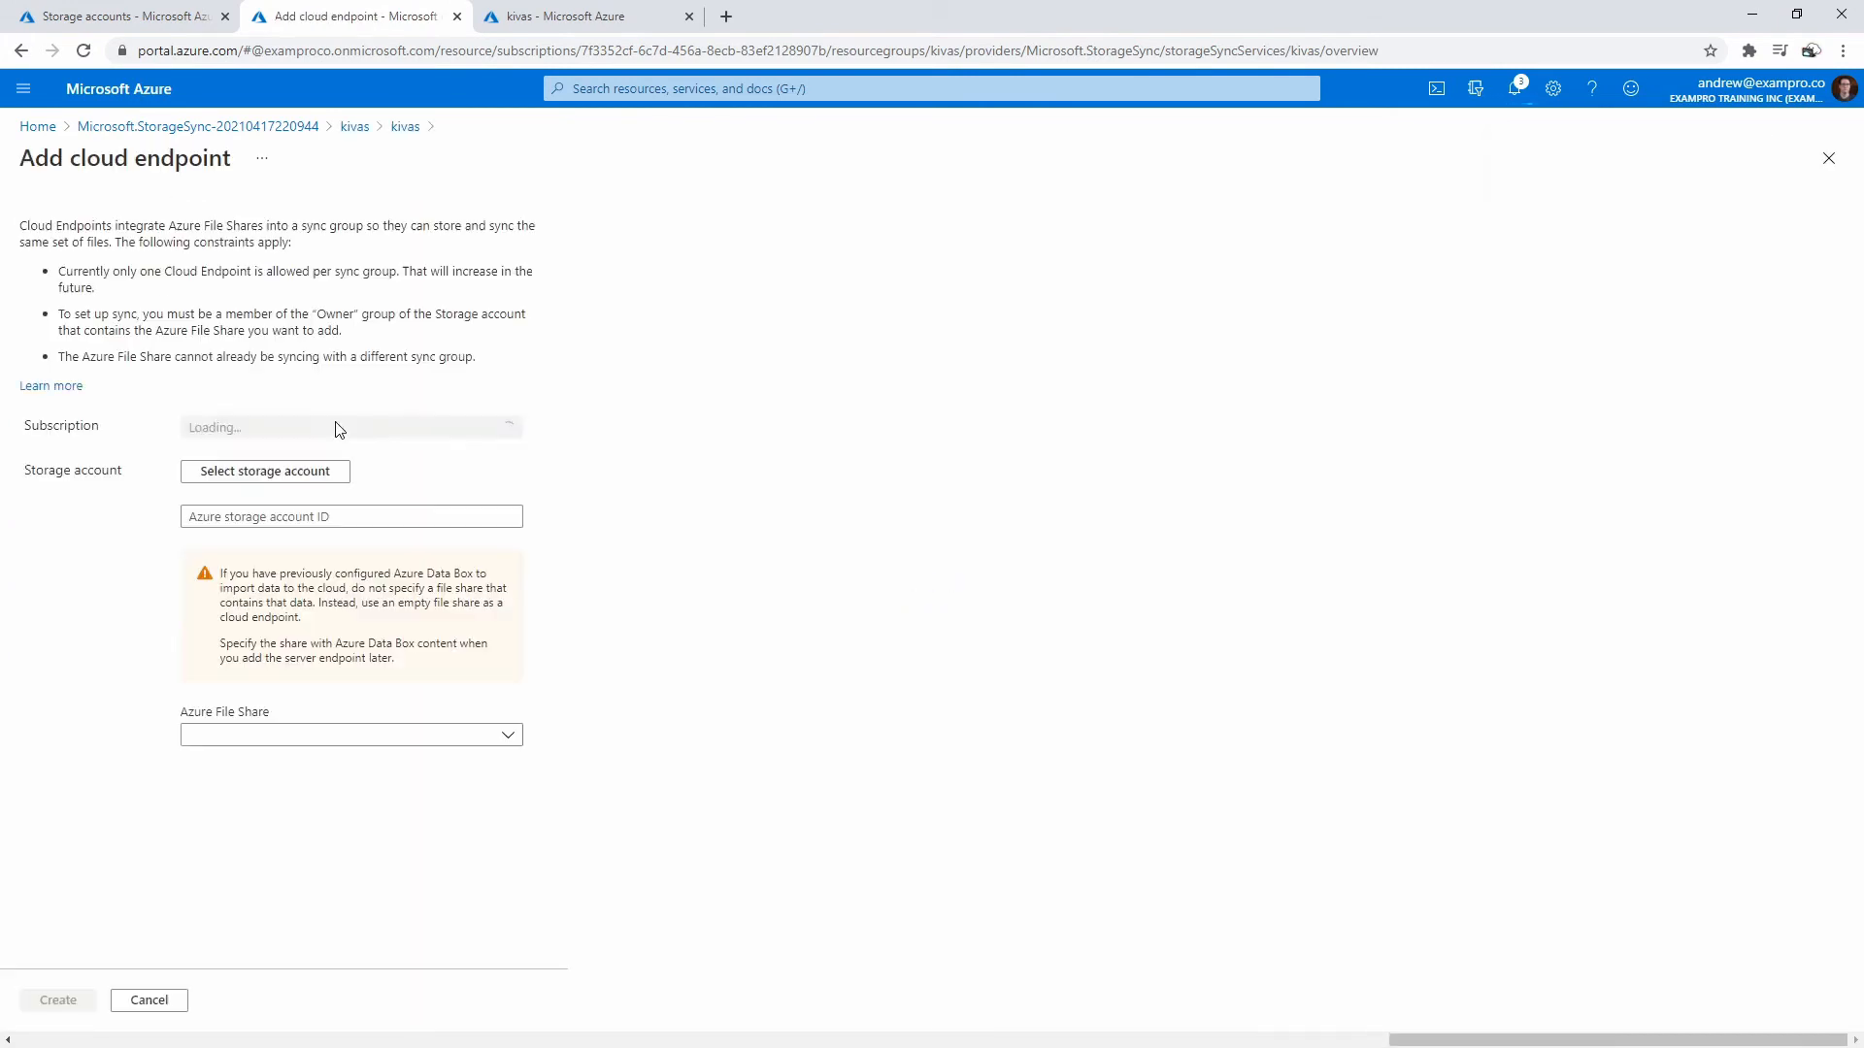
pyautogui.click(335, 475)
pyautogui.click(311, 335)
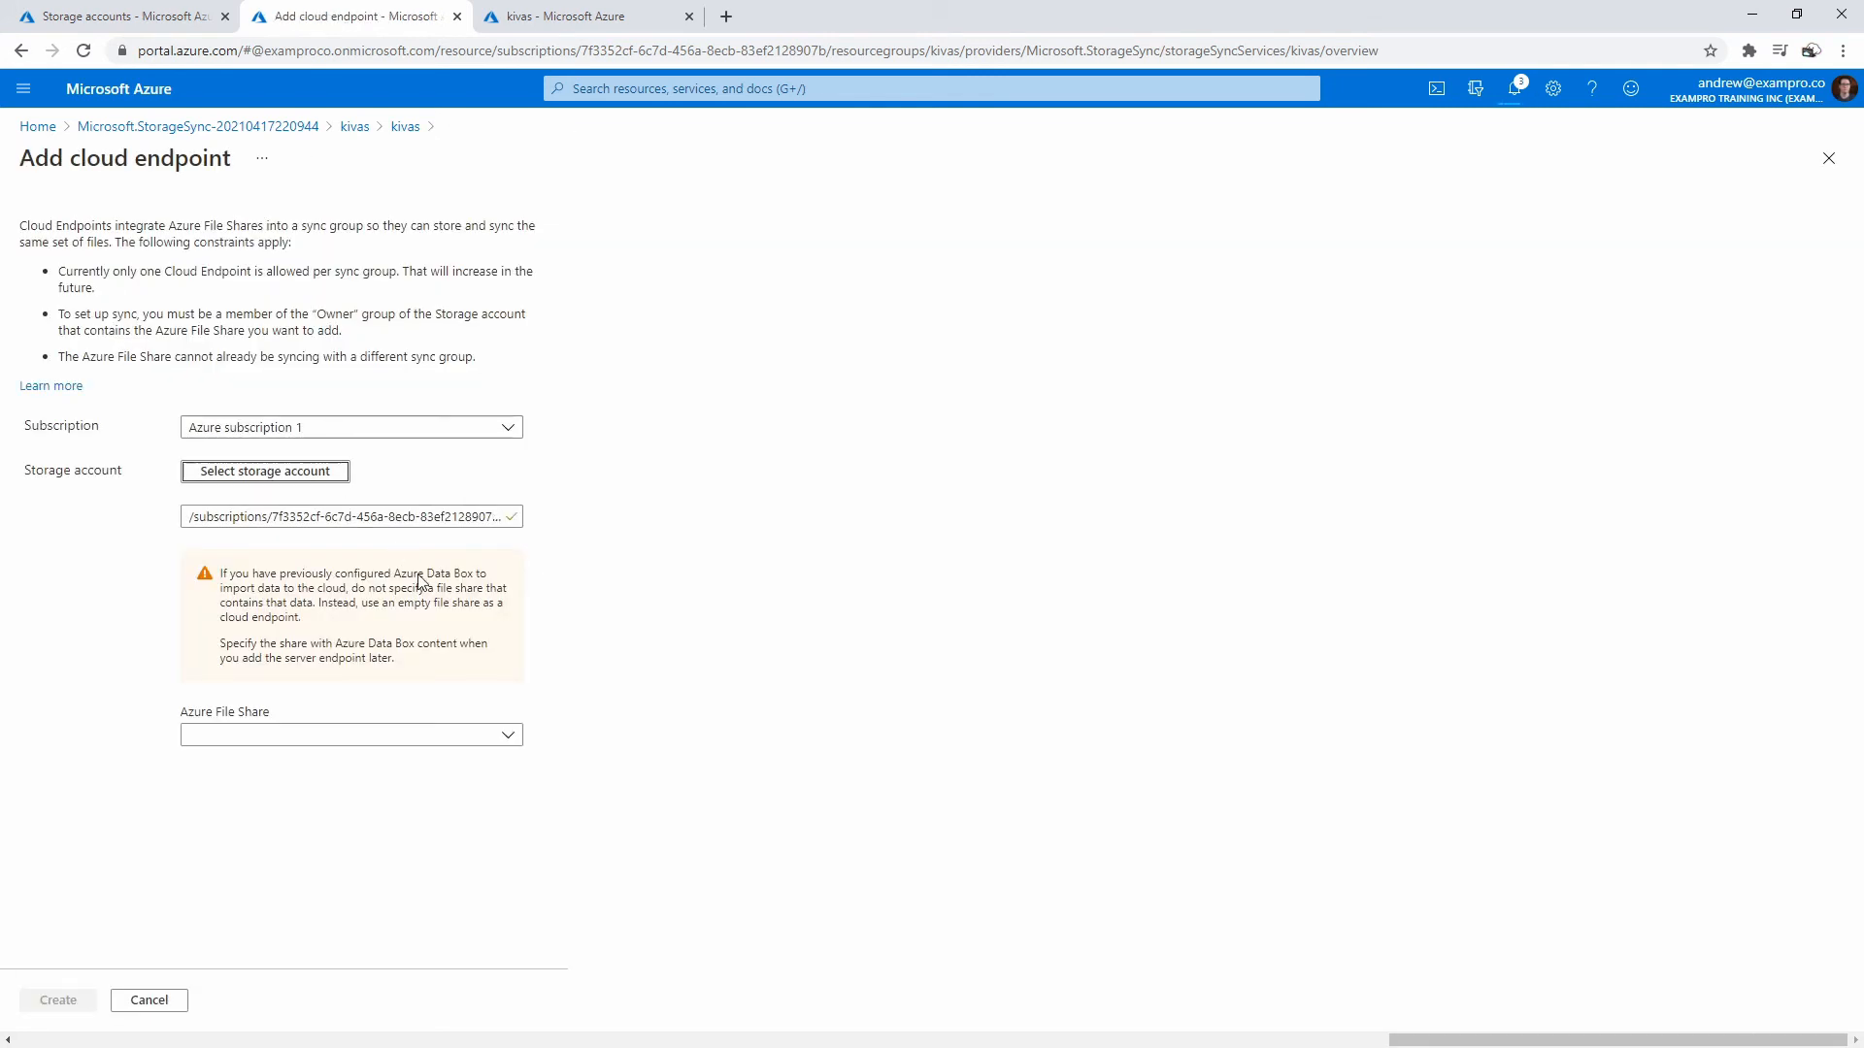
pyautogui.click(412, 736)
pyautogui.click(345, 795)
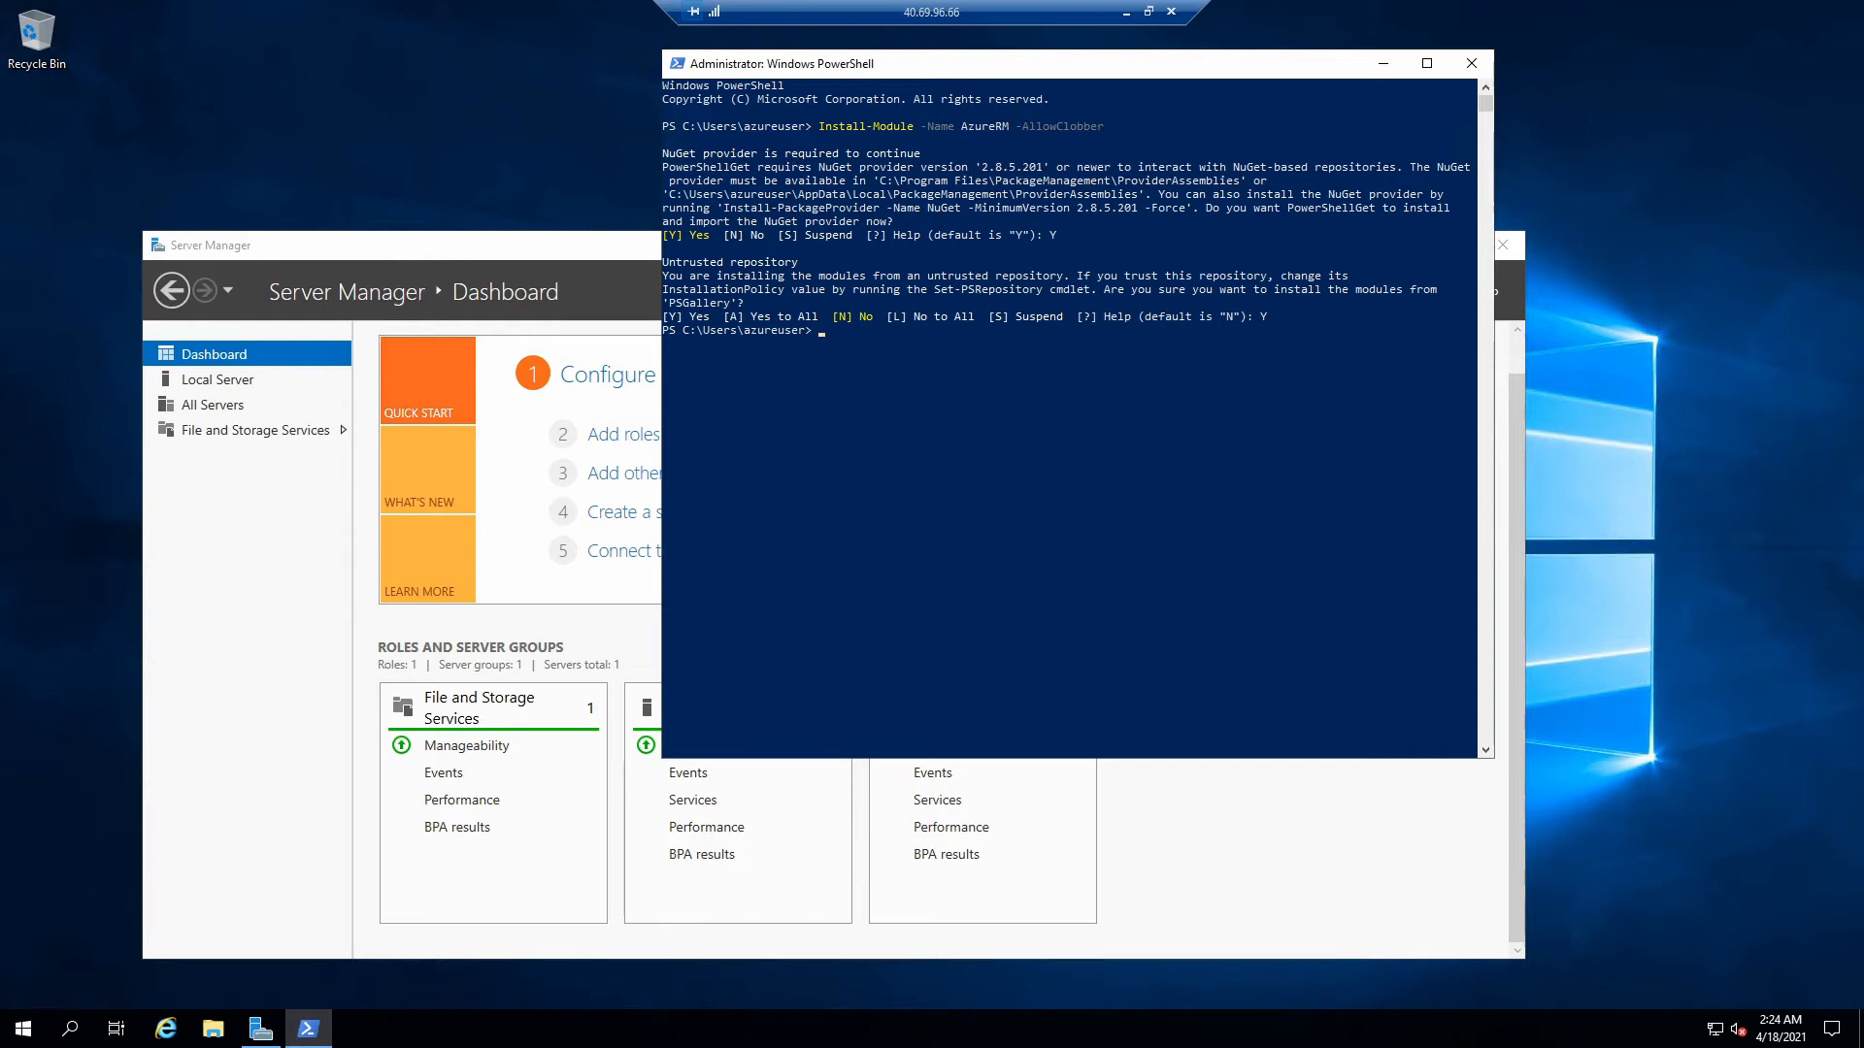
# - Move Server Manager aside and launch Internet Explorer, dismissing its protected-mode notice
pyautogui.click(581, 255)
pyautogui.moveTo(576, 251); pyautogui.dragTo(598, 199)
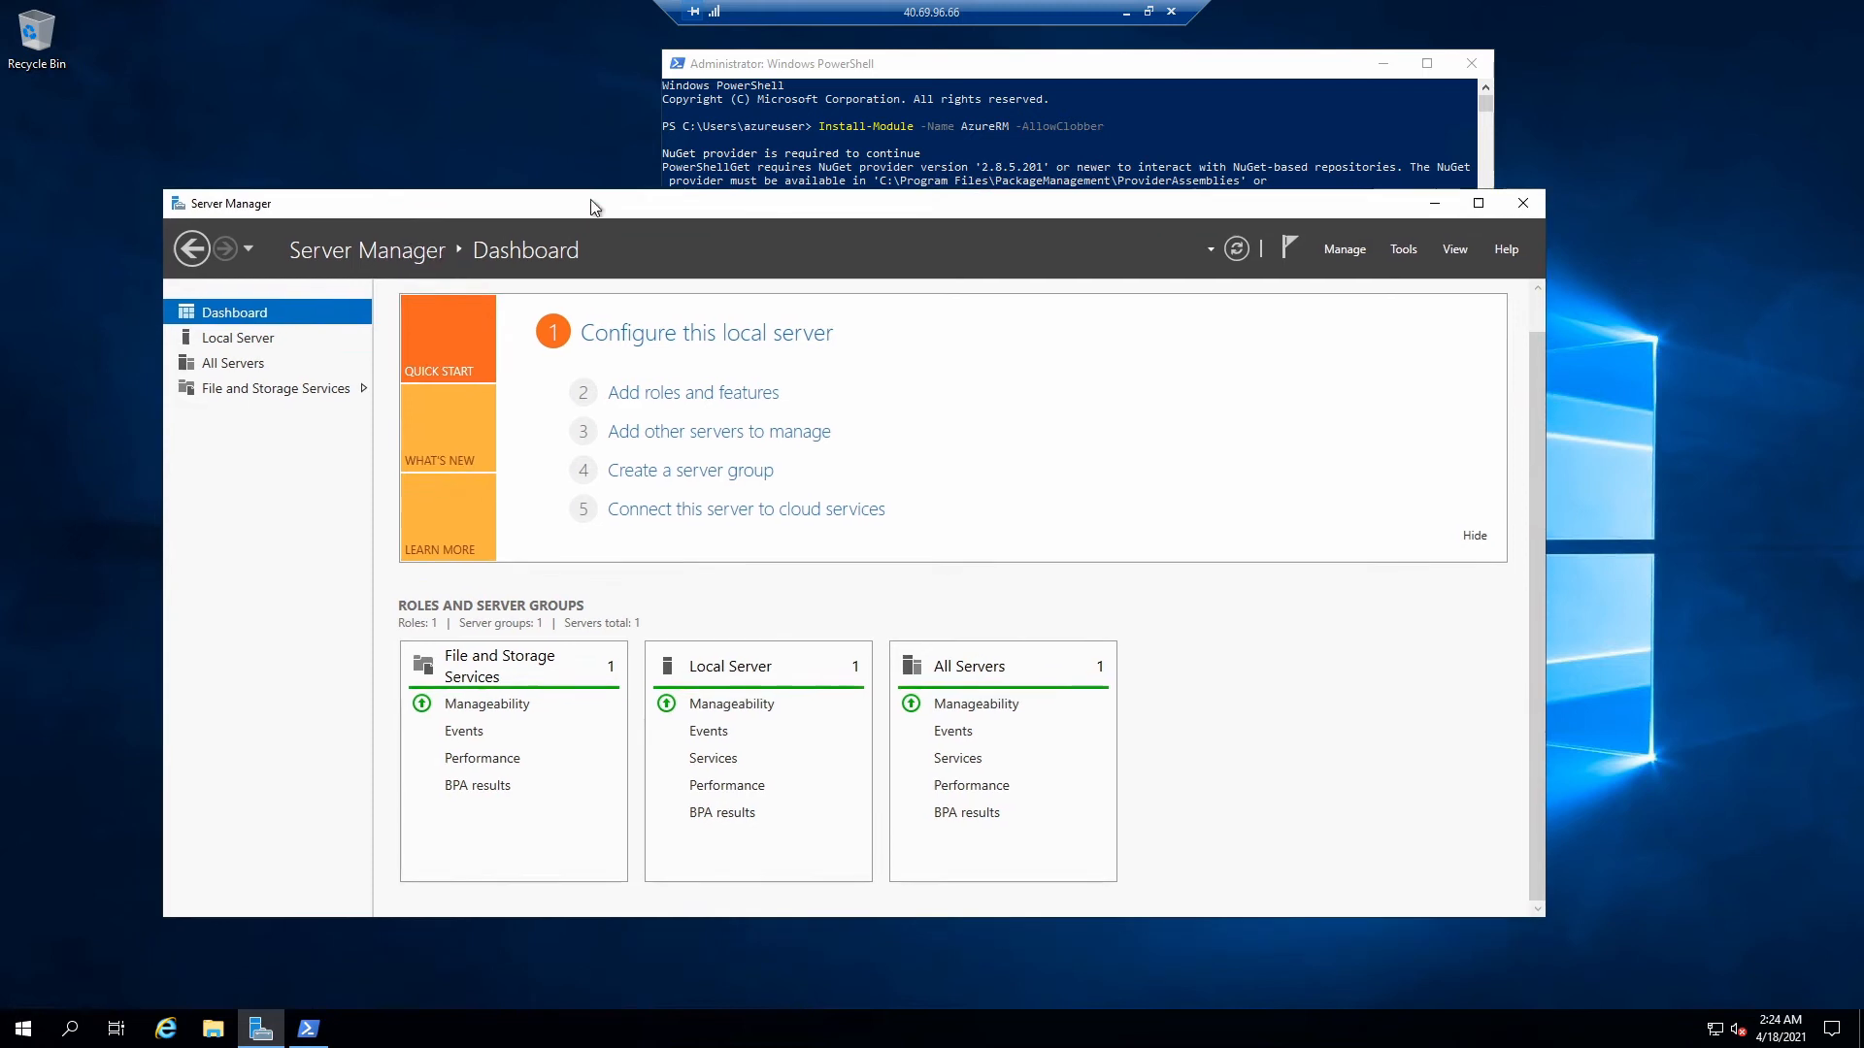
pyautogui.click(169, 1027)
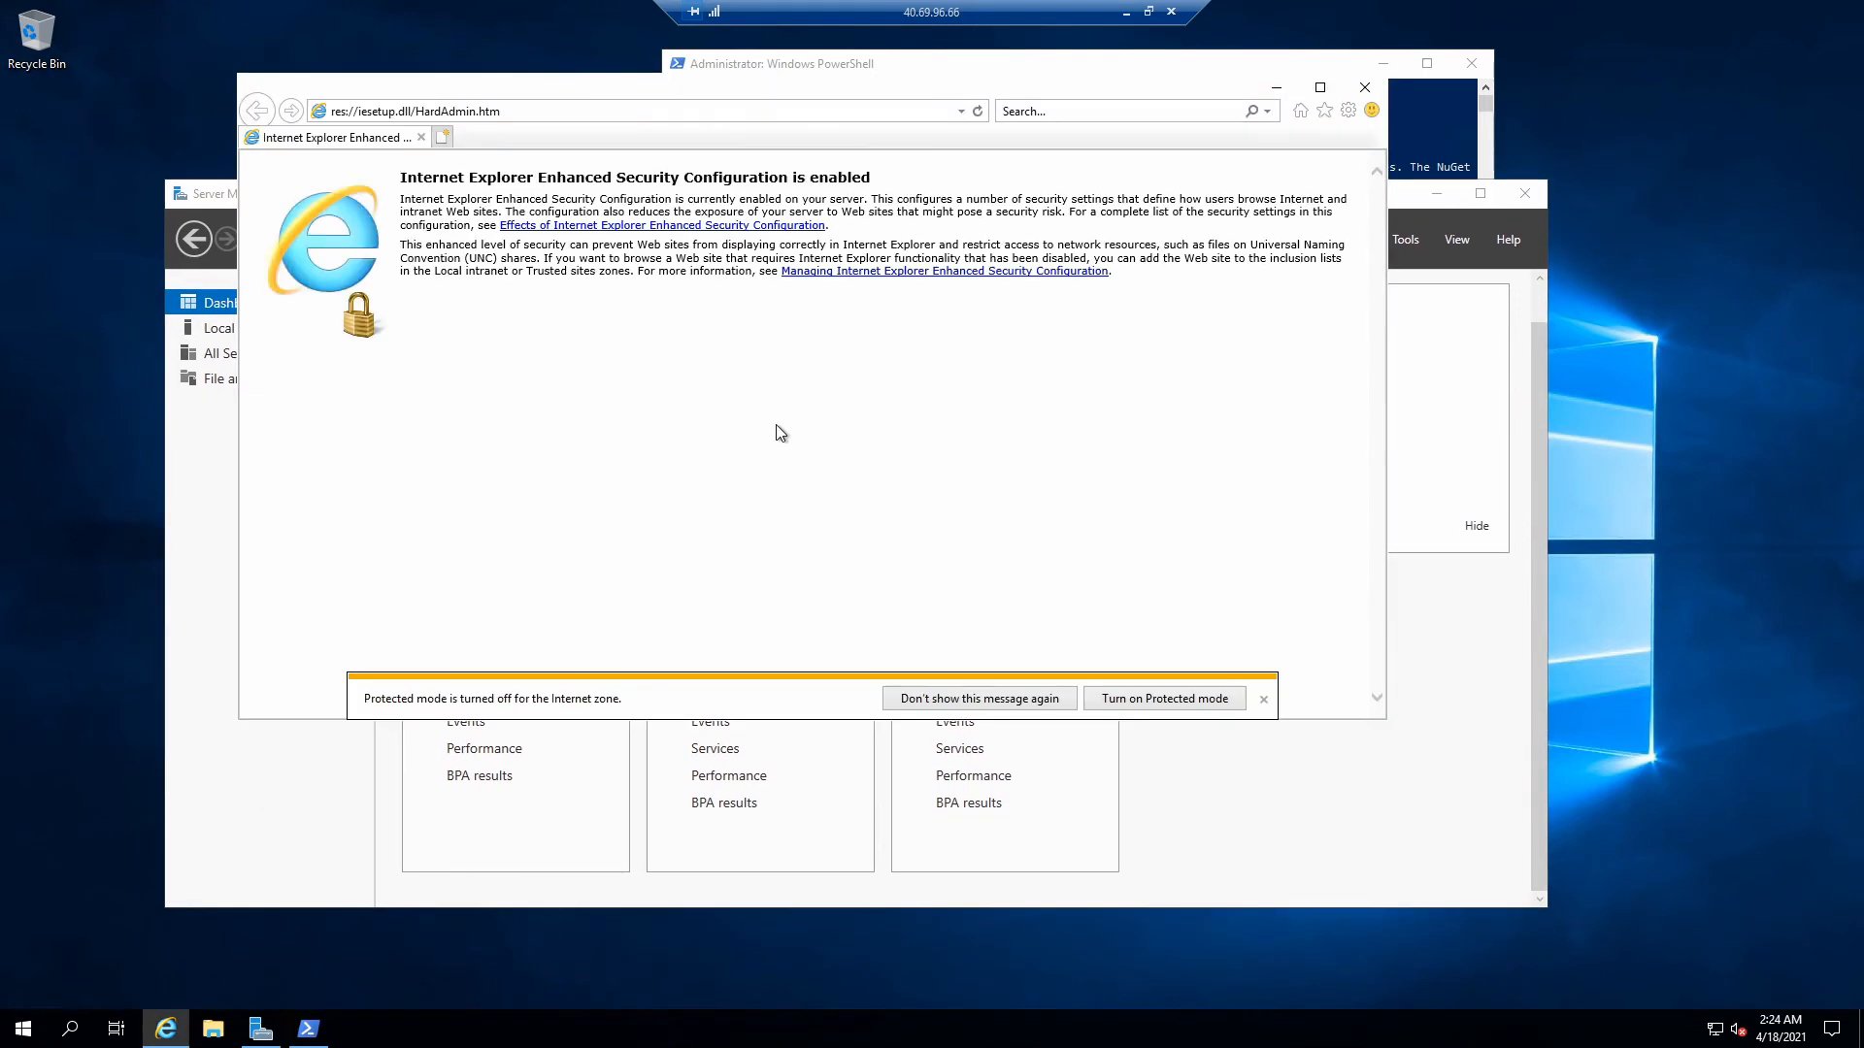
pyautogui.click(1186, 703)
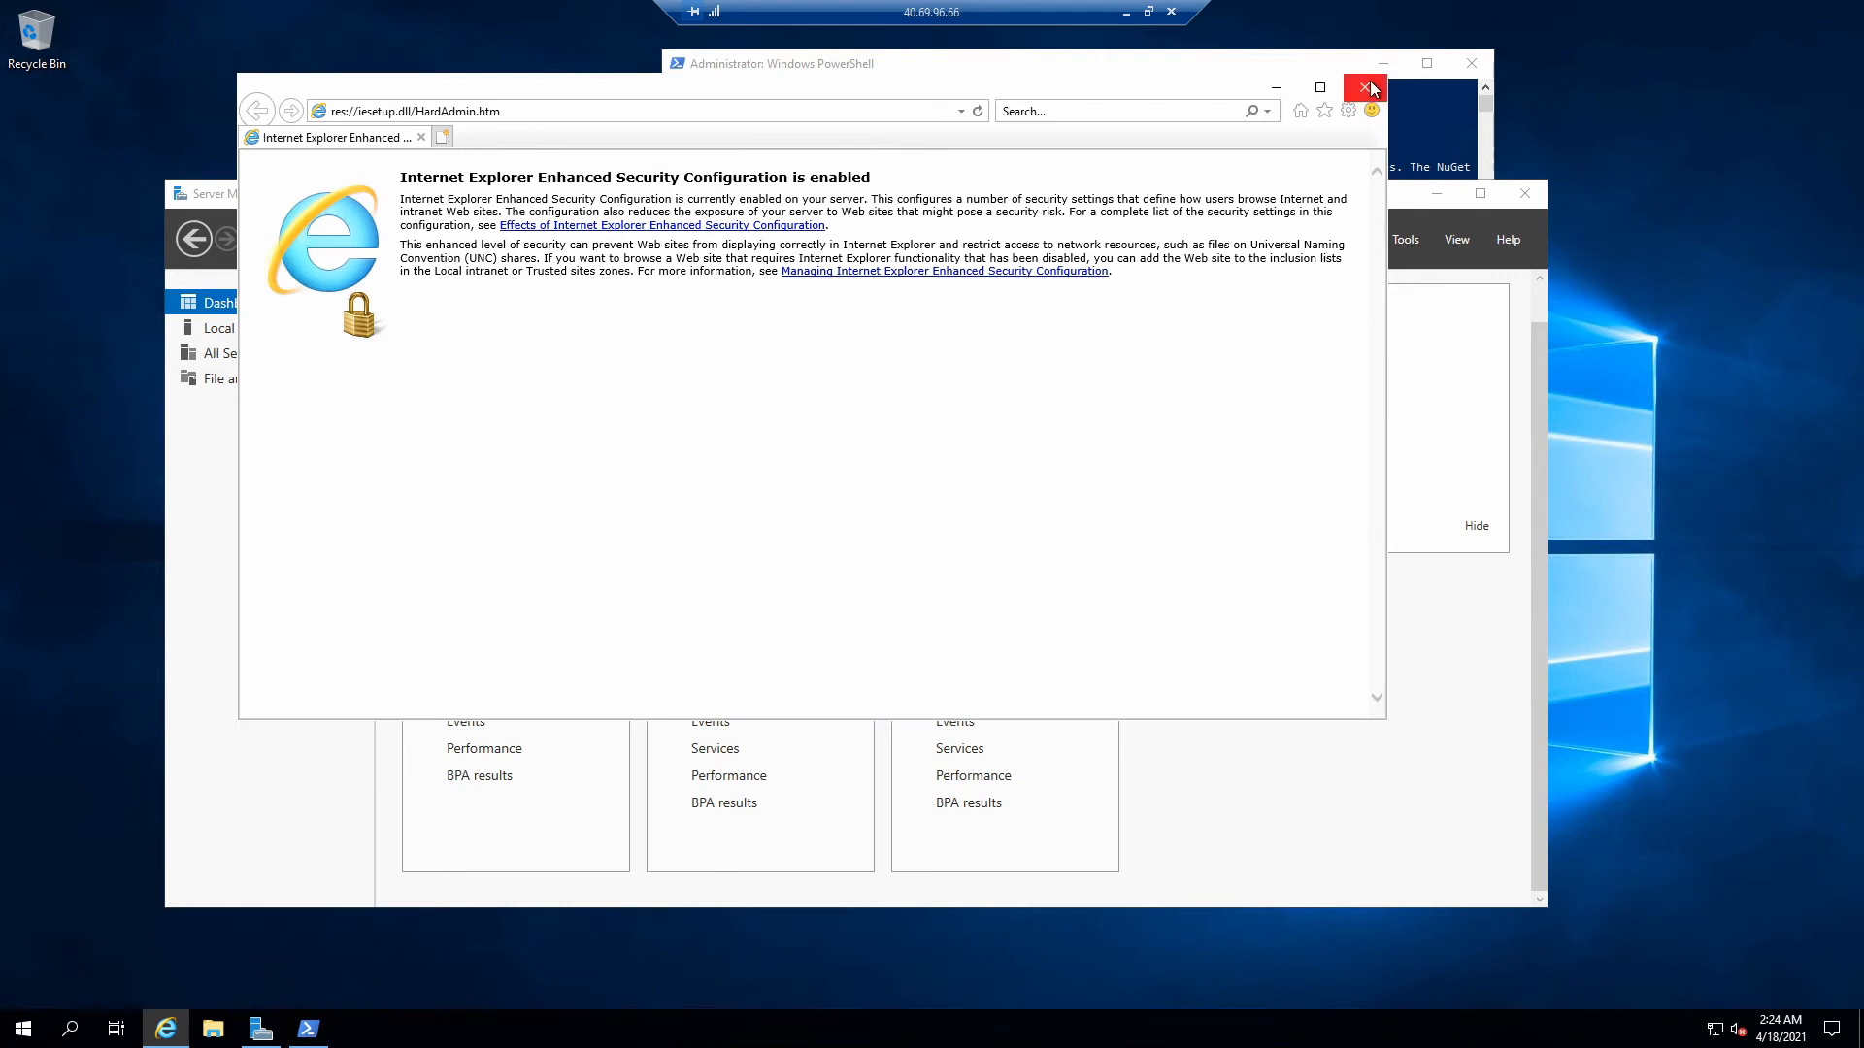
pyautogui.click(1366, 87)
# - Search Bing for 'azure file sync agent' and close the blocked-content warning
pyautogui.click(546, 113)
pyautogui.write('azure file syn')
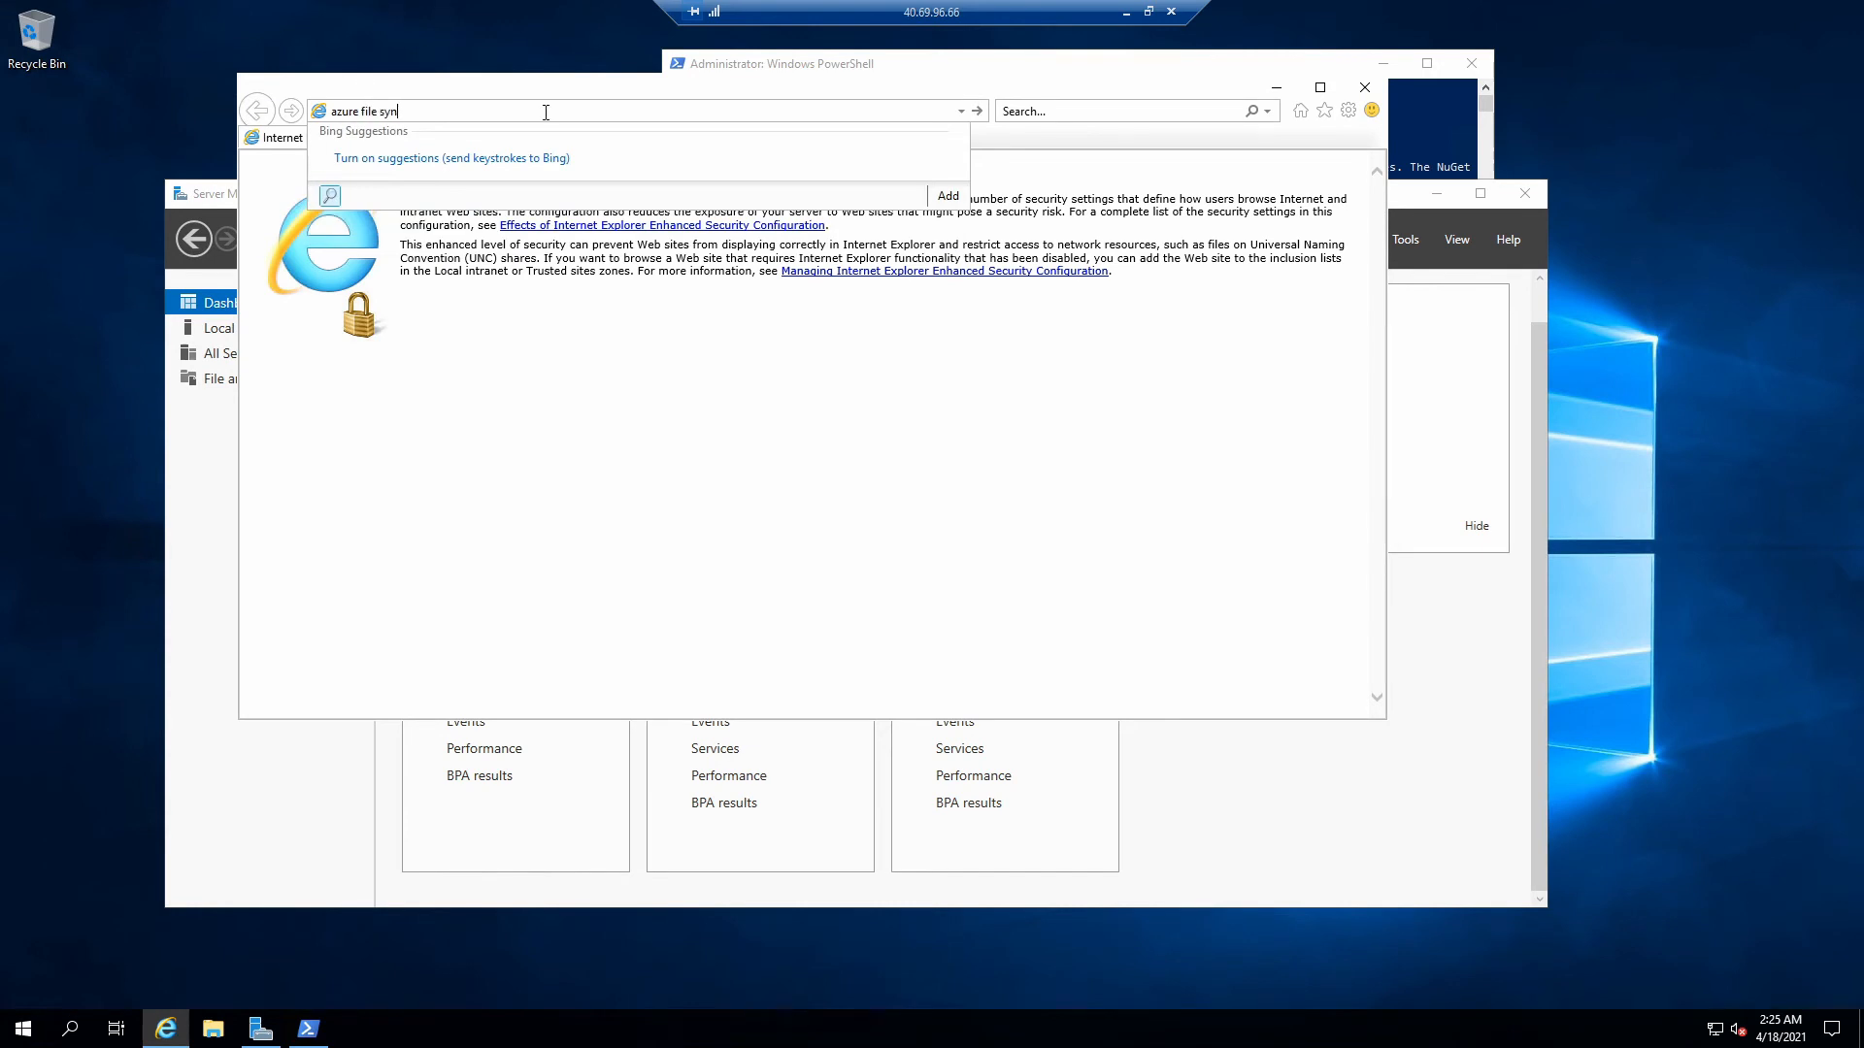
pyautogui.write('c agent')
pyautogui.press('Return')
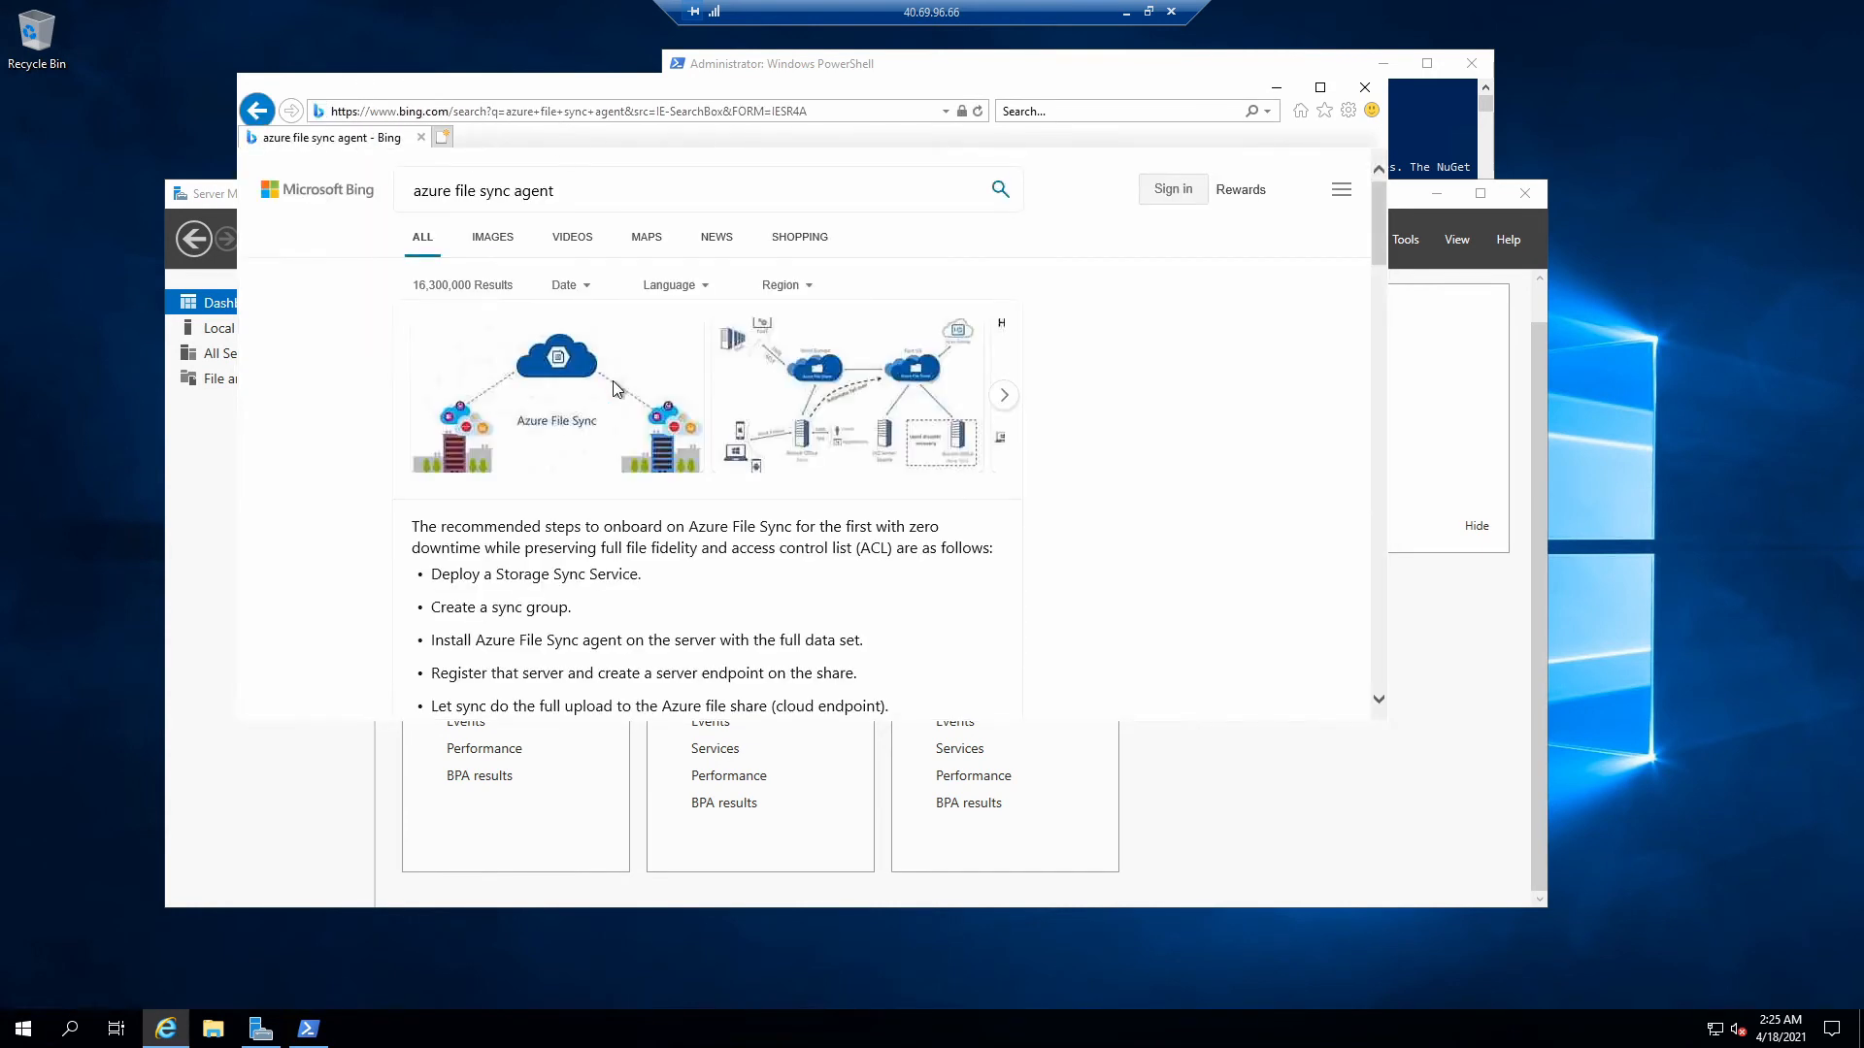
pyautogui.scroll(-3, 621, 507)
pyautogui.scroll(-3, 621, 507)
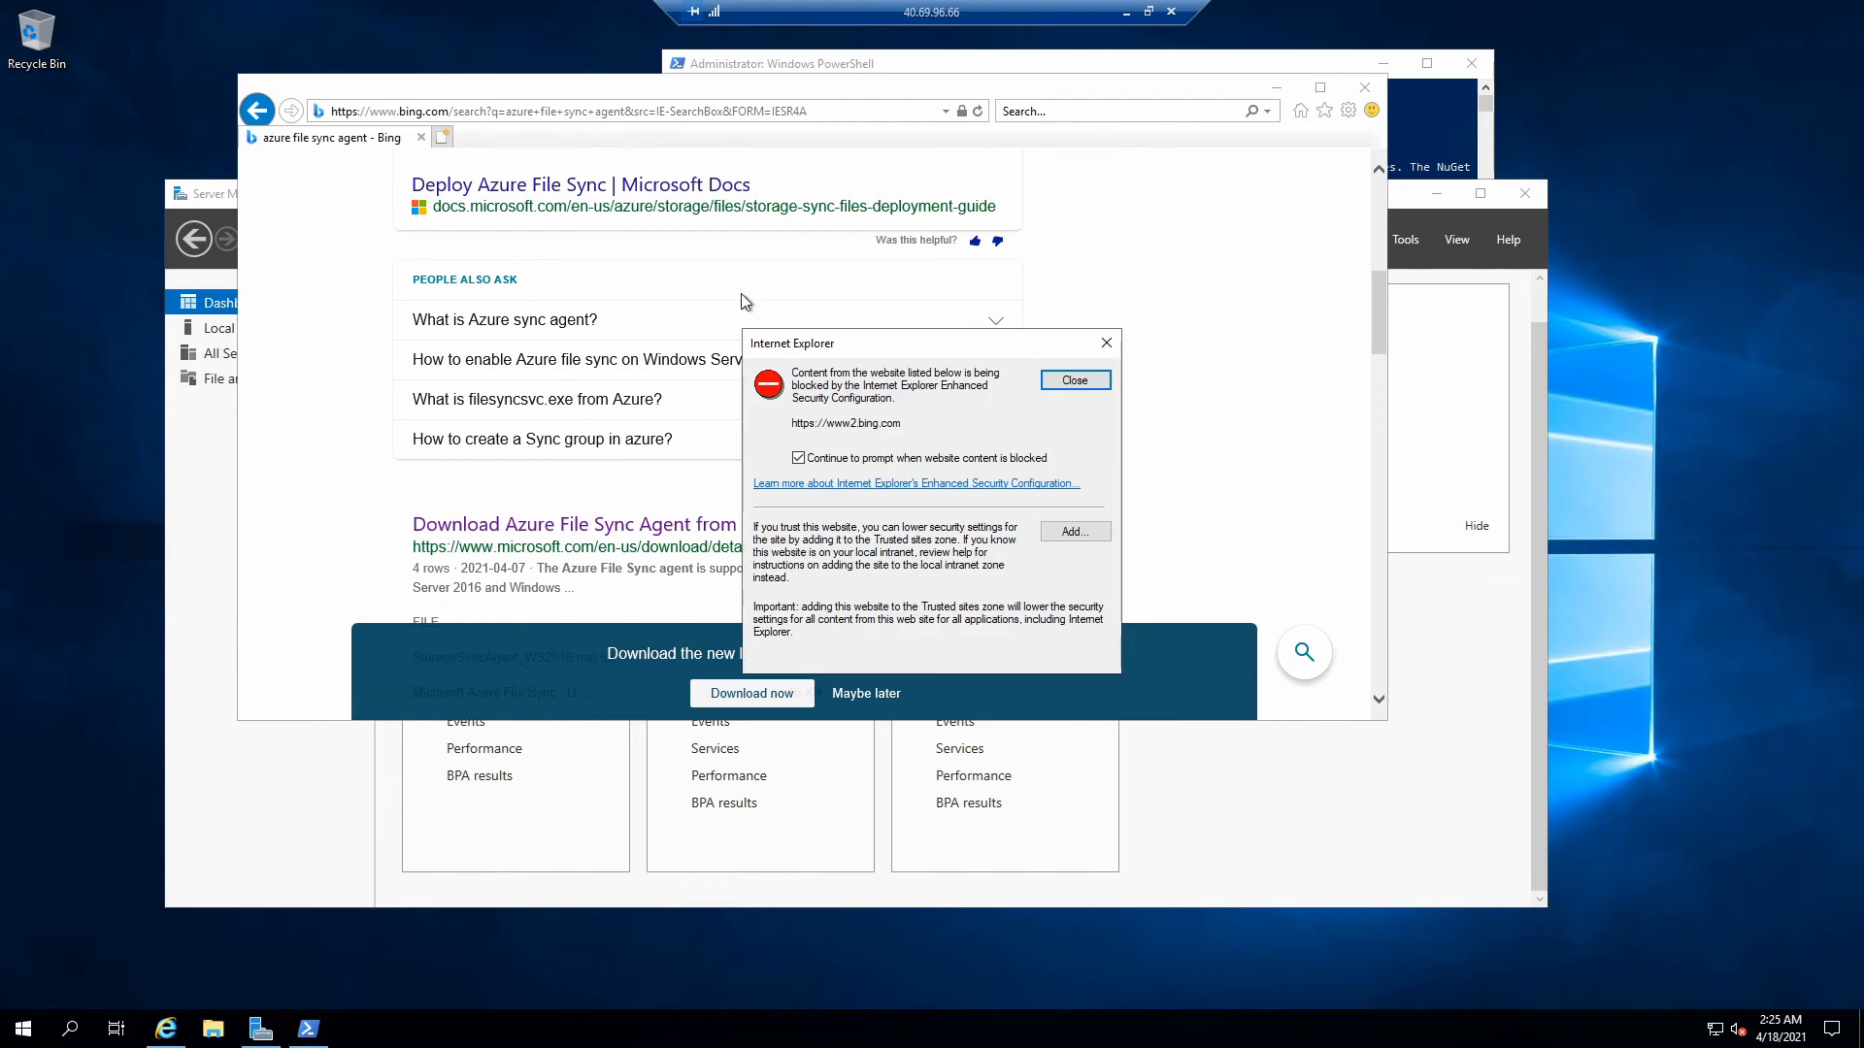
pyautogui.click(1106, 342)
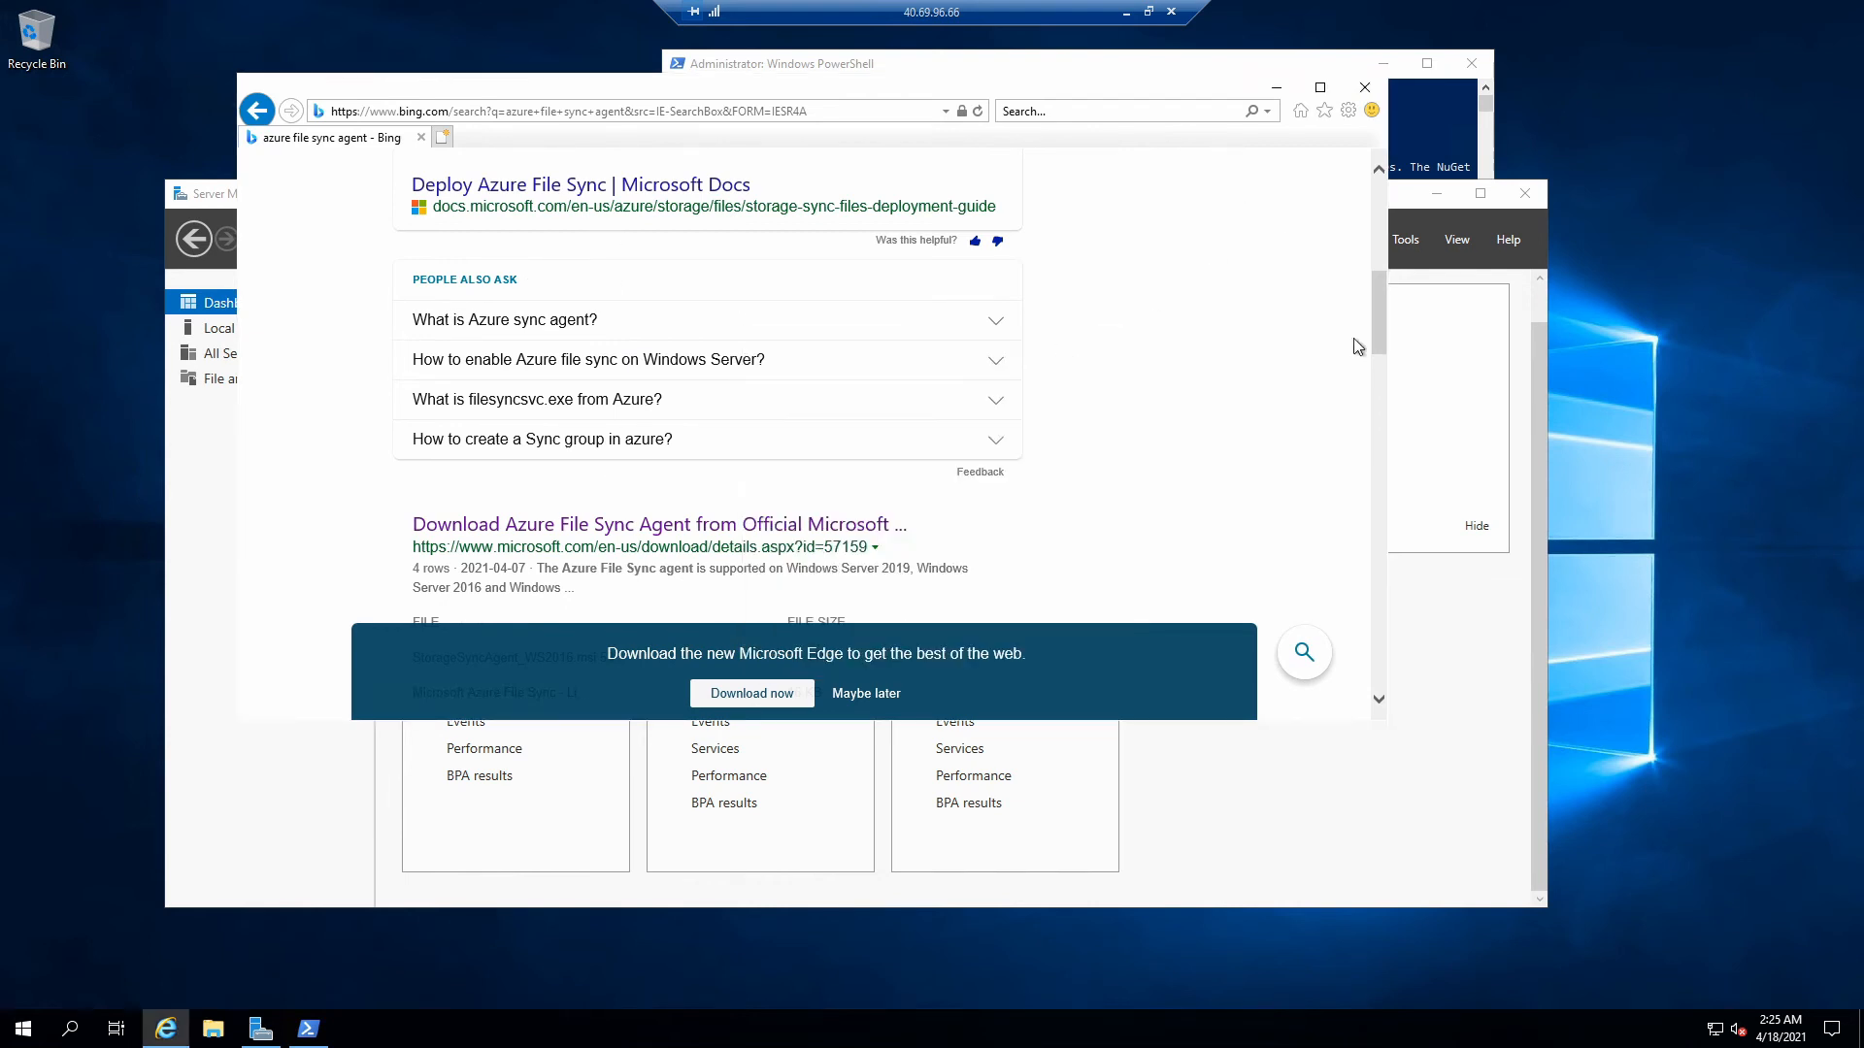
pyautogui.click(1480, 291)
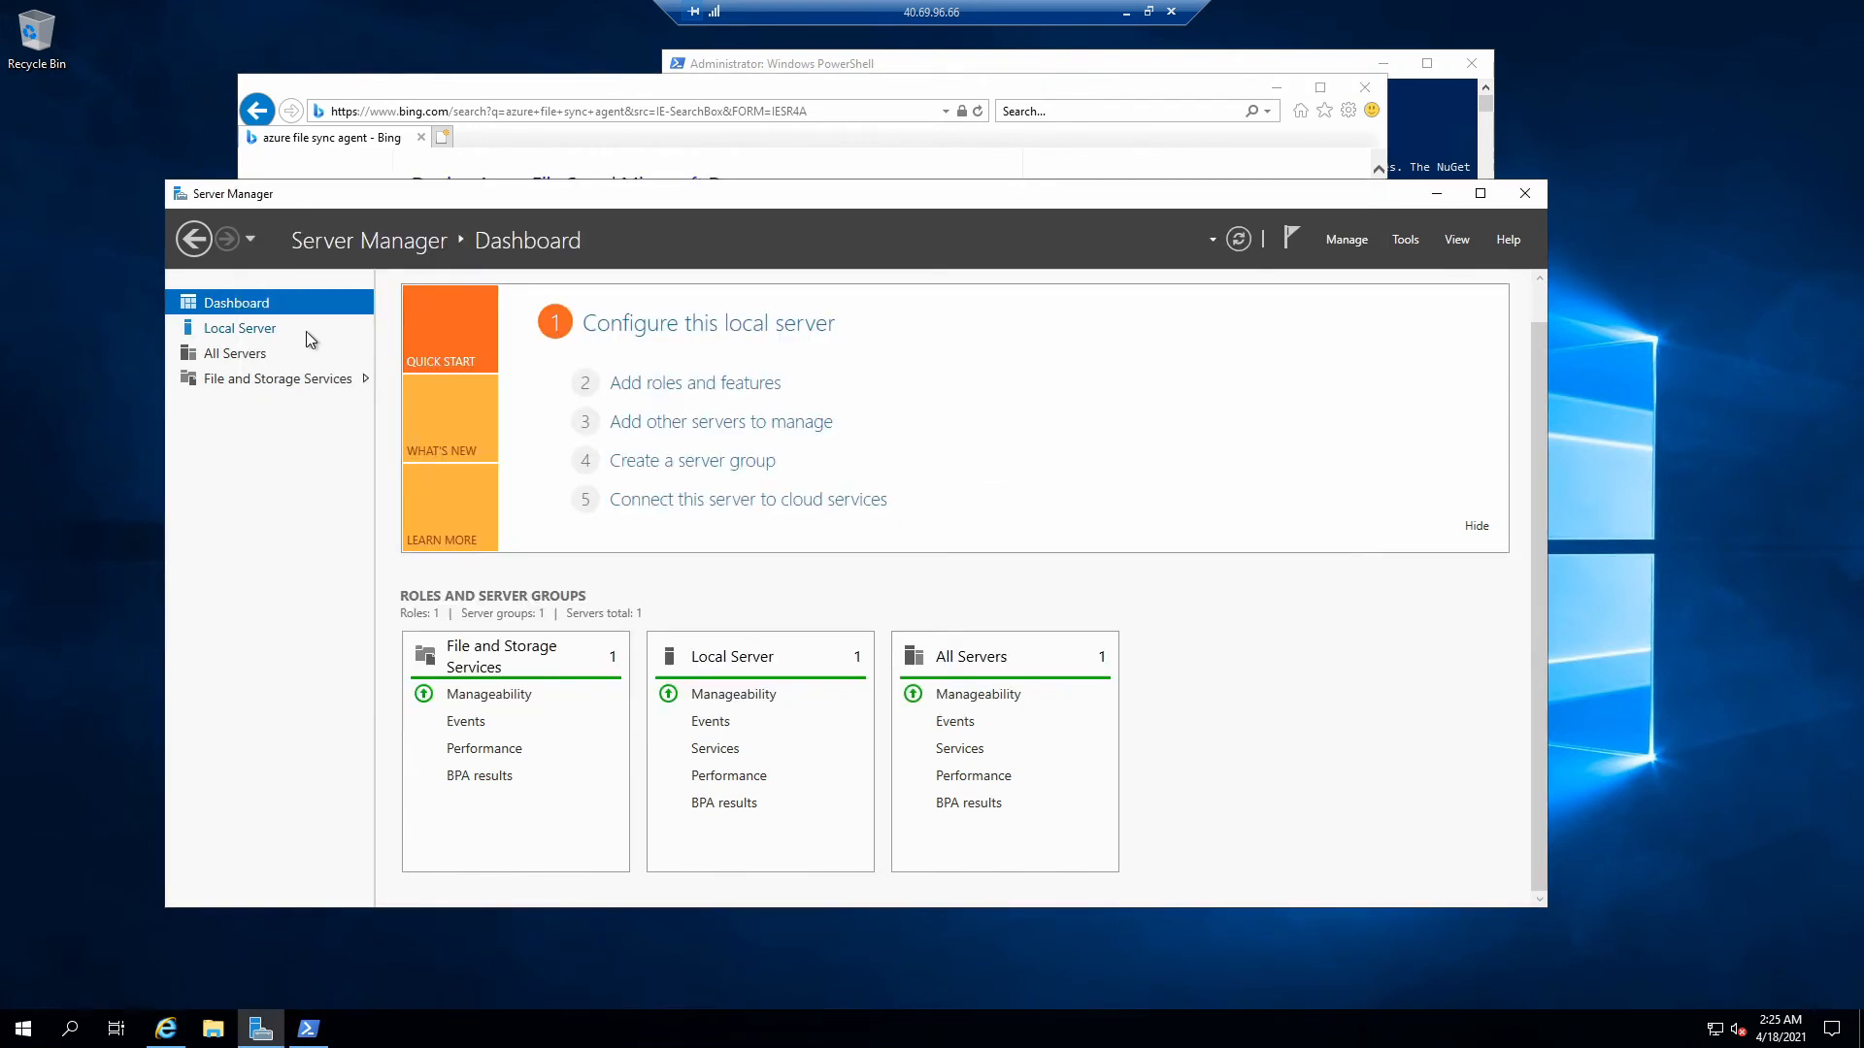
# - Turn IE Enhanced Security Configuration off for Administrators on local server kivas
pyautogui.click(307, 332)
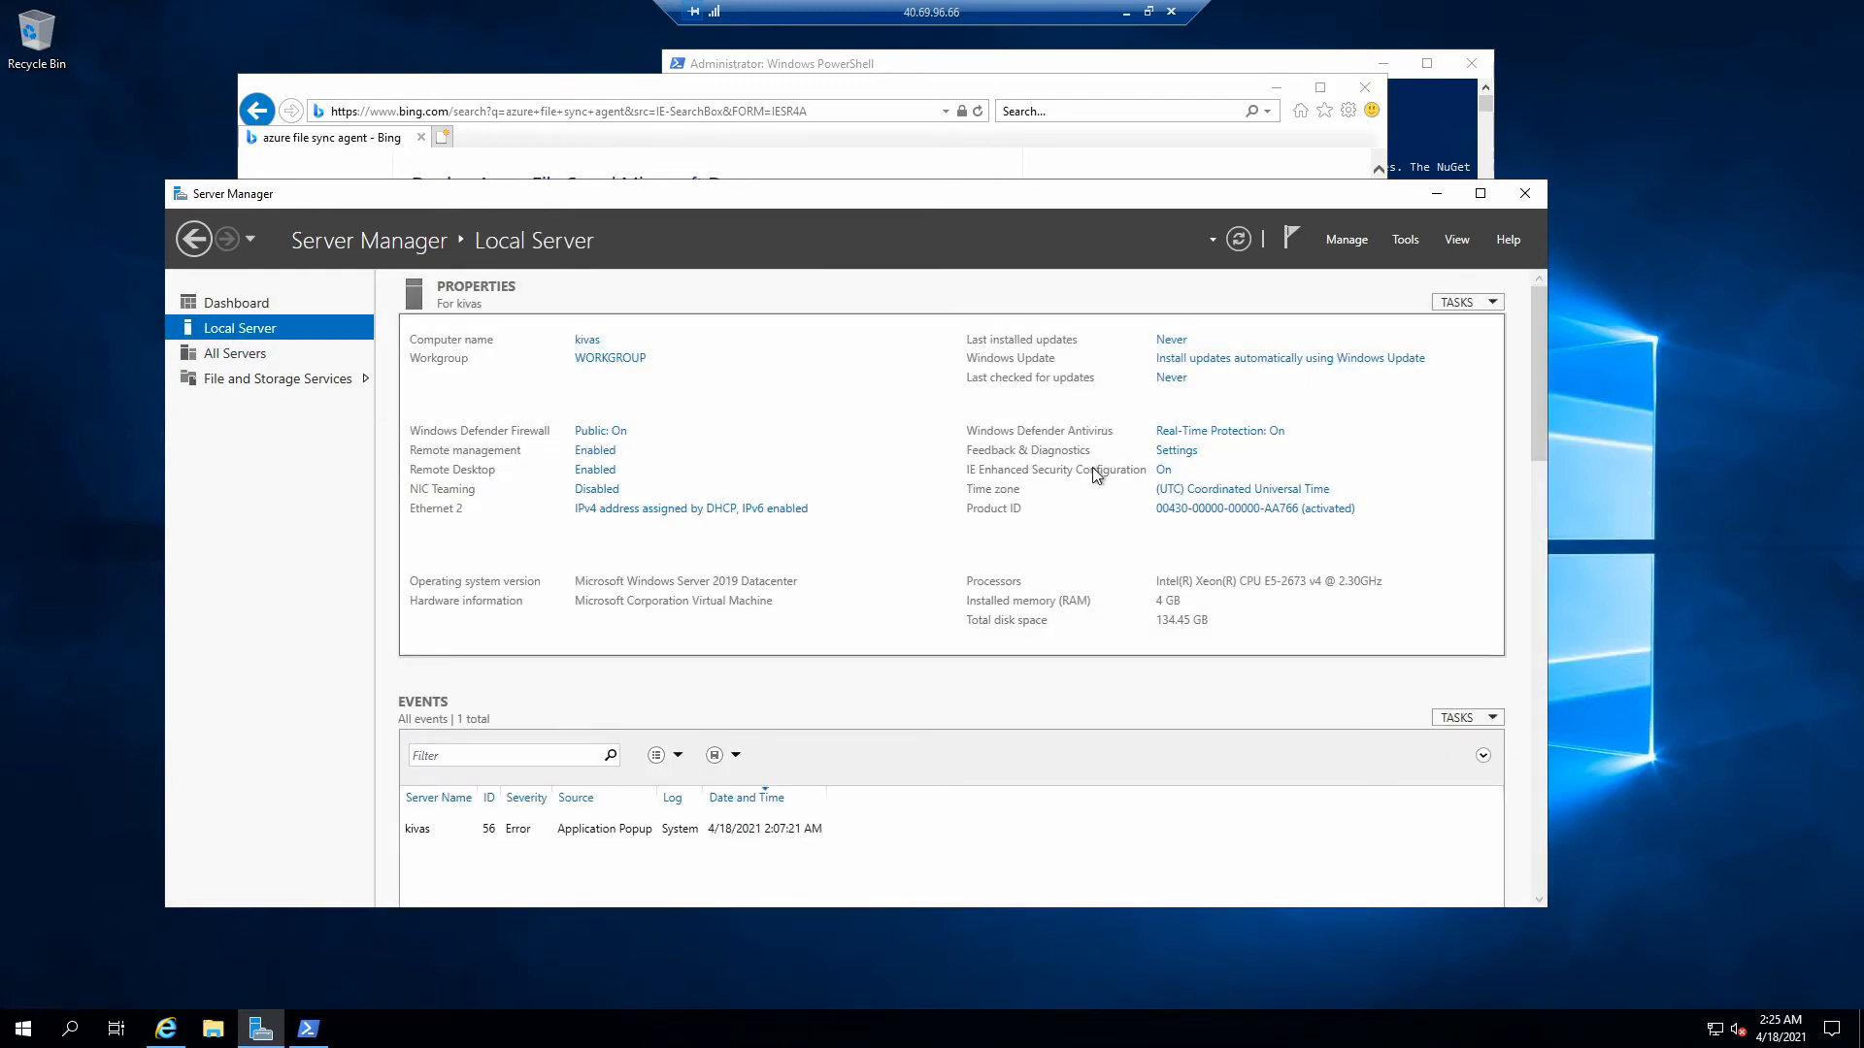
pyautogui.click(1163, 470)
pyautogui.click(807, 487)
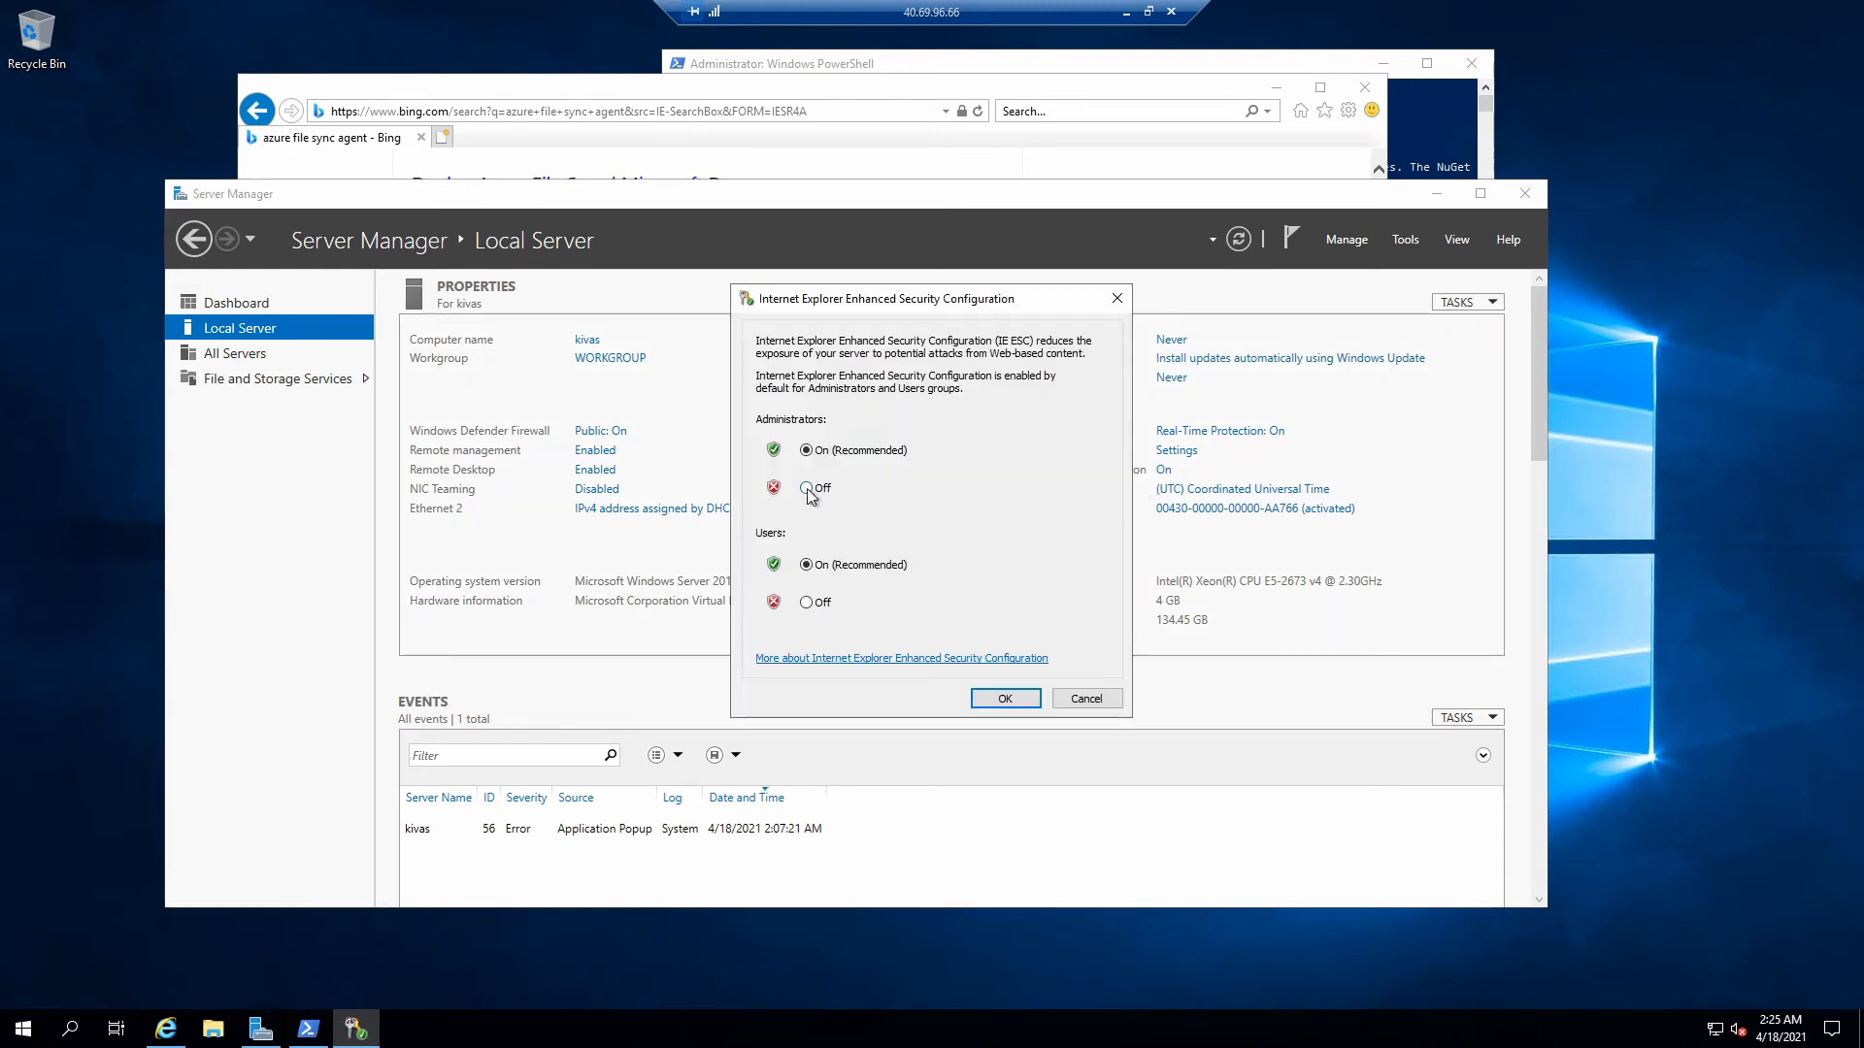
pyautogui.click(1005, 699)
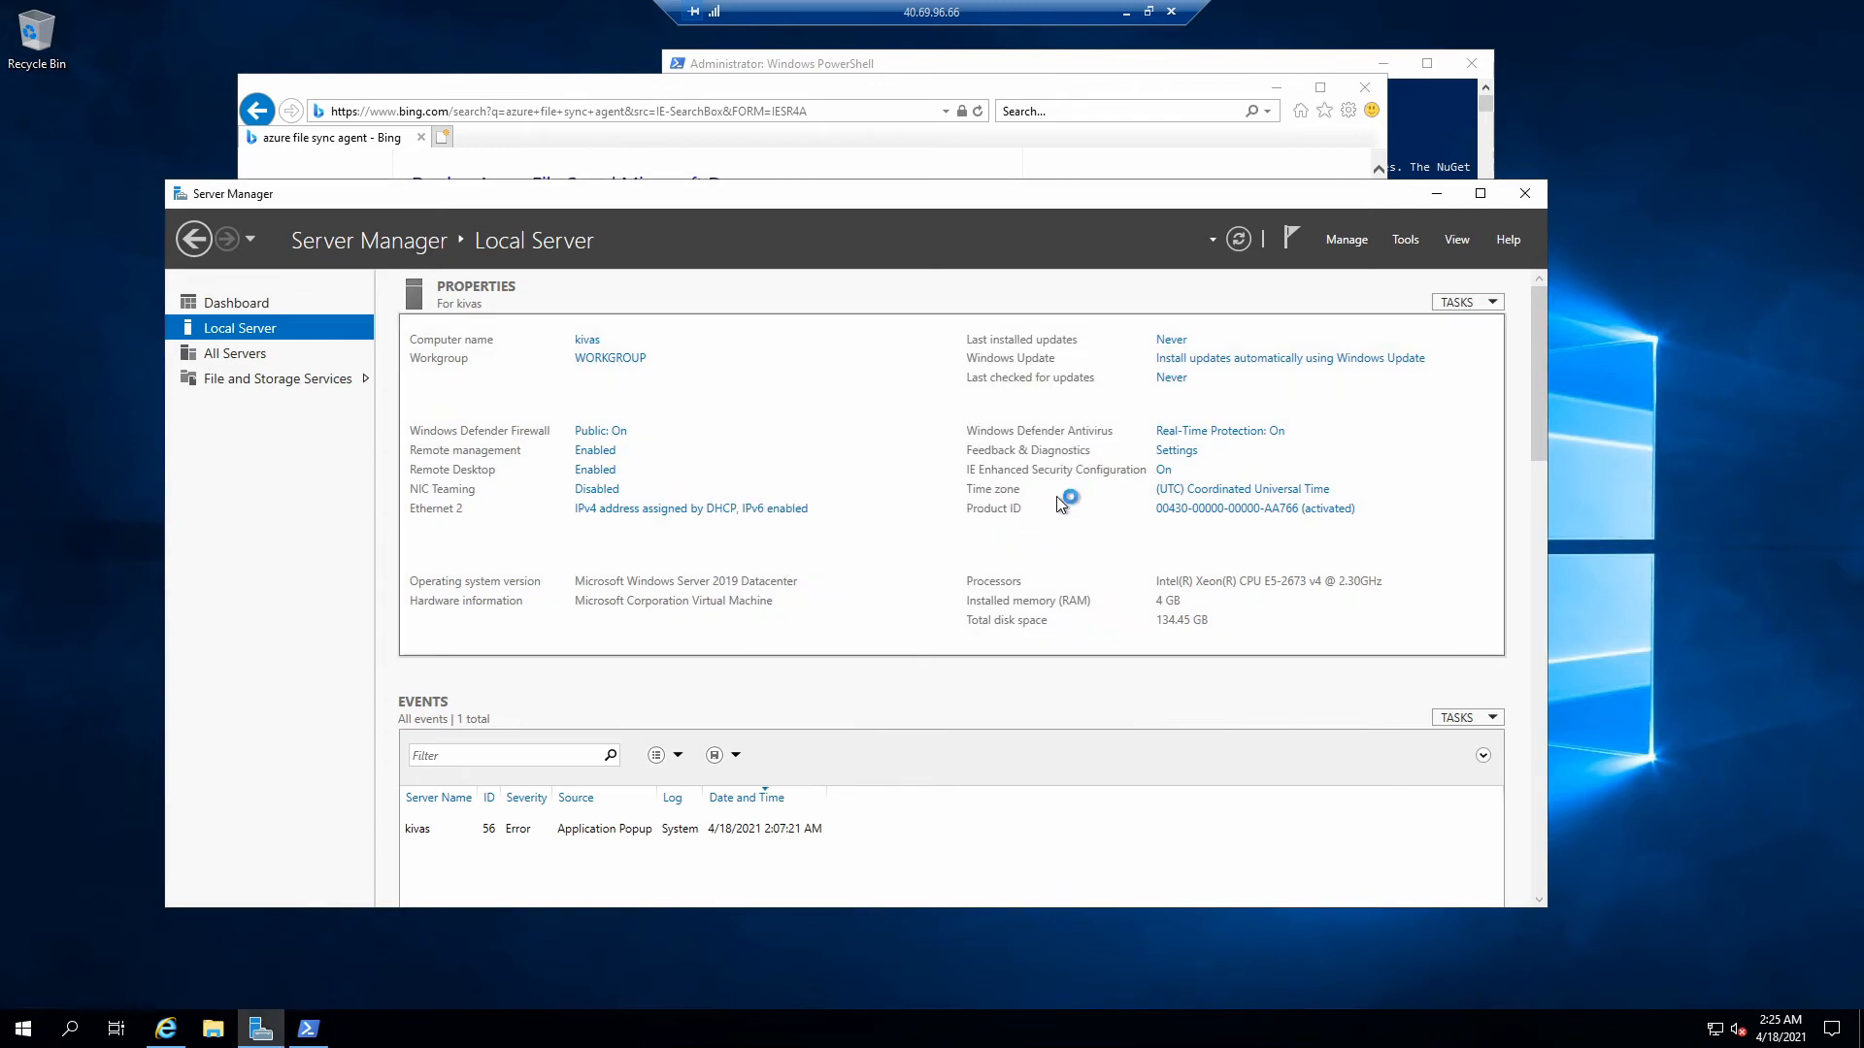
pyautogui.click(173, 1027)
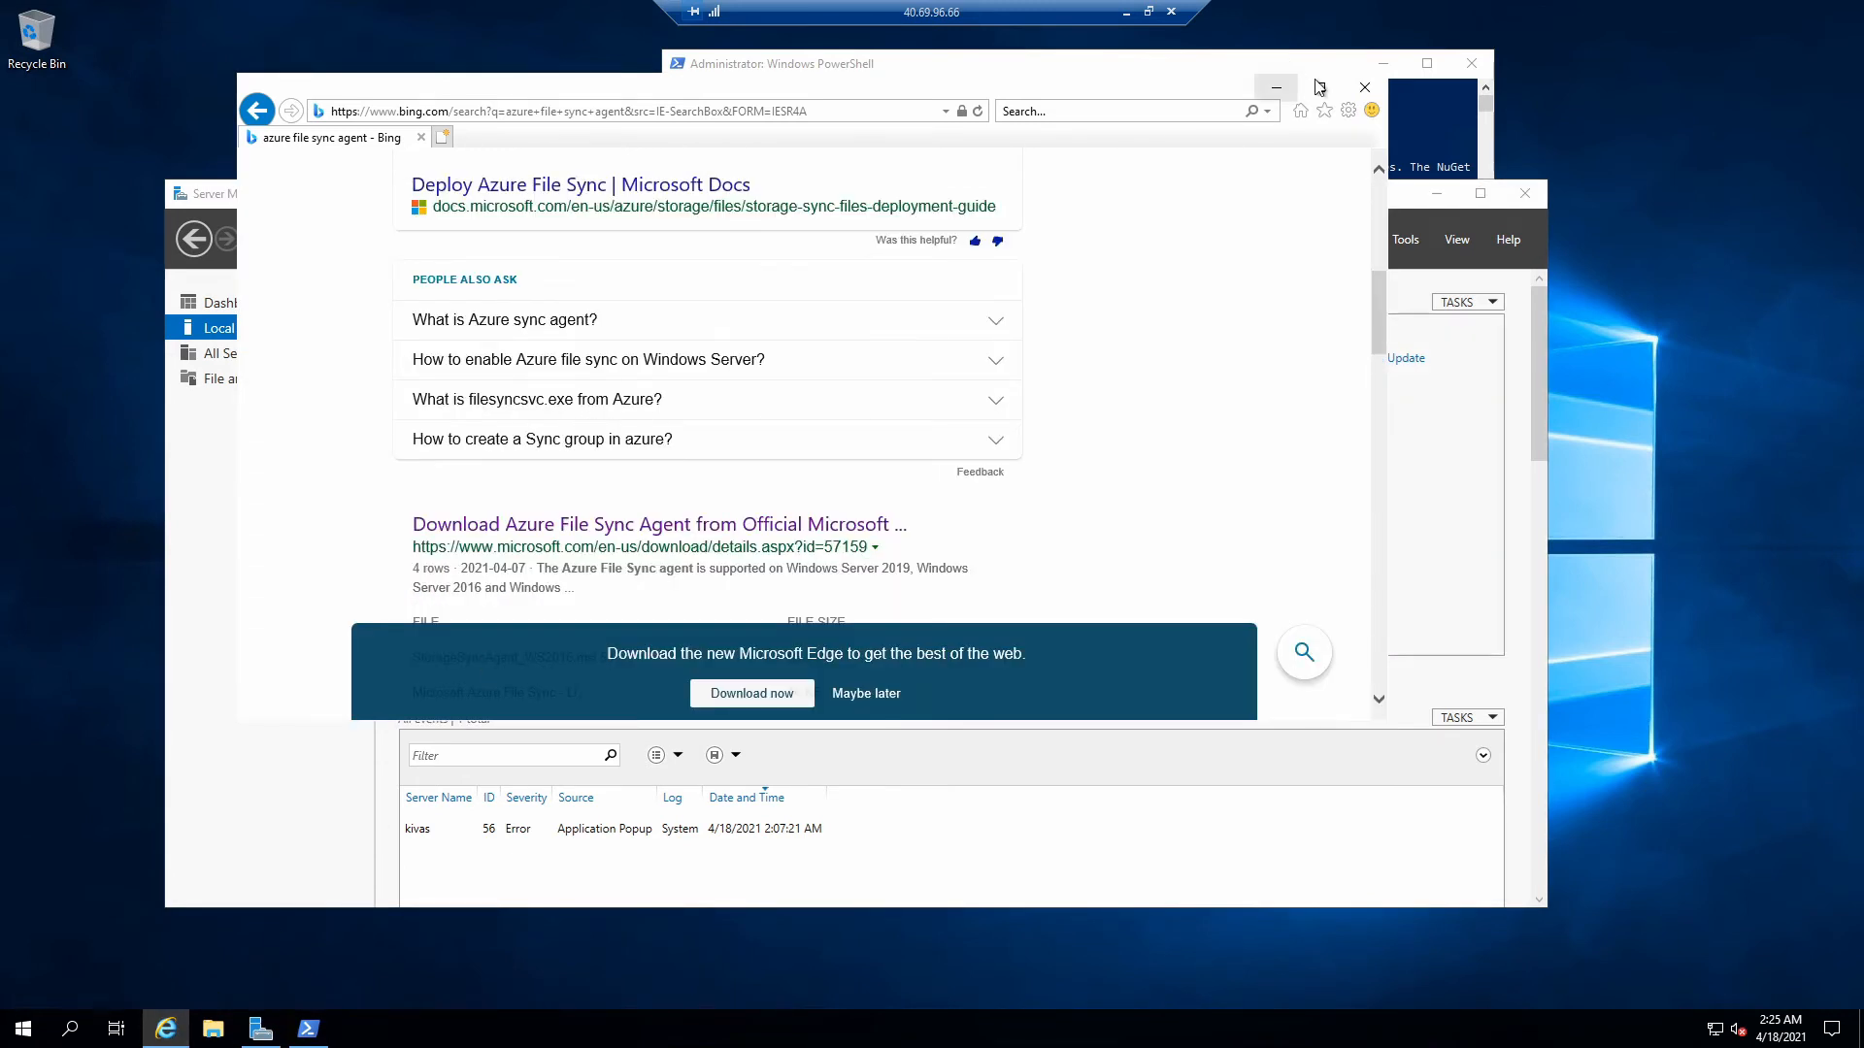
# - Search for 'azure file sync agent download' and open Microsoft's official download page
pyautogui.click(179, 1027)
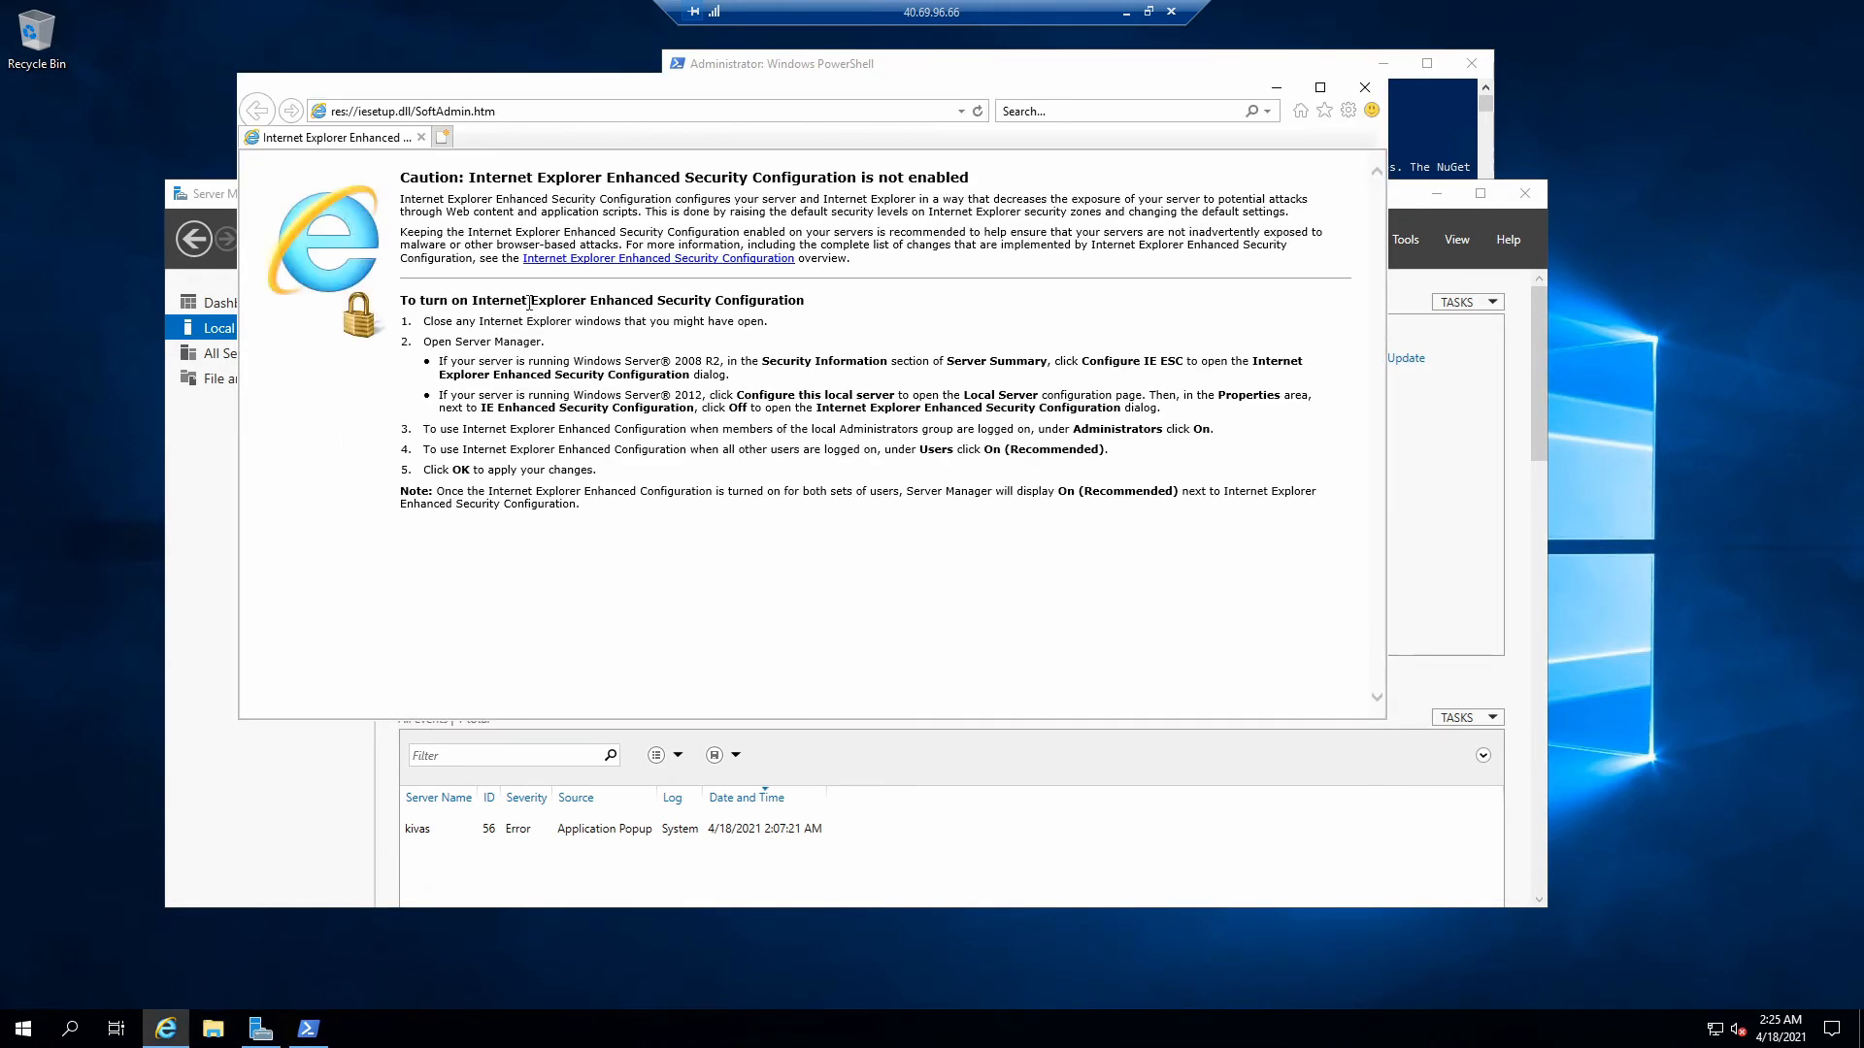
pyautogui.click(634, 113)
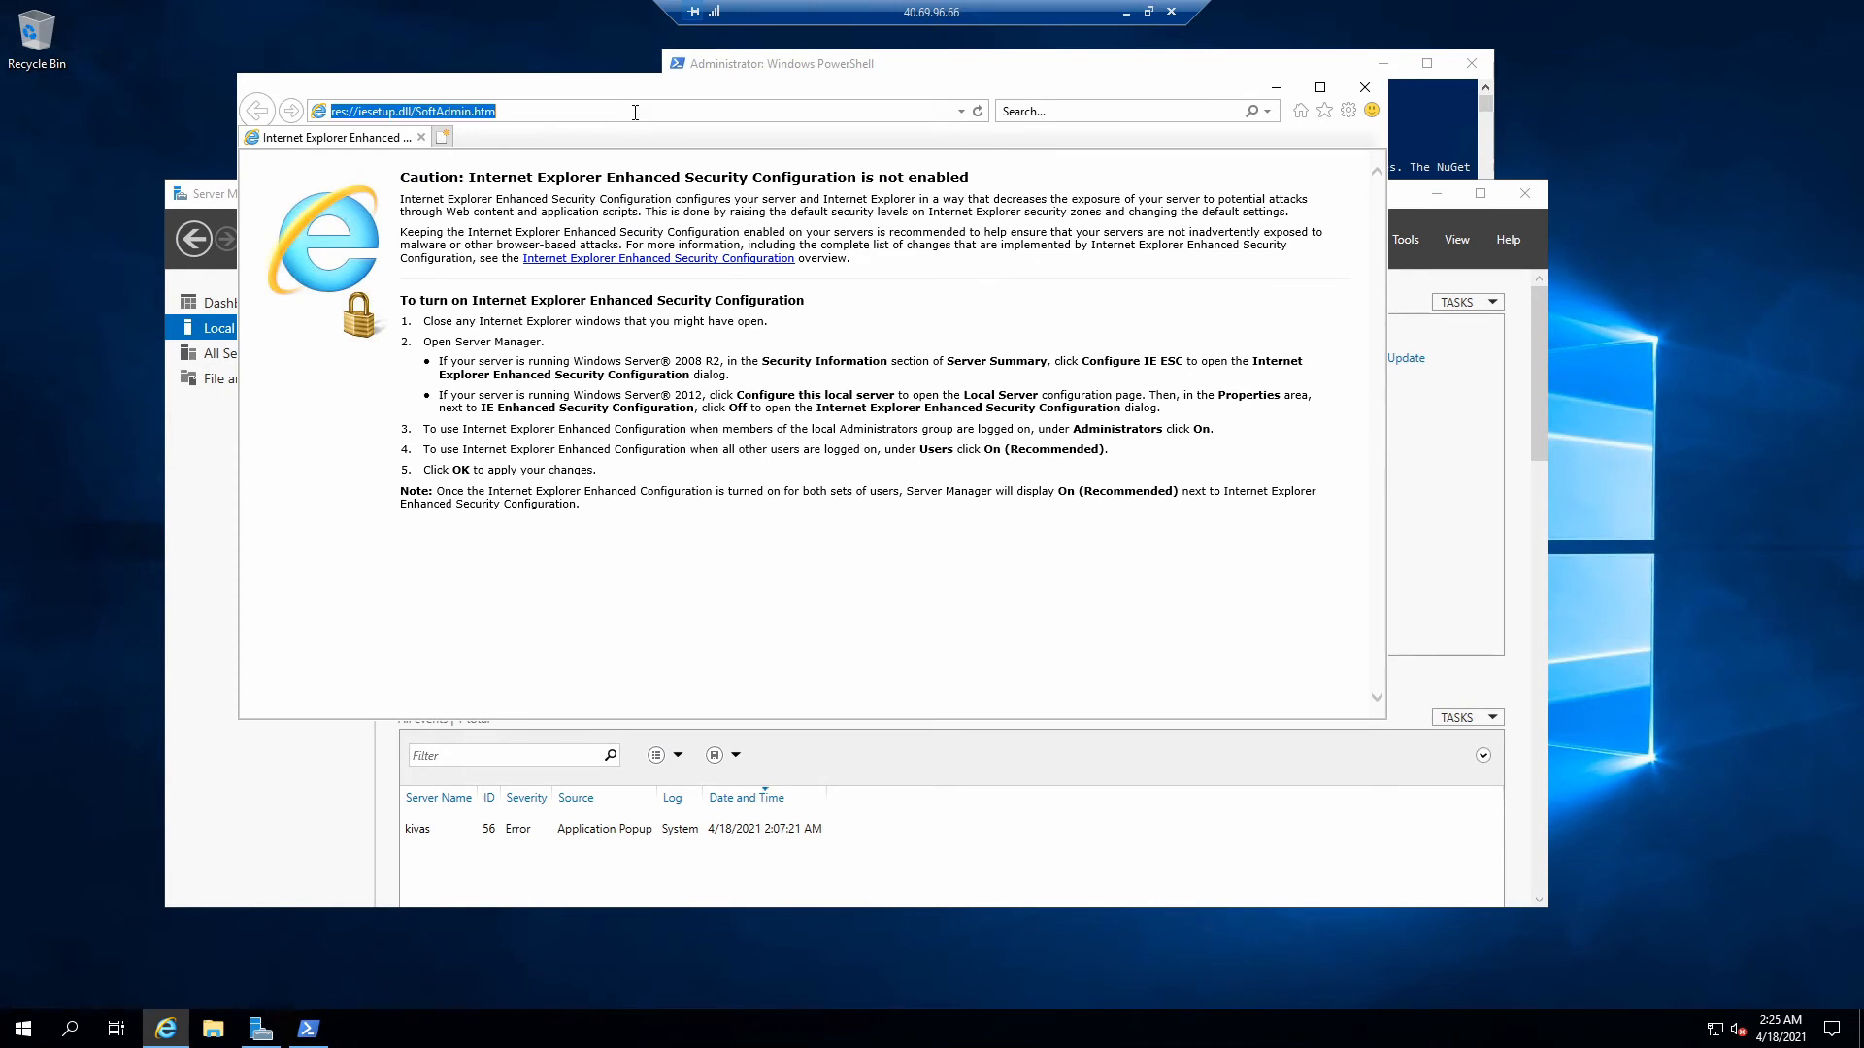
pyautogui.write('azure file syn')
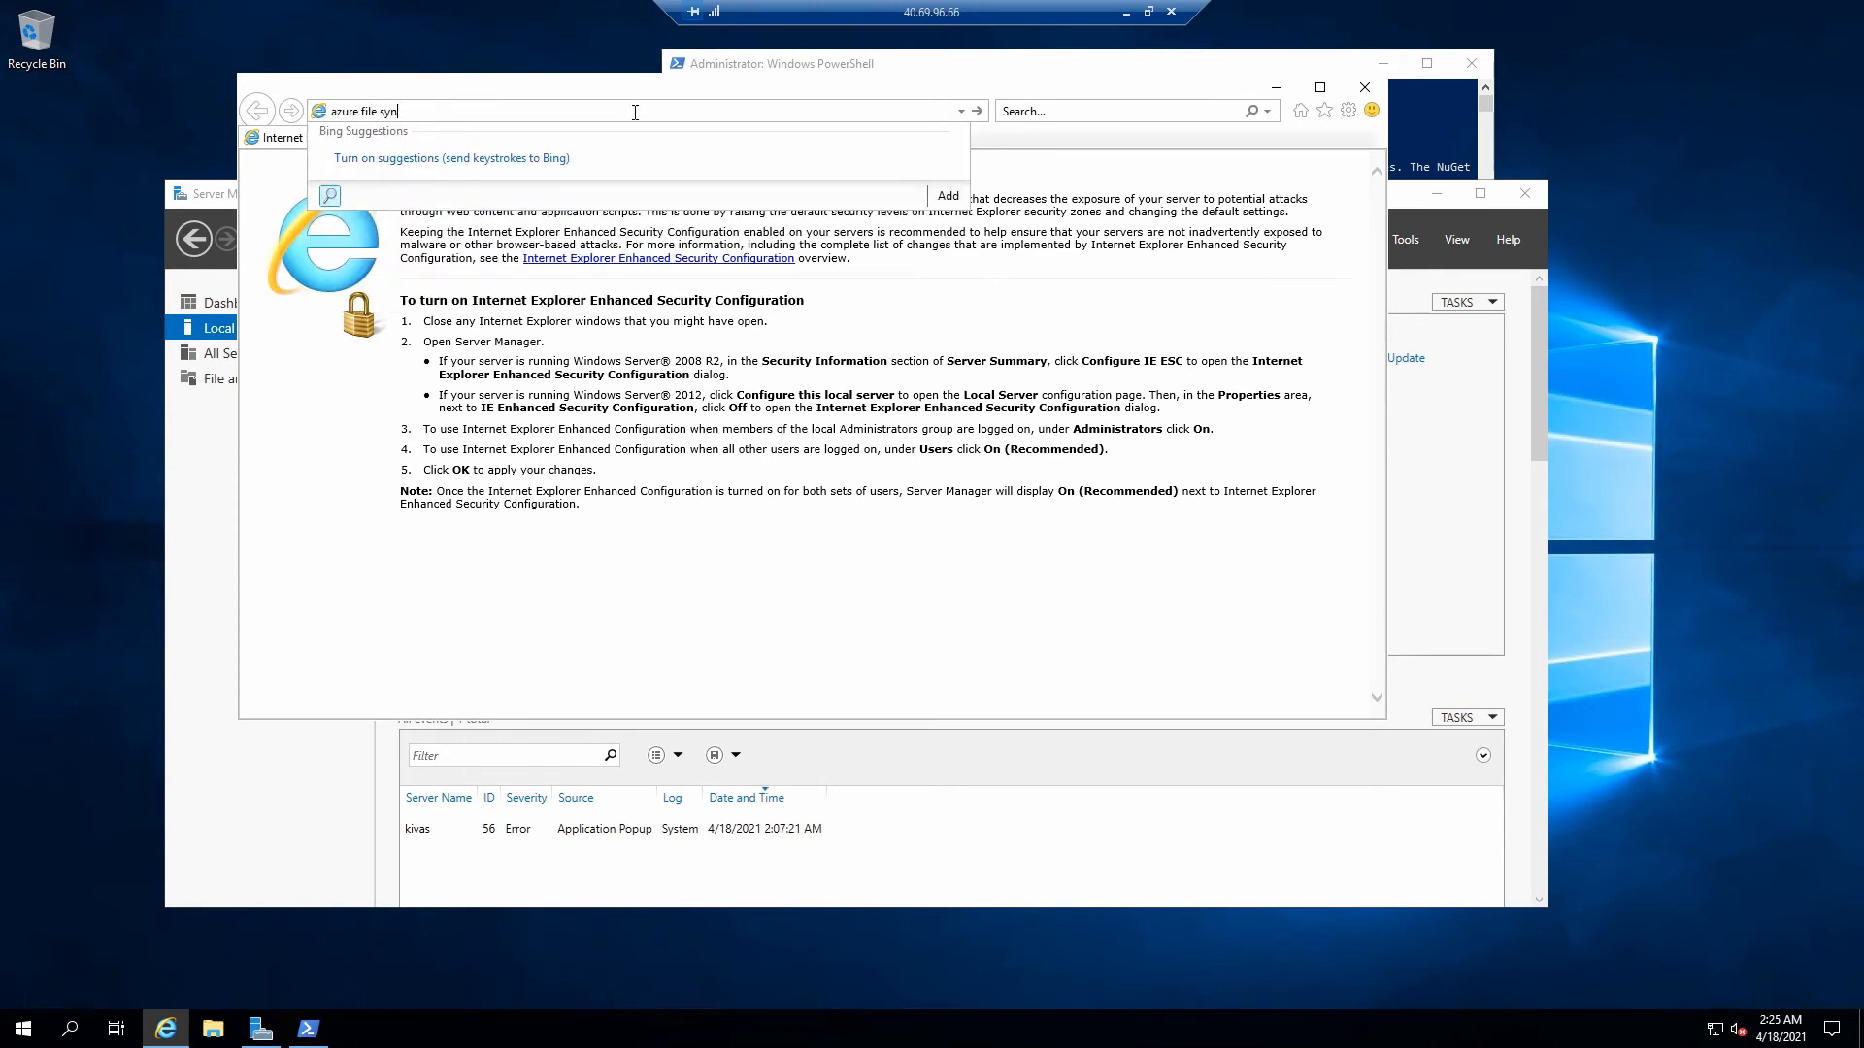
pyautogui.write('c agent download')
pyautogui.press('Return')
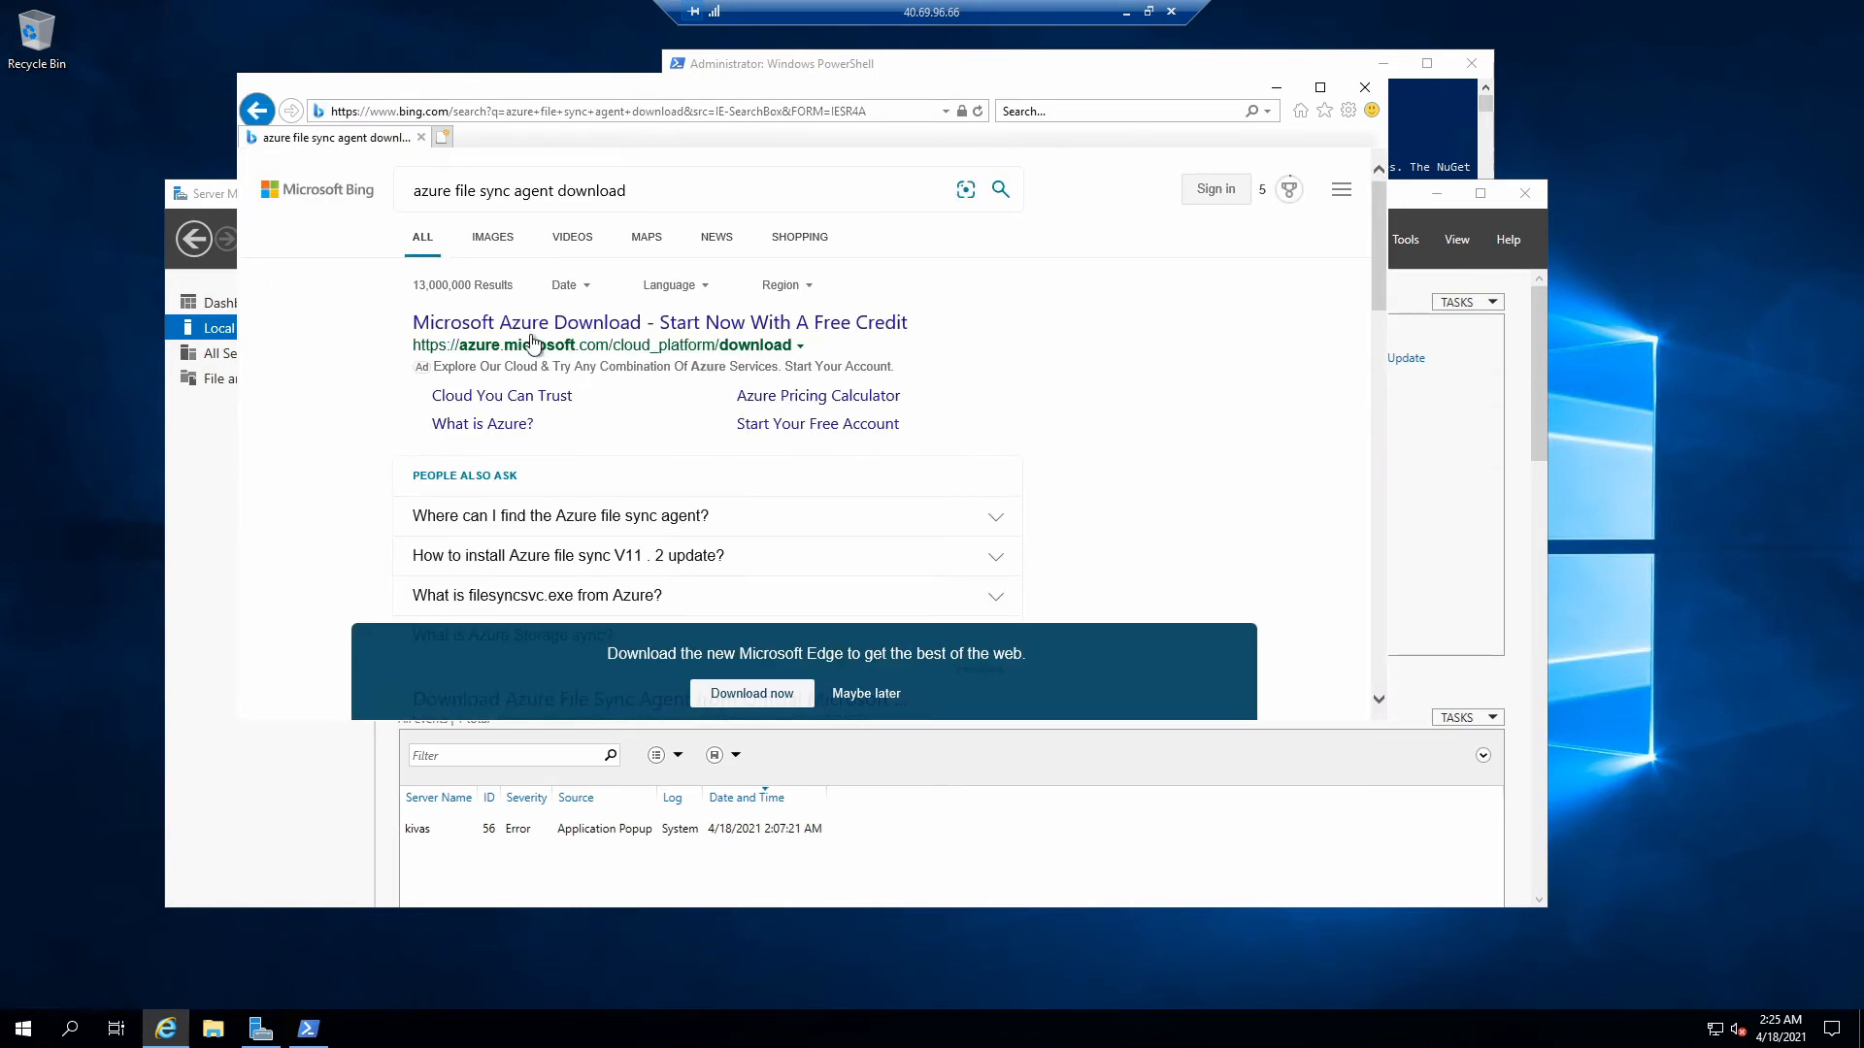
pyautogui.click(871, 695)
pyautogui.scroll(-2, 767, 388)
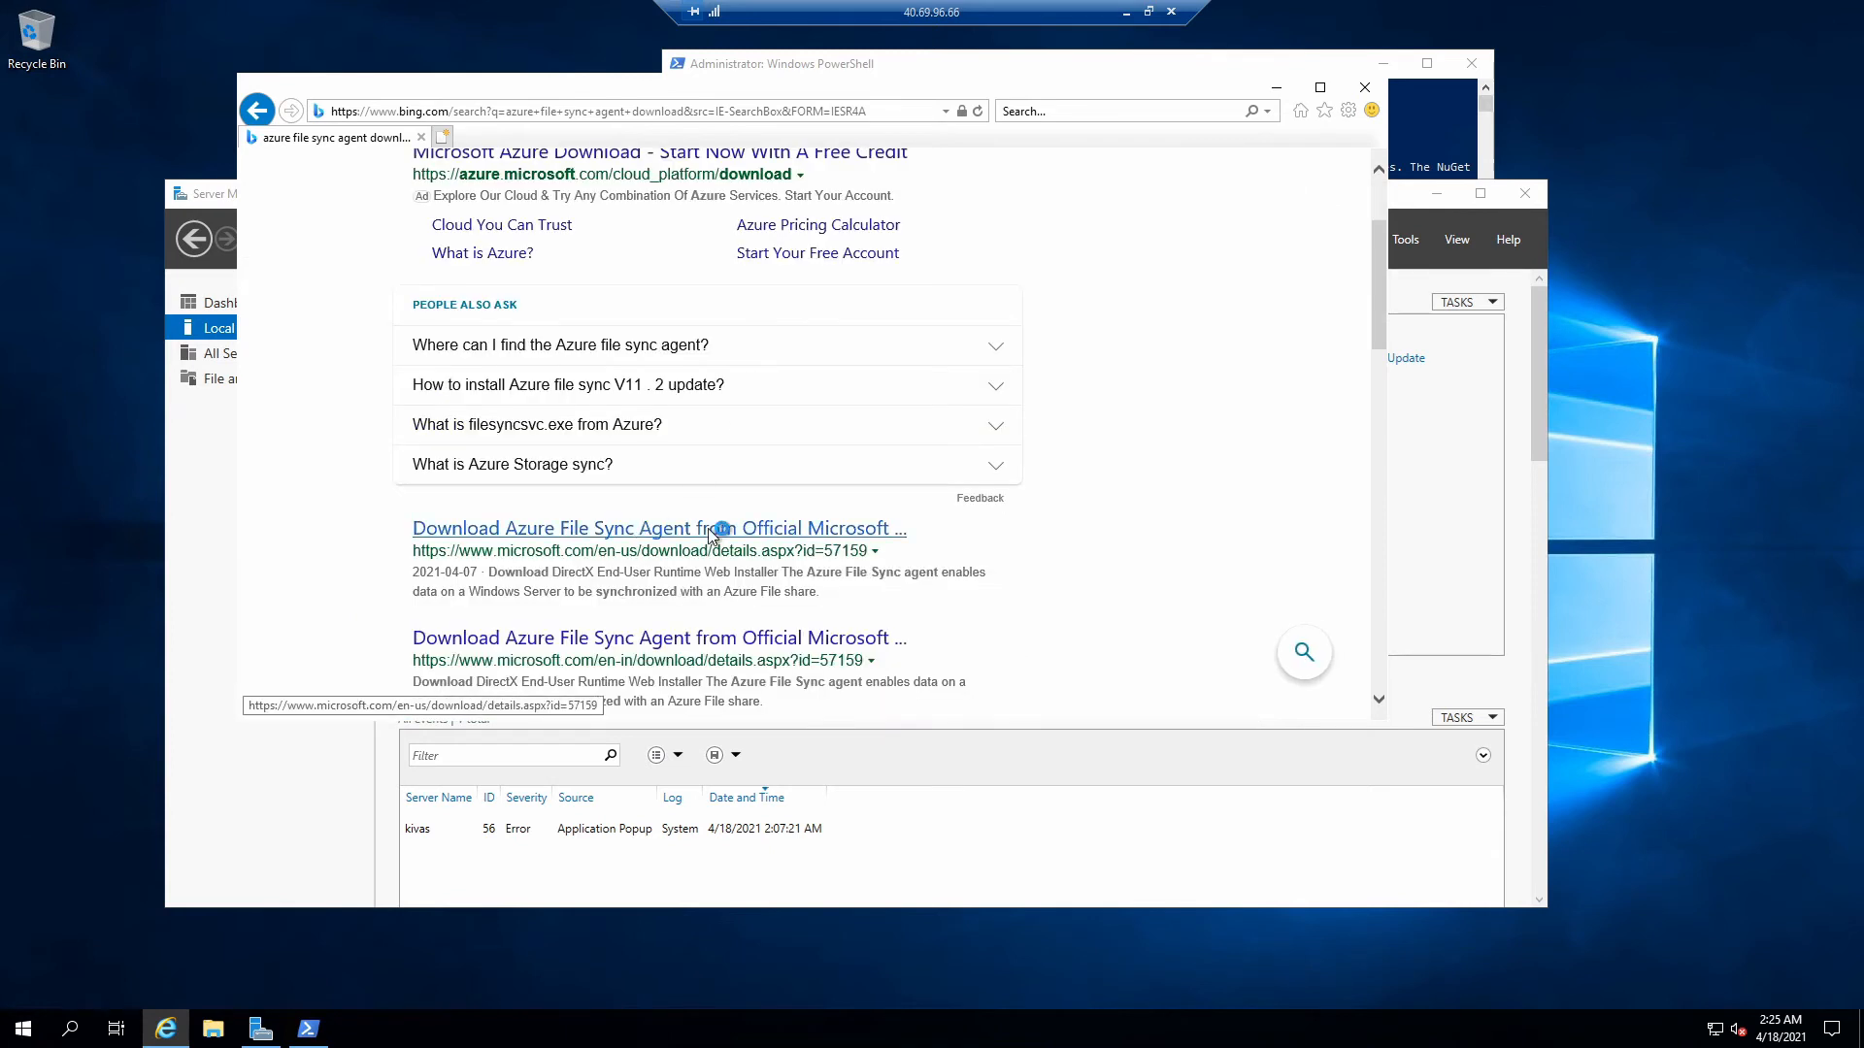
pyautogui.click(774, 530)
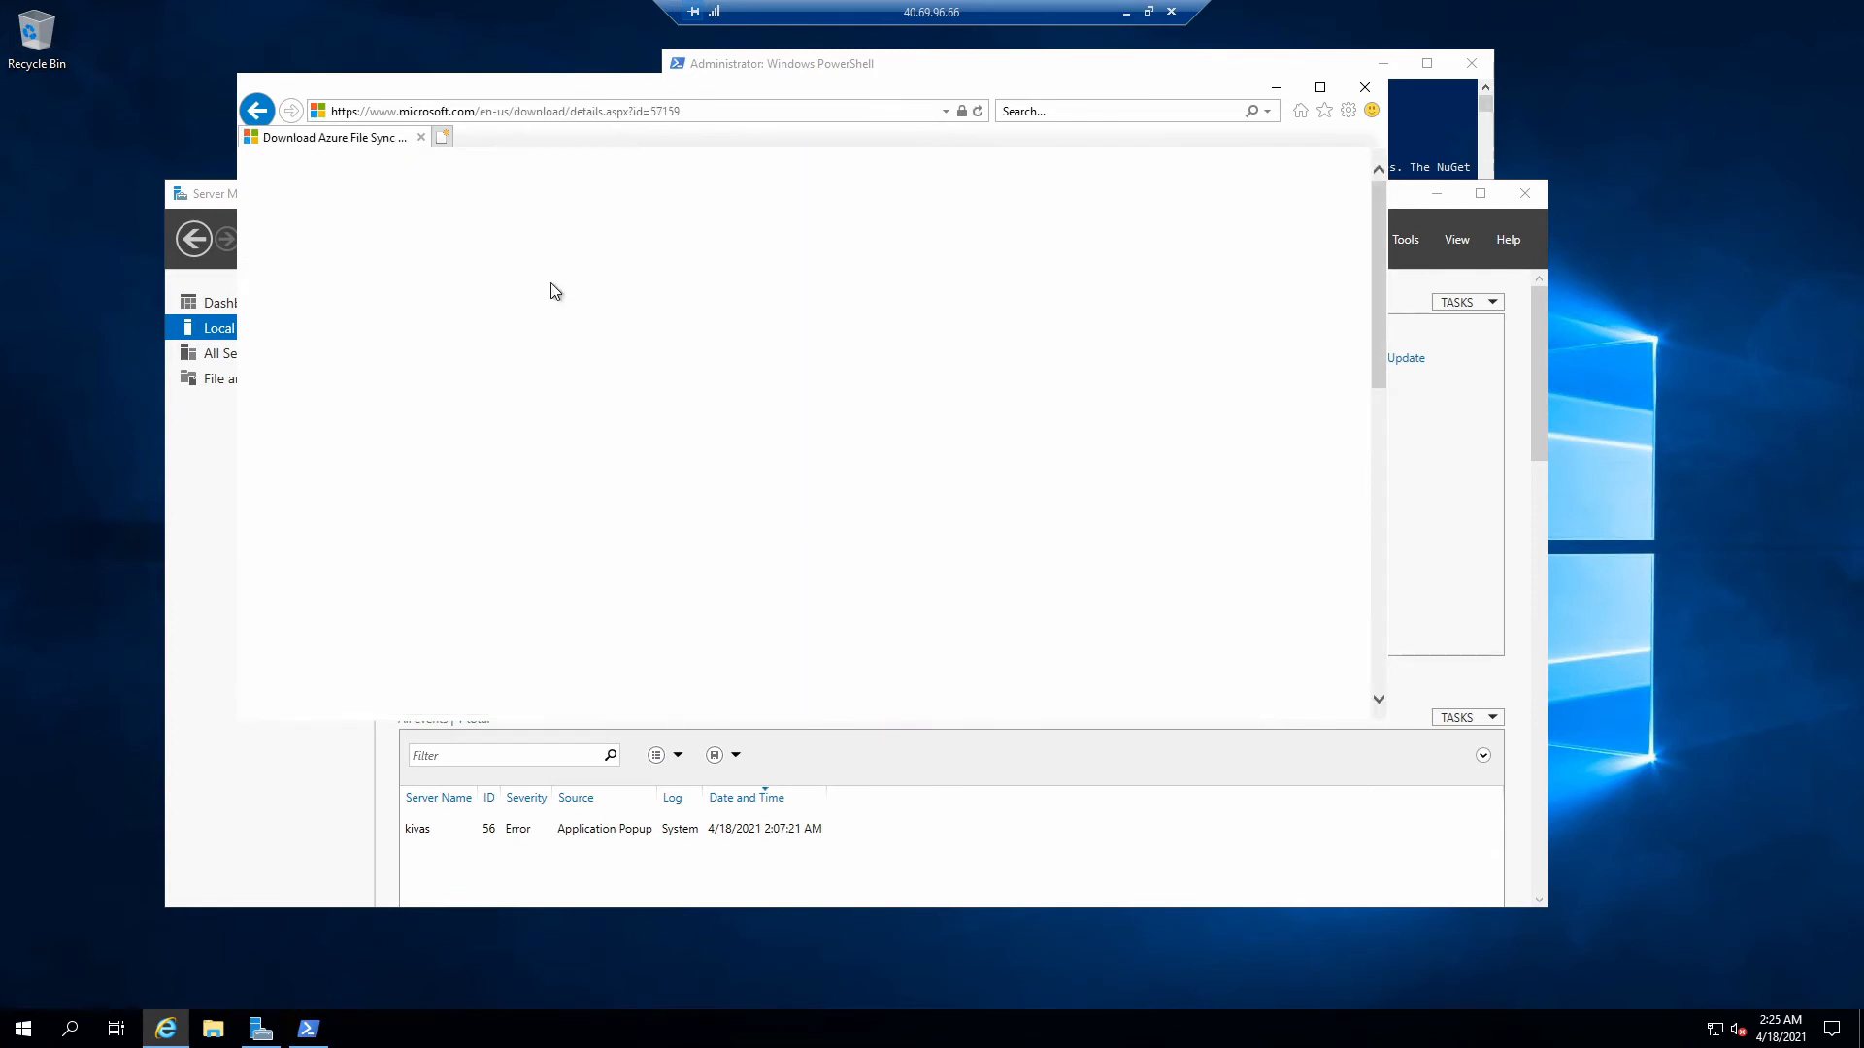
# - Select the StorageSyncAgent_WS2019.msi installer for download
pyautogui.scroll(-5, 647, 393)
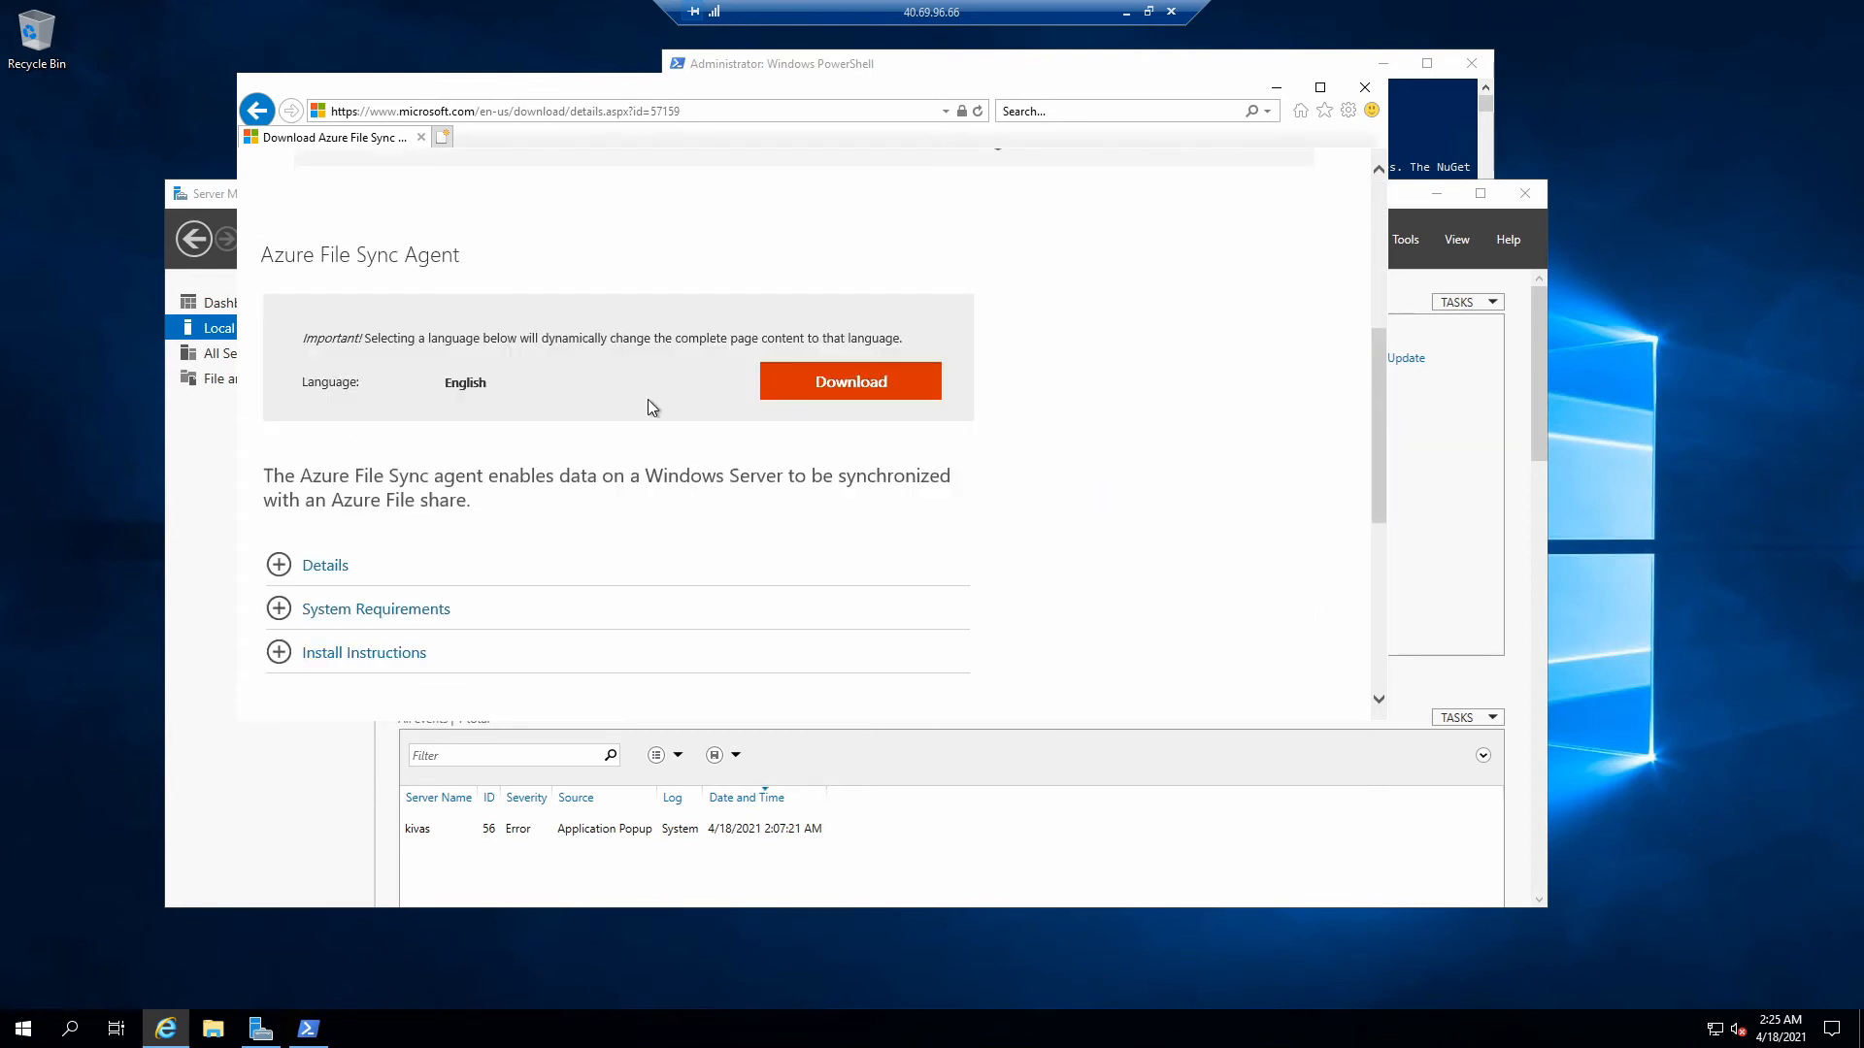
pyautogui.scroll(-2, 634, 375)
pyautogui.click(825, 223)
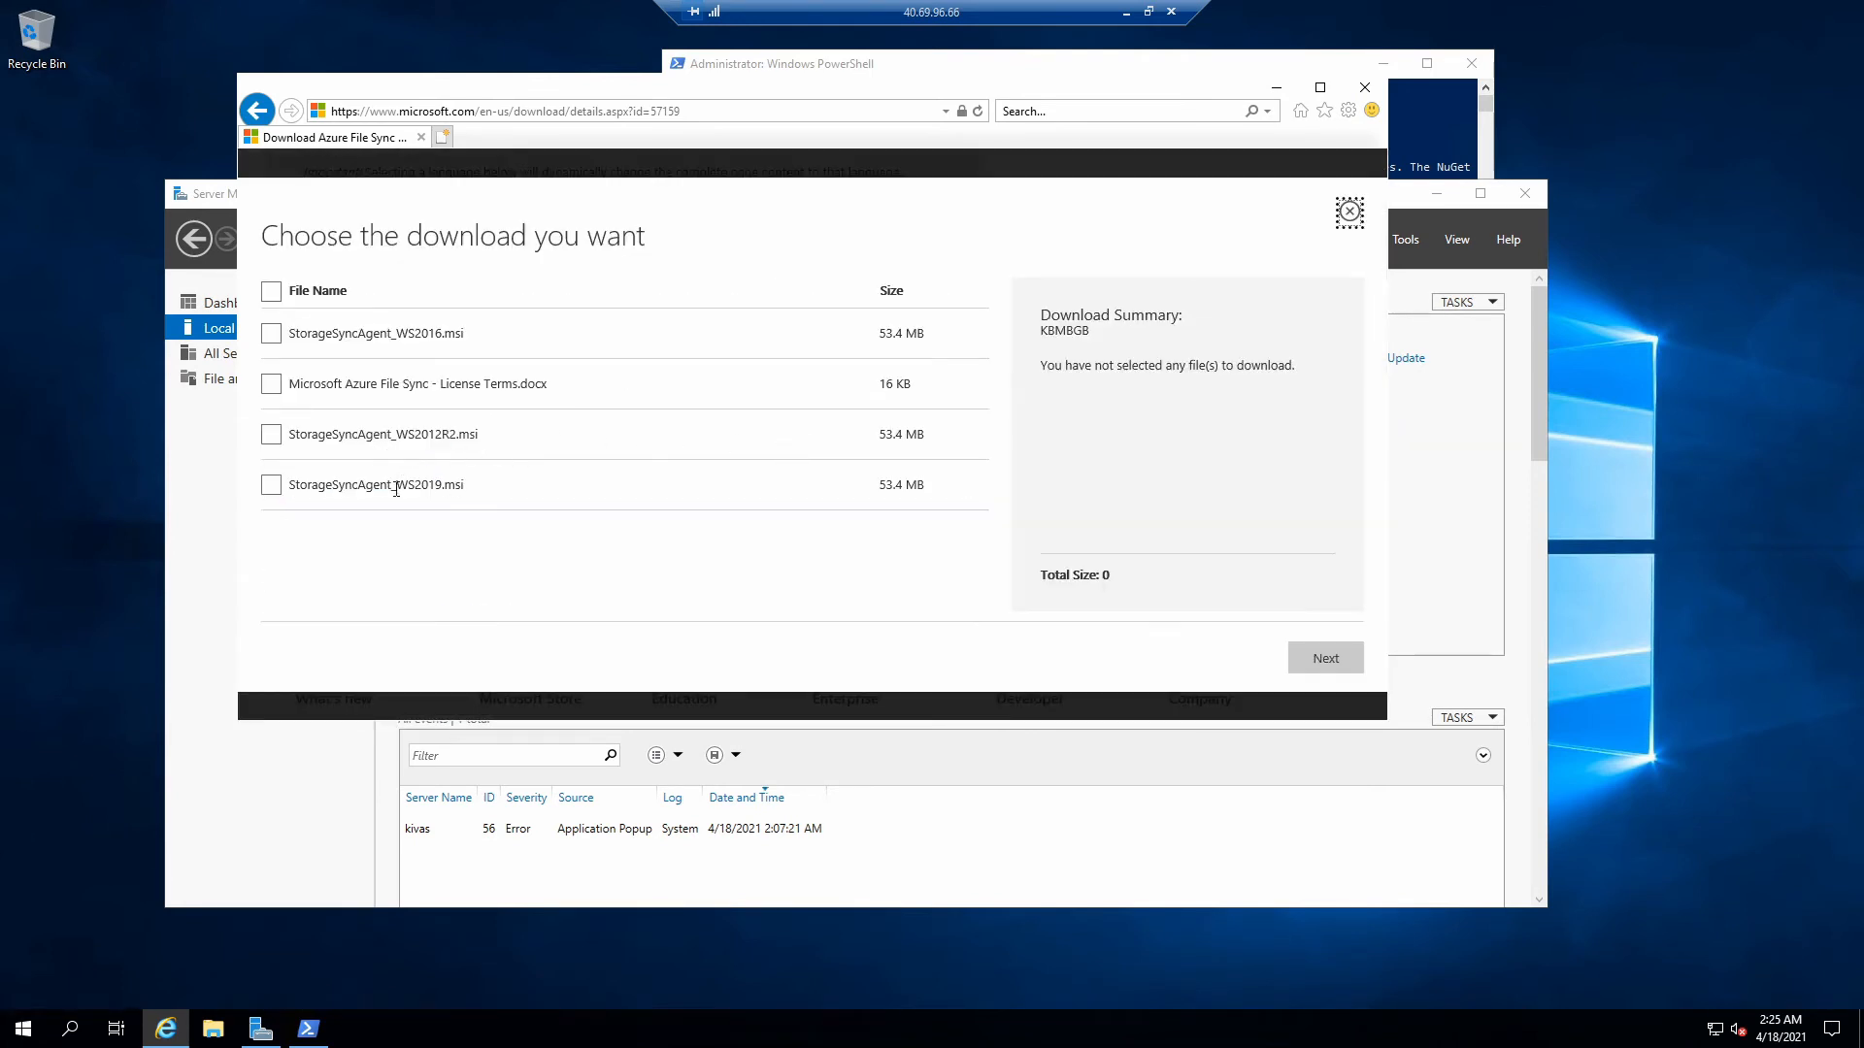
pyautogui.click(271, 485)
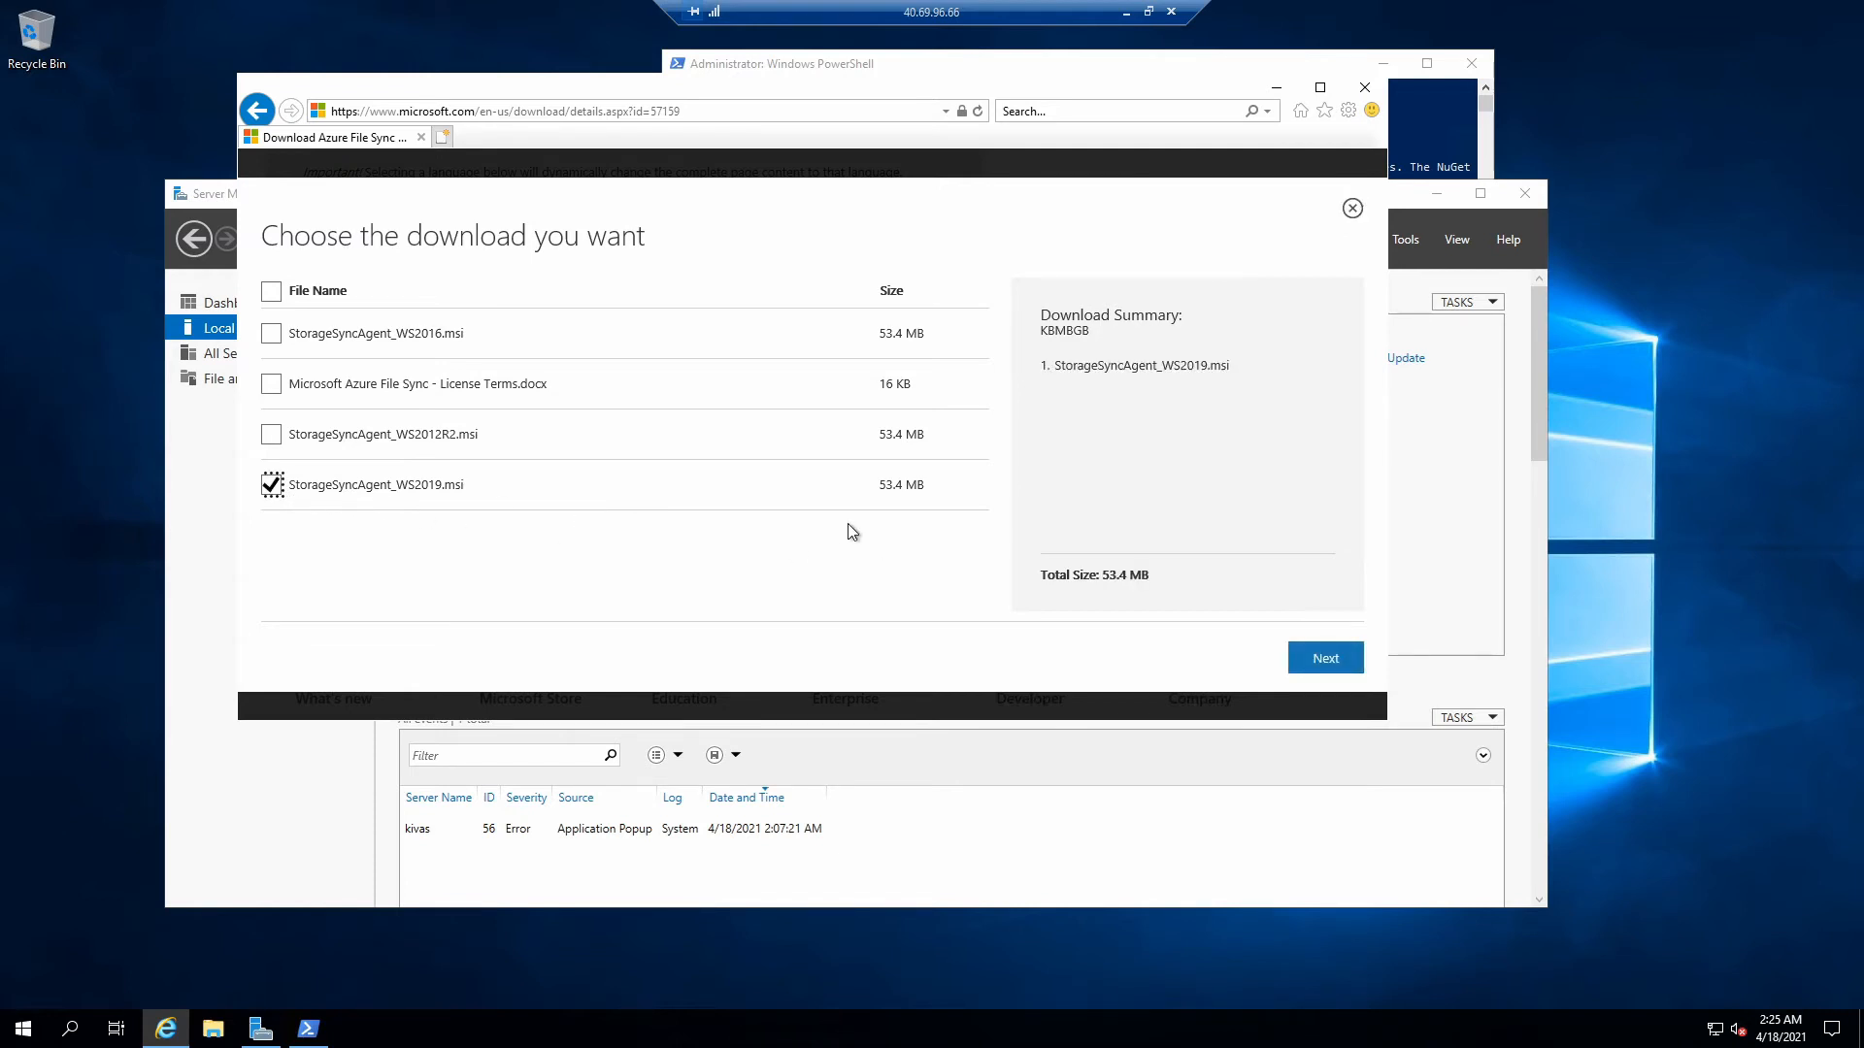
pyautogui.click(1323, 659)
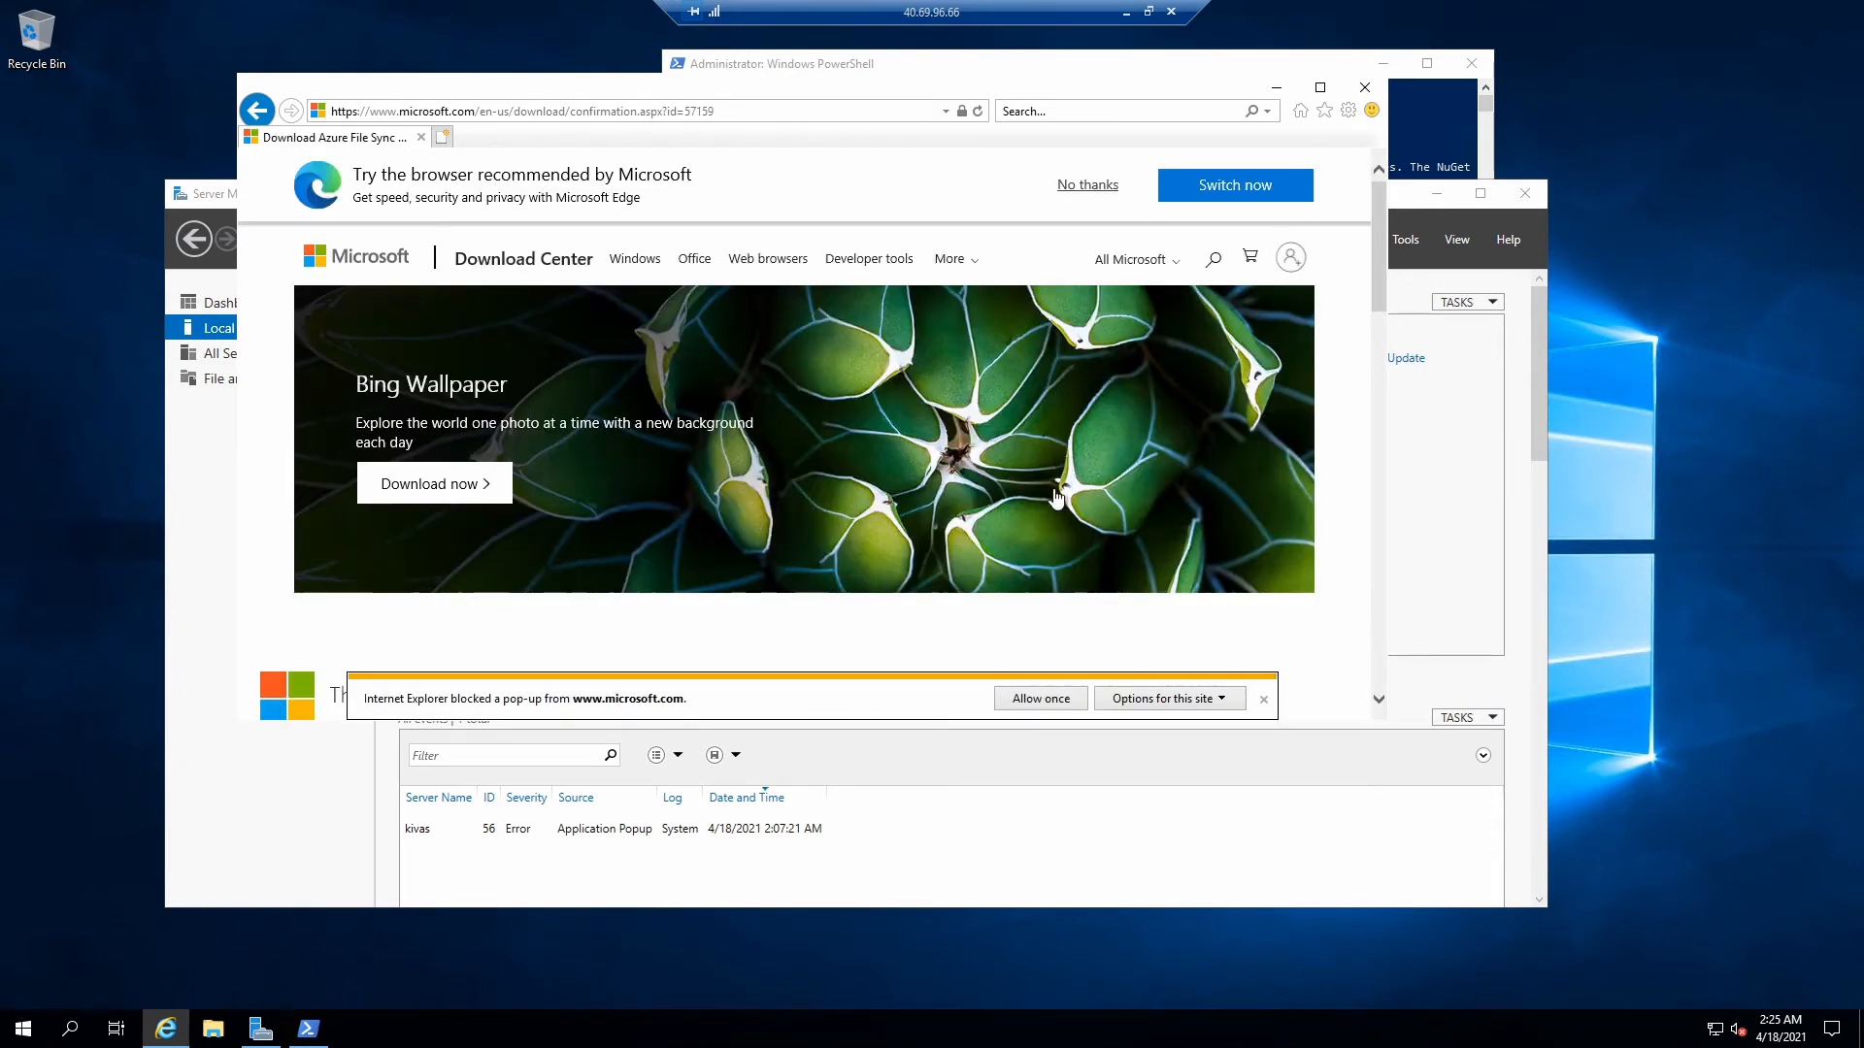
pyautogui.scroll(-3, 939, 584)
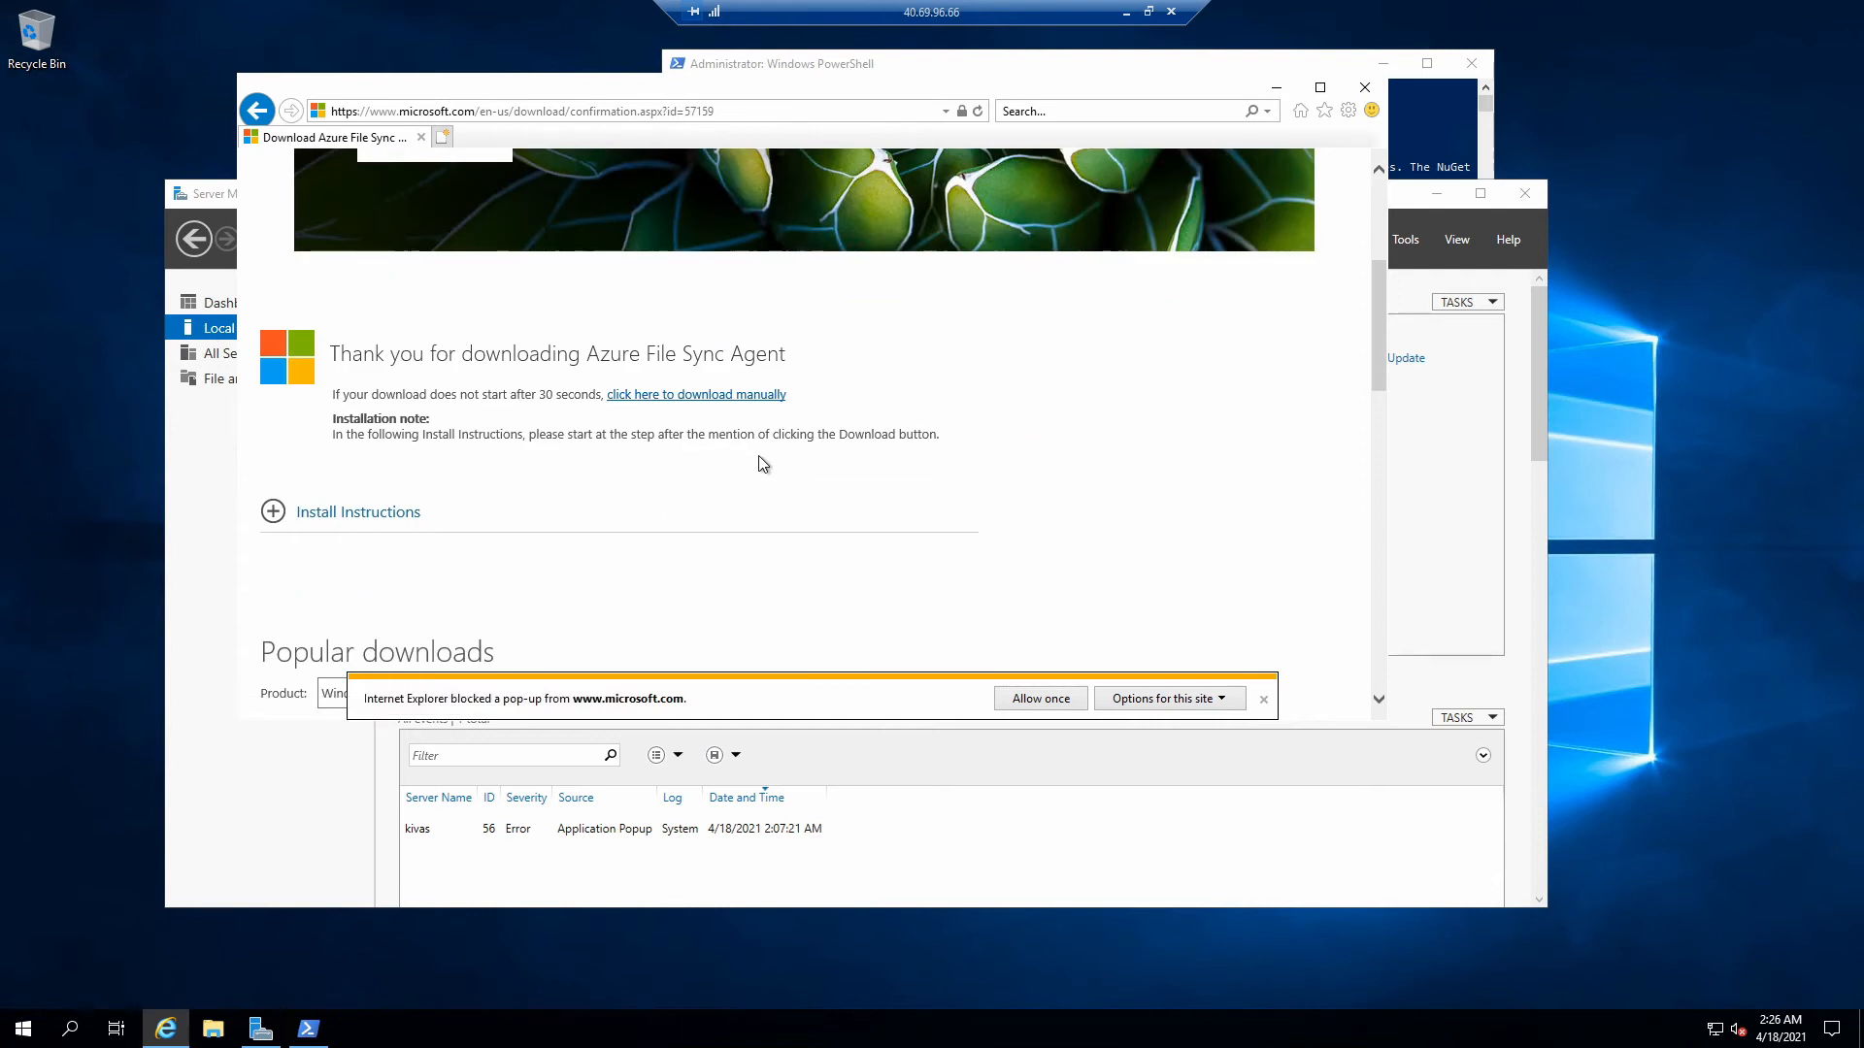
pyautogui.scroll(-2, 777, 480)
pyautogui.scroll(2, 791, 501)
# - Allow the pop-up, save the installer, and always allow pop-ups from microsoft.com
pyautogui.click(1061, 705)
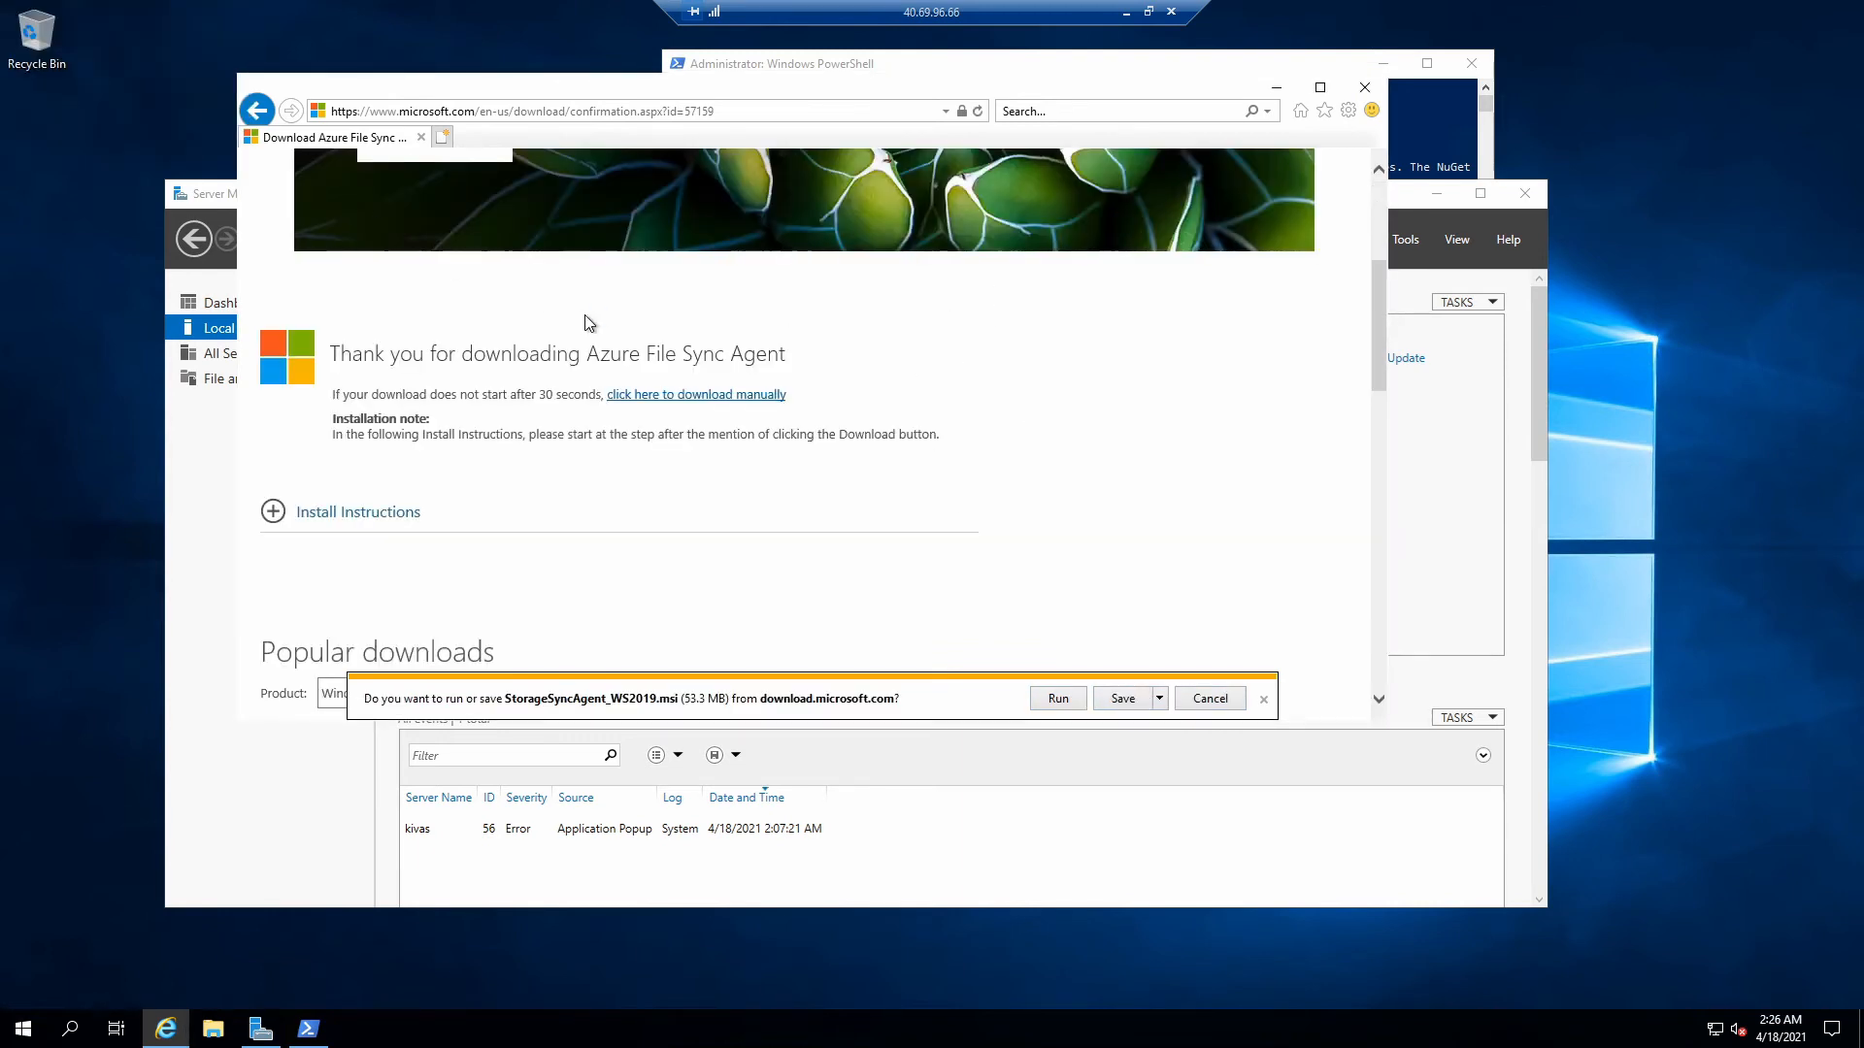
pyautogui.click(1124, 699)
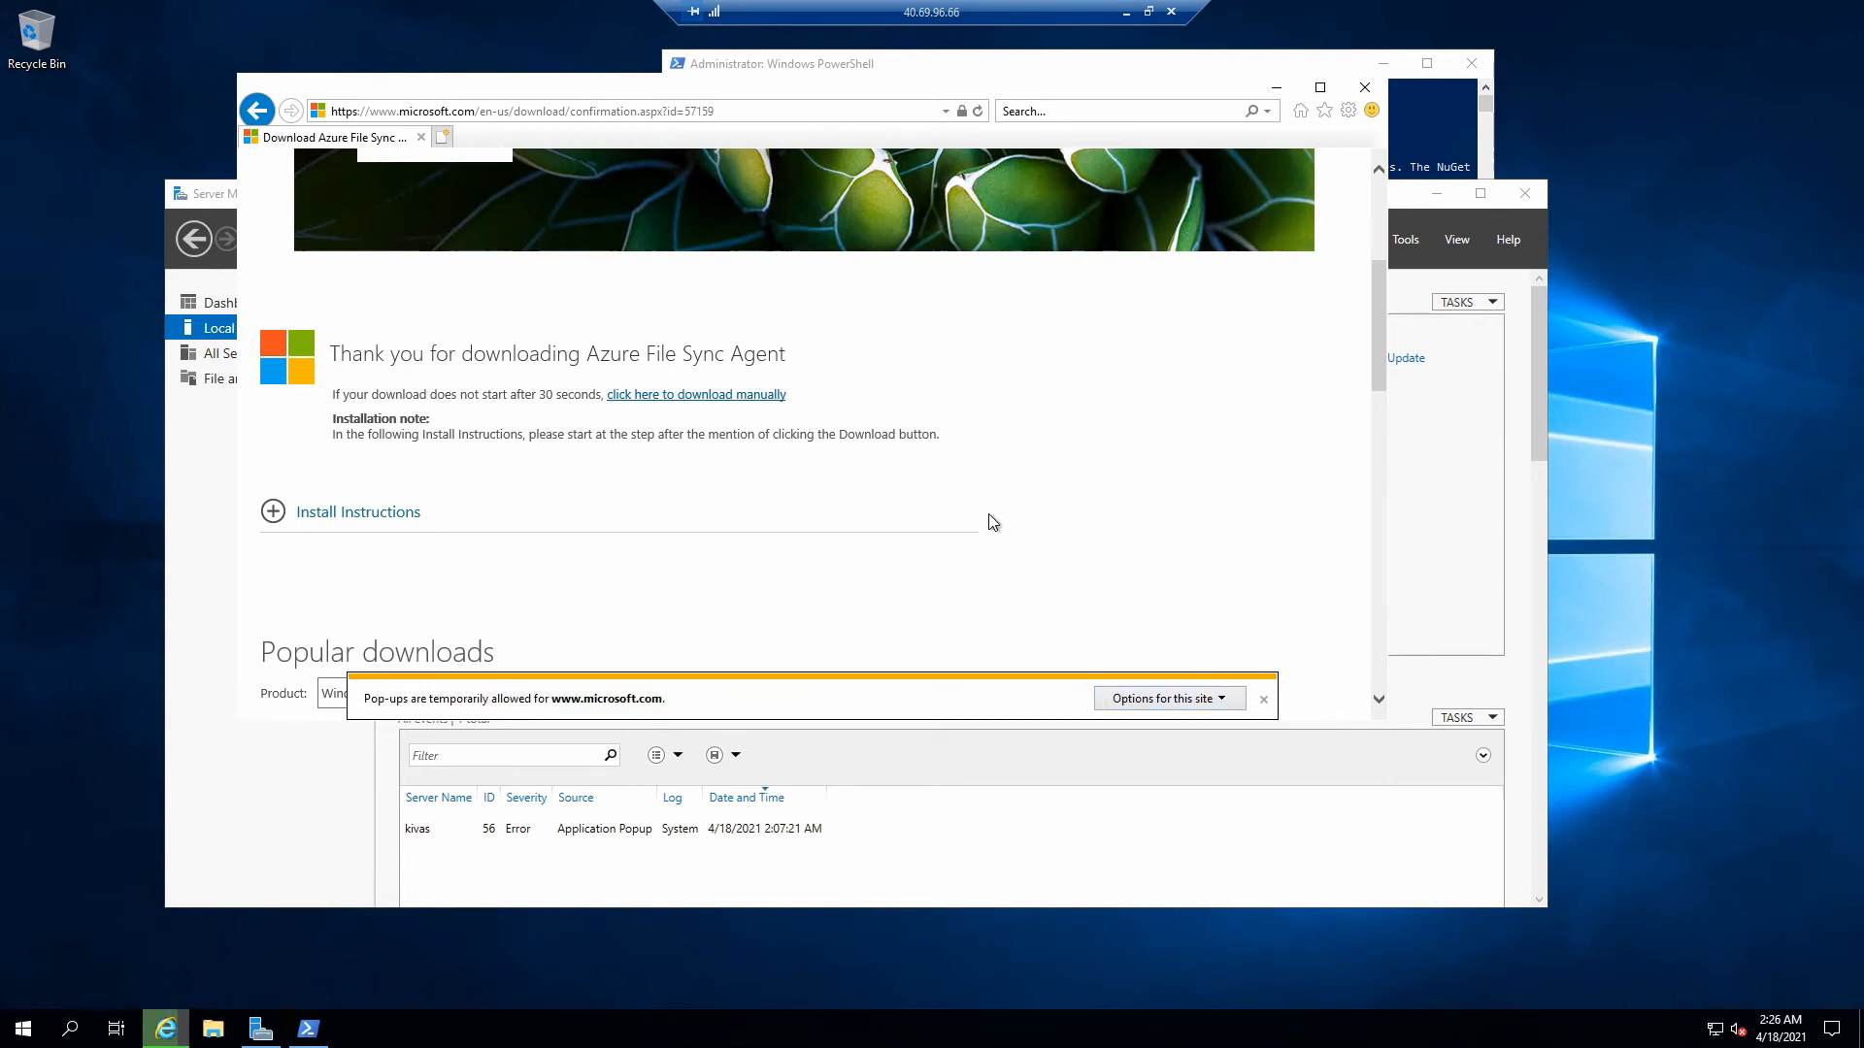
pyautogui.click(1229, 699)
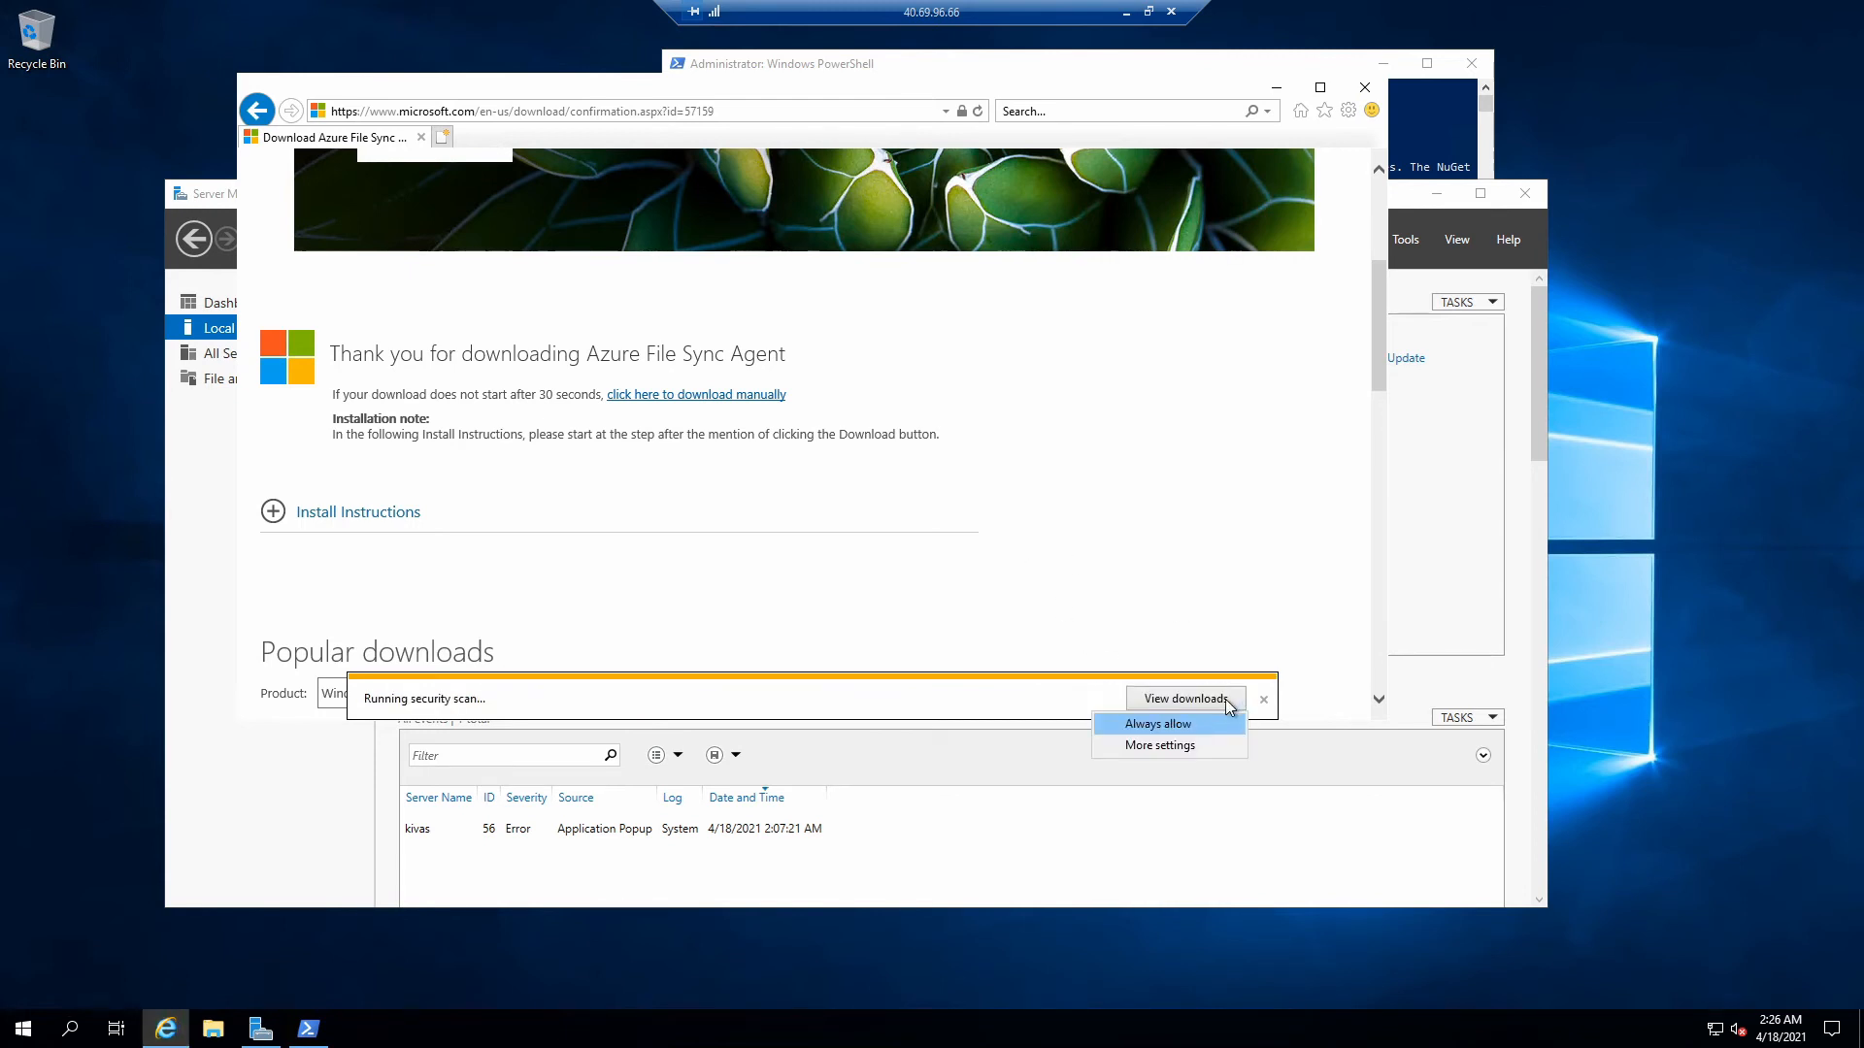
pyautogui.click(1190, 726)
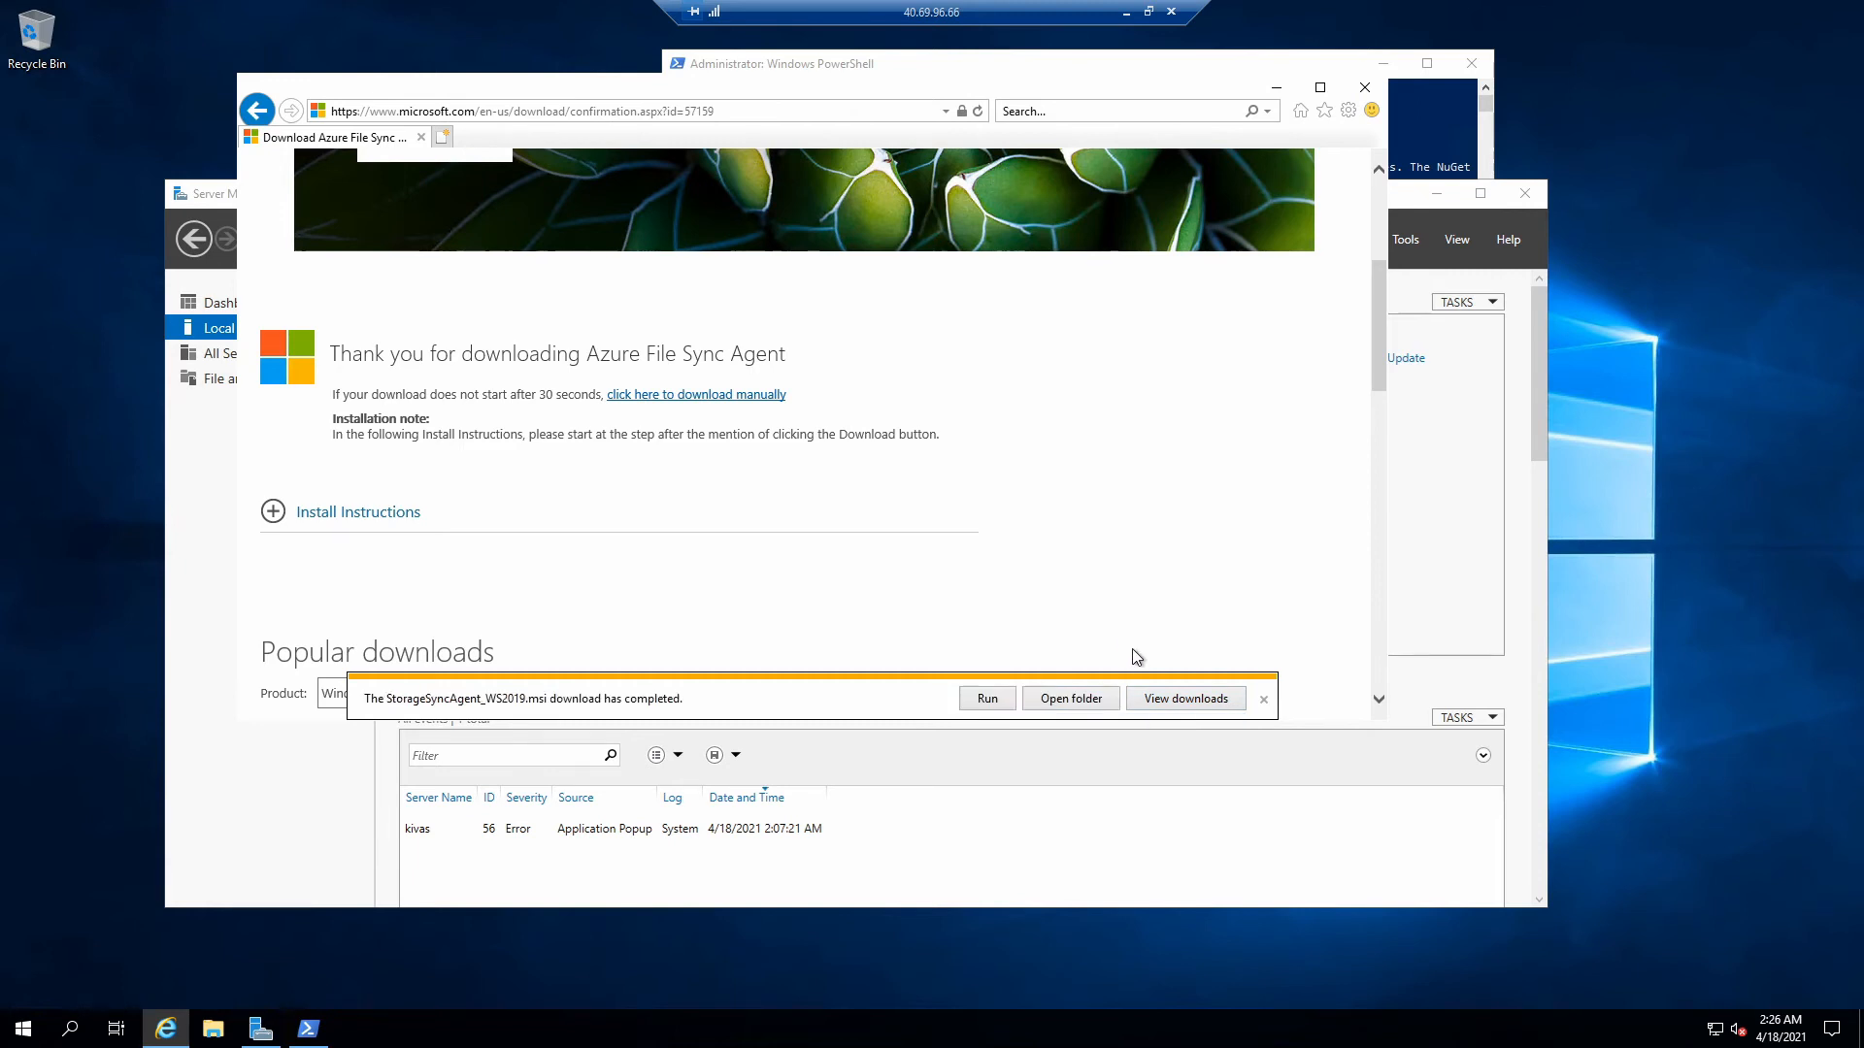
# - Run the Storage Sync Agent installer with default license, feature, proxy and update settings
pyautogui.click(1007, 702)
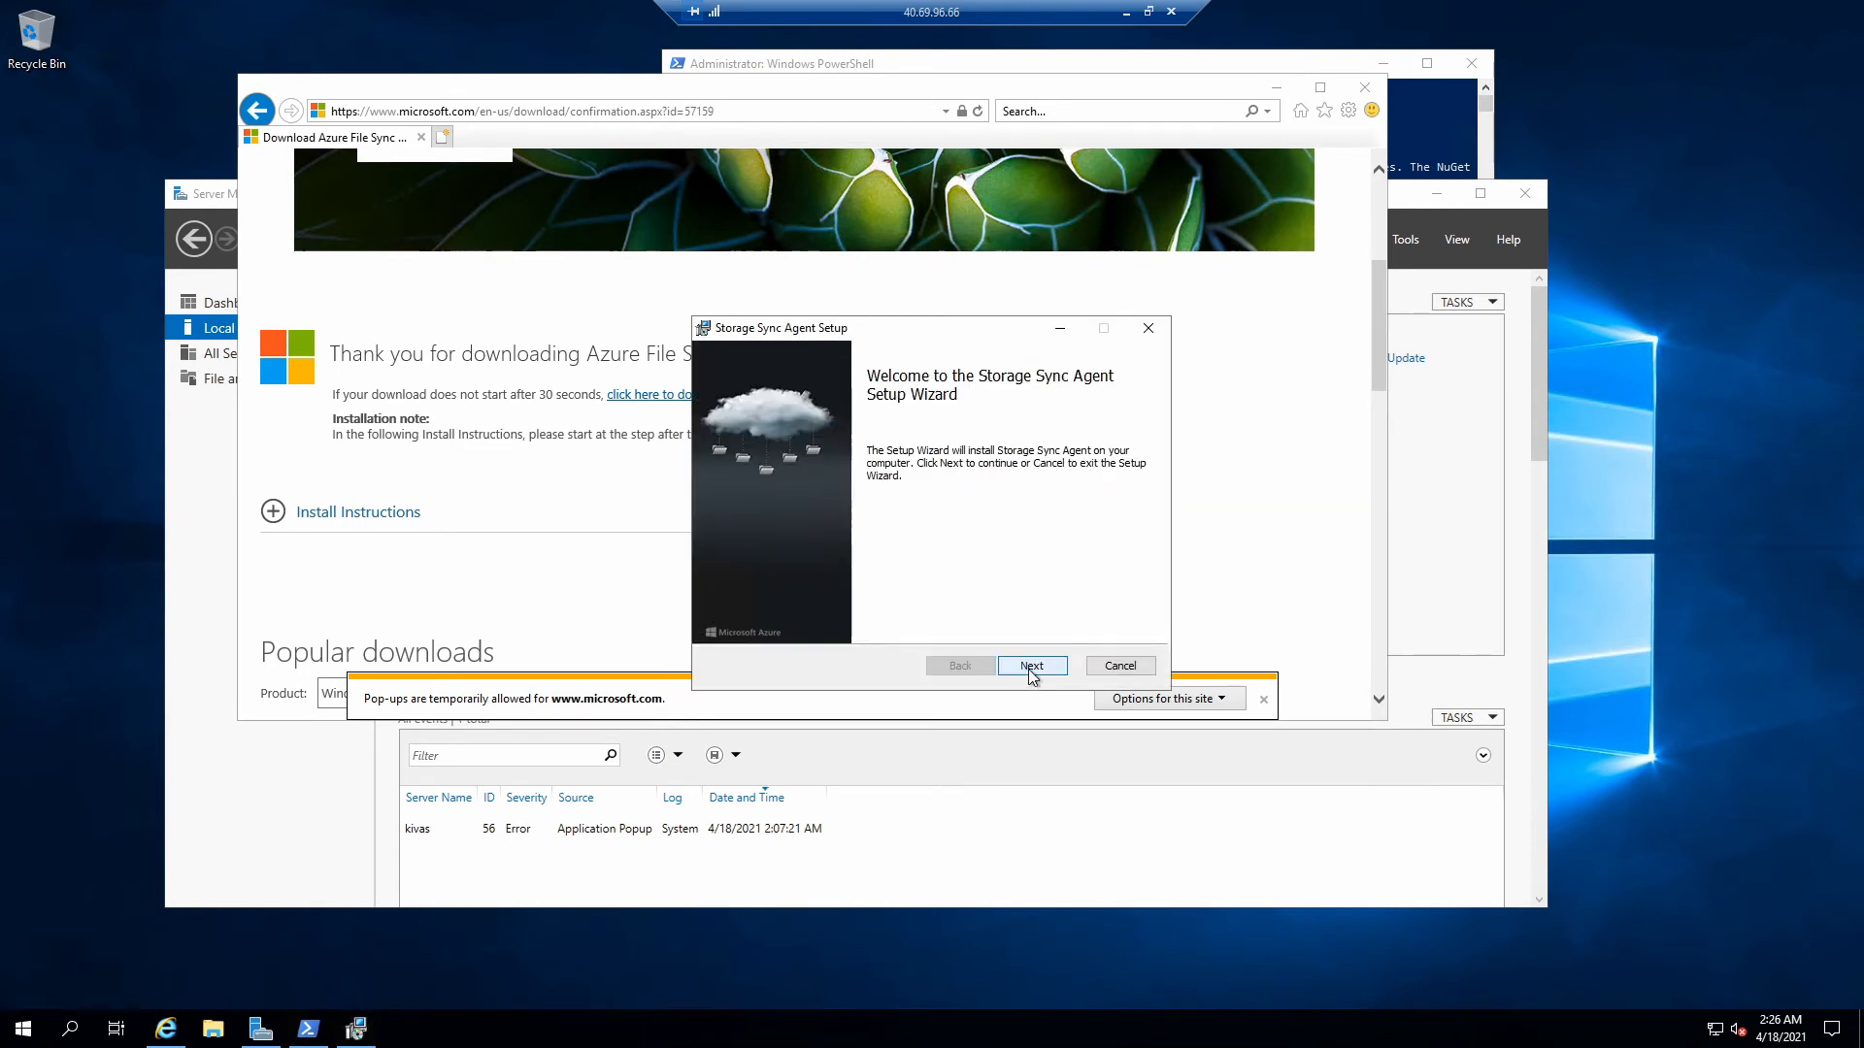
pyautogui.click(1029, 672)
pyautogui.click(1030, 671)
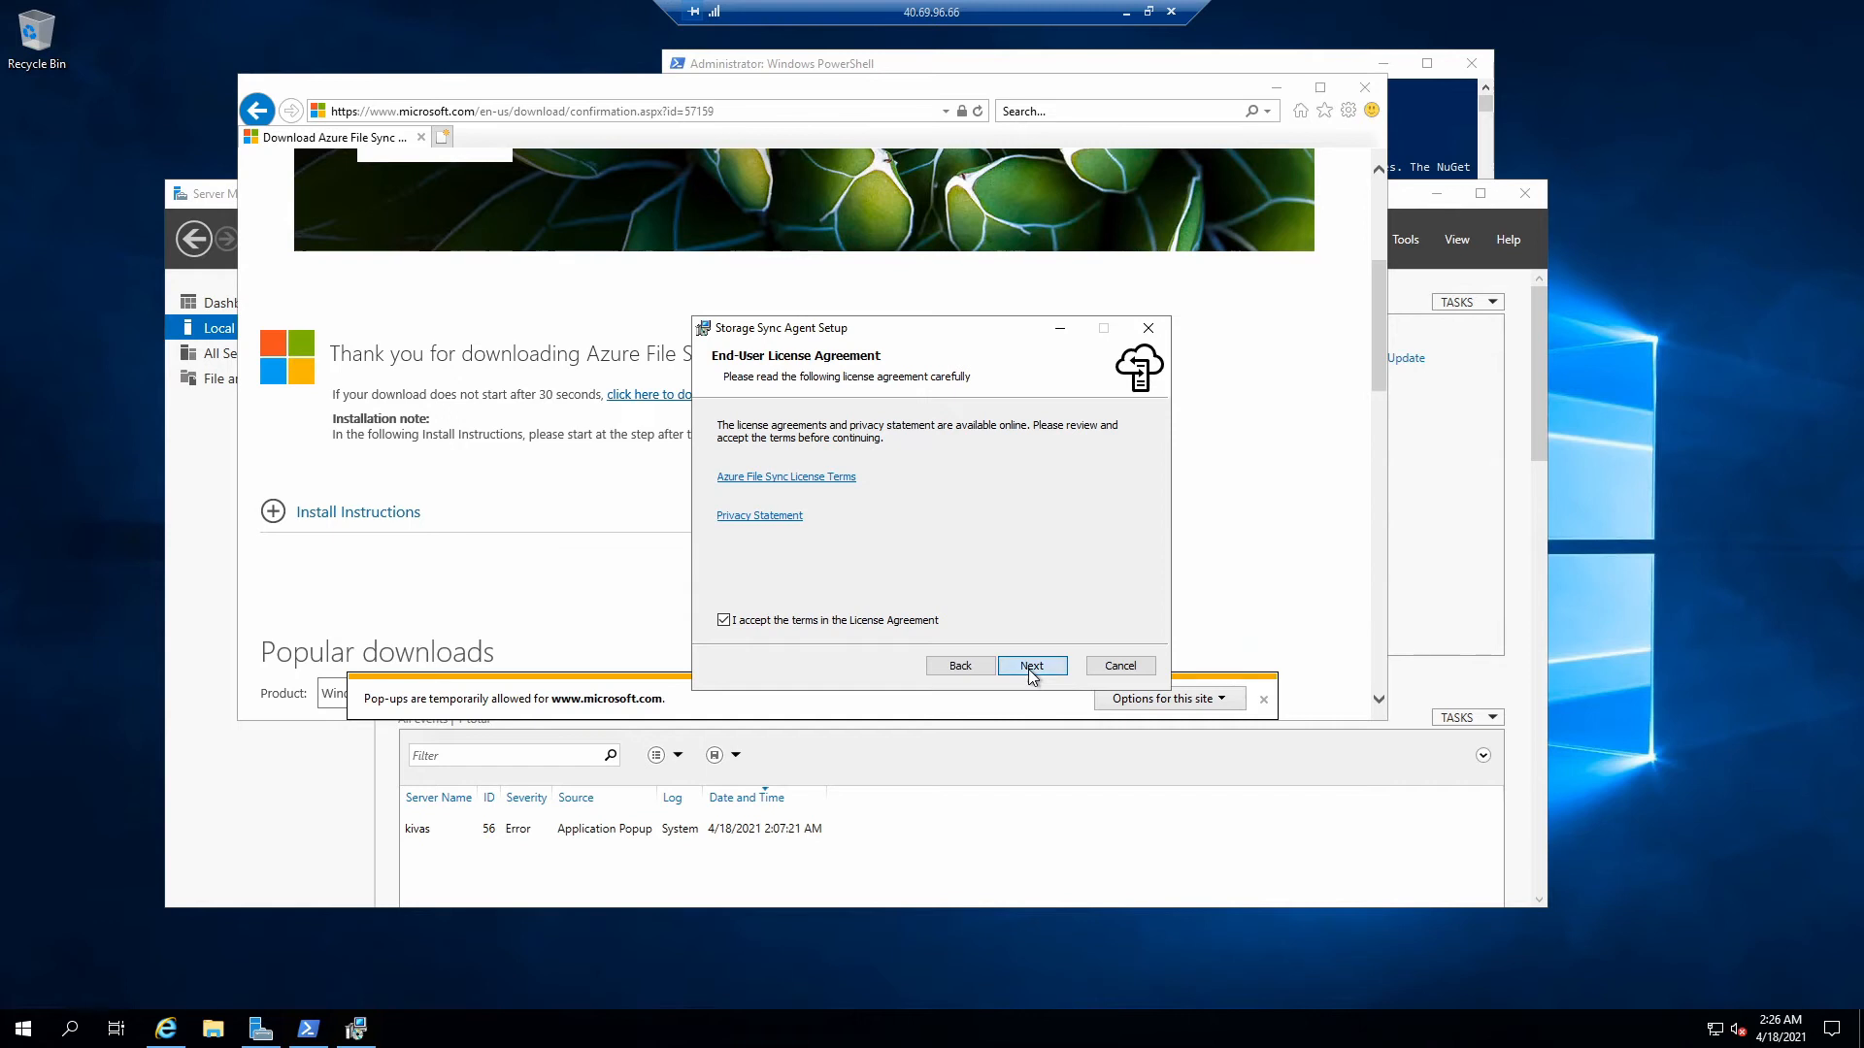
pyautogui.click(1031, 668)
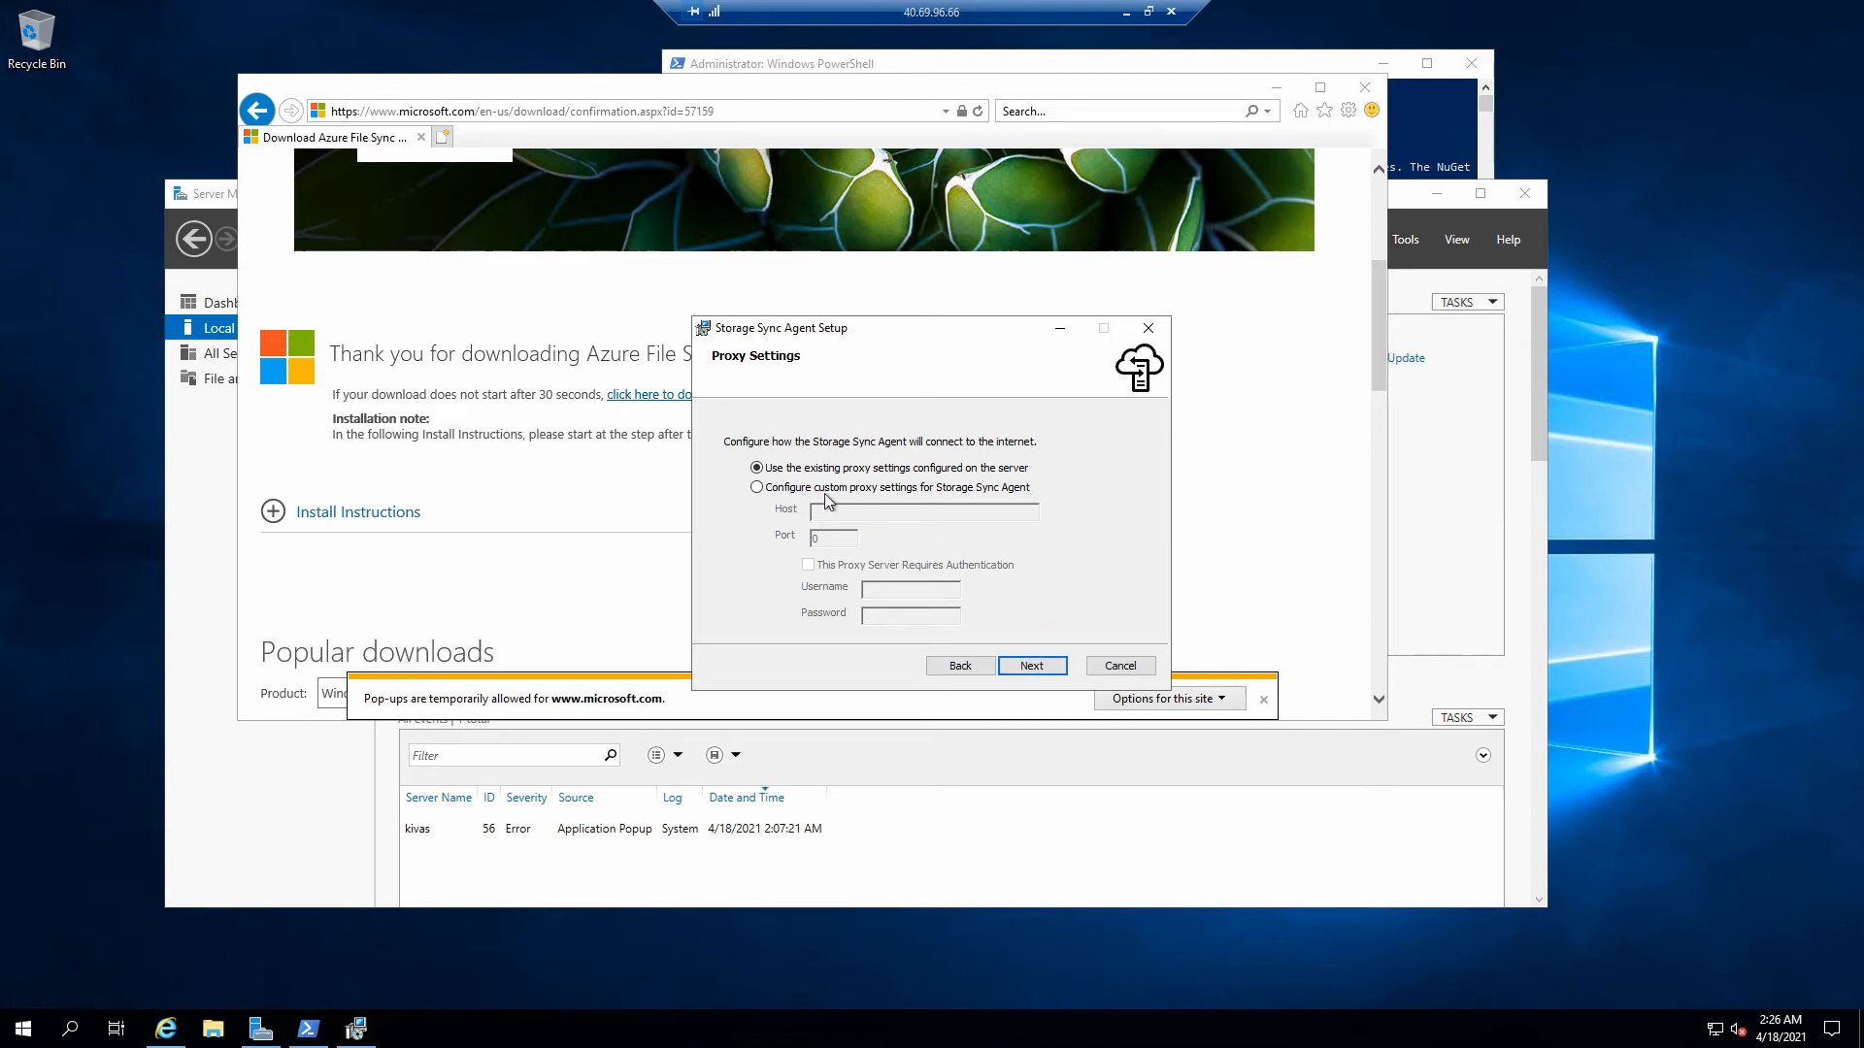
pyautogui.click(1014, 666)
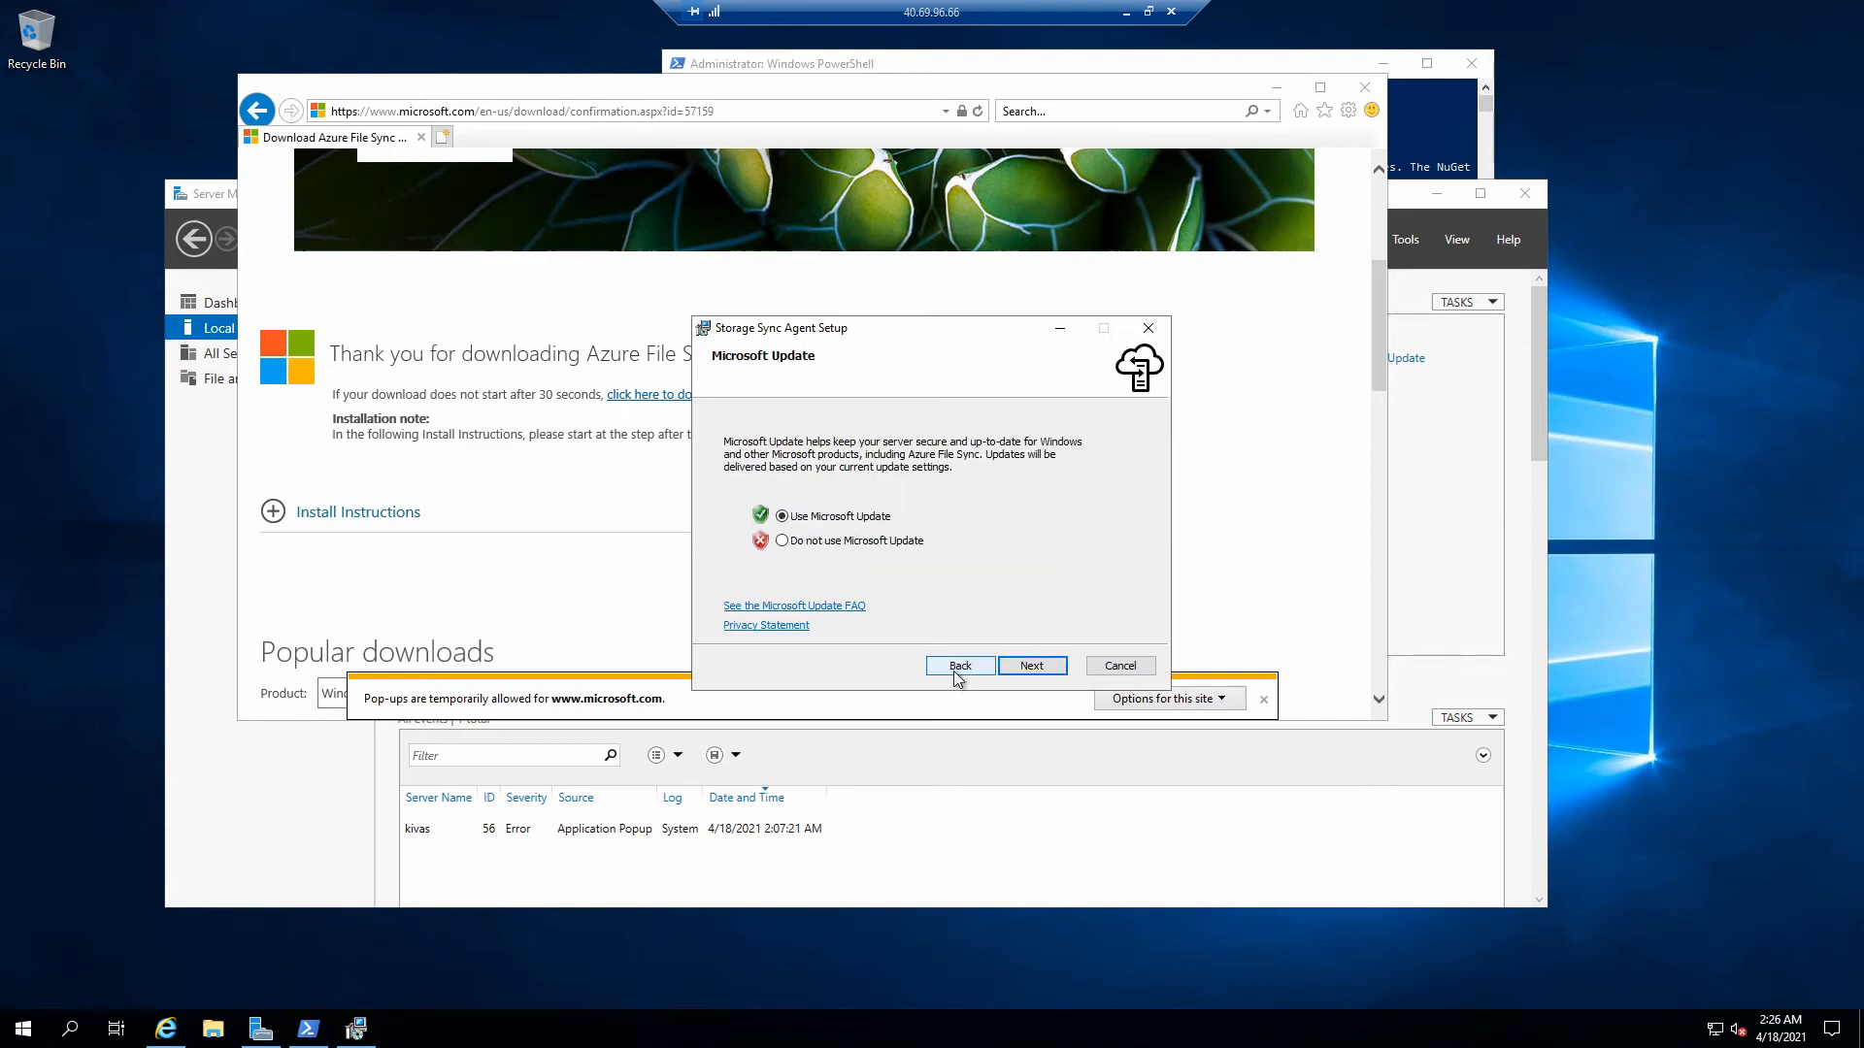
pyautogui.click(1032, 666)
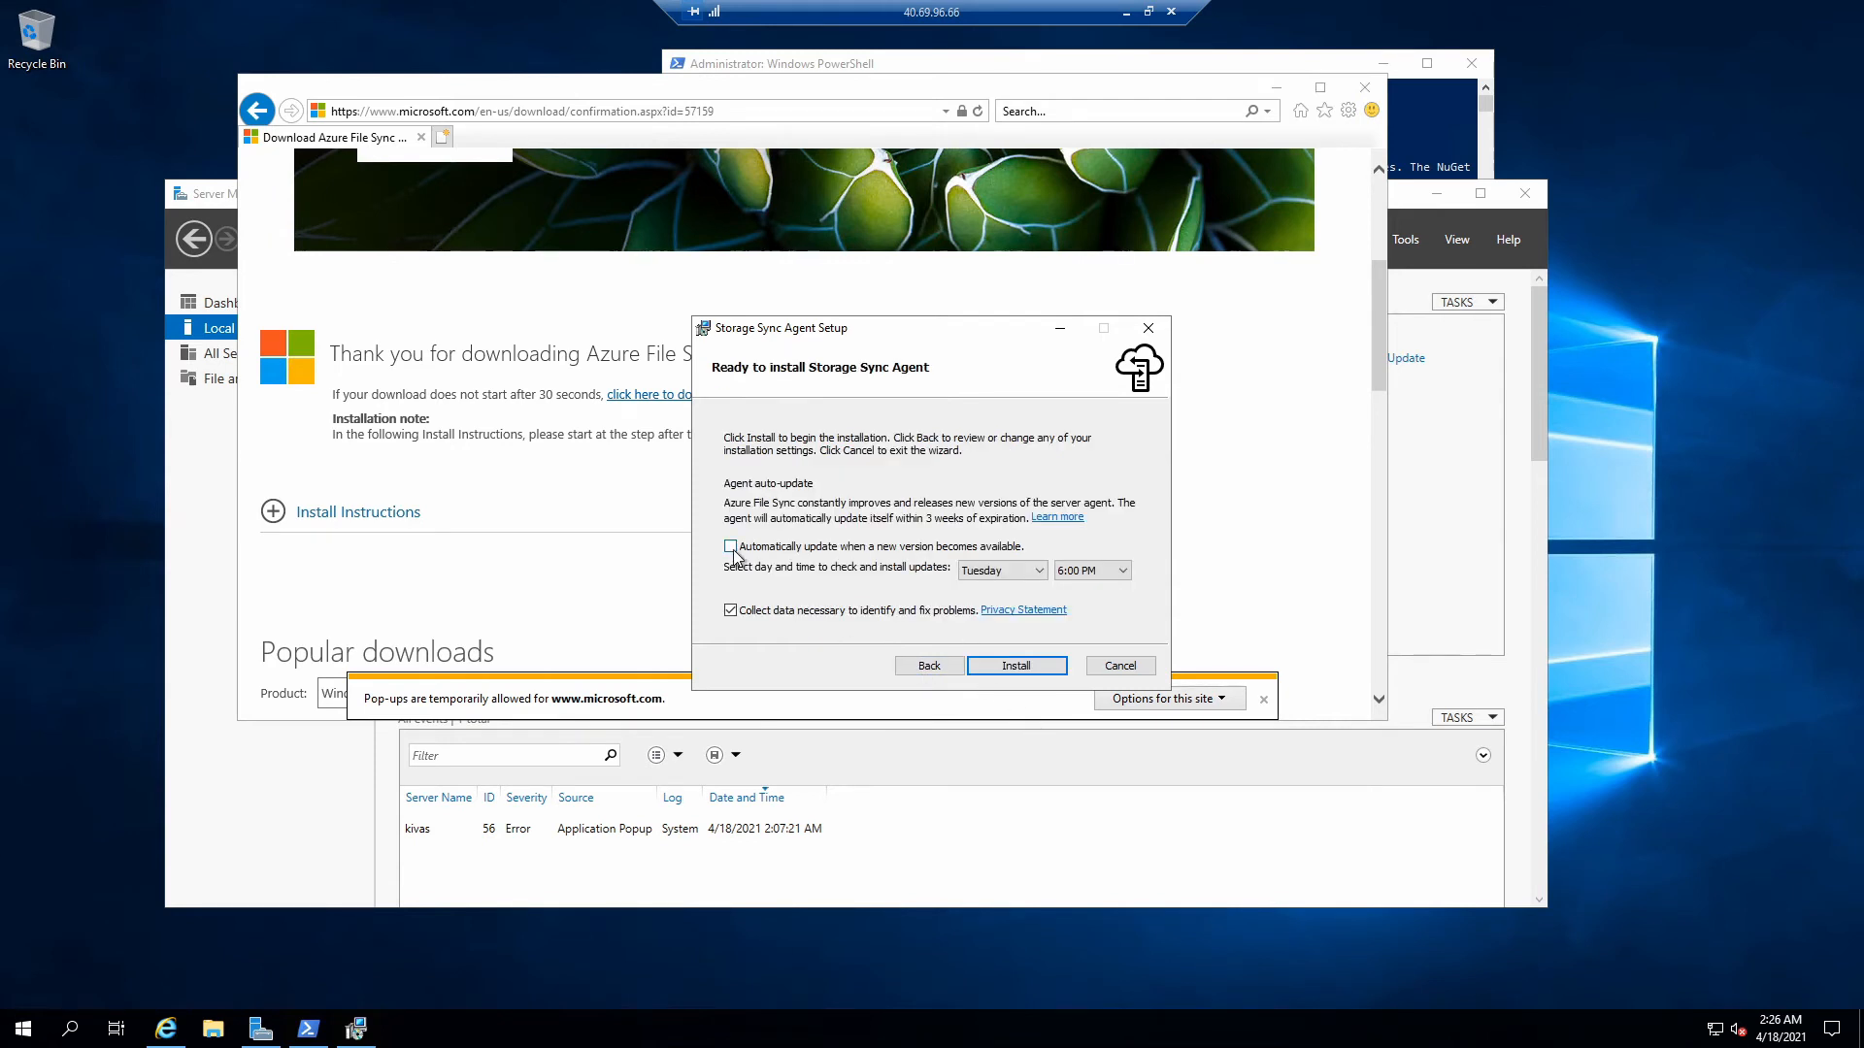
pyautogui.click(1007, 668)
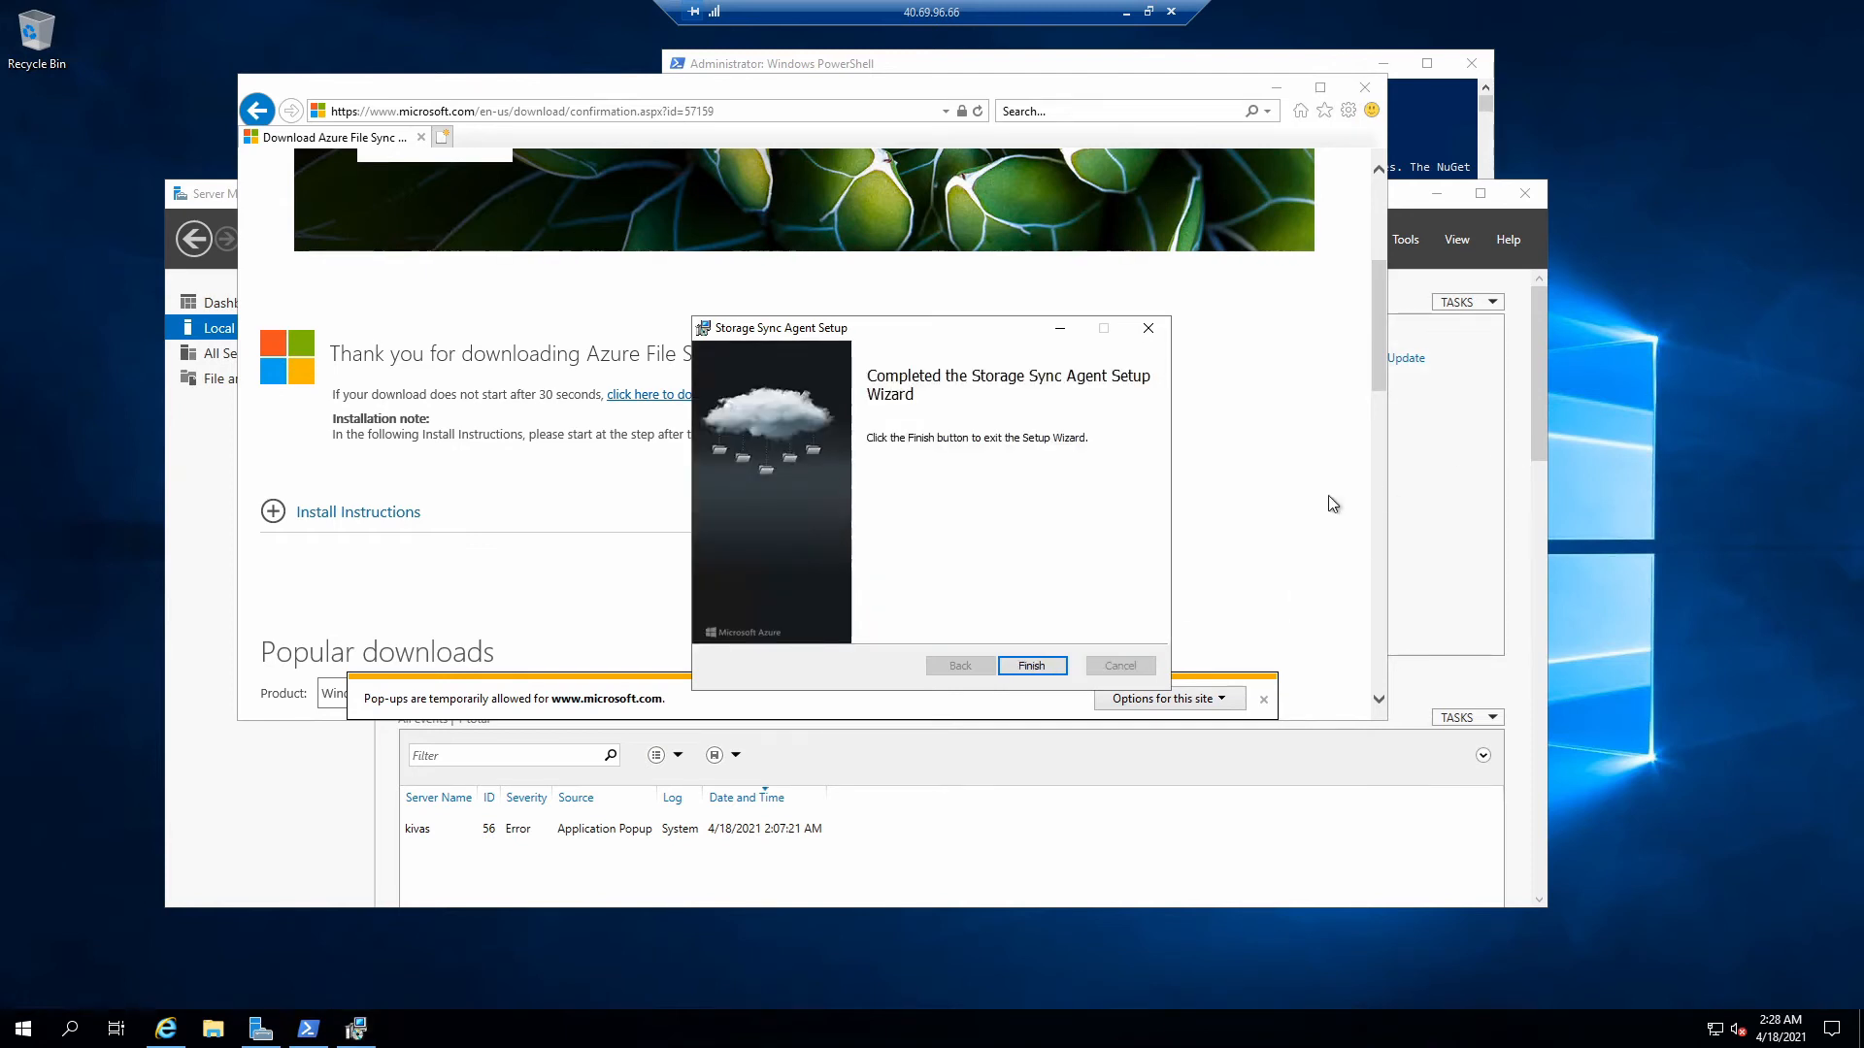
pyautogui.click(1037, 667)
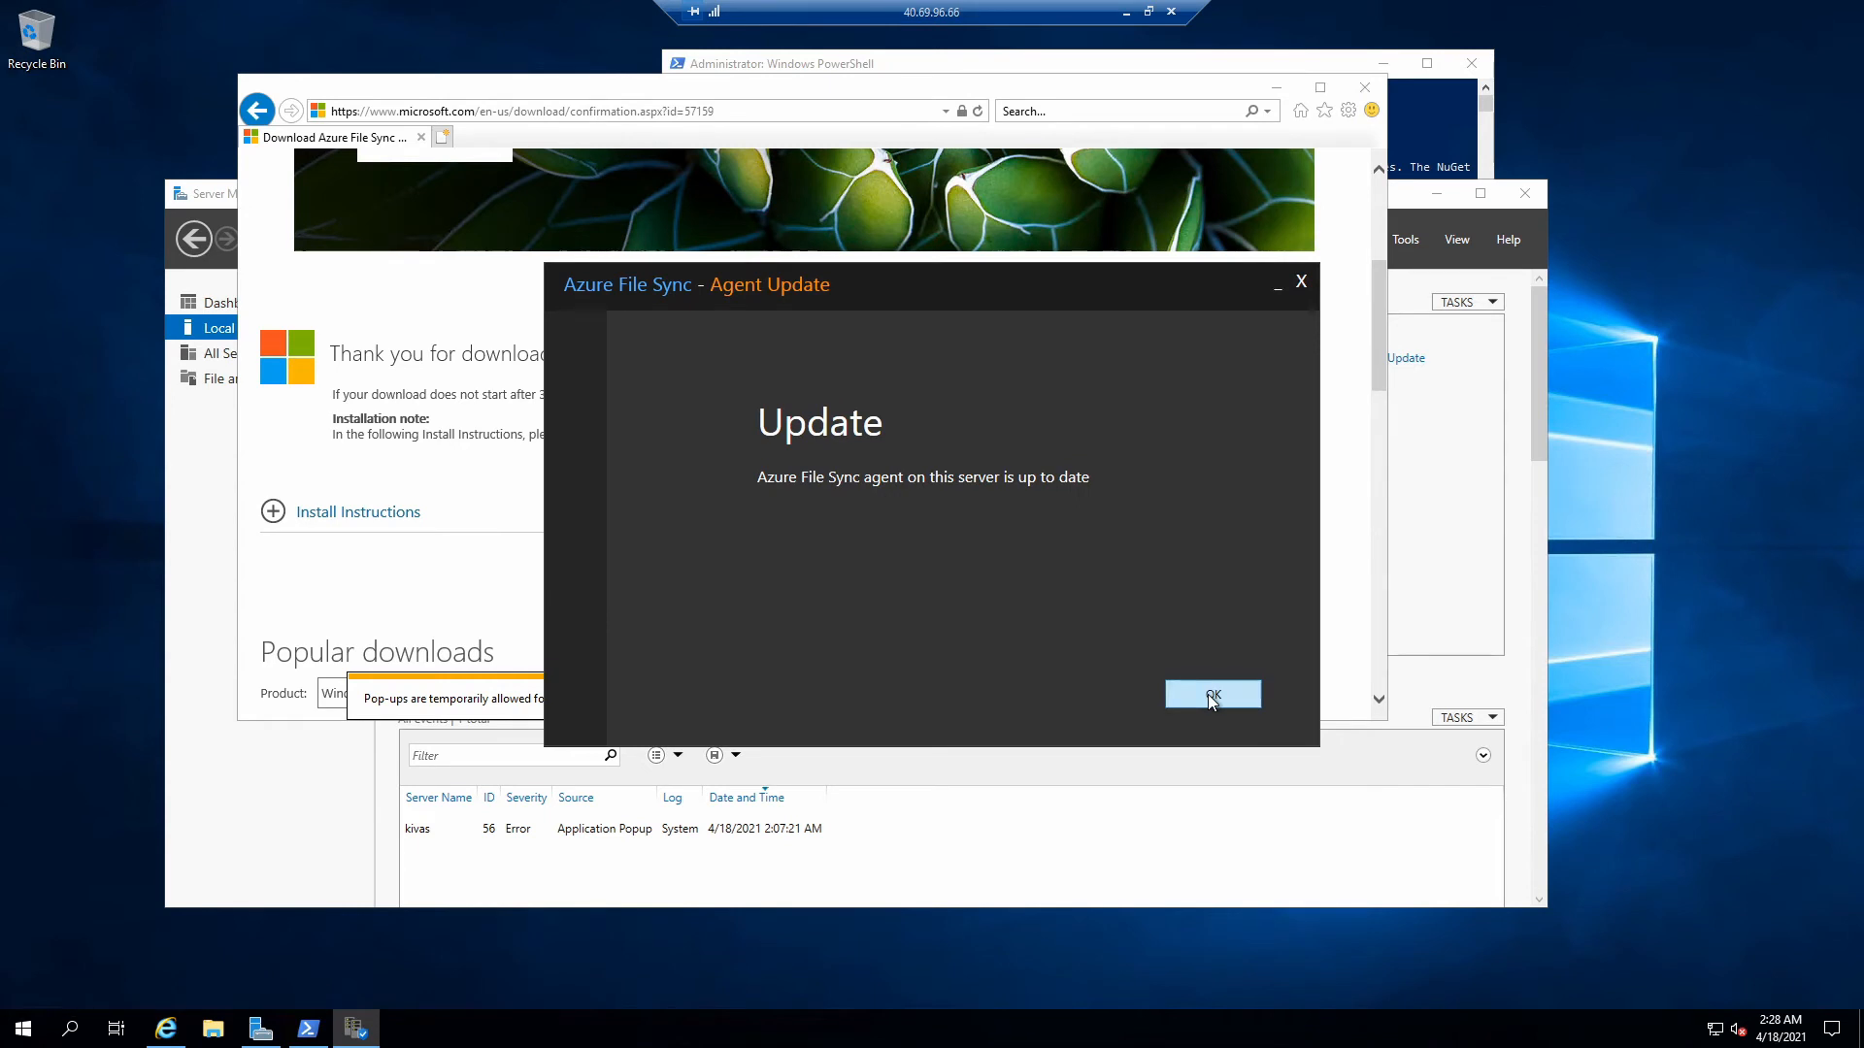
# - Acknowledge the agent is up to date and sign in to Azure using the AzureCloud environment
pyautogui.click(1207, 695)
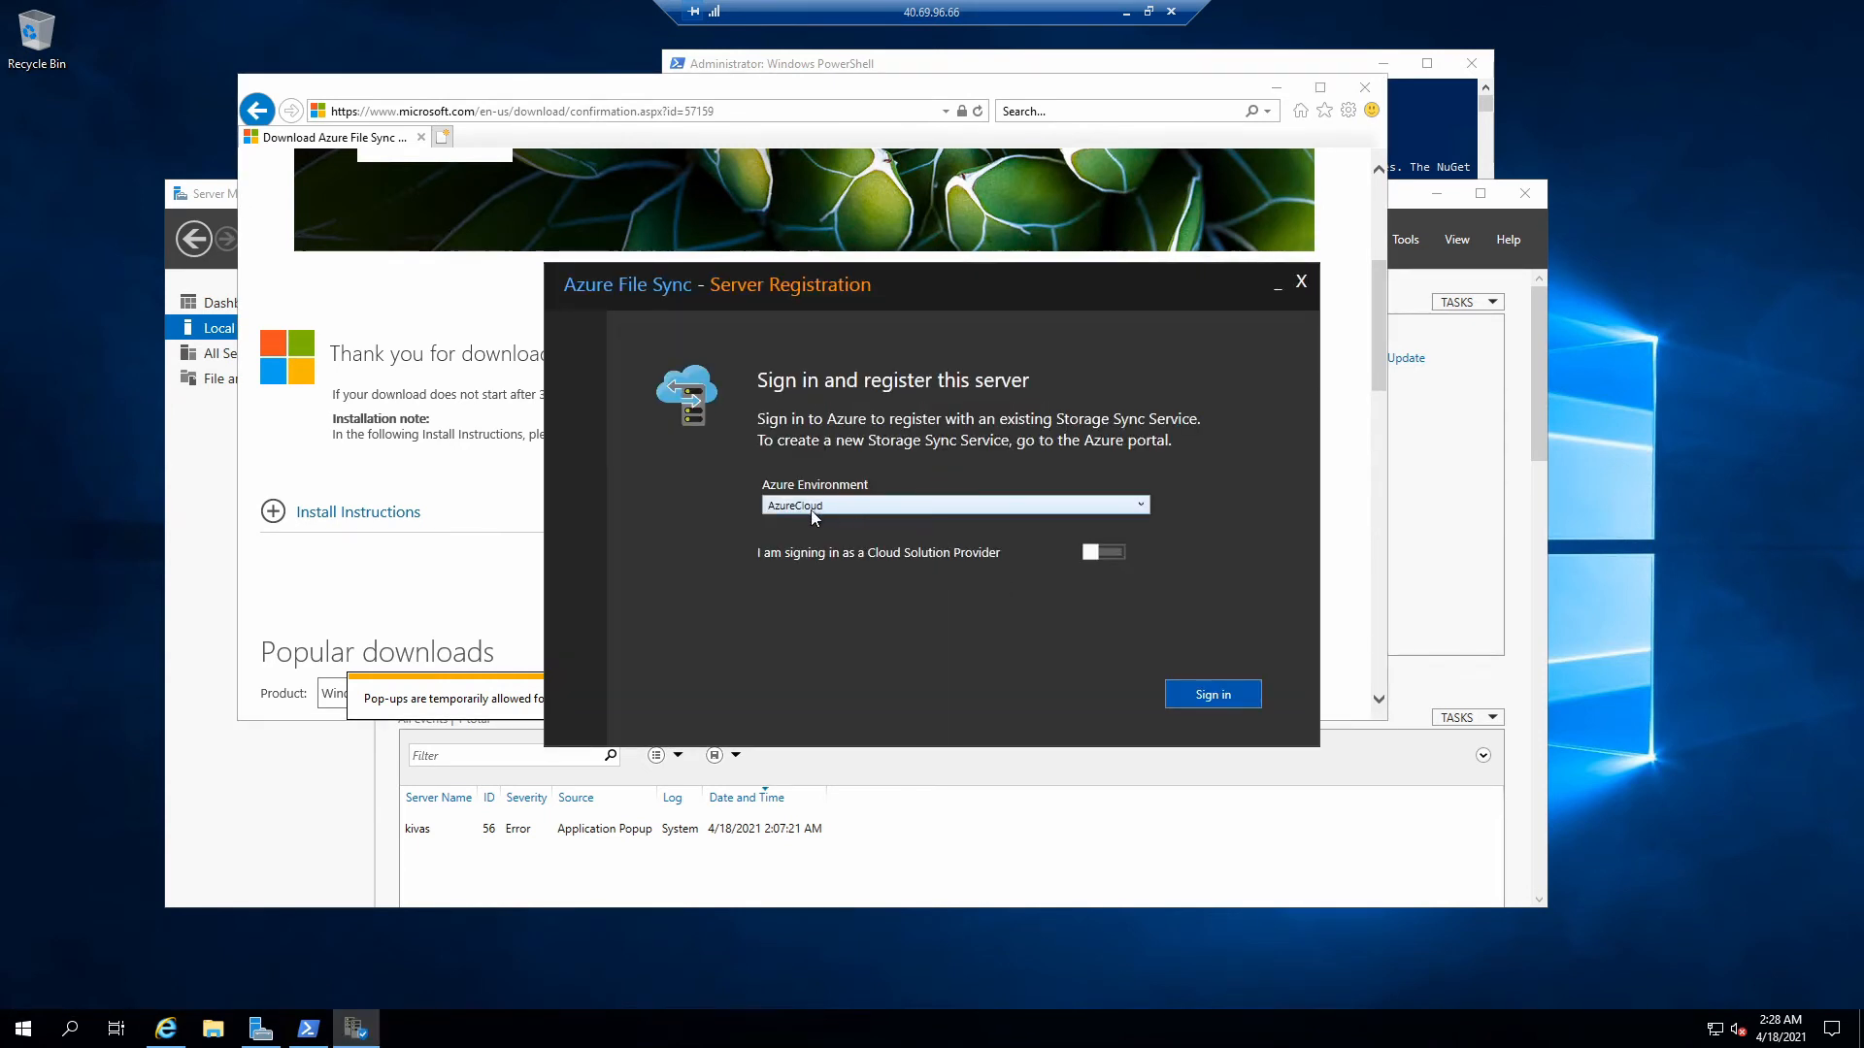
pyautogui.click(855, 505)
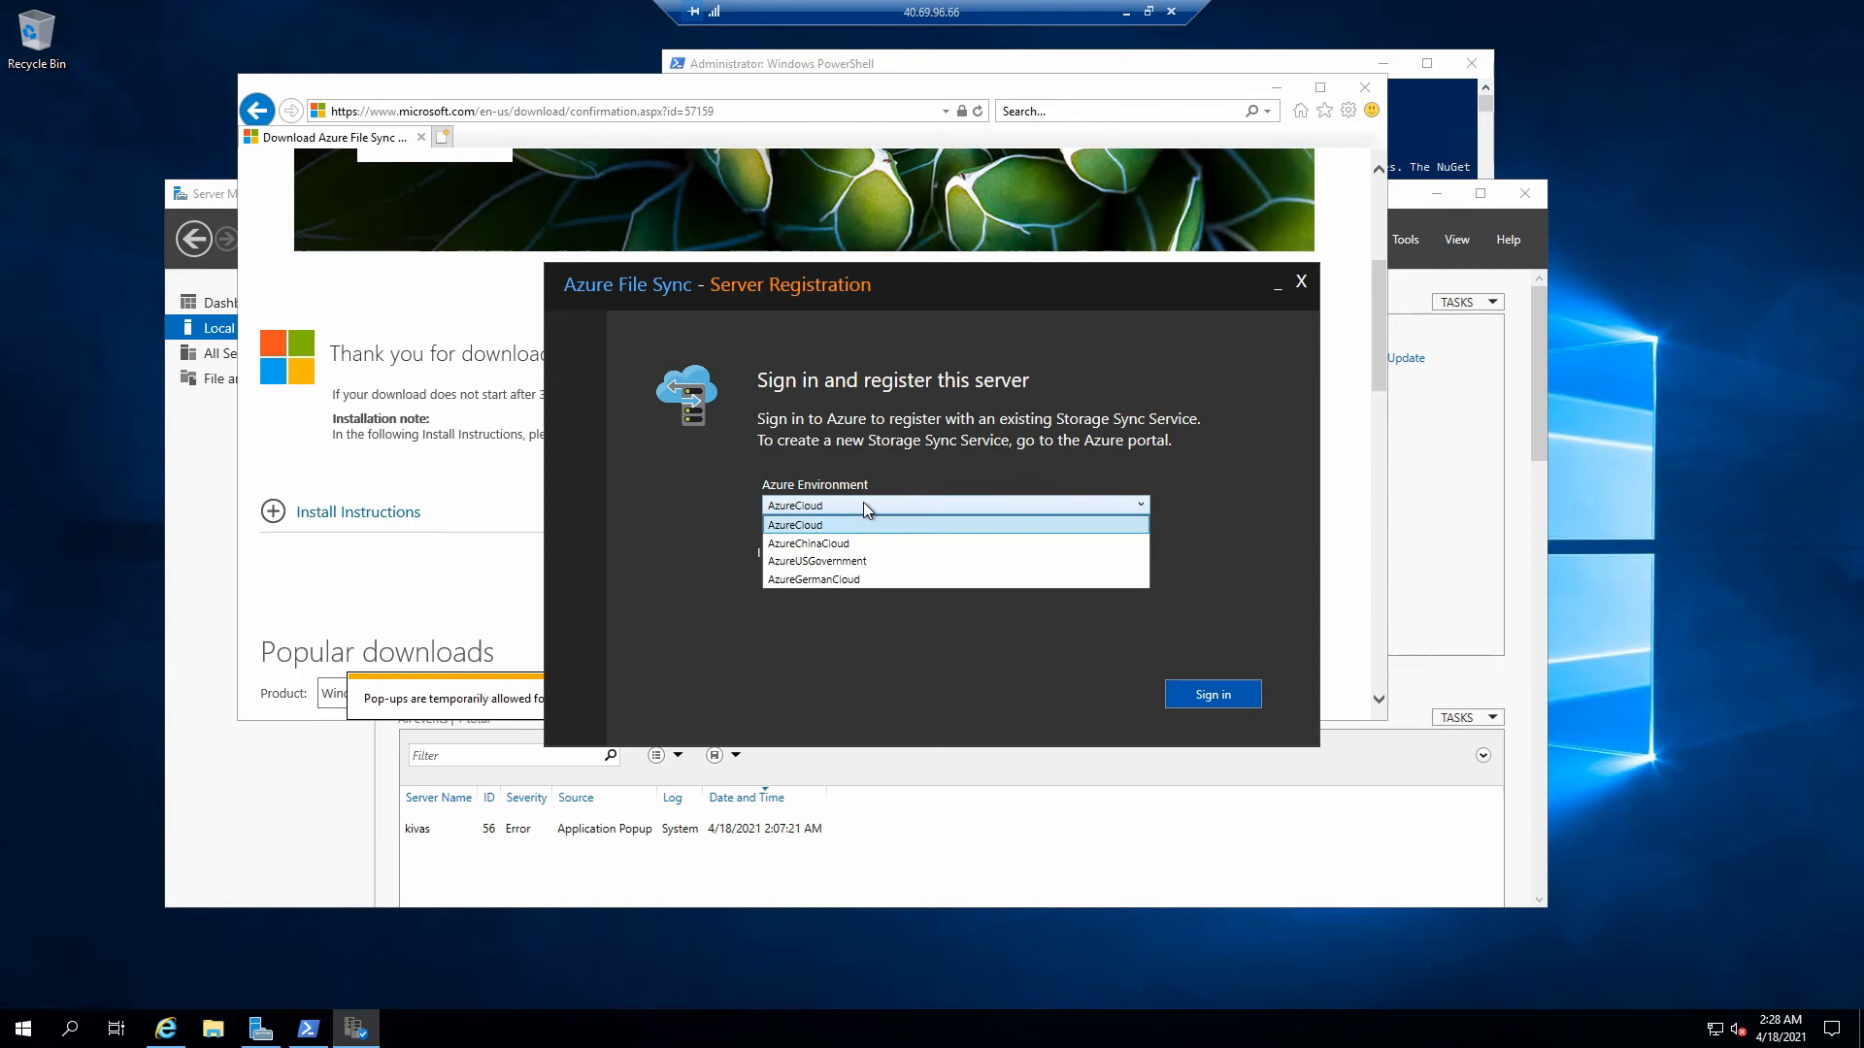
pyautogui.click(864, 503)
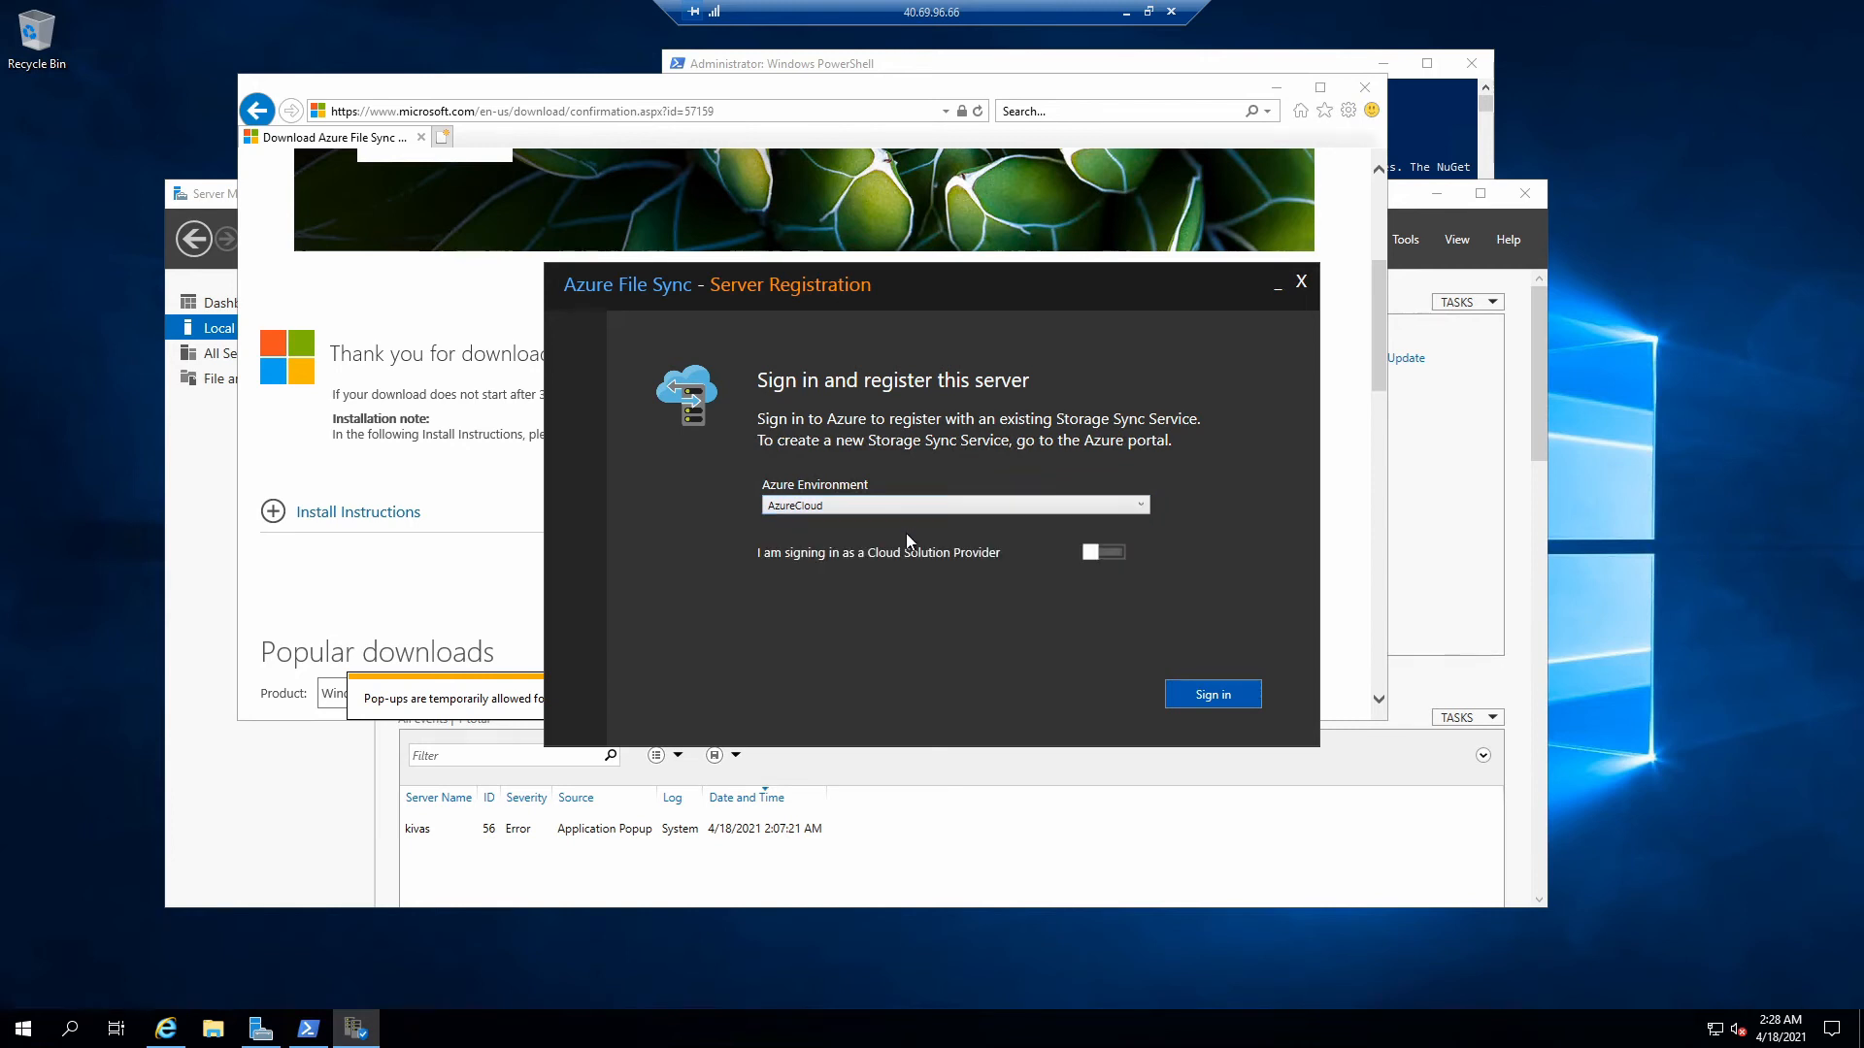
pyautogui.click(1215, 695)
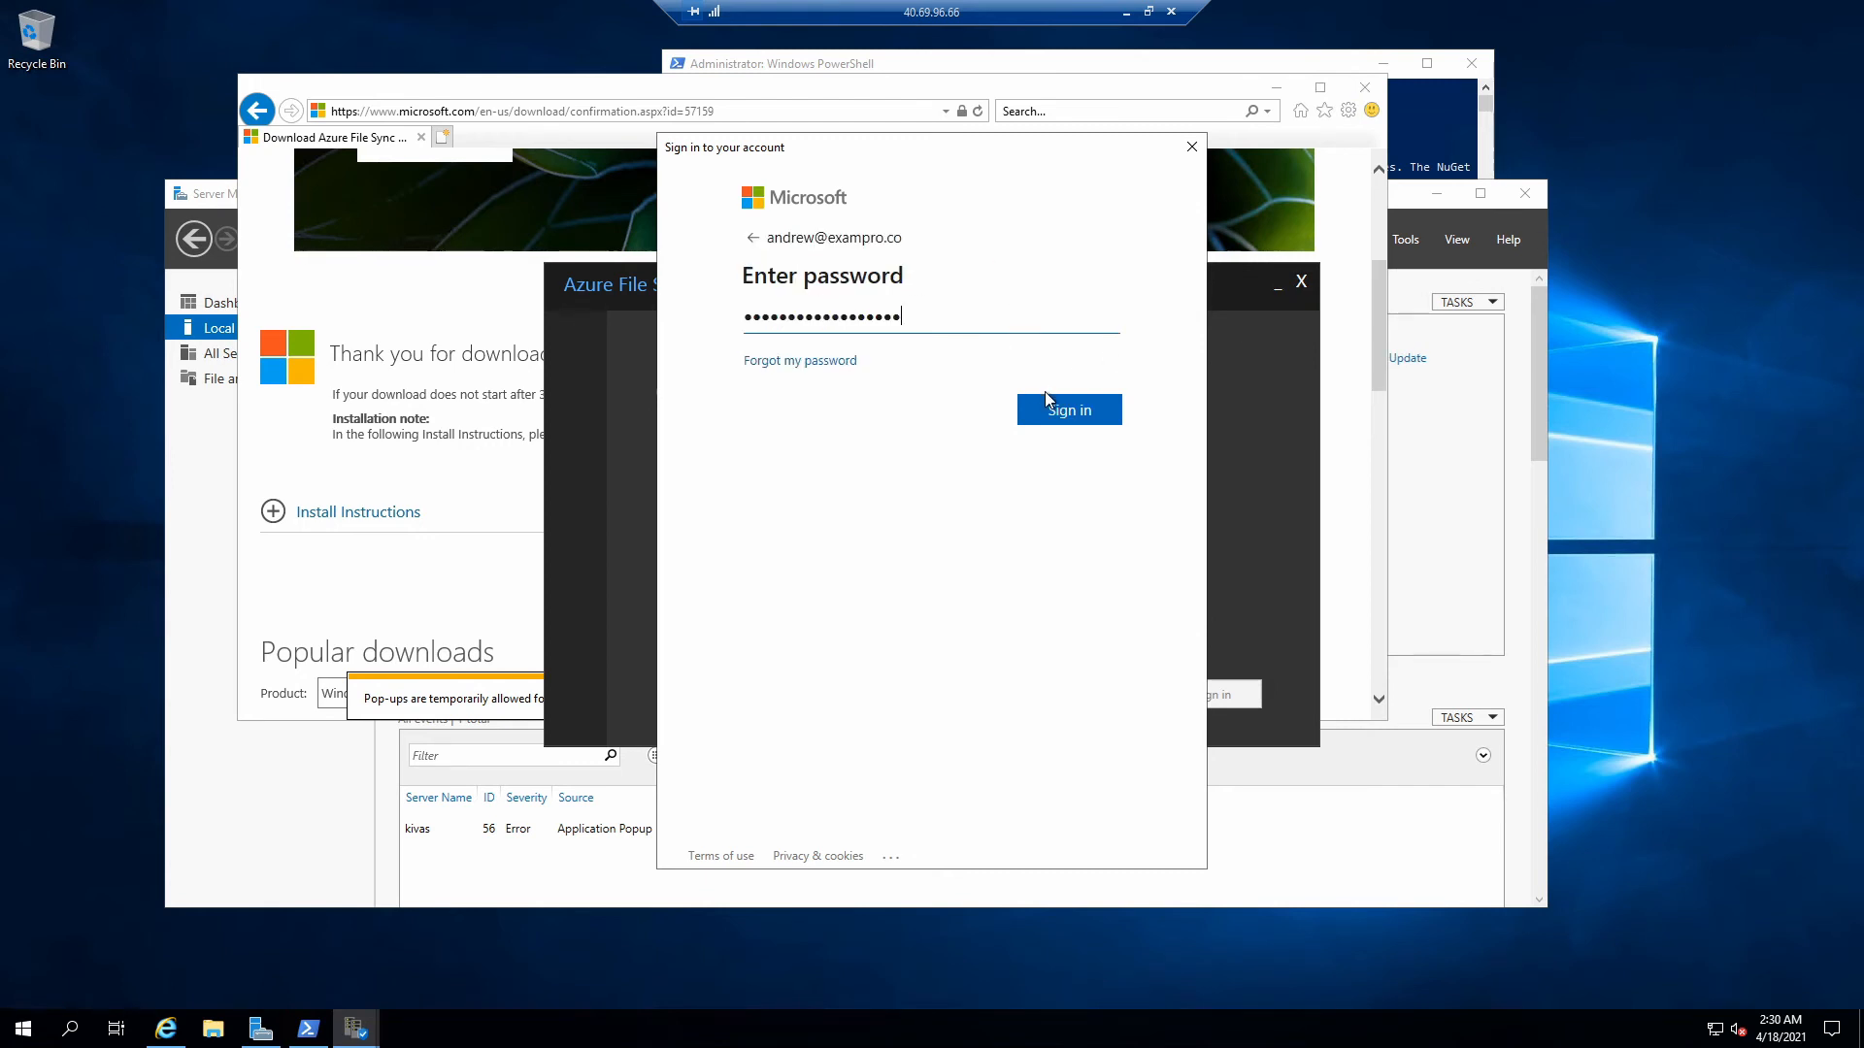
pyautogui.click(1025, 410)
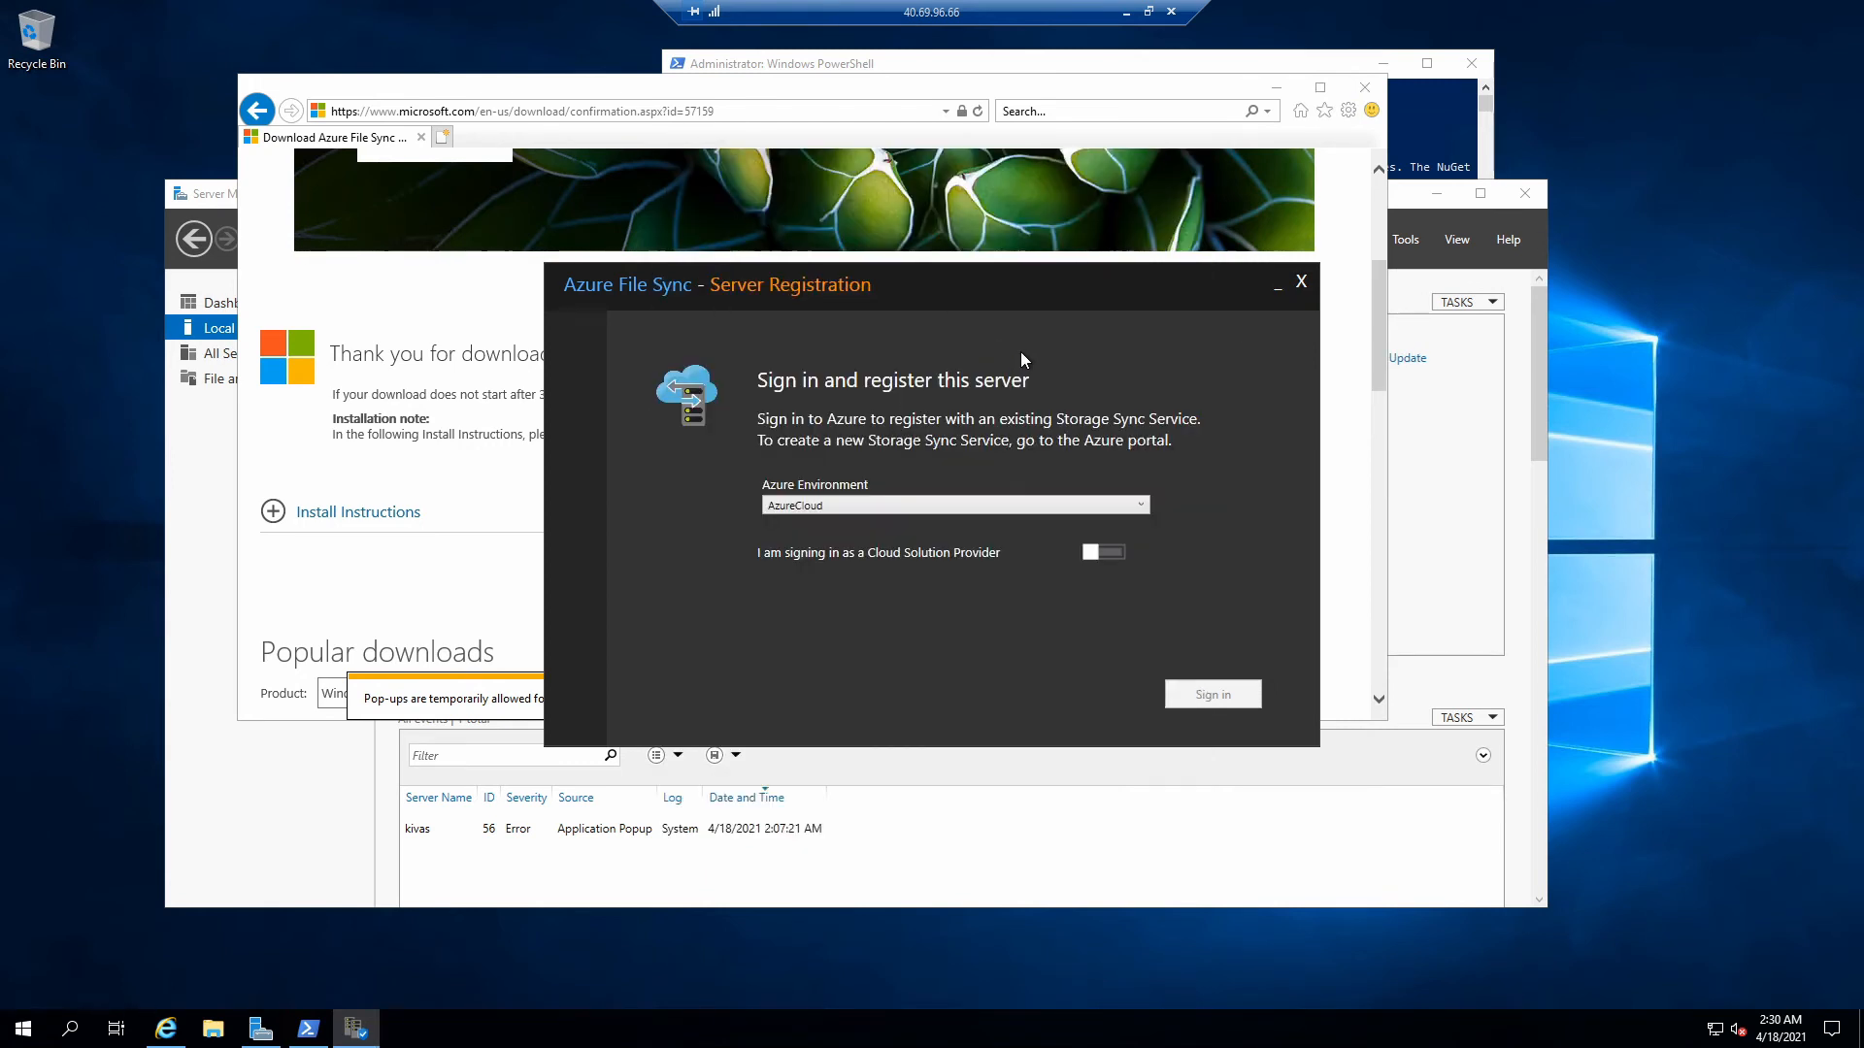
# - Register the server to kivas sync service (Azure subscription 1, kivas resource group), then reveal Server Manager
pyautogui.click(932, 471)
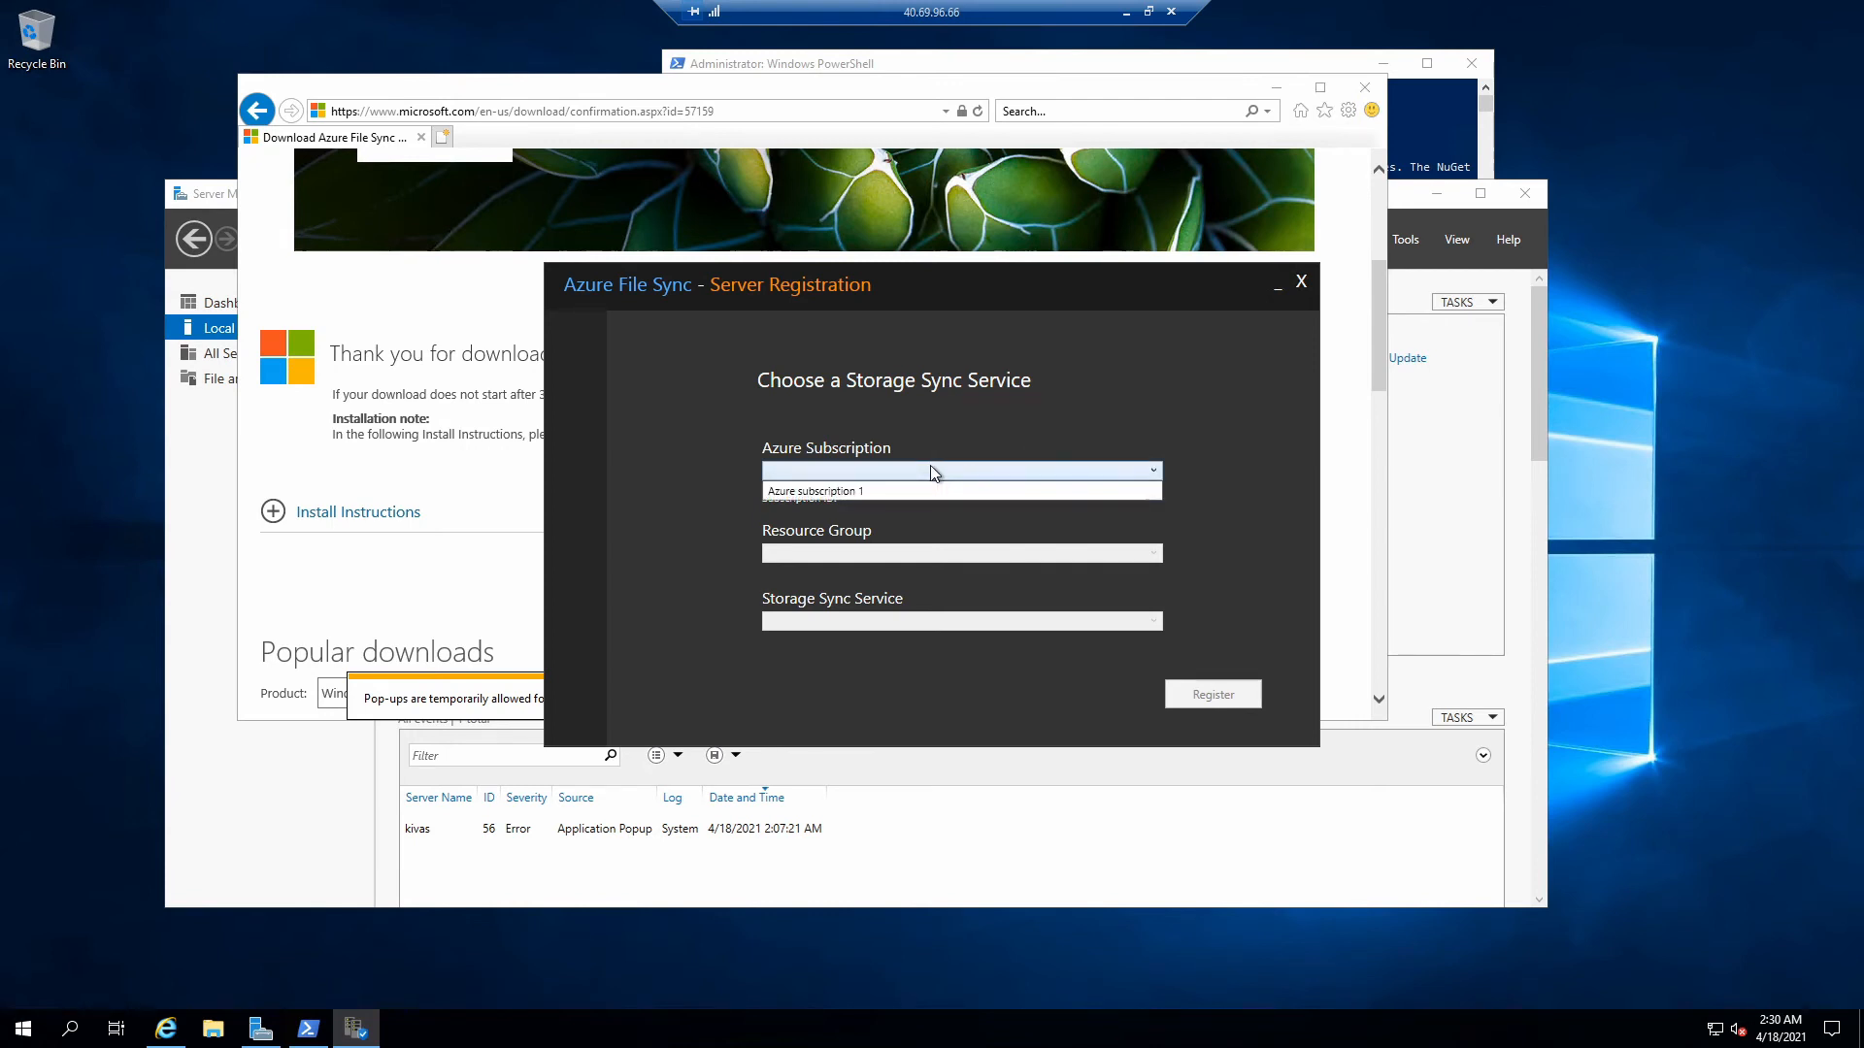
pyautogui.click(930, 490)
pyautogui.click(918, 553)
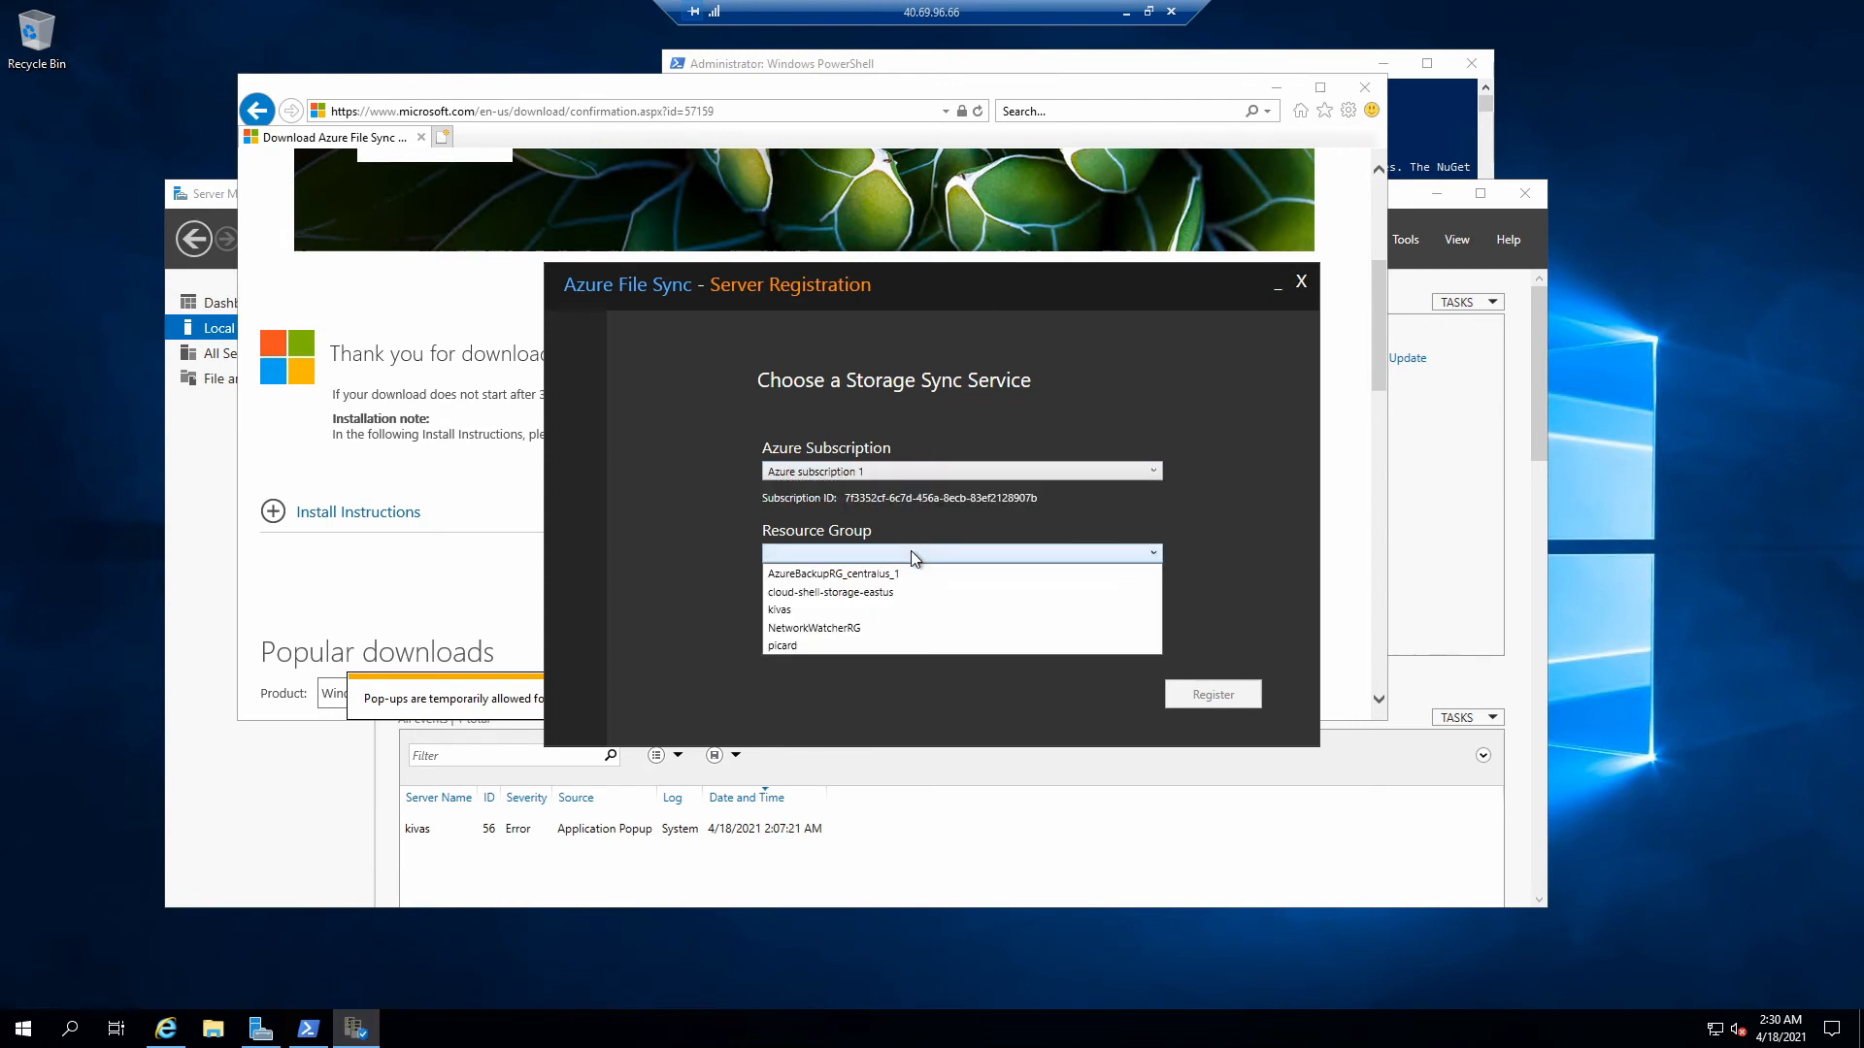
pyautogui.click(889, 609)
pyautogui.click(870, 622)
pyautogui.click(908, 641)
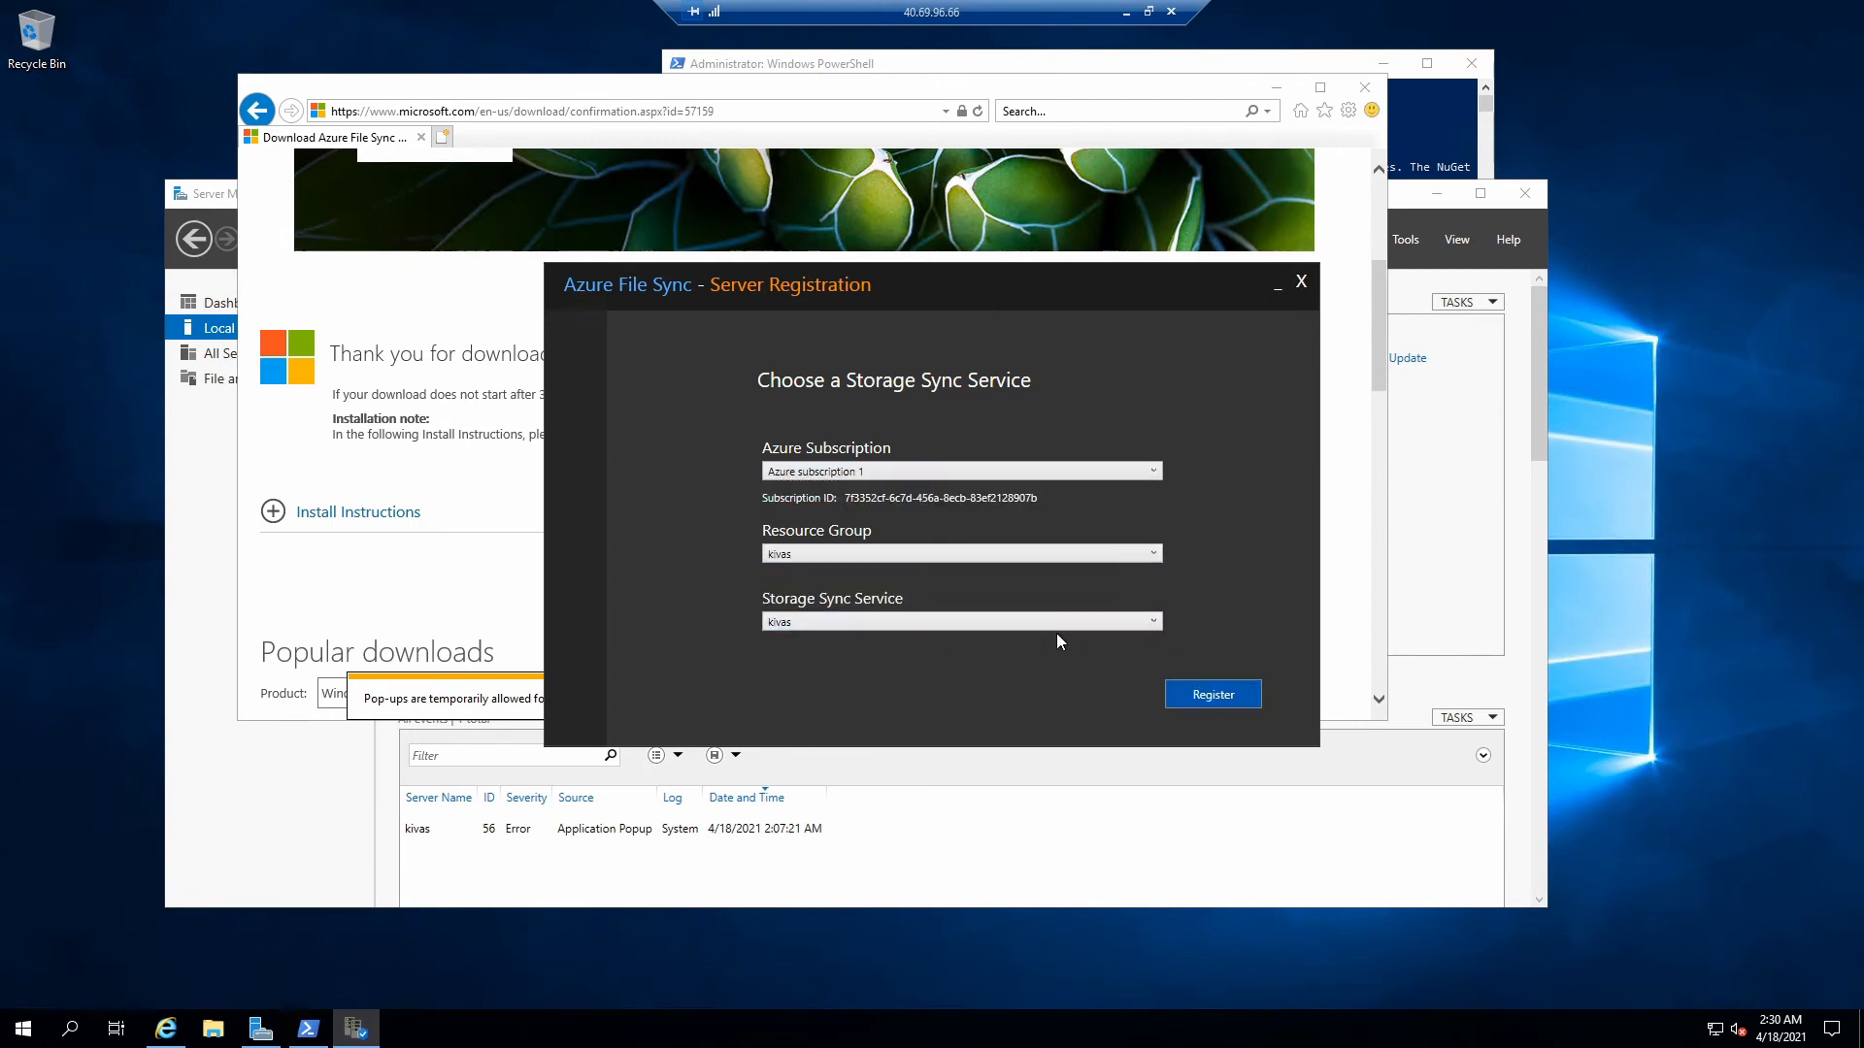
pyautogui.click(1212, 695)
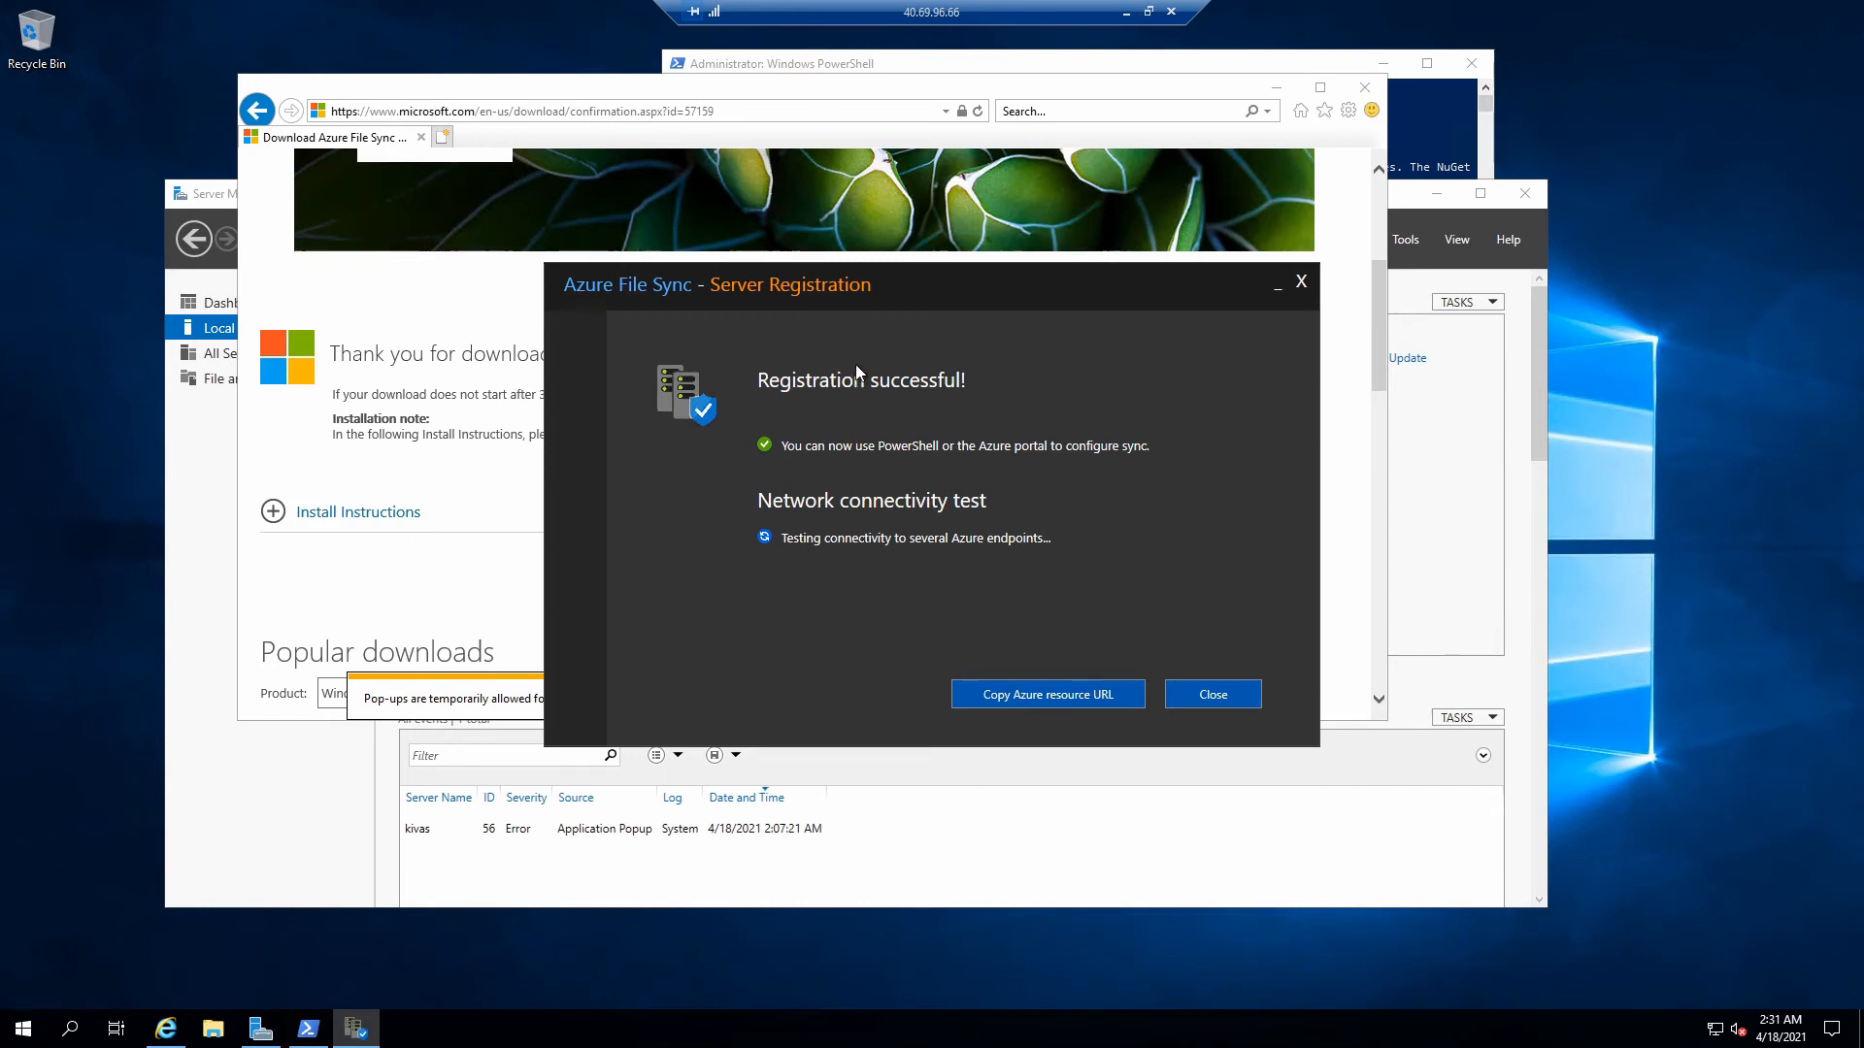
pyautogui.click(1200, 691)
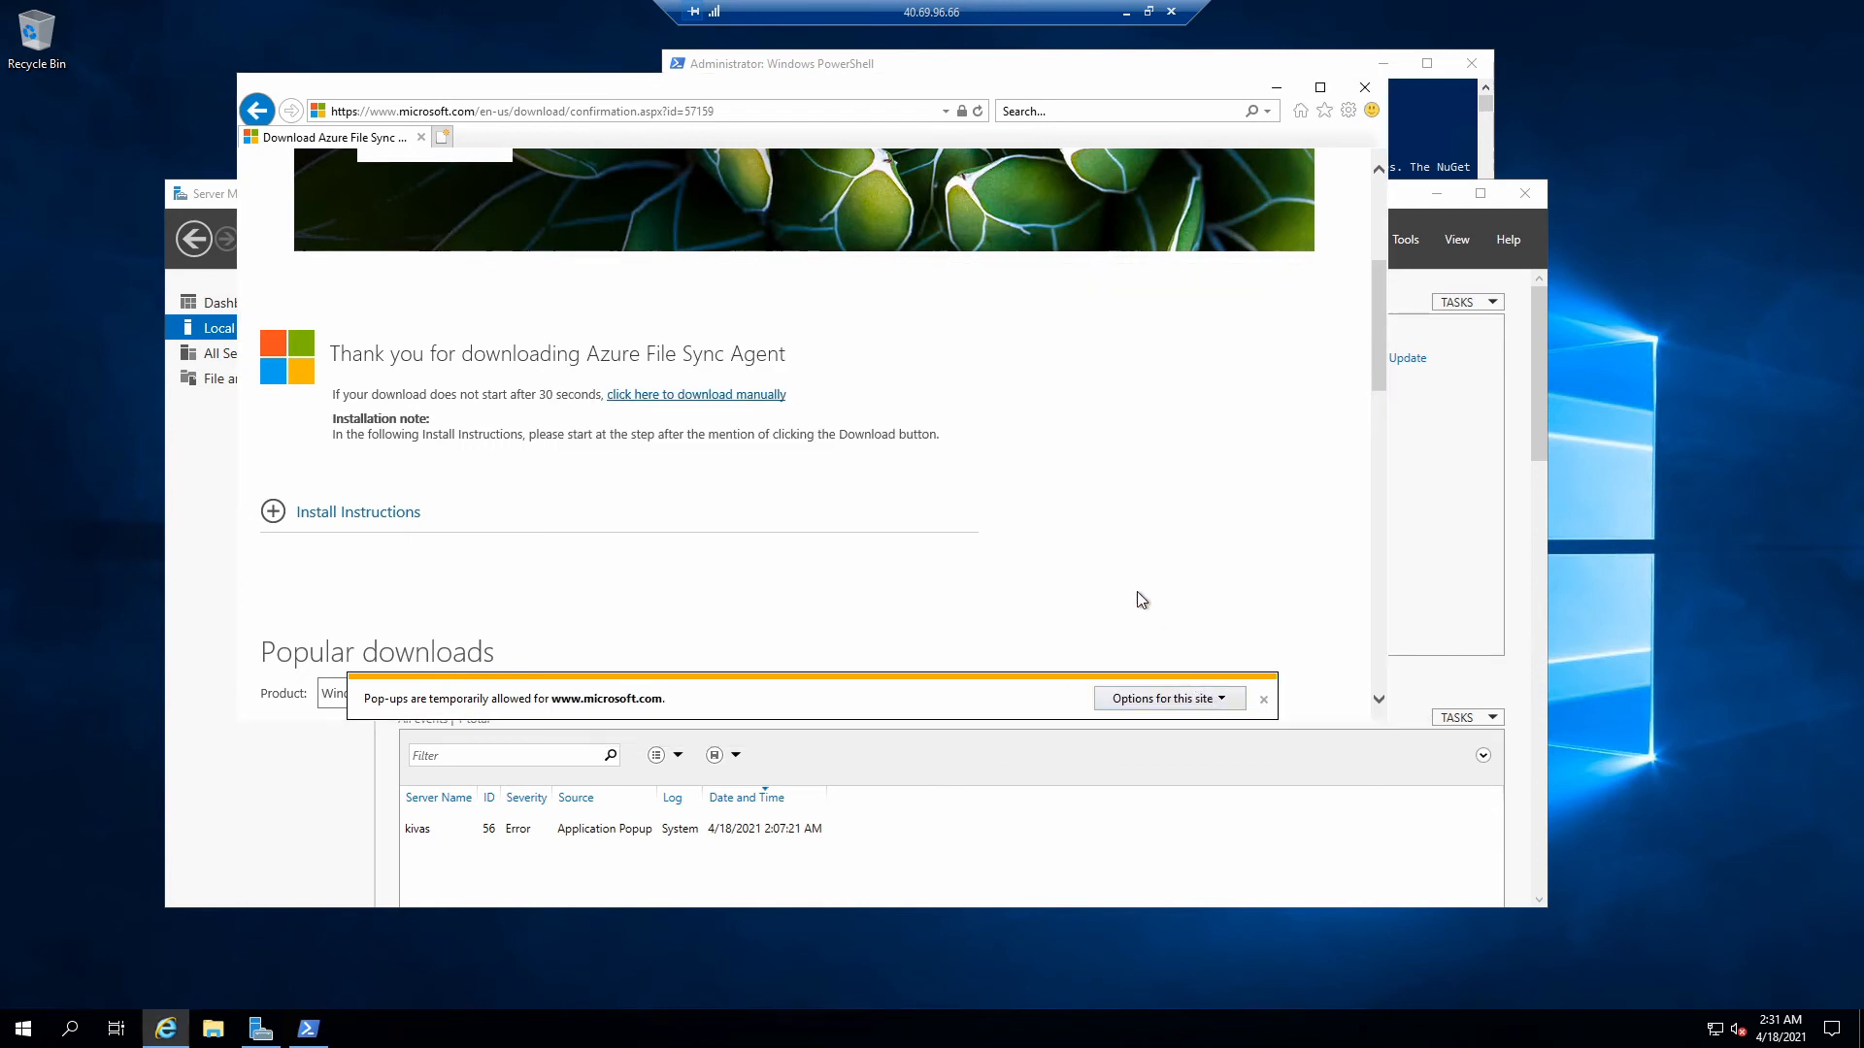
pyautogui.moveTo(671, 96); pyautogui.dragTo(937, 134)
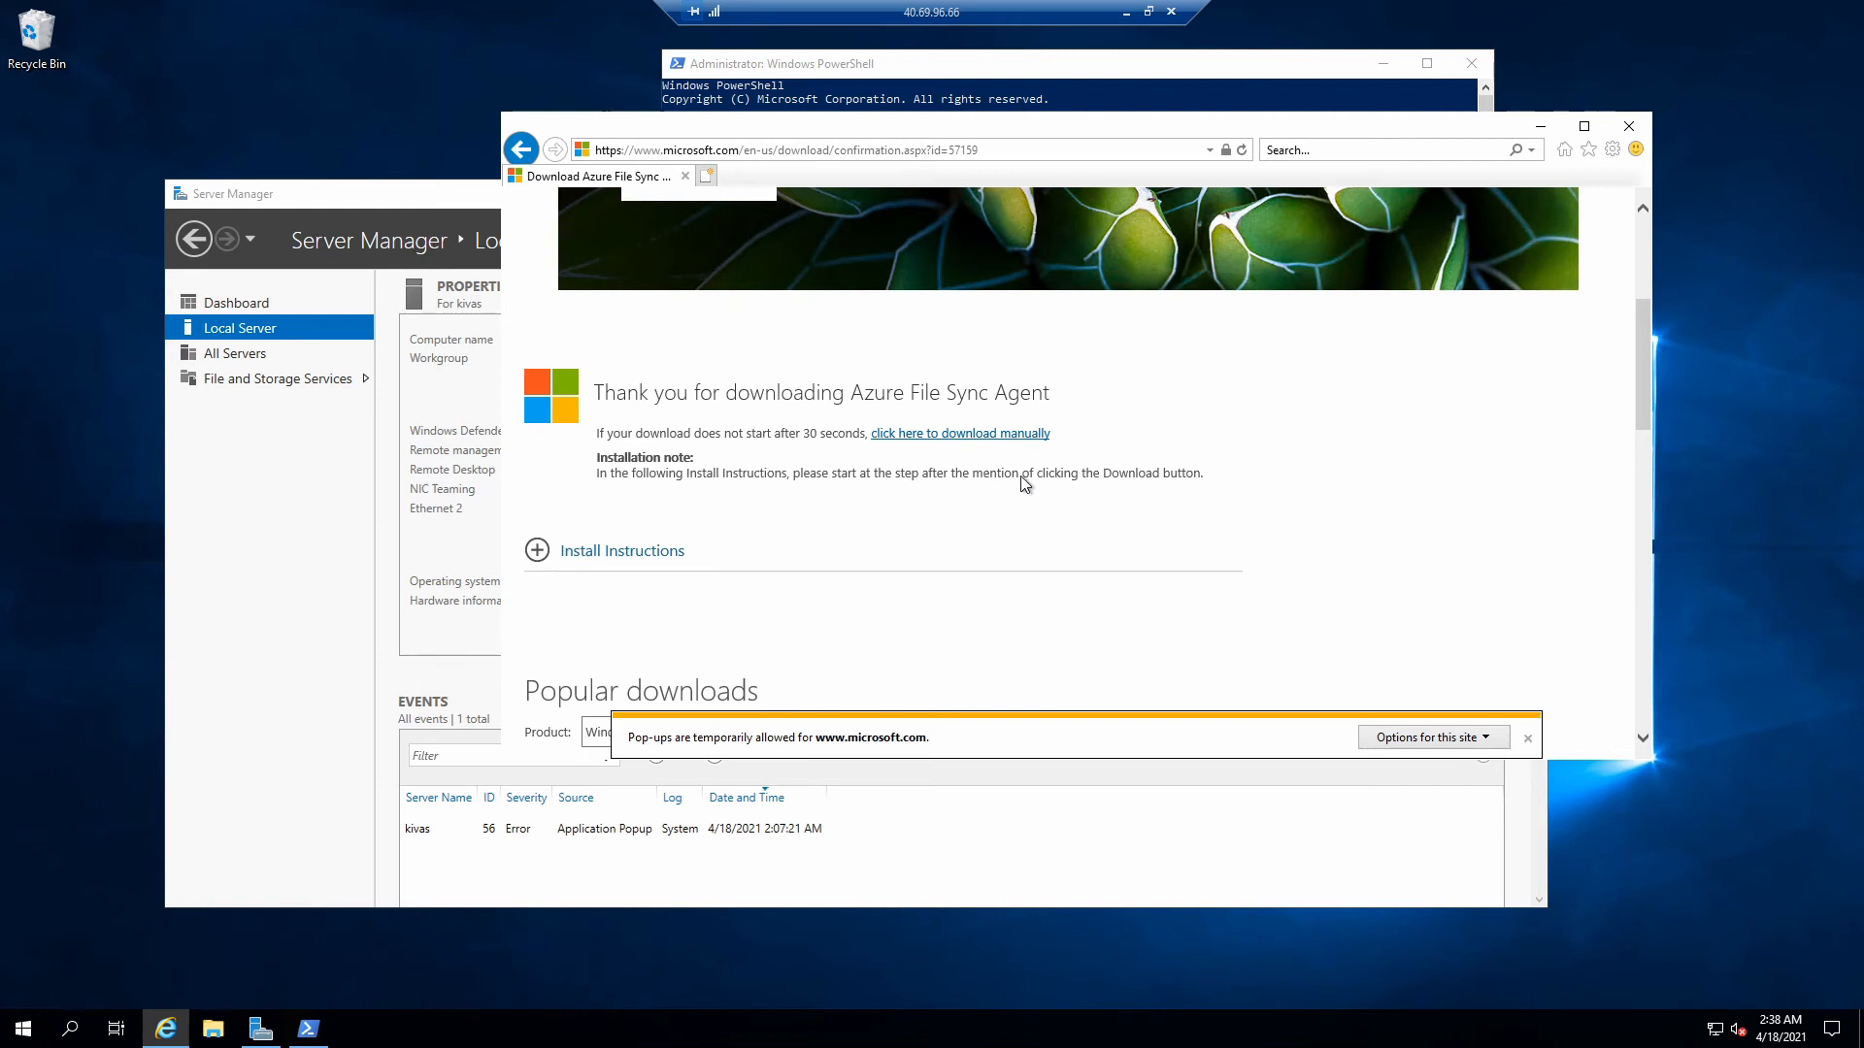
# - Create a new folder named kivas on the Windows (C:) drive
pyautogui.click(214, 1029)
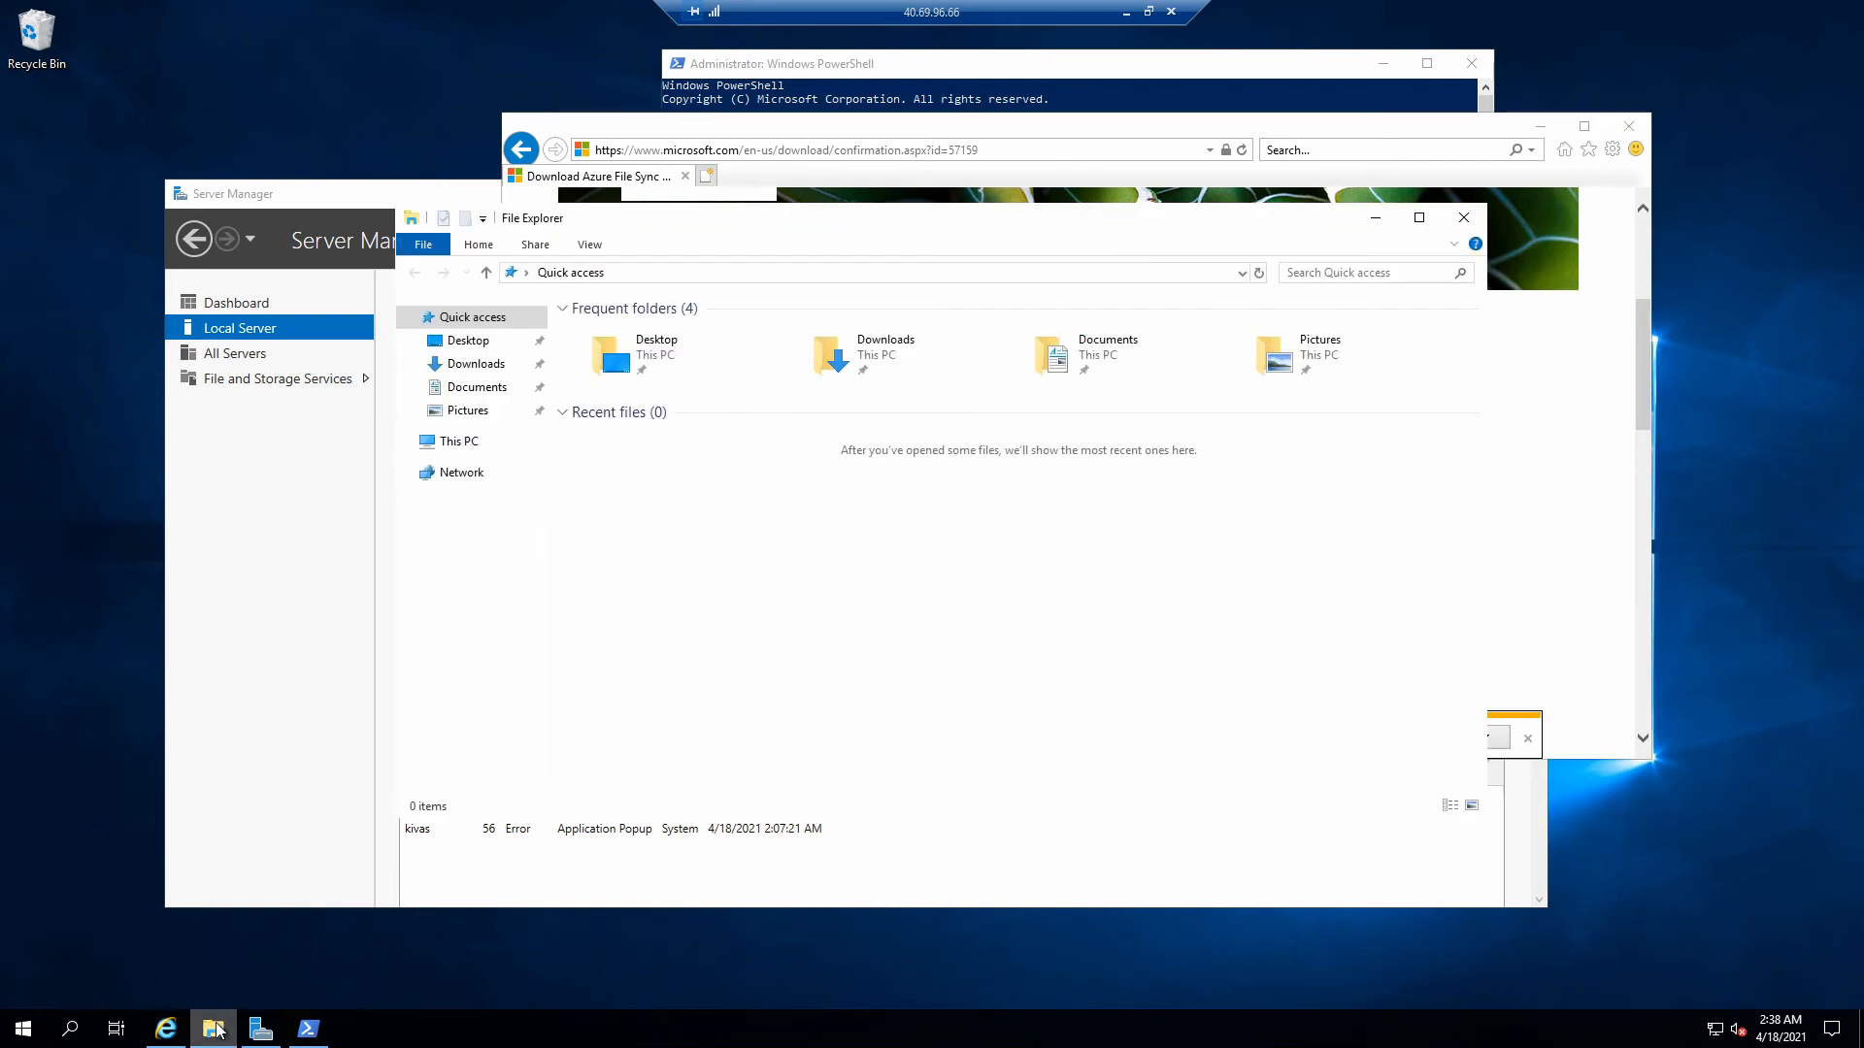
pyautogui.click(479, 445)
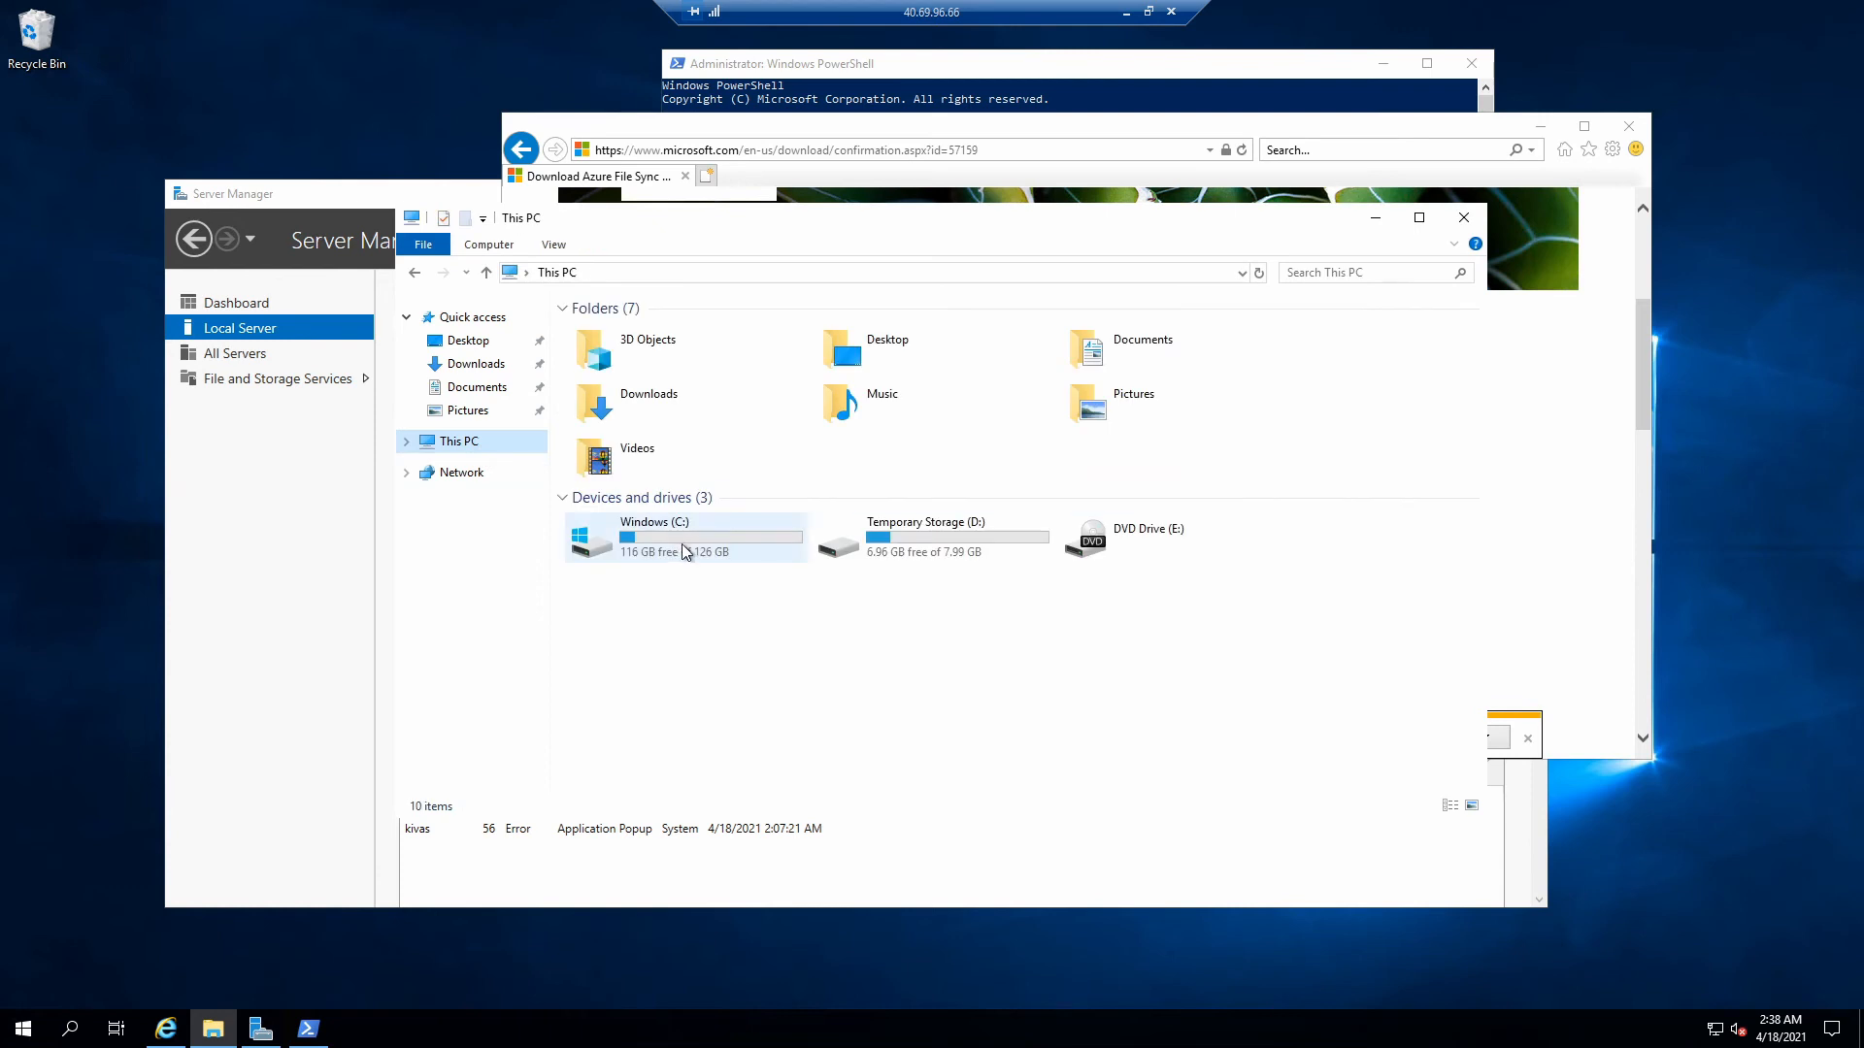
pyautogui.doubleClick(717, 555)
pyautogui.hotkey('alt', 'Left')
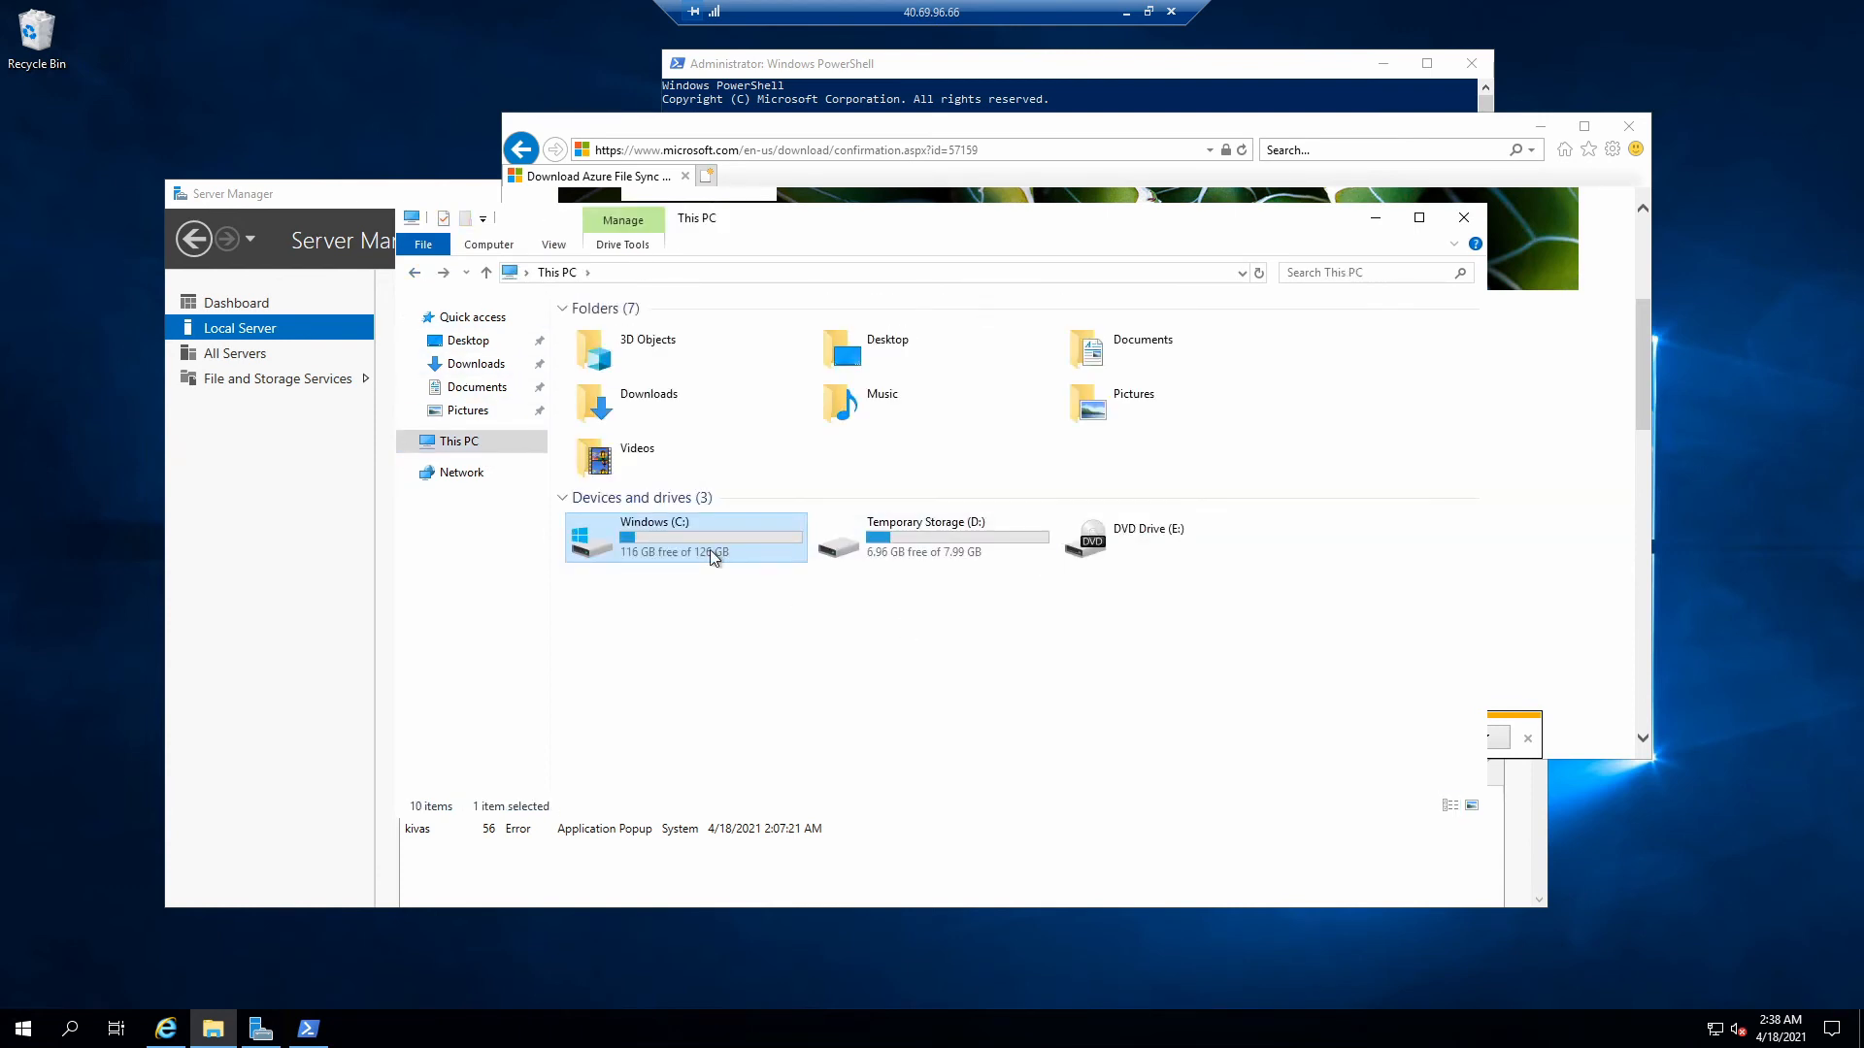
pyautogui.doubleClick(711, 555)
pyautogui.rightClick(697, 524)
pyautogui.moveTo(790, 730)
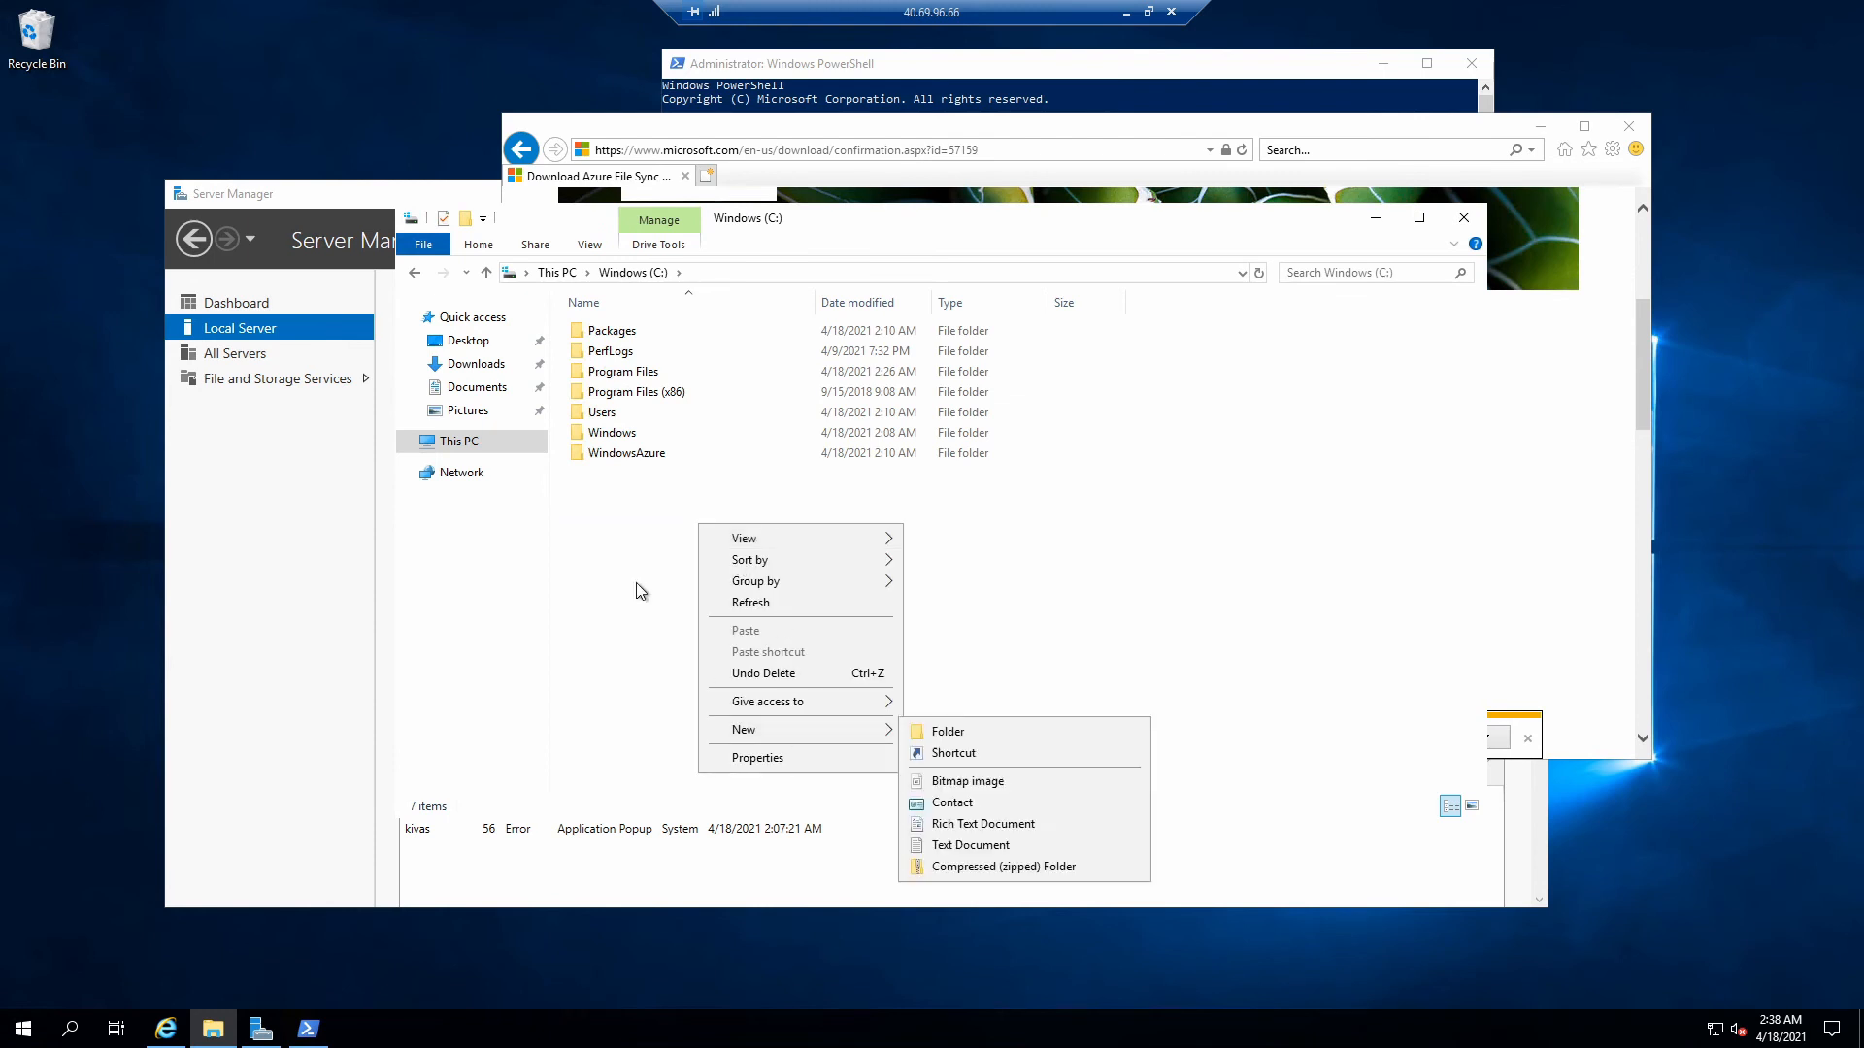
pyautogui.click(942, 732)
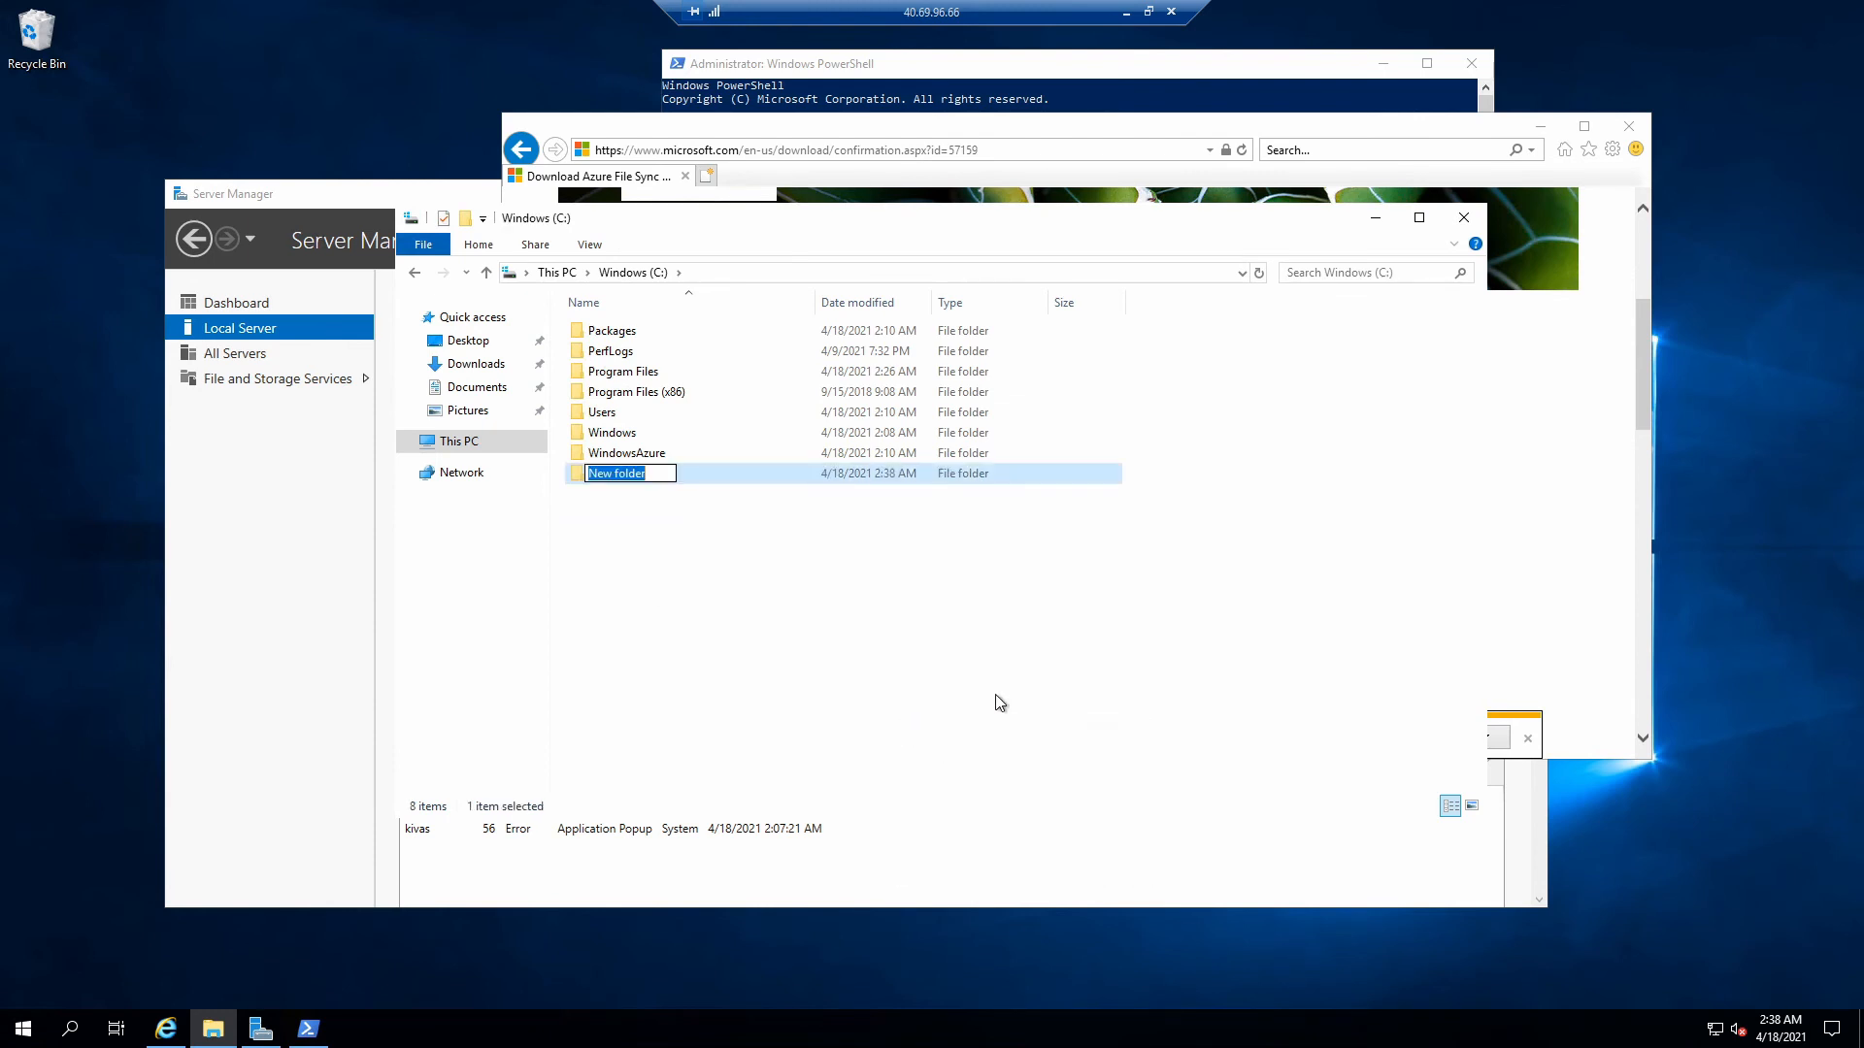
pyautogui.write('kivas')
pyautogui.click(990, 695)
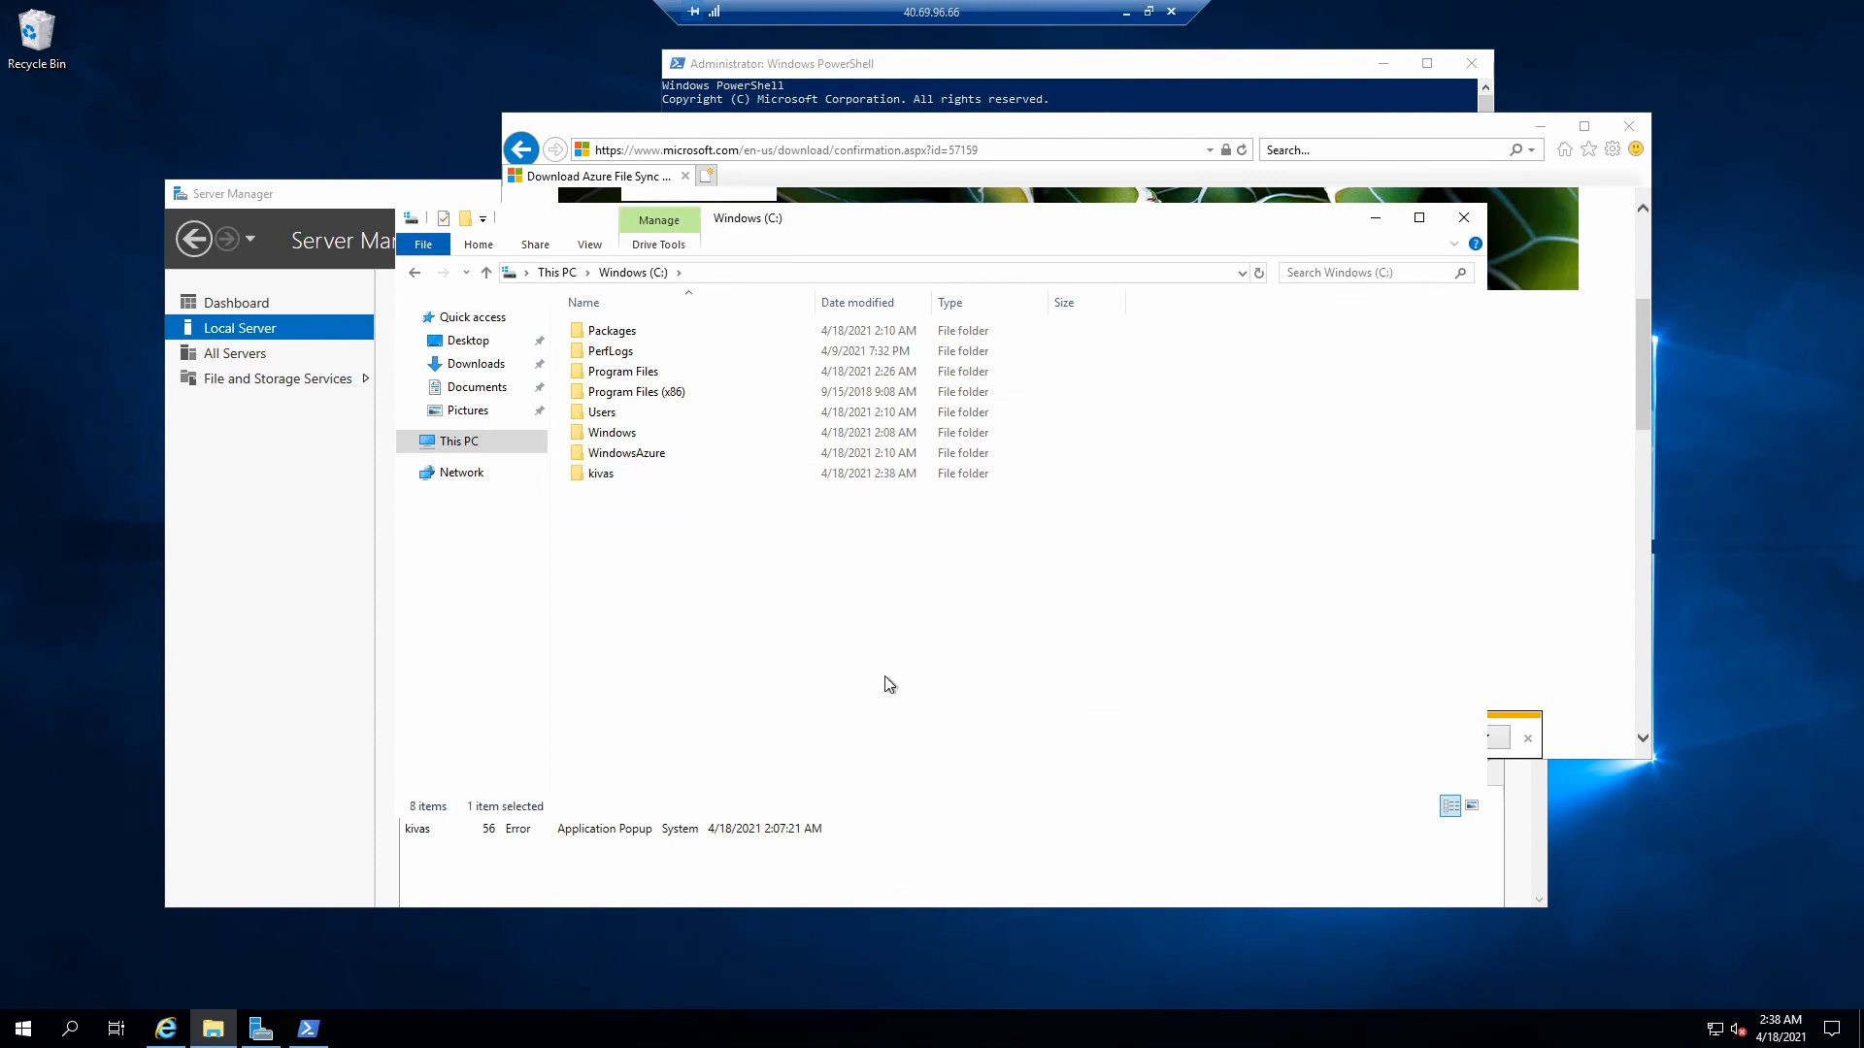
# - Create an empty text document named hello.txt inside C:\kivas
pyautogui.doubleClick(599, 476)
pyautogui.rightClick(753, 375)
pyautogui.moveTo(948, 622)
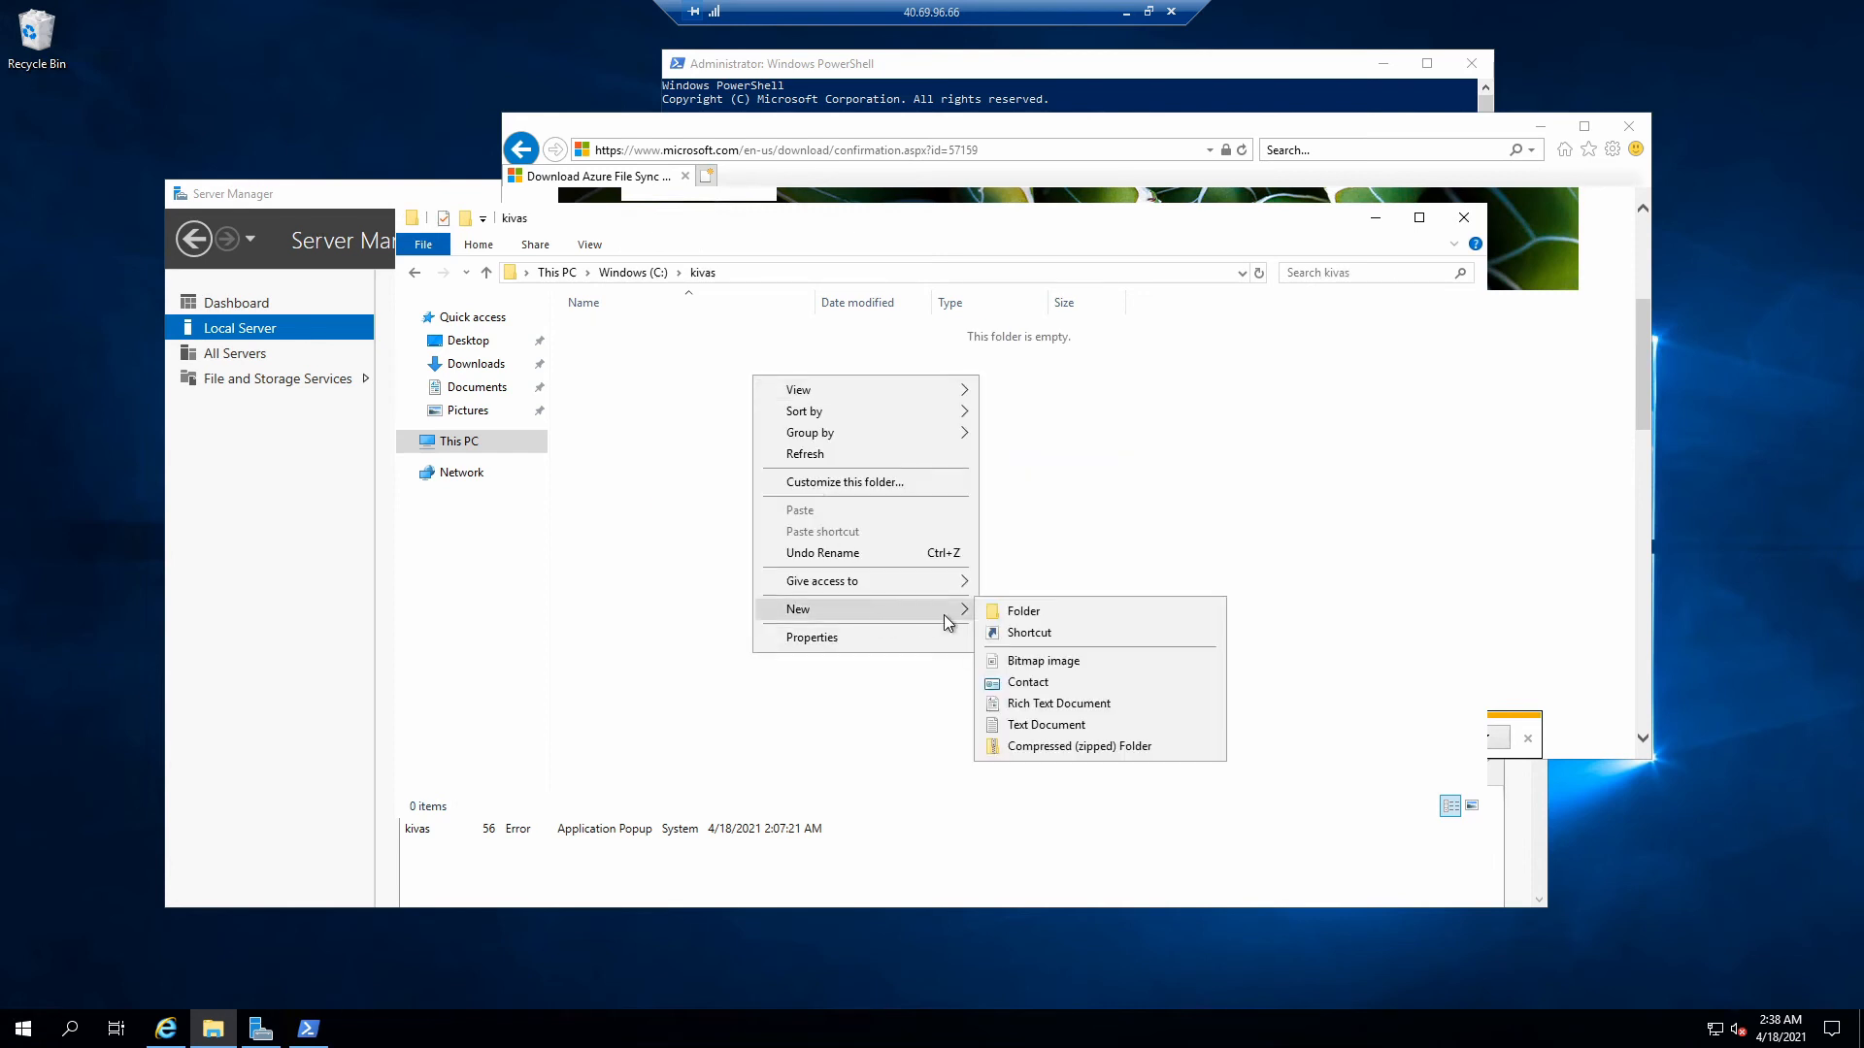
pyautogui.click(1073, 725)
pyautogui.write('h')
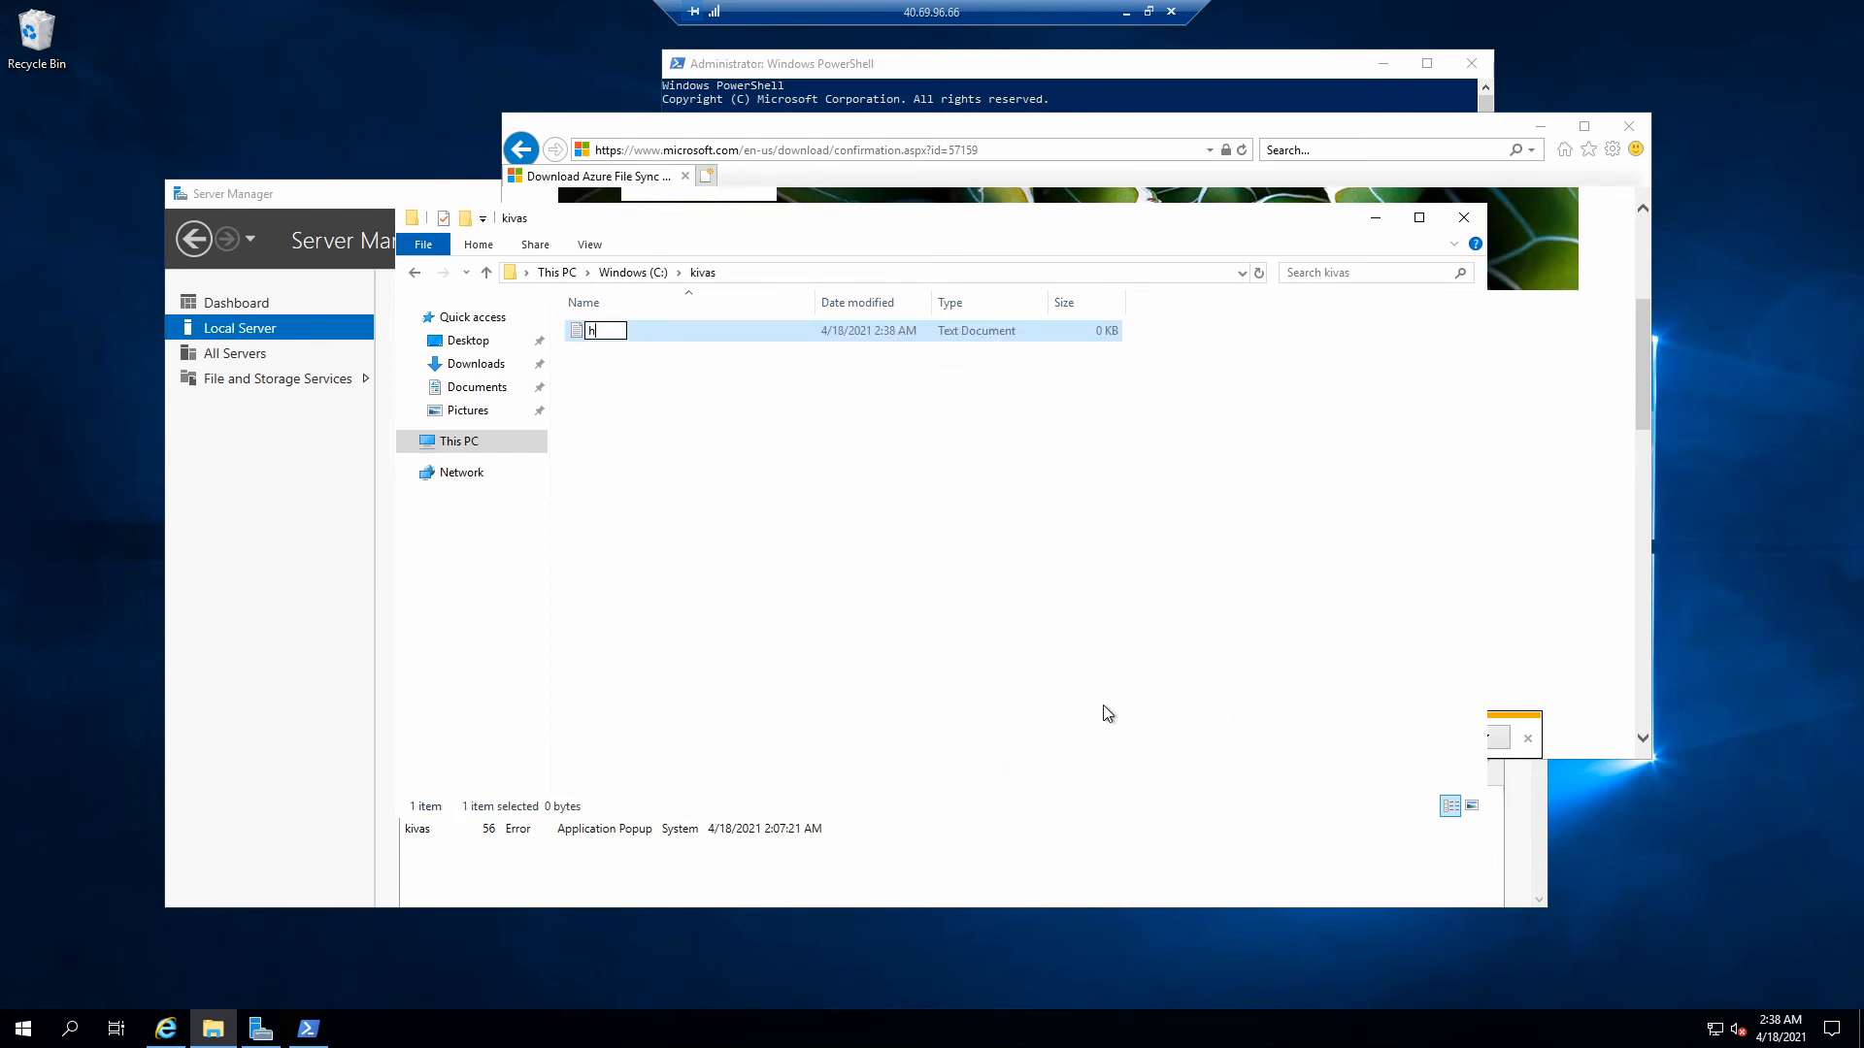
pyautogui.write('ello.txt')
pyautogui.click(1003, 660)
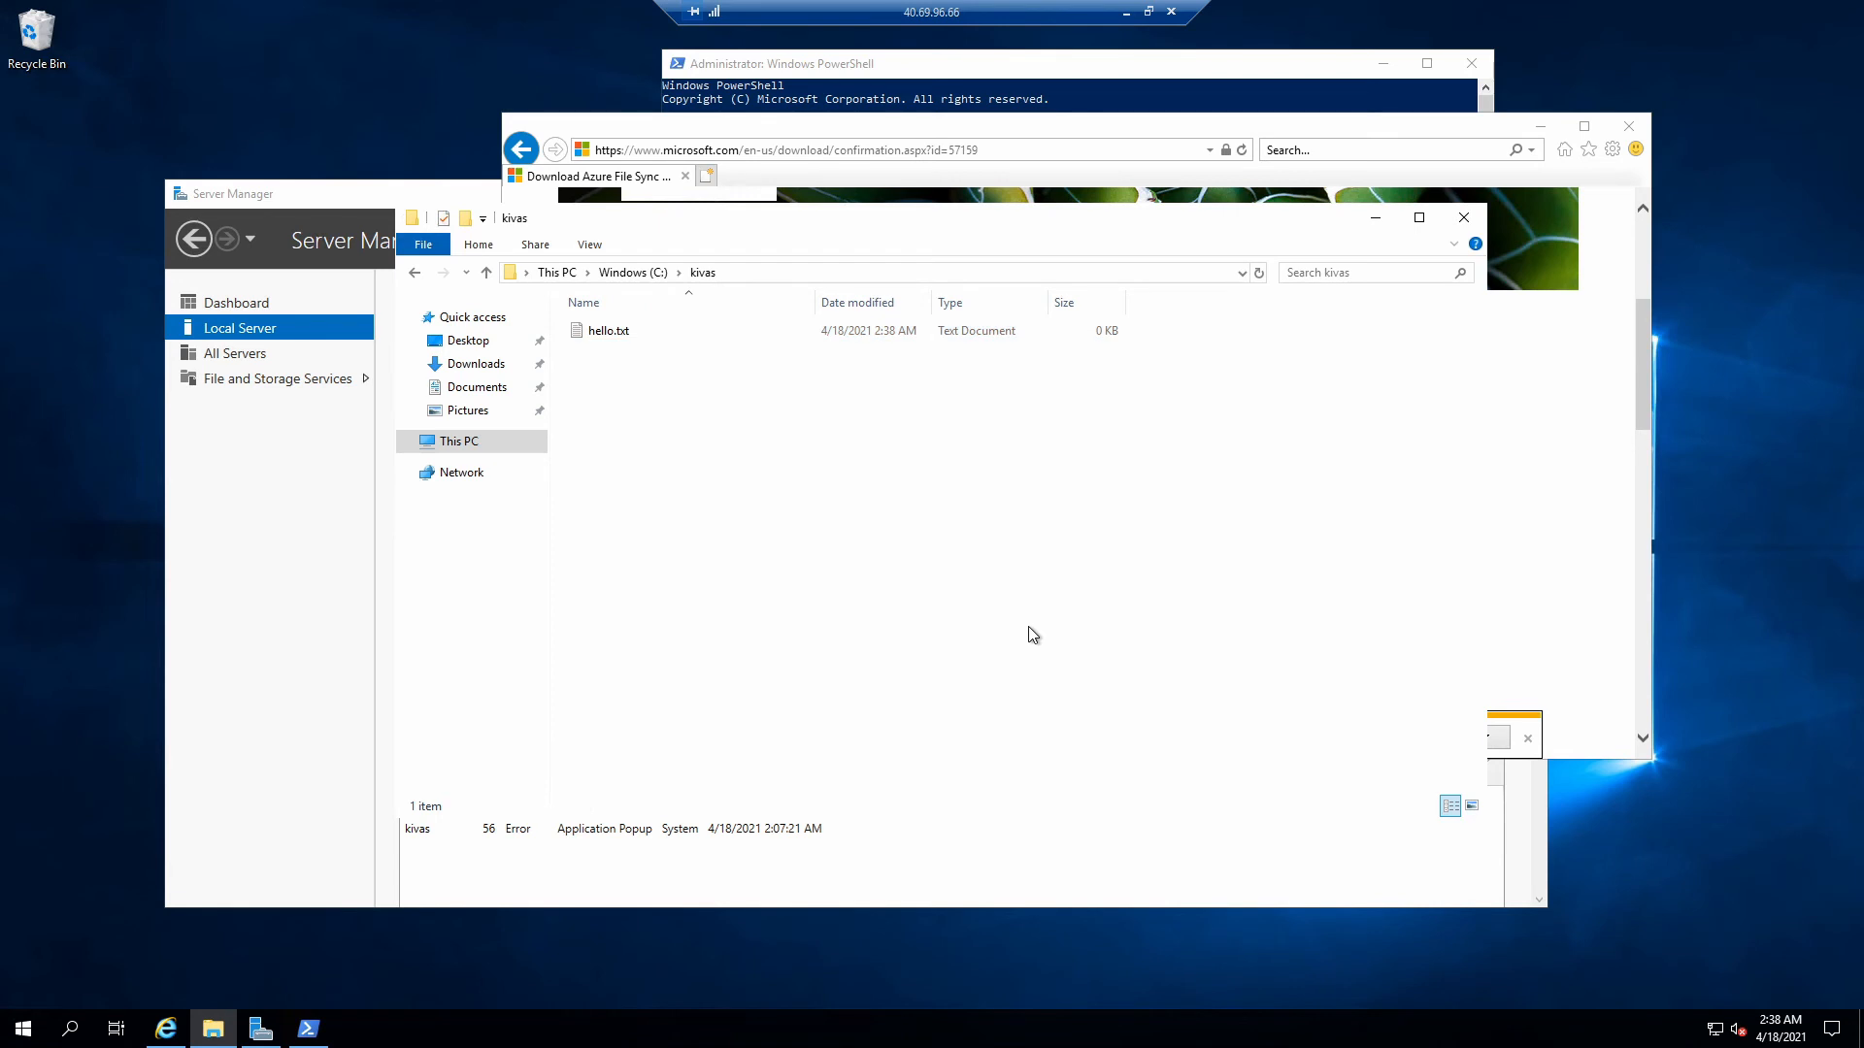
pyautogui.moveTo(767, 234); pyautogui.dragTo(927, 258)
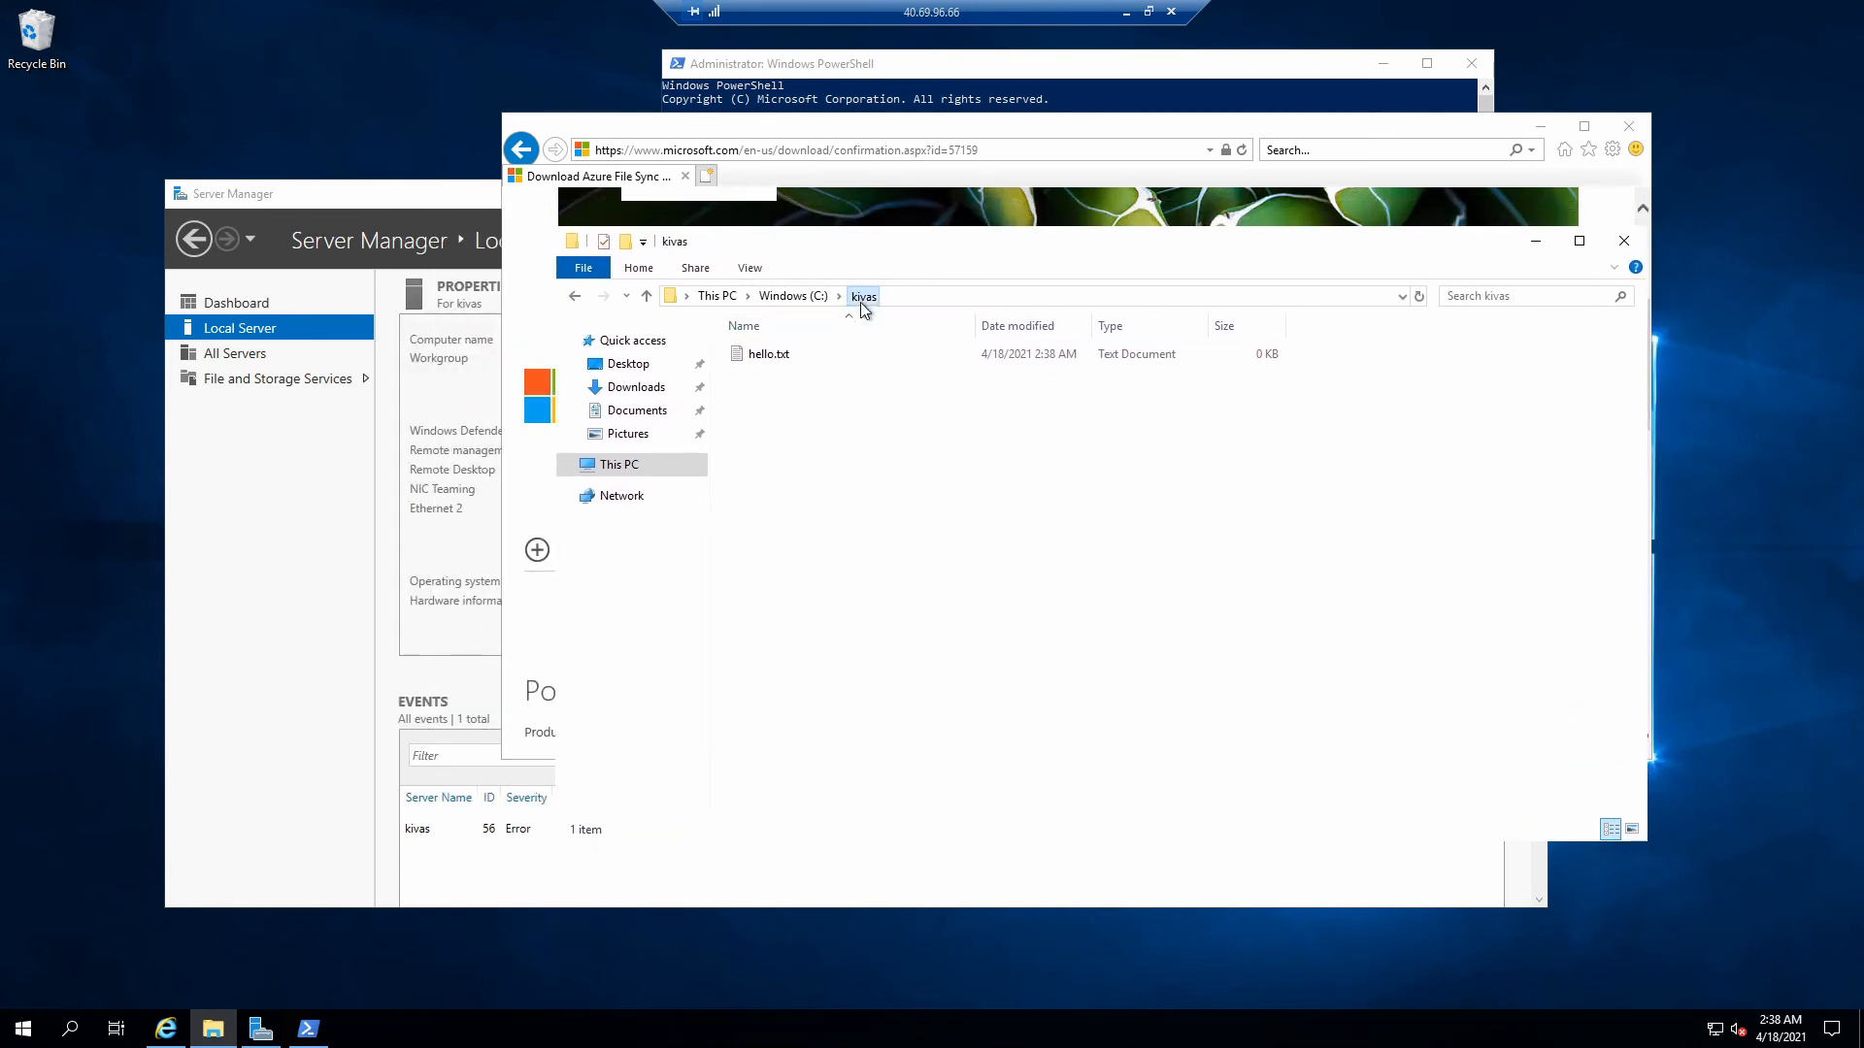
# - Share the kivas folder with azureuser Read/Write, turning on network discovery for public networks
pyautogui.click(793, 295)
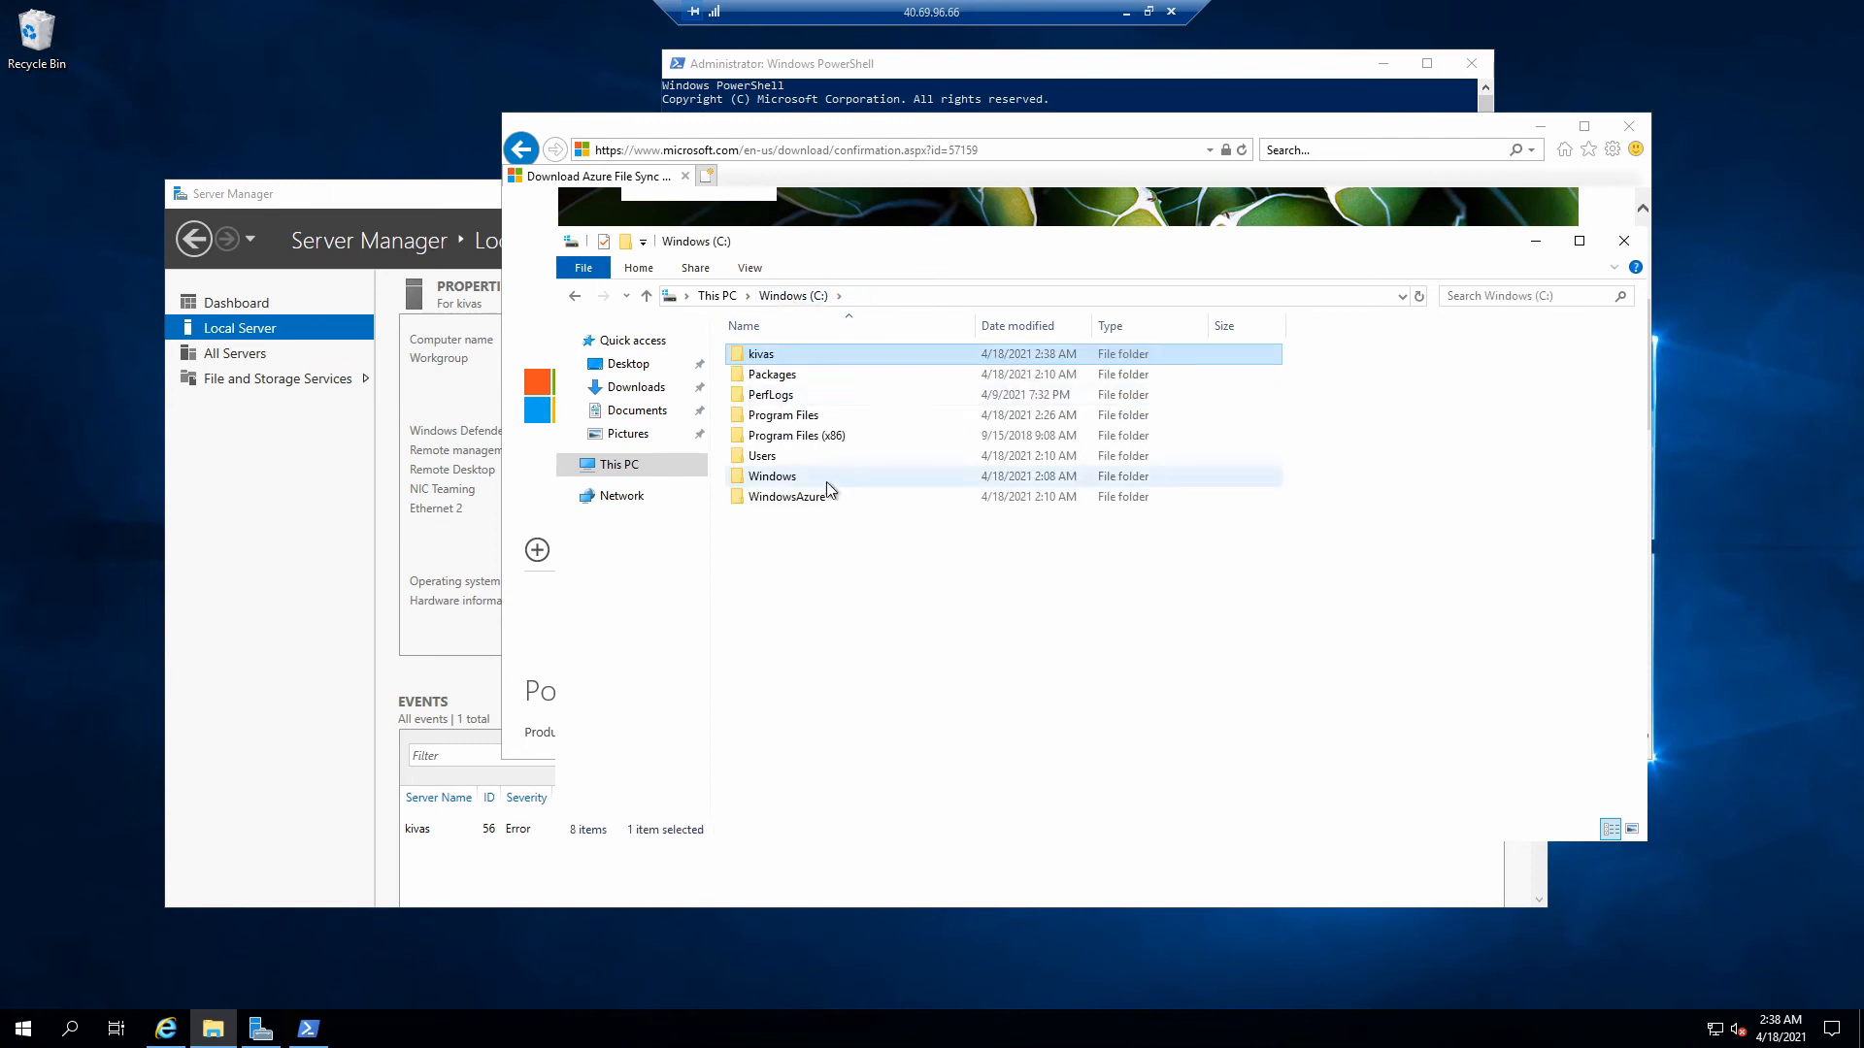
pyautogui.rightClick(772, 355)
pyautogui.click(865, 688)
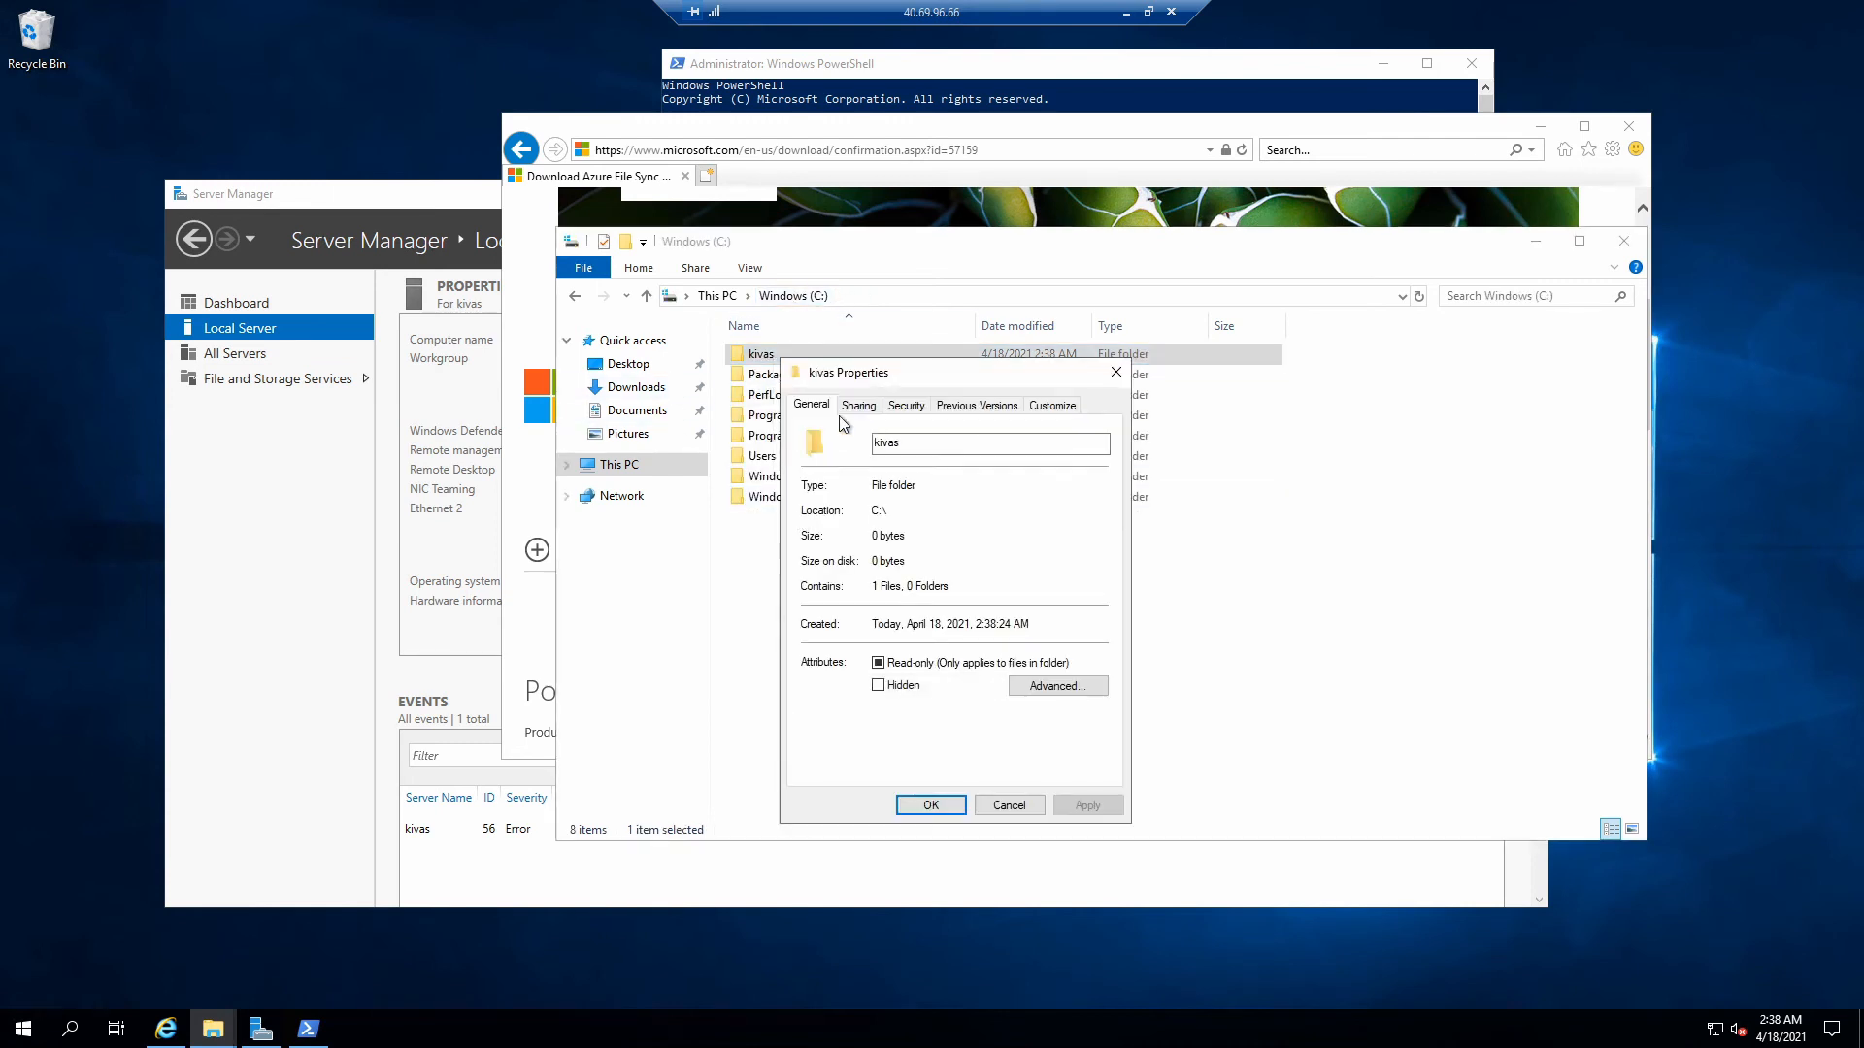
pyautogui.click(858, 405)
pyautogui.click(867, 539)
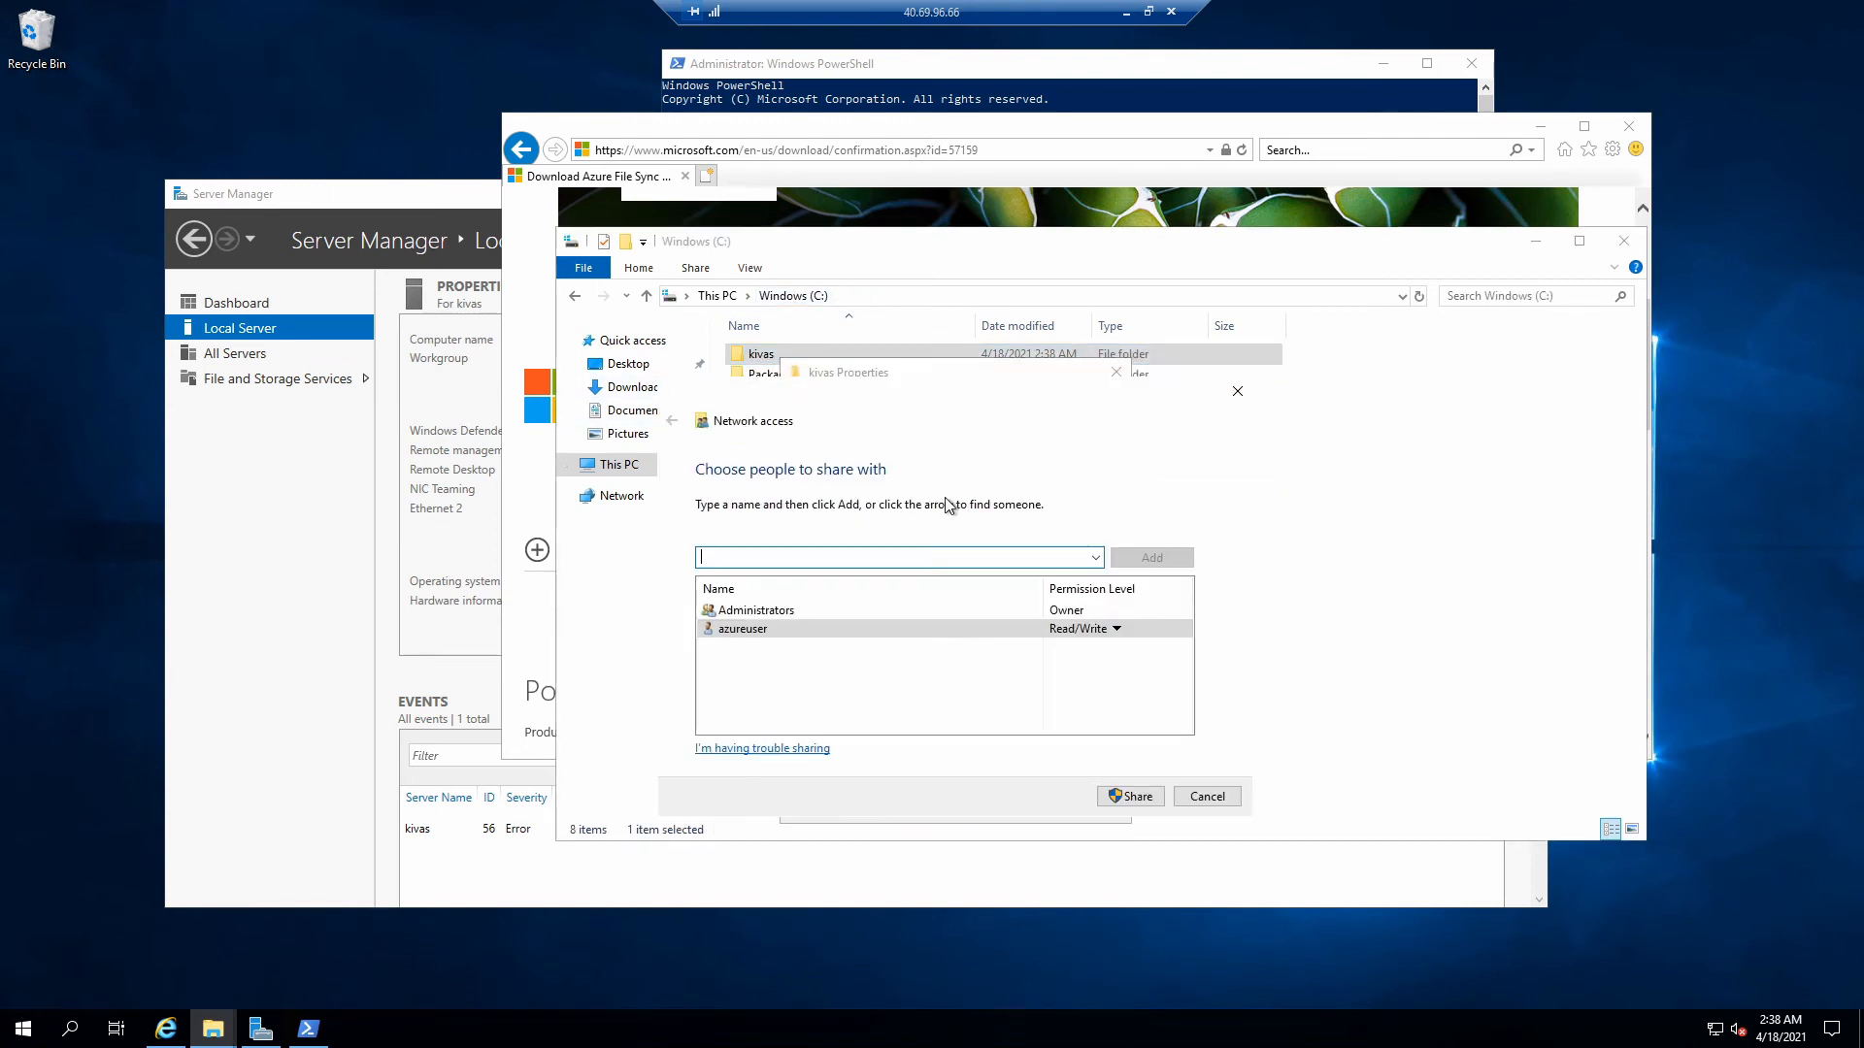
pyautogui.click(1116, 629)
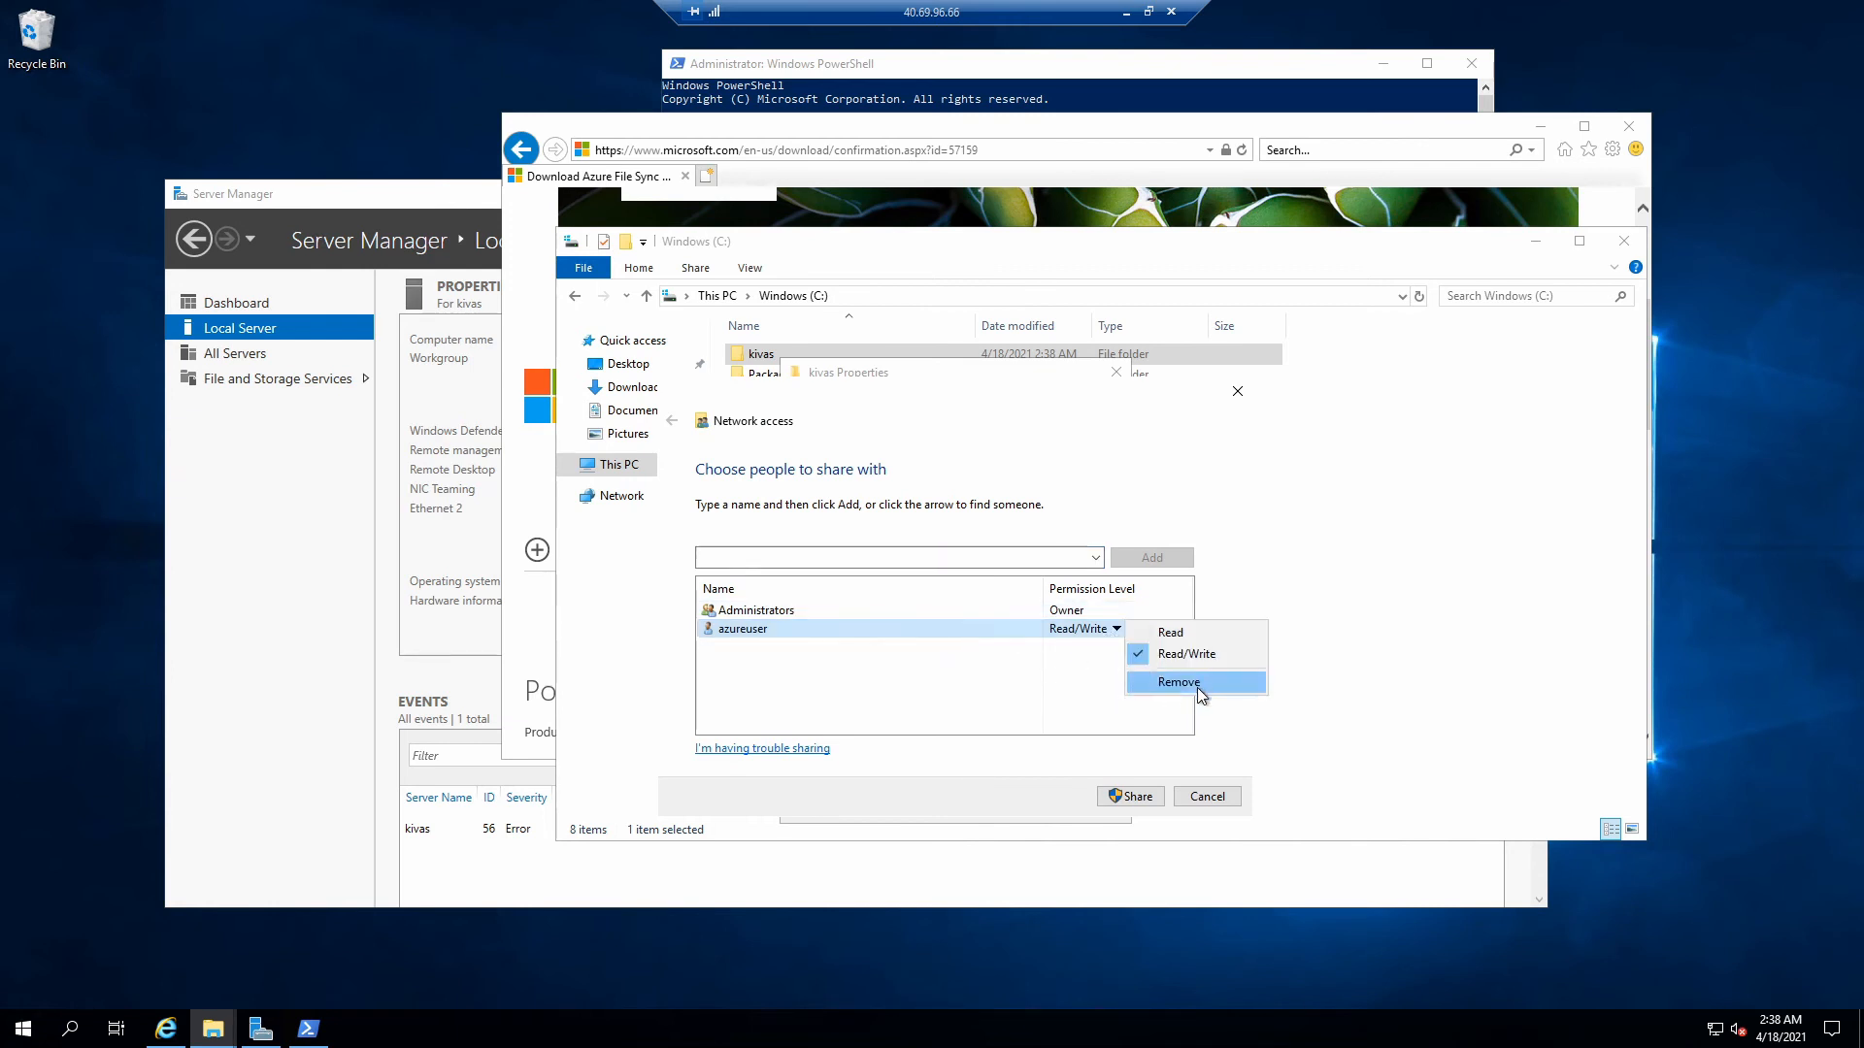
pyautogui.click(959, 666)
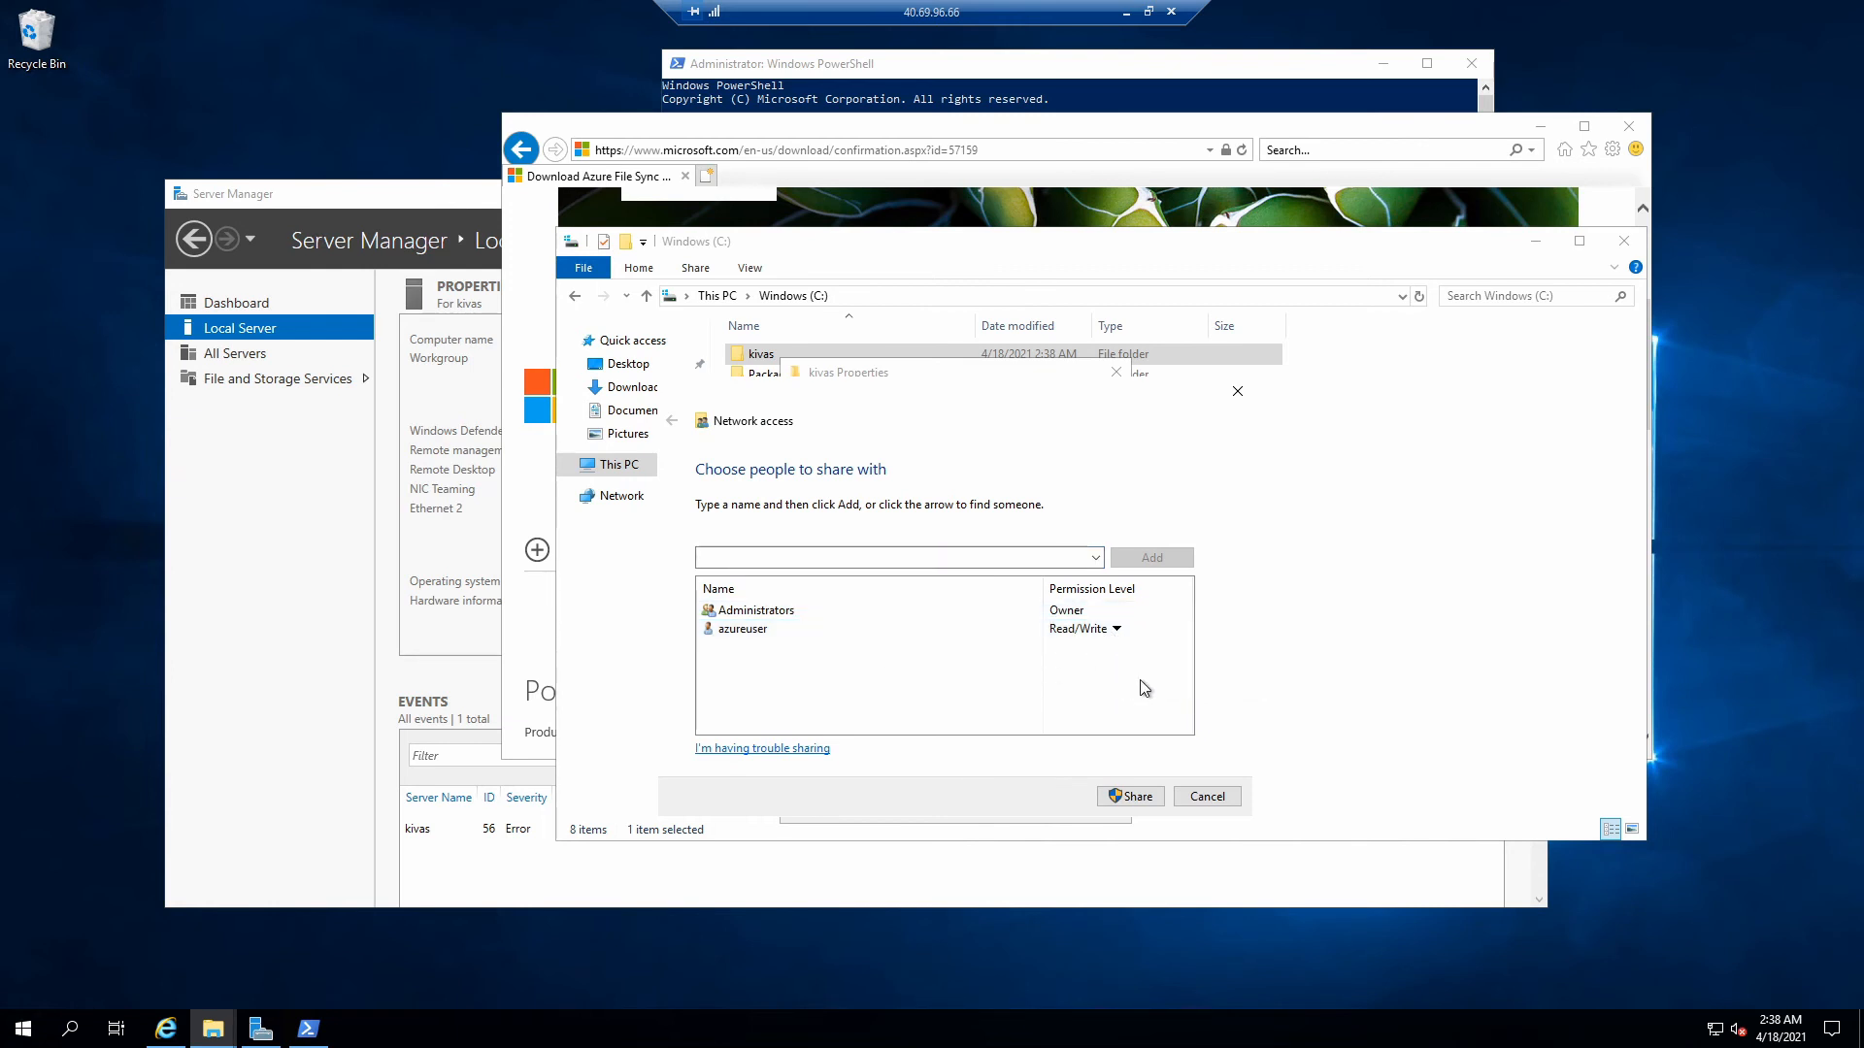
pyautogui.click(1129, 796)
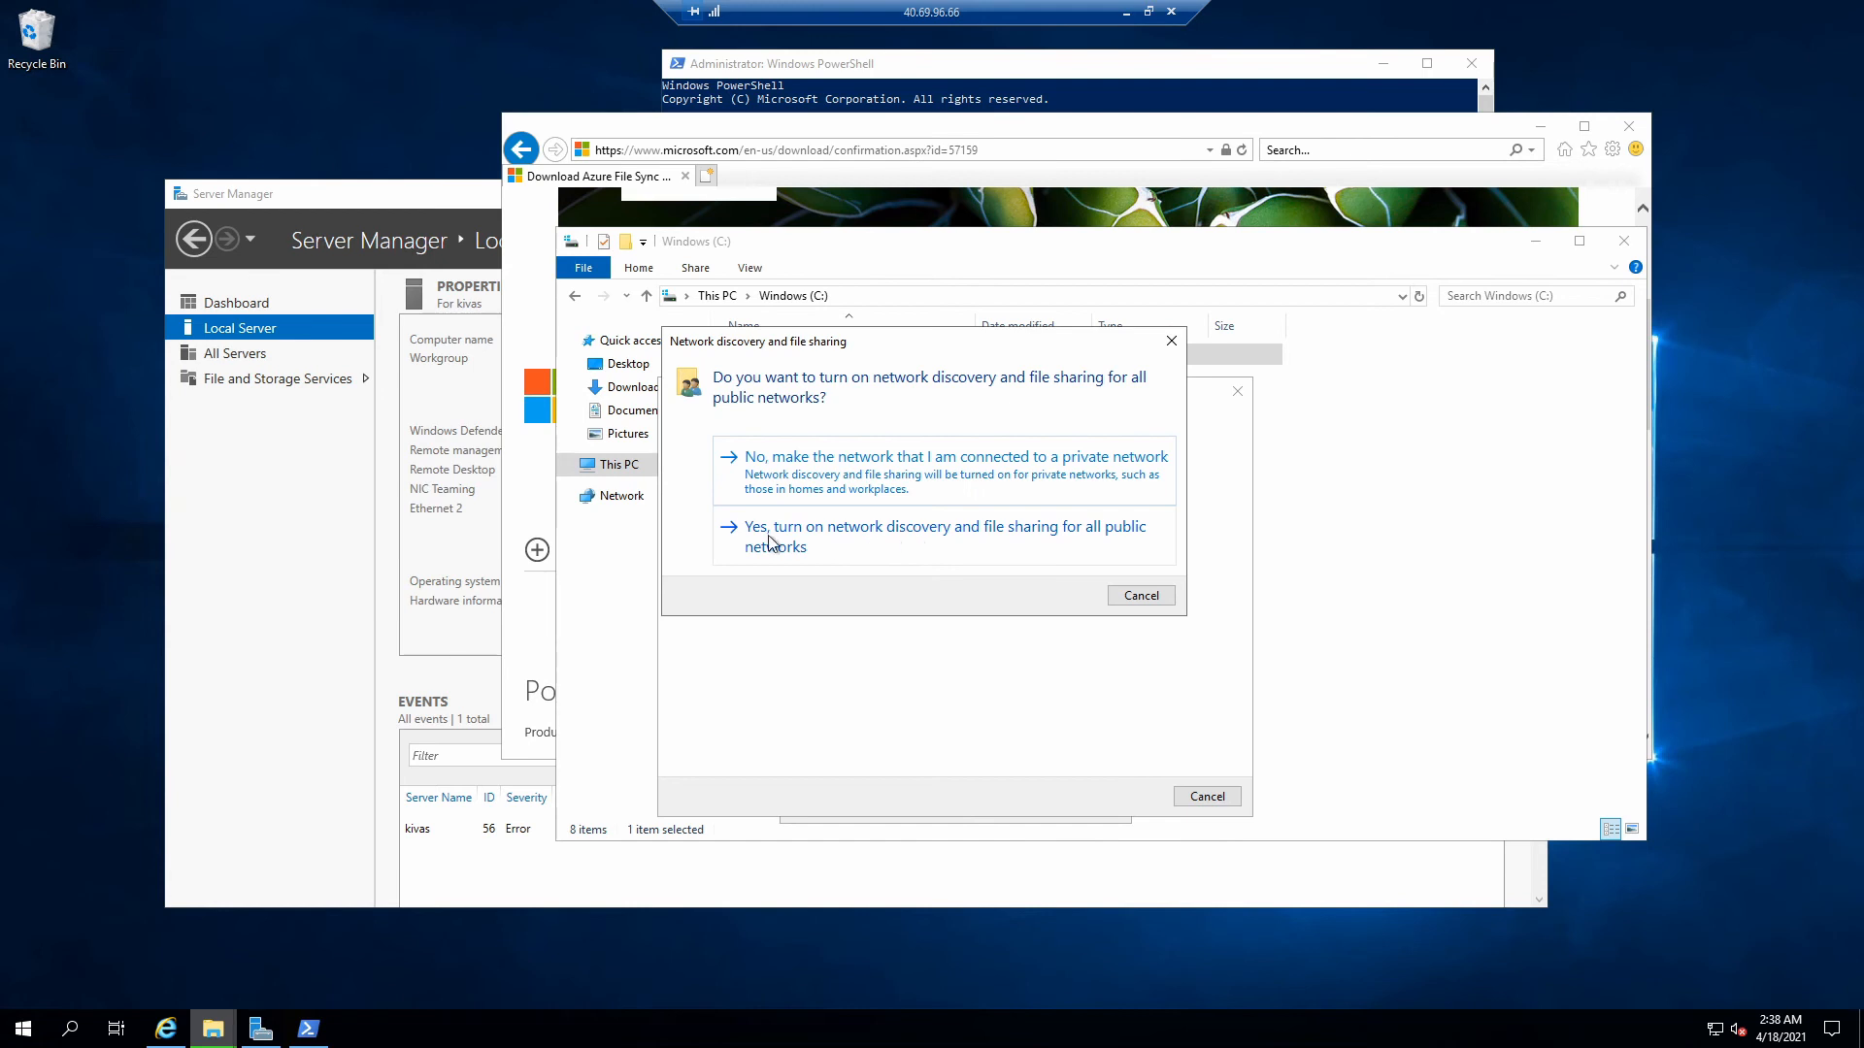
pyautogui.click(903, 545)
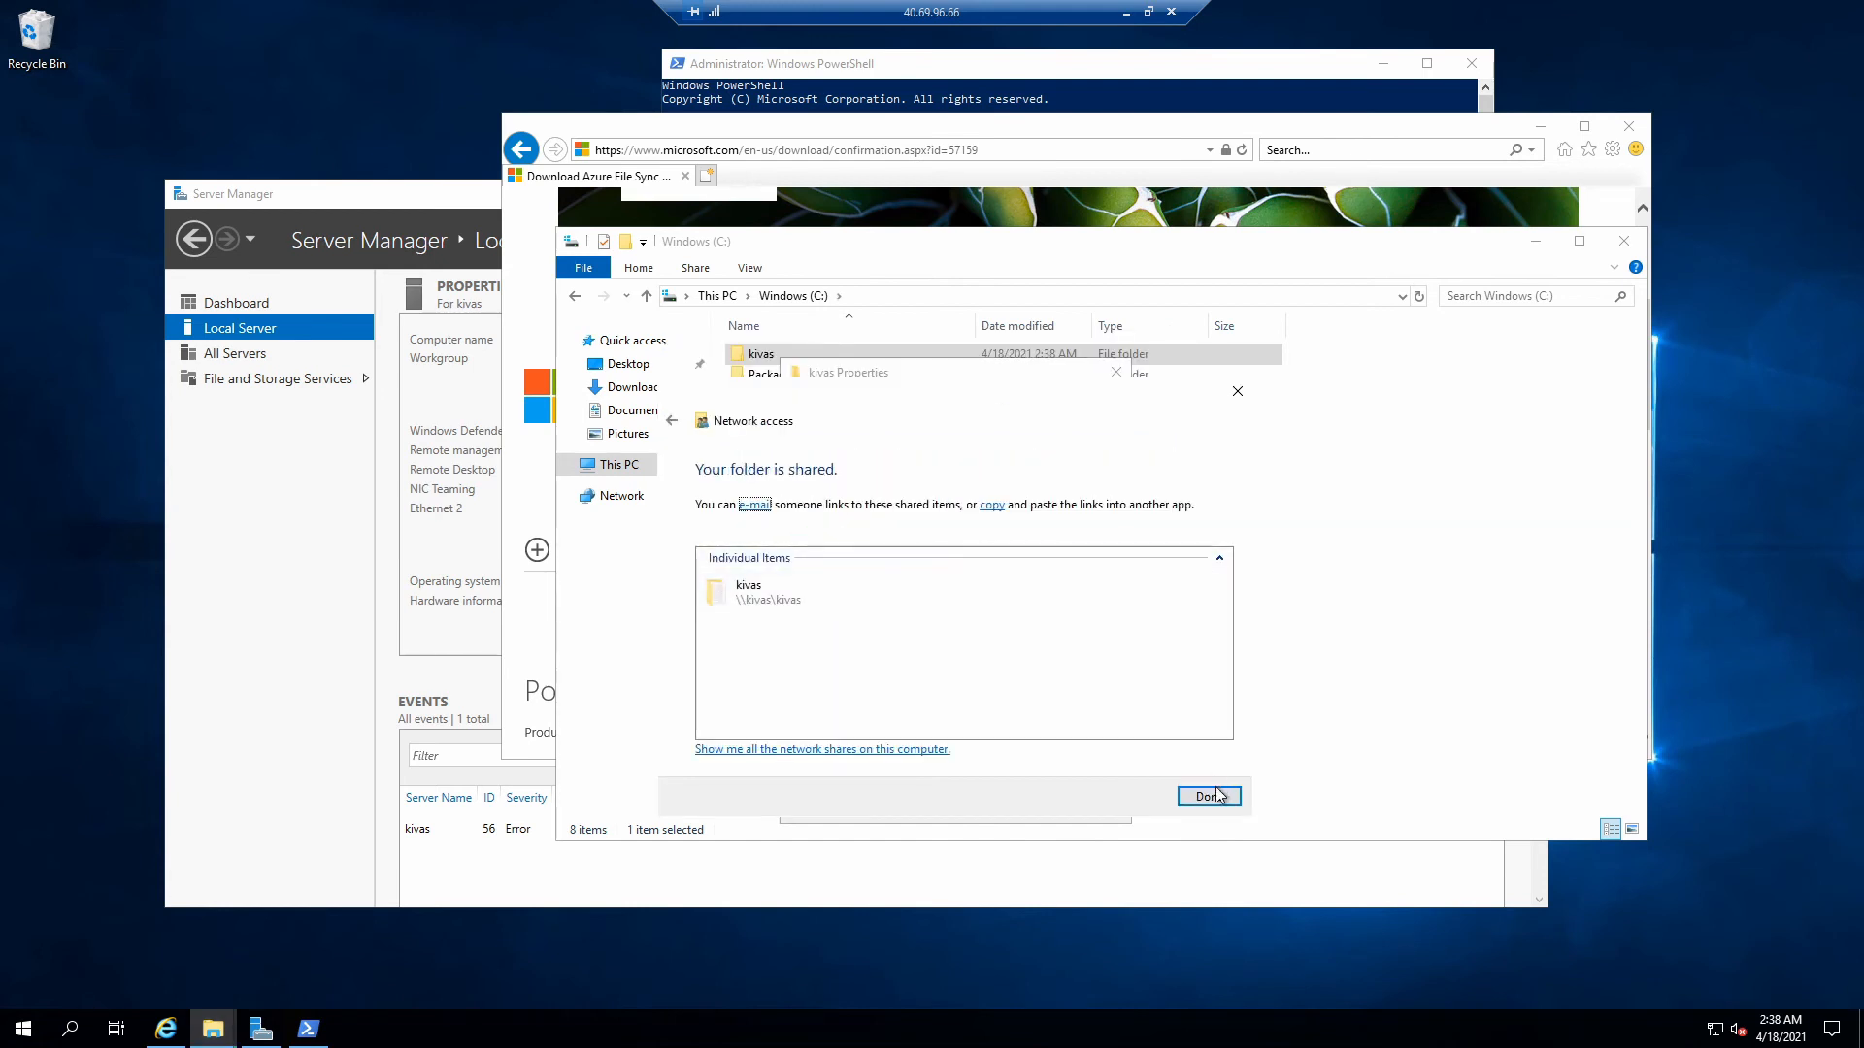
pyautogui.click(1167, 798)
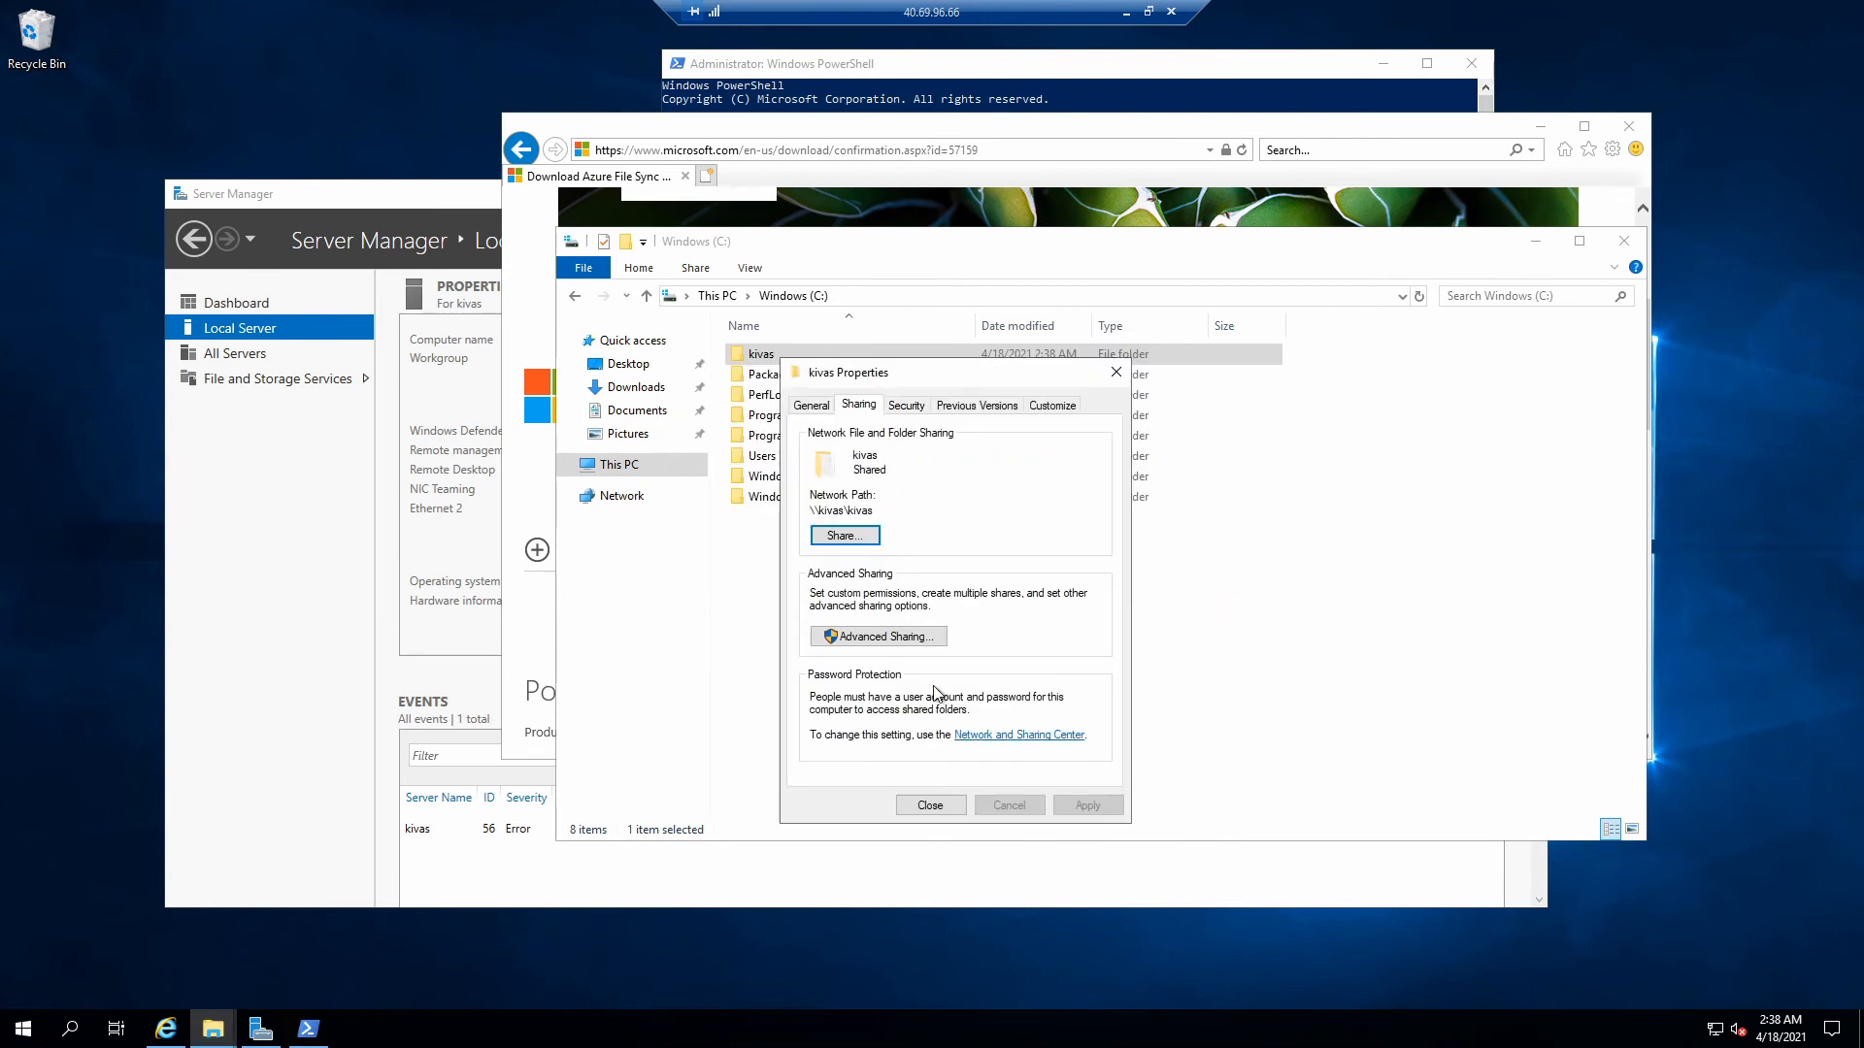
pyautogui.click(930, 803)
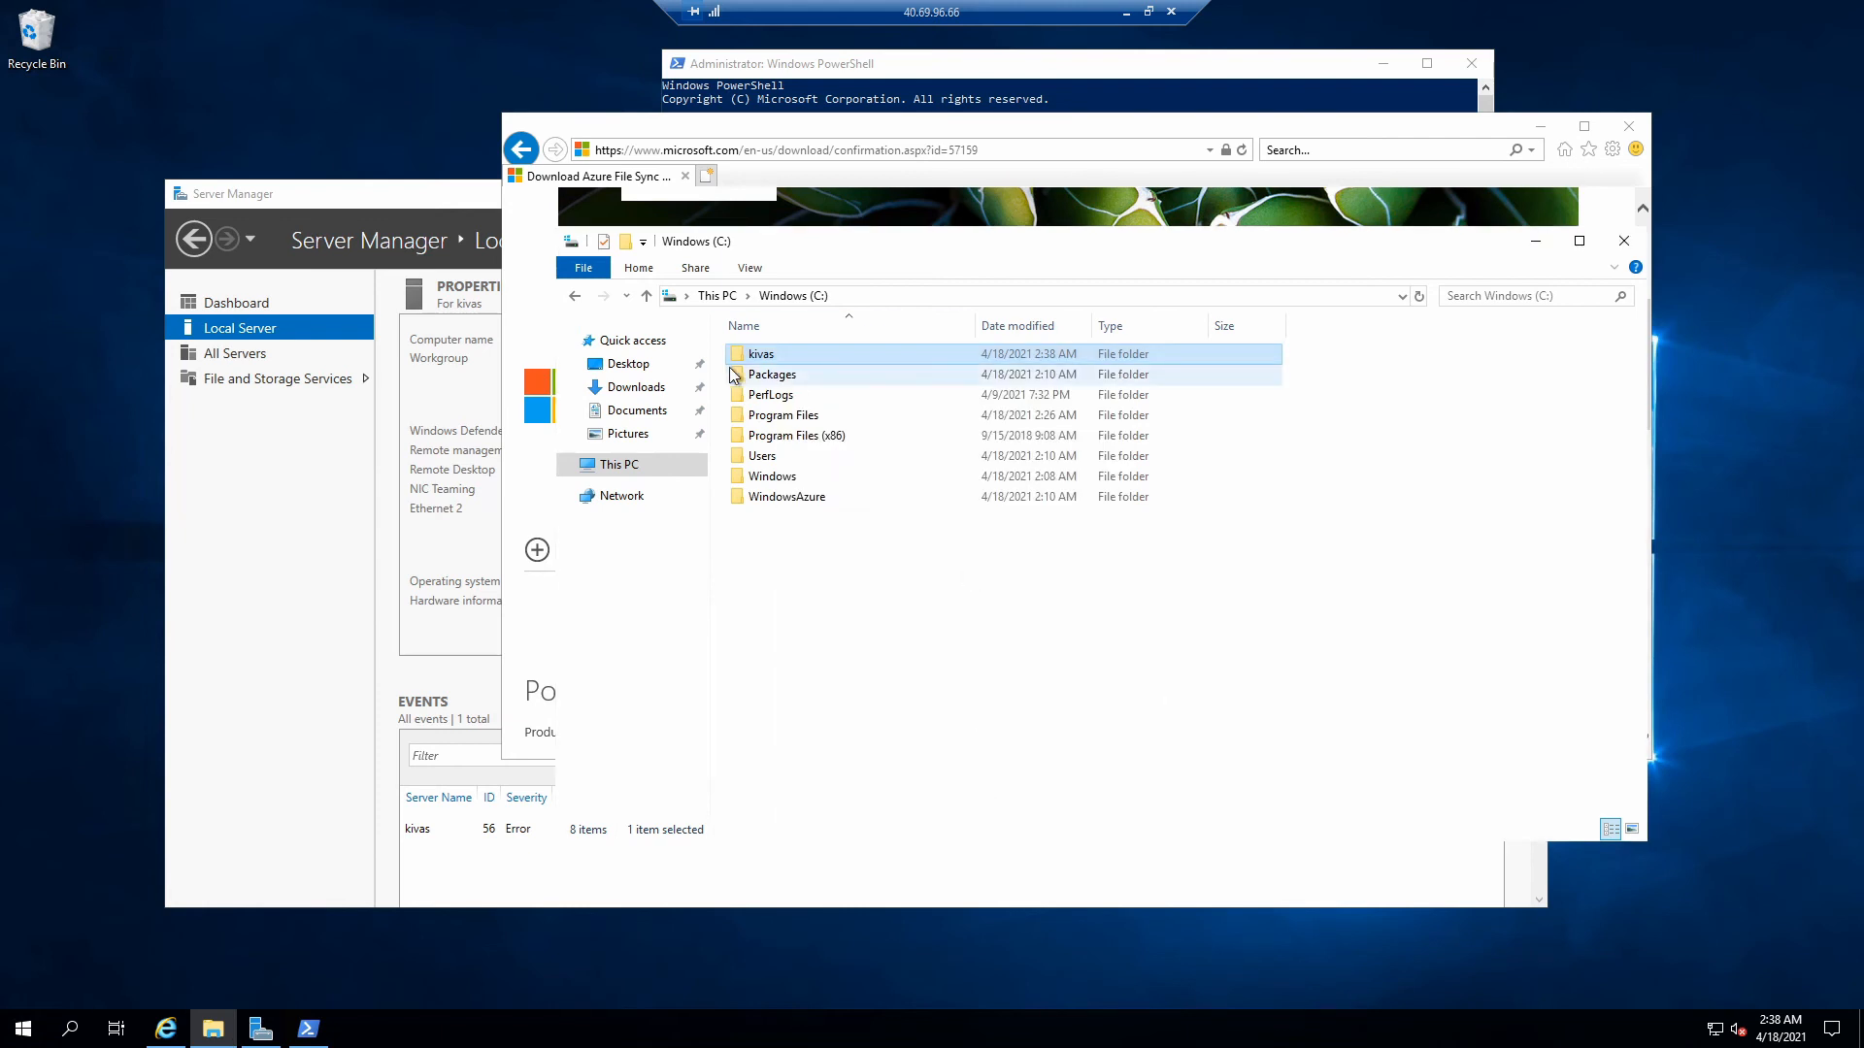
# - Take the remote desktop out of full screen and reposition its window lower
pyautogui.click(1148, 11)
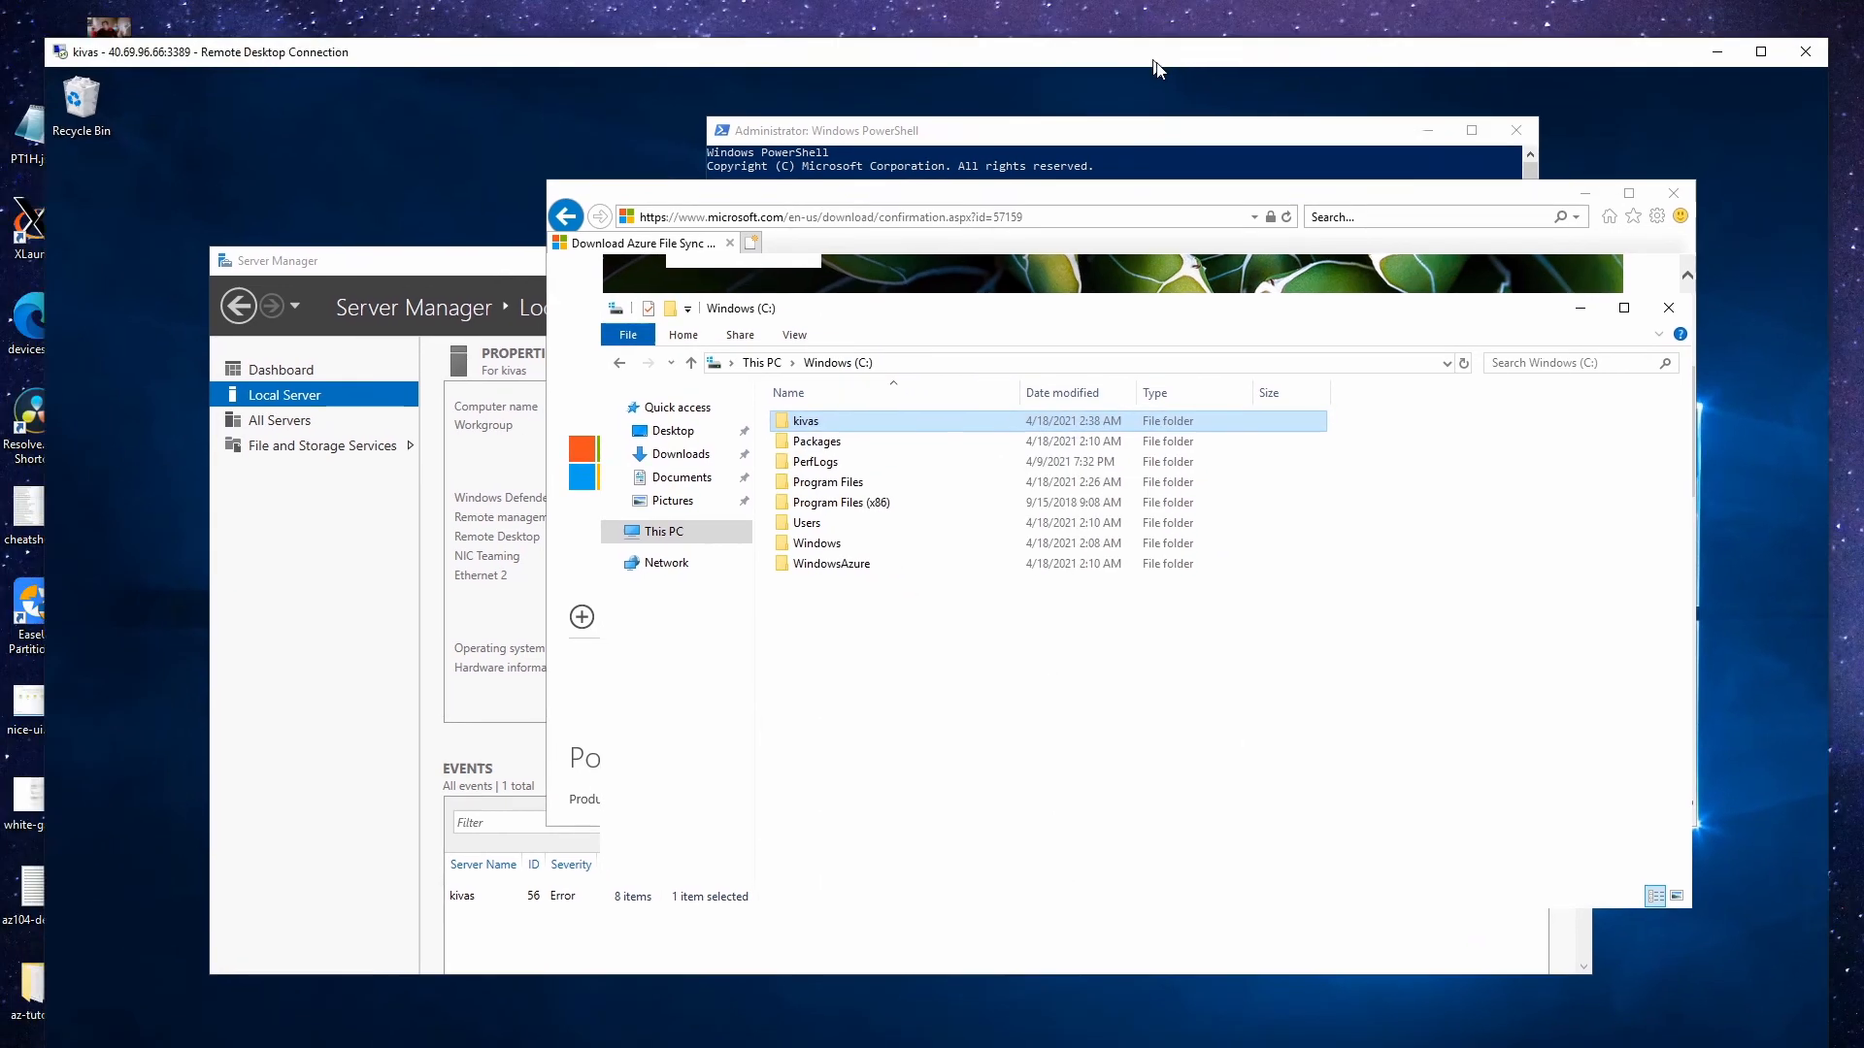
pyautogui.moveTo(1155, 66)
pyautogui.mouseDown()
pyautogui.moveTo(1136, 30)
pyautogui.moveTo(1149, 41)
pyautogui.mouseUp()
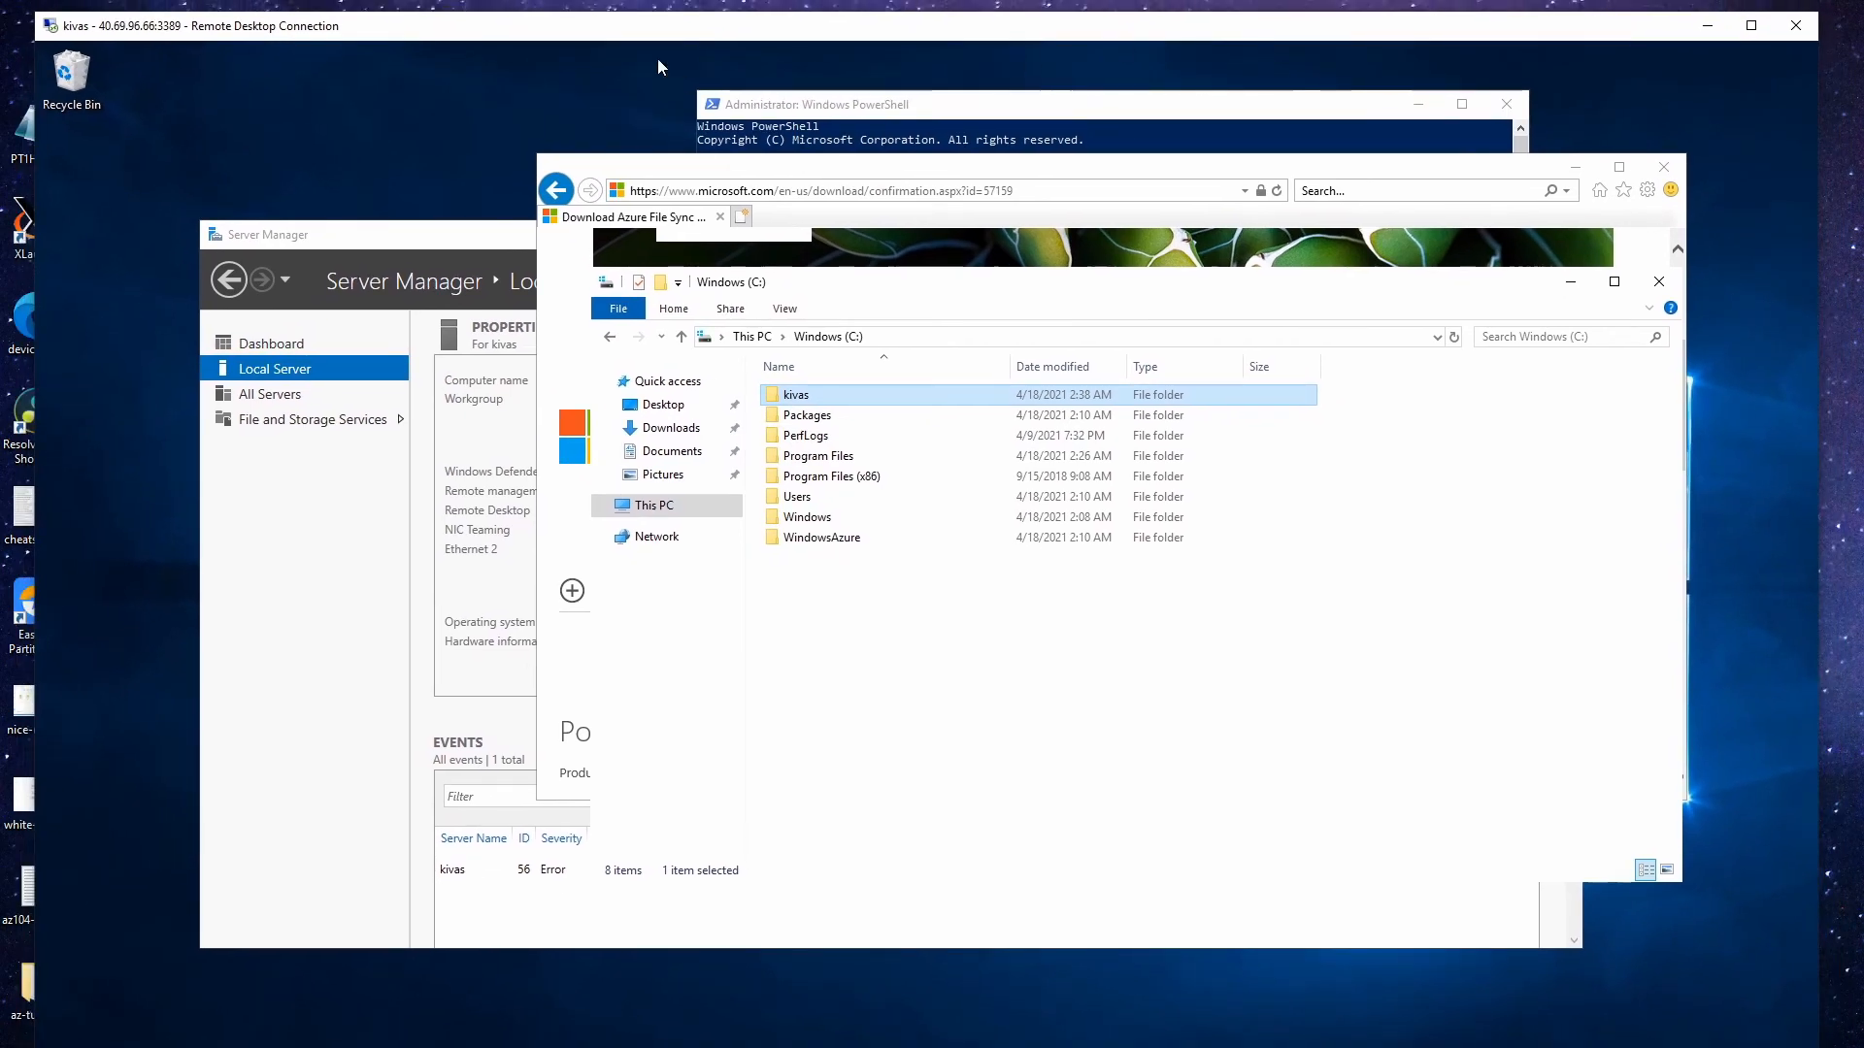
pyautogui.moveTo(607, 31); pyautogui.dragTo(660, 83)
# - Close the old kivas tab and search 'sync' to list Storage Sync Services in a maximized browser
pyautogui.click(610, 120)
pyautogui.click(559, 100)
pyautogui.click(559, 101)
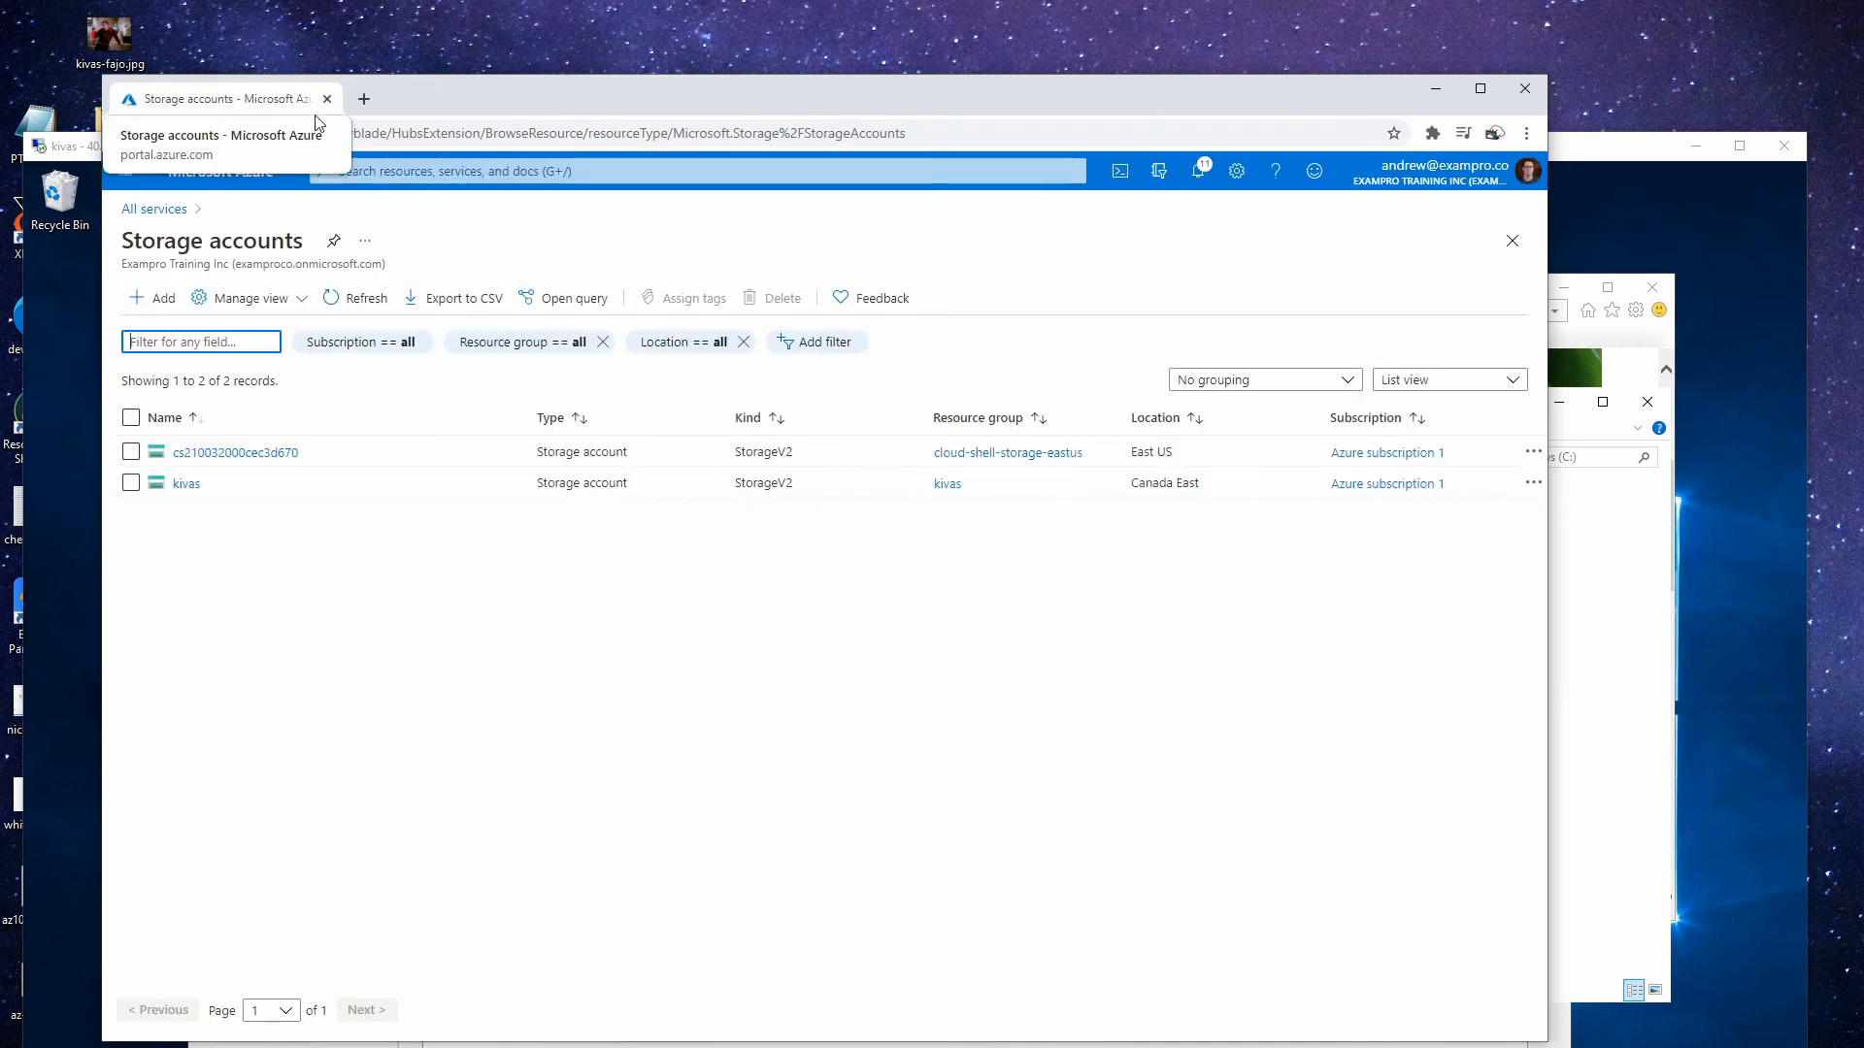
pyautogui.click(395, 167)
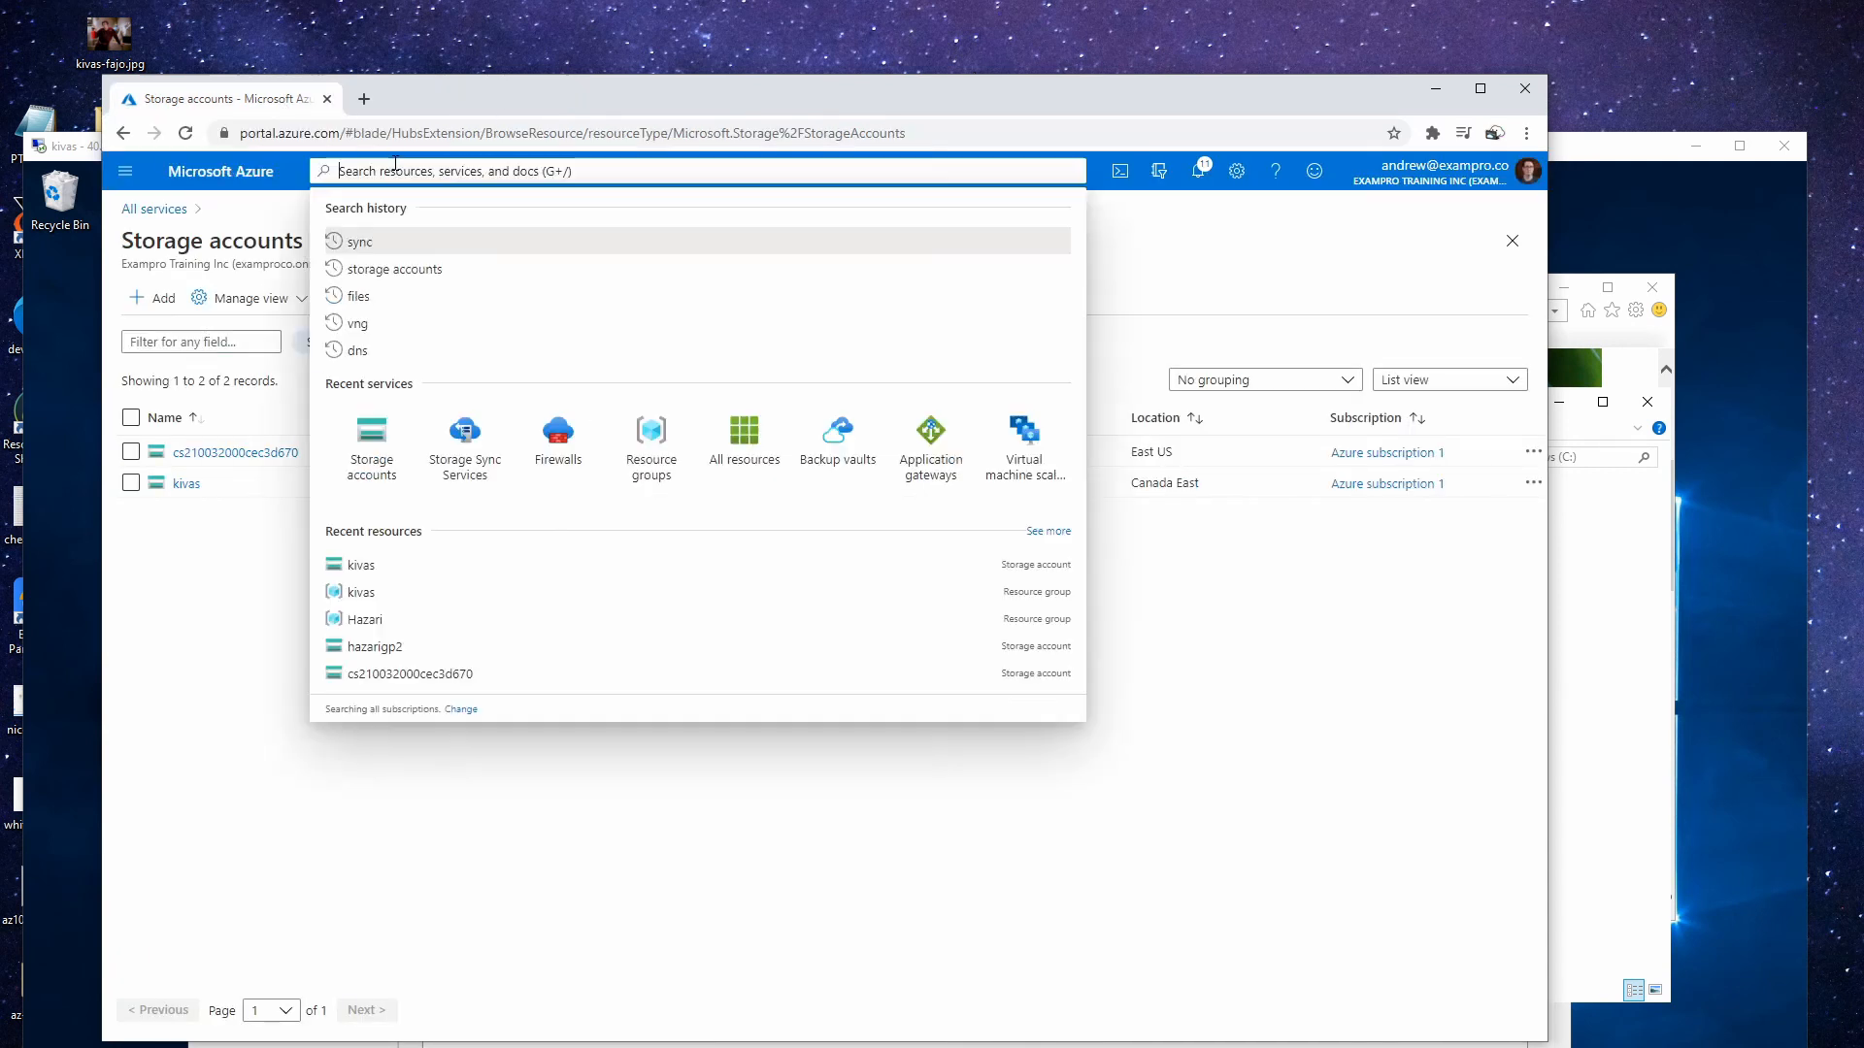
pyautogui.write('sync')
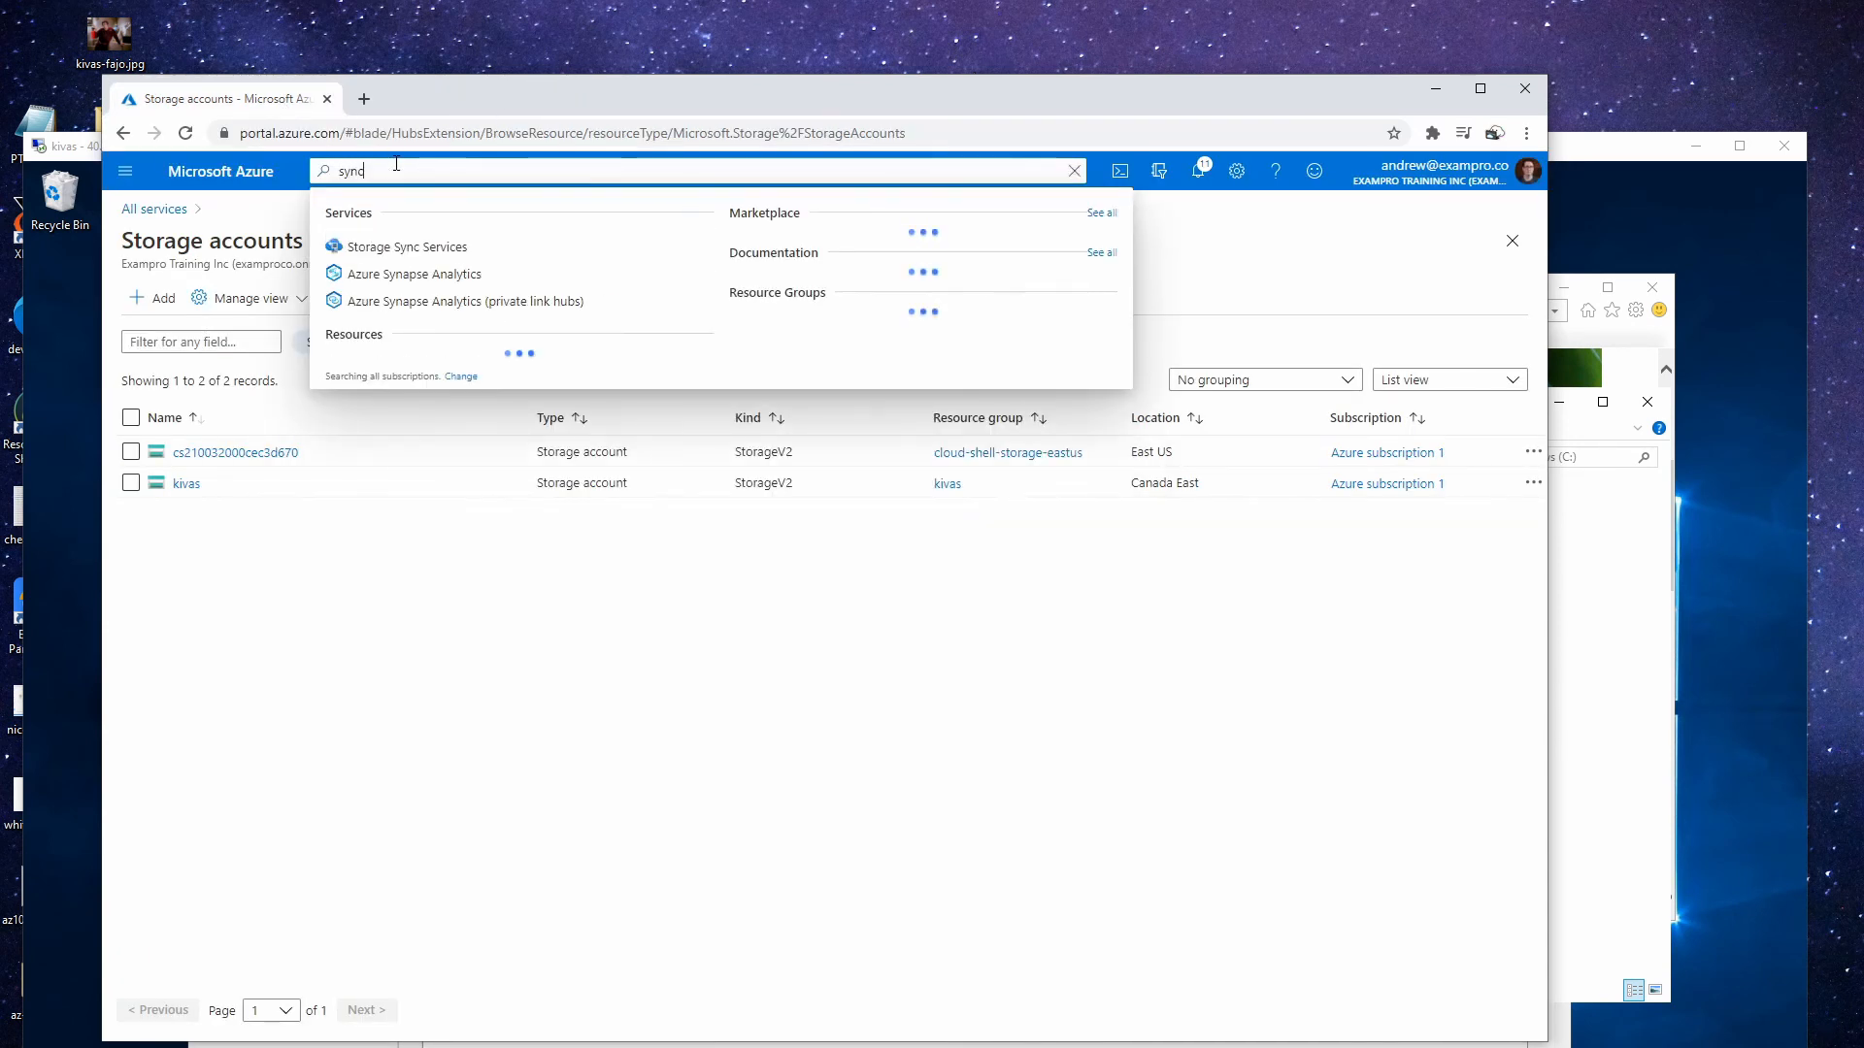
pyautogui.press('Return')
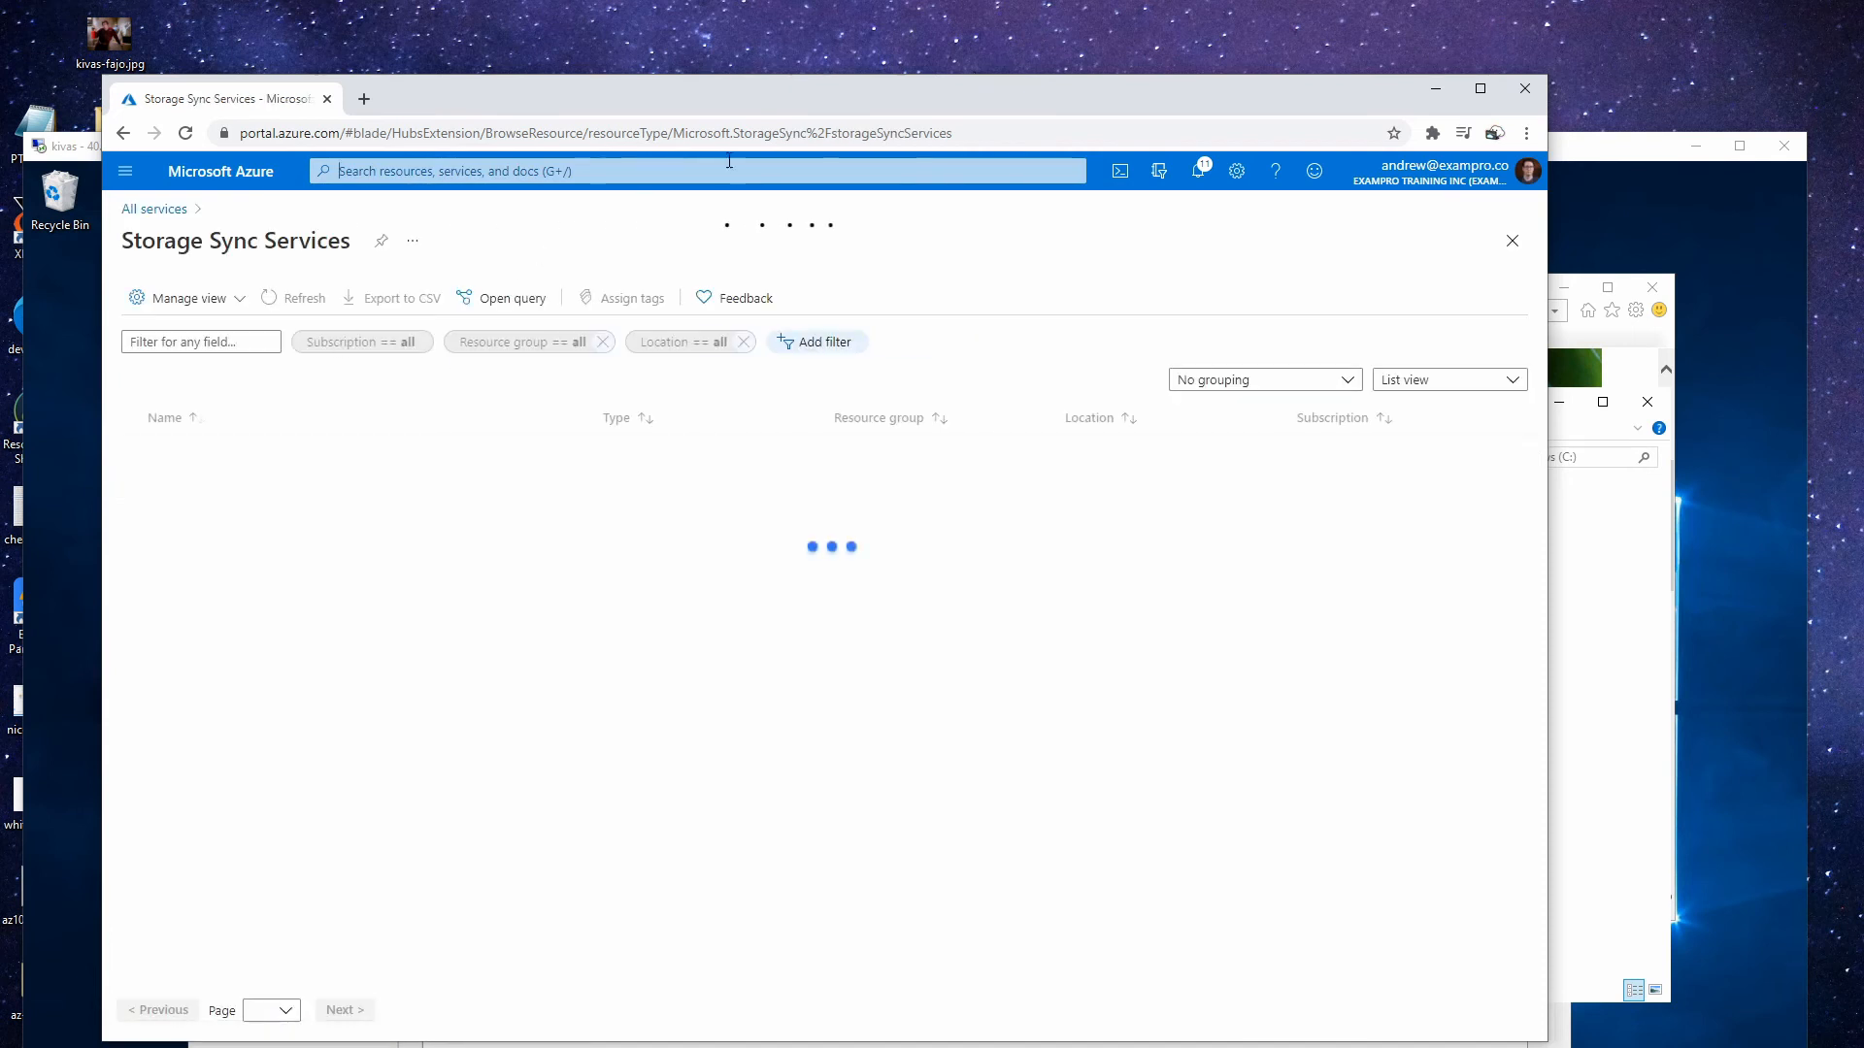
pyautogui.moveTo(686, 101); pyautogui.dragTo(680, 52)
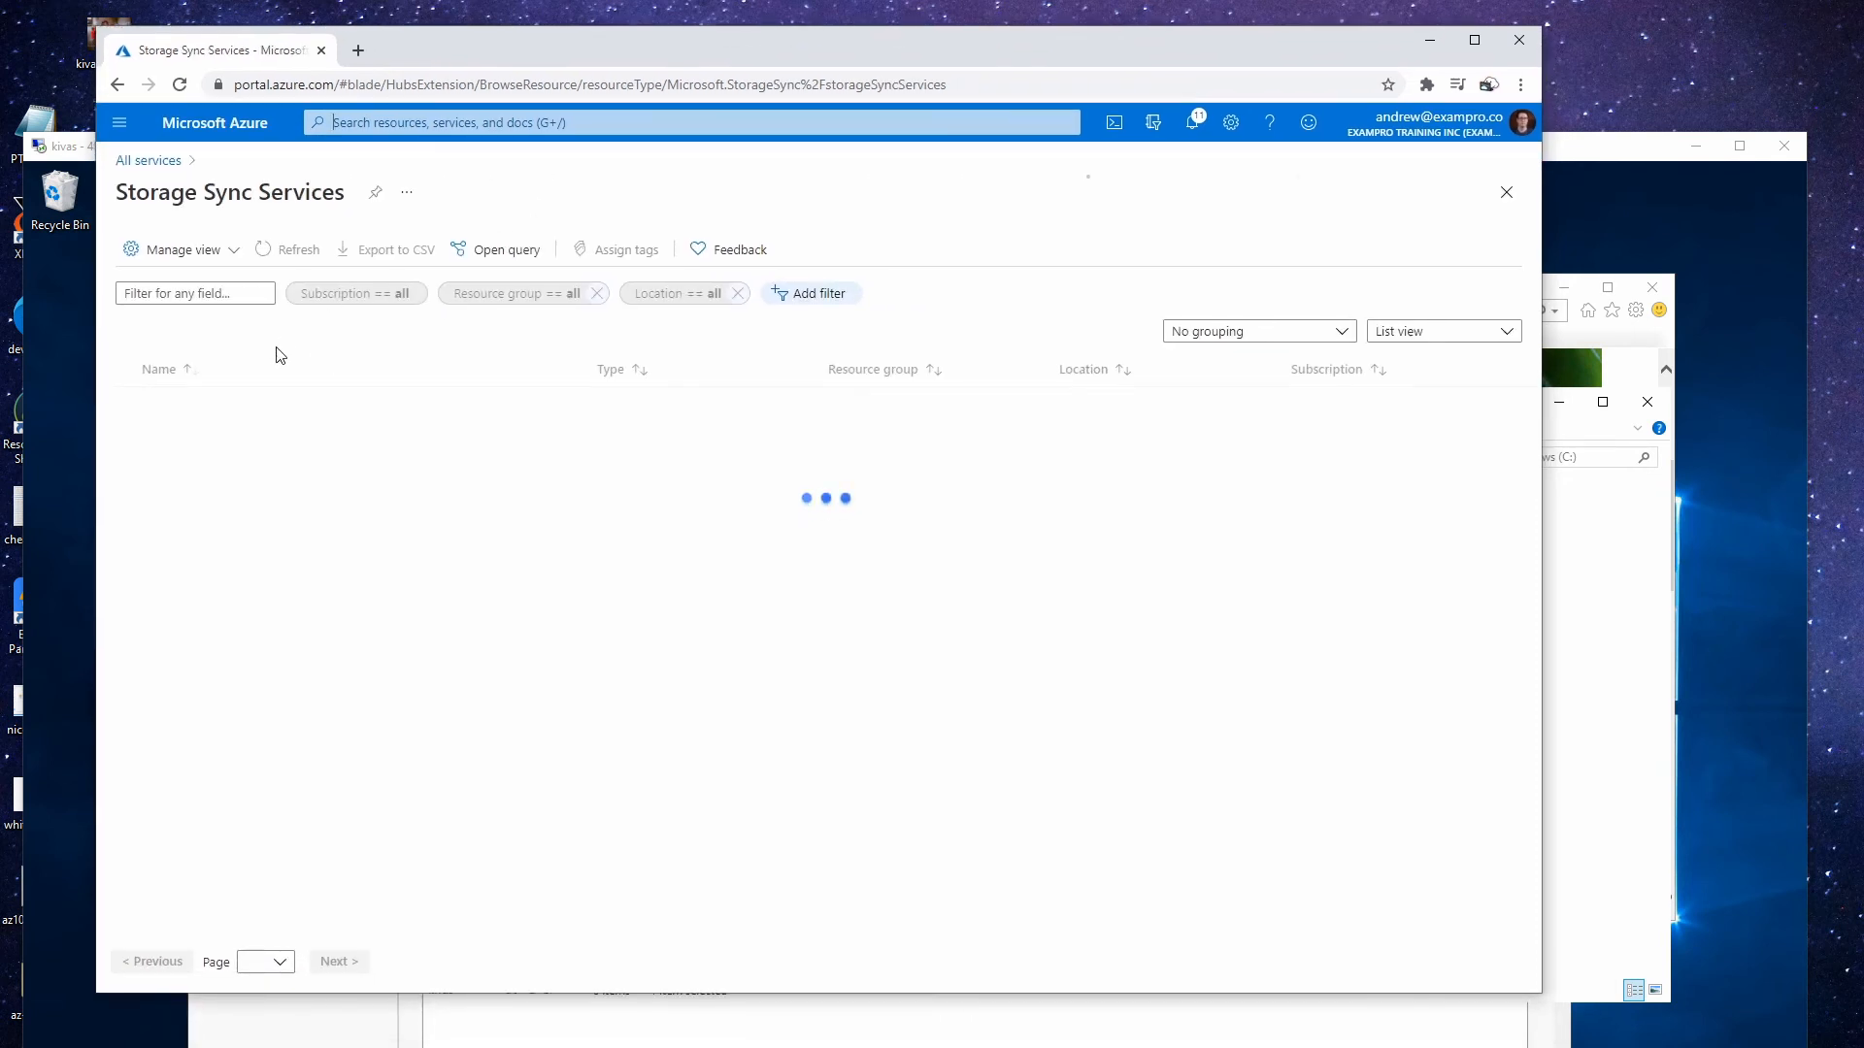
pyautogui.click(1474, 40)
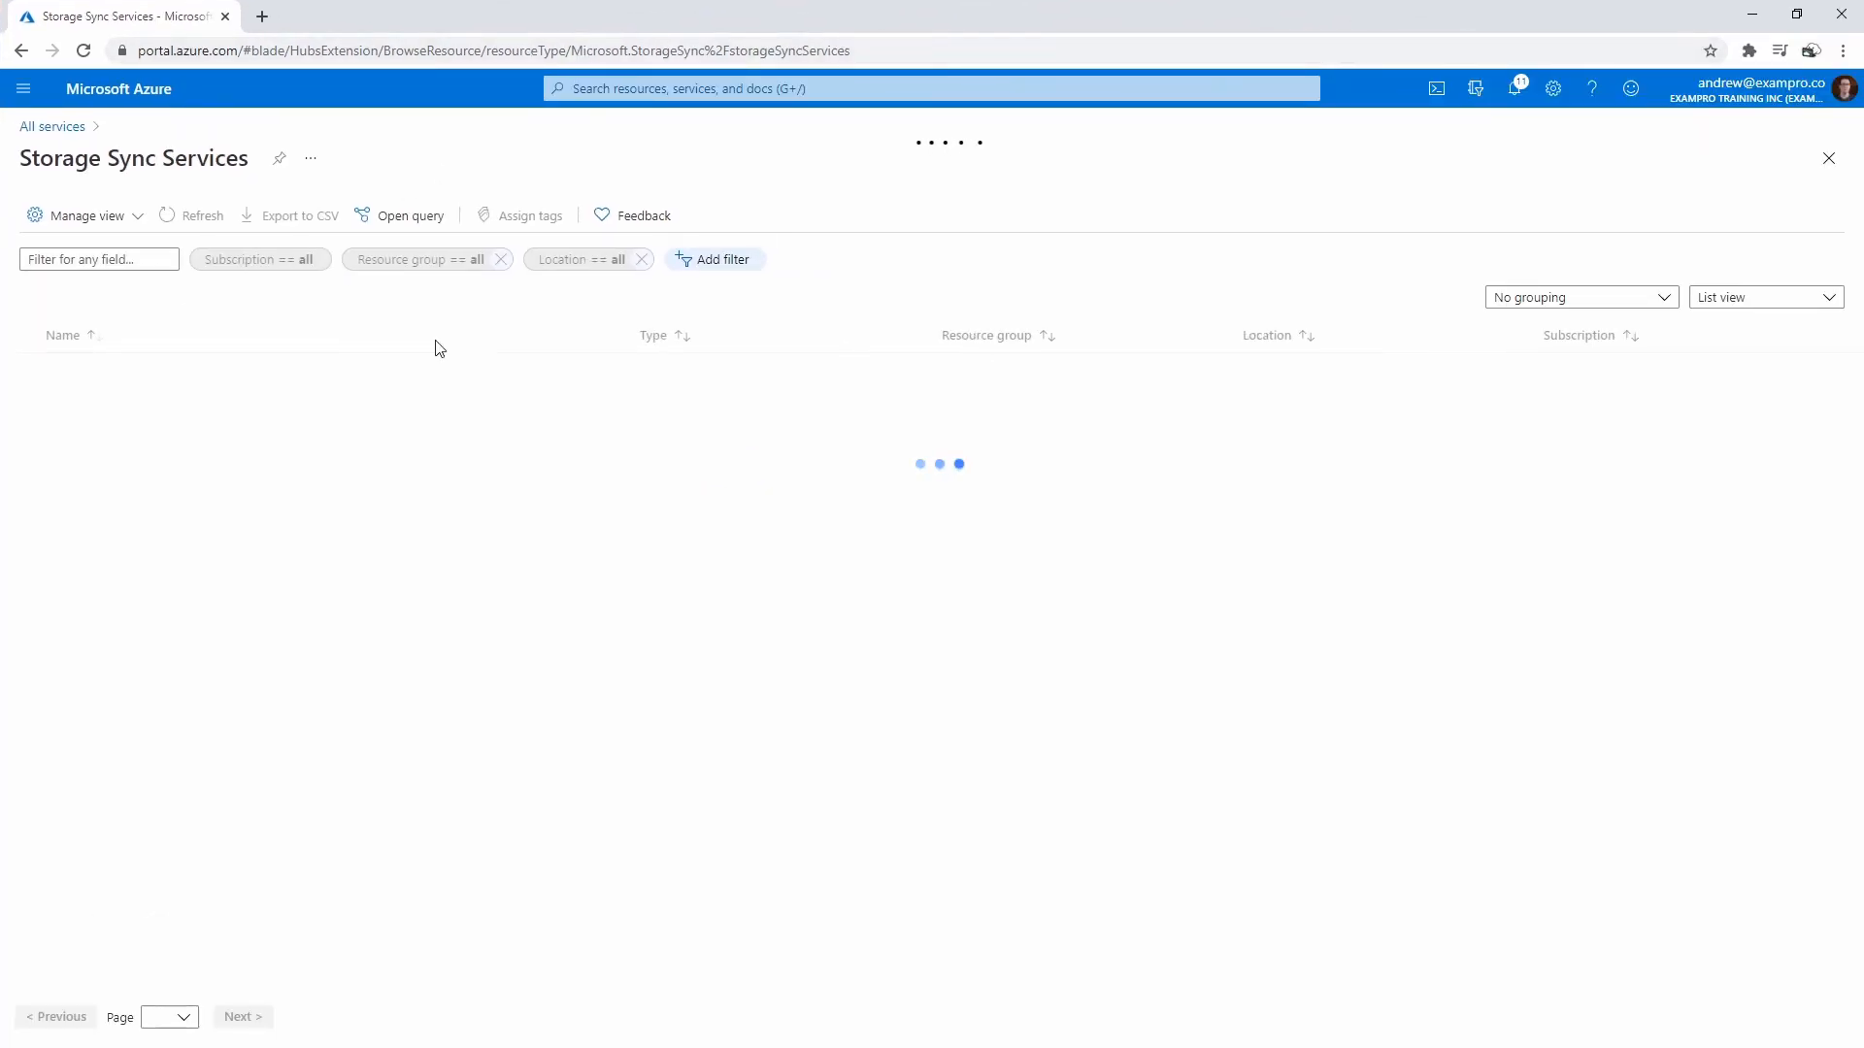
# - Open the kivas storage sync service's kivas sync group
pyautogui.click(92, 371)
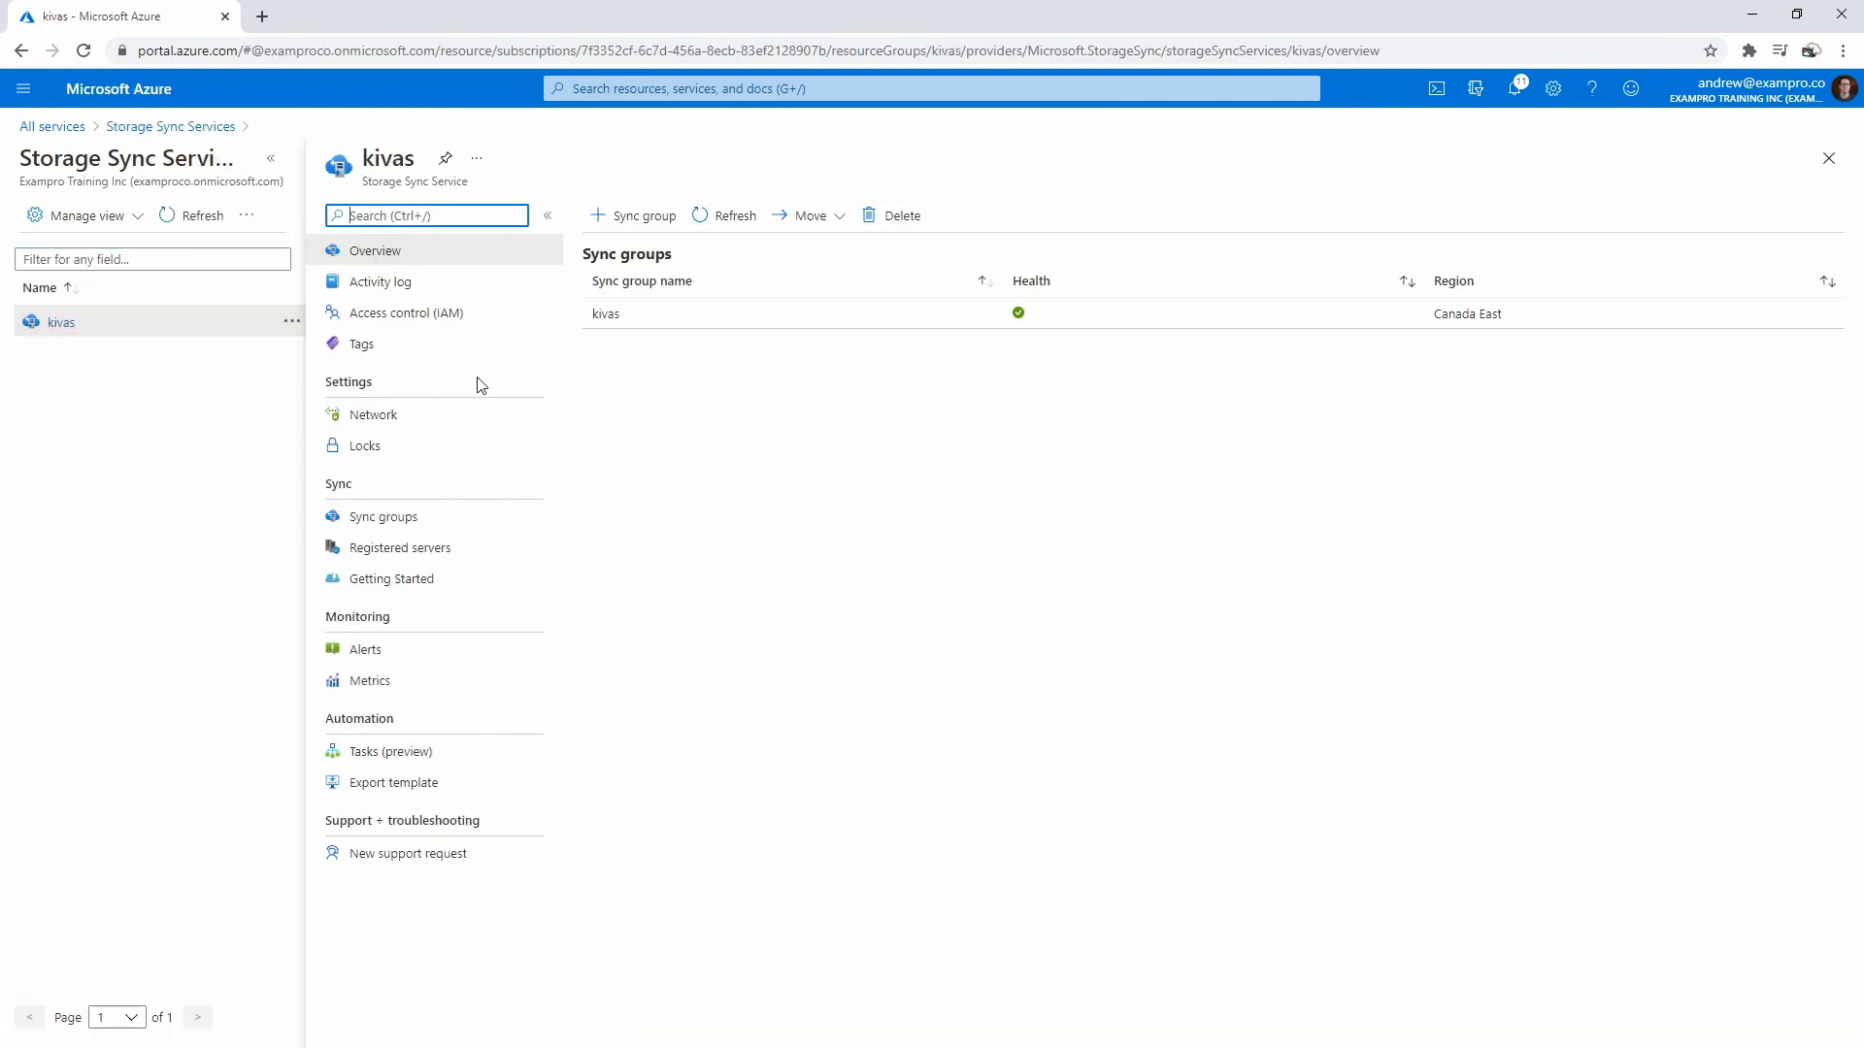
pyautogui.click(408, 517)
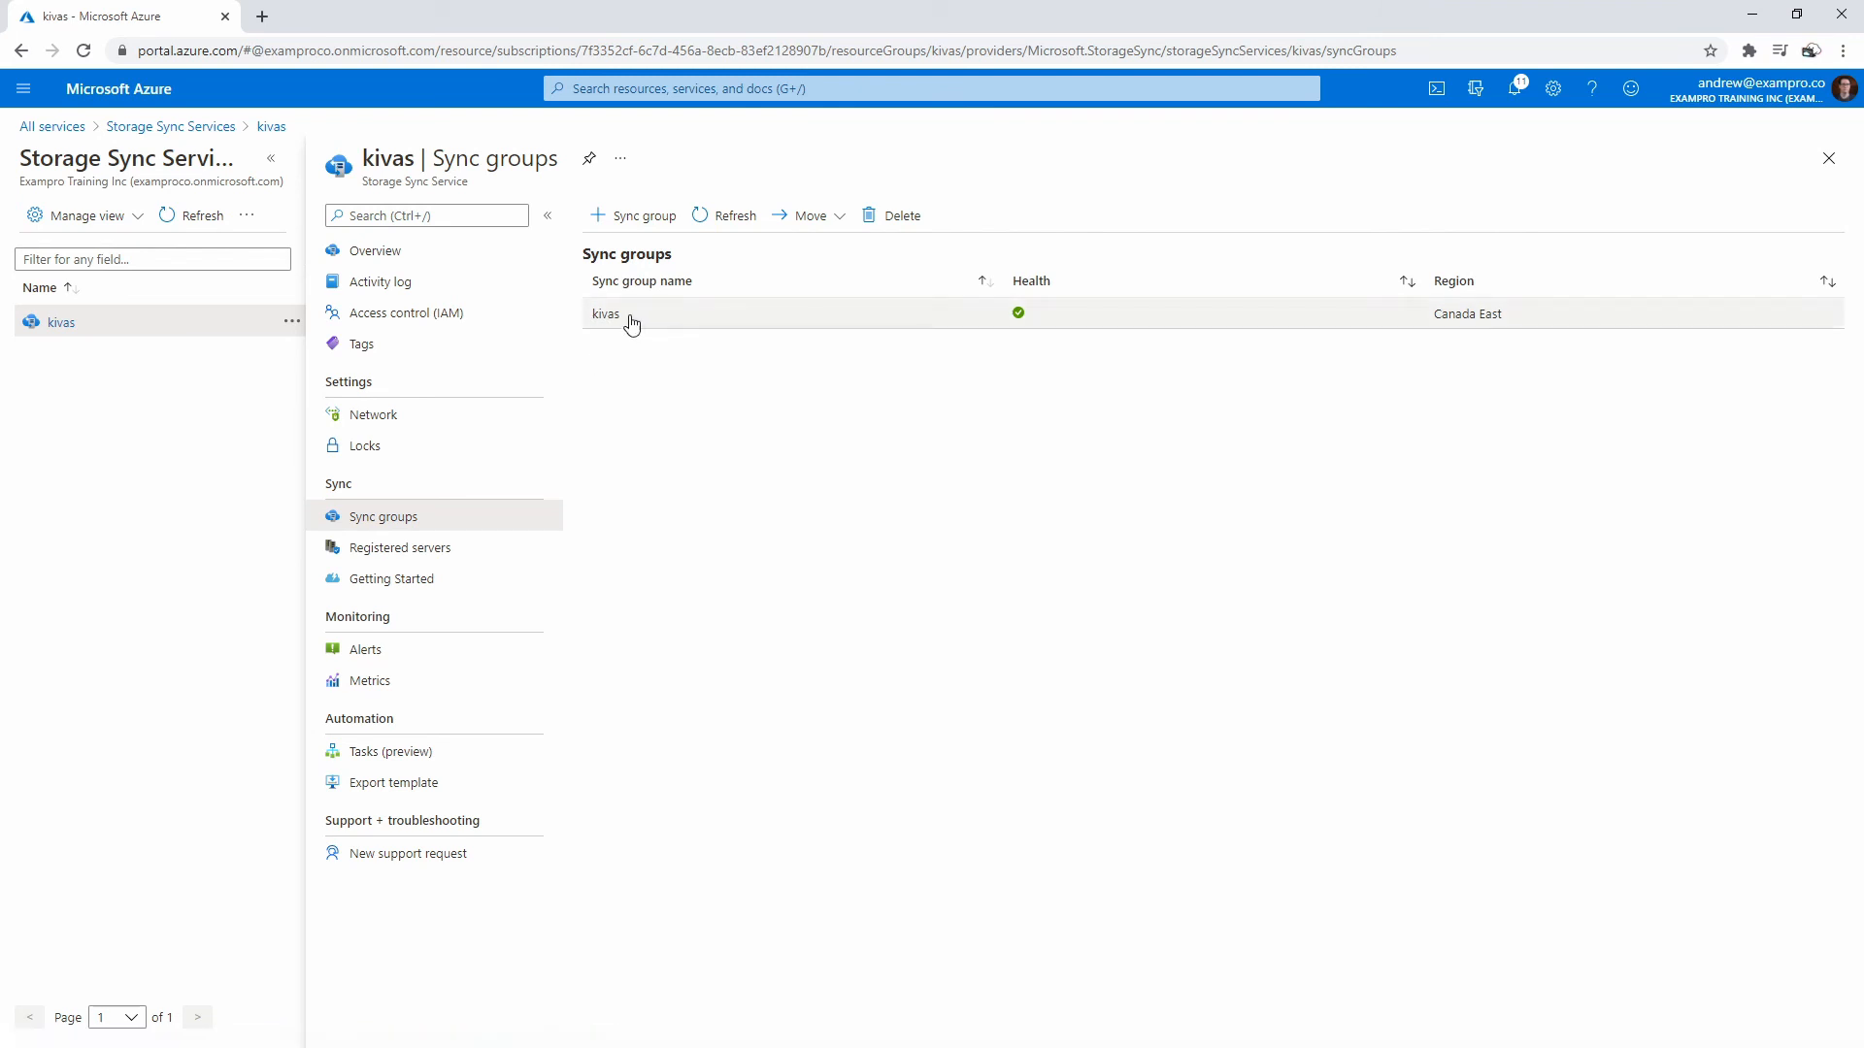
pyautogui.click(626, 320)
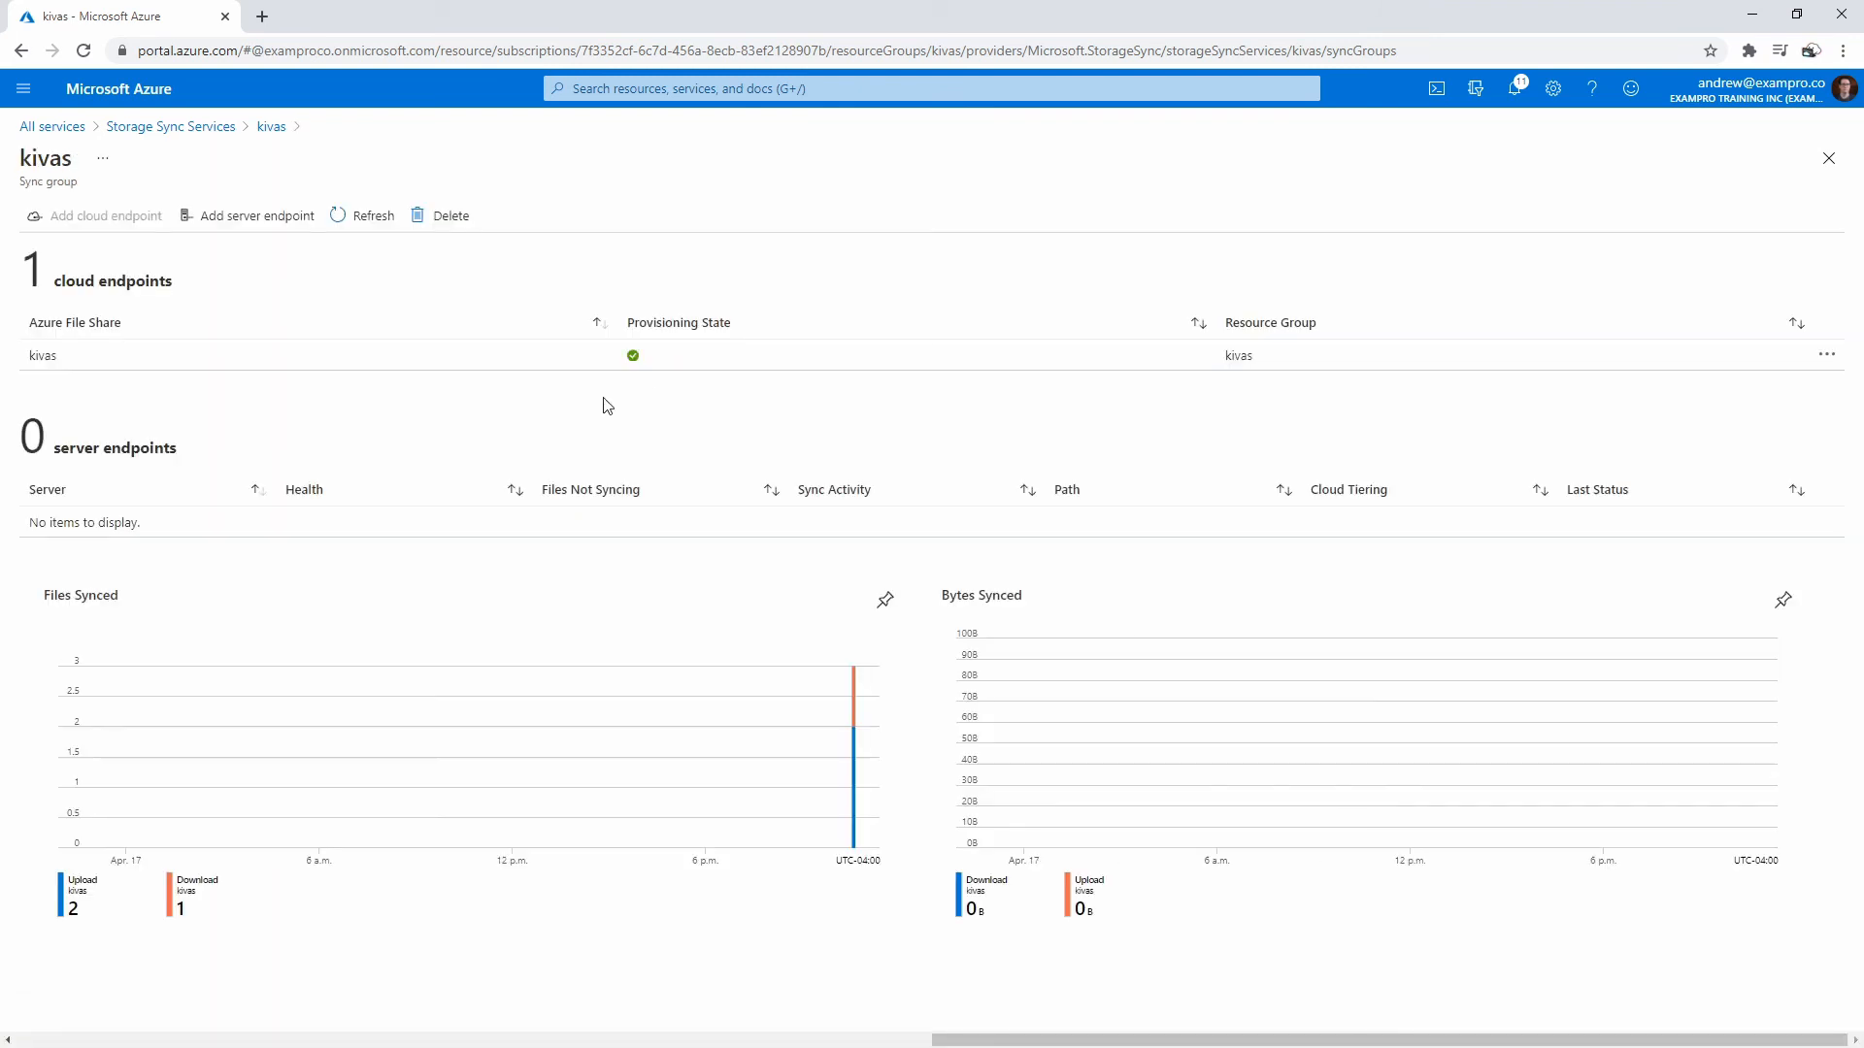
# - Add a server endpoint on registered server kivas with path C:\kivas
pyautogui.click(269, 221)
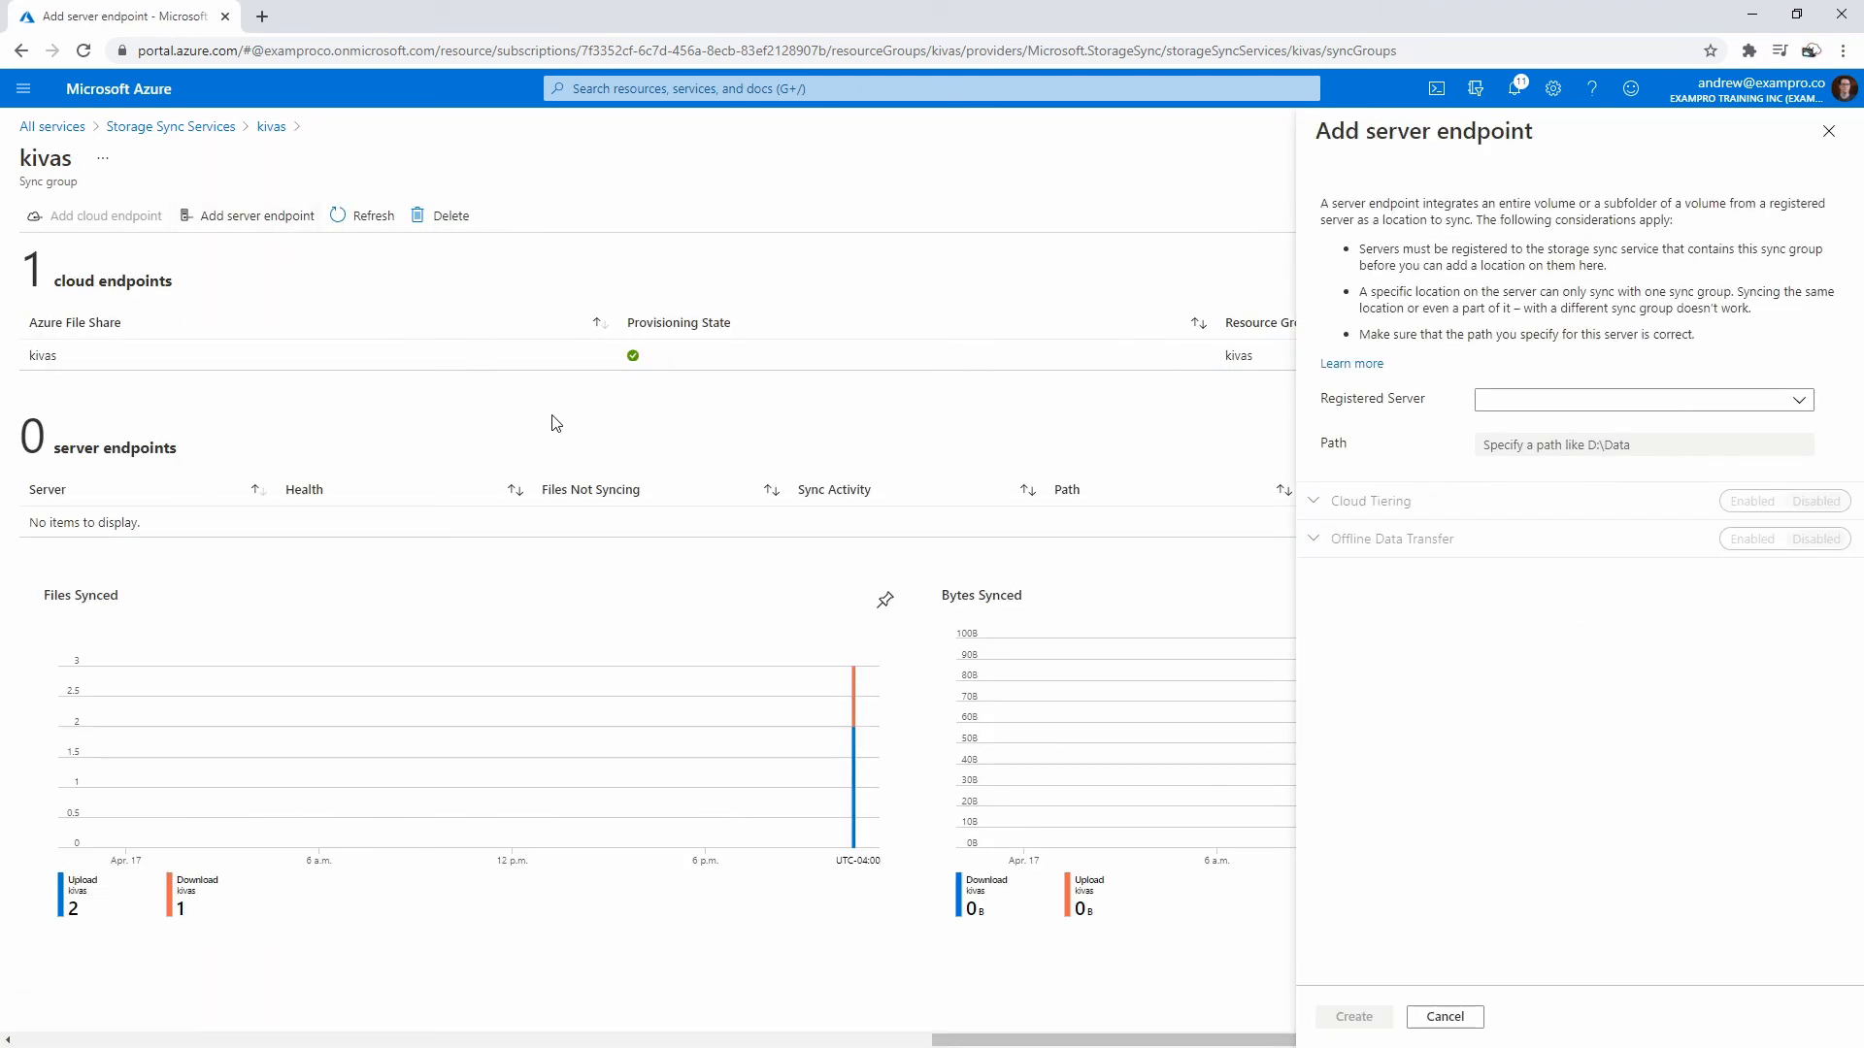
pyautogui.click(1560, 401)
pyautogui.click(1503, 427)
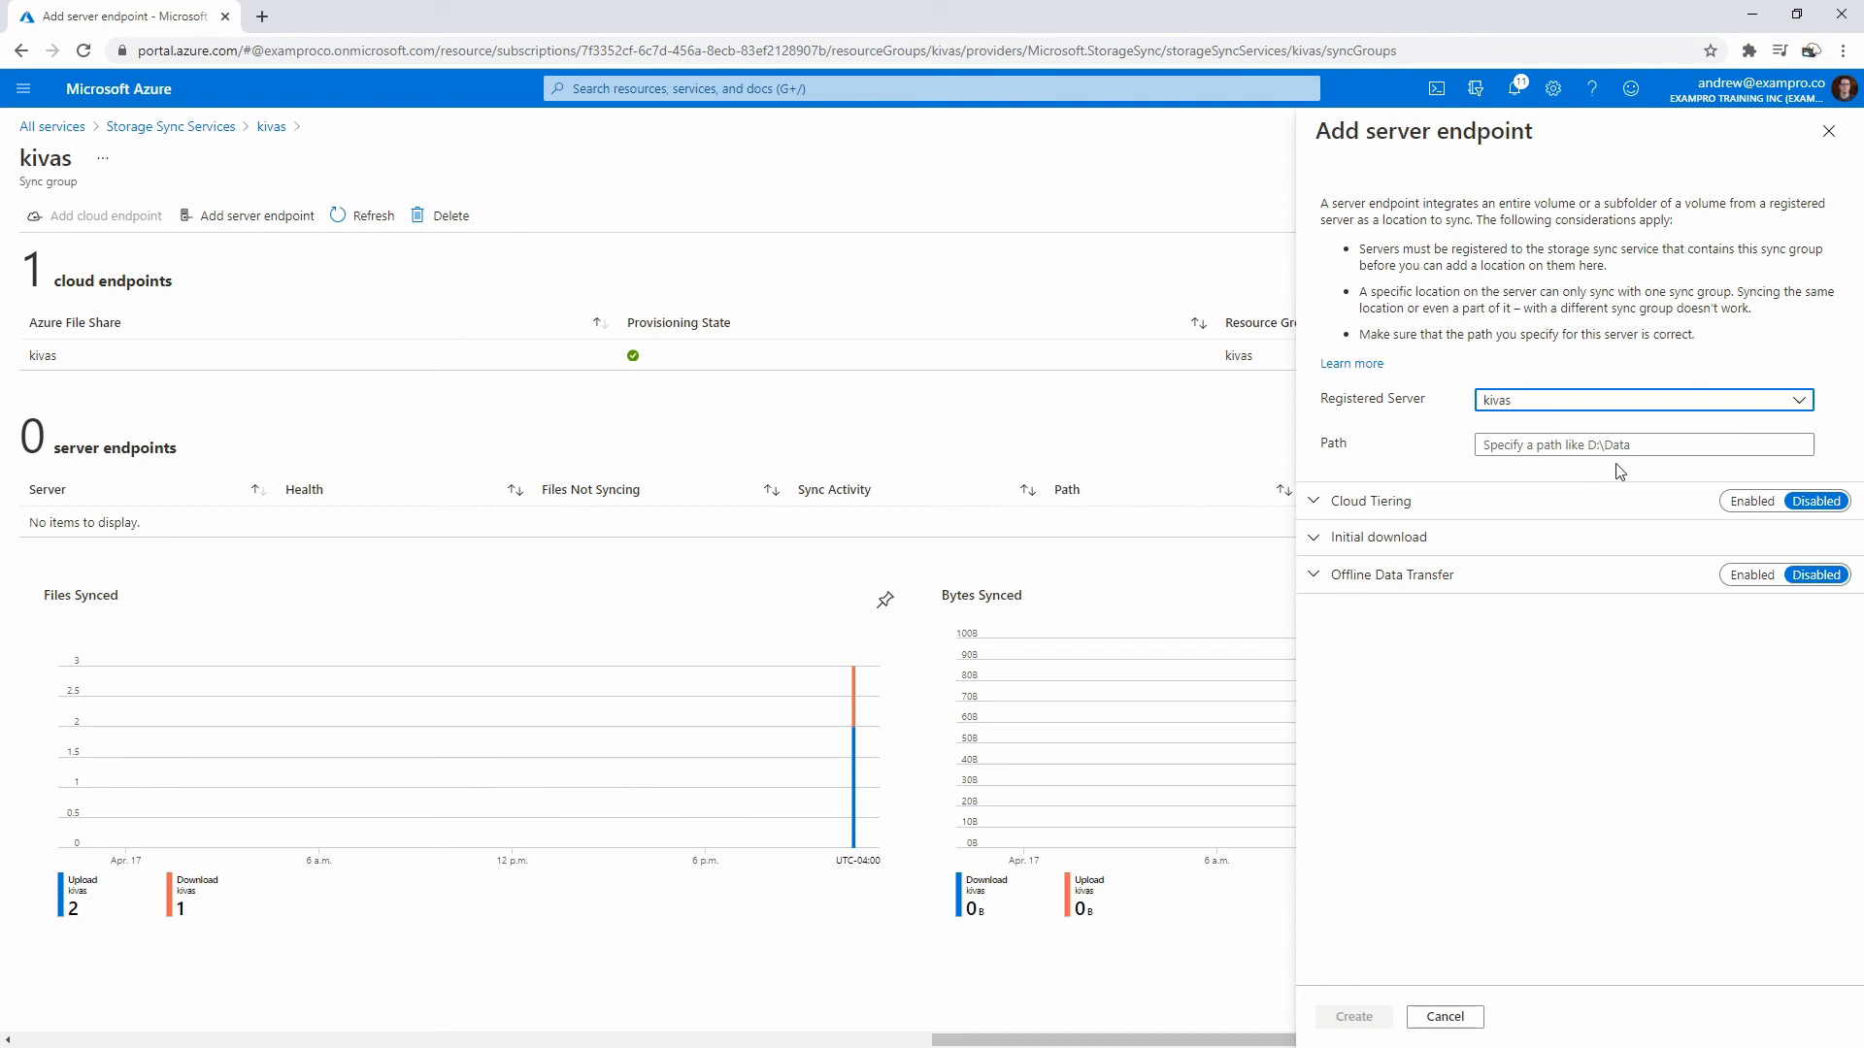
pyautogui.click(1570, 447)
pyautogui.write('C')
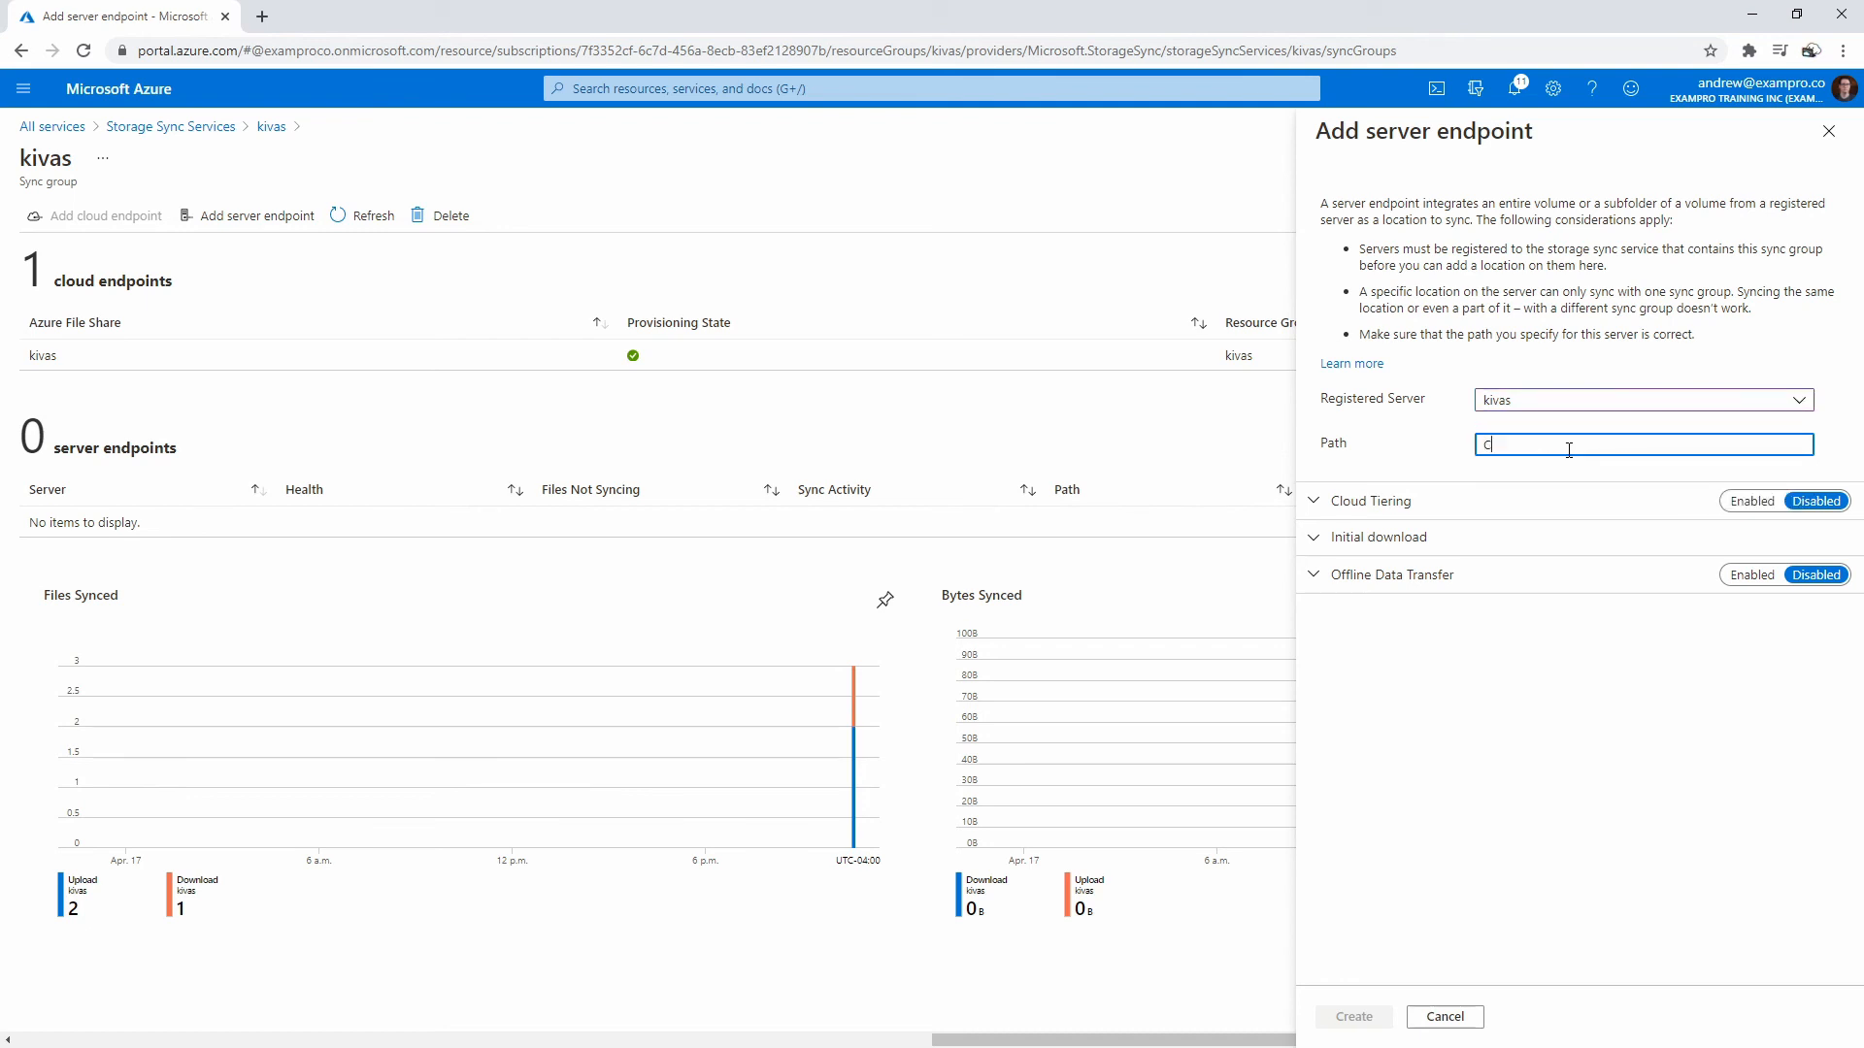
pyautogui.write(':\\kivas')
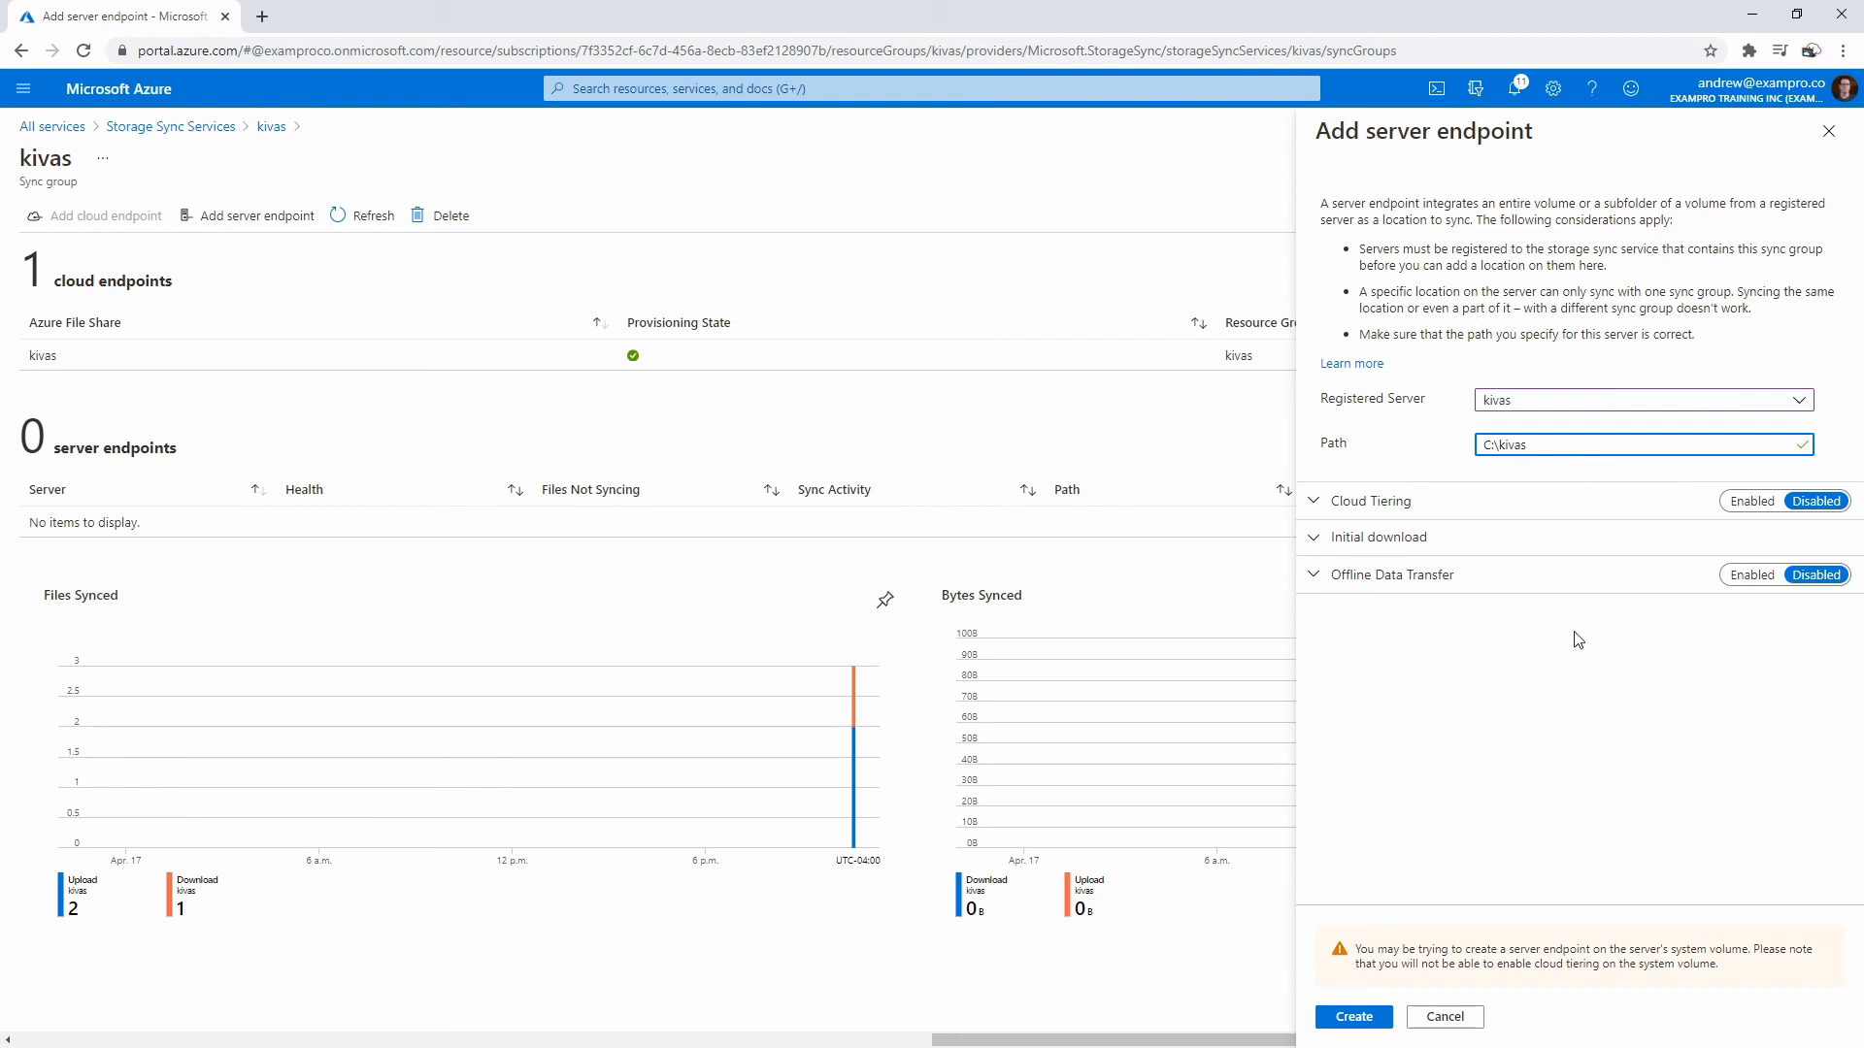
# - Review download, offline transfer and tiering options, leave cloud tiering disabled, and create the endpoint
pyautogui.click(1390, 543)
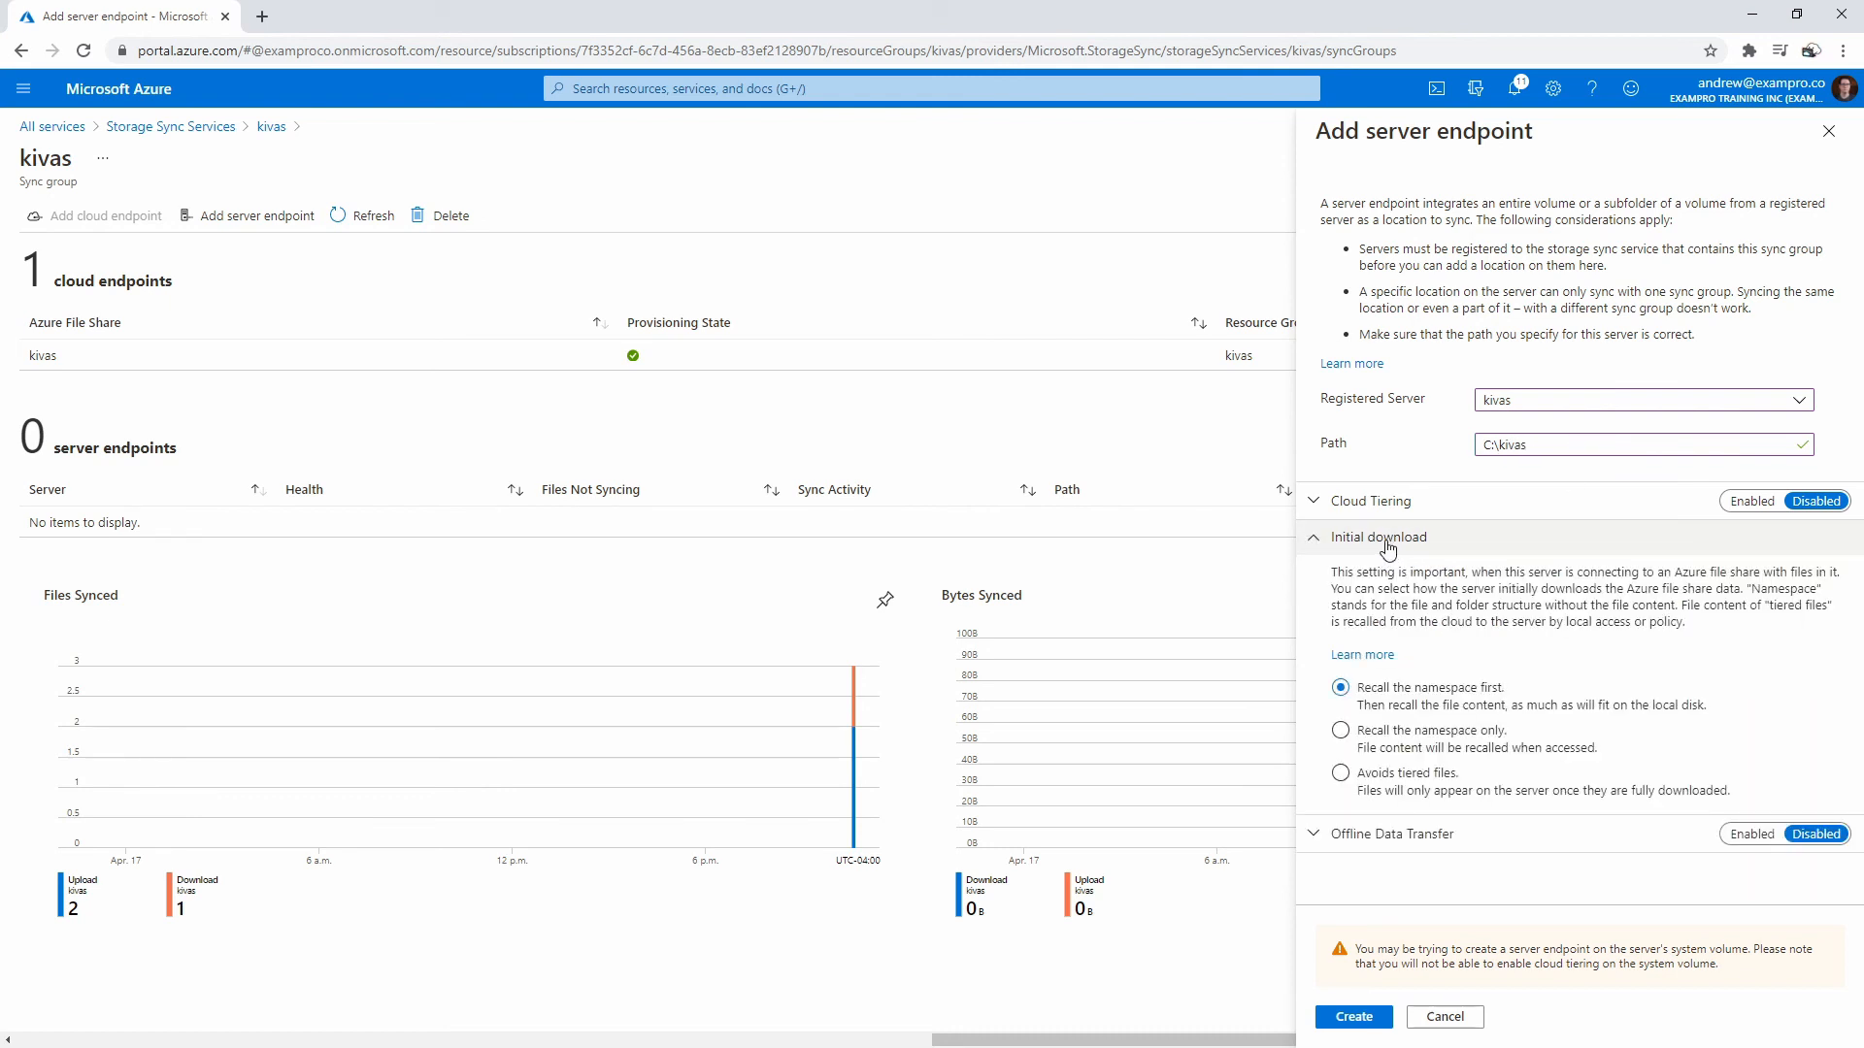
pyautogui.click(1409, 512)
pyautogui.click(1419, 512)
pyautogui.click(1421, 539)
pyautogui.click(1435, 575)
pyautogui.click(1486, 578)
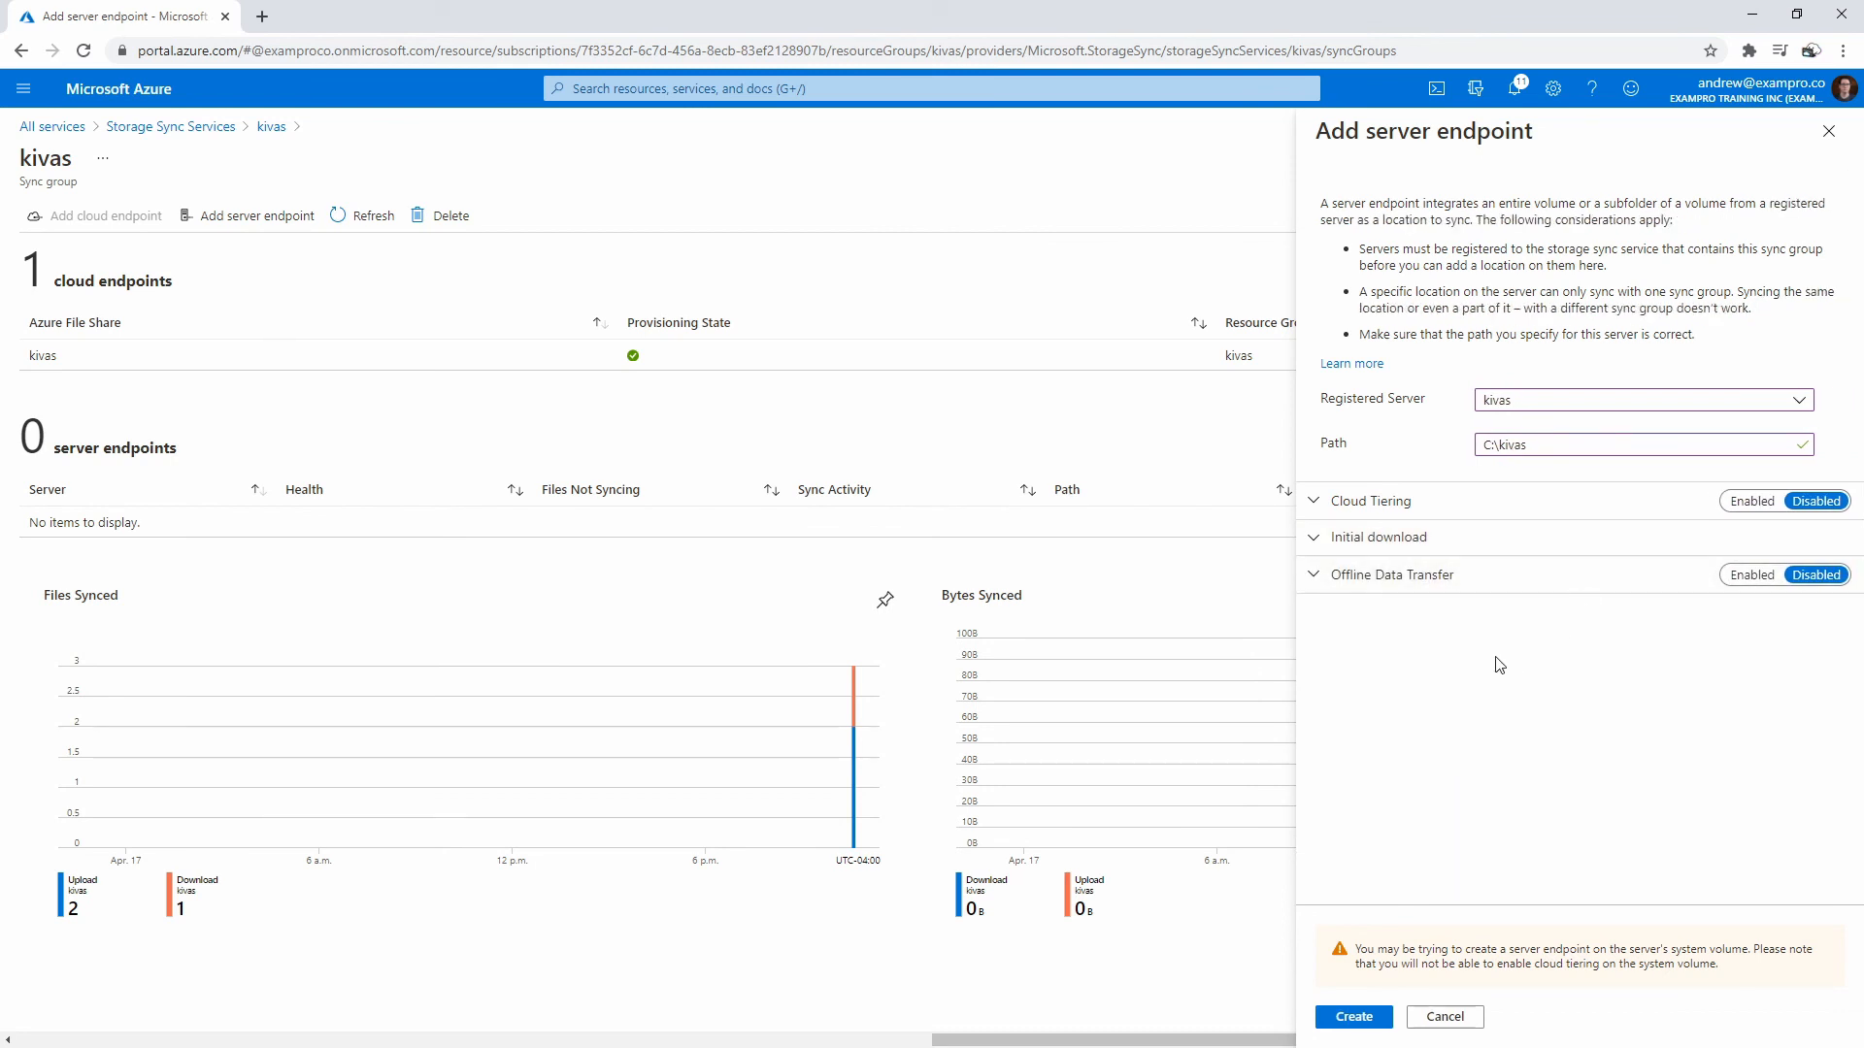
pyautogui.click(1418, 505)
pyautogui.click(1417, 505)
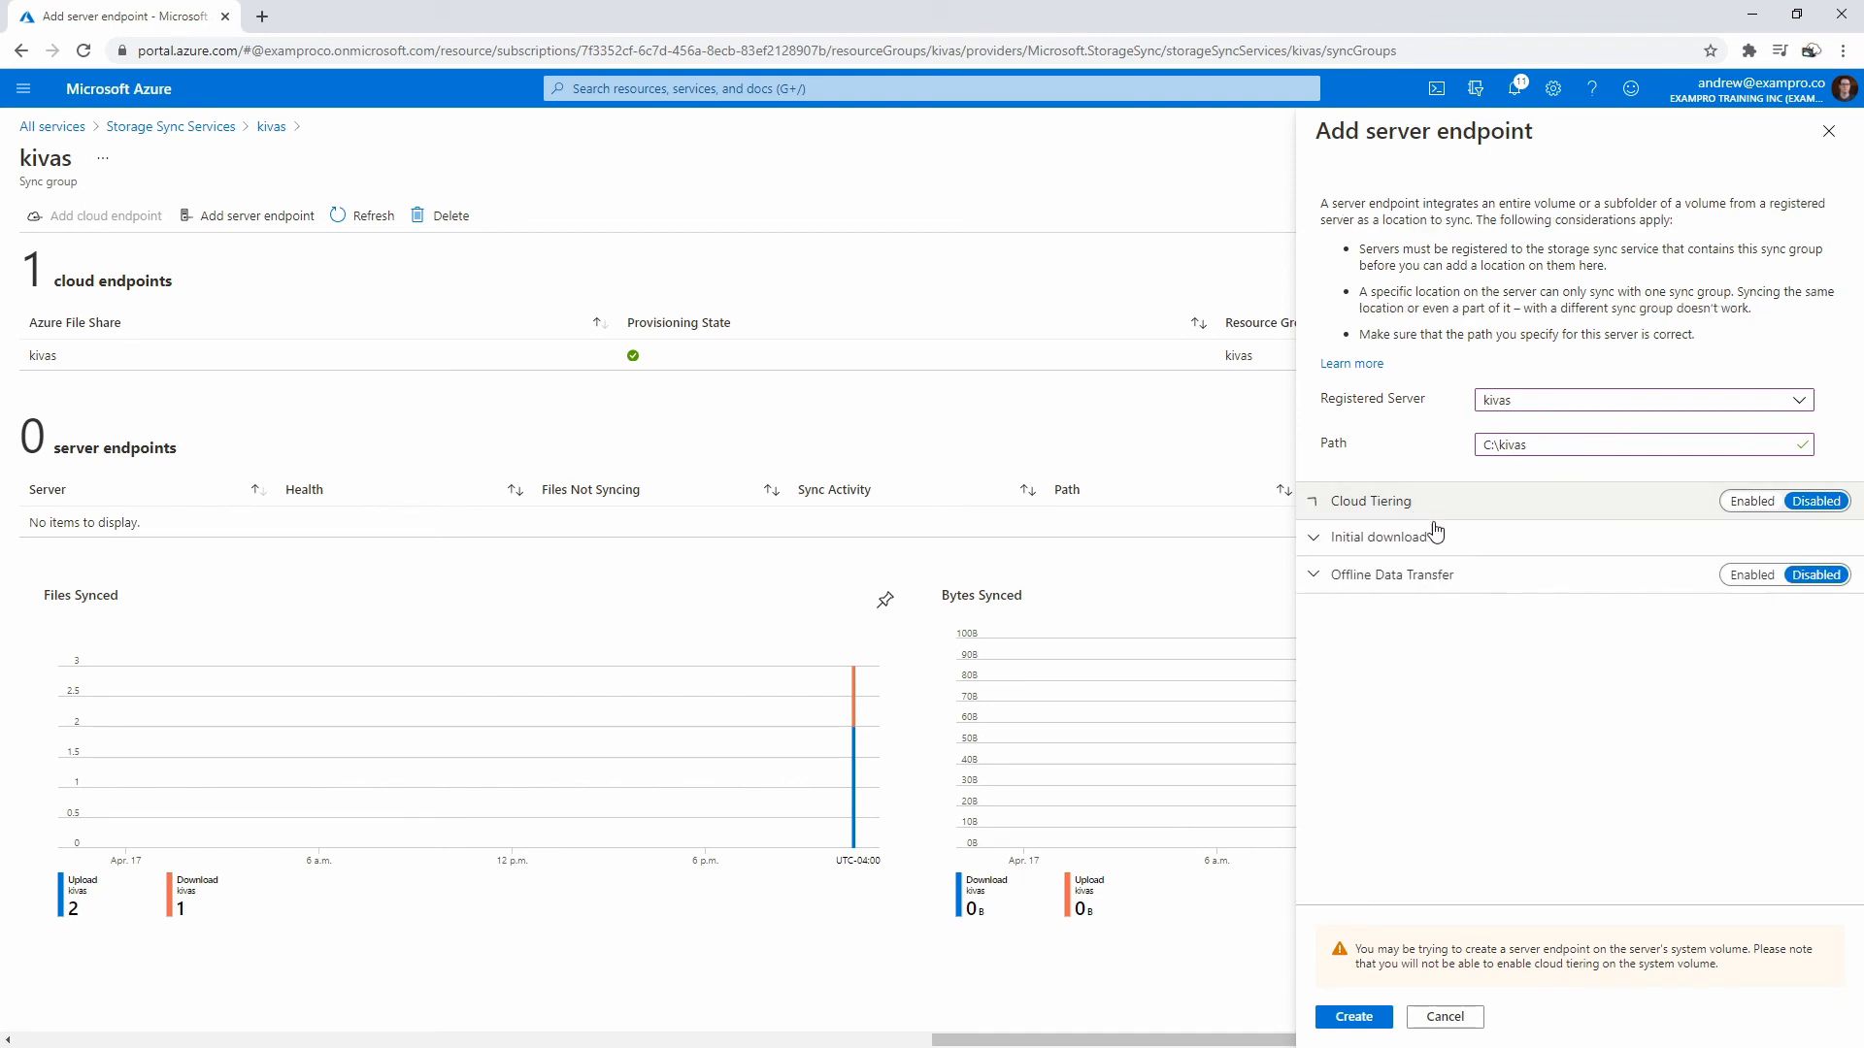
pyautogui.click(1352, 1017)
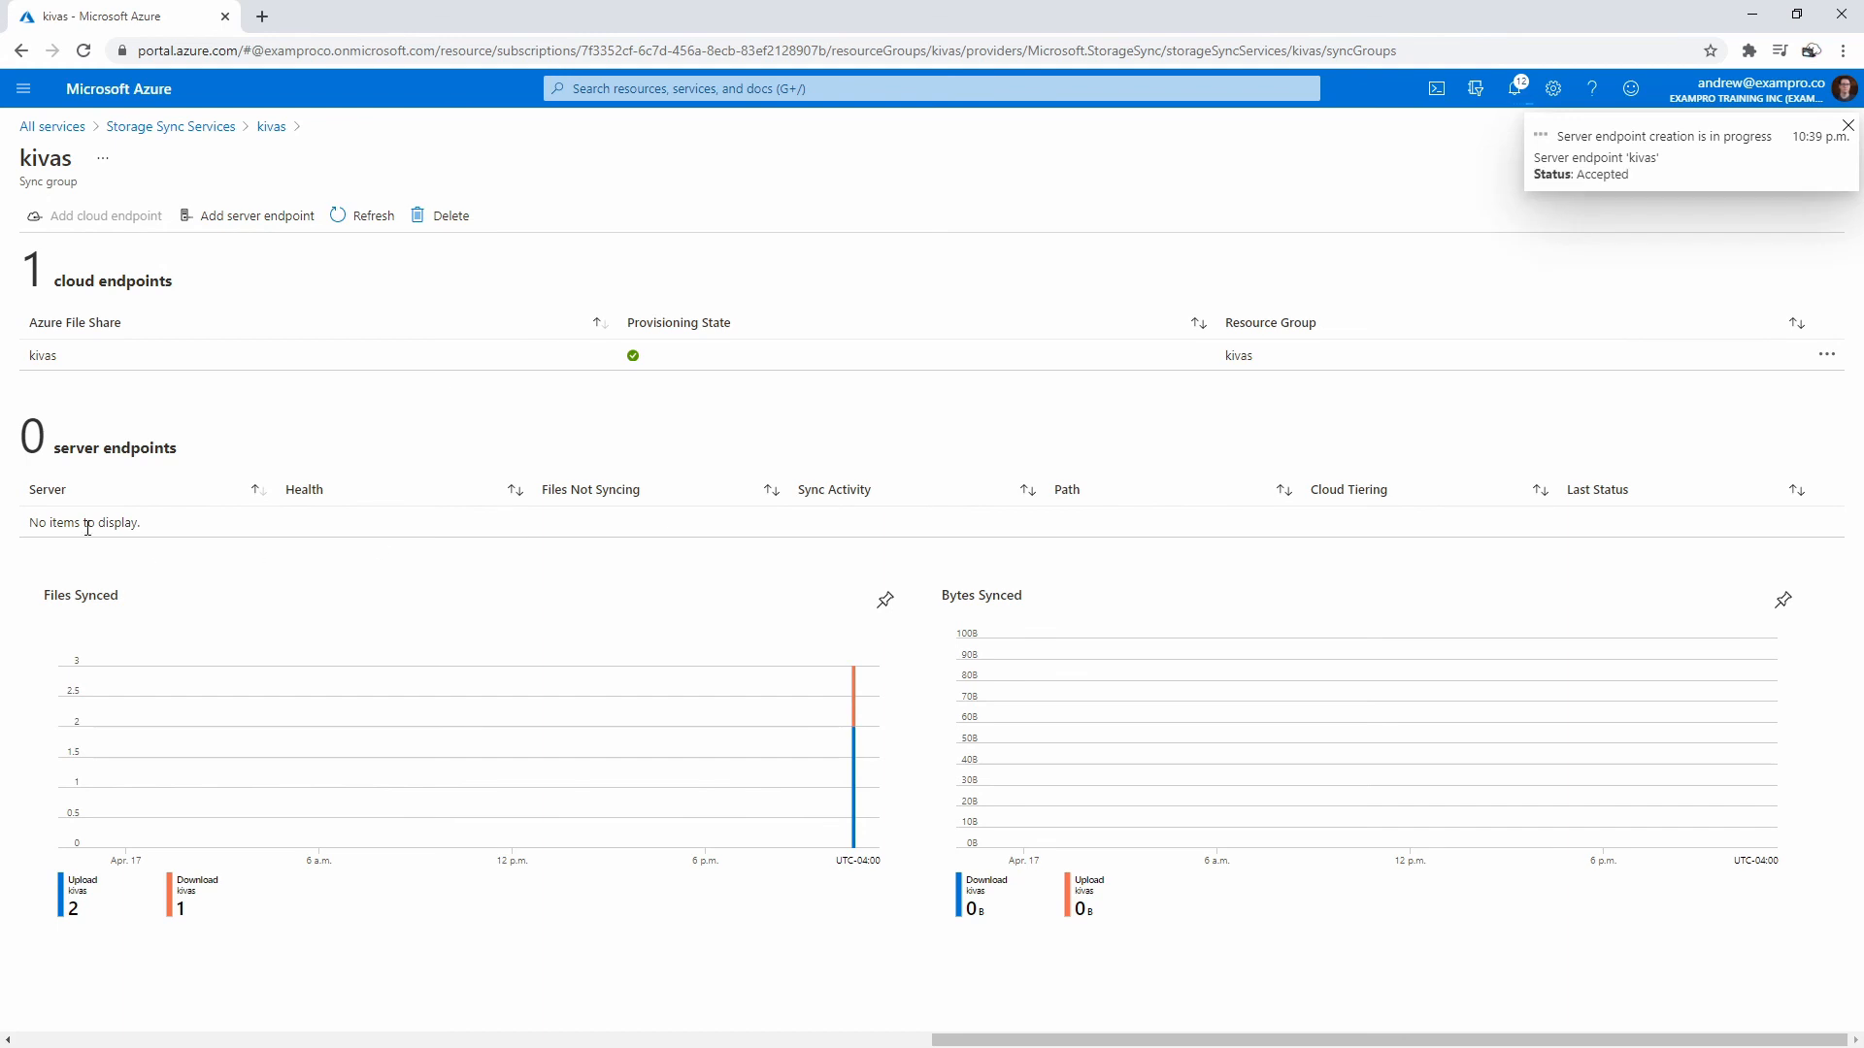
# - Refresh the endpoints, enable cloud tiering on the kivas endpoint, review its settings and save
pyautogui.click(369, 214)
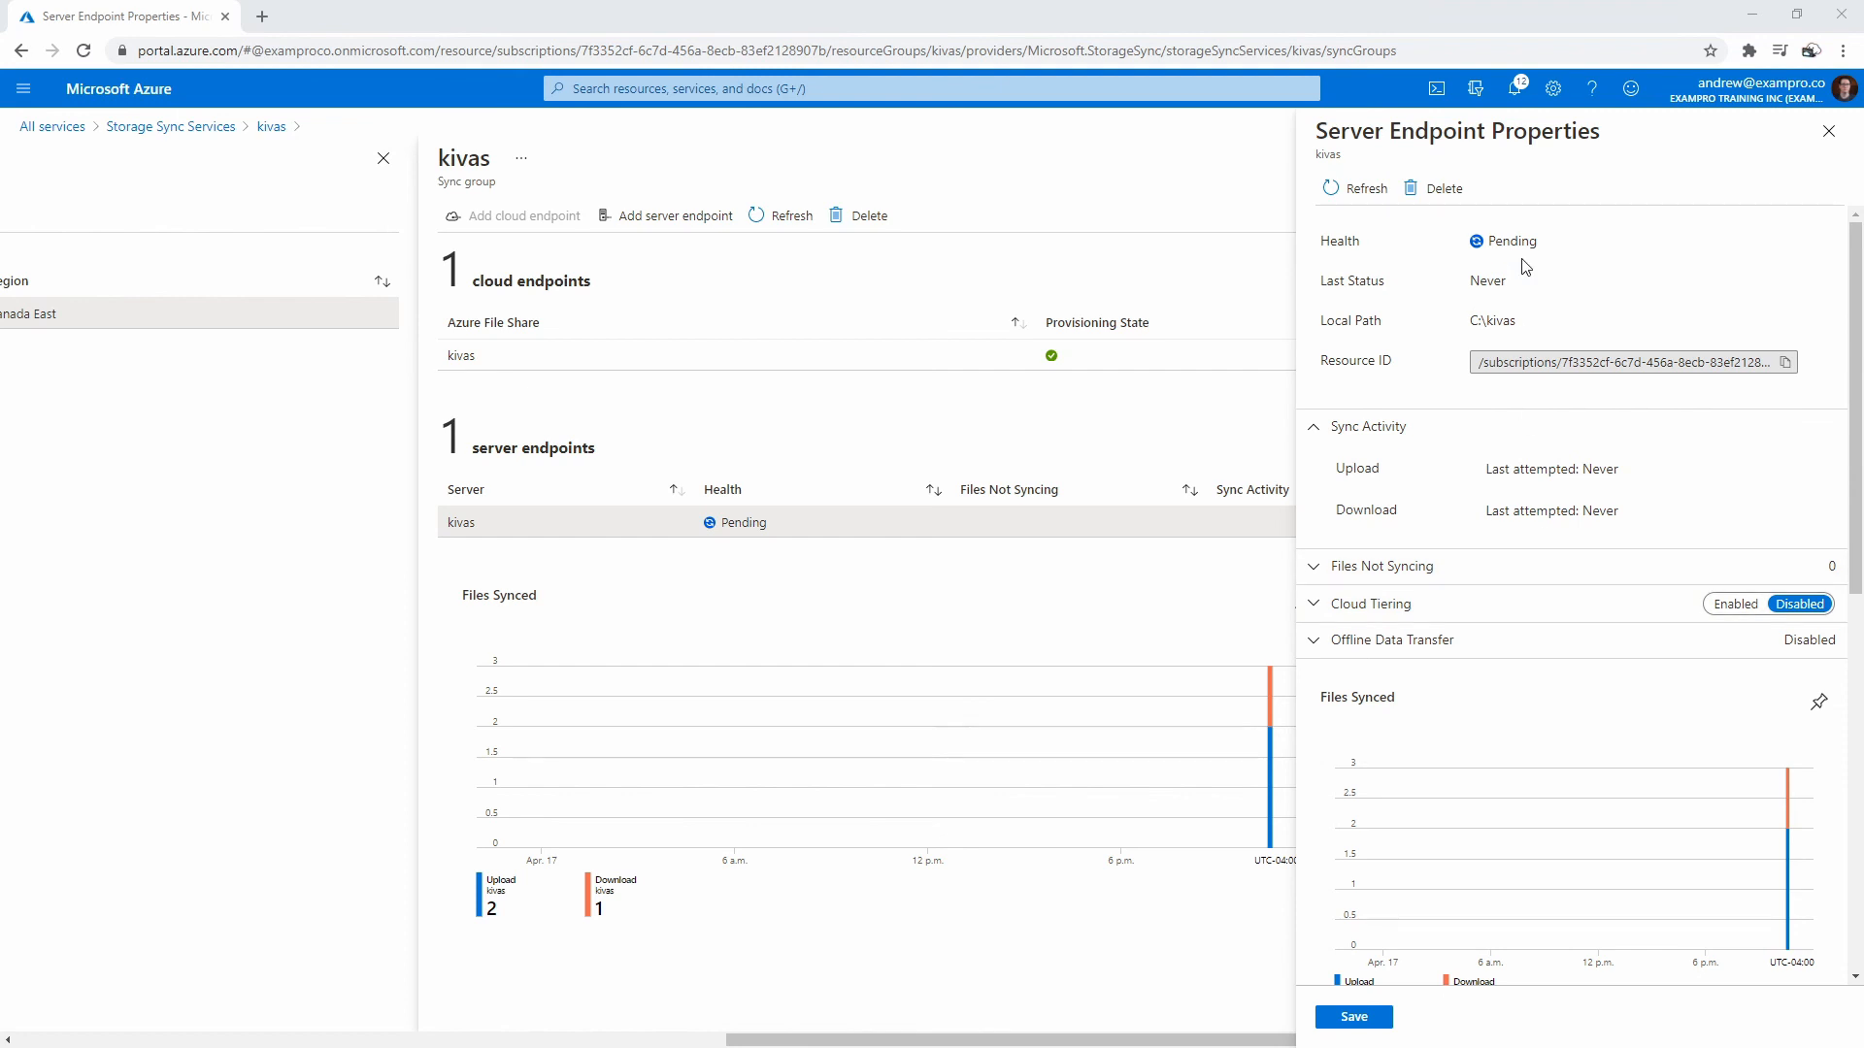
pyautogui.click(1736, 604)
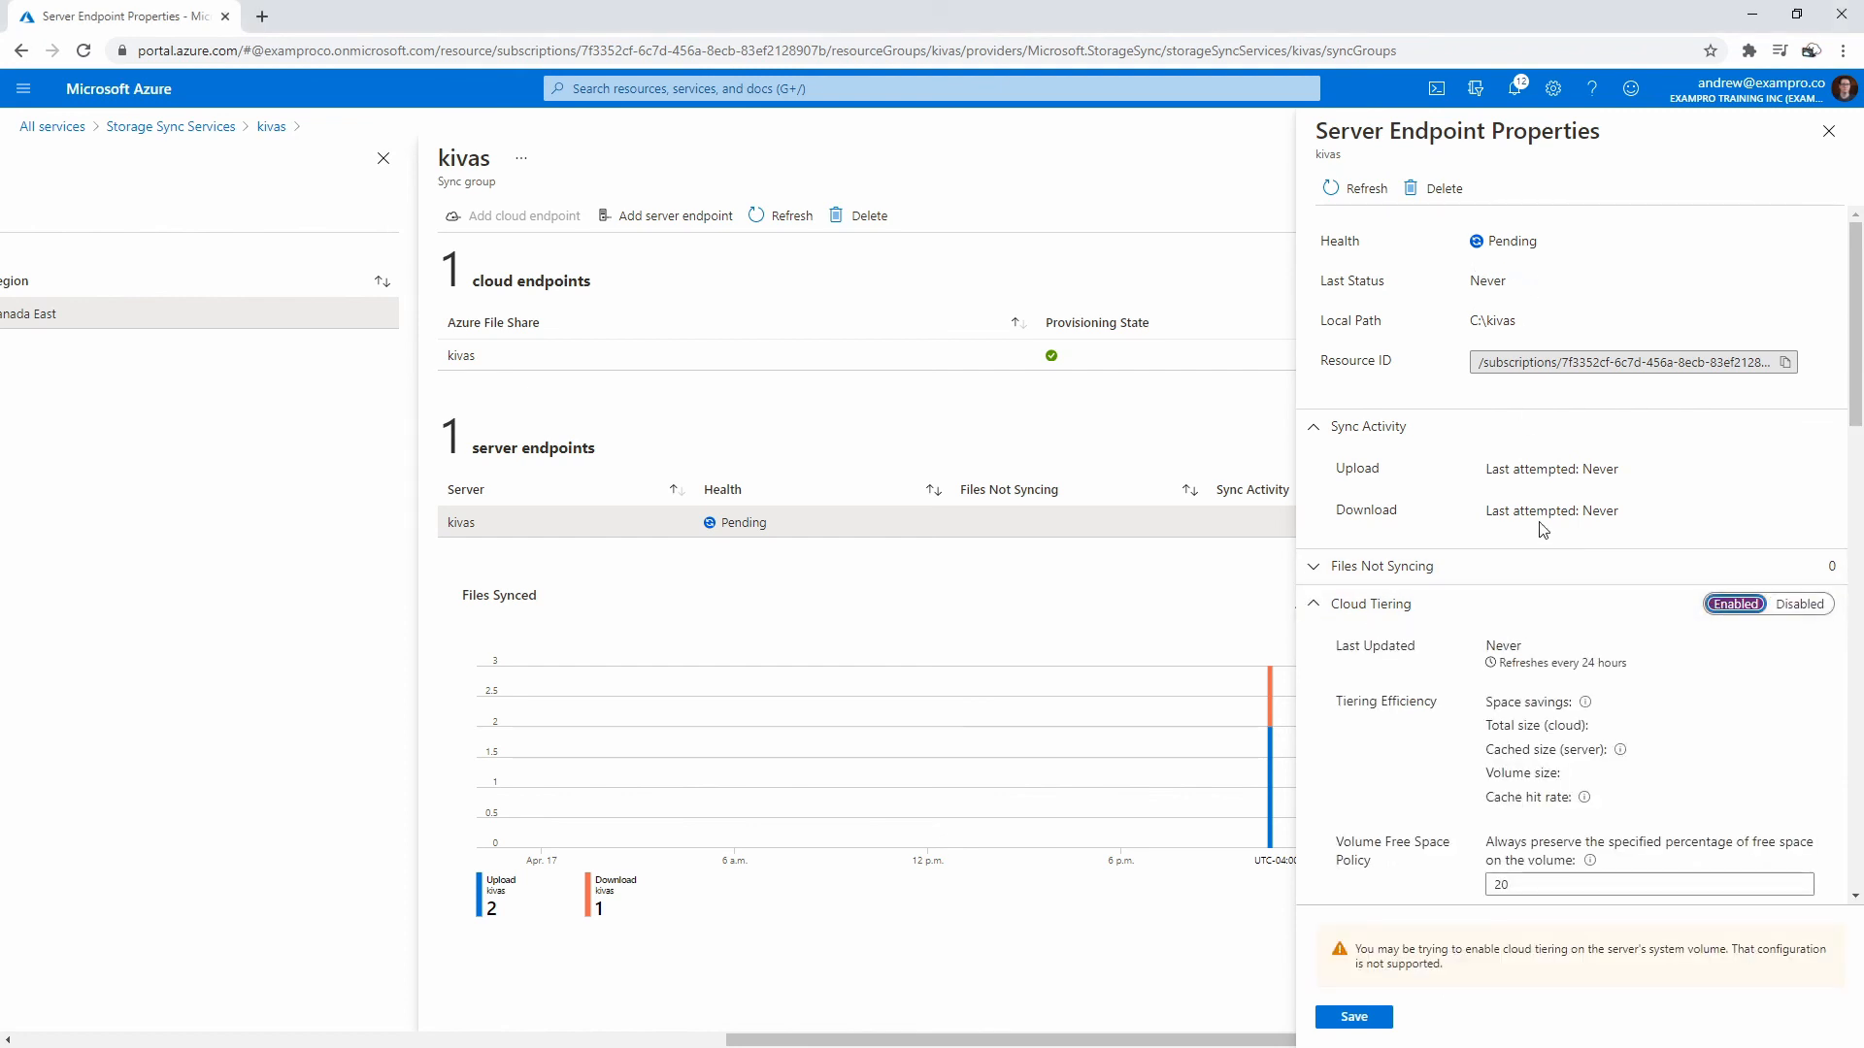
pyautogui.scroll(-2, 1521, 502)
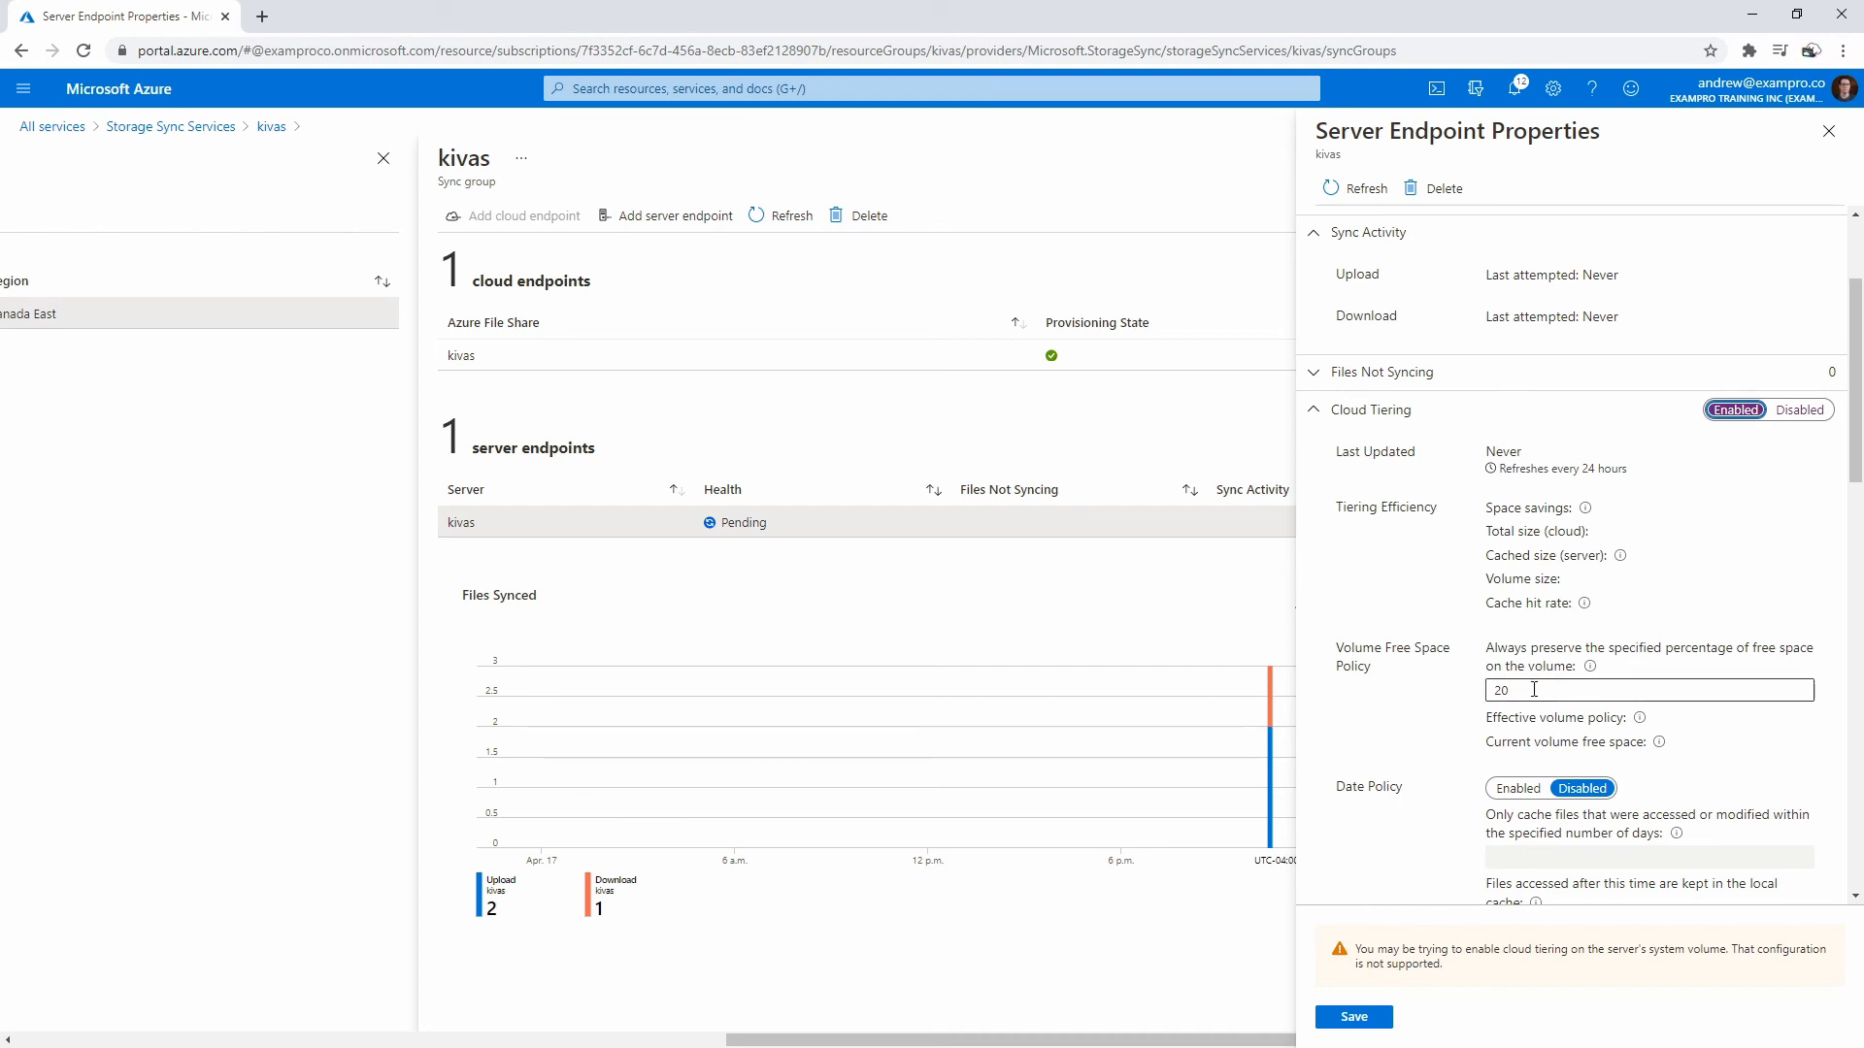
pyautogui.scroll(-2, 1453, 603)
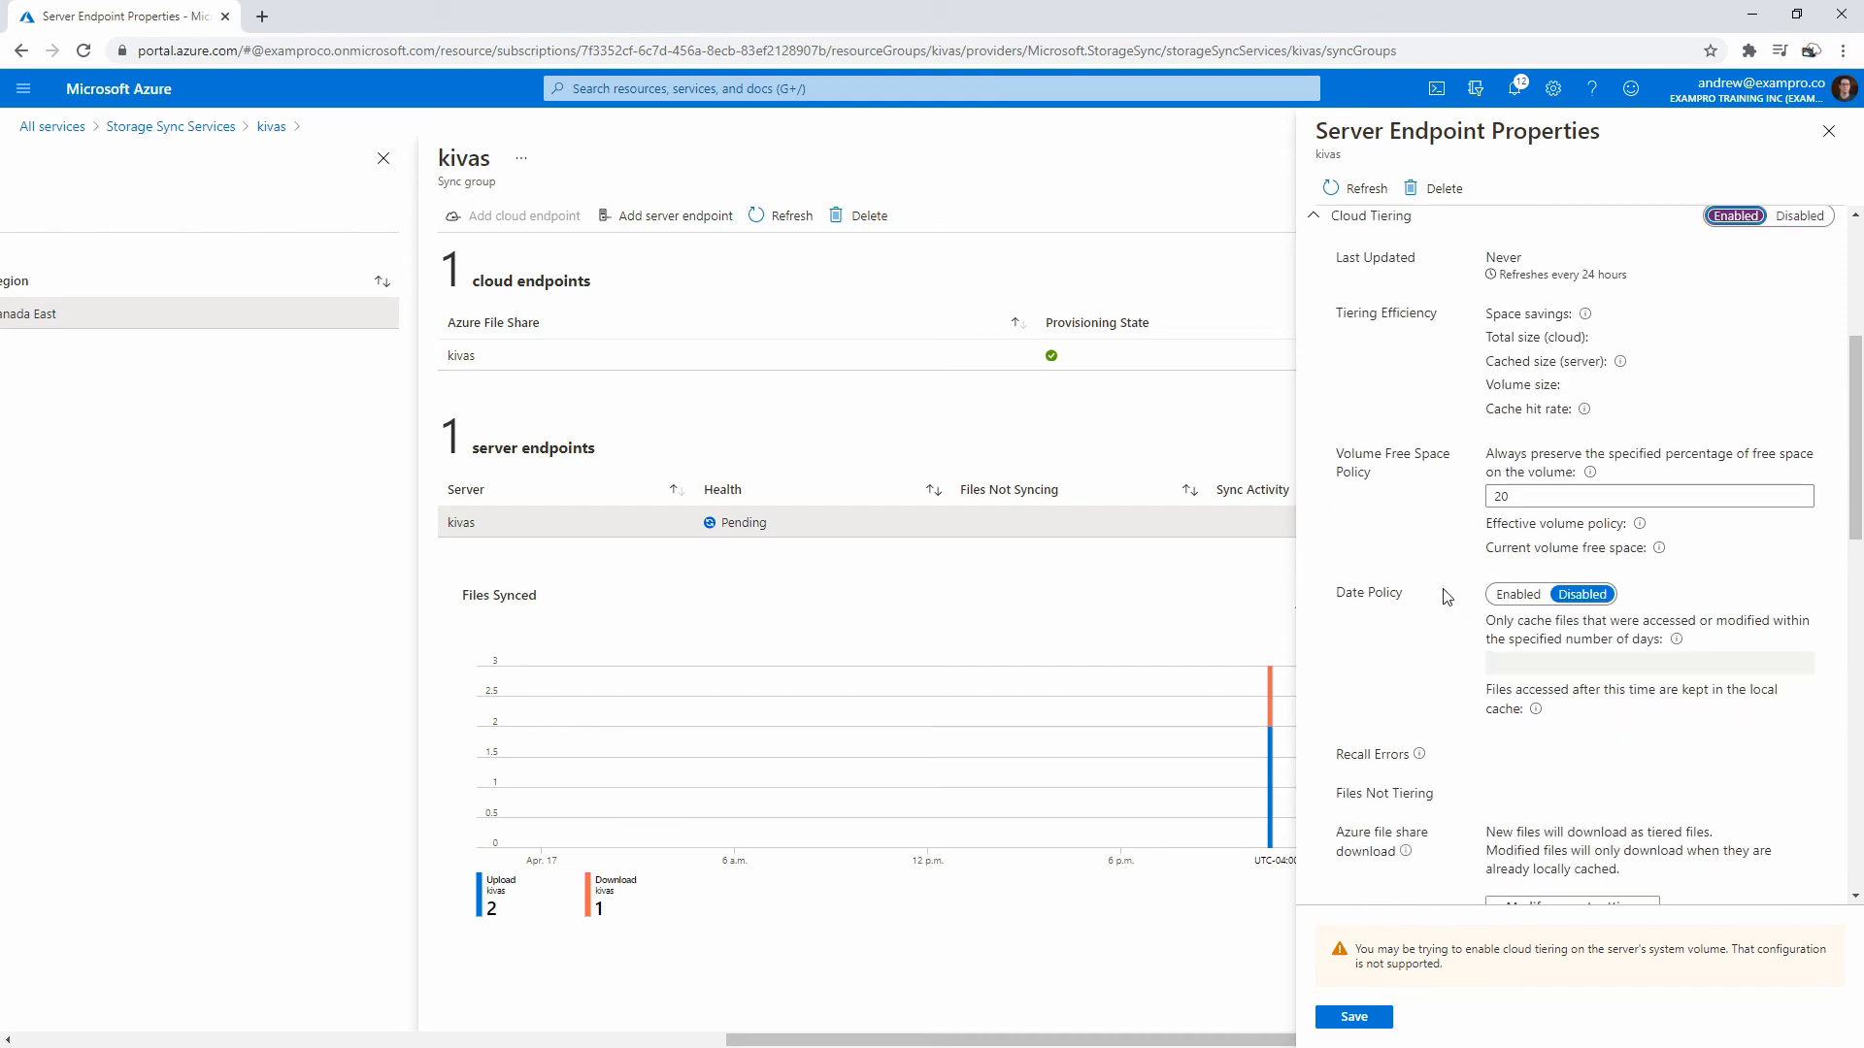
pyautogui.scroll(-2, 1435, 602)
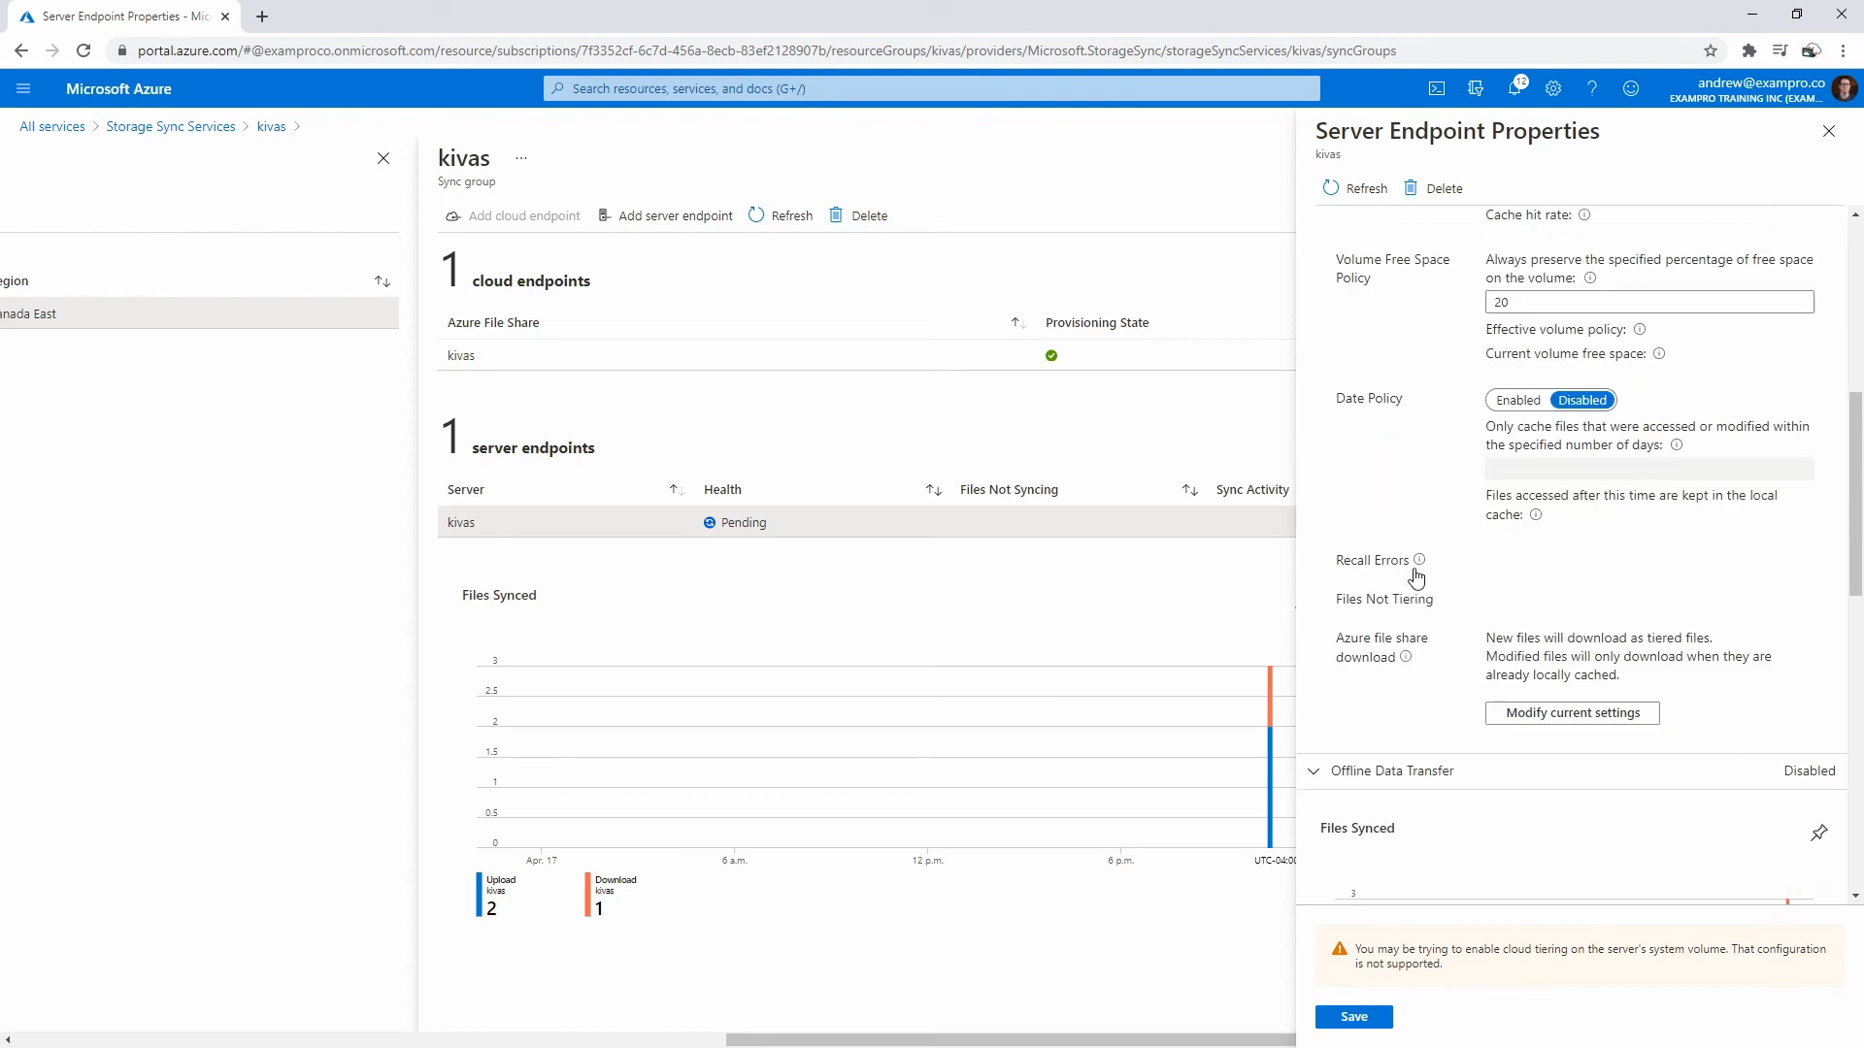
pyautogui.moveTo(1419, 568)
pyautogui.scroll(-9, 1519, 586)
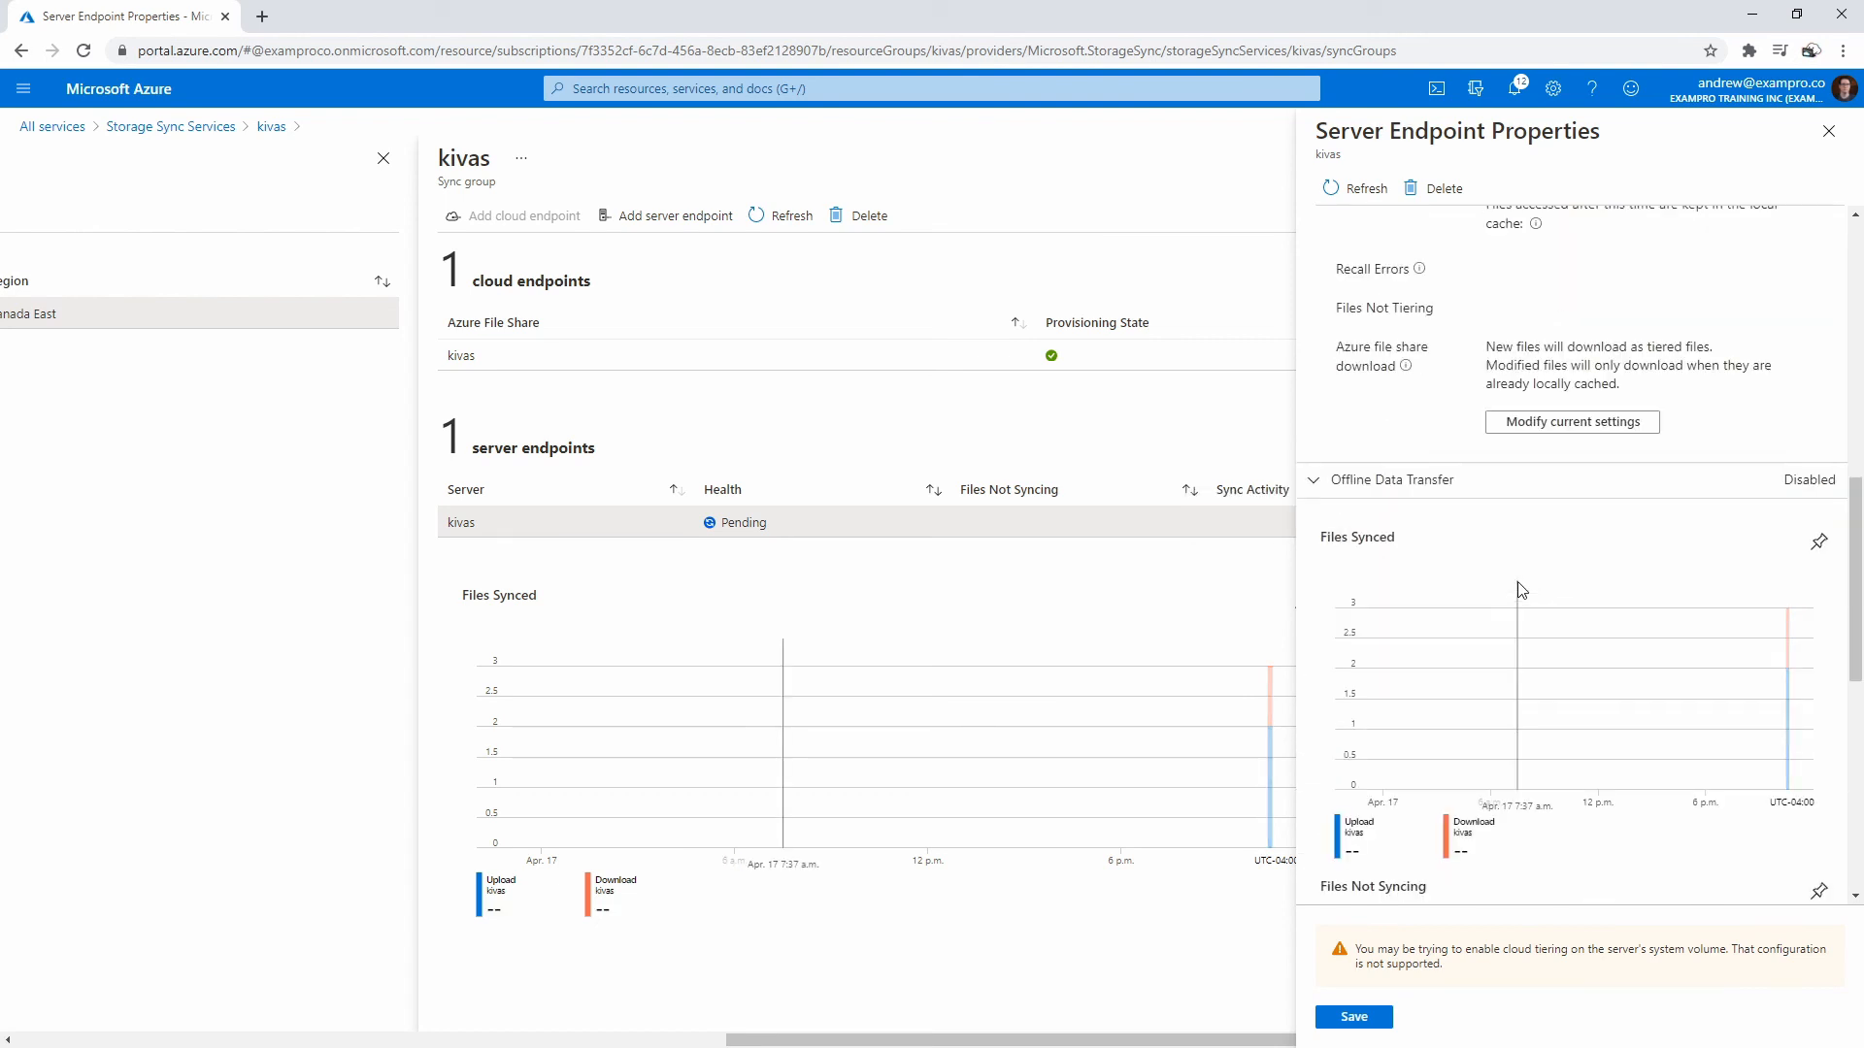
pyautogui.click(1354, 1017)
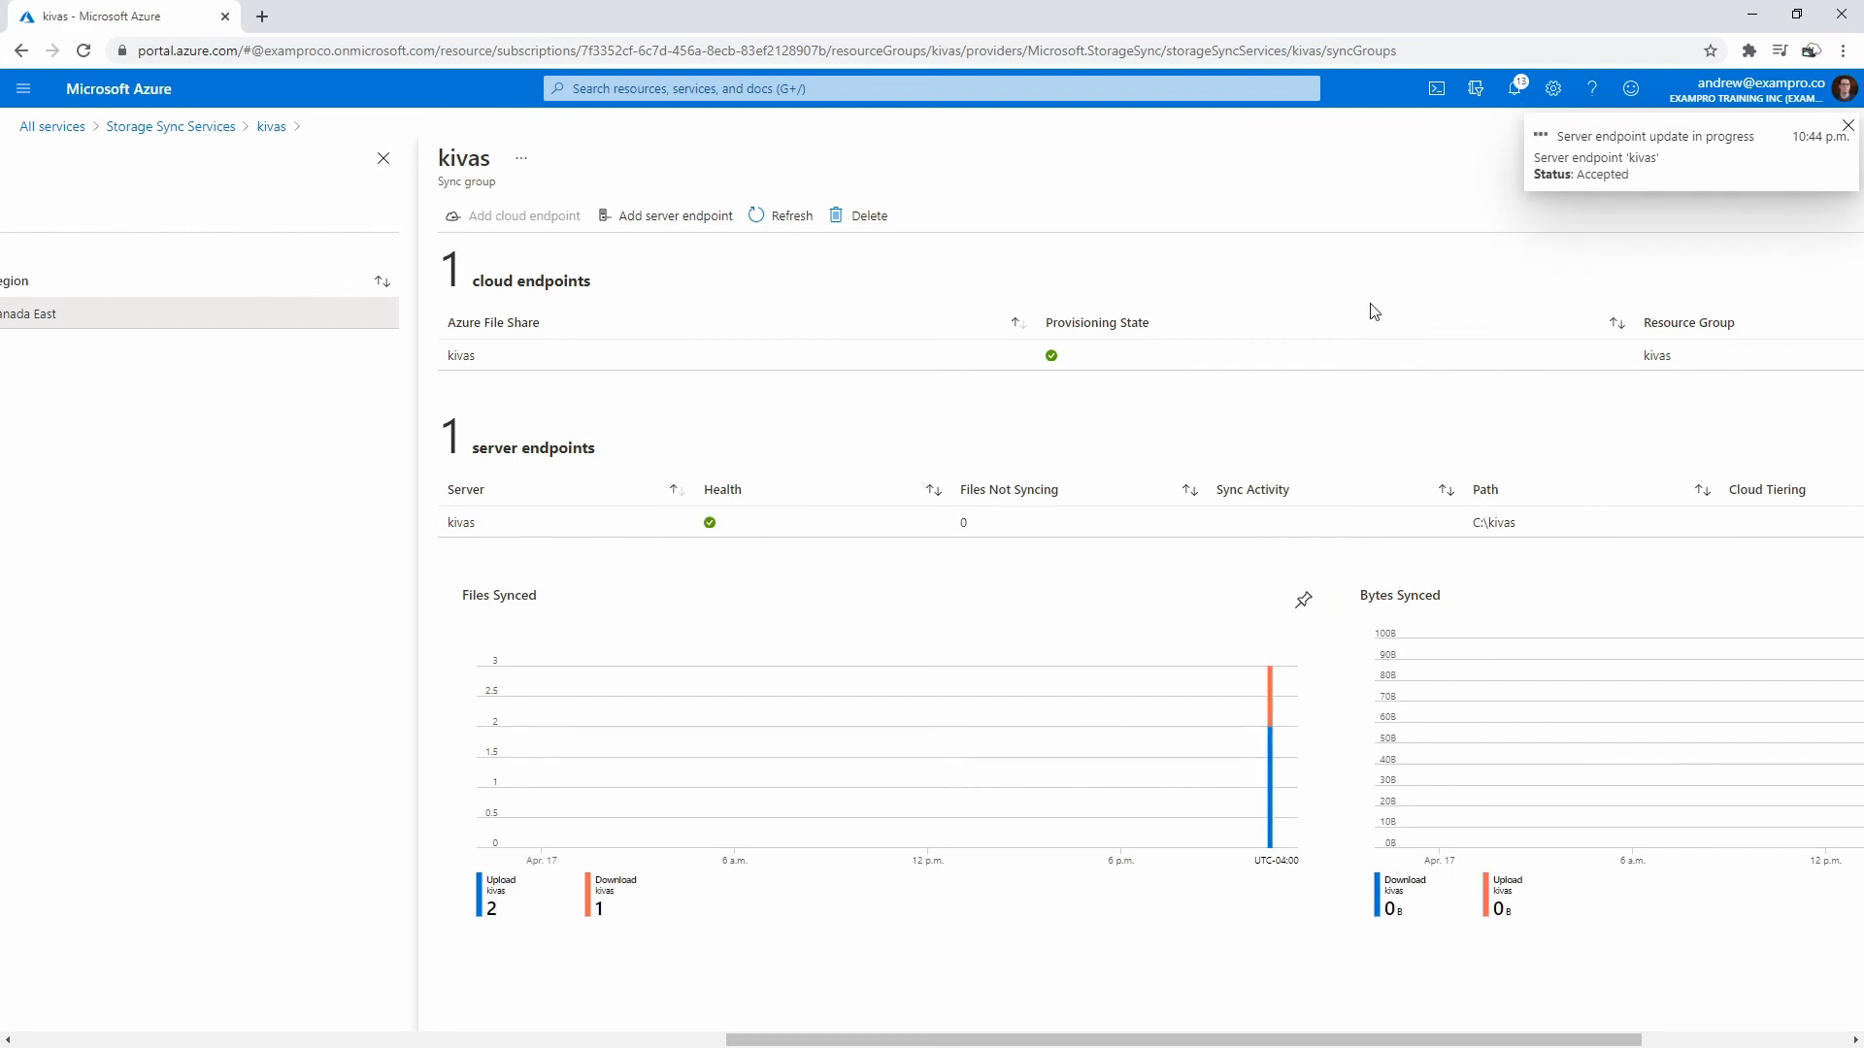
# - Review the kivas endpoint's properties and dismiss the failed cloud tiering update notification
pyautogui.click(869, 544)
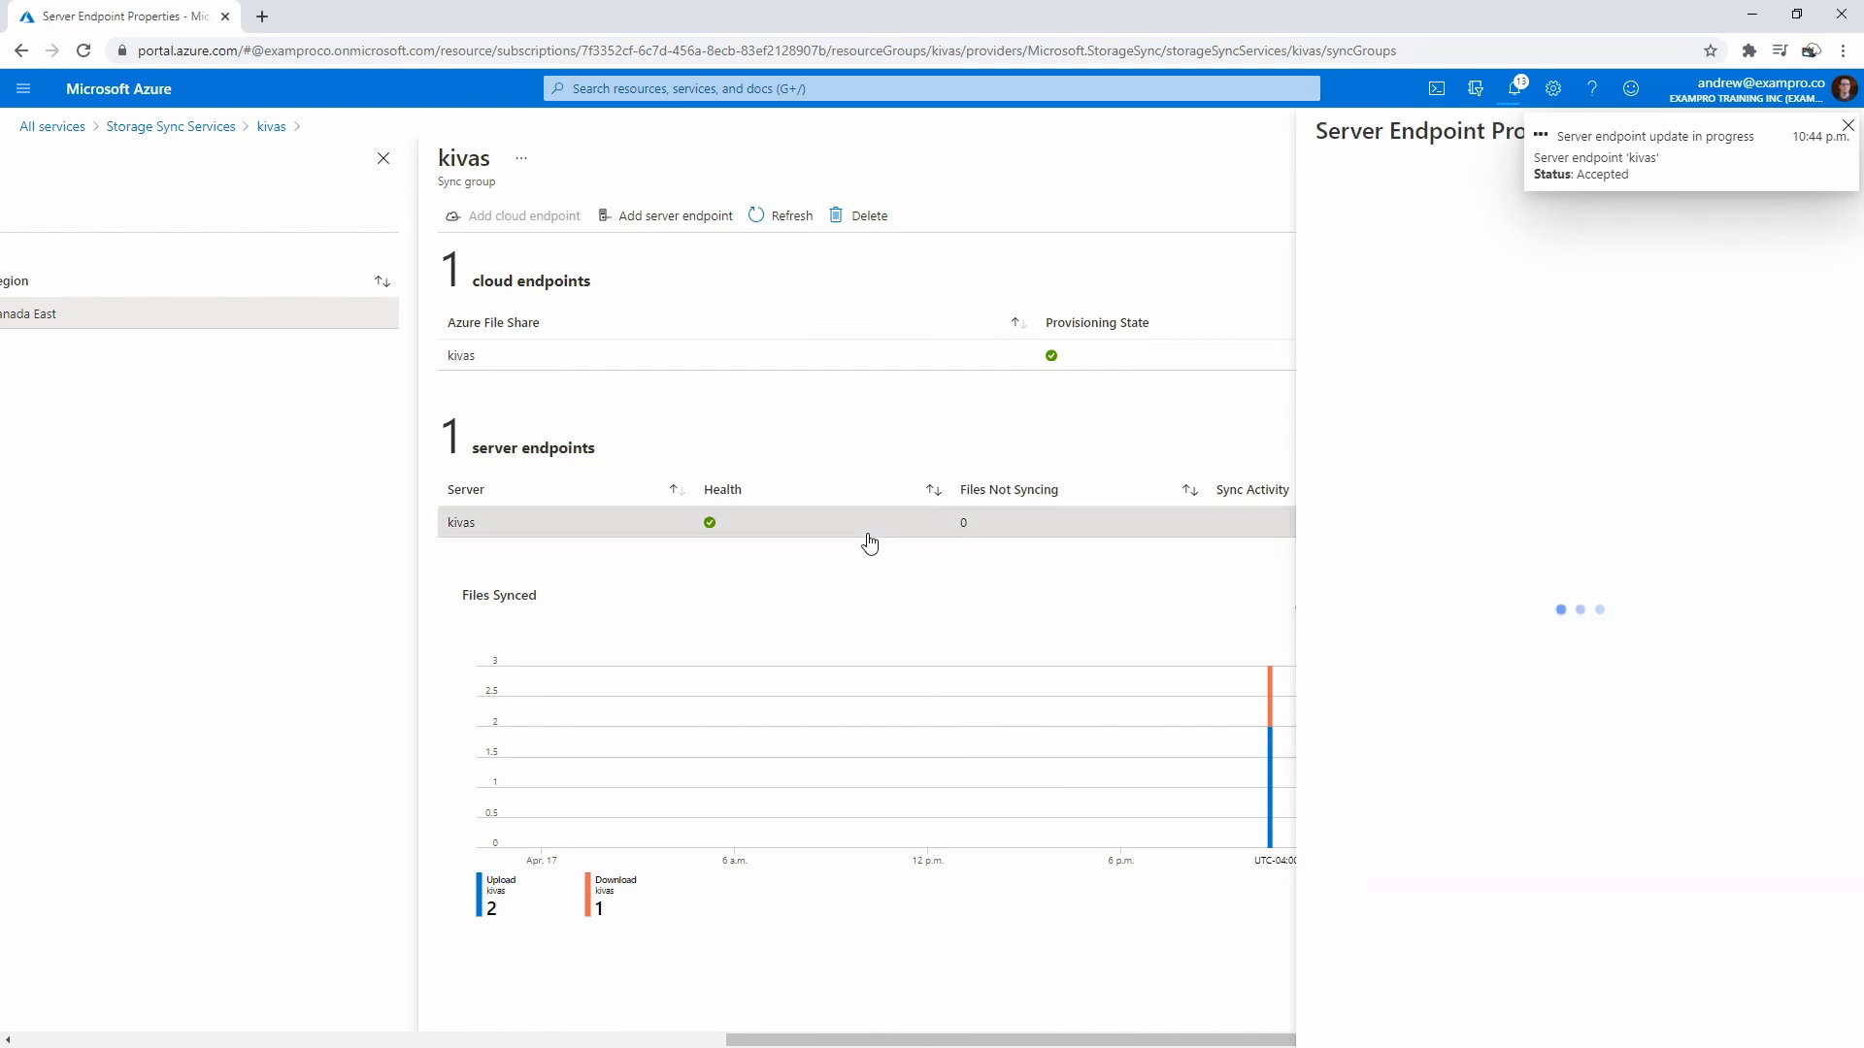
pyautogui.scroll(-1, 1495, 578)
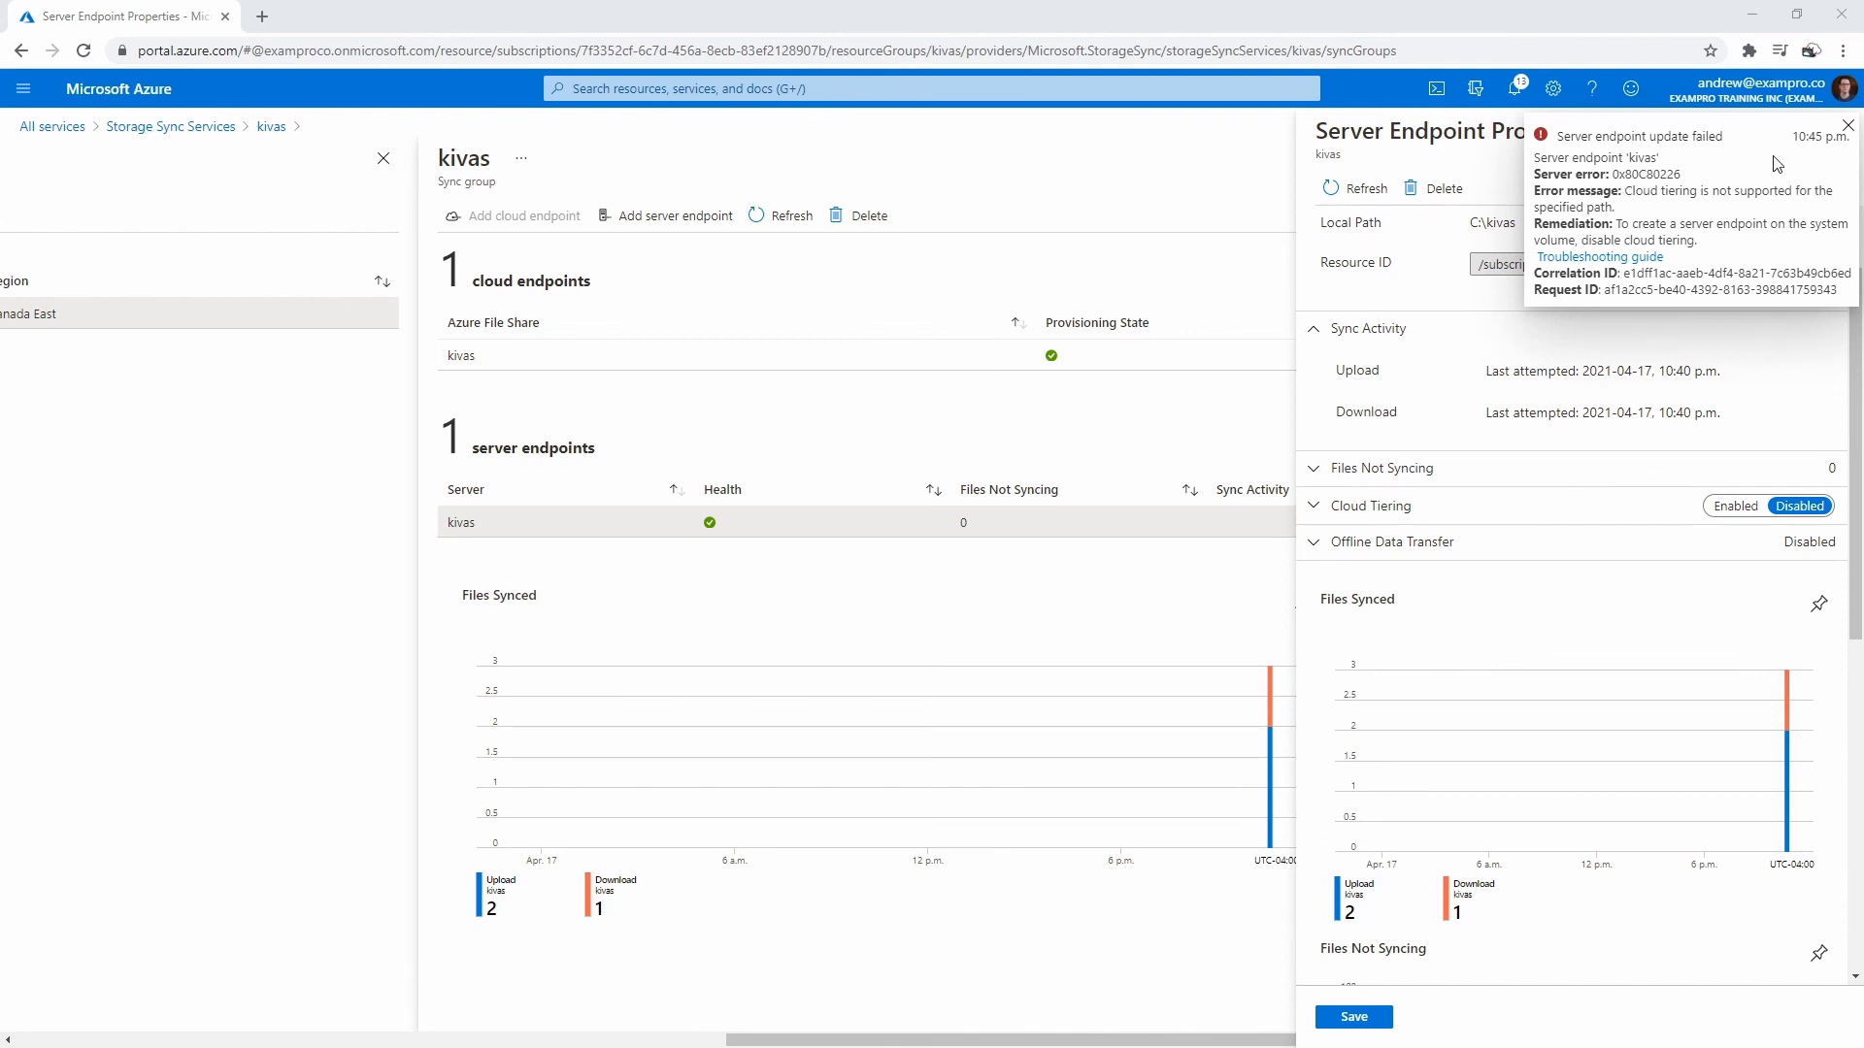
pyautogui.click(1847, 126)
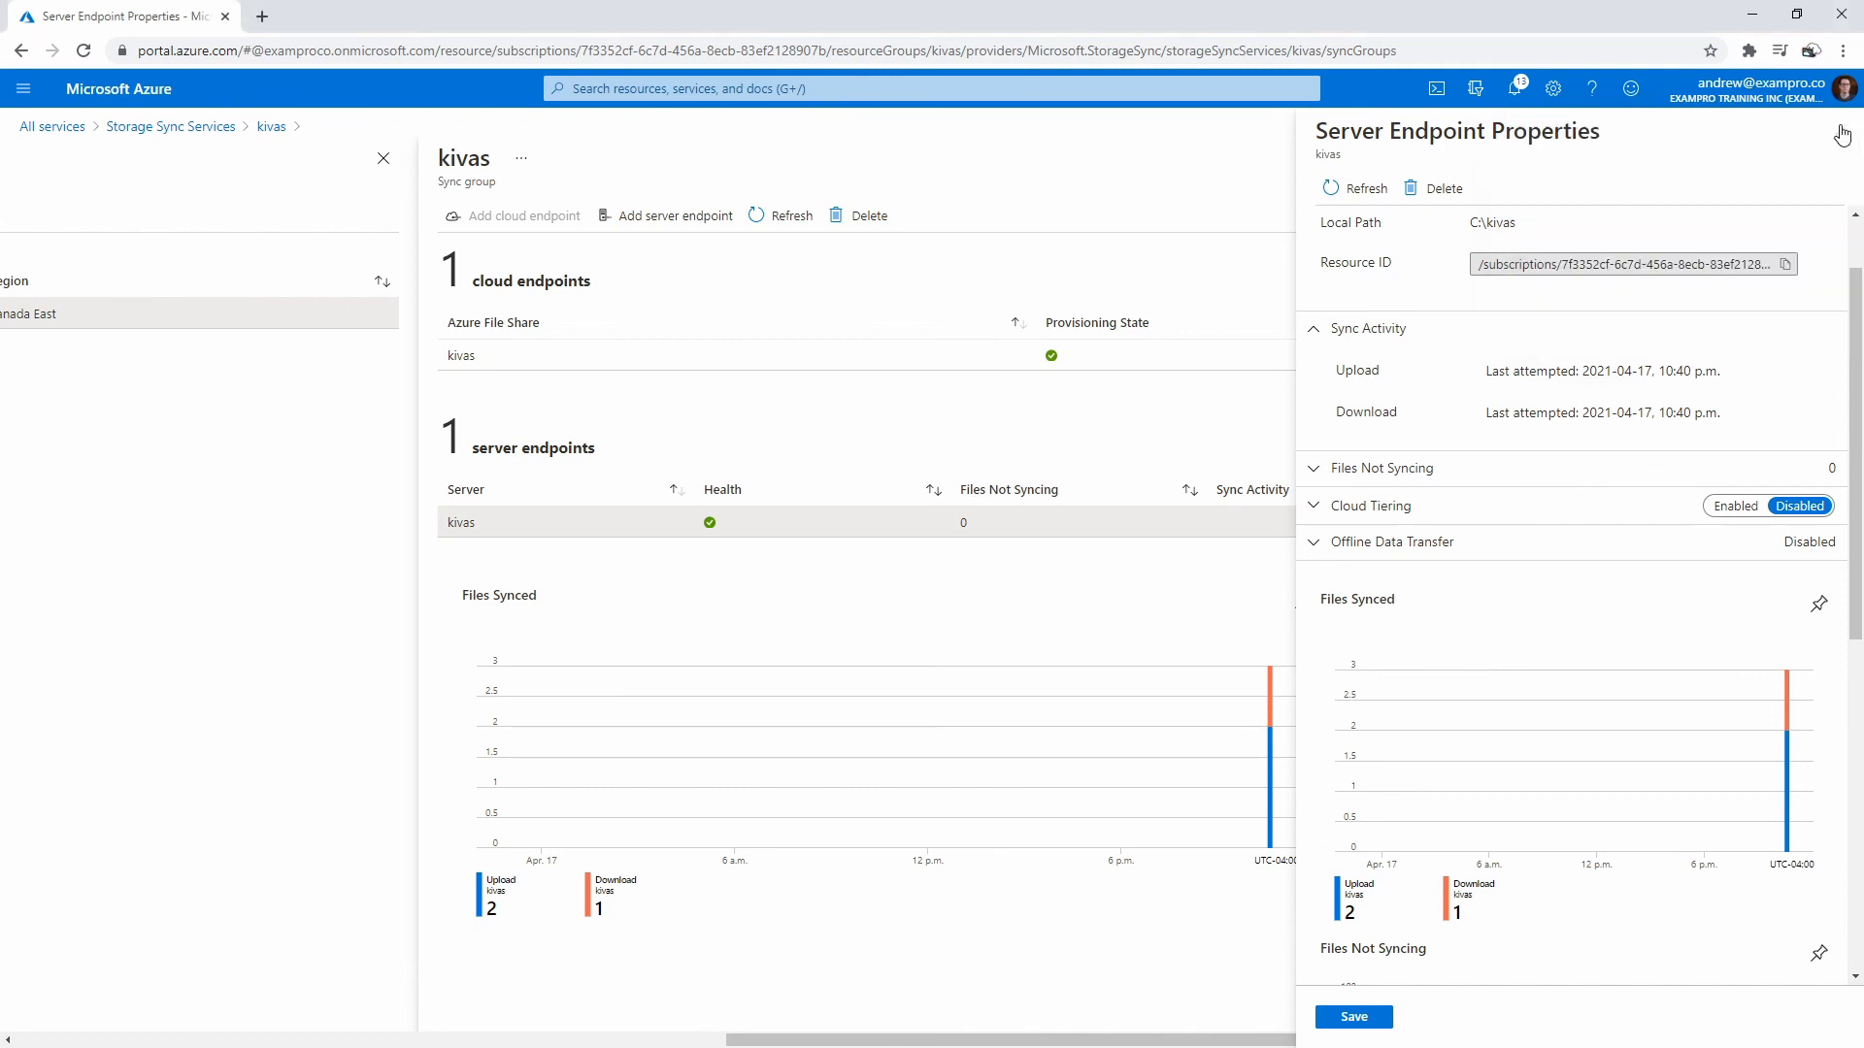
pyautogui.rightClick(151, 90)
pyautogui.click(215, 103)
# - In the new tab, open the kivas storage account's kivas file share, then return to the sync group tab
pyautogui.click(330, 18)
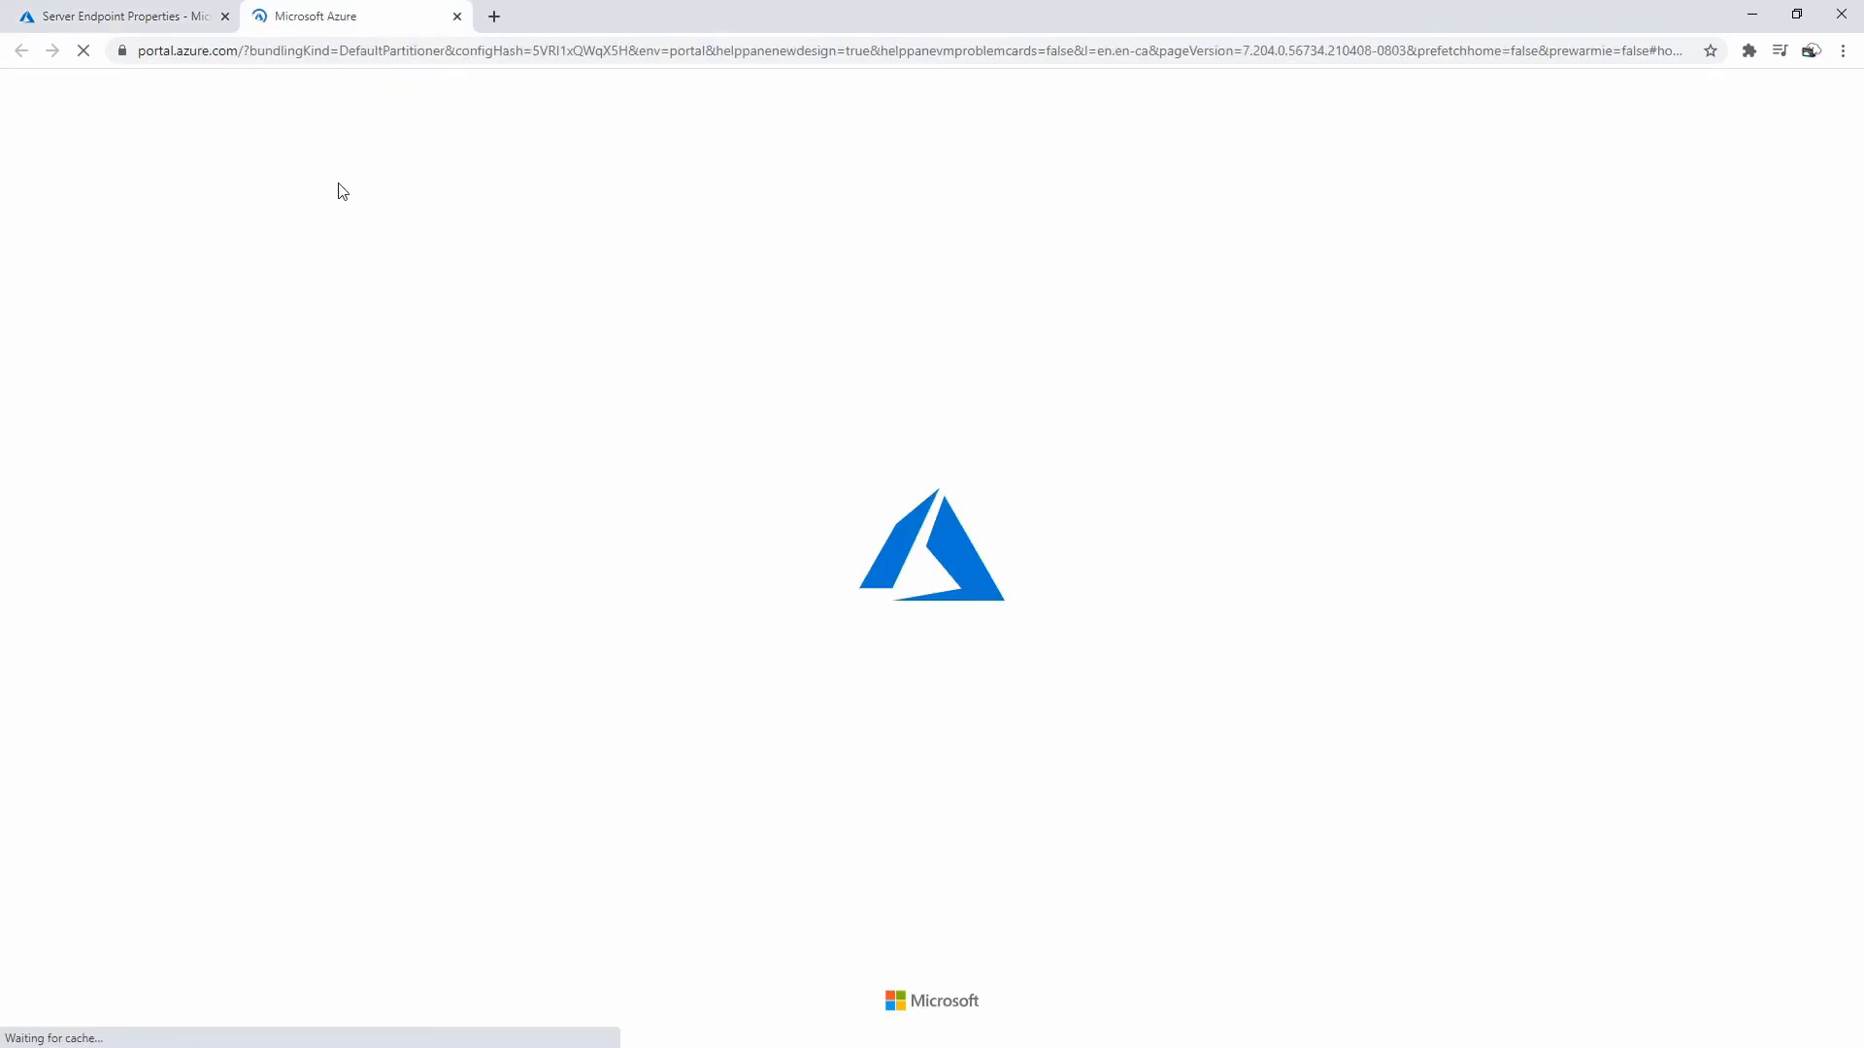
pyautogui.click(625, 233)
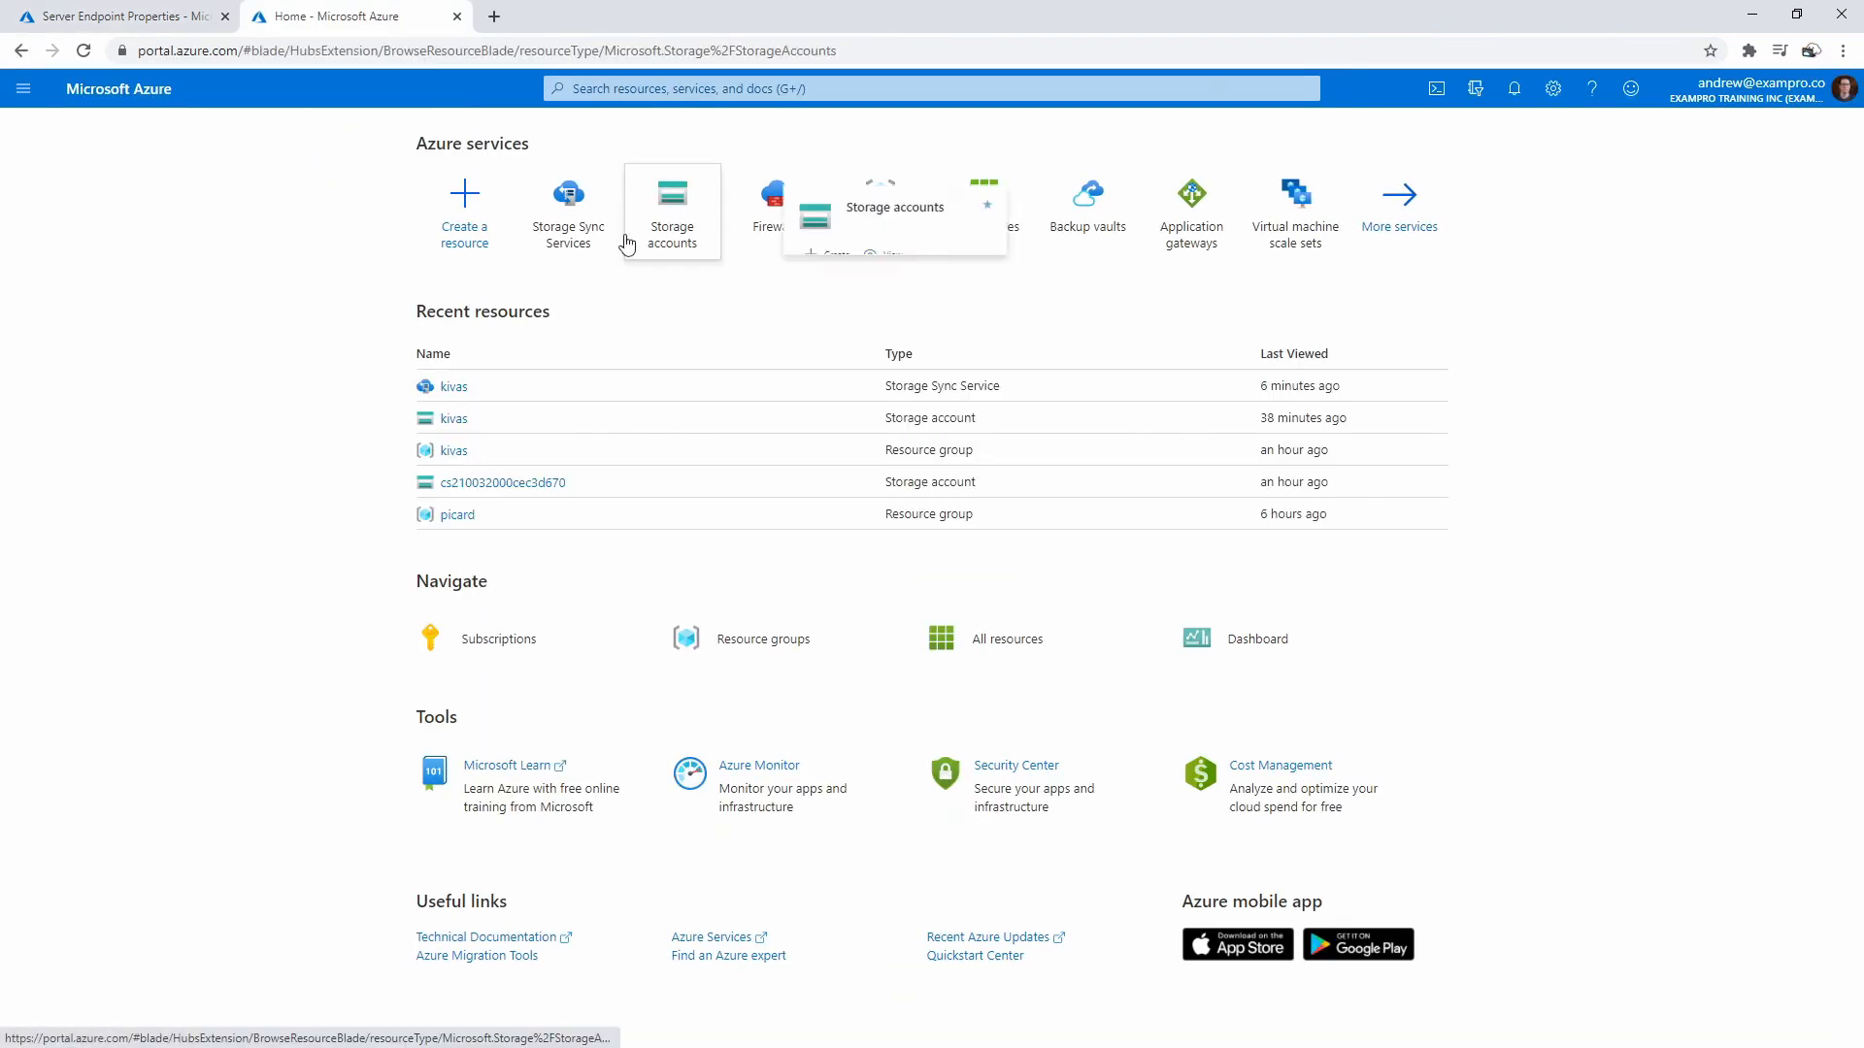
pyautogui.click(80, 399)
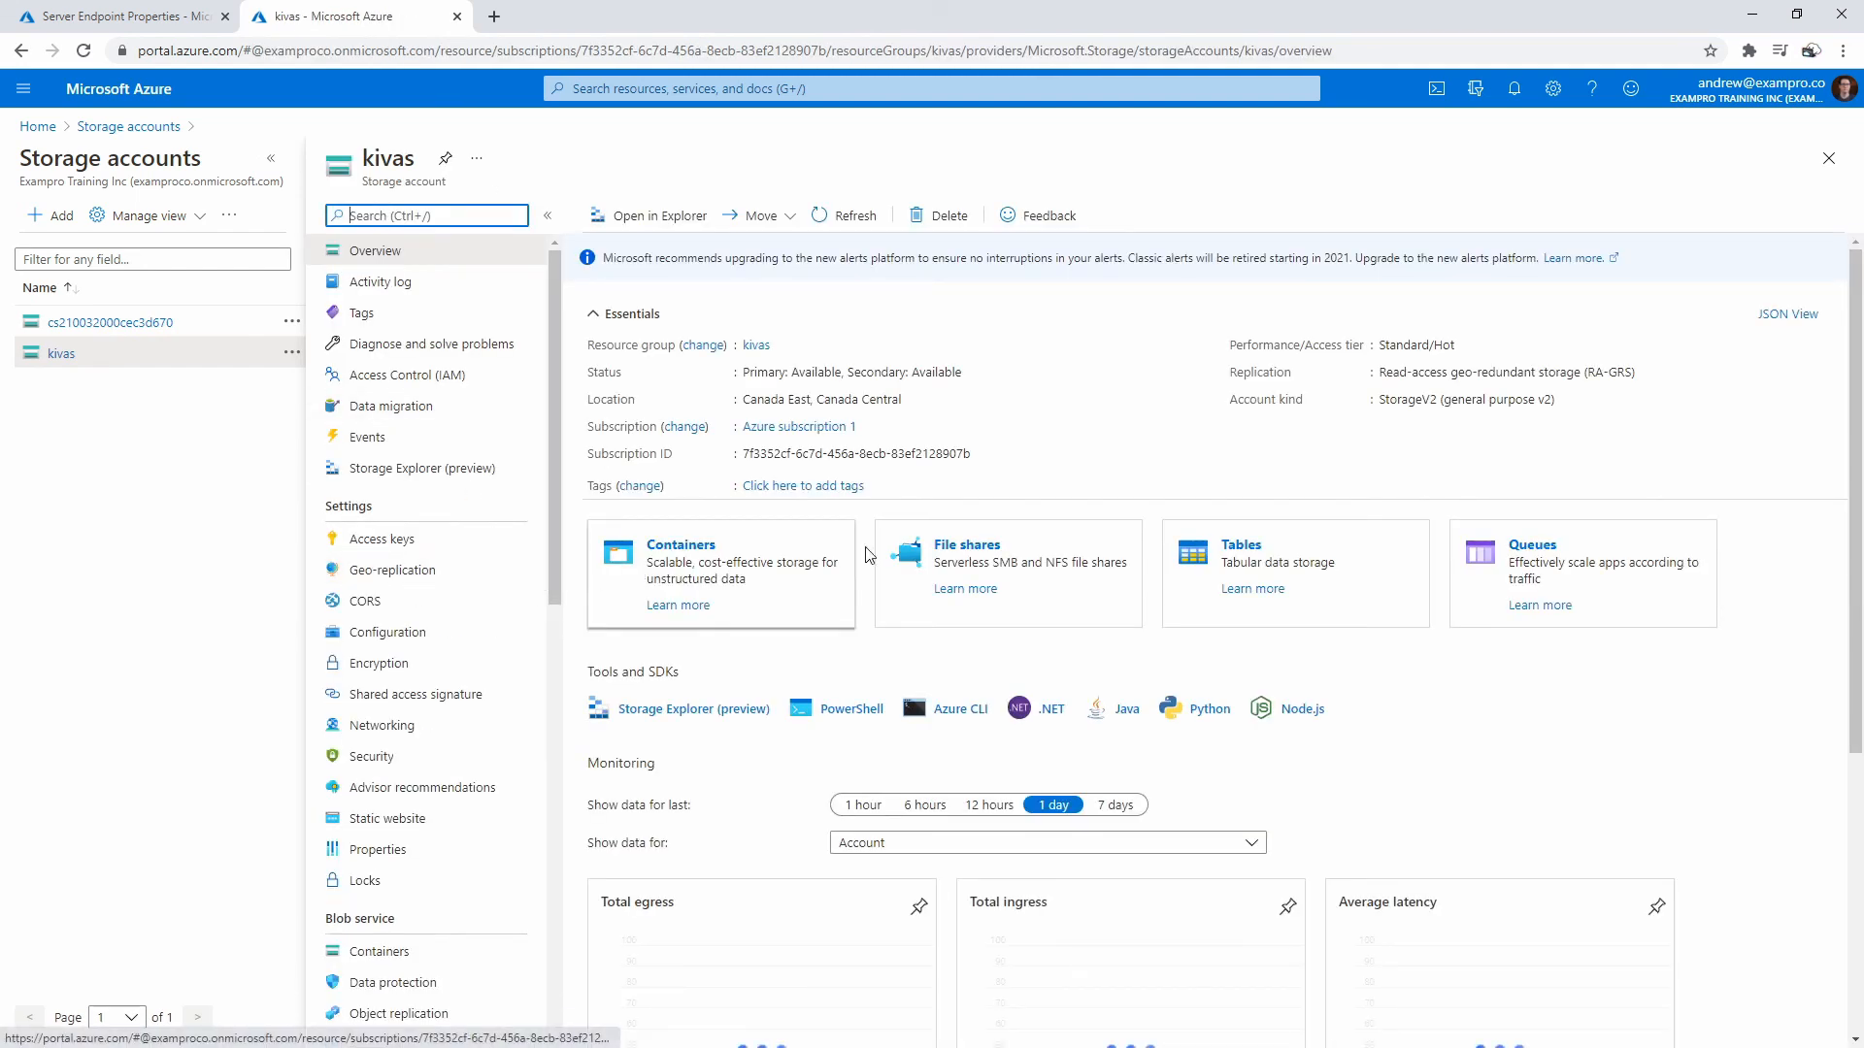
pyautogui.click(632, 418)
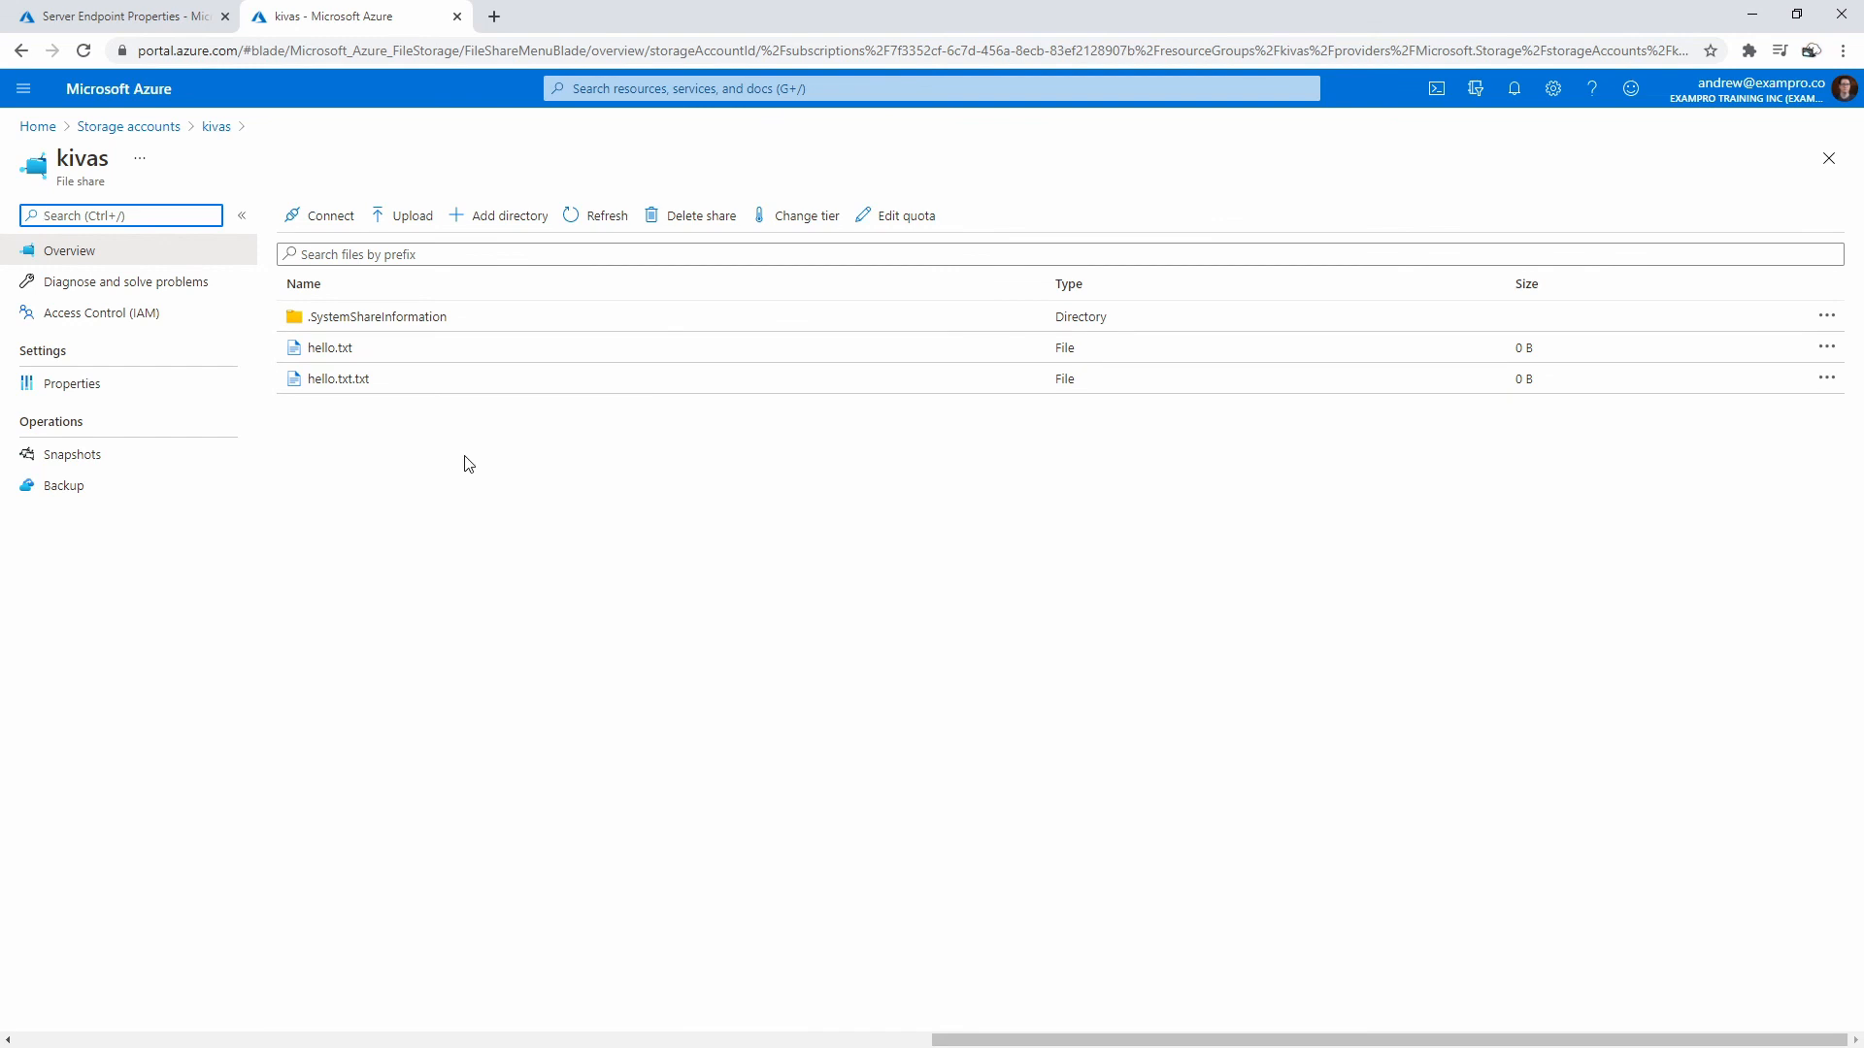
pyautogui.click(169, 21)
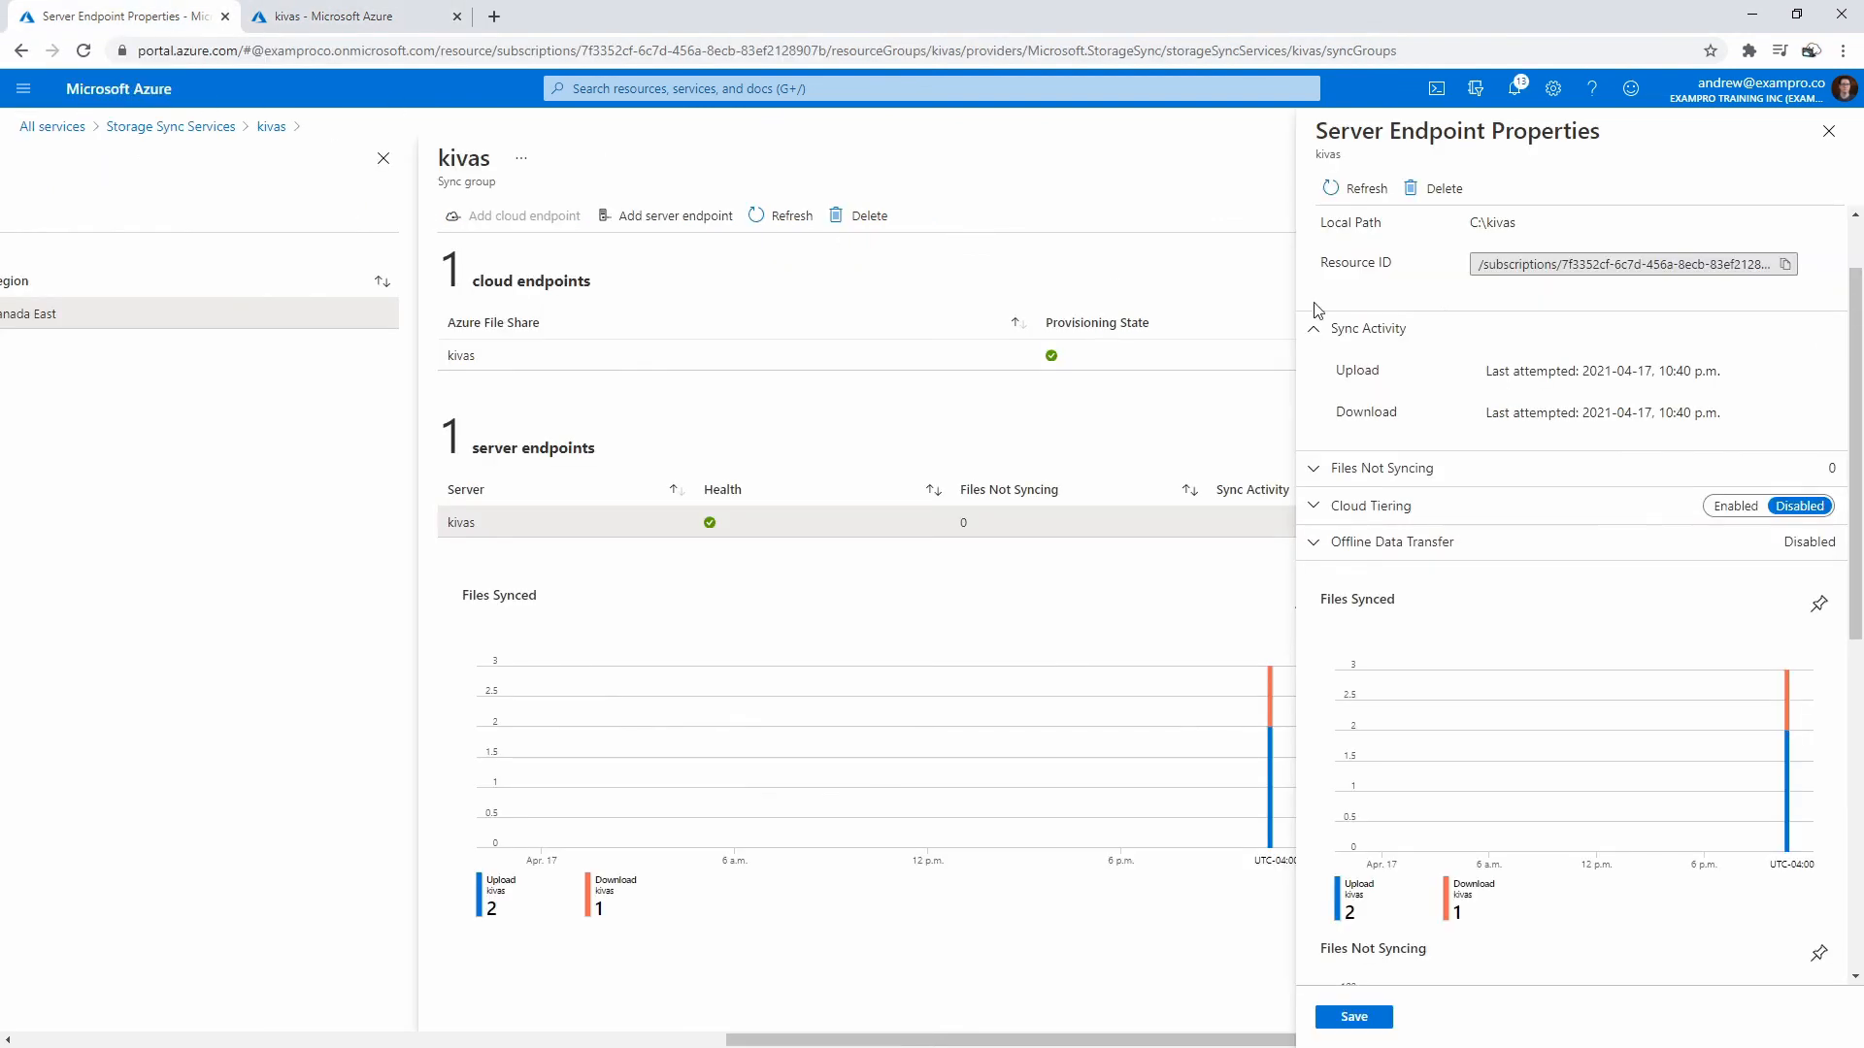
# - Check the failure in Notifications, scroll the blades left, and open the portal's main menu
pyautogui.click(1515, 94)
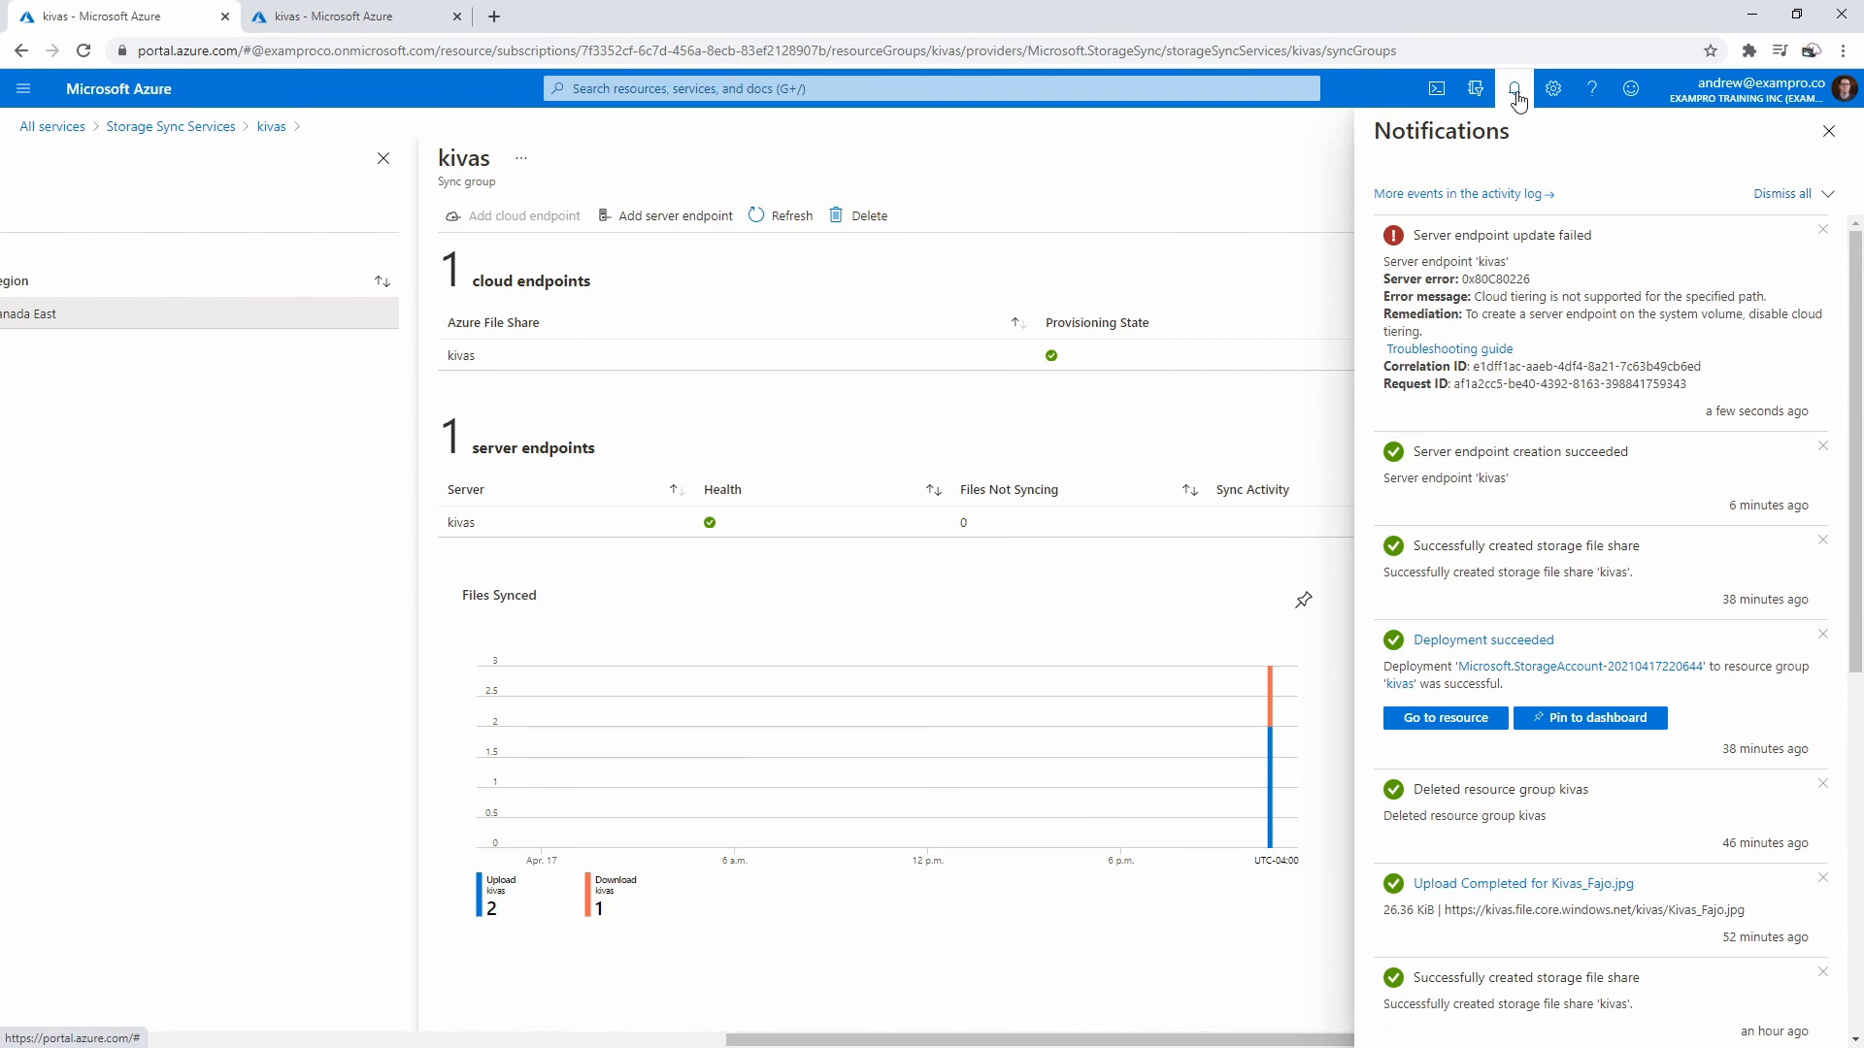
pyautogui.click(1516, 94)
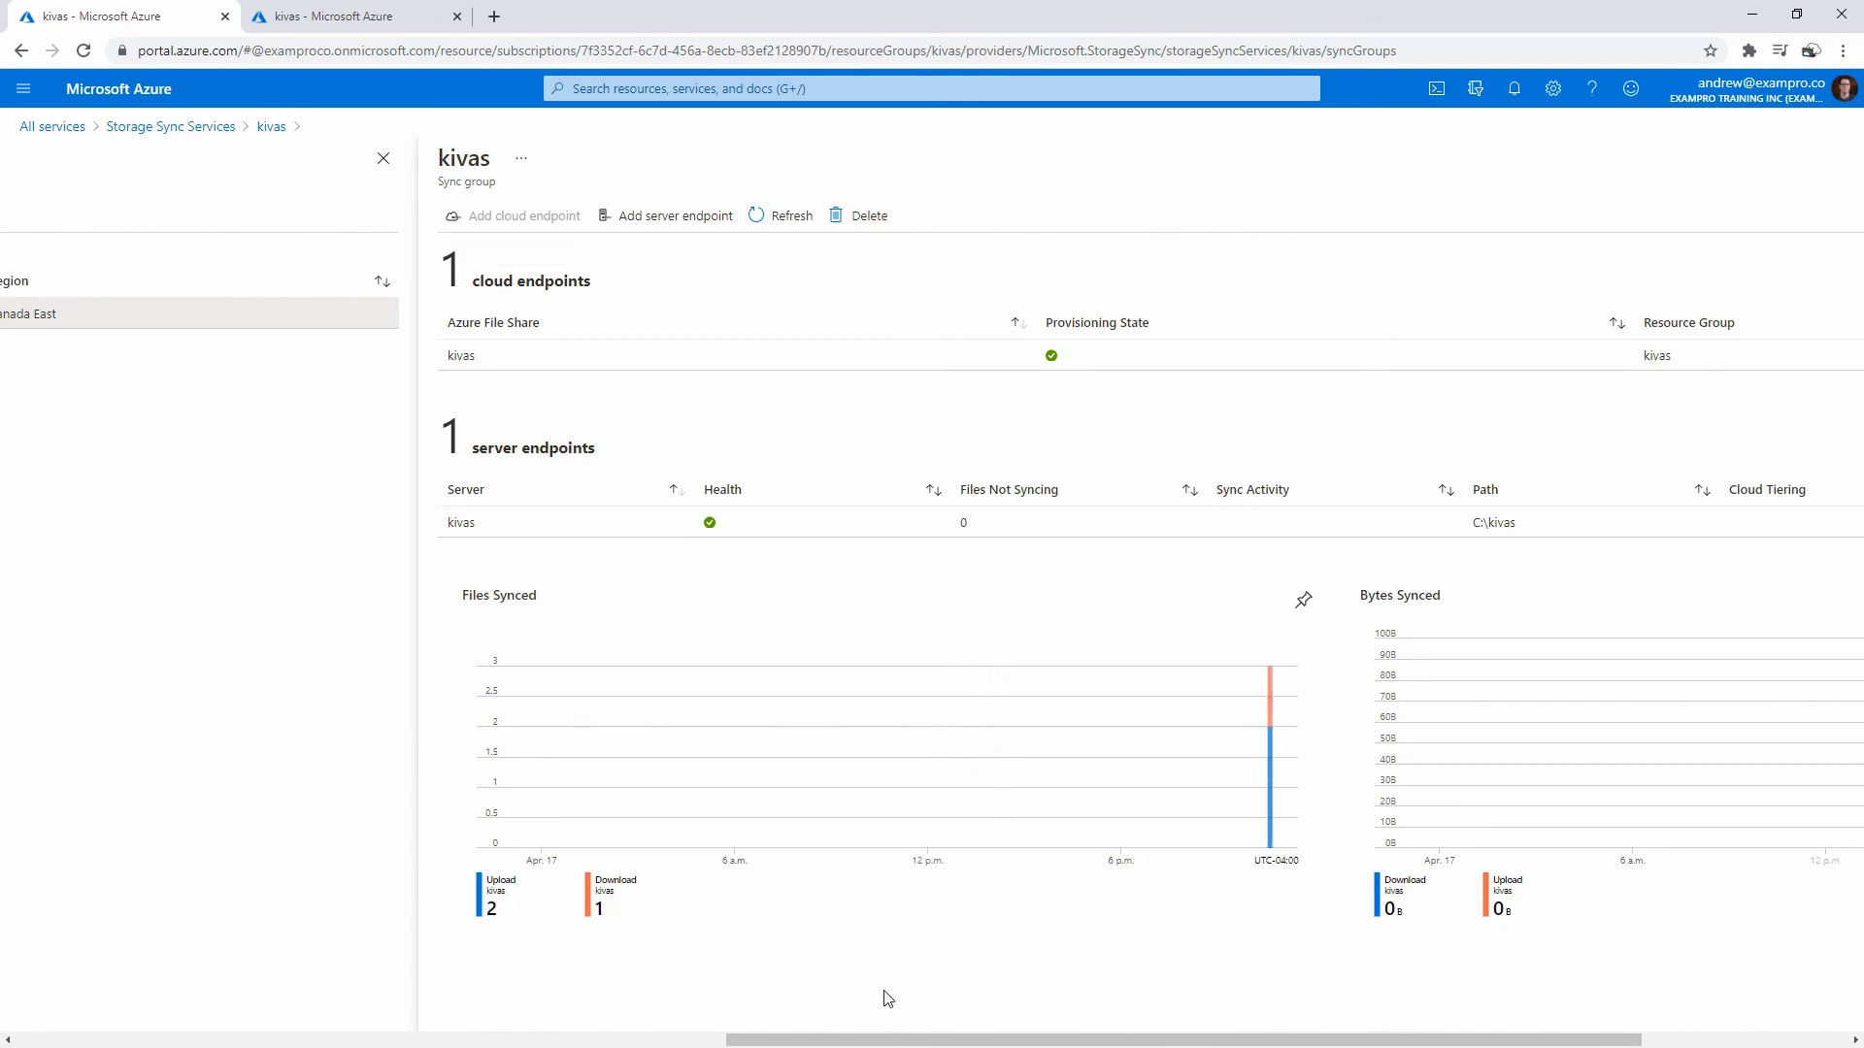
pyautogui.moveTo(875, 1039)
pyautogui.mouseDown()
pyautogui.moveTo(592, 1020)
pyautogui.moveTo(773, 1019)
pyautogui.moveTo(654, 999)
pyautogui.mouseUp()
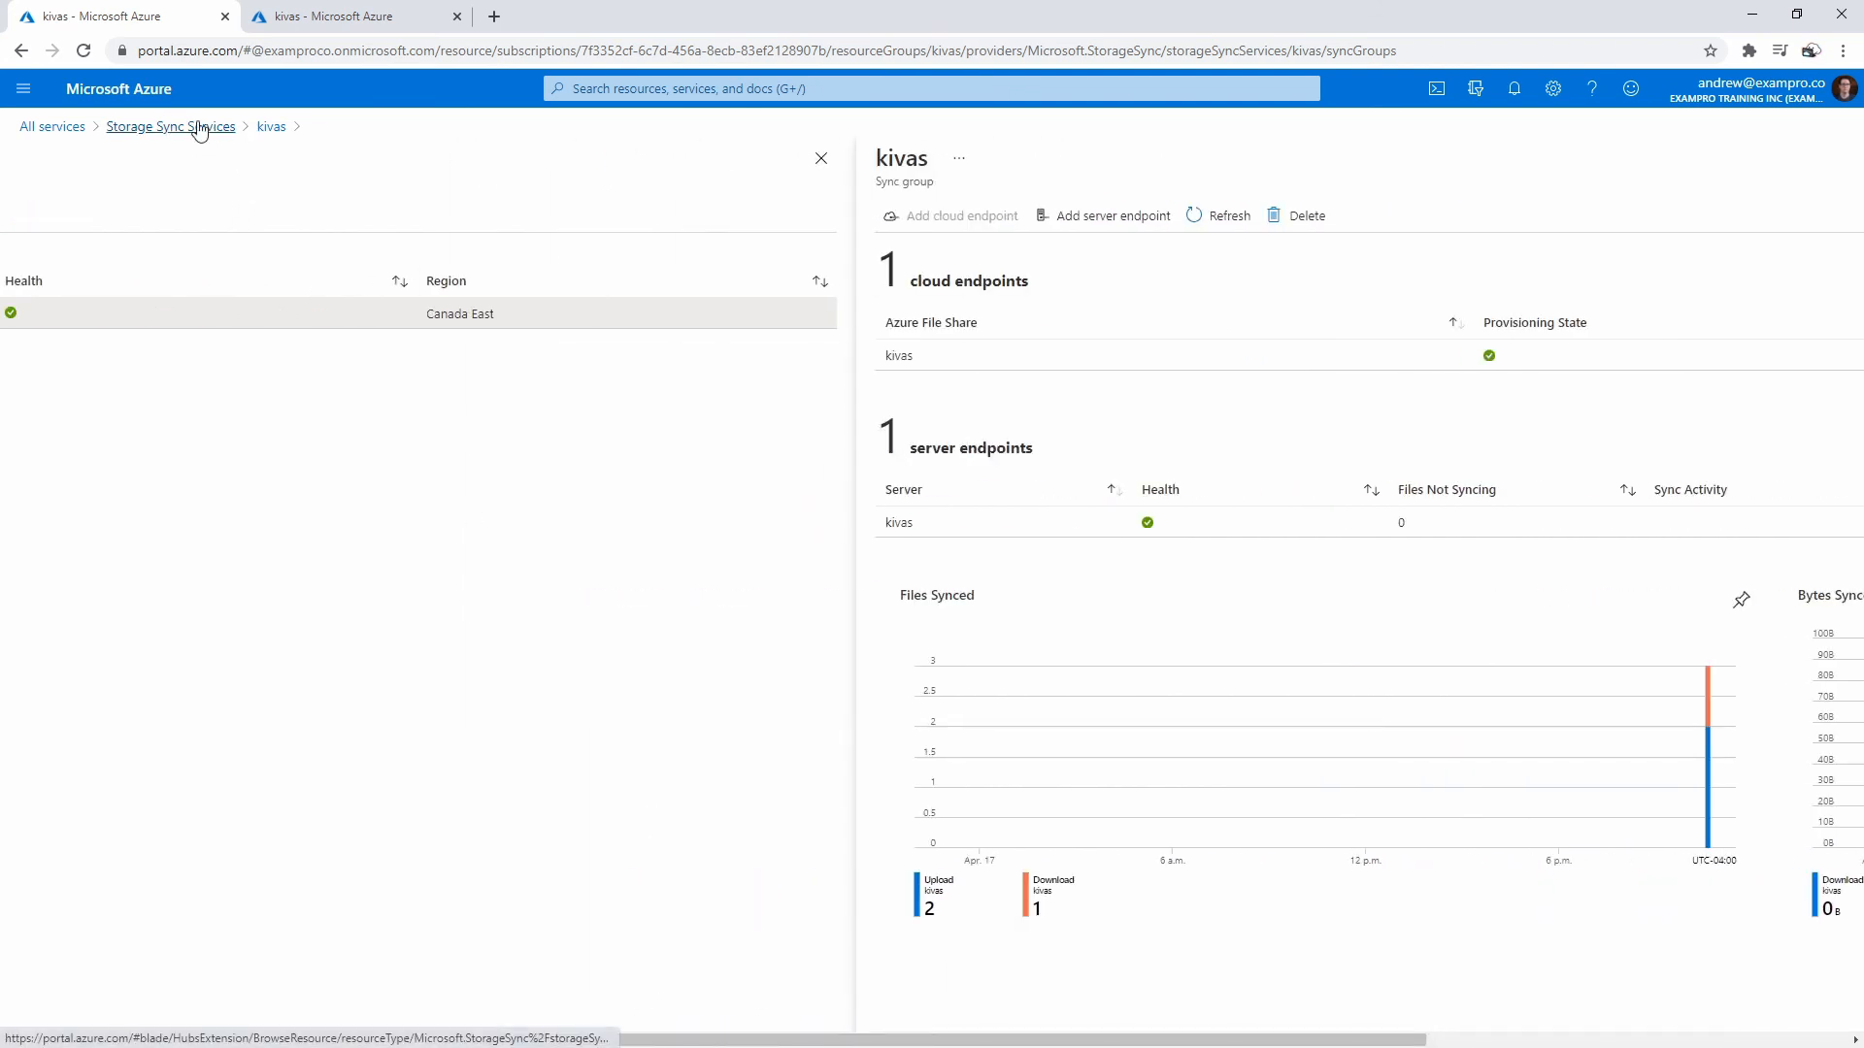
pyautogui.click(23, 89)
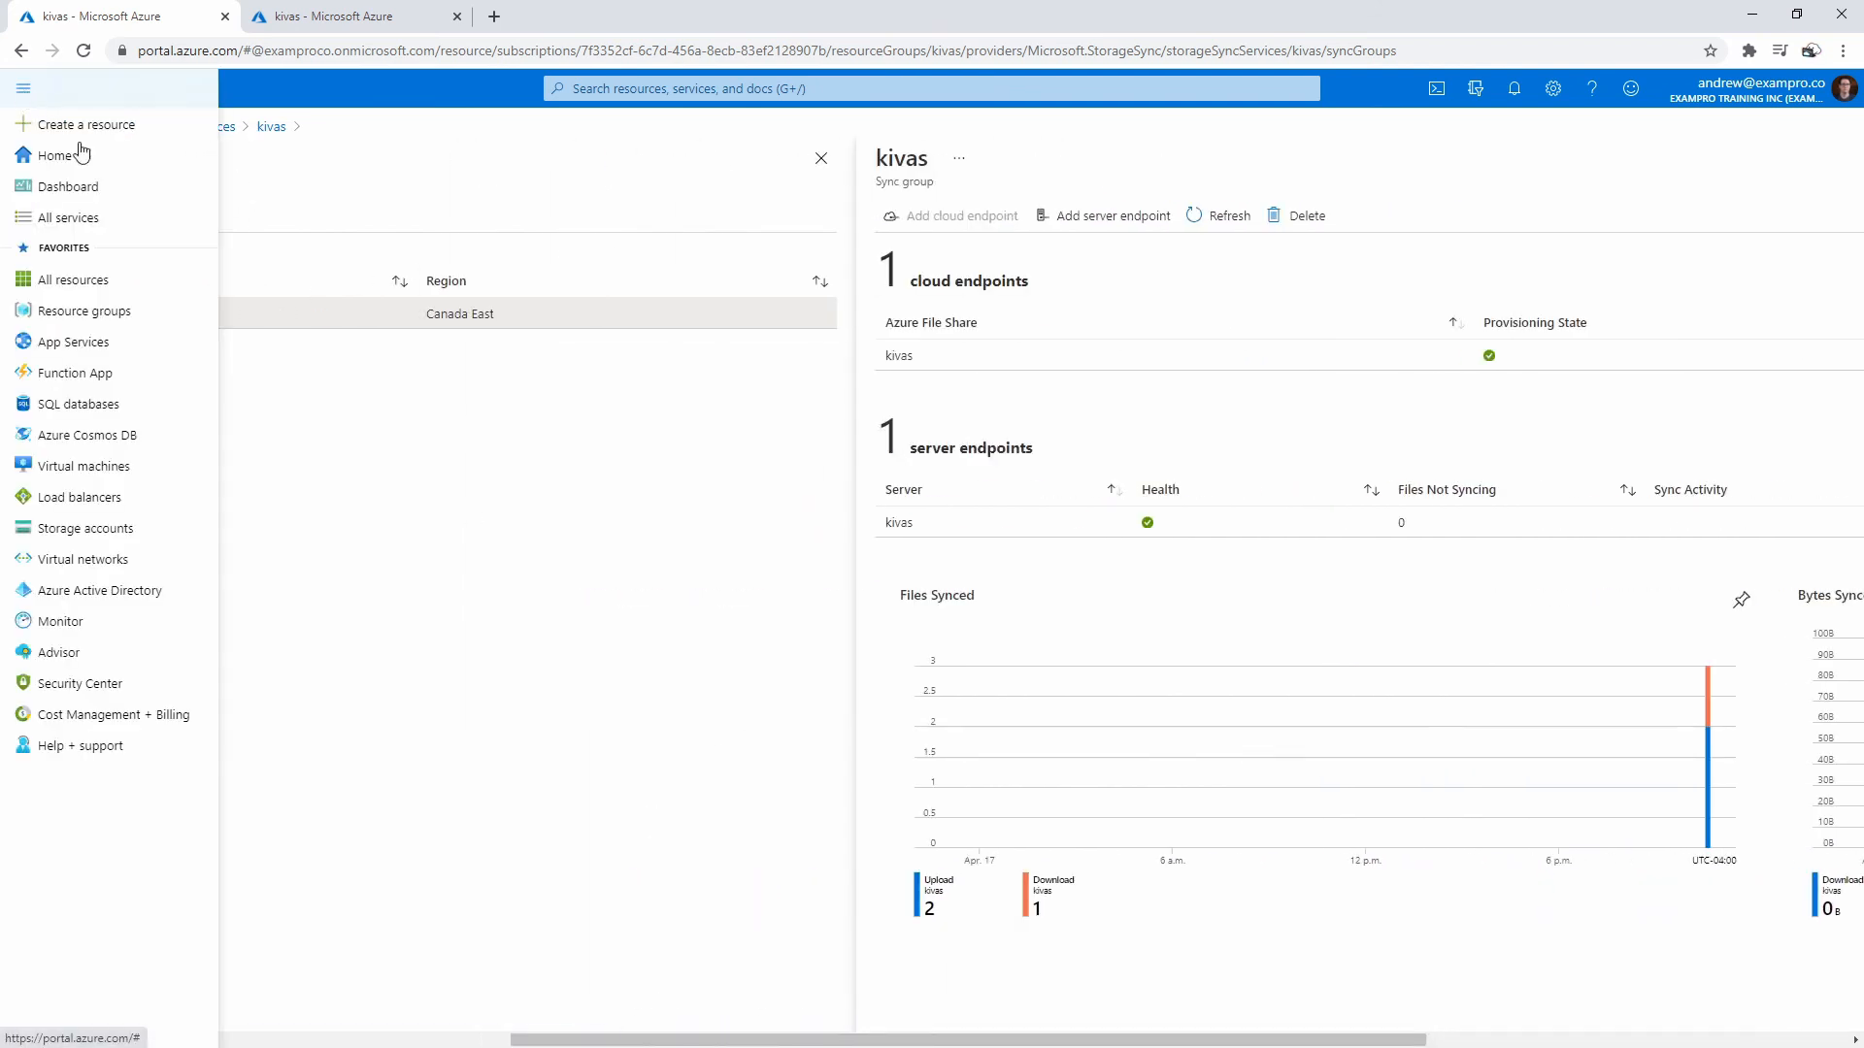
# - Open Resource groups in a new tab and go to the kivas resource group
pyautogui.rightClick(99, 313)
pyautogui.click(147, 326)
pyautogui.click(532, 21)
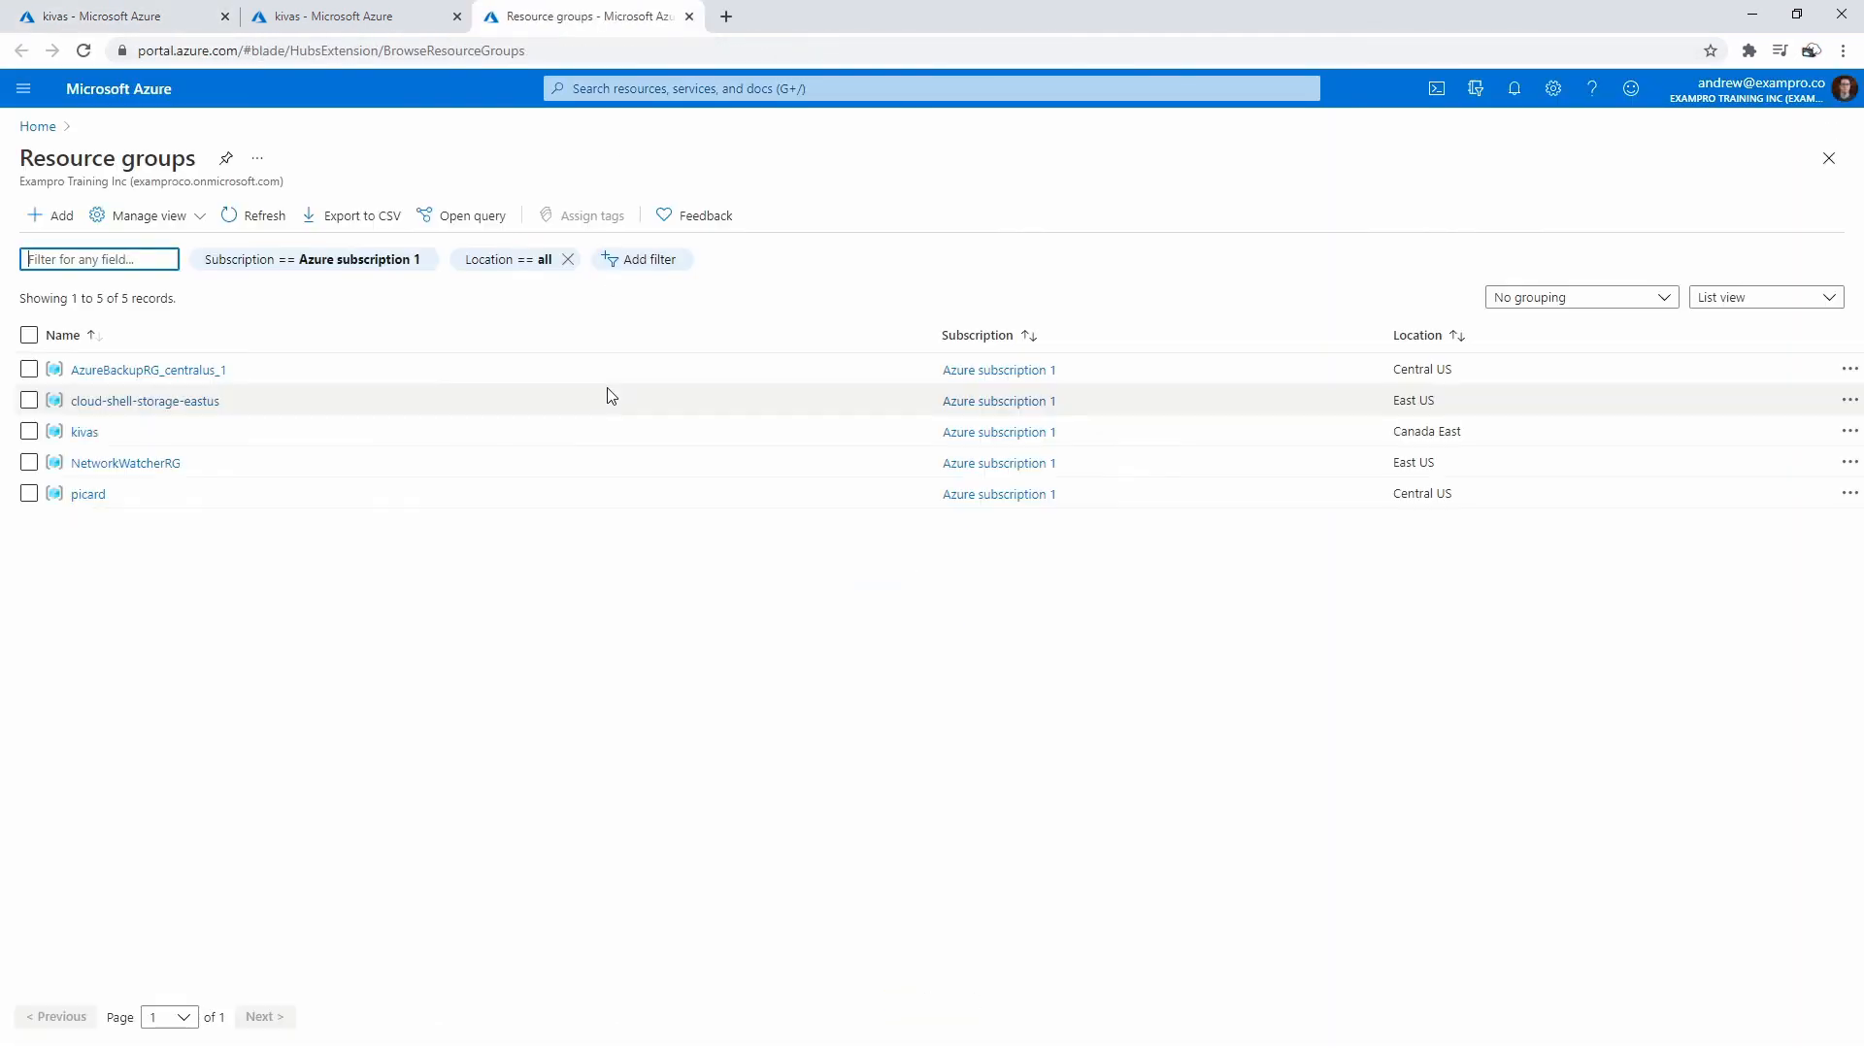
pyautogui.click(85, 432)
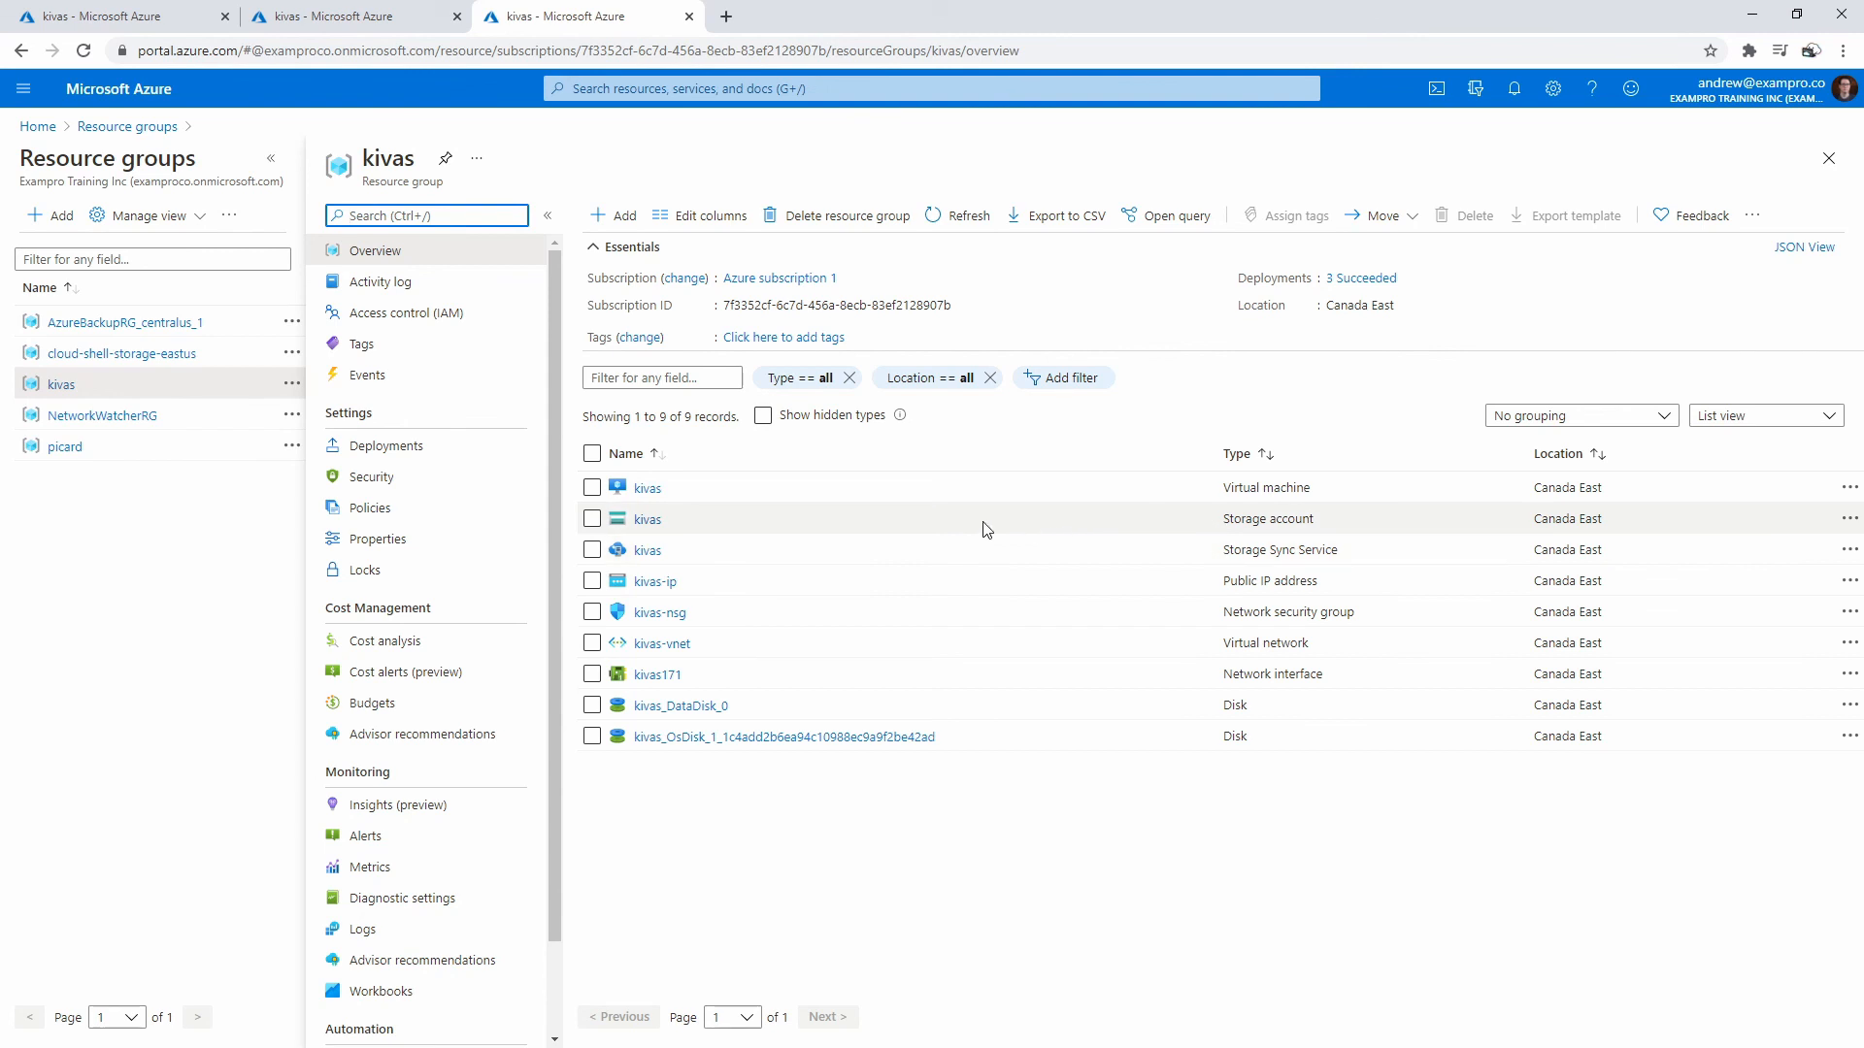
# - Delete the kivas resource group, confirming with its name 'kivas', and return to Home
pyautogui.click(851, 216)
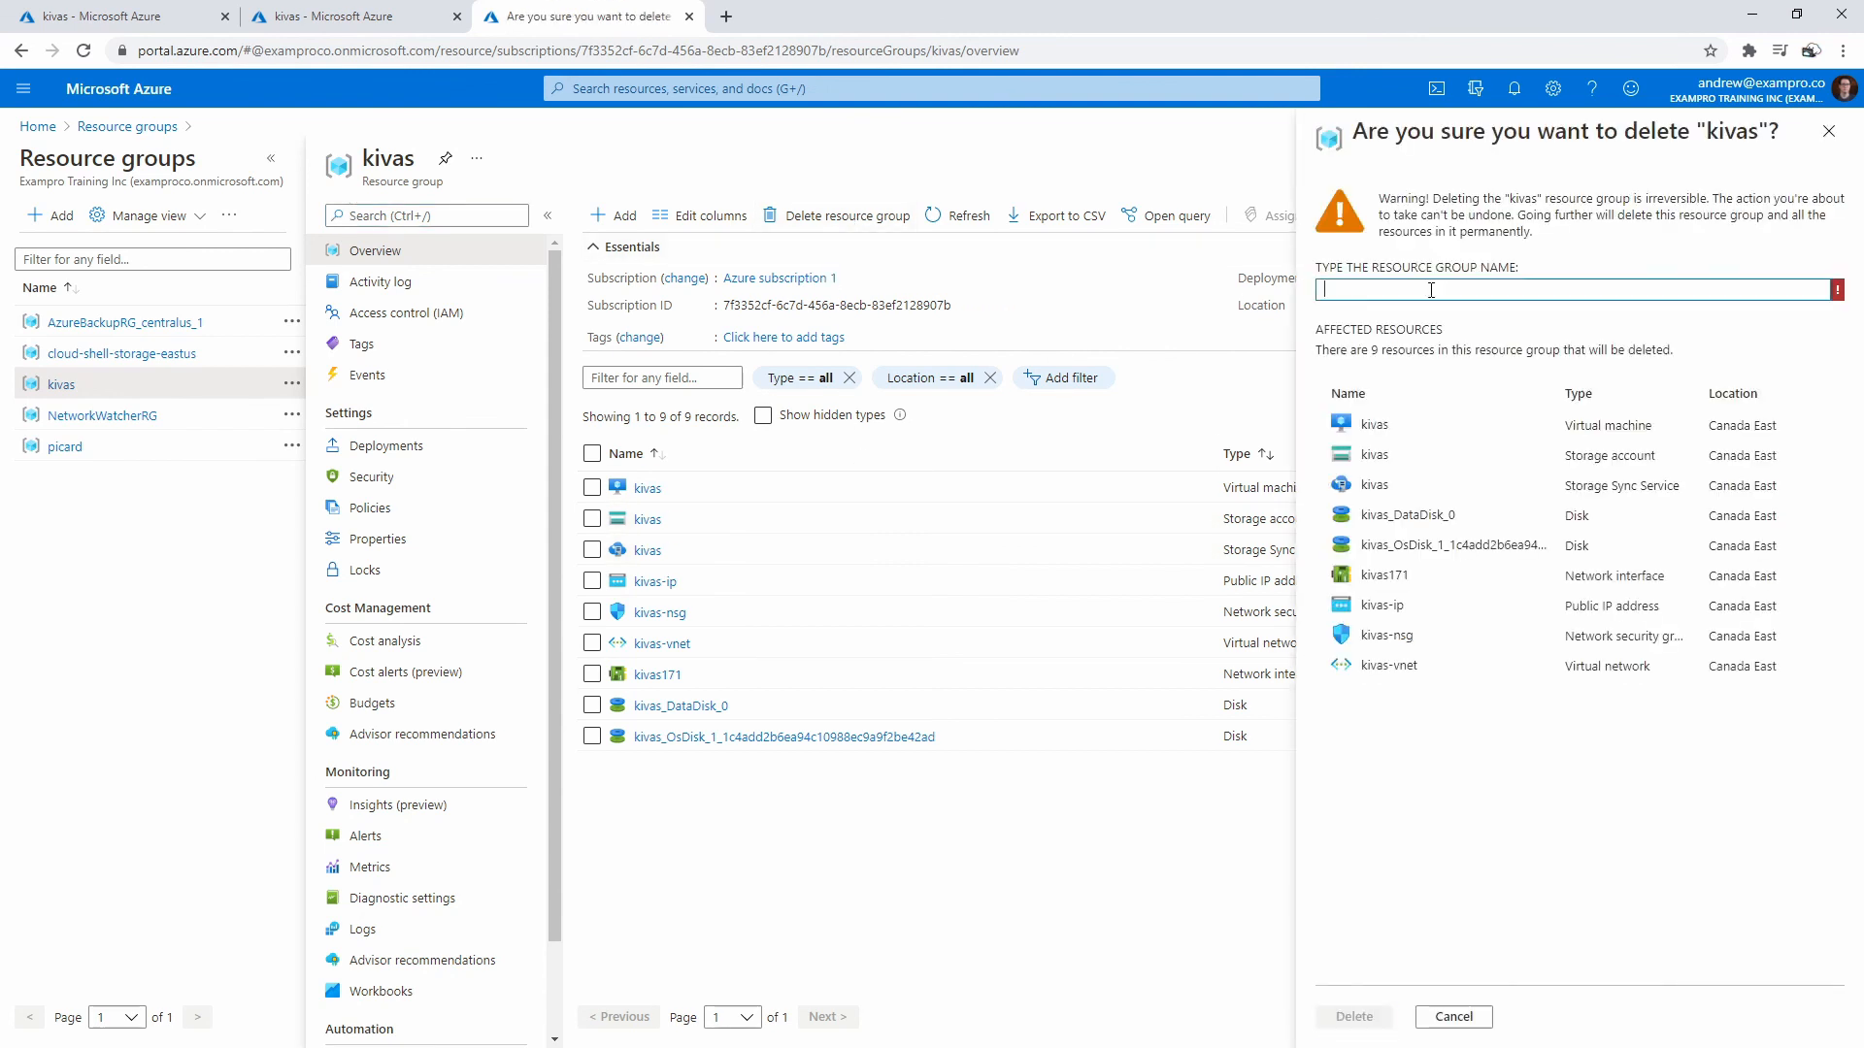
pyautogui.click(1435, 290)
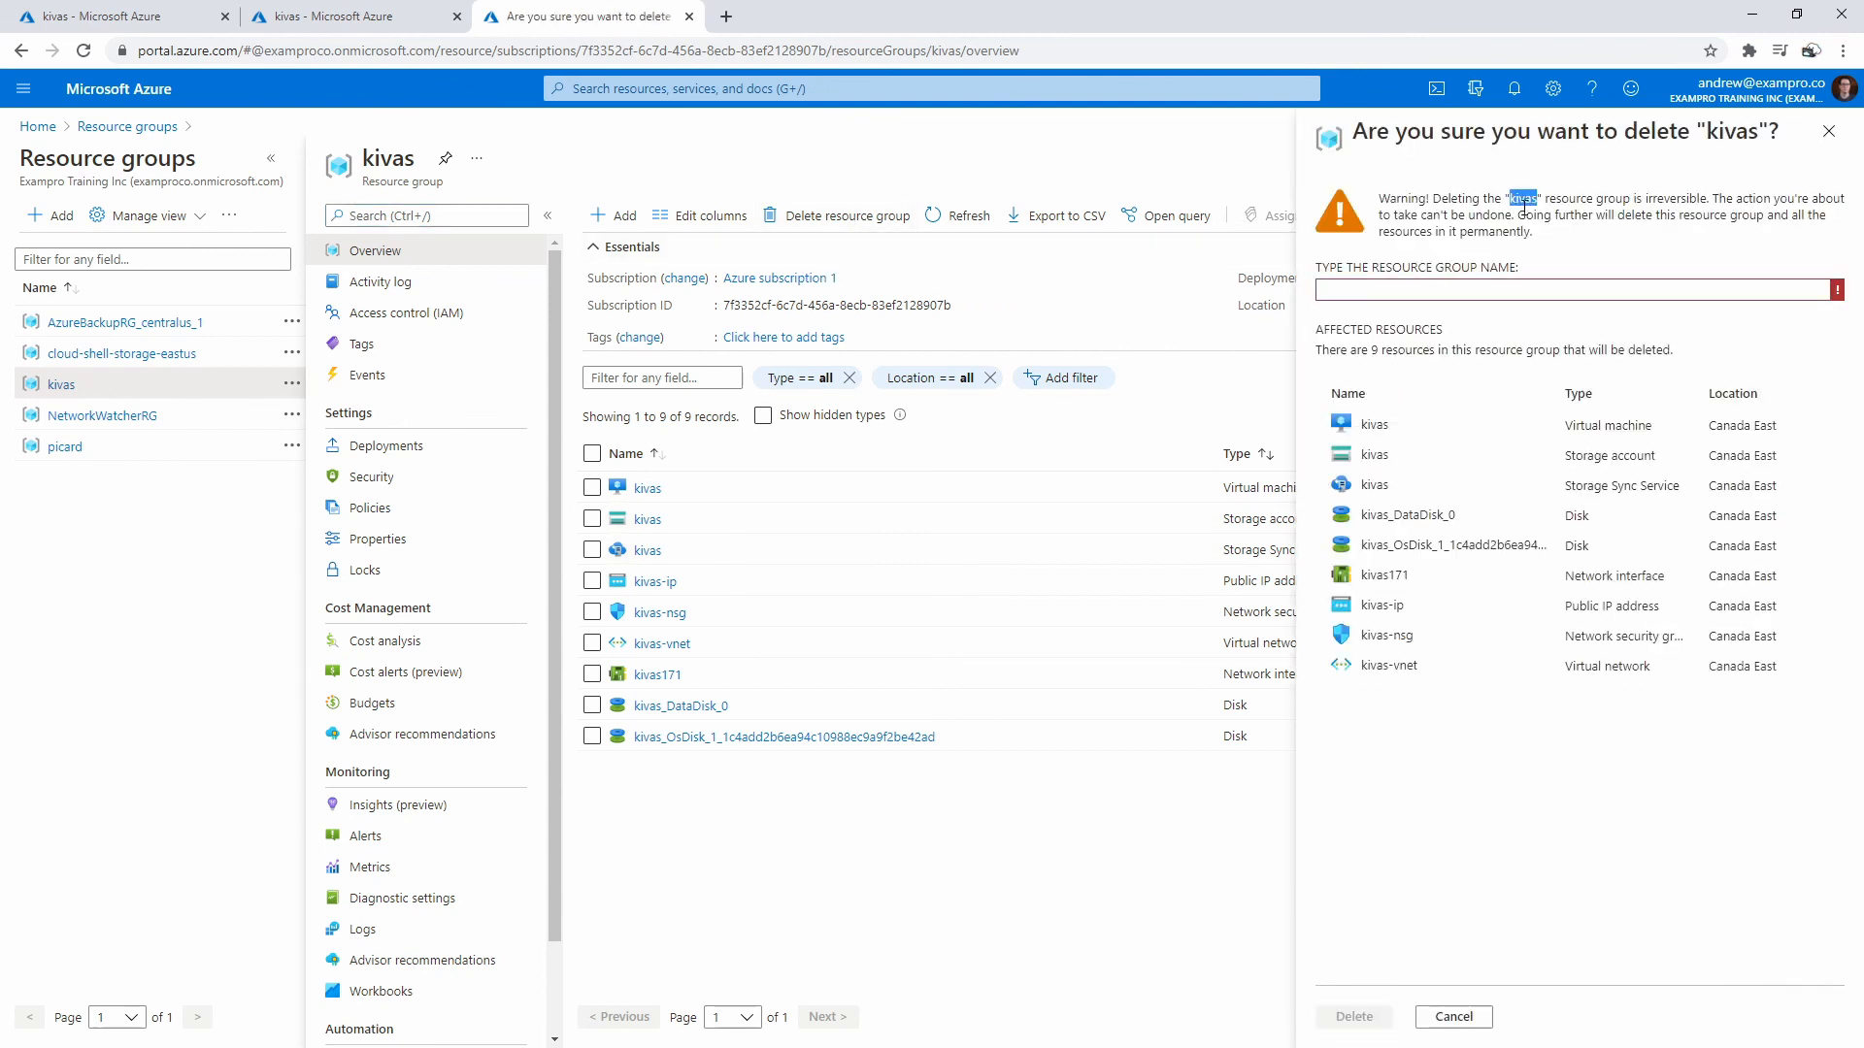
pyautogui.write('kivas')
pyautogui.click(1354, 1017)
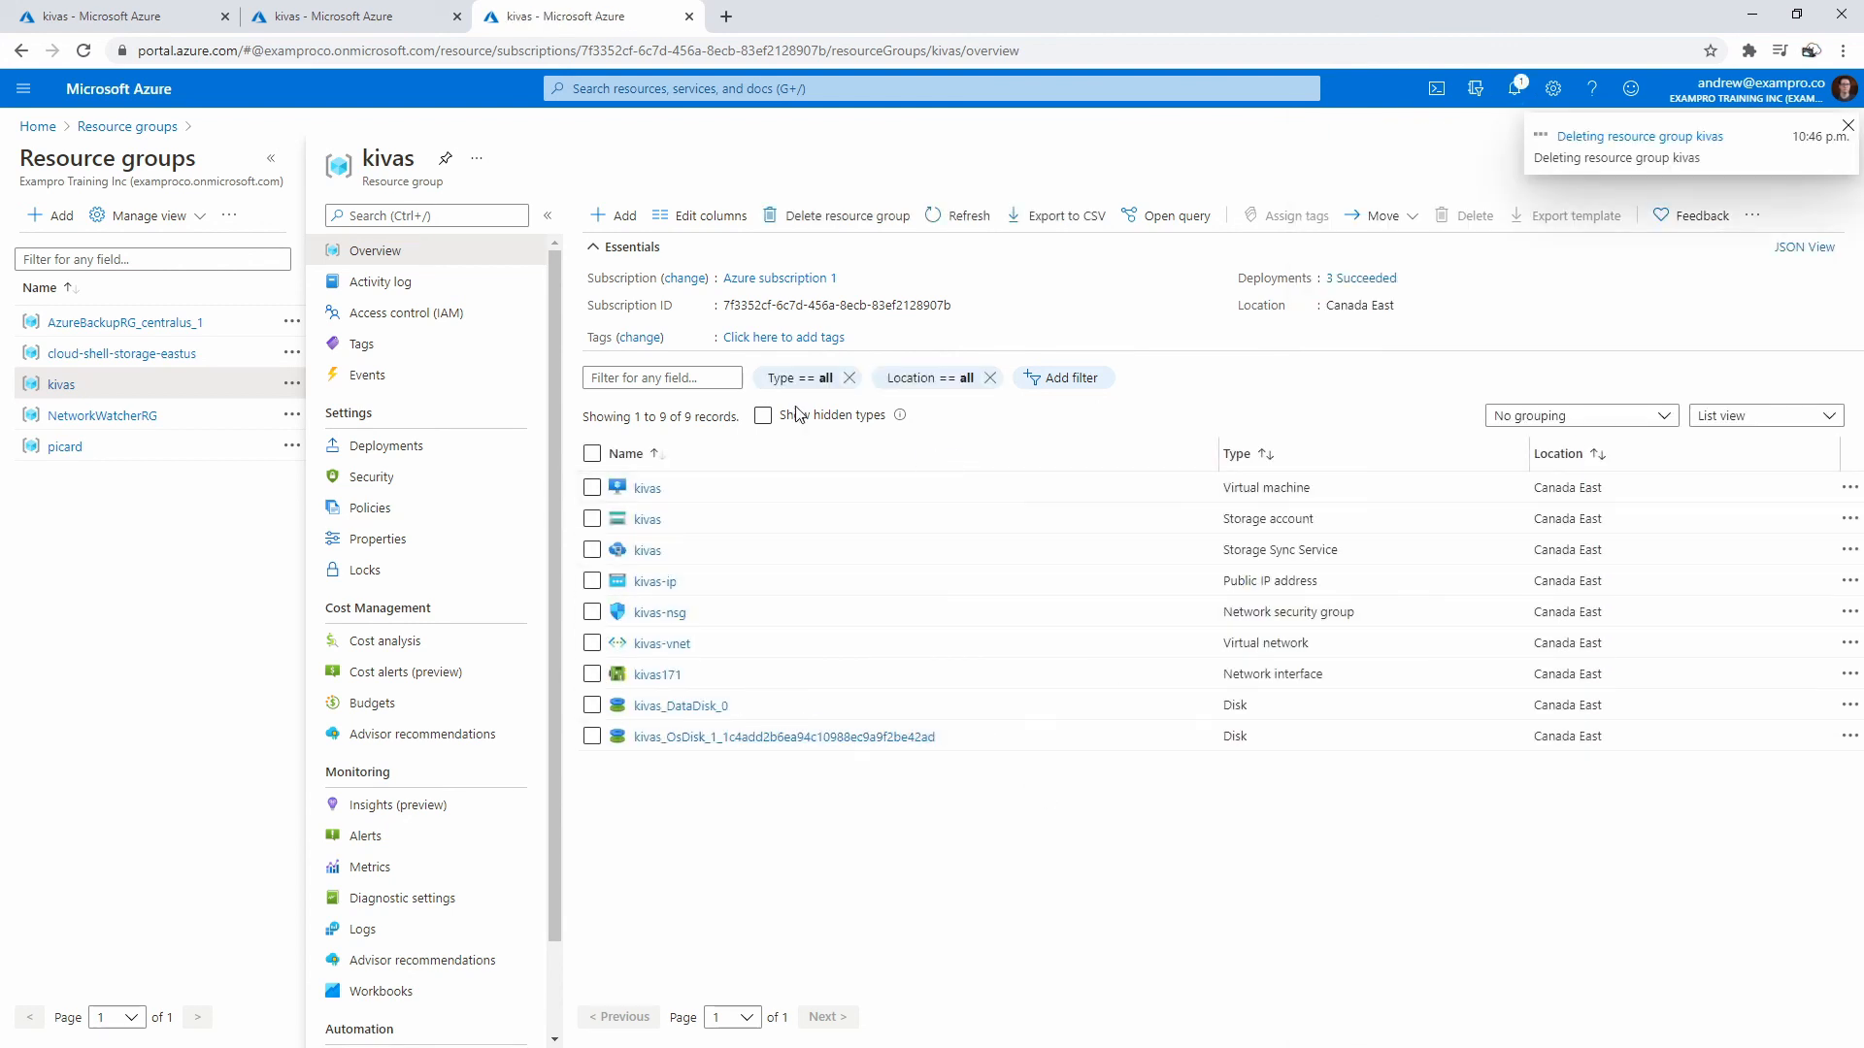
pyautogui.click(118, 92)
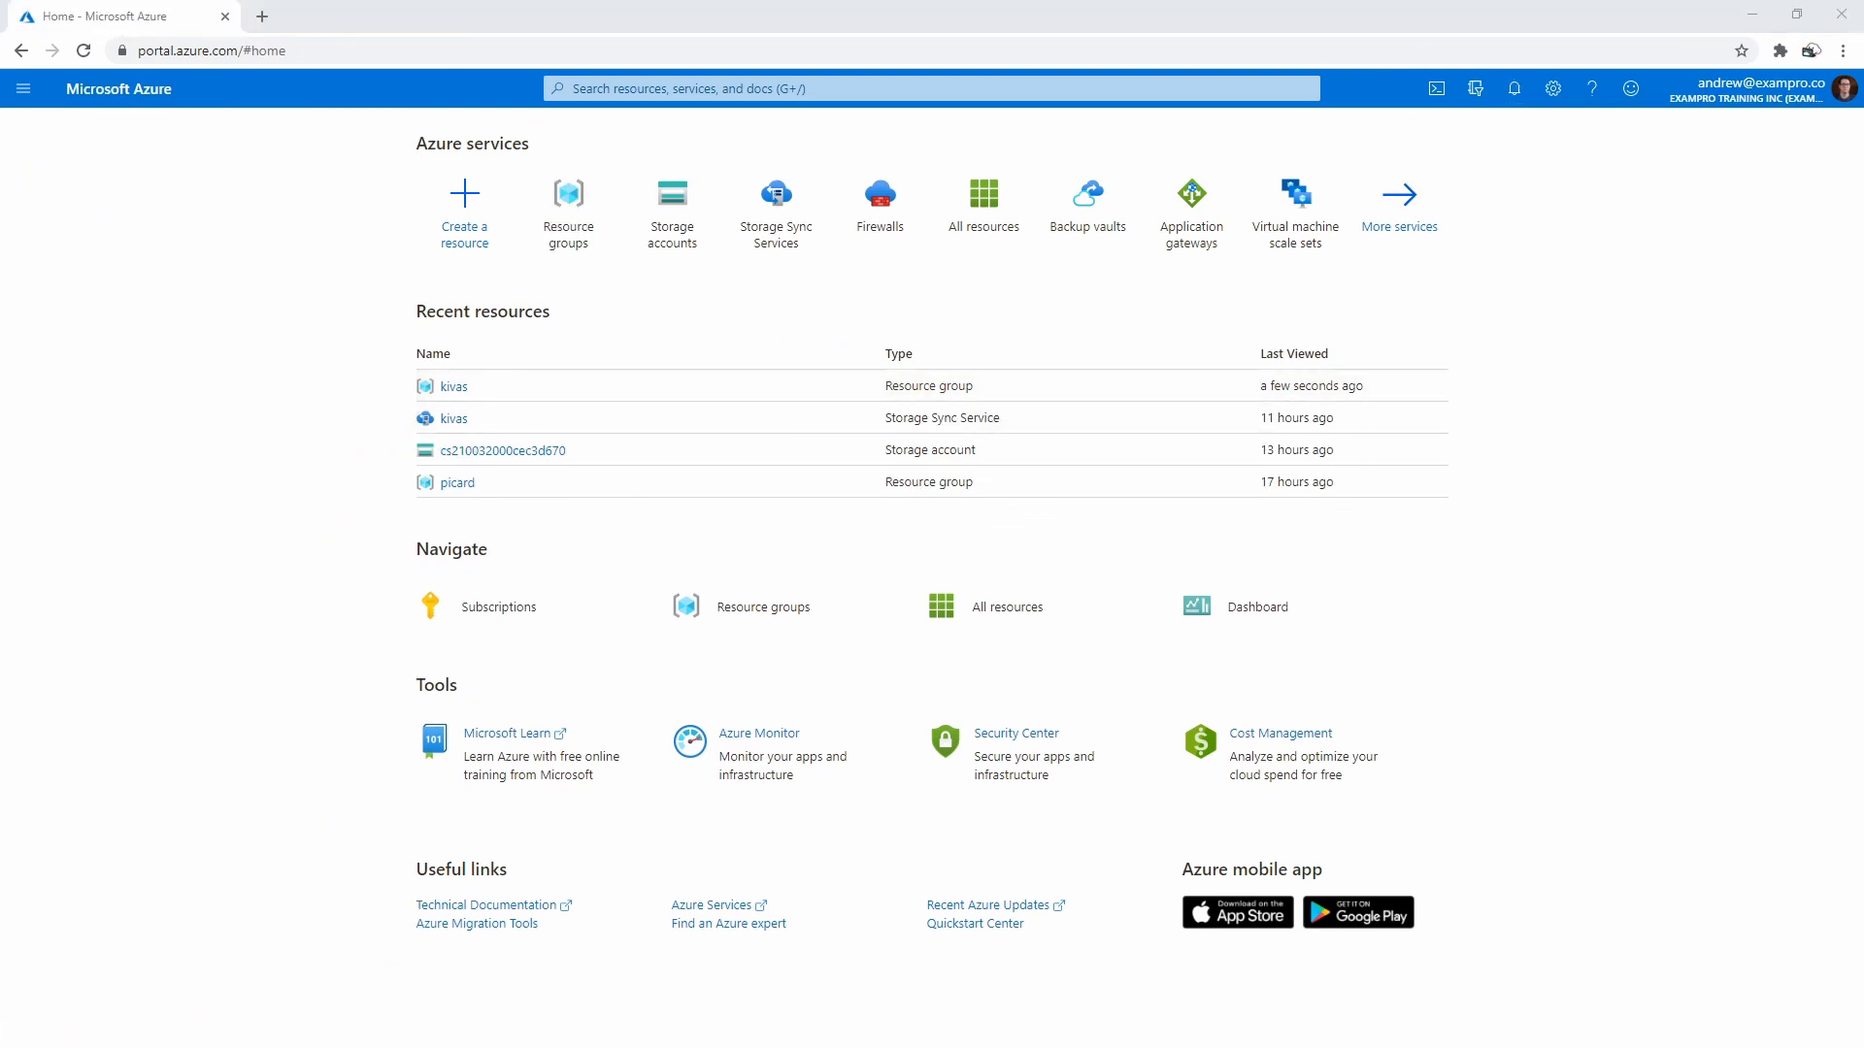
# - Open the kivas resource group and check its remaining Storage Sync Service
pyautogui.click(23, 88)
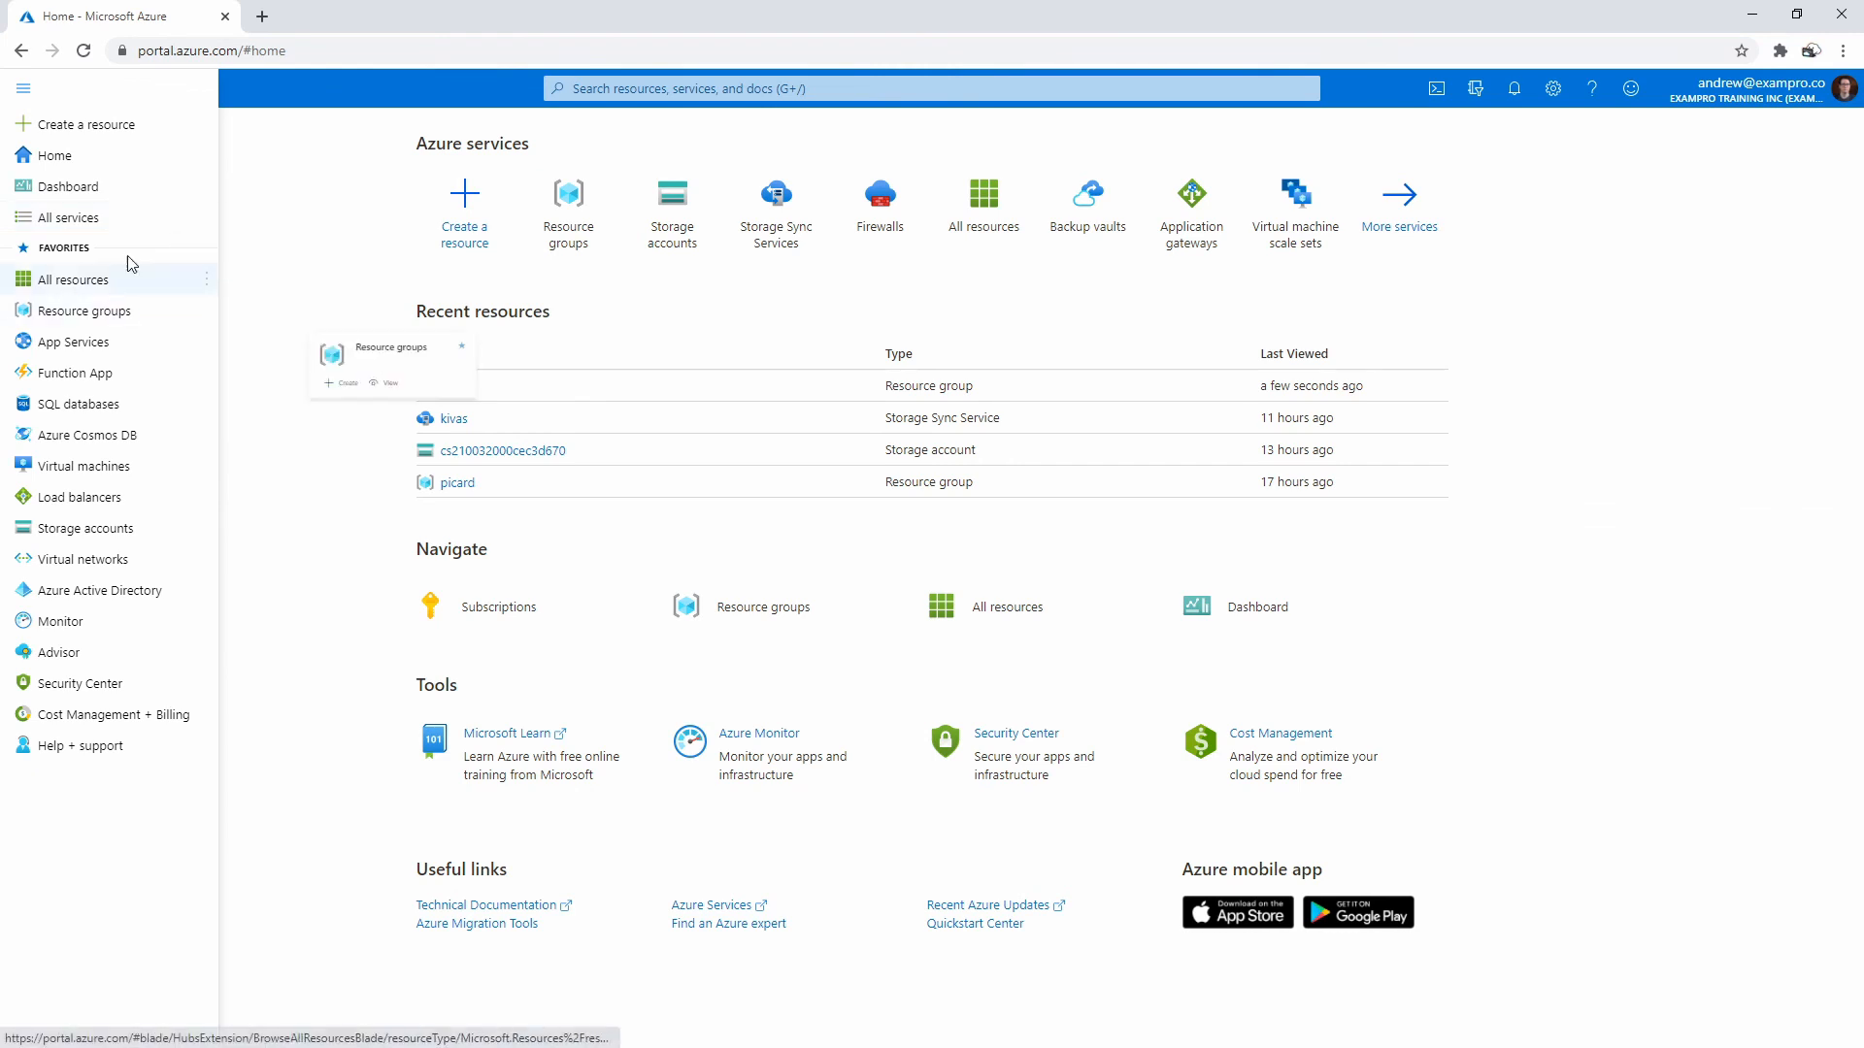
pyautogui.click(114, 320)
pyautogui.click(83, 428)
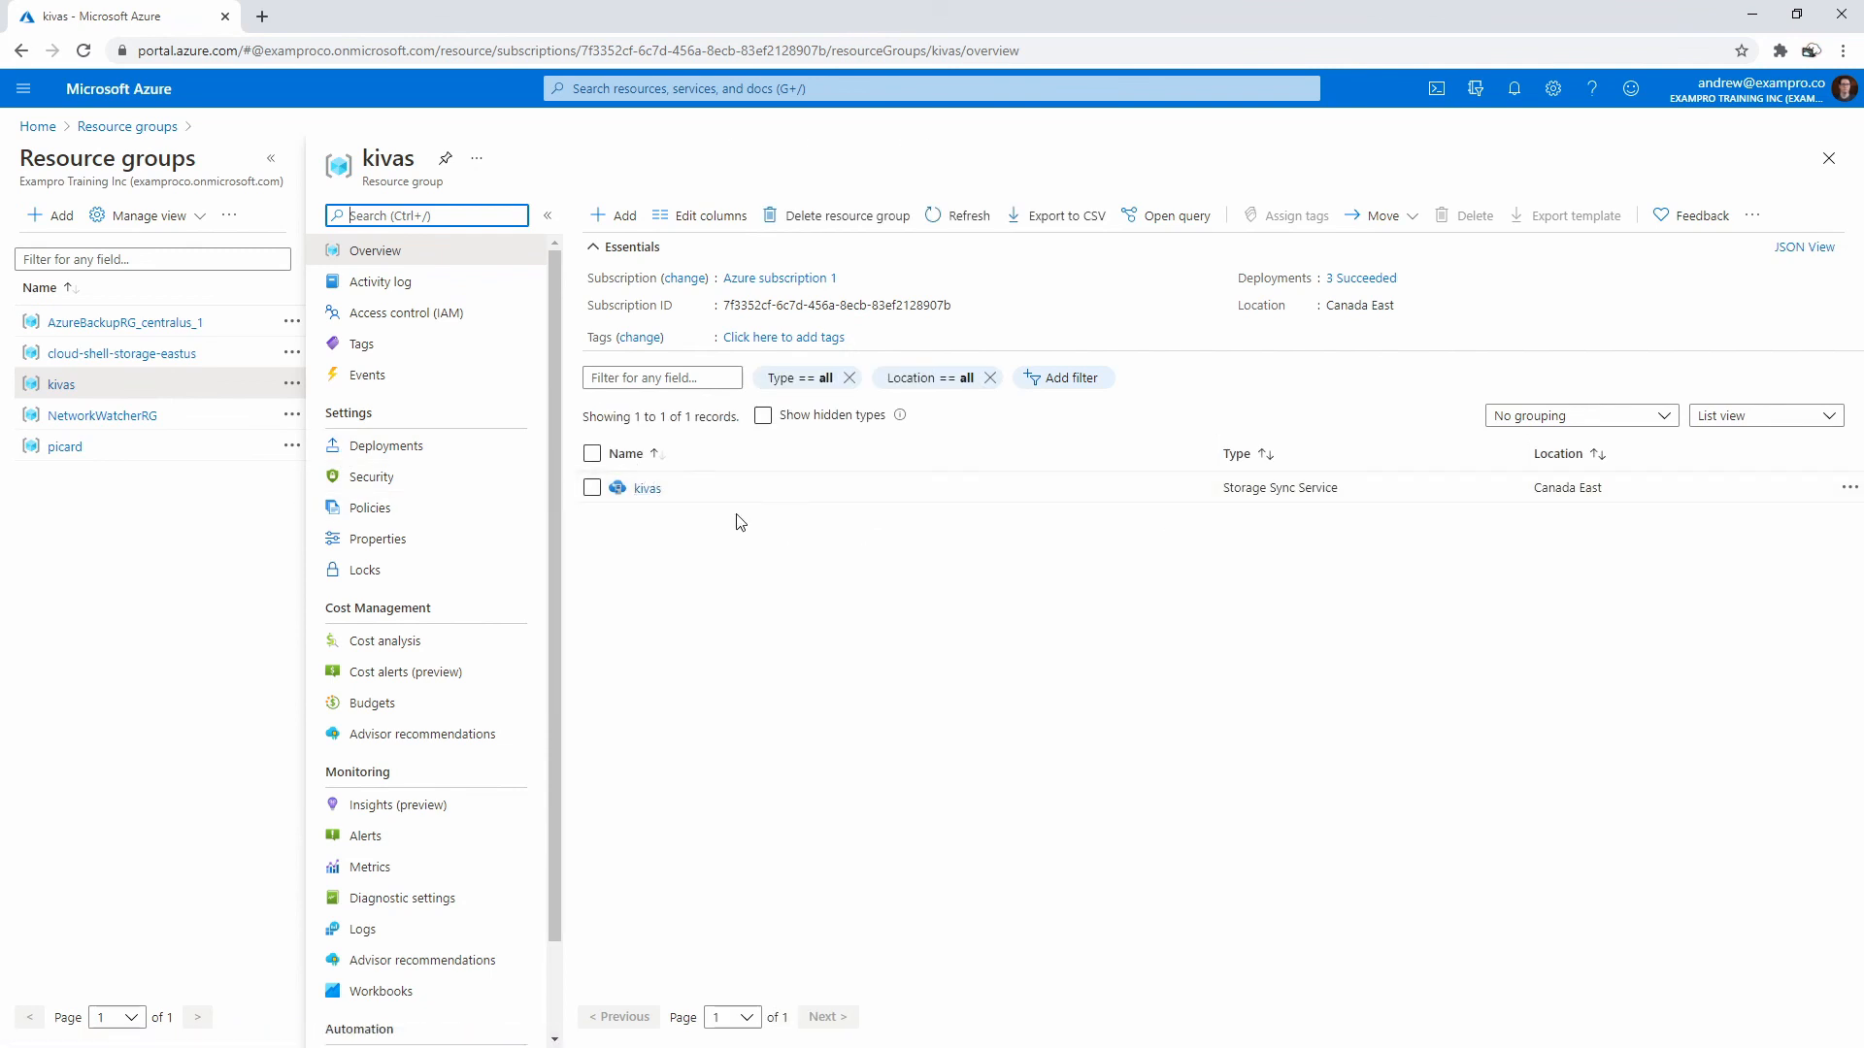
pyautogui.click(643, 490)
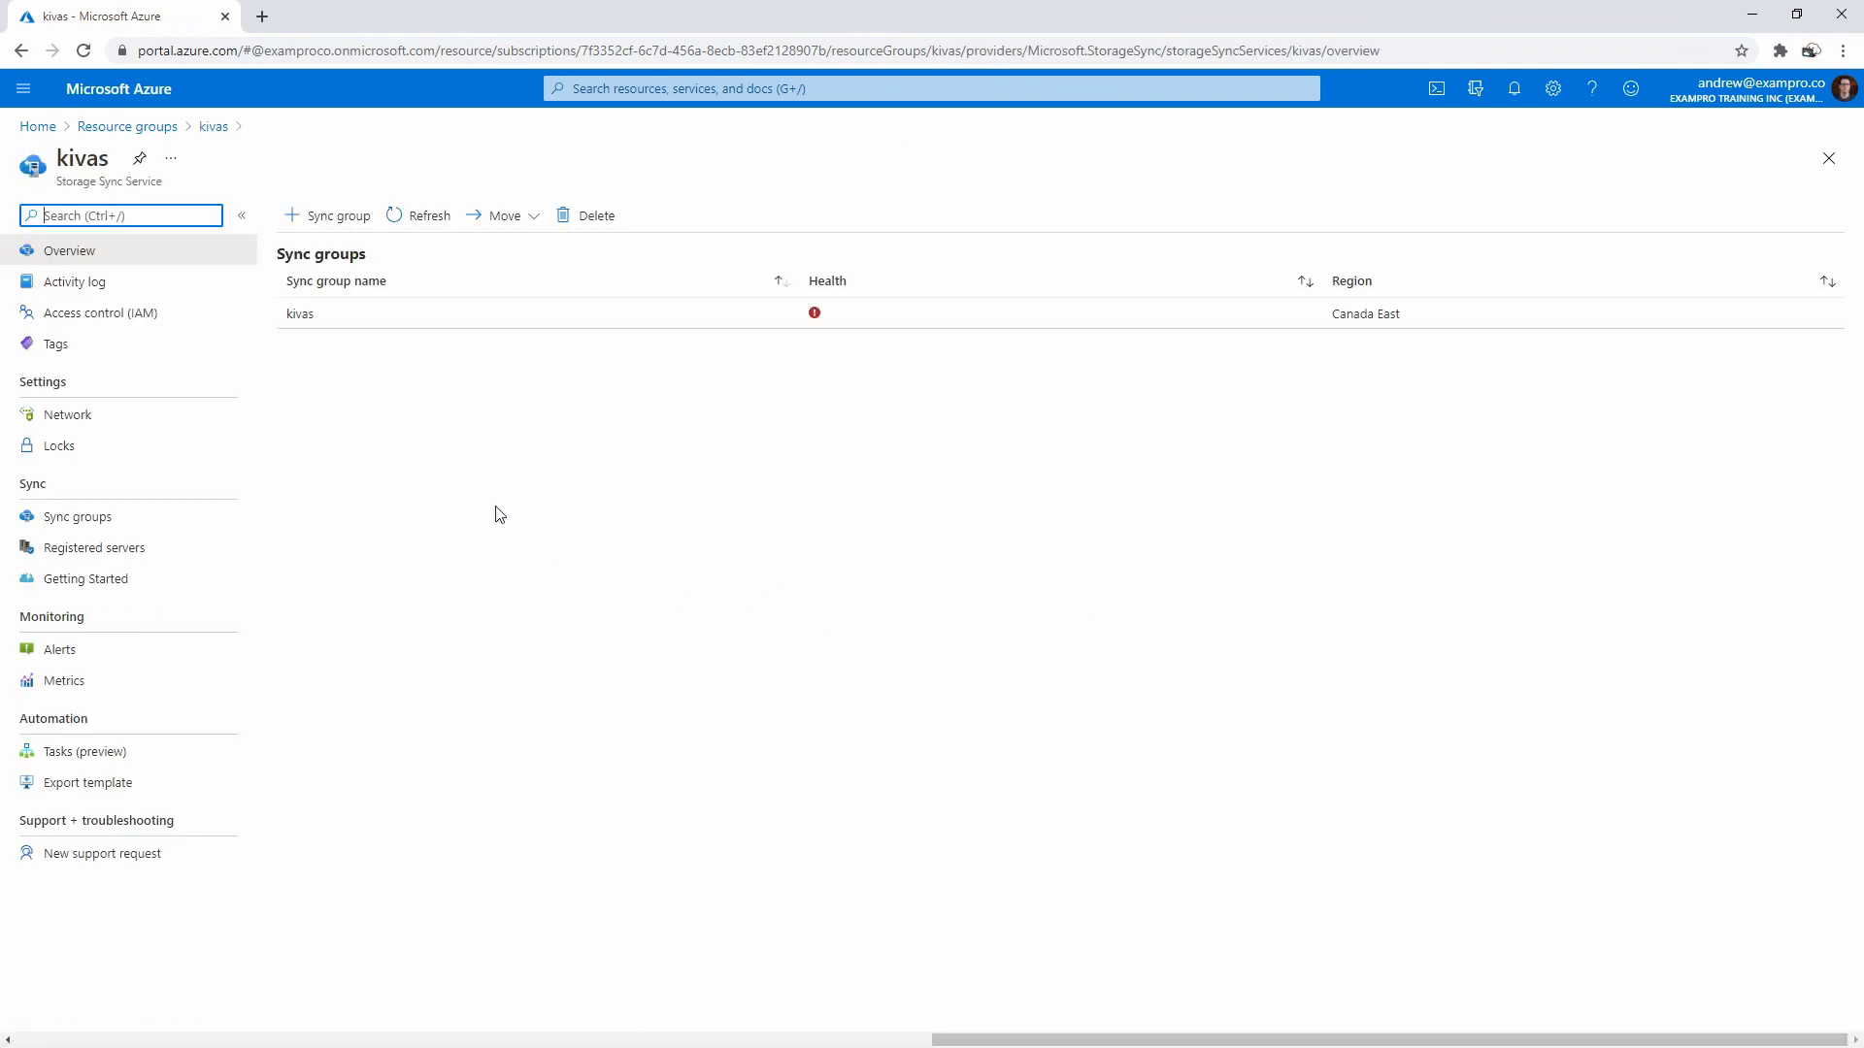
pyautogui.click(27, 54)
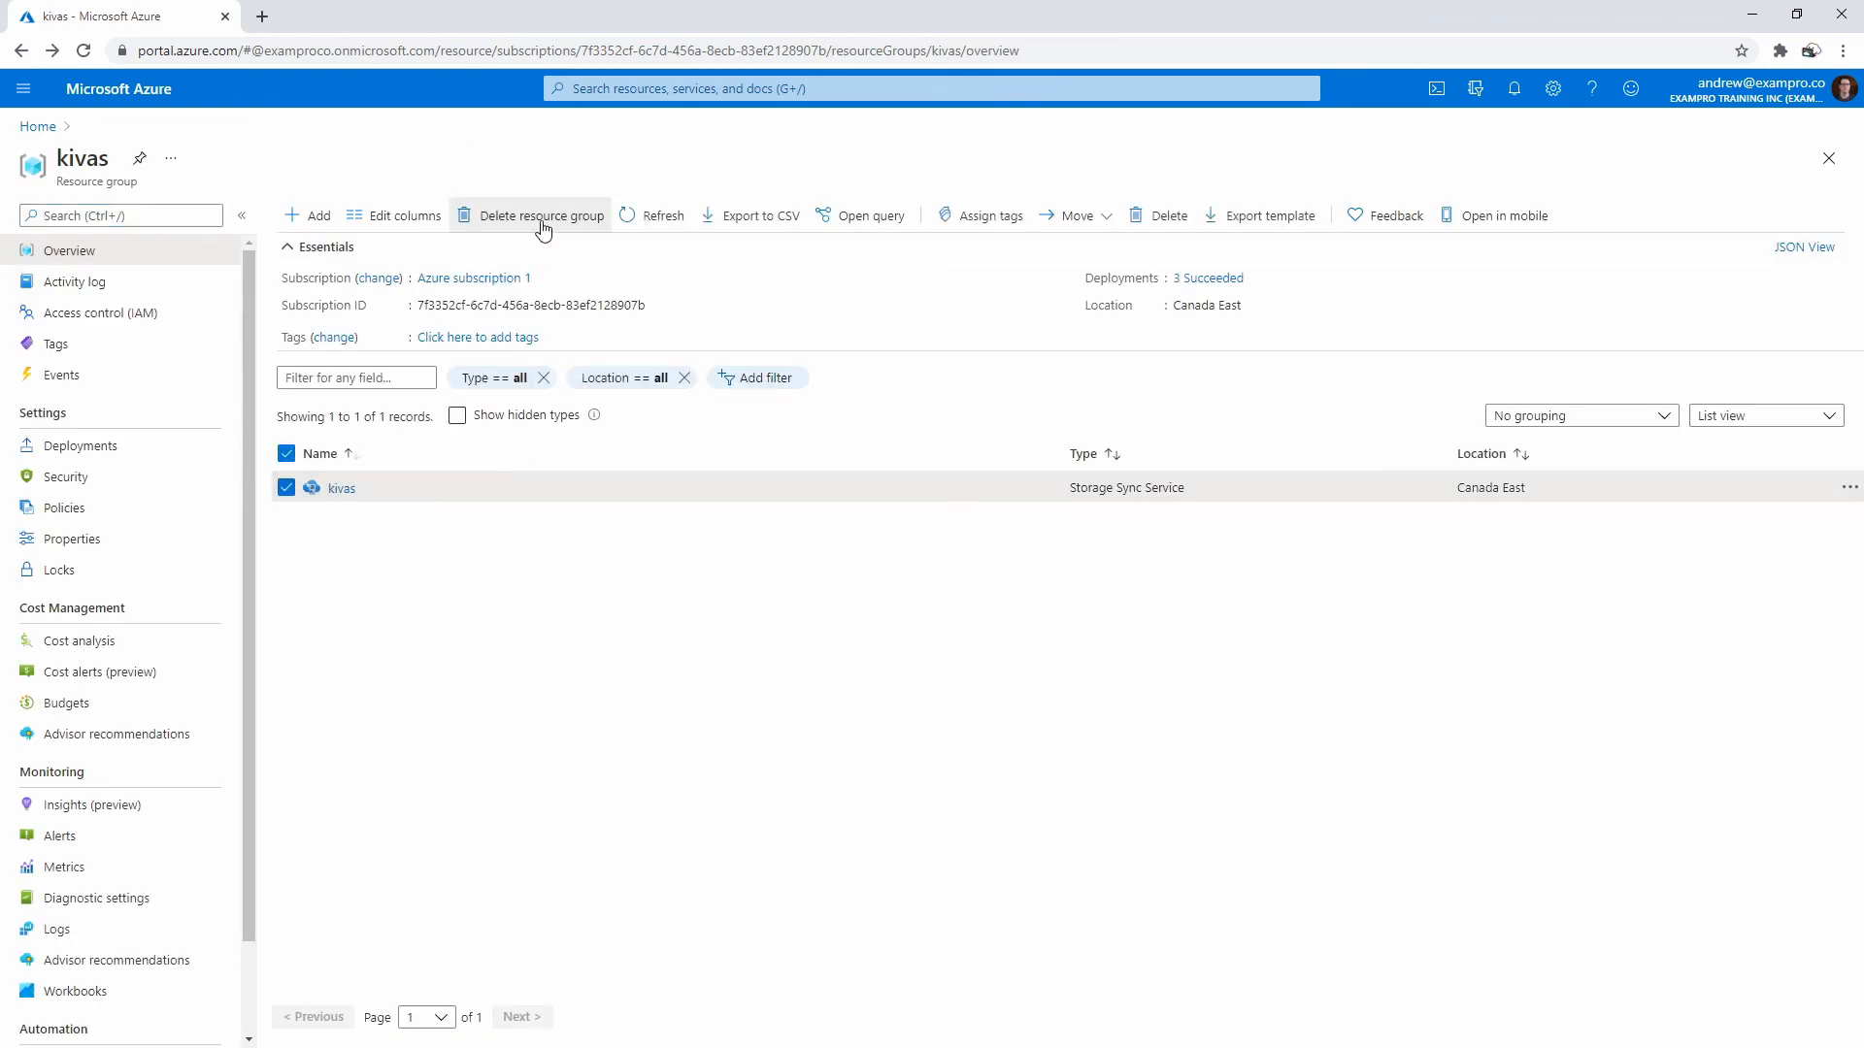
# - Delete the kivas resource group again, then view the kivas Storage Sync Service's sync groups
pyautogui.click(534, 215)
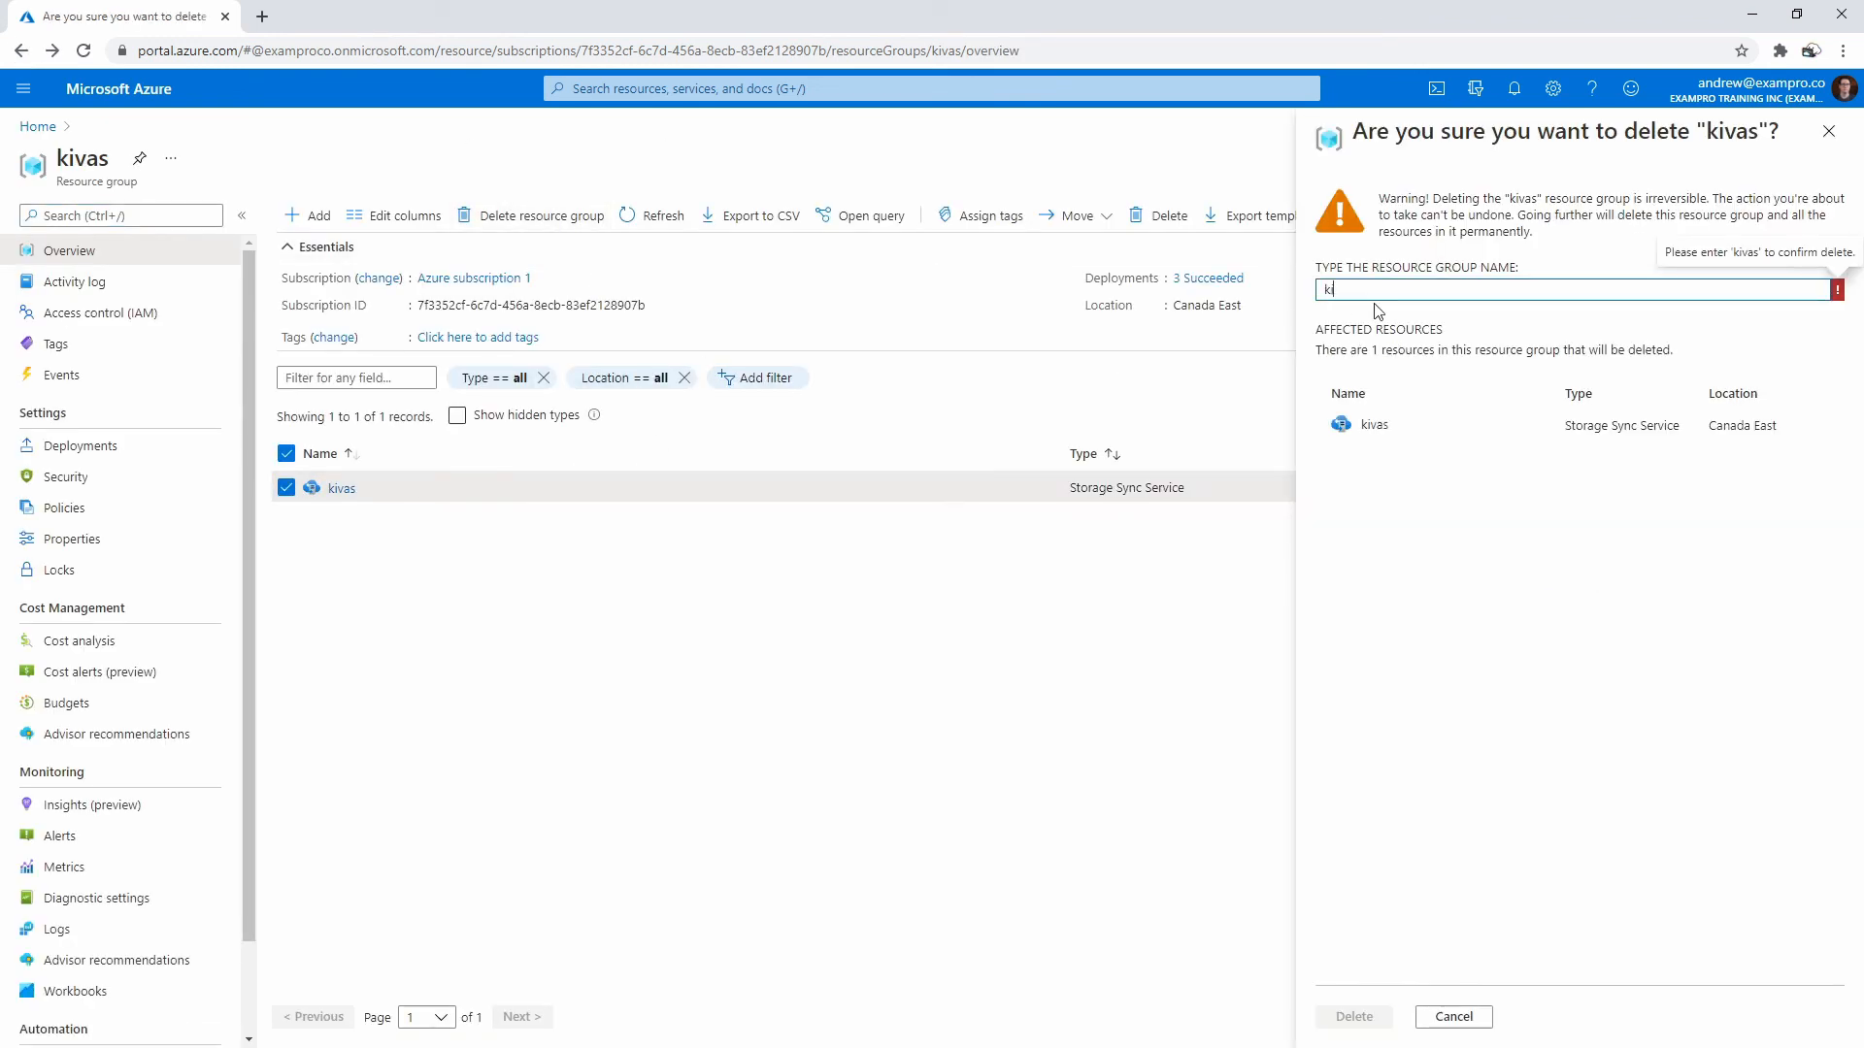
pyautogui.click(1368, 1018)
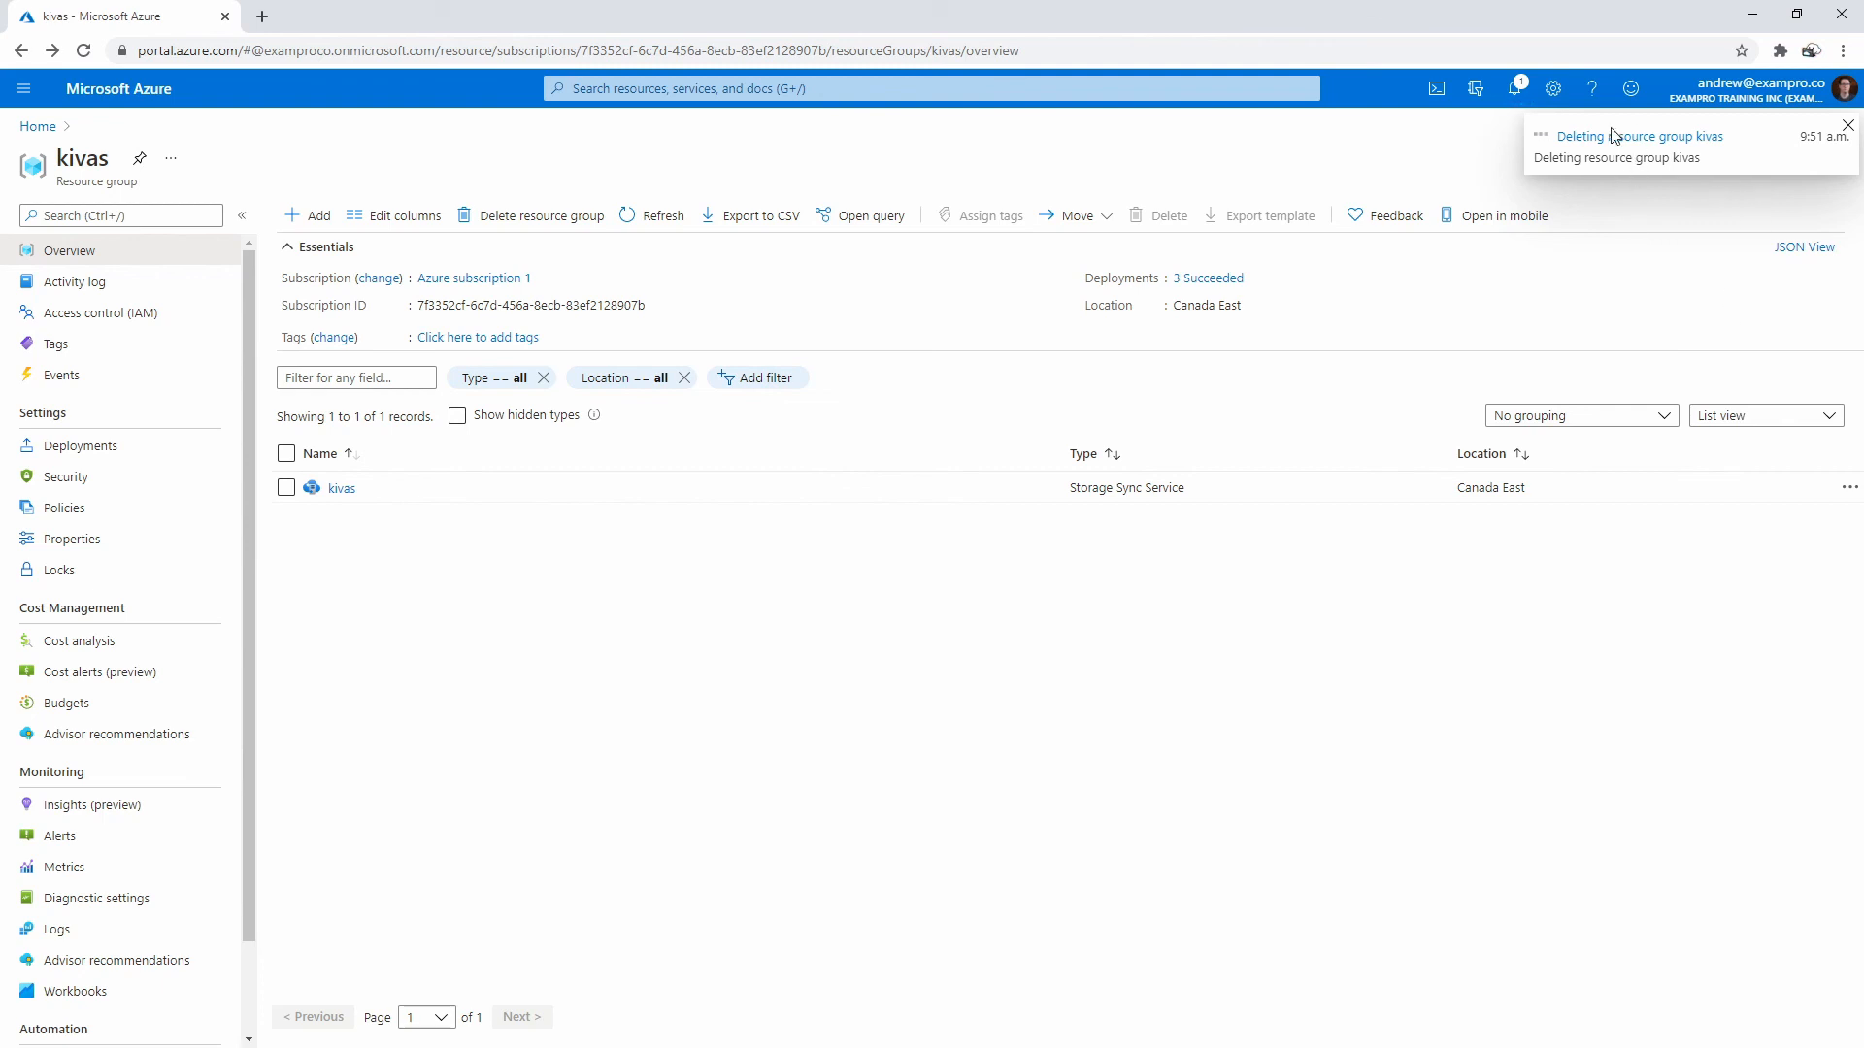
pyautogui.click(339, 488)
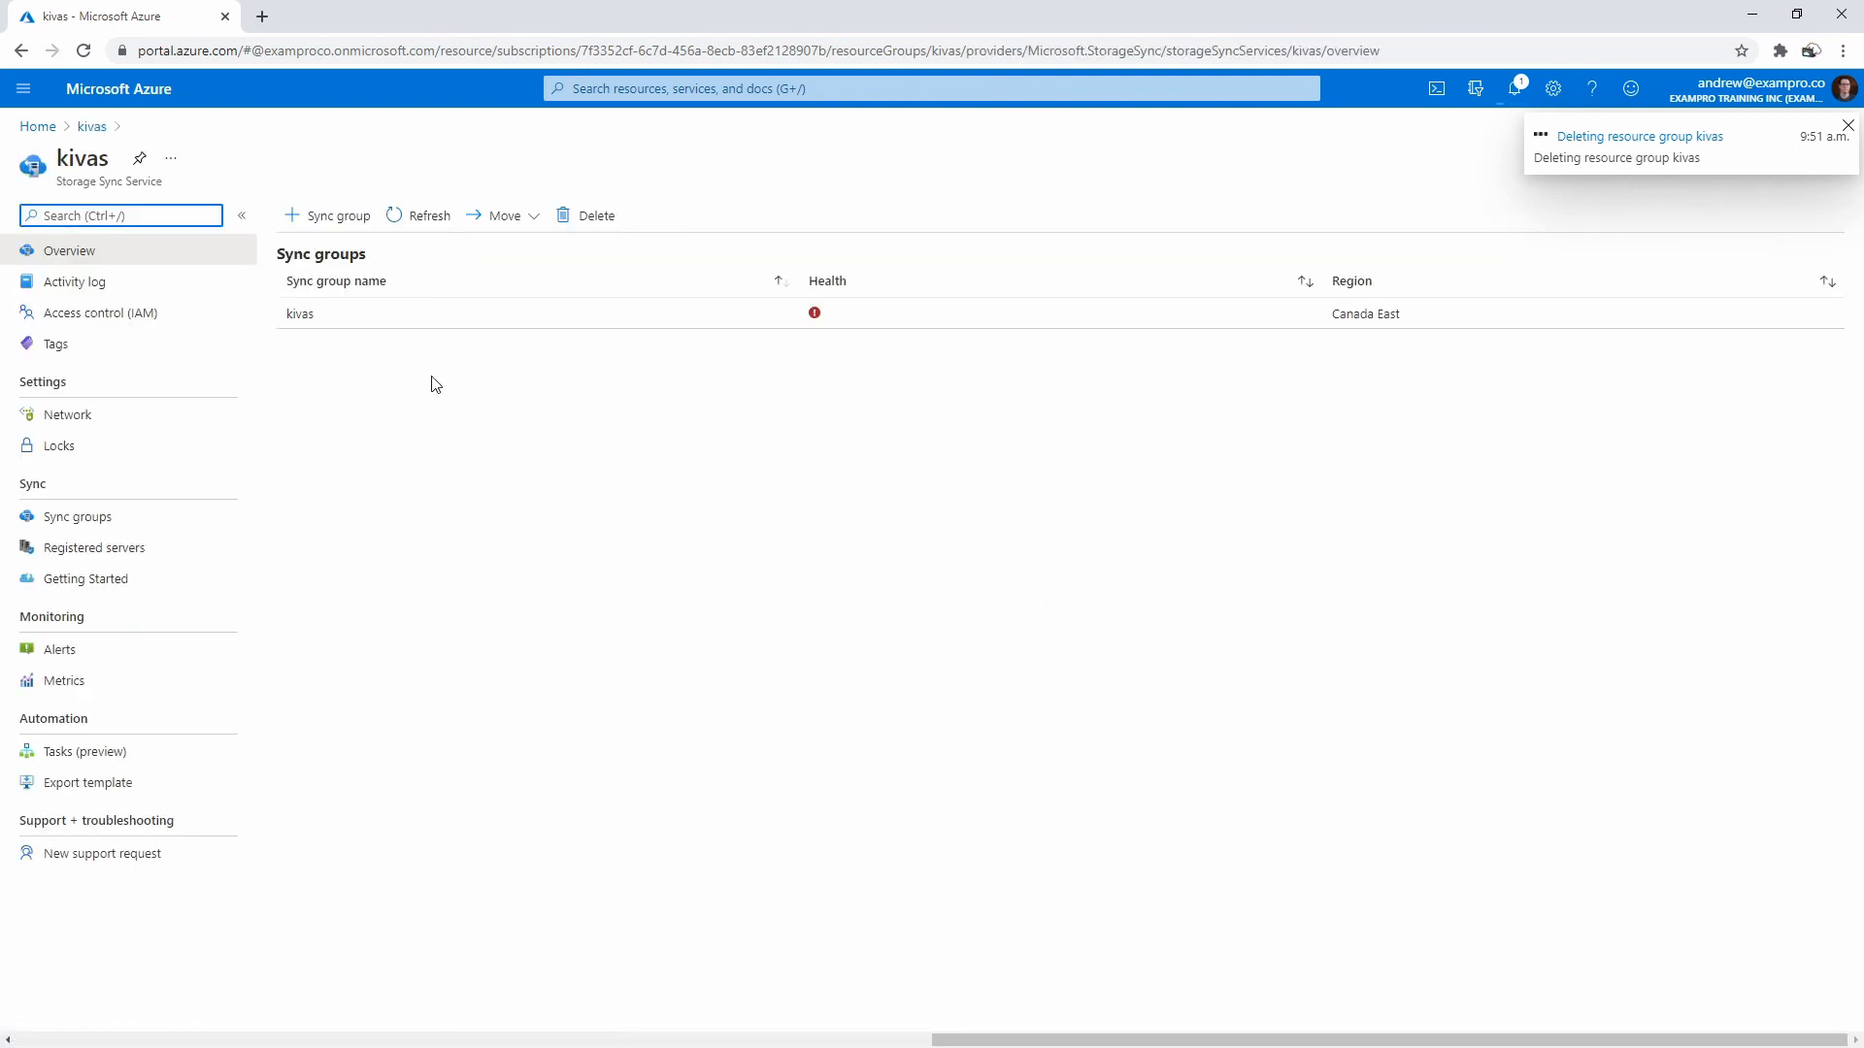
# - Try deleting the kivas sync group and its cloud endpoint, both blocked by remaining endpoints
pyautogui.click(462, 320)
pyautogui.click(447, 219)
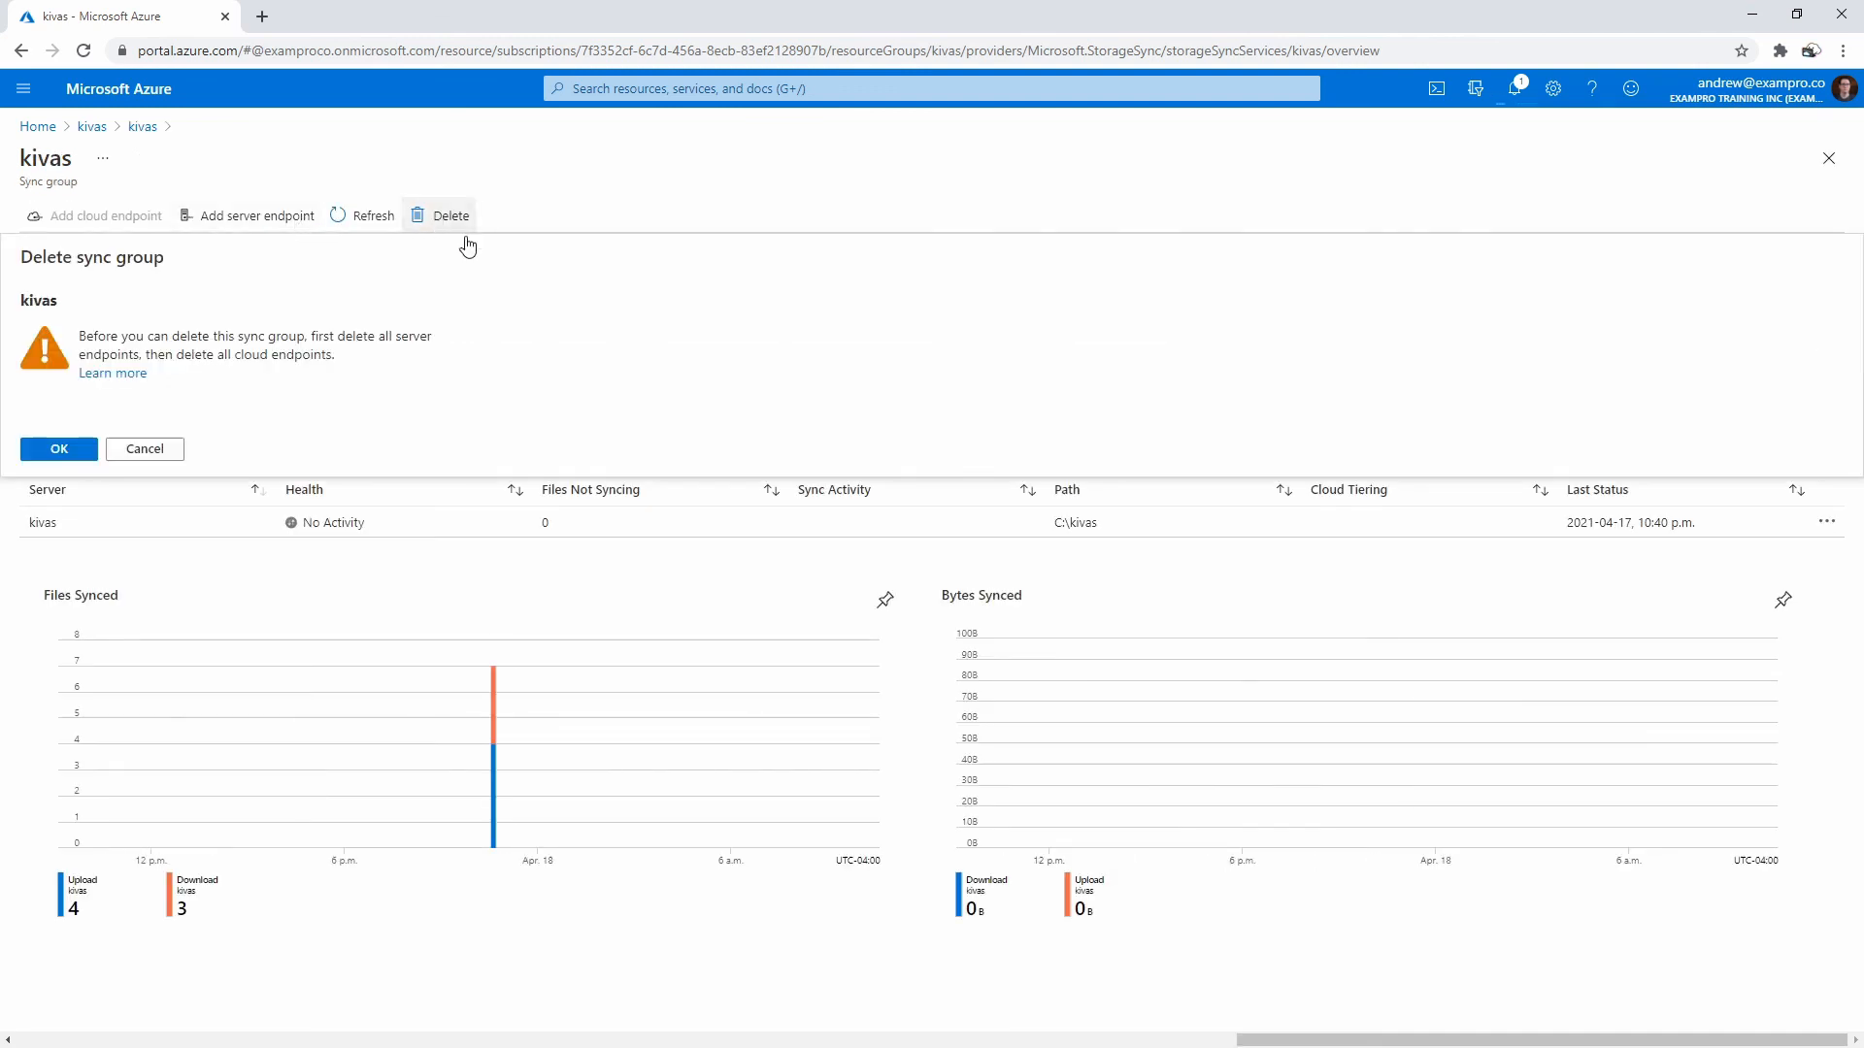
pyautogui.click(64, 449)
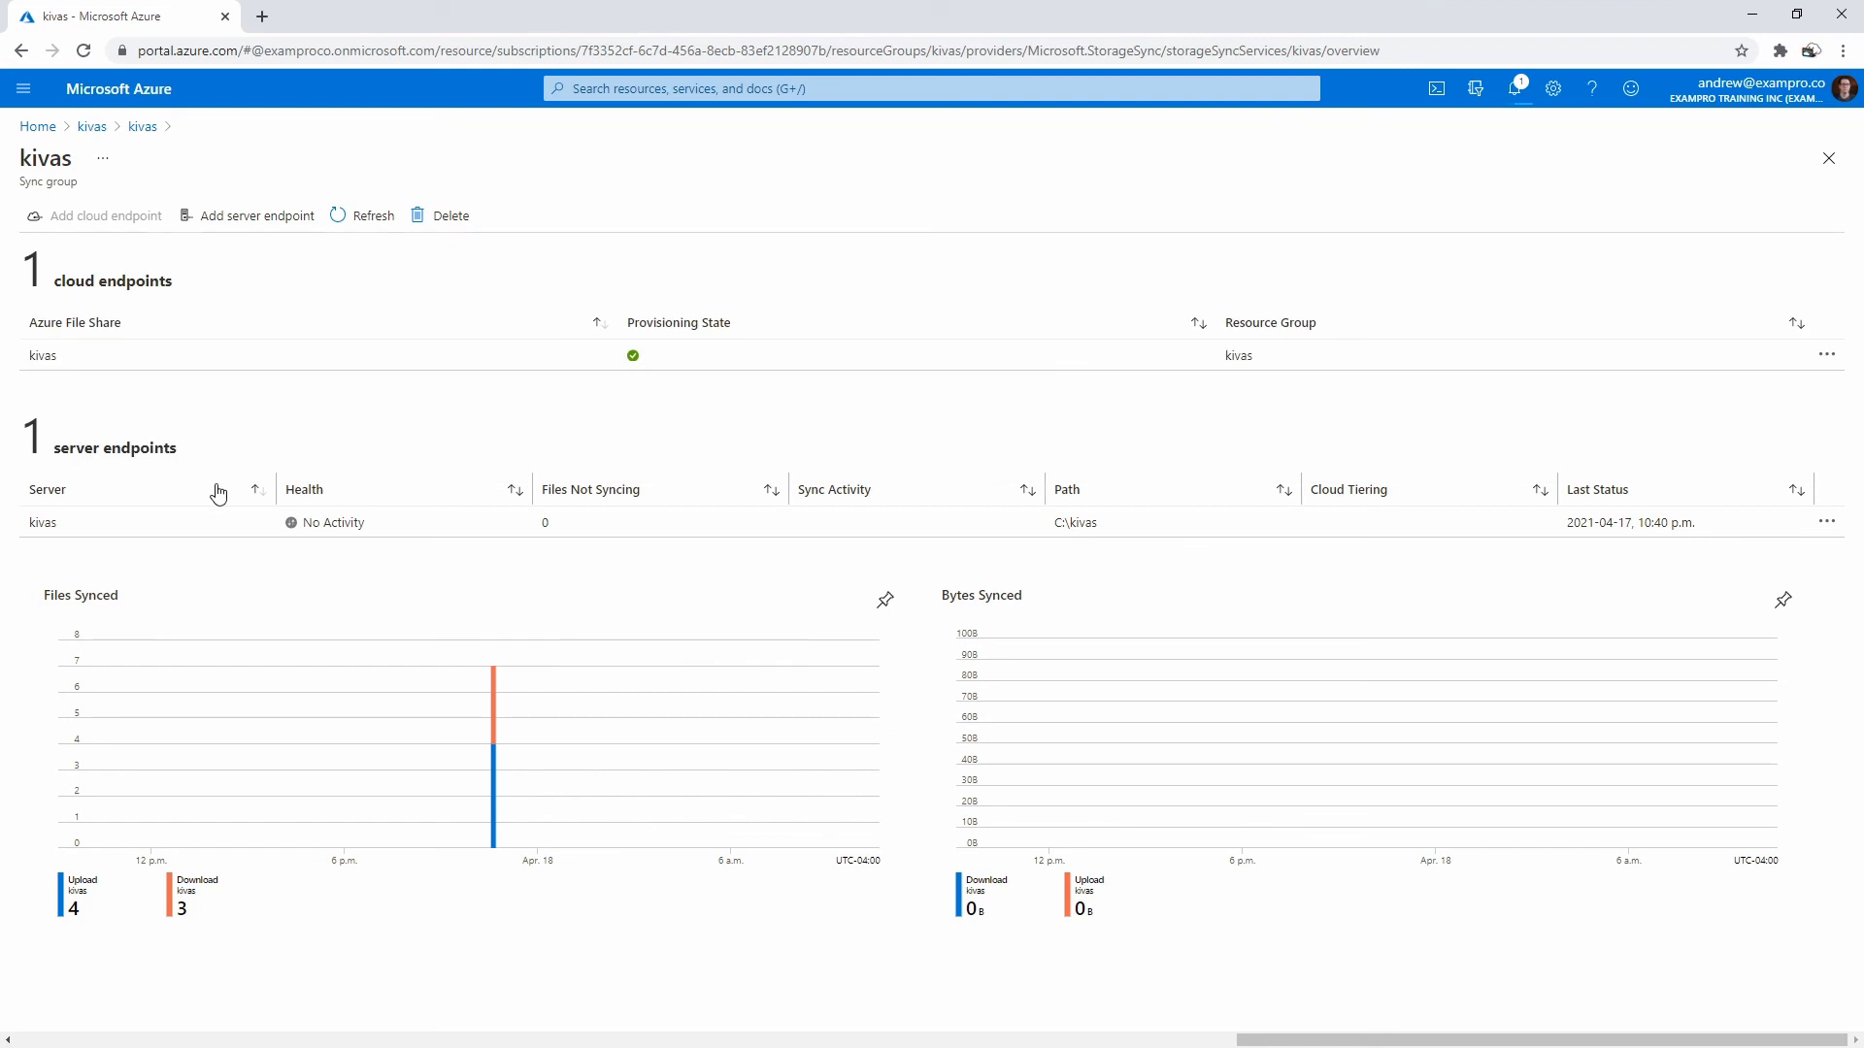
pyautogui.click(275, 360)
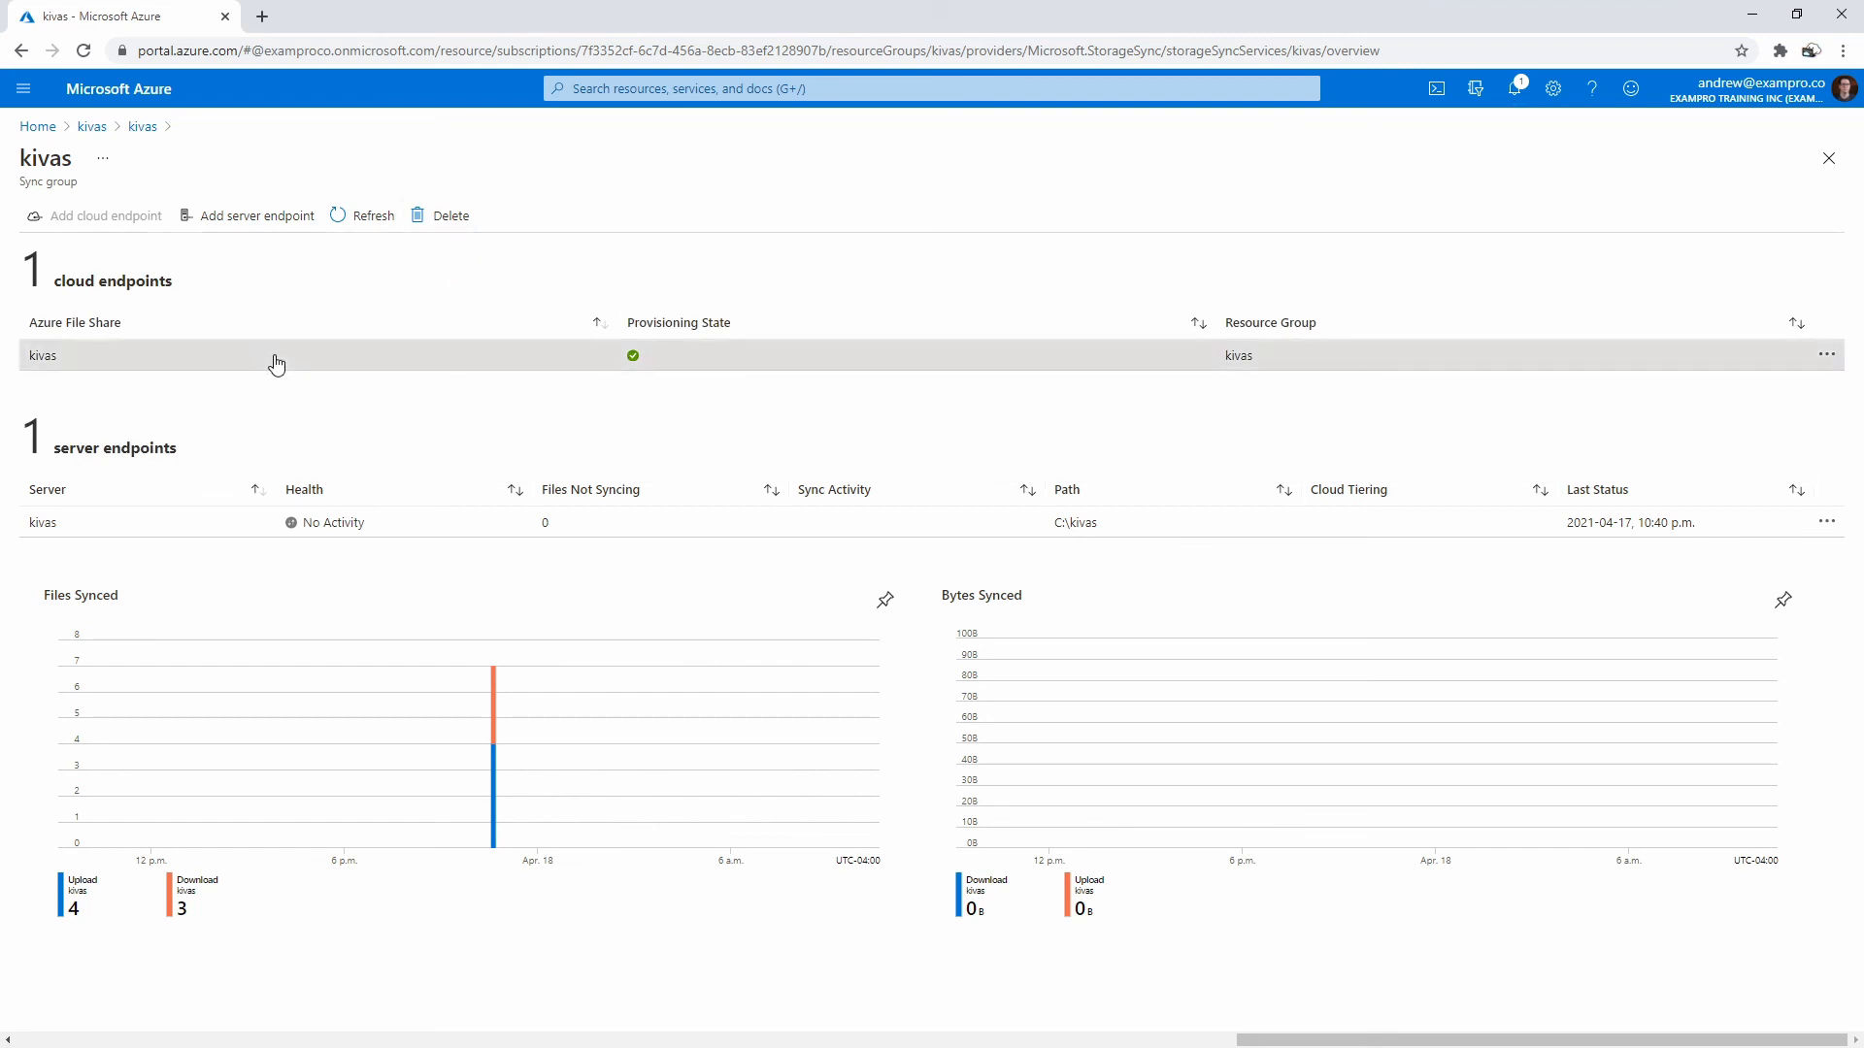
pyautogui.click(1432, 188)
pyautogui.click(1352, 418)
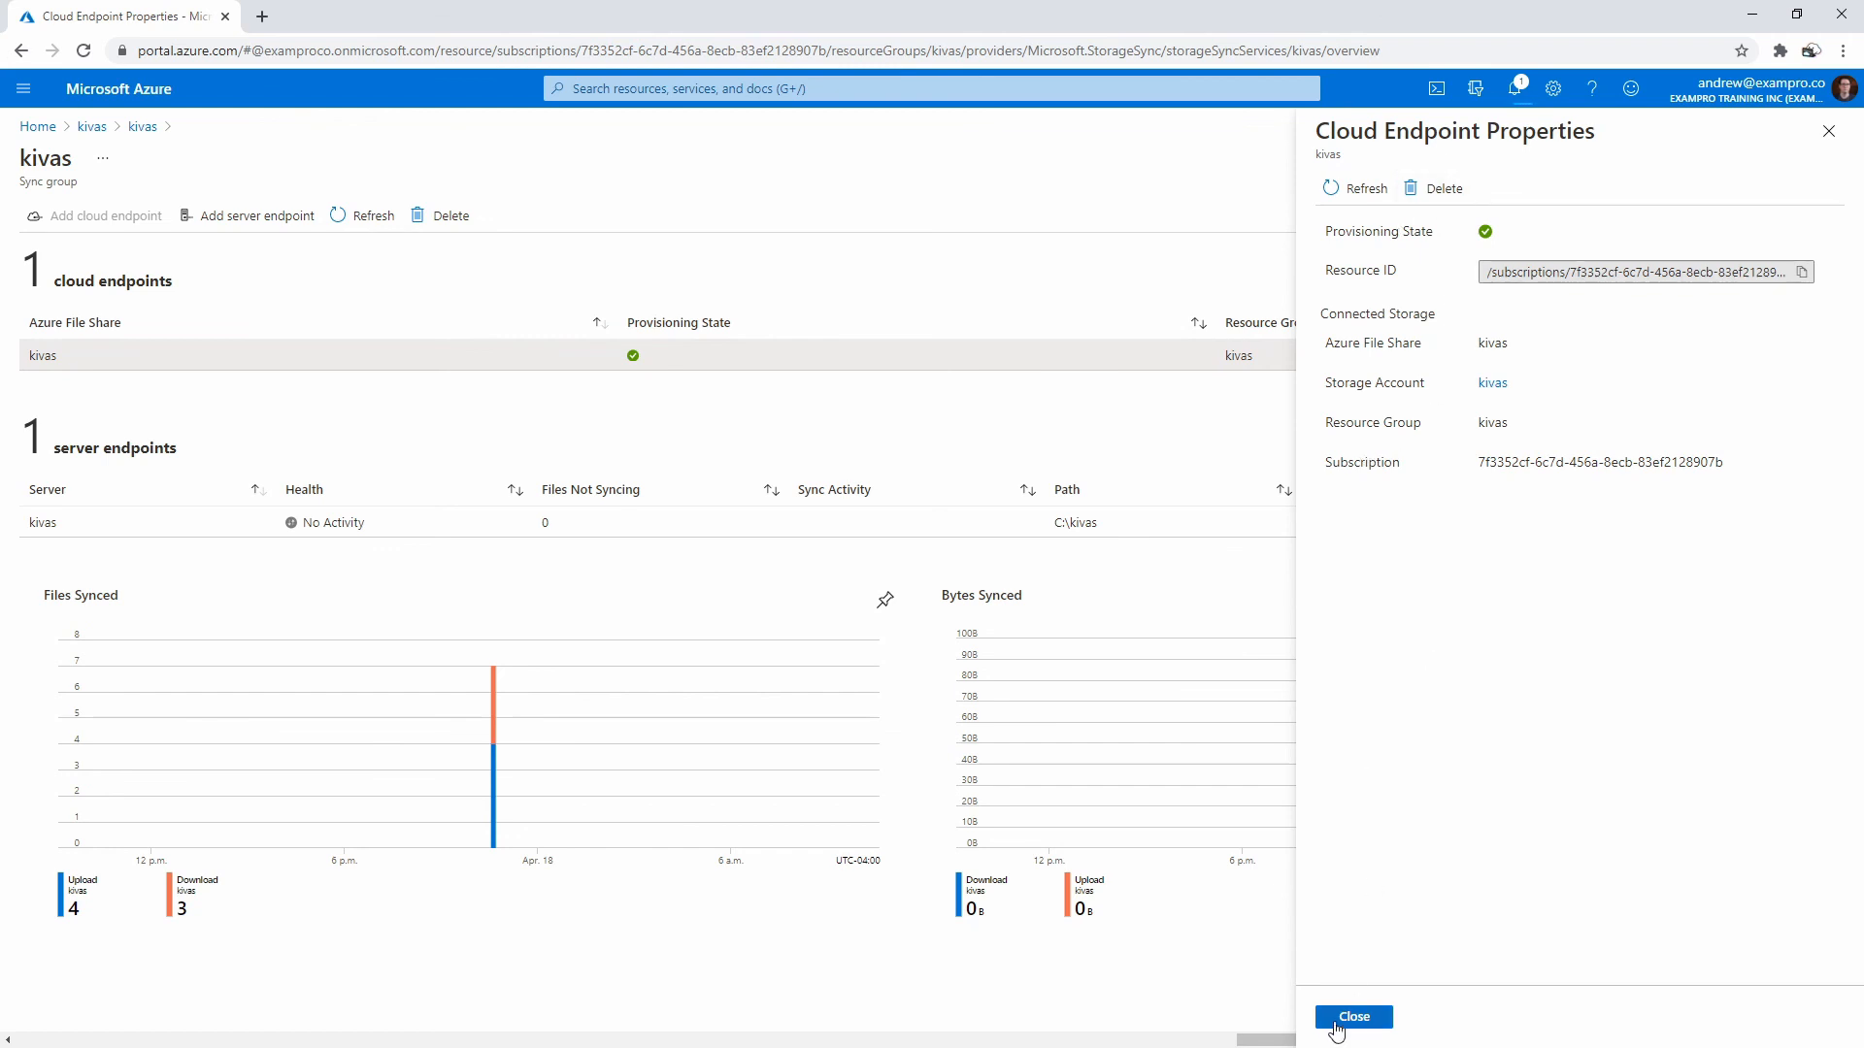
pyautogui.click(1439, 185)
# - Delete the kivas server endpoint, confirming with the endpoint name kivas
pyautogui.click(1347, 424)
pyautogui.click(953, 524)
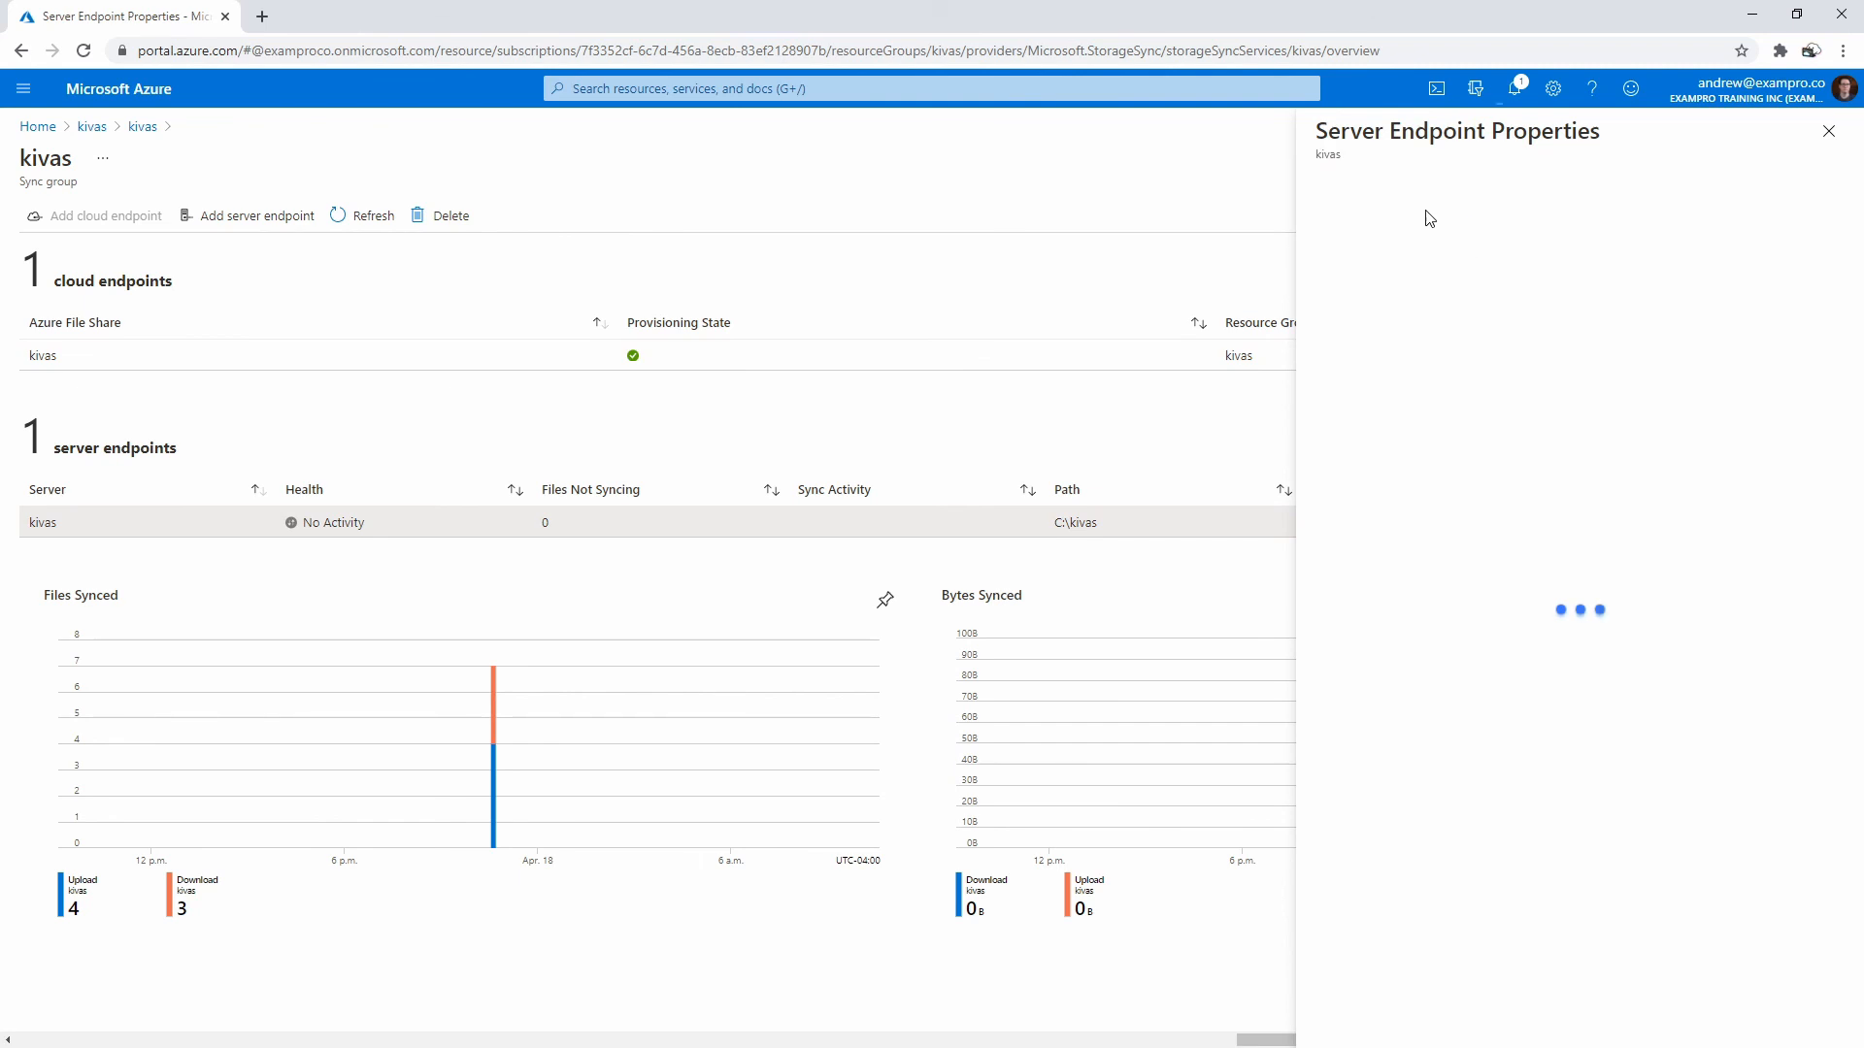
pyautogui.click(1437, 185)
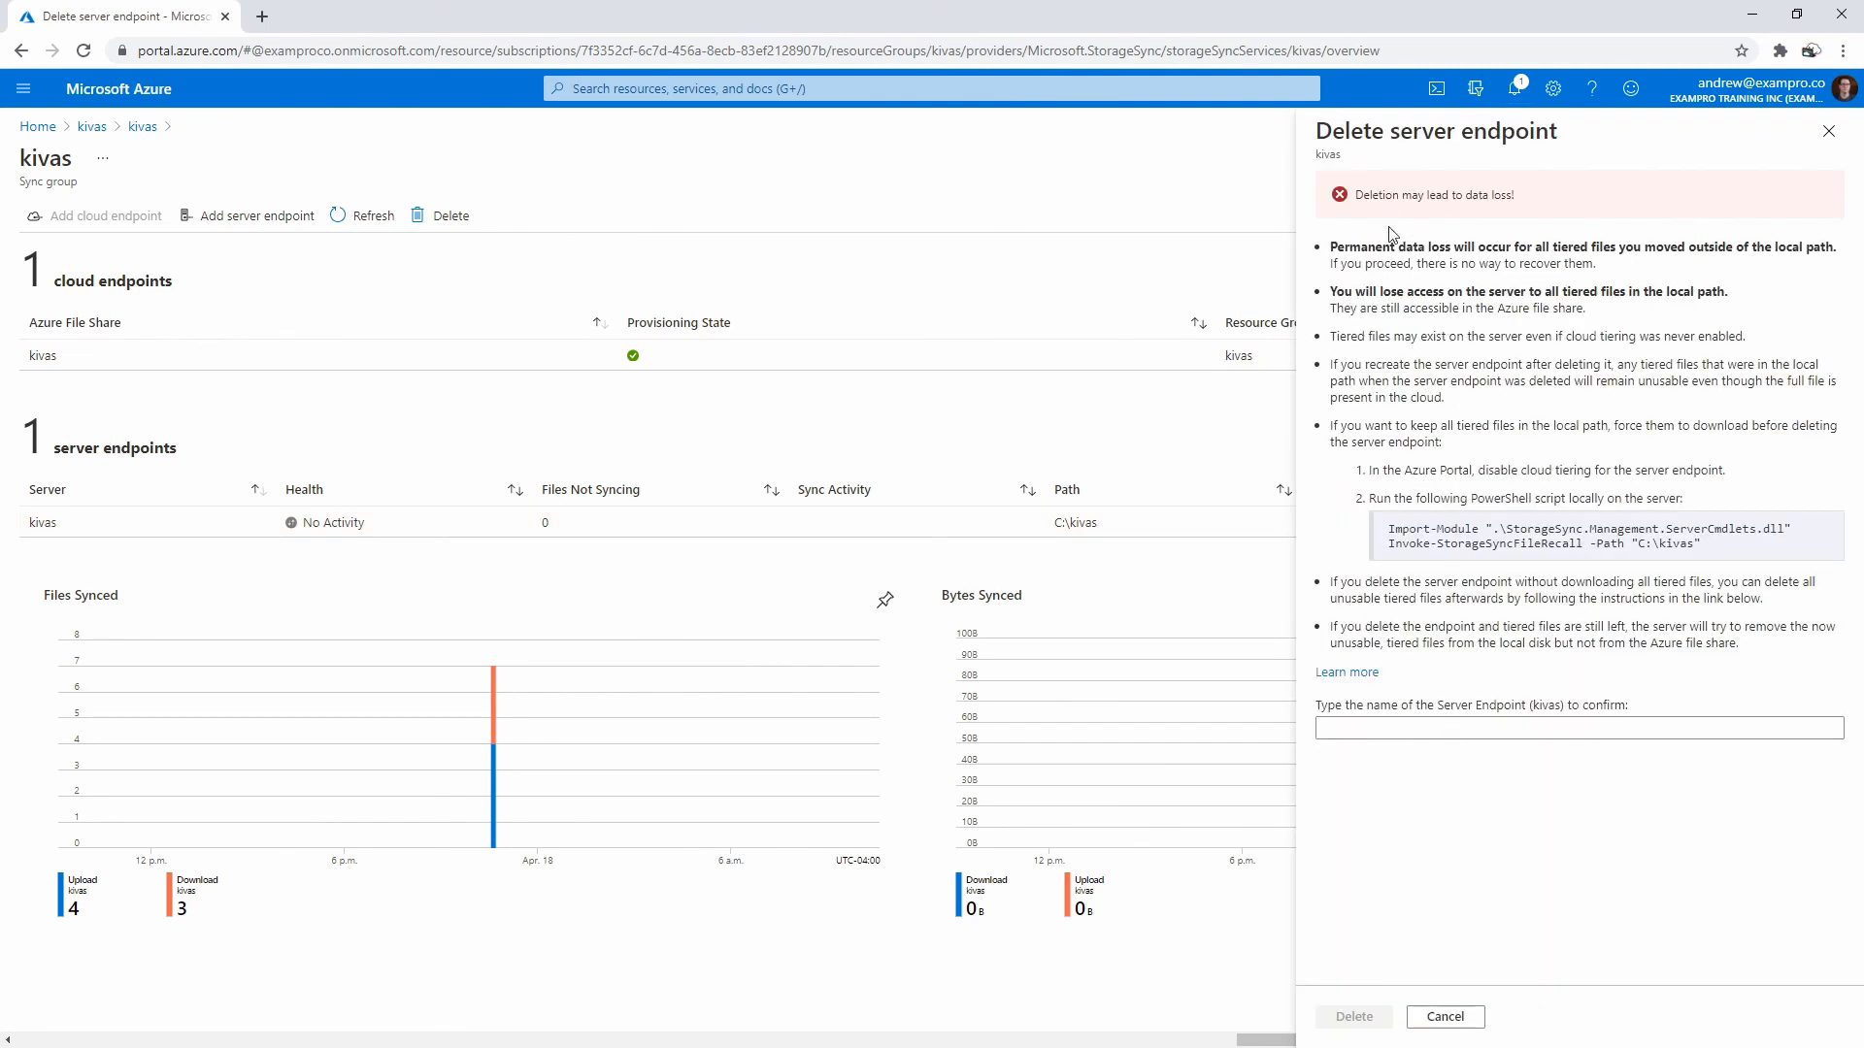
pyautogui.click(1499, 726)
pyautogui.doubleClick(1546, 707)
pyautogui.hotkey('ctrl', 'c')
pyautogui.click(1511, 731)
pyautogui.hotkey('ctrl', 'v')
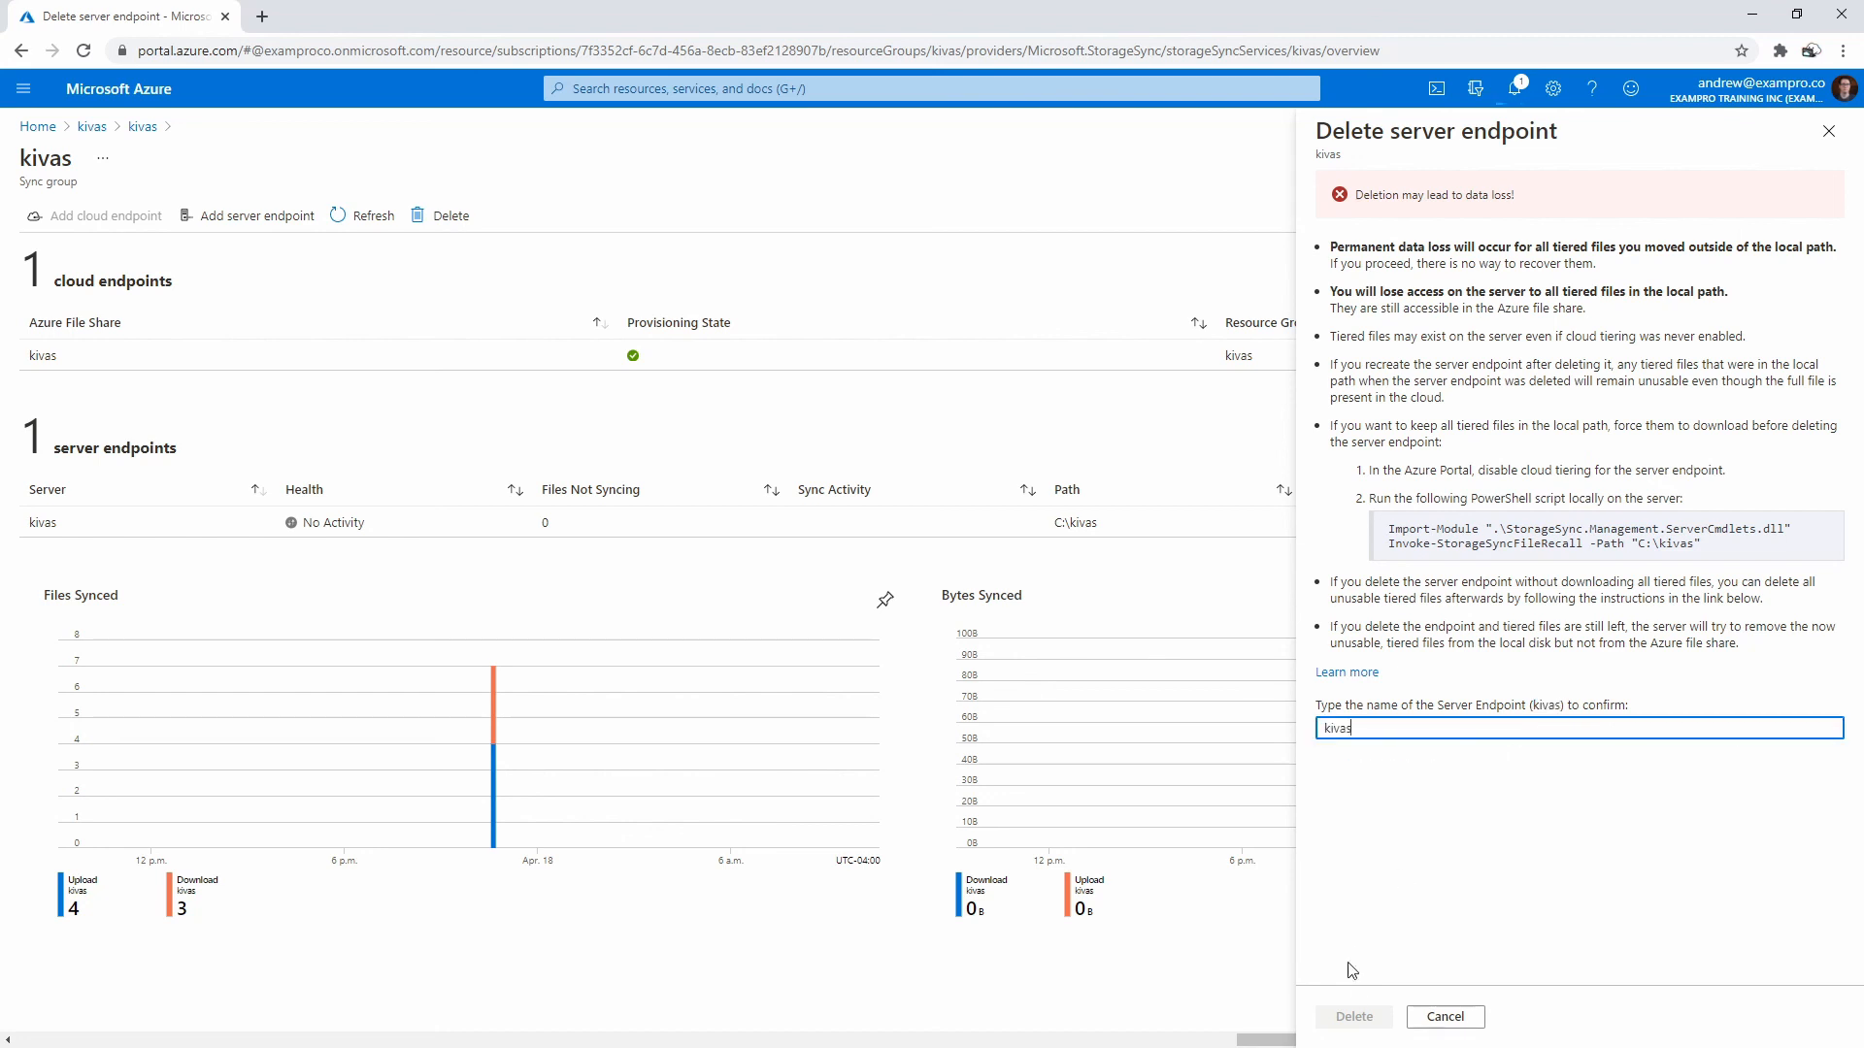
pyautogui.click(1355, 1018)
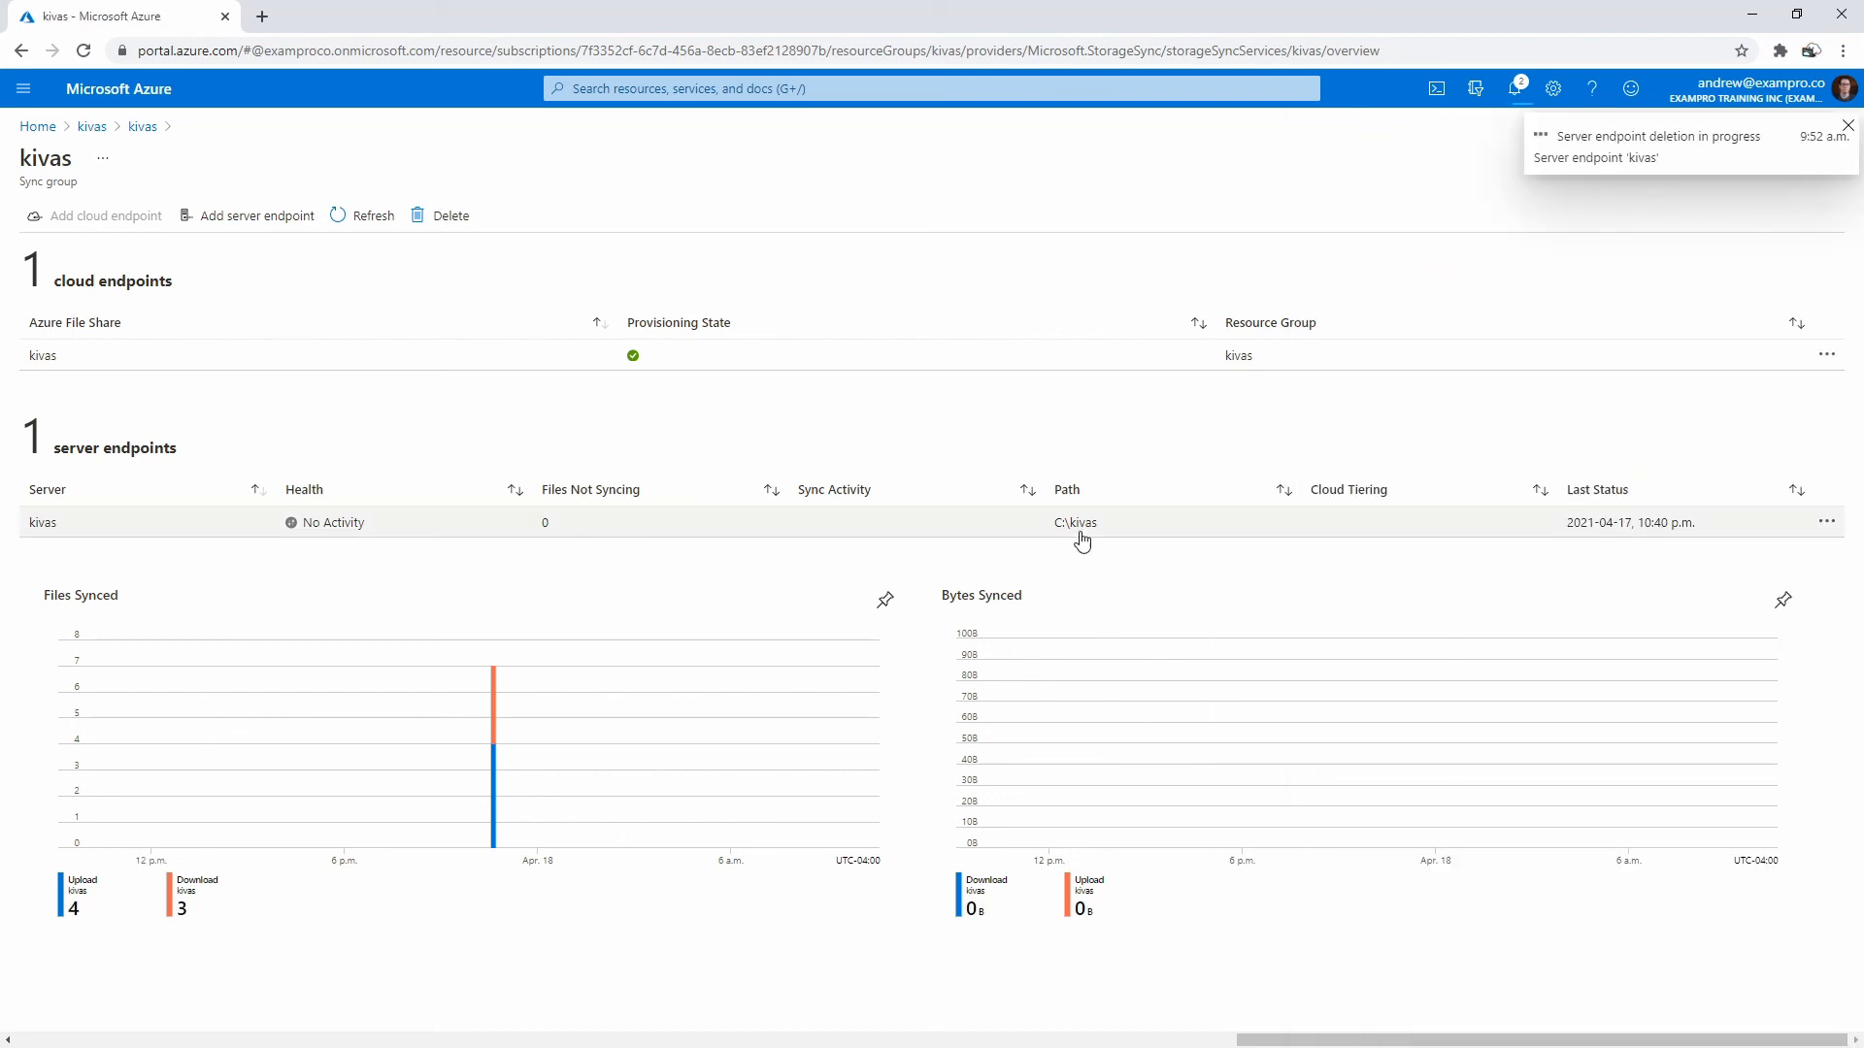
pyautogui.click(786, 357)
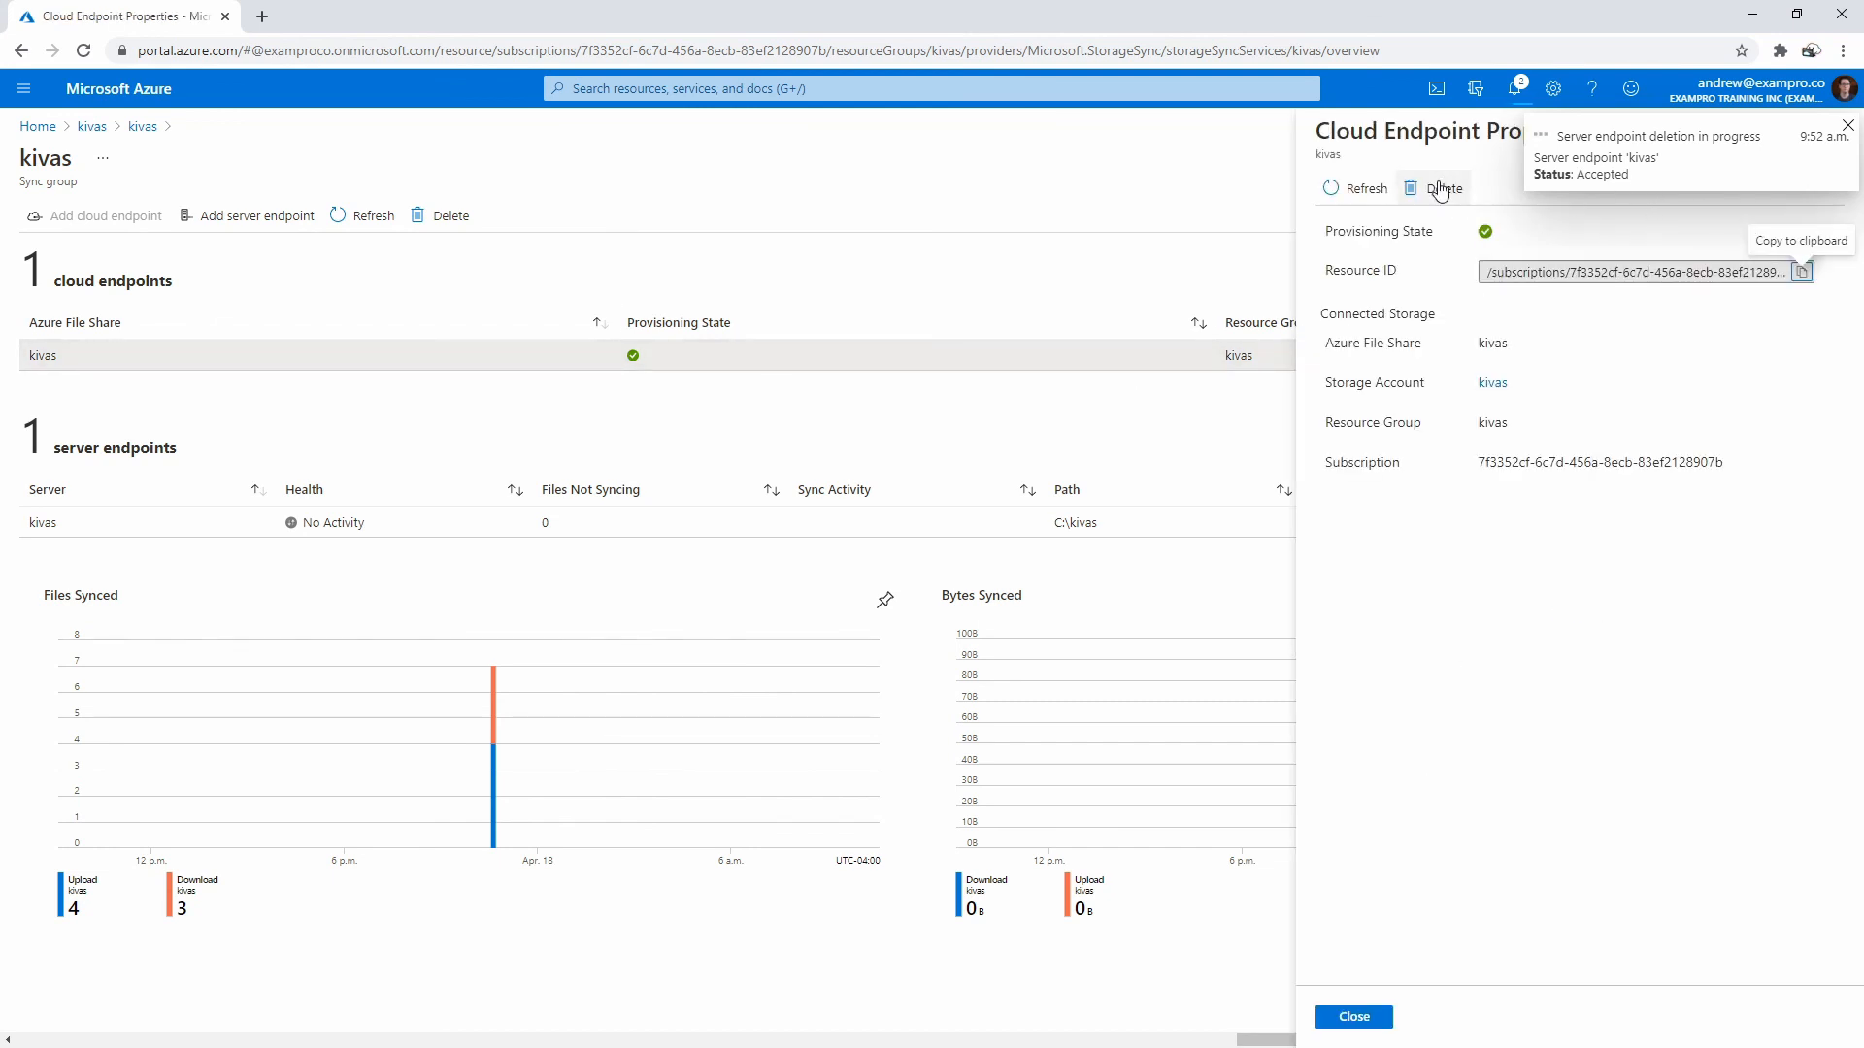
# - Attempt to delete the kivas cloud endpoint, dismiss the server-endpoint warning, and close it
pyautogui.click(1456, 190)
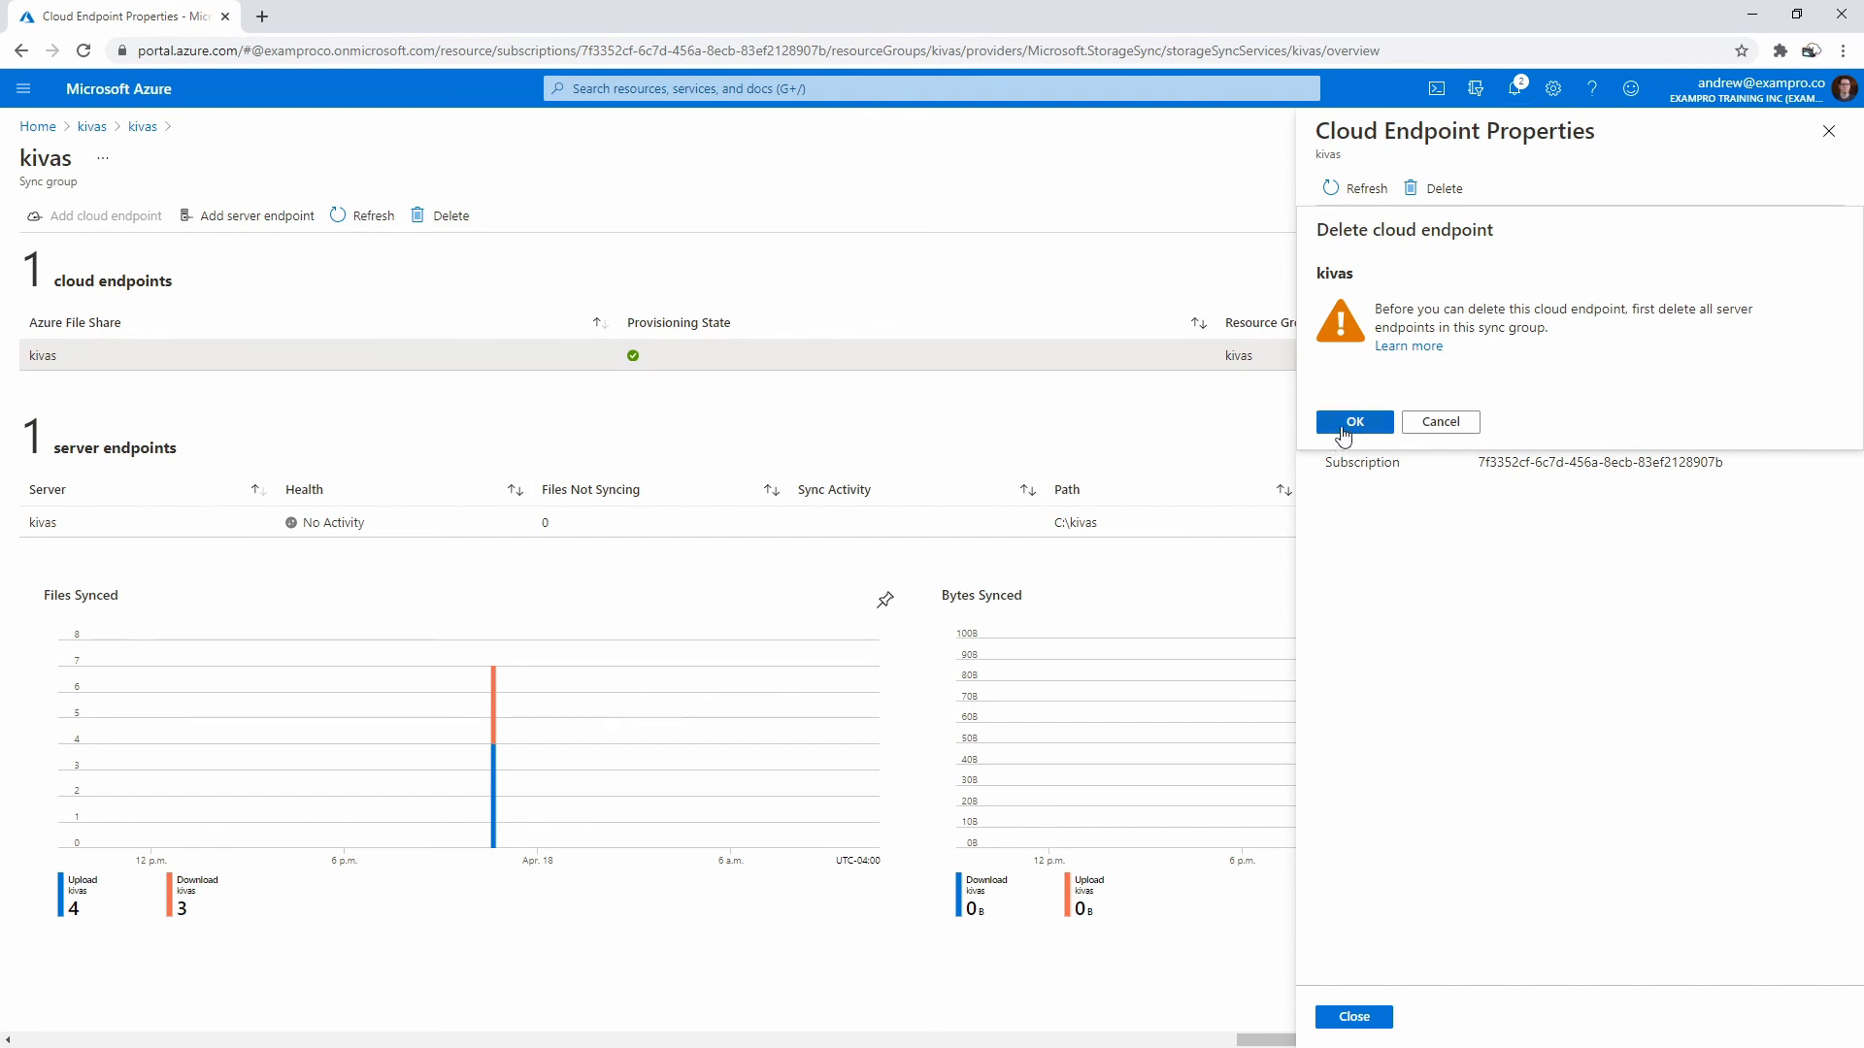
pyautogui.click(1354, 424)
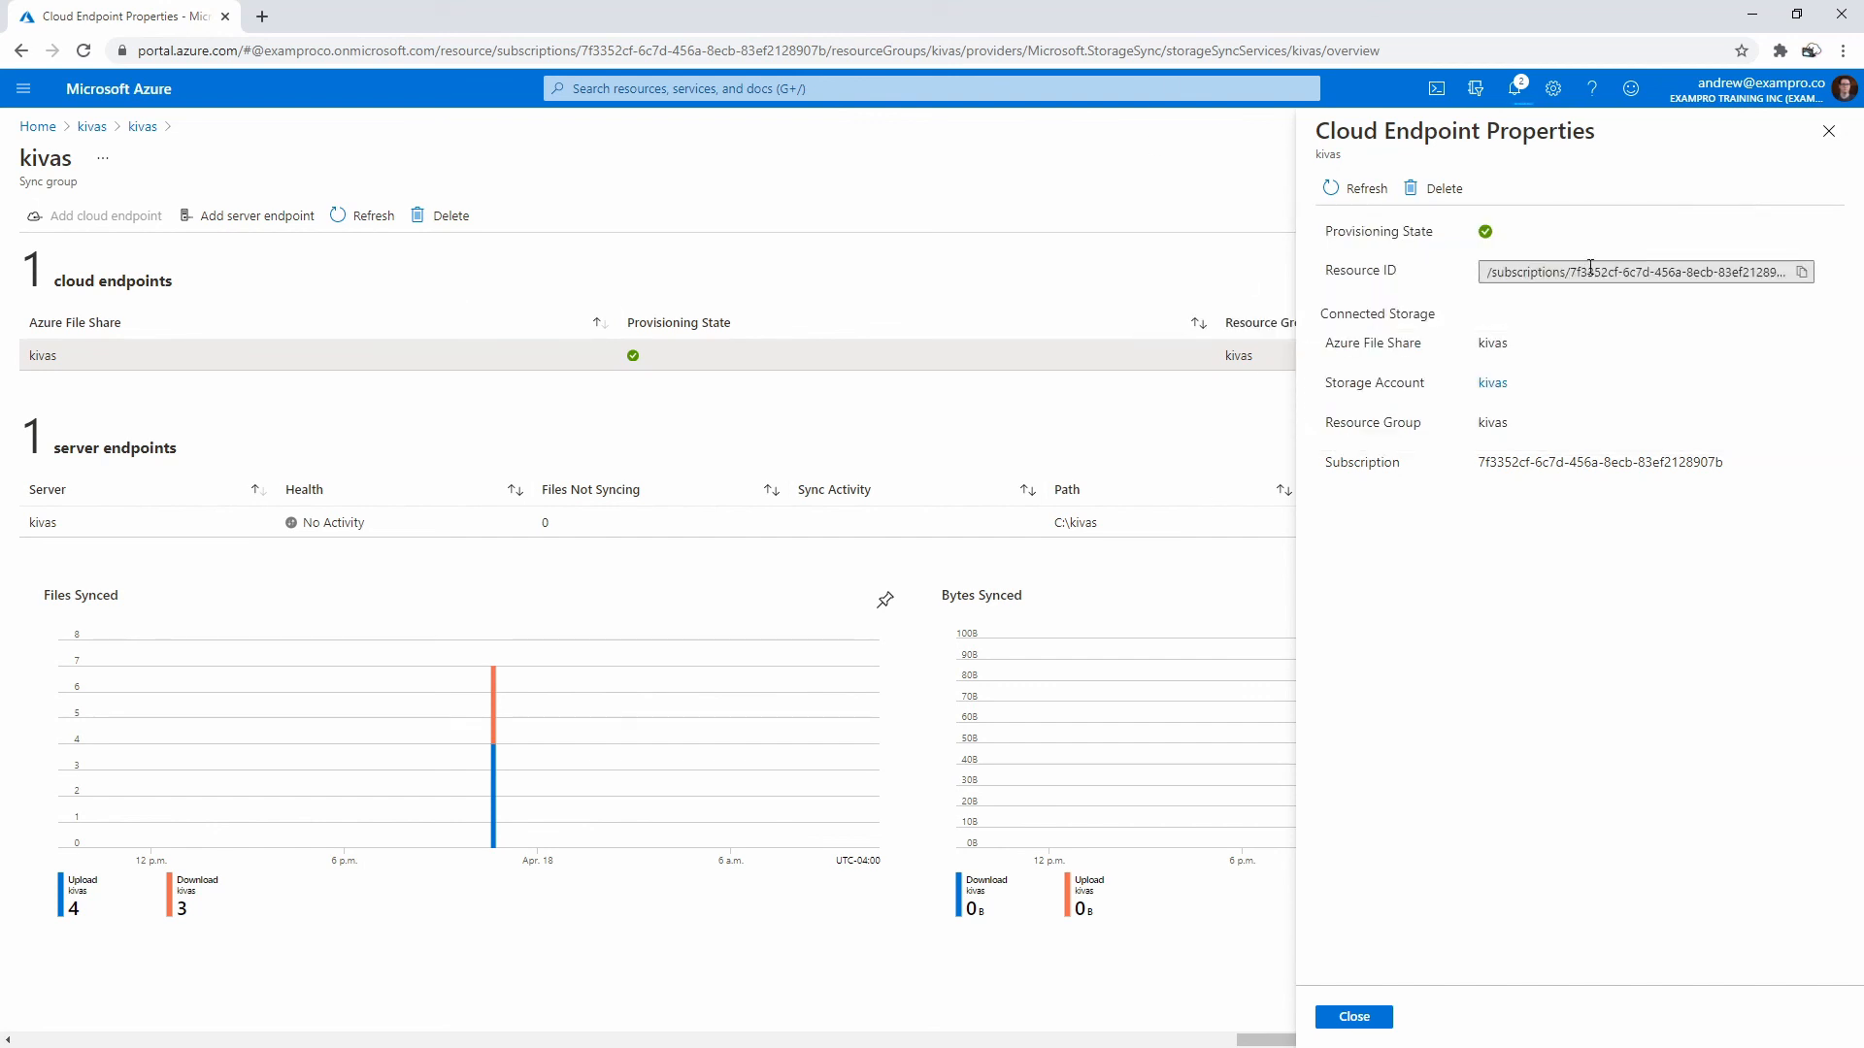
pyautogui.click(1828, 131)
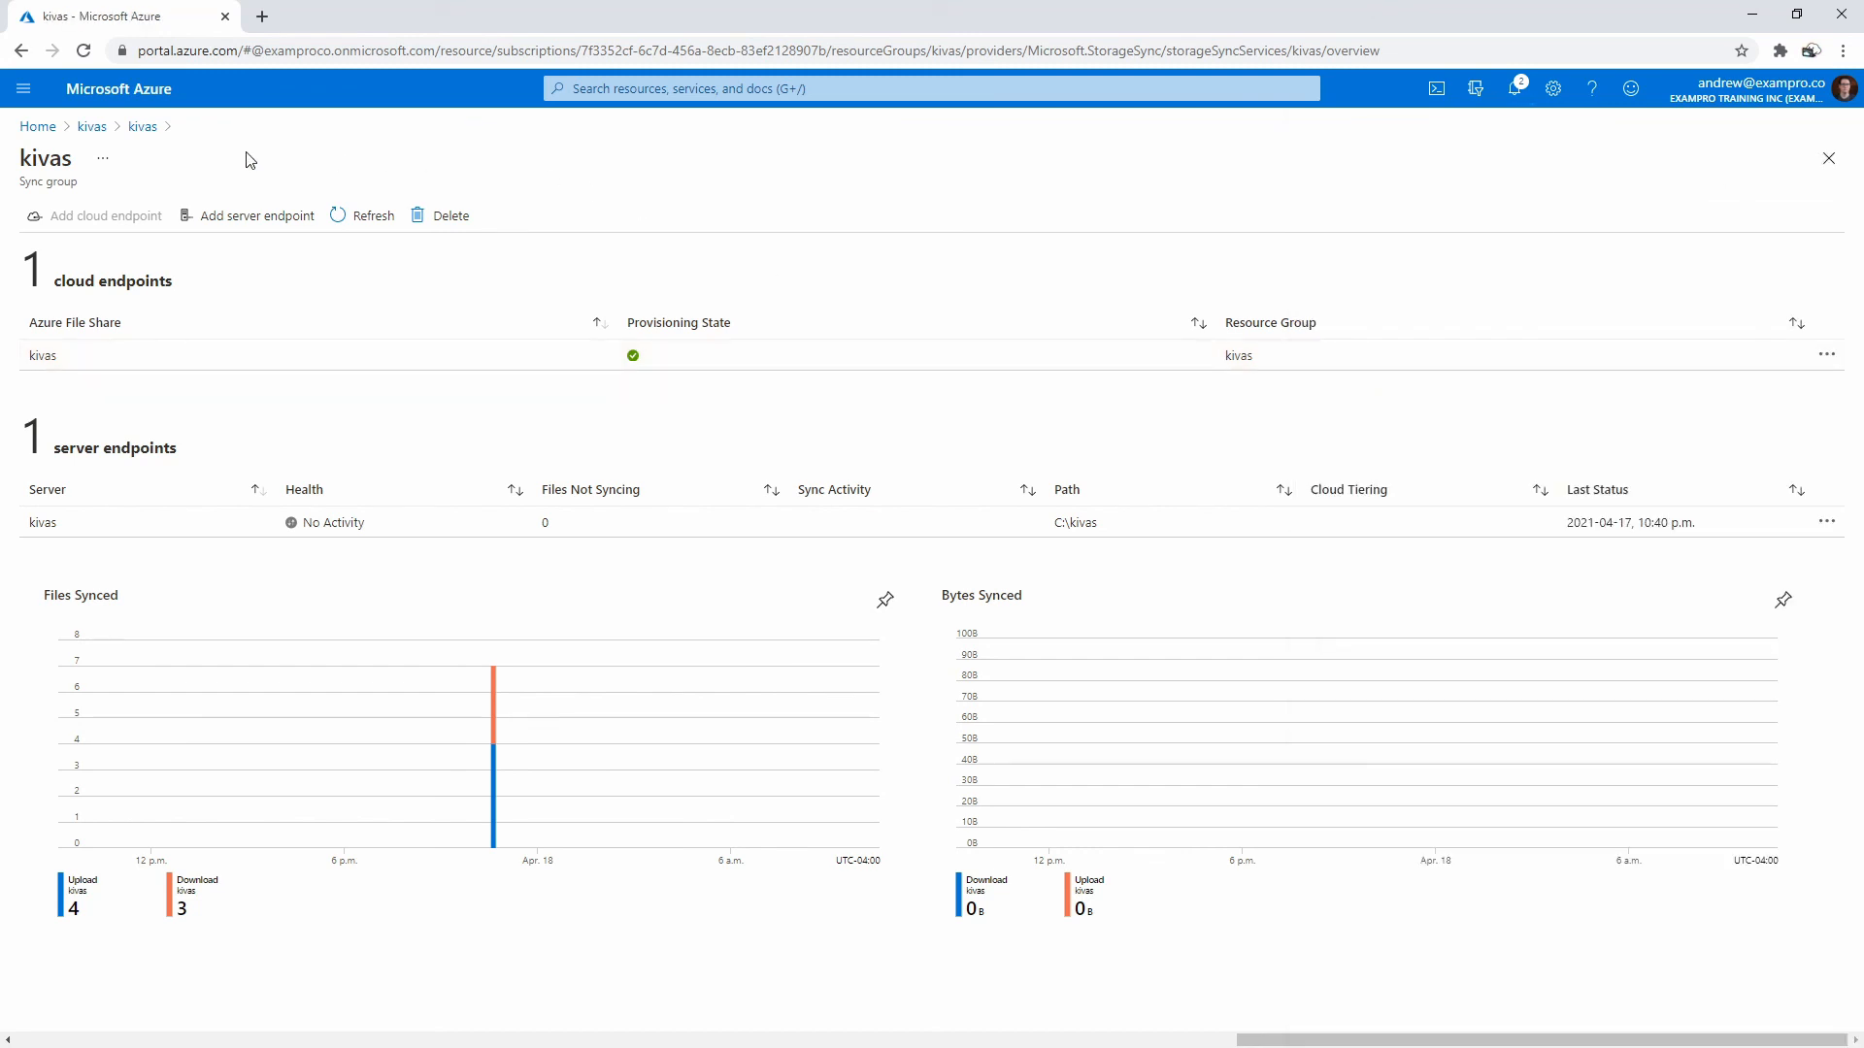
# - Return to the kivas resource group and start its deletion
pyautogui.click(144, 127)
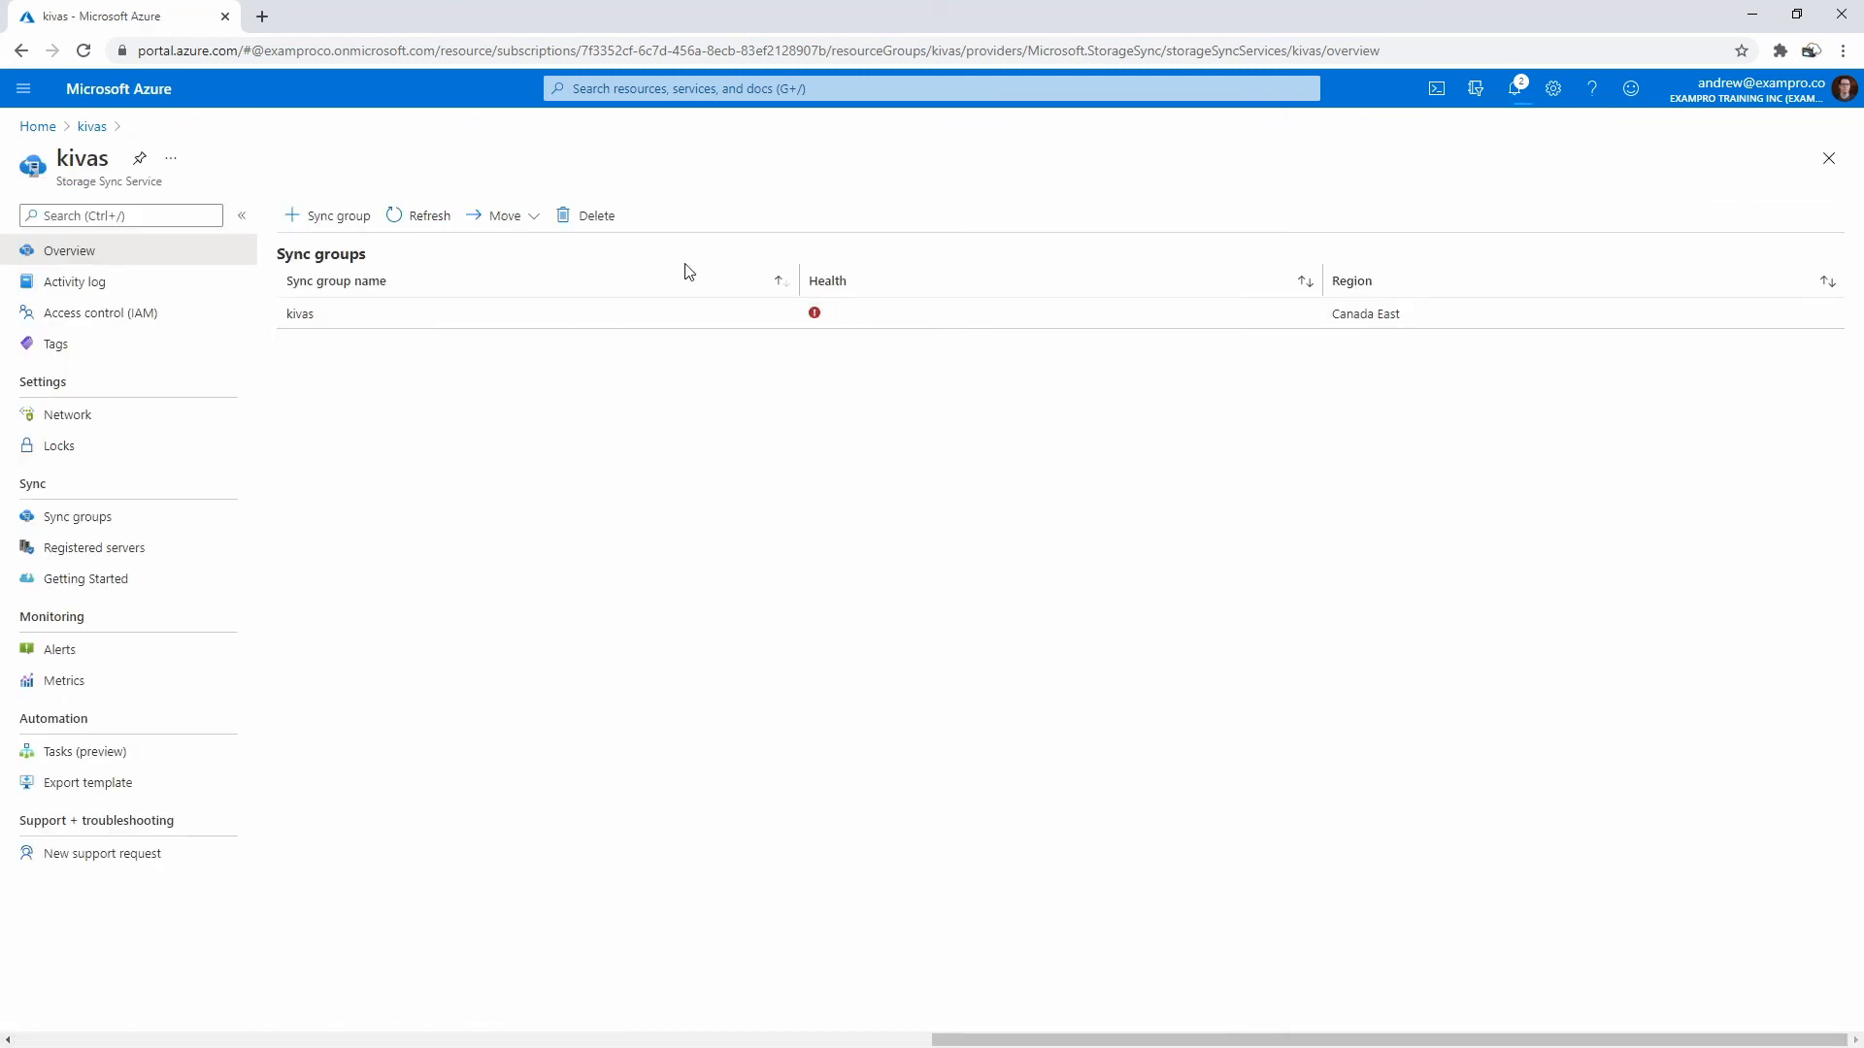
pyautogui.click(90, 126)
pyautogui.click(542, 216)
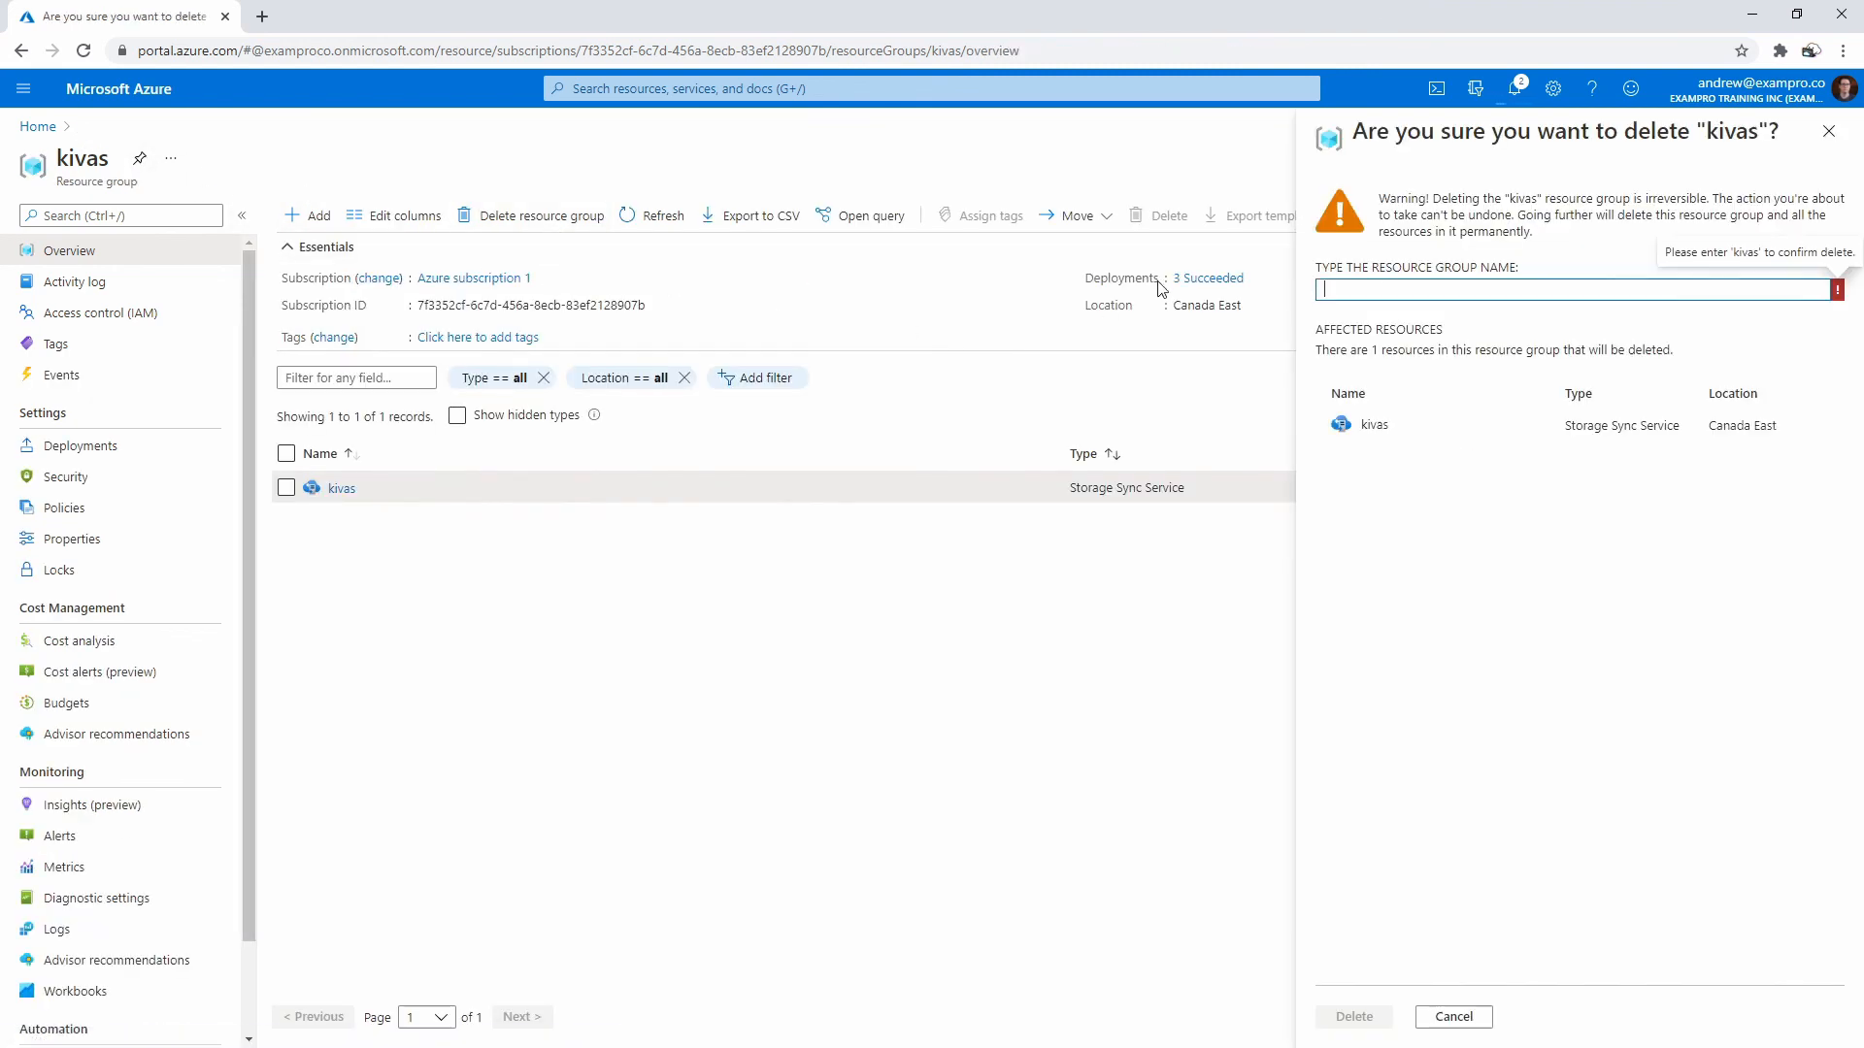